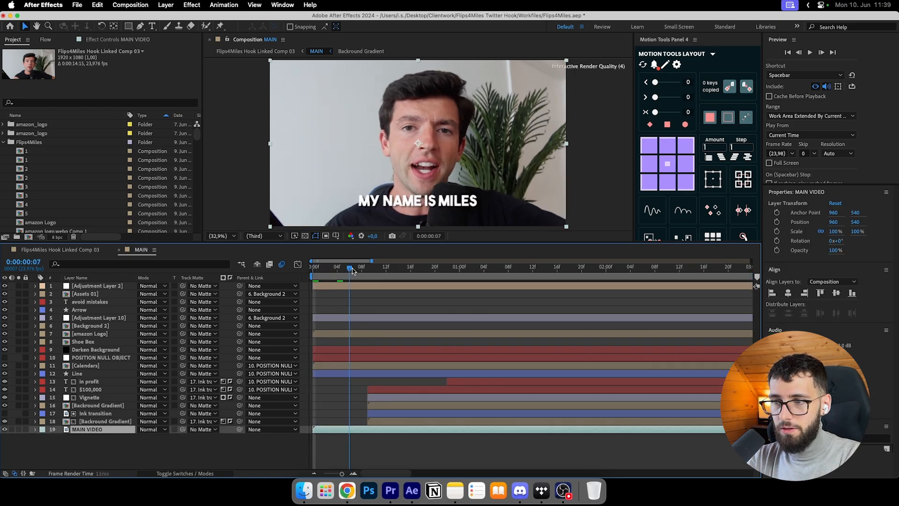
Scrub the MAIN composition up to 0:00:00:22 to review the ink reveal over the talking-head footage.
mouse_move(354, 270)
mouse_down()
mouse_move(369, 271)
mouse_move(317, 269)
mouse_move(366, 267)
mouse_up()
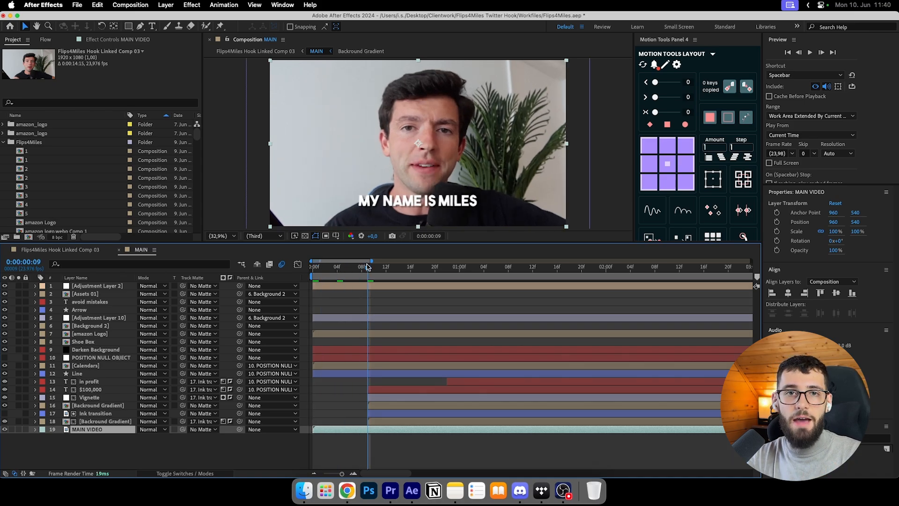
mouse_move(370, 267)
mouse_down()
mouse_move(328, 269)
mouse_move(358, 274)
mouse_up()
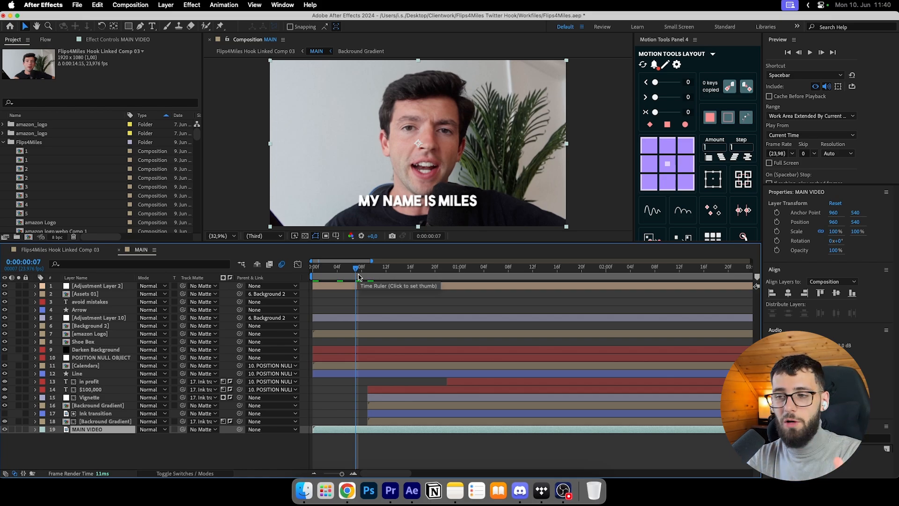
drag(359, 275, 446, 273)
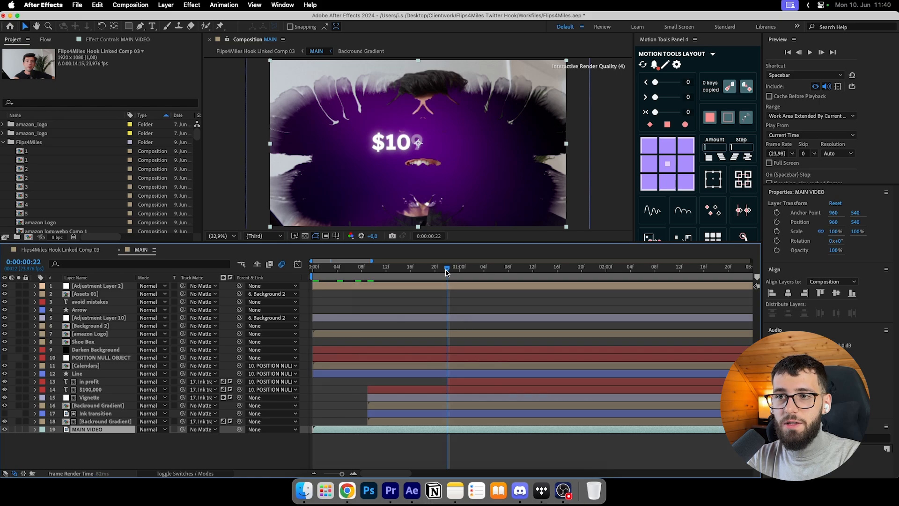
Isolate the Ink transition layer and scrub from its beginning to review the ink animation alone.
click(402, 413)
click(327, 271)
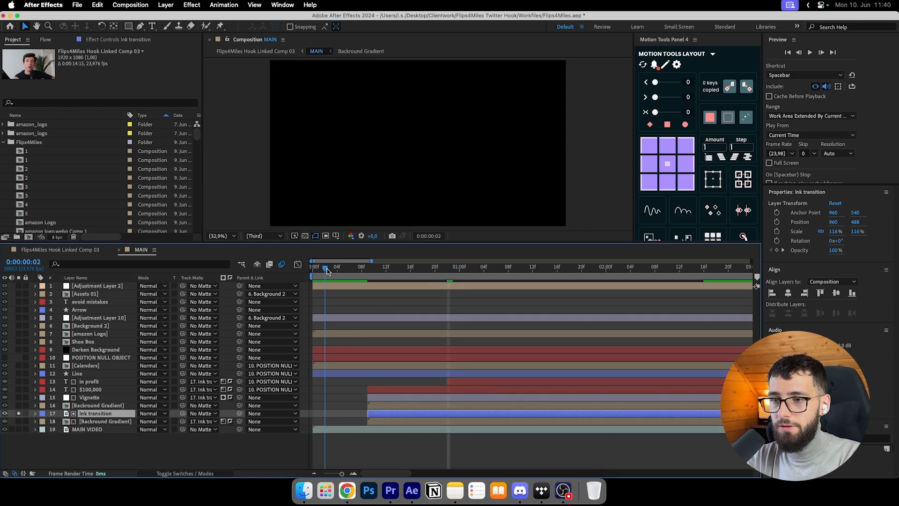
drag(326, 270, 518, 280)
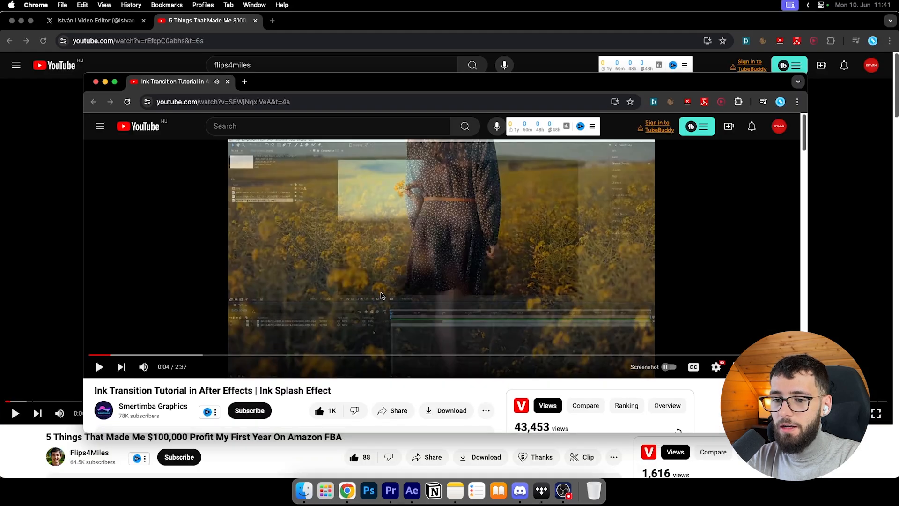
Switch to Chrome, skim the Ink Transition Tutorial video and review its expanded description for the ink footage source.
scroll(382, 295, down, 5)
click(242, 298)
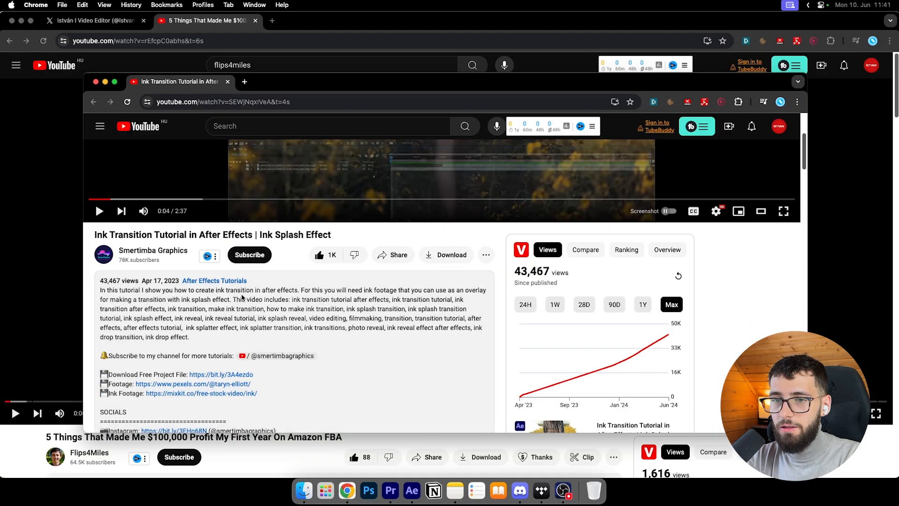
scroll(220, 309, up, 4)
click(224, 357)
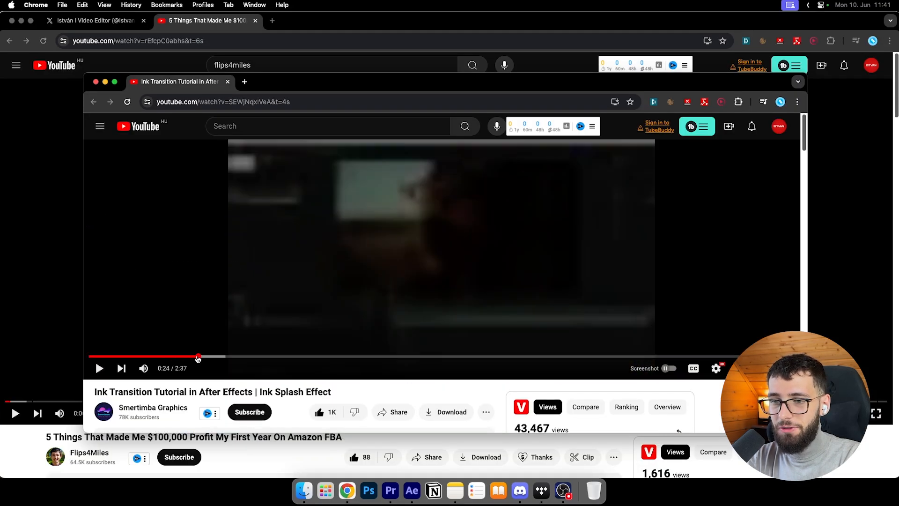
scroll(286, 388, down, 4)
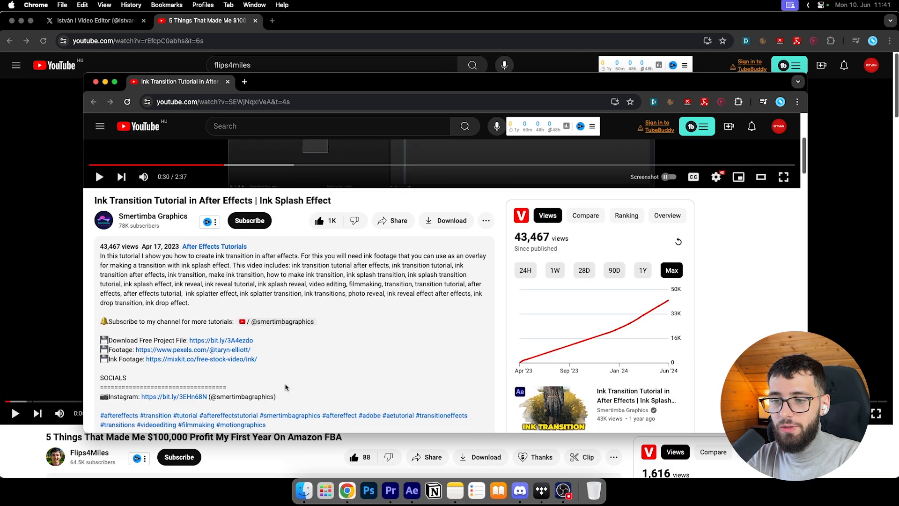
scroll(200, 361, down, 2)
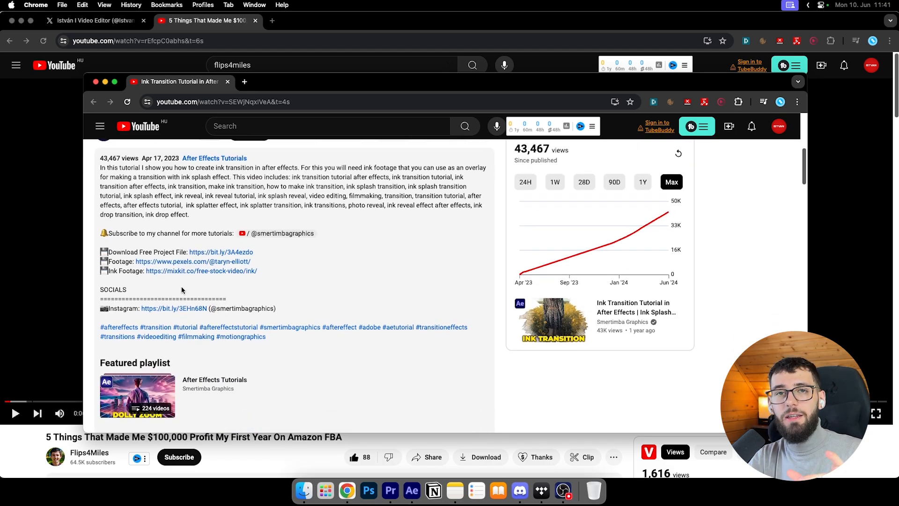
Open the Mixkit Ink Footage link from the video description in a new tab and continue to the external site.
super+click(180, 271)
click(295, 88)
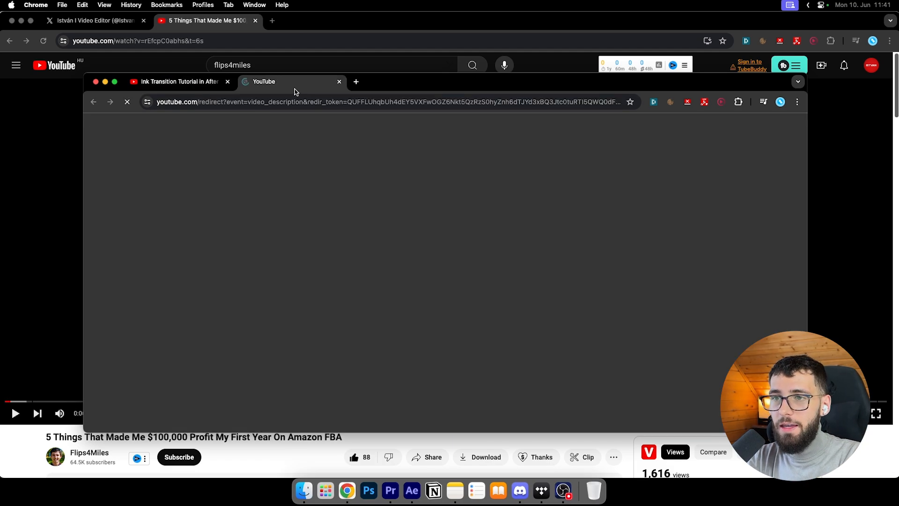
click(413, 258)
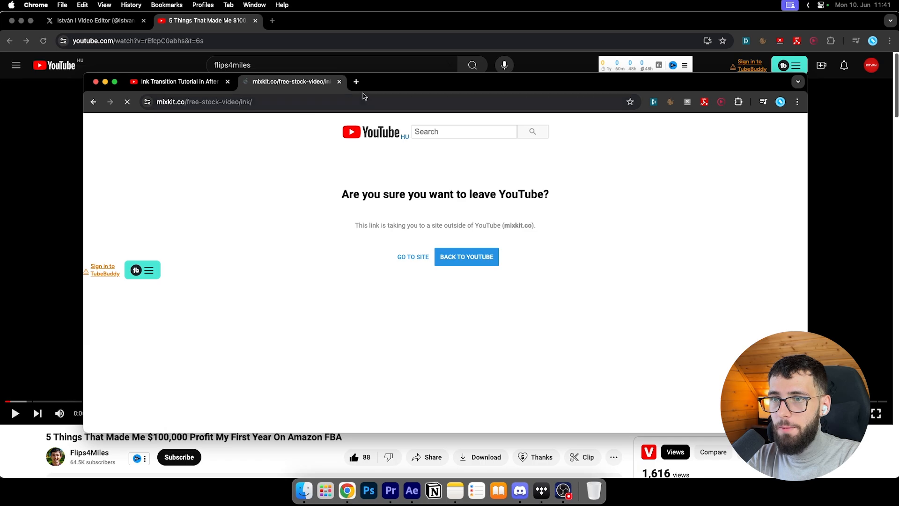
drag(397, 88, 363, 88)
Browse Mixkit's free ink stock videos for the Black ink on white background clip, enlarge the browser window, and close the page.
scroll(365, 365, down, 1)
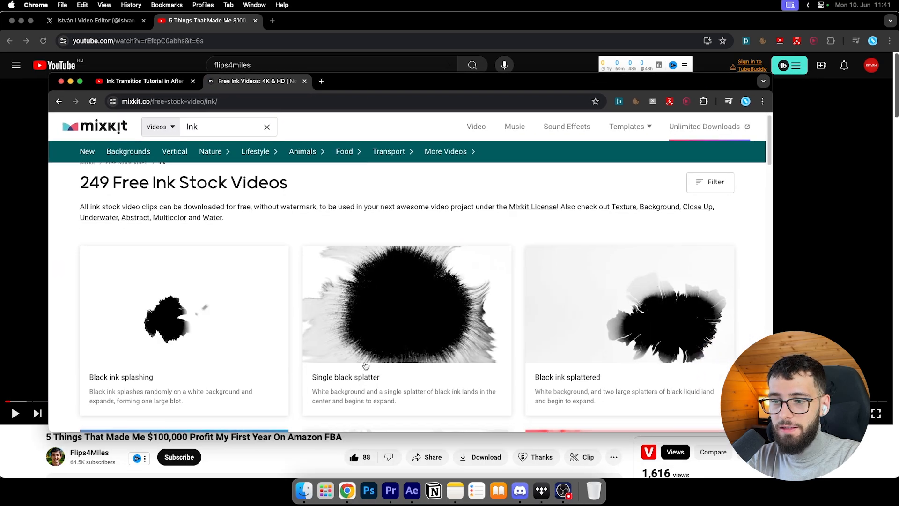
scroll(366, 366, down, 8)
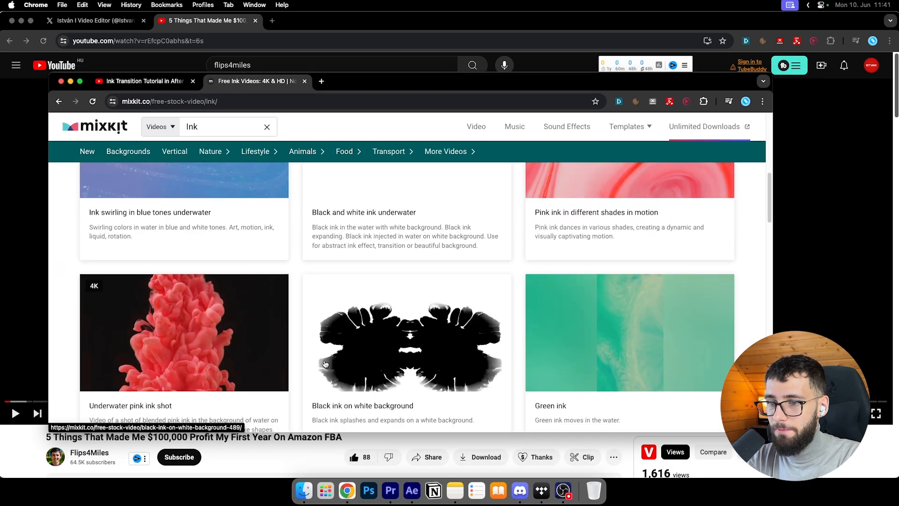
scroll(416, 353, down, 1)
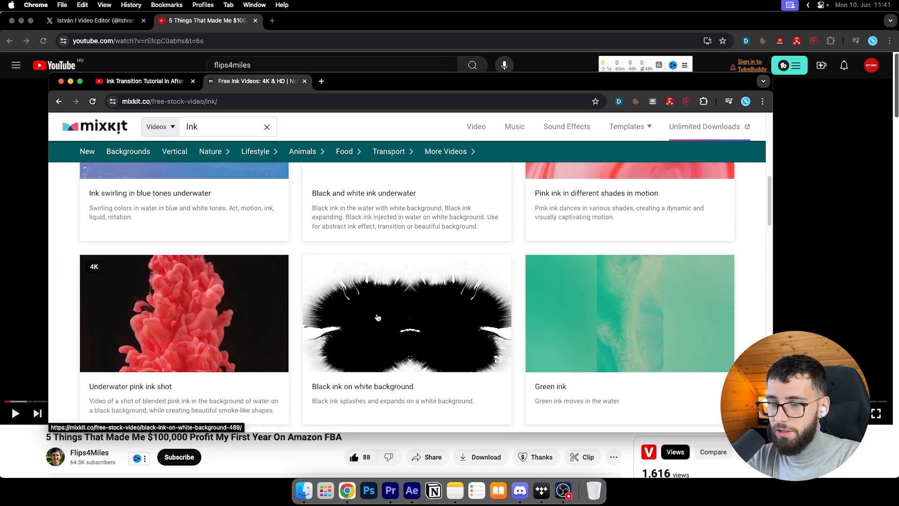
double_click(406, 71)
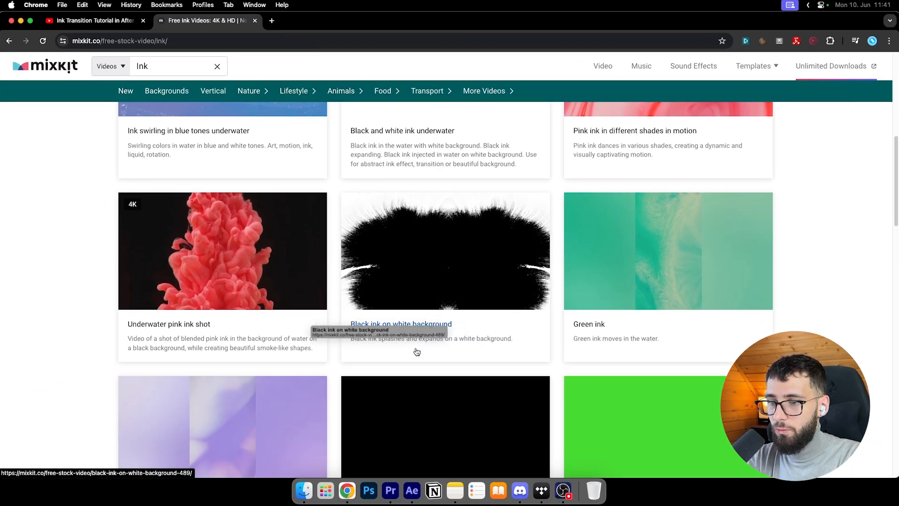
click(255, 20)
scroll(328, 235, up, 5)
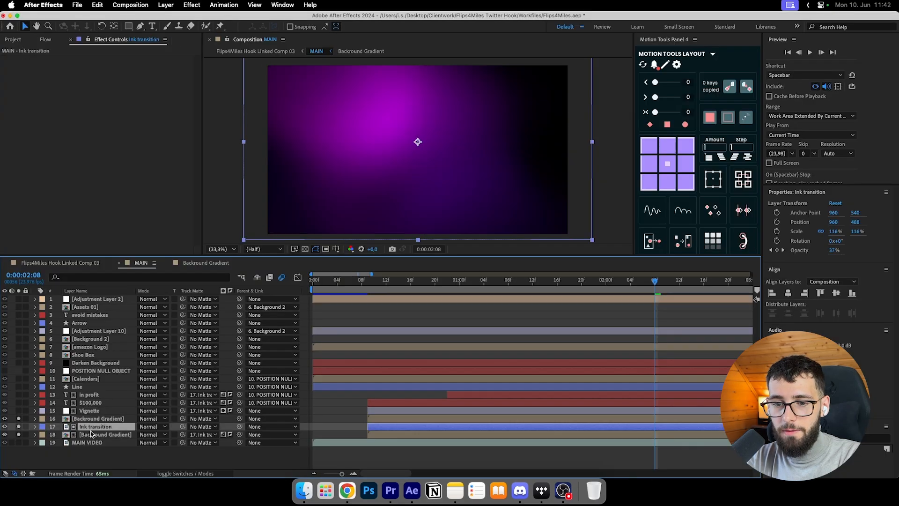
Compare the two Backround Gradient layers directly above and below the Ink transition layer in the MAIN composition.
click(95, 418)
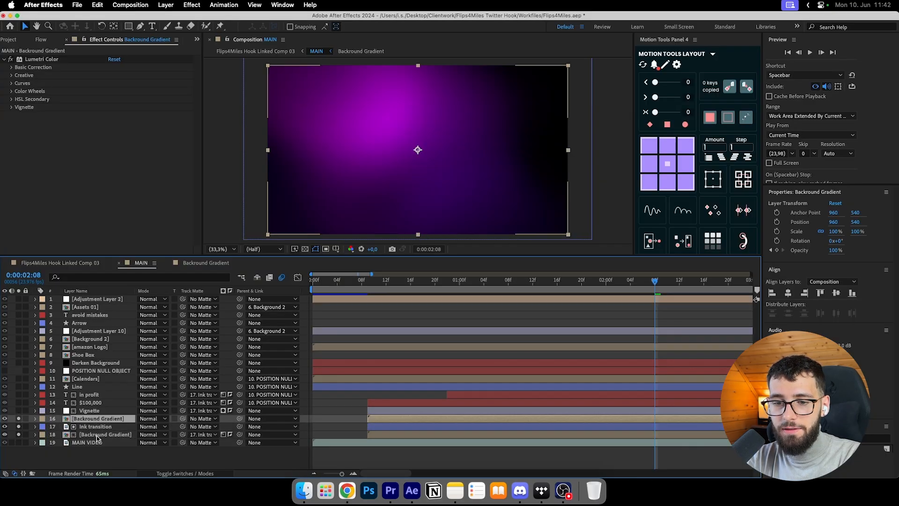
click(97, 436)
click(96, 420)
click(97, 435)
click(95, 420)
click(97, 435)
click(96, 420)
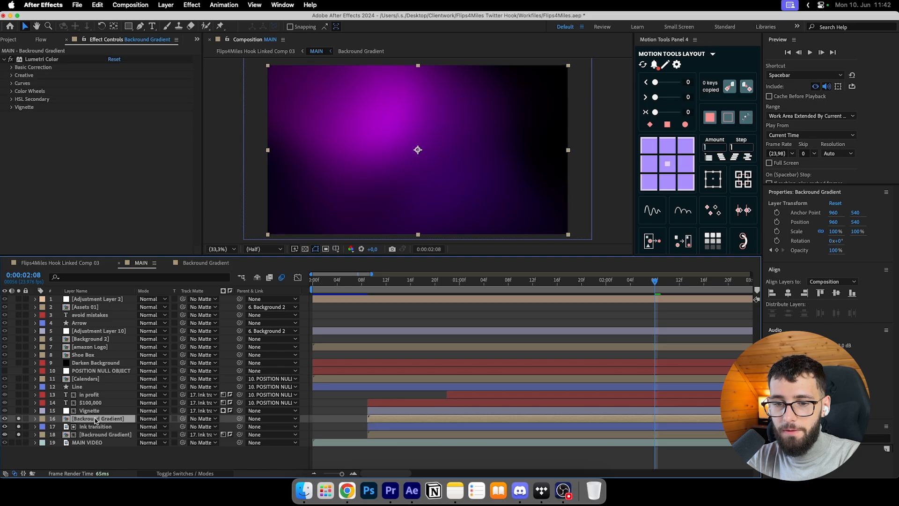
click(94, 436)
click(96, 419)
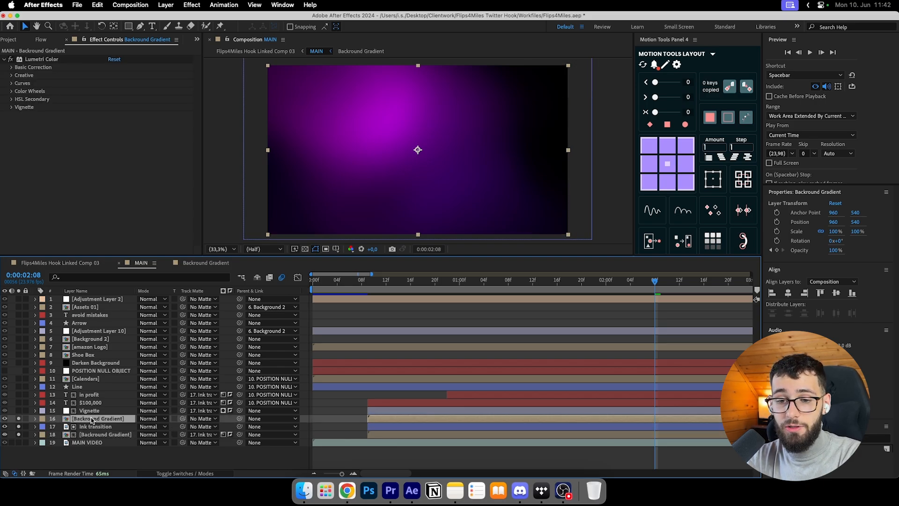
click(96, 435)
click(94, 419)
click(102, 436)
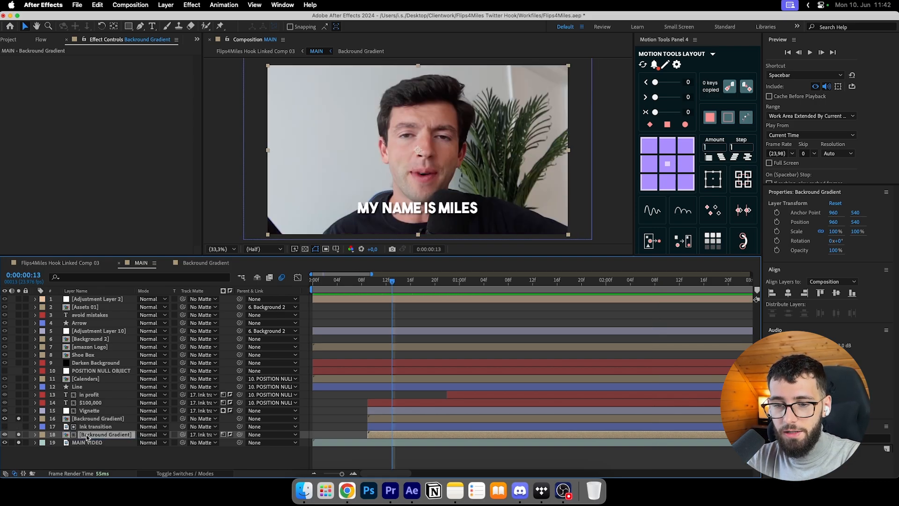
Examine the Ink transition layer's role as track matte for the lower Backround Gradient and play back the reveal.
click(80, 428)
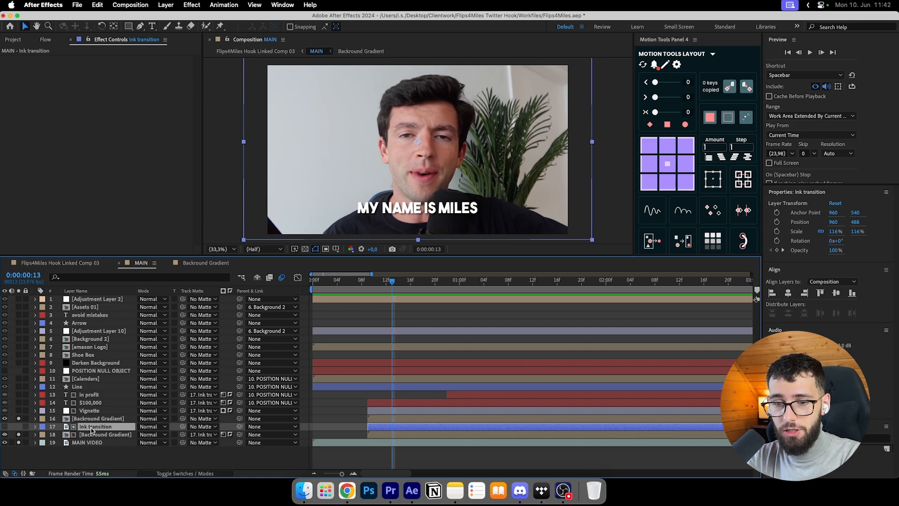
click(91, 421)
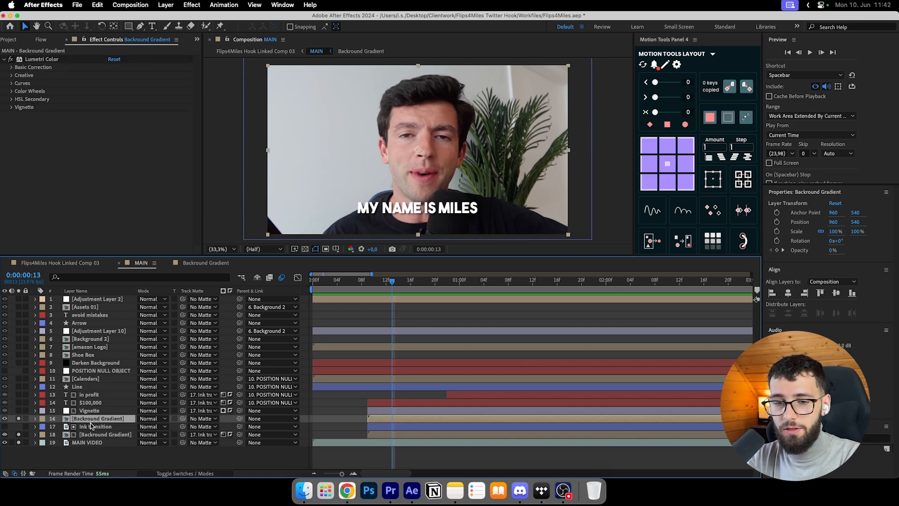
click(84, 435)
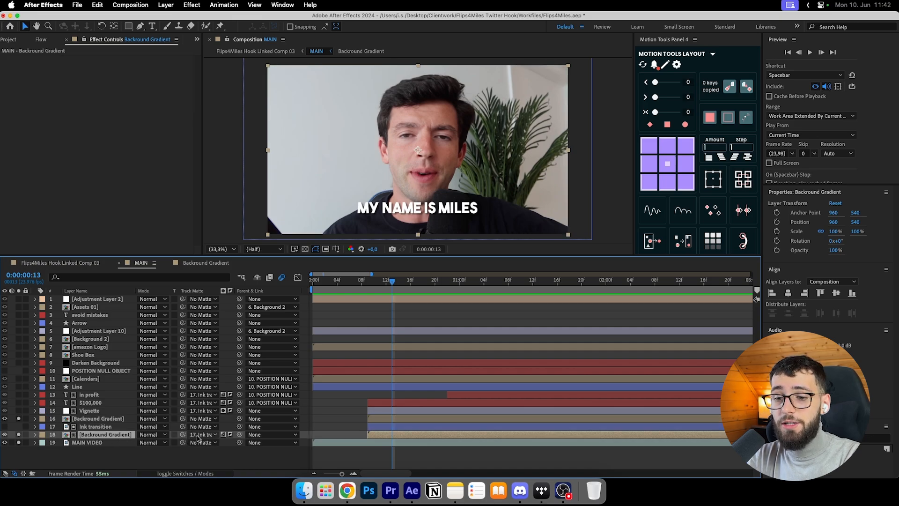
click(95, 427)
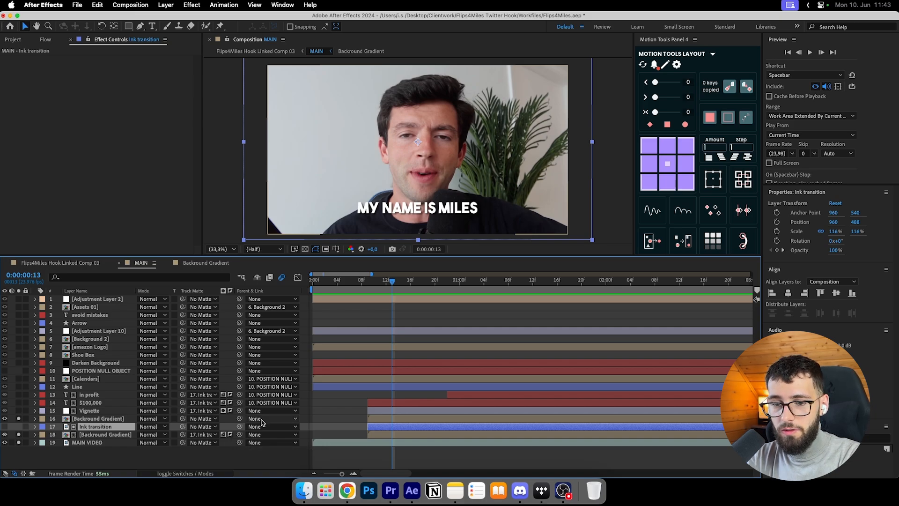
key(space)
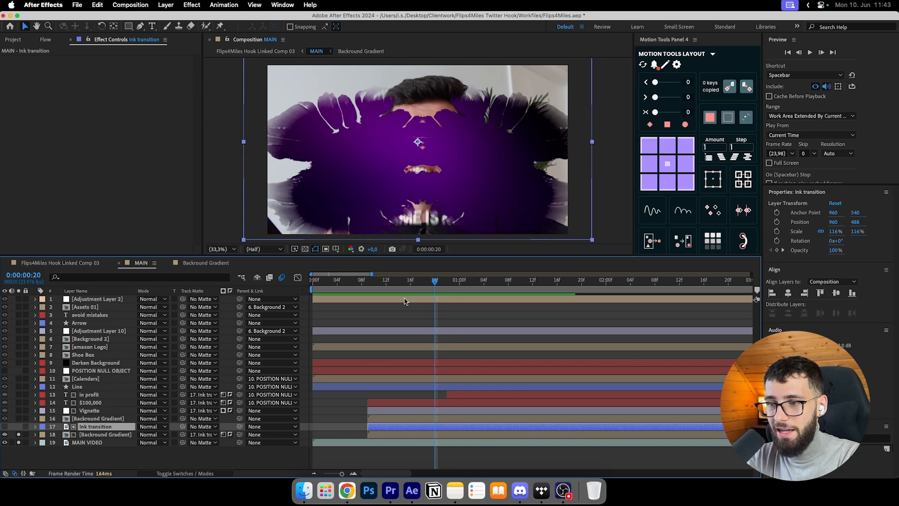
Solo the upper Backround Gradient layer alongside the lower gradient and the main video.
click(92, 419)
click(5, 418)
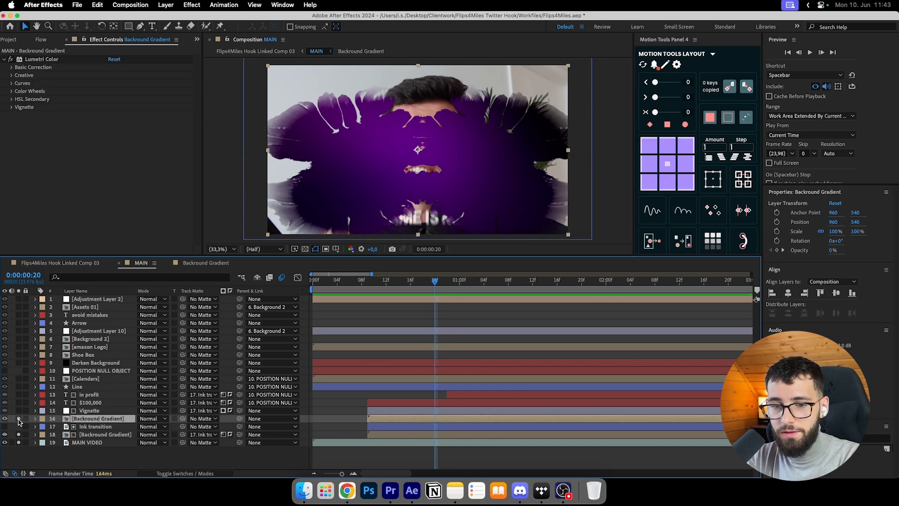
click(18, 419)
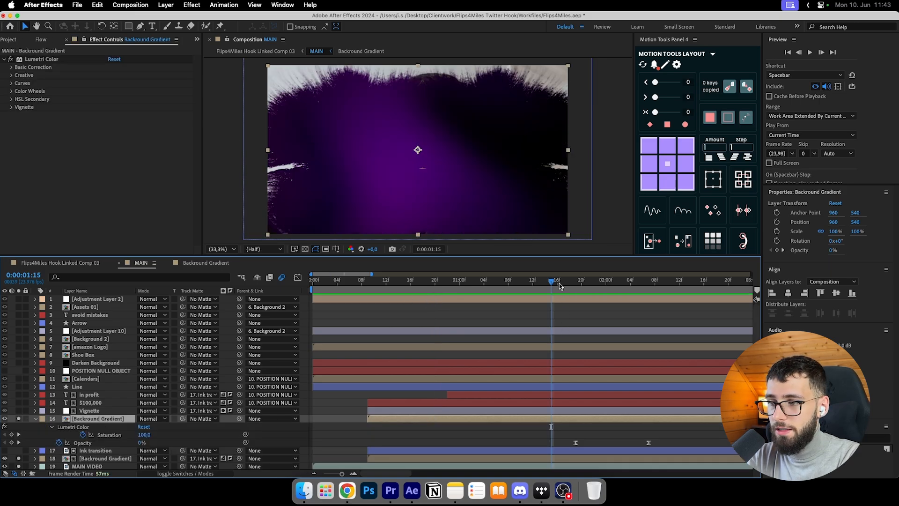
Examine the upper Backround Gradient's opacity fade by scrubbing between 0:00:01:19 and 0:00:02:05.
drag(560, 286, 576, 284)
scroll(558, 437, down, 1)
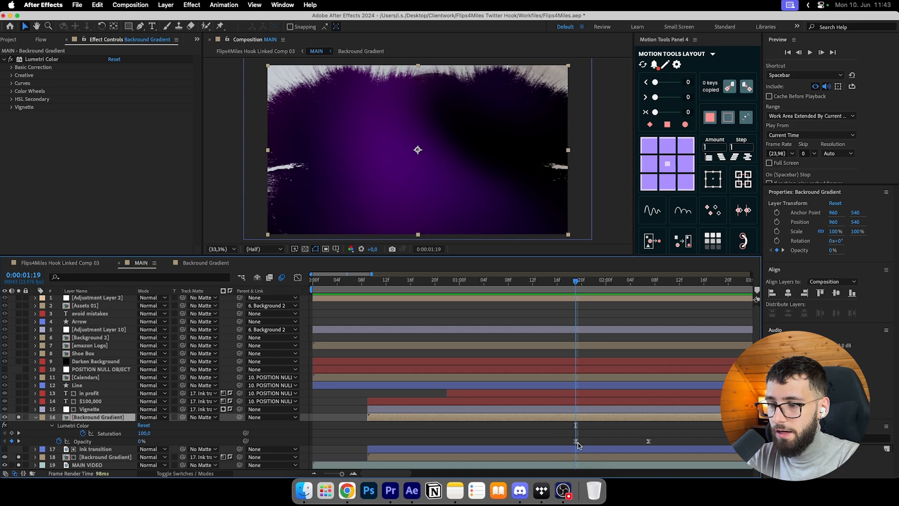
click(575, 441)
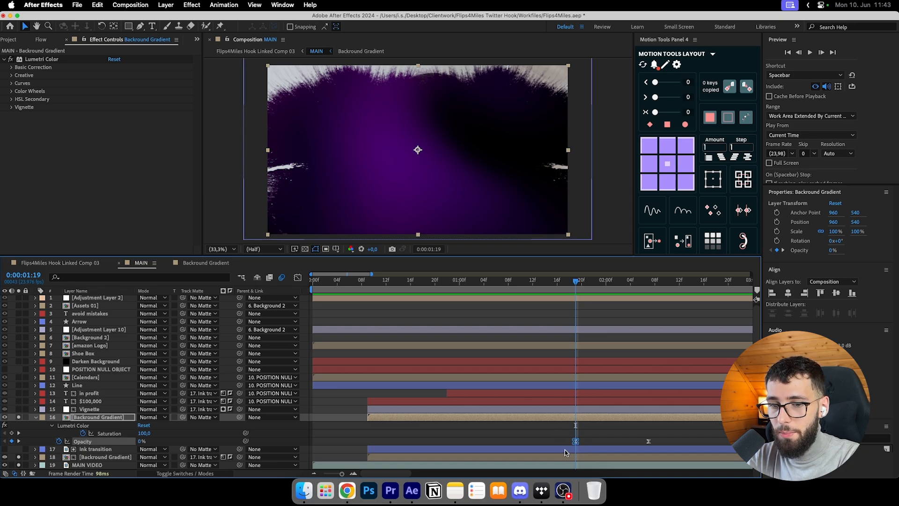
mouse_move(575, 284)
mouse_down()
mouse_move(646, 284)
mouse_move(575, 287)
mouse_move(648, 286)
mouse_move(576, 293)
mouse_move(652, 305)
mouse_move(584, 312)
mouse_move(646, 316)
mouse_move(610, 316)
mouse_move(637, 326)
mouse_up()
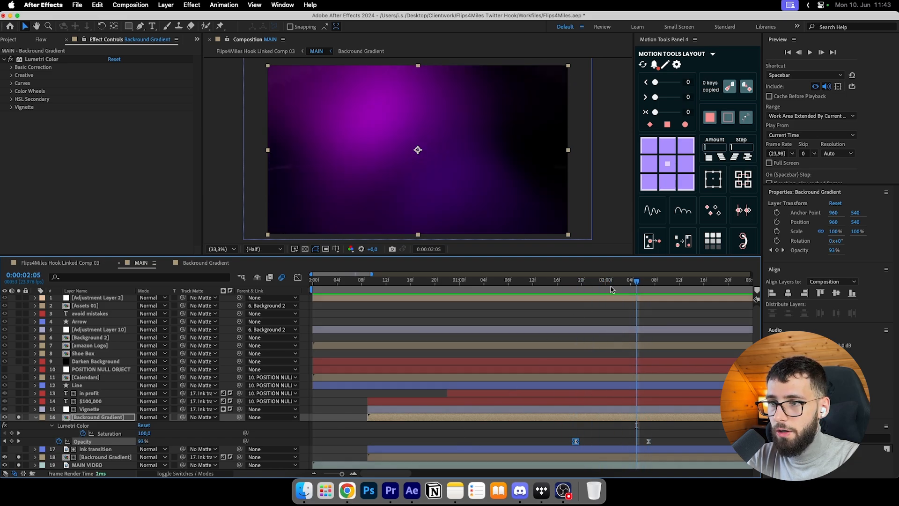
mouse_move(608, 283)
mouse_down()
mouse_move(558, 283)
mouse_move(692, 283)
mouse_move(569, 290)
mouse_move(604, 299)
mouse_move(577, 301)
mouse_up()
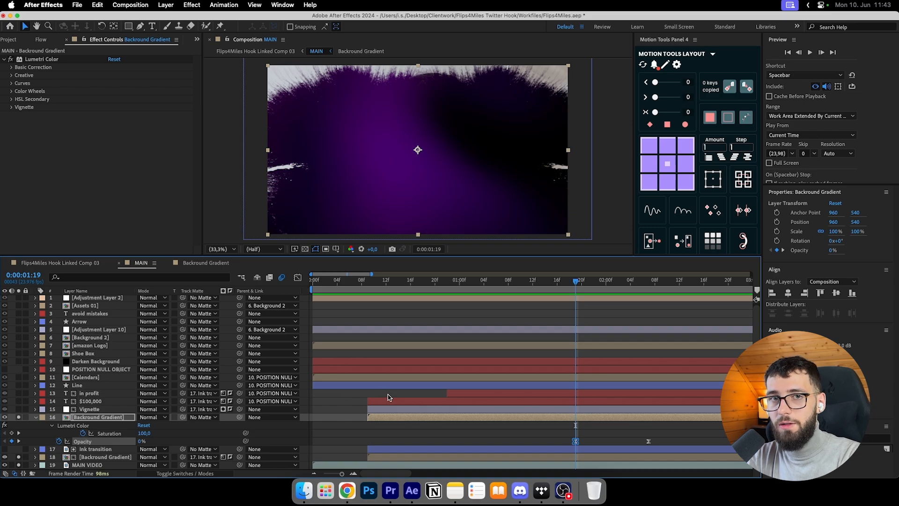
Review the Ink transition and matted Backround Gradient layers in turn, and collapse the upper gradient's properties.
click(100, 458)
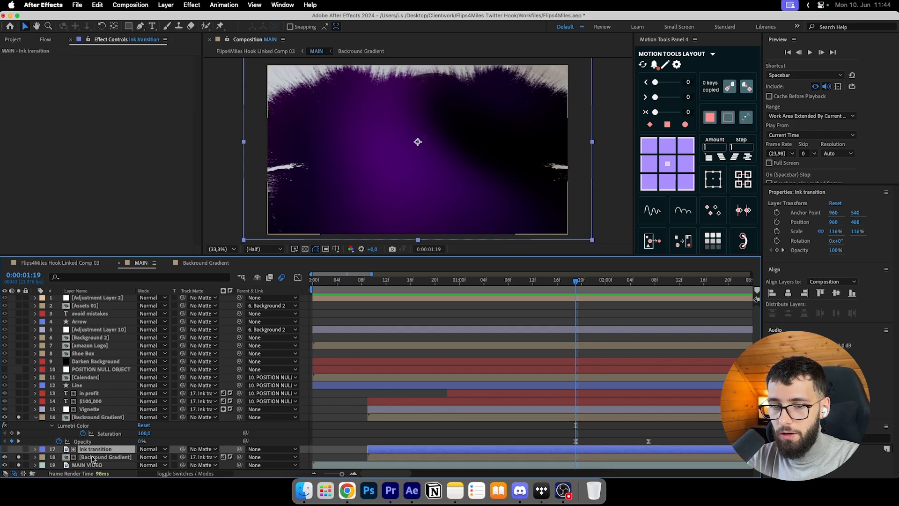
click(101, 450)
click(83, 458)
click(89, 449)
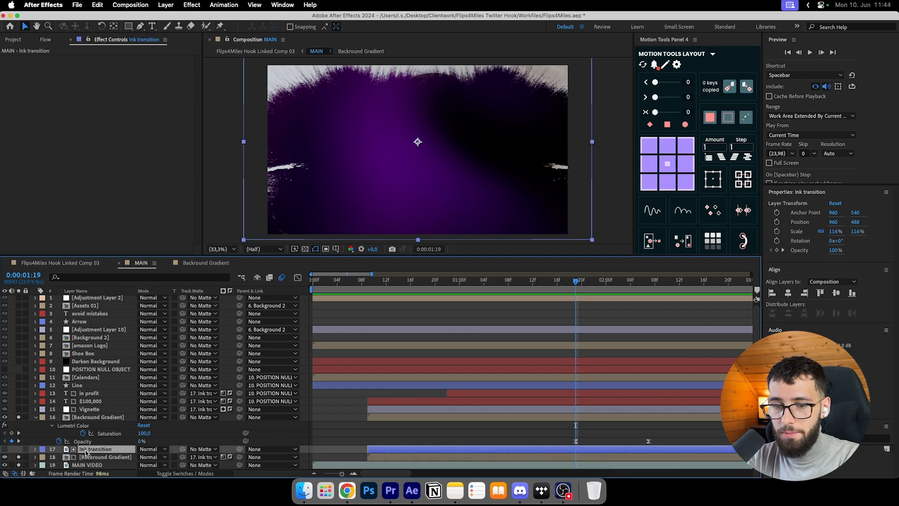
click(85, 457)
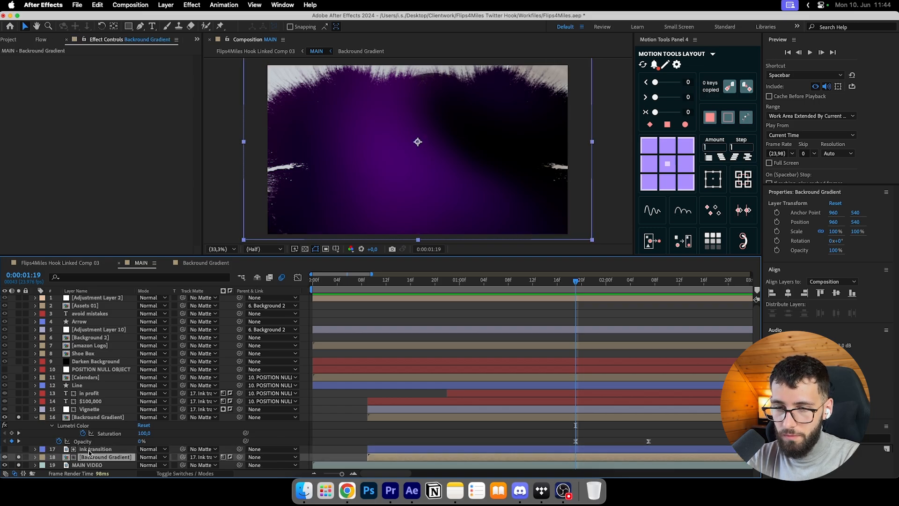
click(84, 449)
click(39, 418)
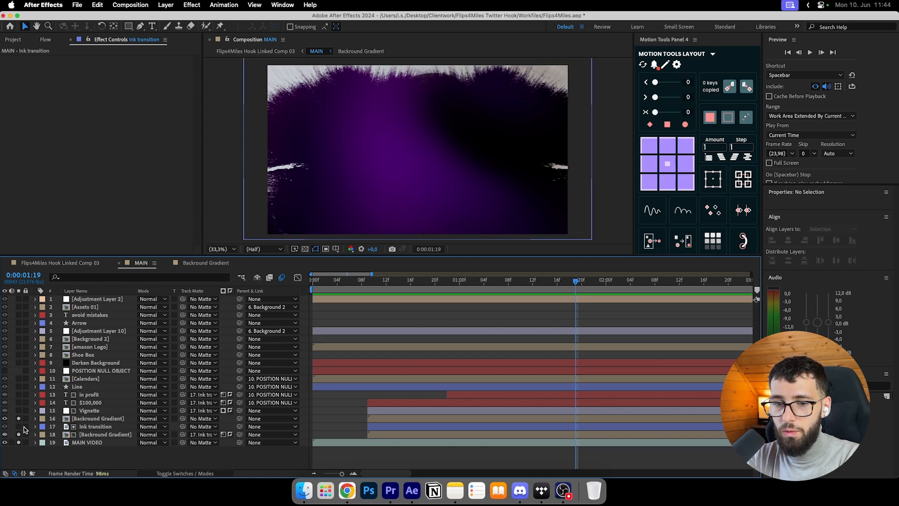
Solo the Ink transition layer to preview the raw ink footage over its reveal, and hide the layer again.
click(19, 427)
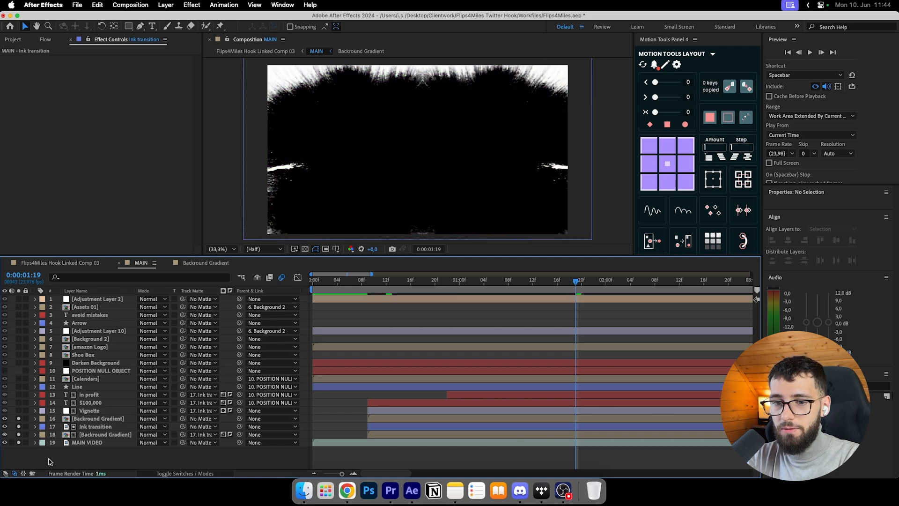
click(491, 293)
mouse_move(491, 294)
mouse_down()
mouse_move(275, 299)
mouse_move(392, 302)
mouse_move(396, 282)
mouse_move(556, 283)
mouse_move(435, 282)
mouse_up()
click(4, 427)
Open the Backround Gradient composition and reveal the Gradient layer's 4-Color Gradient keyframes from the start of the timeline.
click(232, 262)
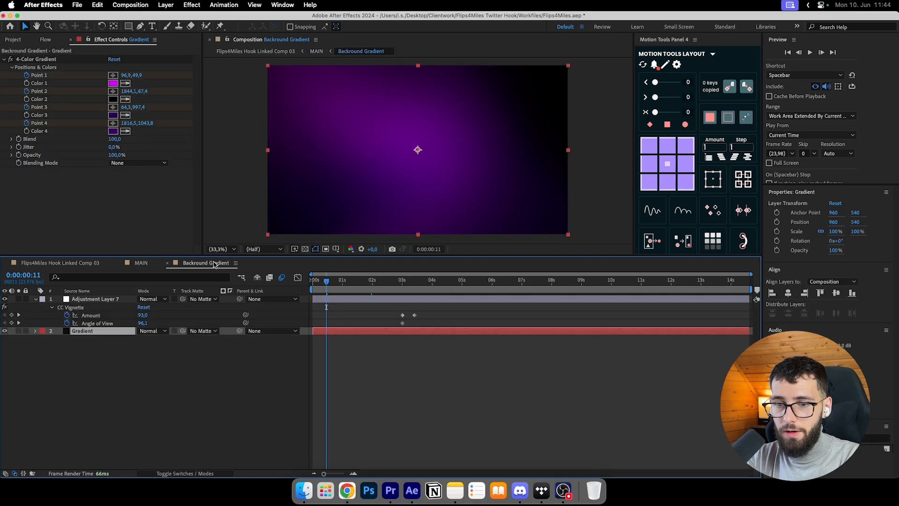
click(99, 334)
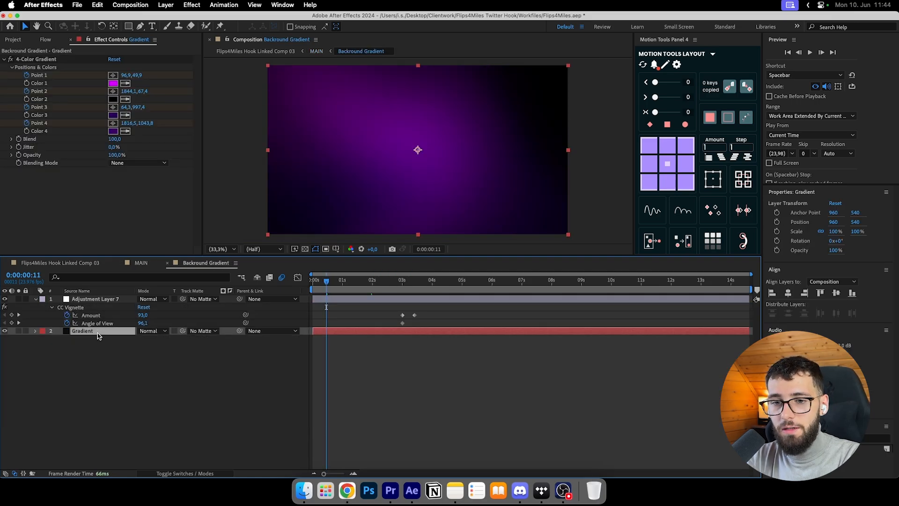
click(38, 58)
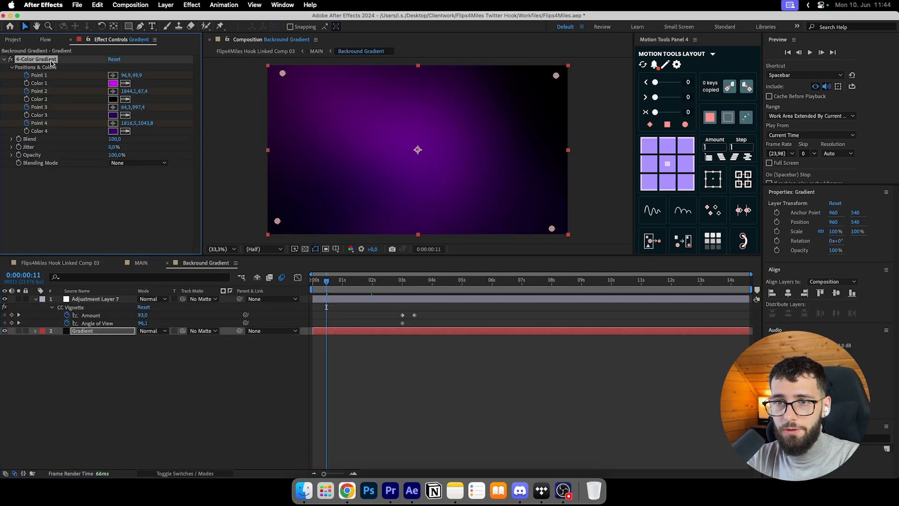
click(362, 332)
key(u)
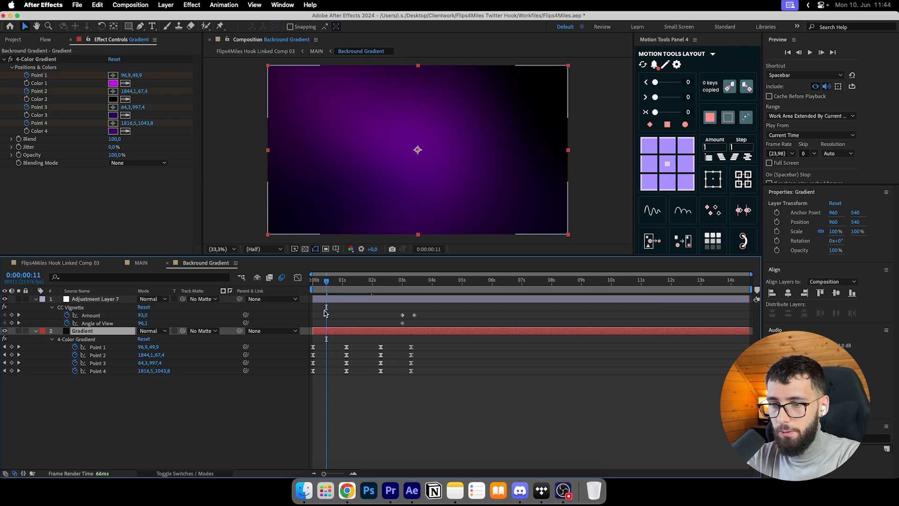
key(Home)
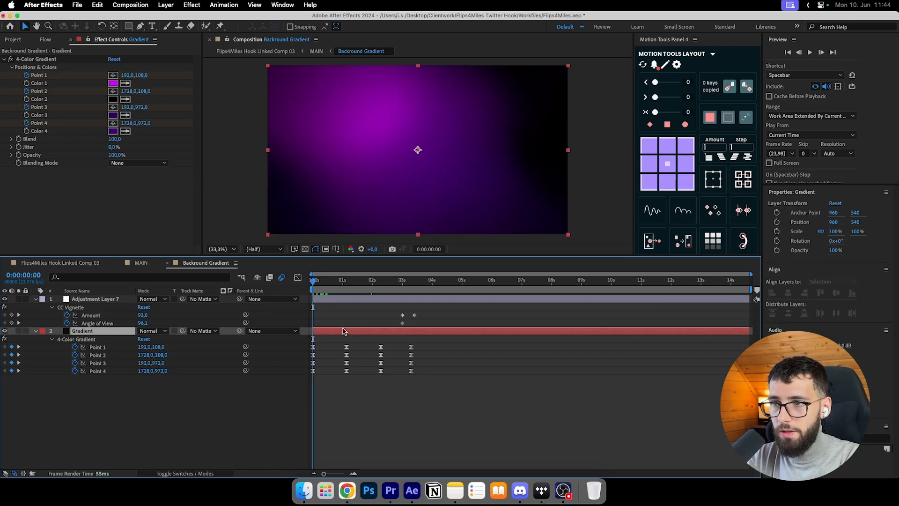
Inspect the first keyframes of Point 1 to Point 4 and the point positions in the composition.
scroll(356, 148, down, 2)
scroll(356, 147, up, 1)
click(312, 347)
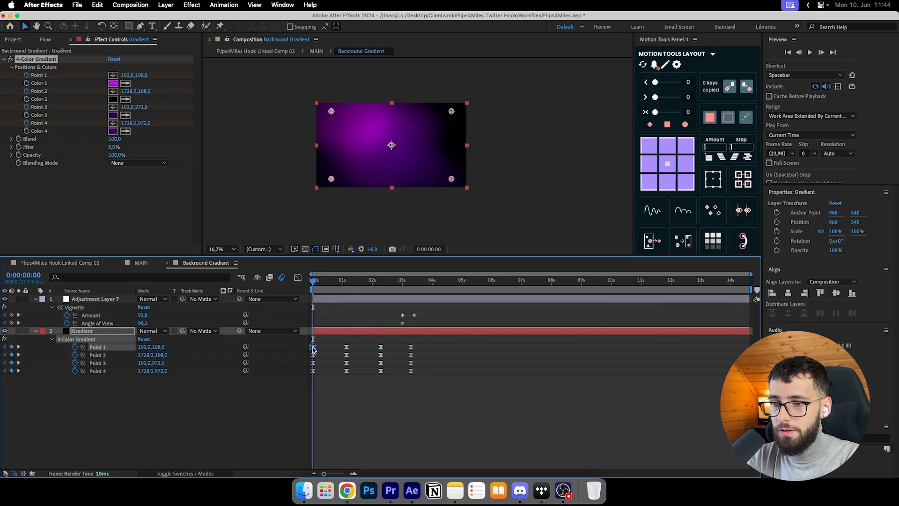
click(315, 357)
click(313, 355)
click(313, 364)
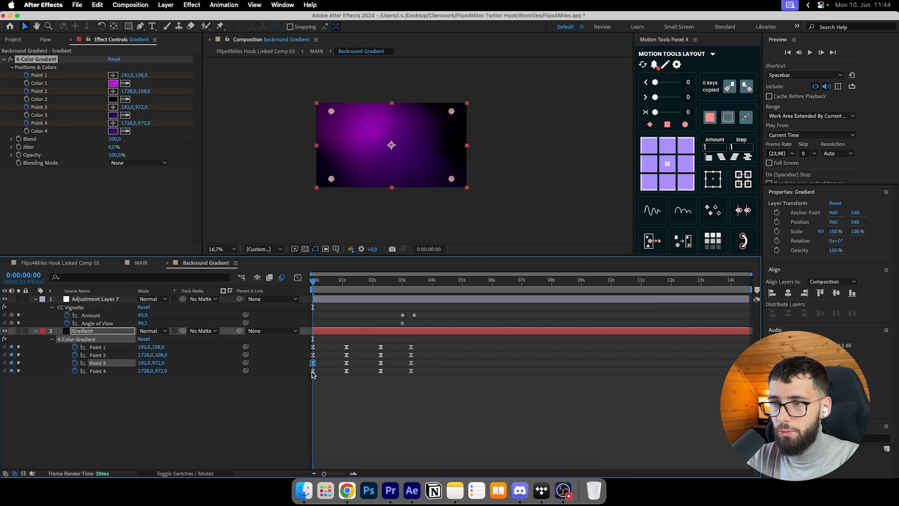
click(313, 371)
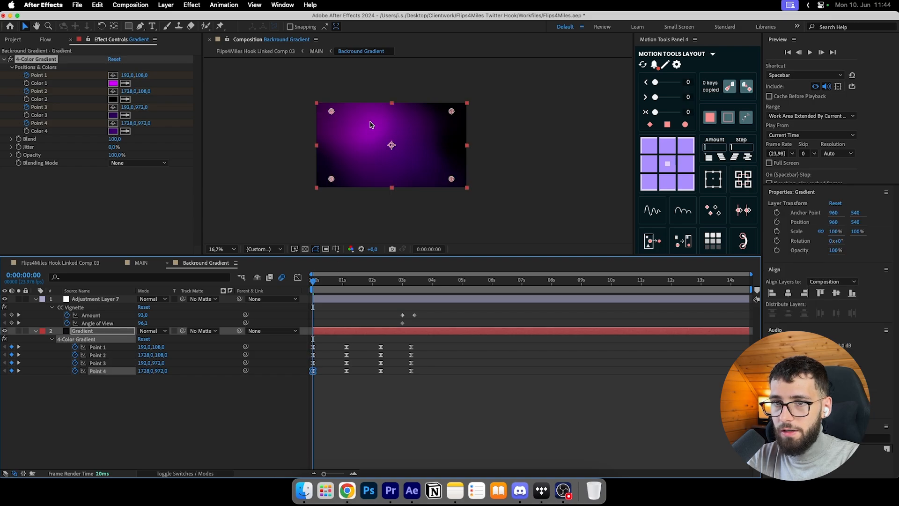
Check the Color 1 to Color 4 settings of the 4-Color Gradient in turn, keeping each colour.
click(116, 84)
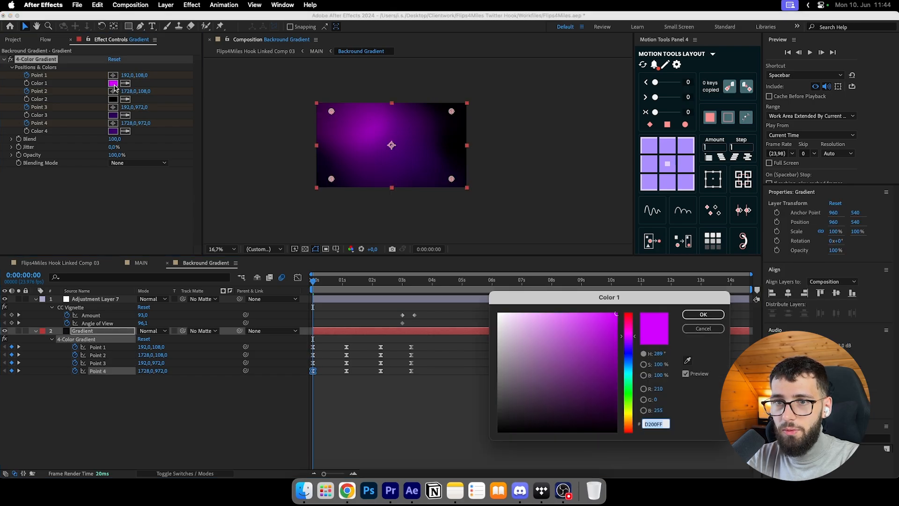
key(Return)
click(113, 100)
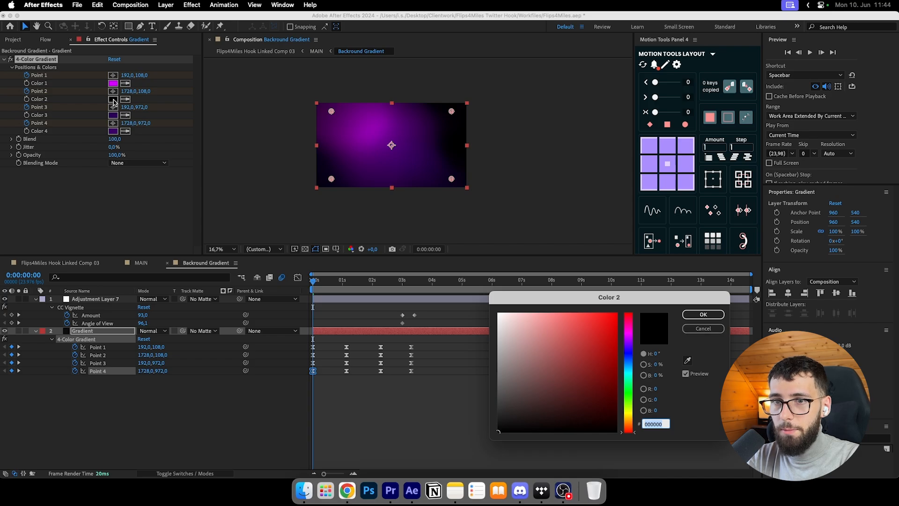
key(Return)
click(113, 116)
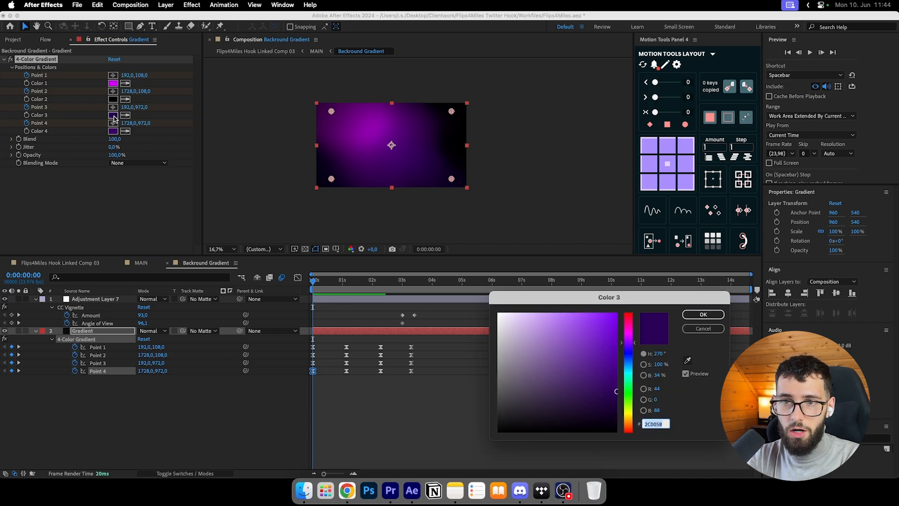
key(Return)
click(113, 132)
key(Return)
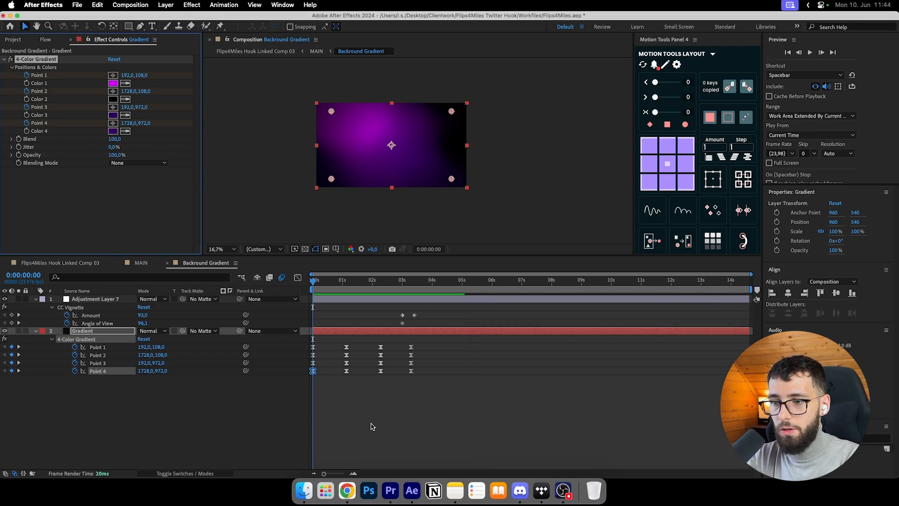
Scrub to 0:00:01:03 and on to 0:00:02:00 to examine how the gradient points move between keyframes.
click(362, 424)
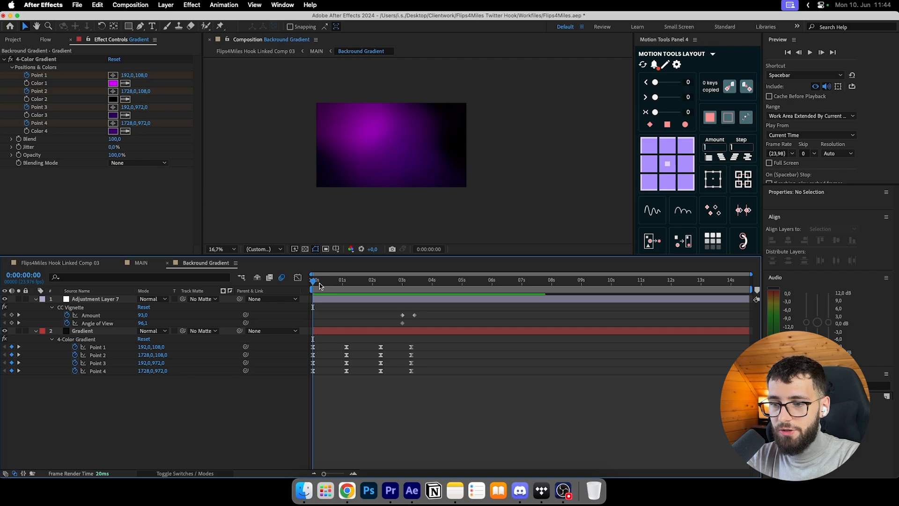
drag(321, 285, 347, 283)
click(347, 347)
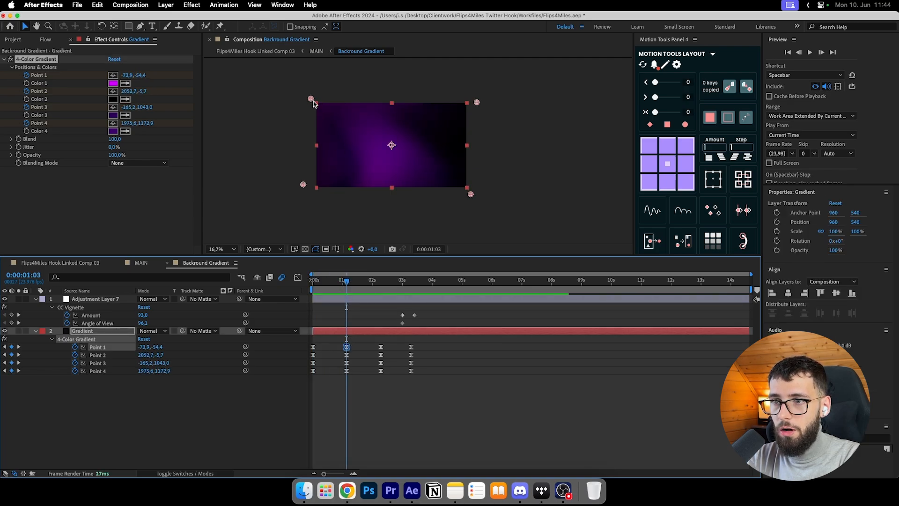
mouse_move(373, 281)
mouse_down()
mouse_move(412, 285)
mouse_move(312, 286)
mouse_move(372, 286)
mouse_up()
click(380, 332)
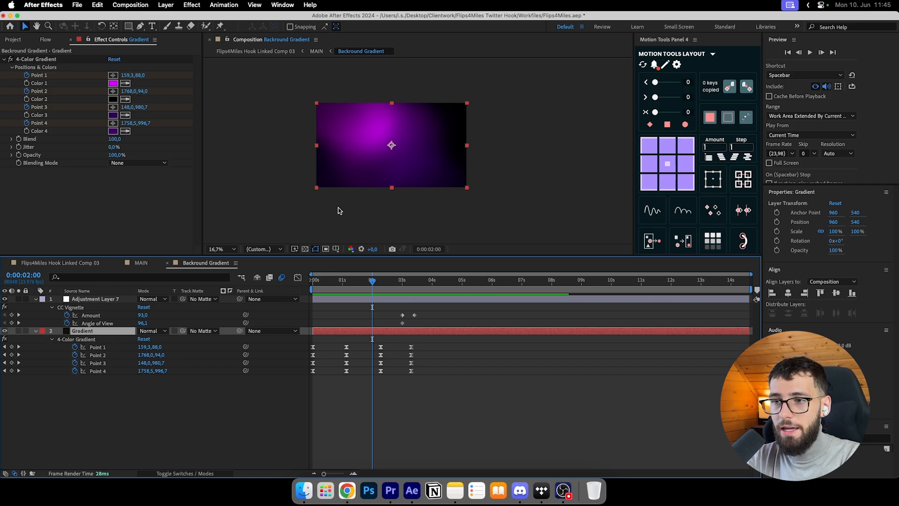
Set the composition view magnification to 33.3% and collapse the Gradient layer's properties.
click(223, 250)
click(227, 269)
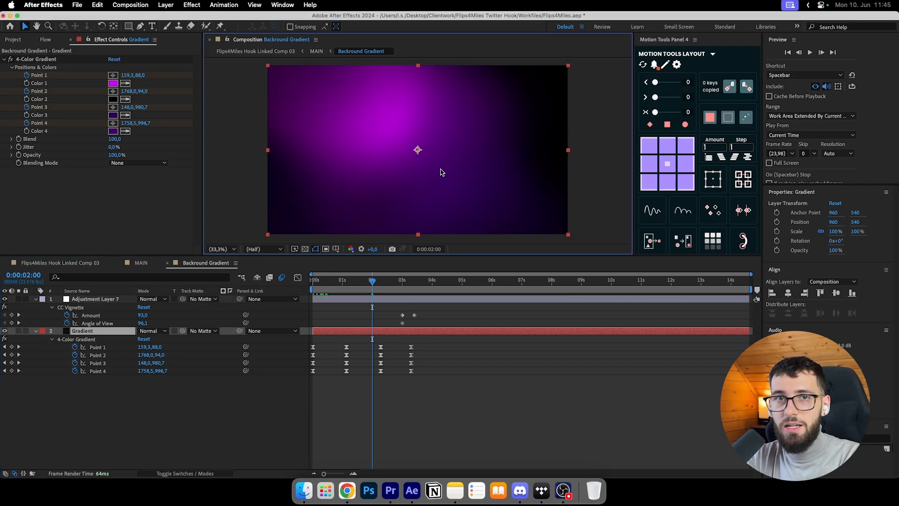
click(35, 331)
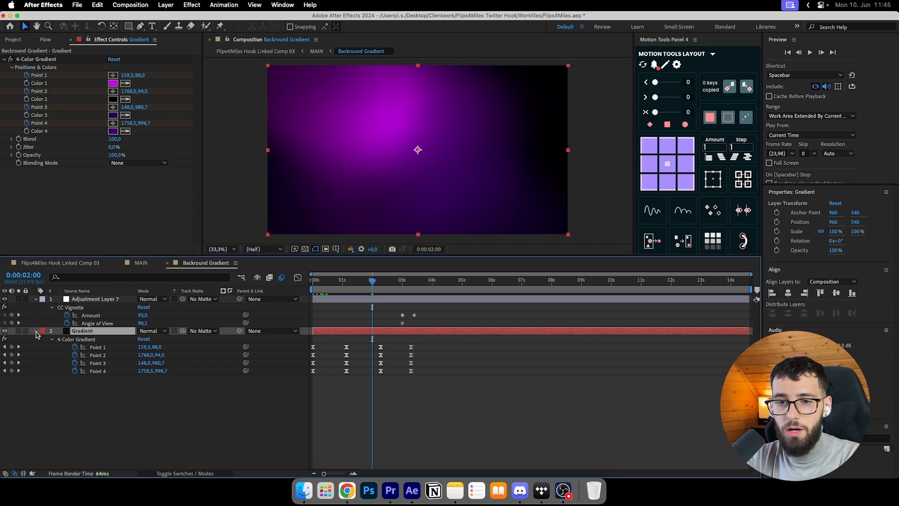
Review the Motion Tile, Turbulent Displace and CC Vignette effects on Adjustment Layer 7, and deselect the layer.
click(89, 299)
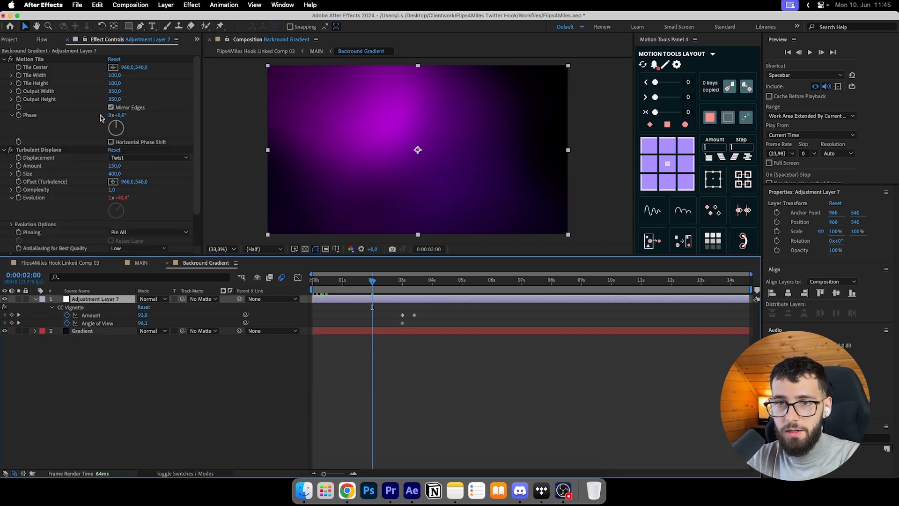
scroll(51, 241, down, 5)
click(41, 185)
click(431, 361)
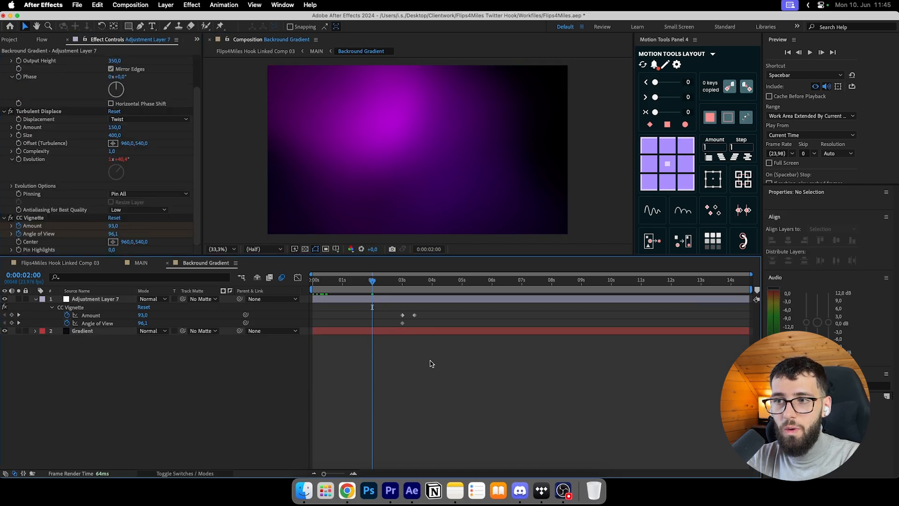
Compare the MAIN composition with the Backround Gradient composition, ending in Backround Gradient.
click(140, 262)
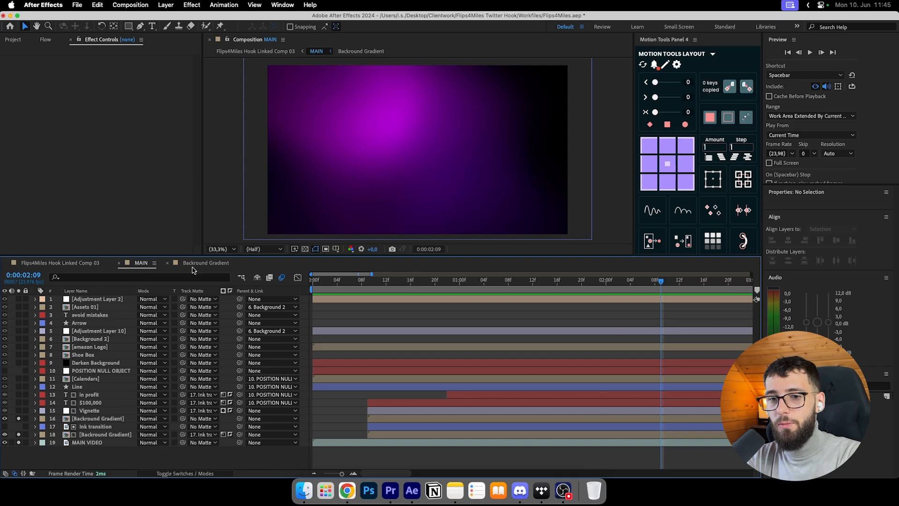
click(211, 264)
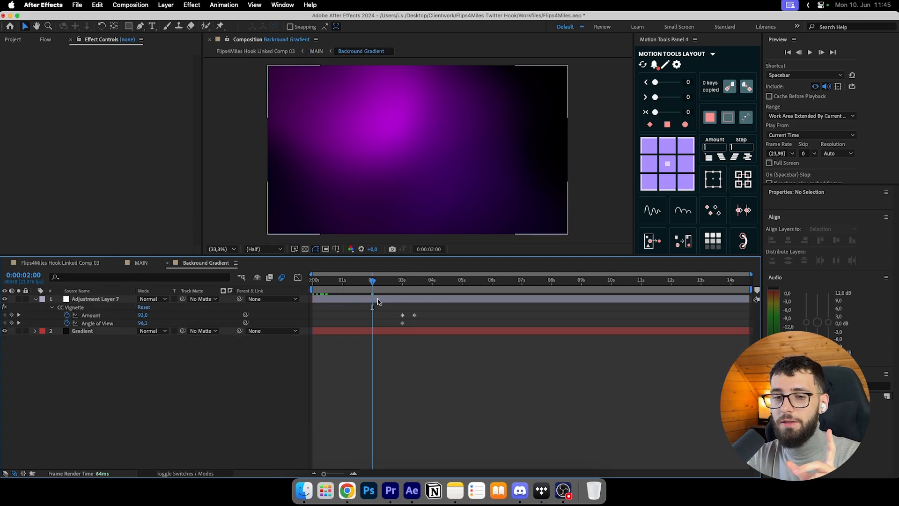
click(141, 264)
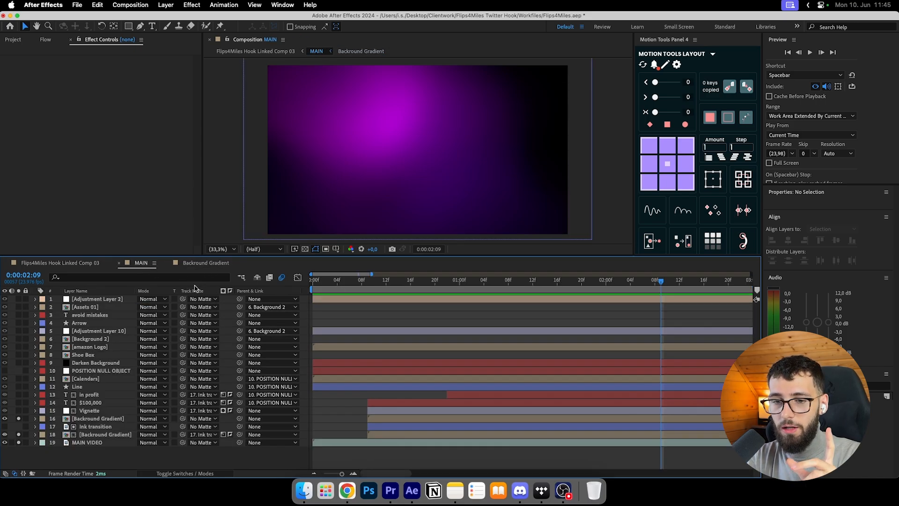
click(211, 264)
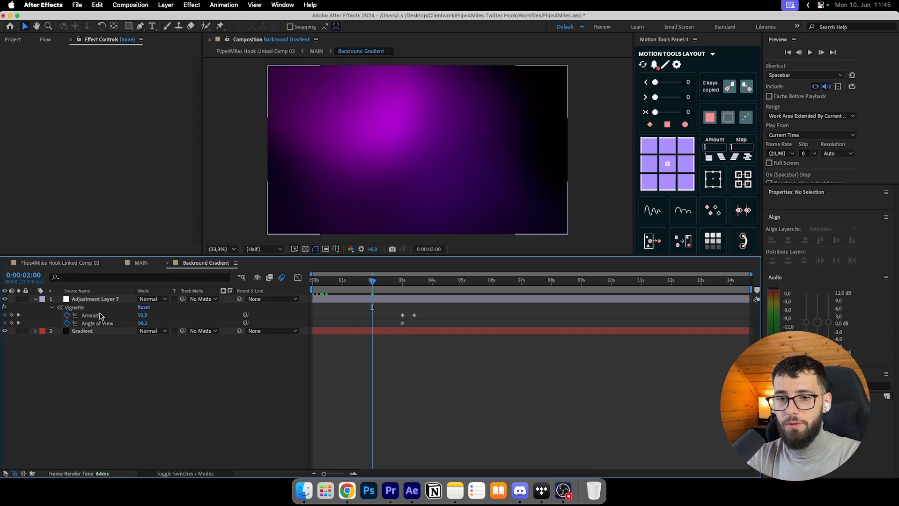
Go over Adjustment Layer 7's effect settings again and inspect the Gradient layer's four sets of point keyframes.
click(93, 299)
scroll(85, 151, down, 1)
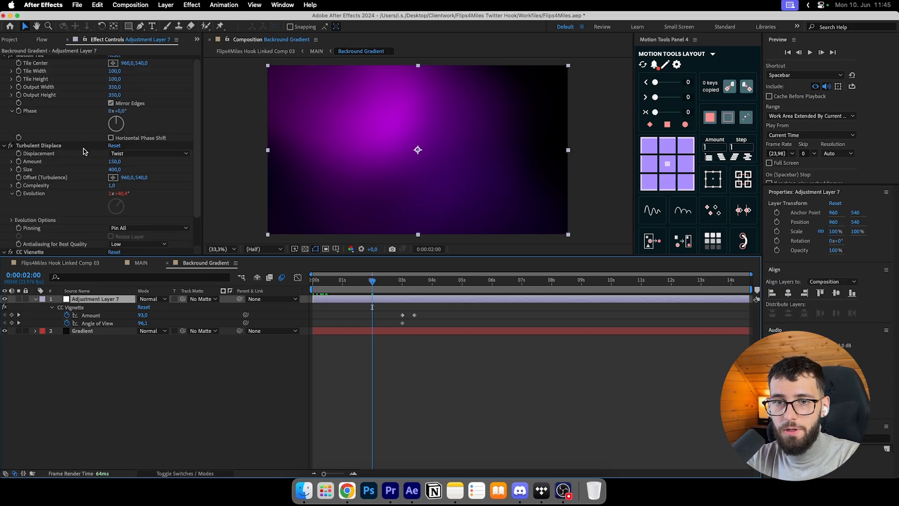
scroll(84, 151, down, 1)
click(82, 331)
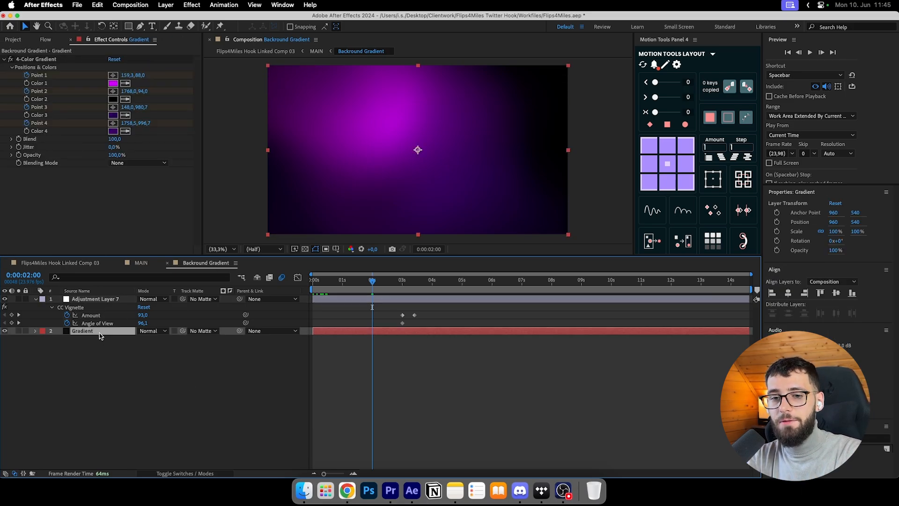
key(u)
drag(463, 391, 268, 336)
click(364, 401)
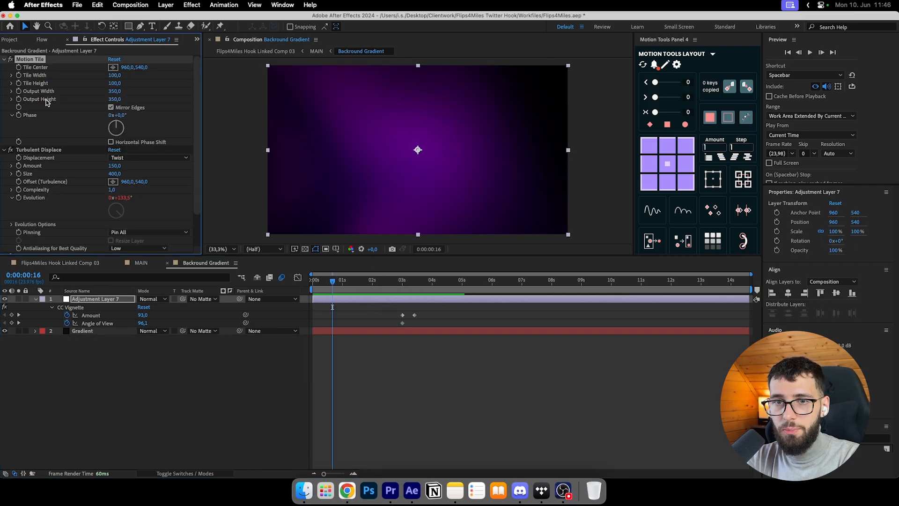
Collapse Motion Tile and check Turbulent Displace's displacement type options, keeping Twist.
click(3, 60)
click(37, 68)
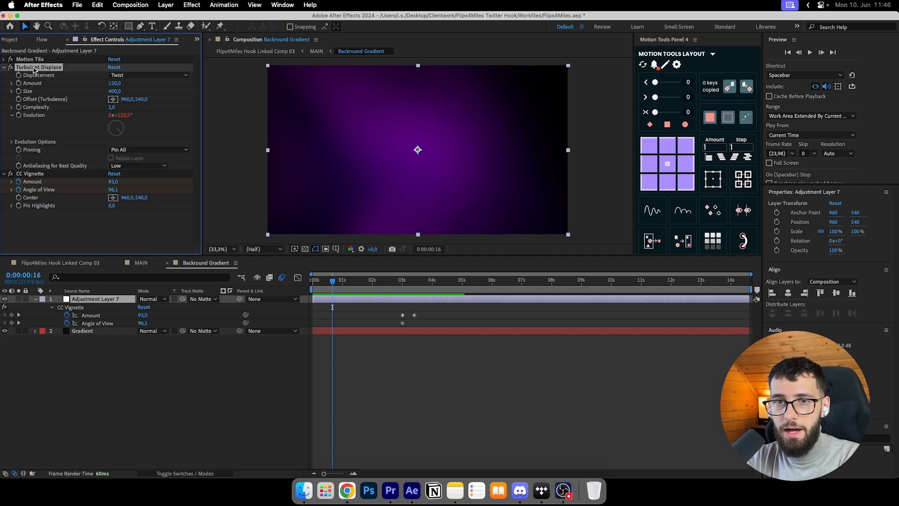
click(124, 75)
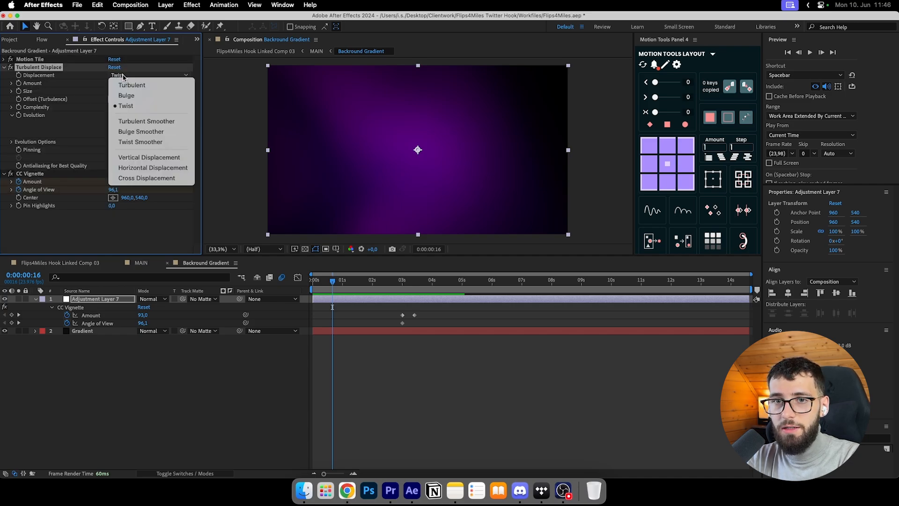
click(123, 76)
click(123, 76)
click(127, 105)
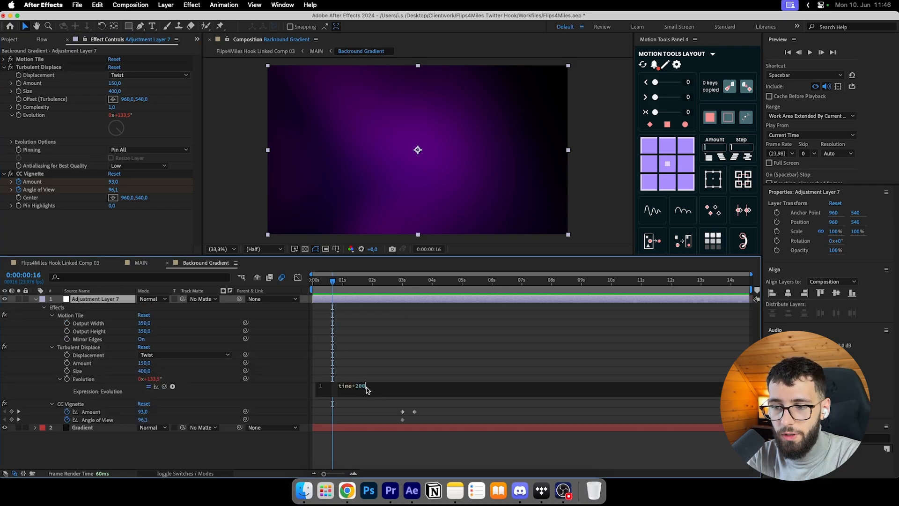
Examine the time expression on Turbulent Displace's Evolution property without changing it.
click(373, 380)
click(372, 392)
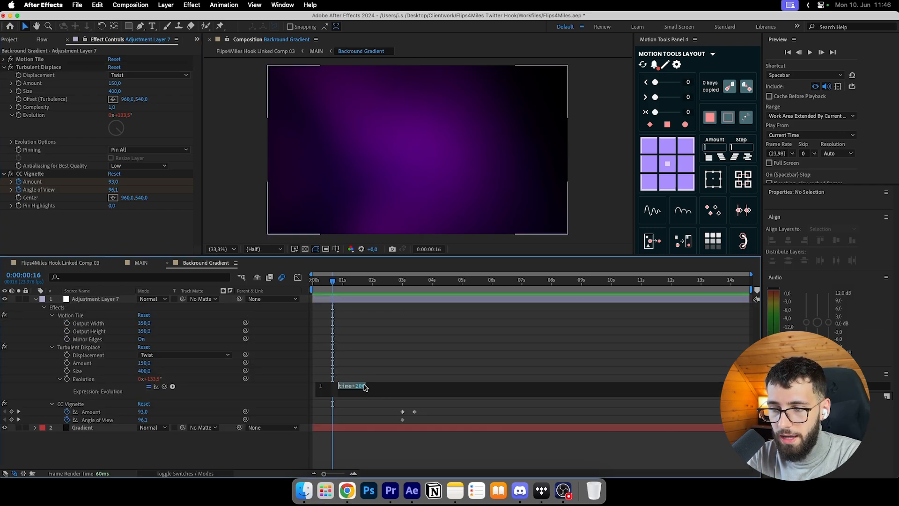
click(371, 390)
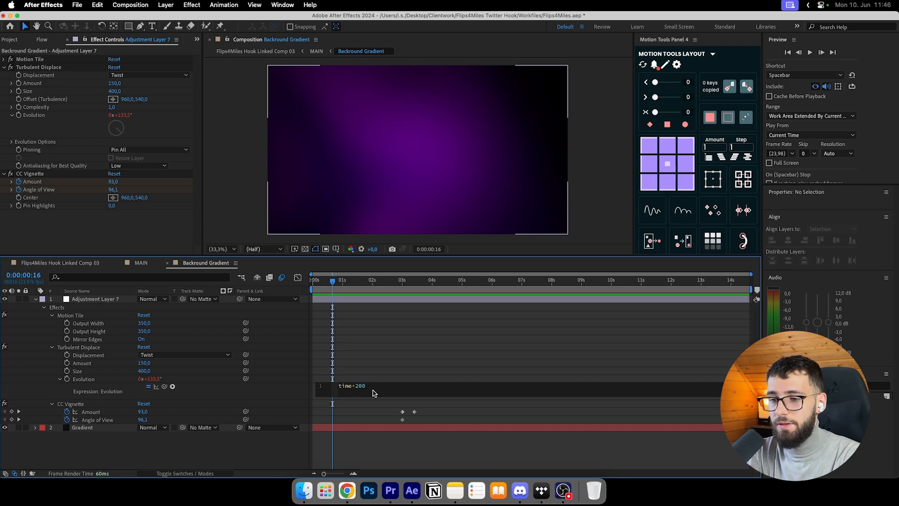
click(375, 396)
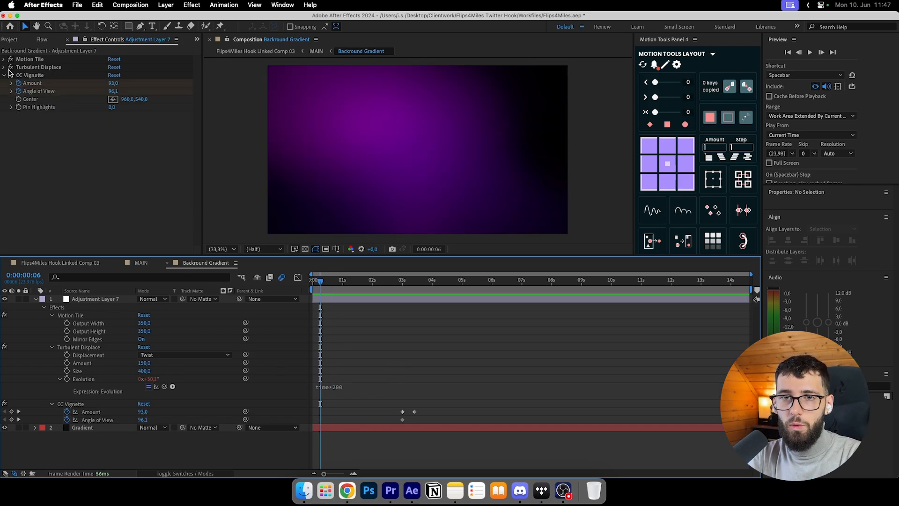
Review the Motion Tile and Turbulent Displace settings in turn, leaving both effects collapsed above CC Vignette.
click(3, 67)
click(3, 67)
click(4, 60)
click(3, 60)
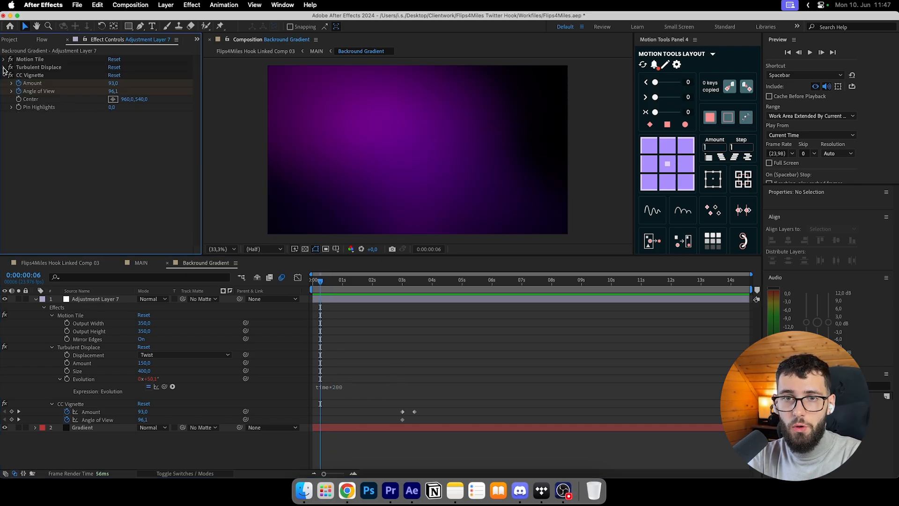
click(4, 67)
click(25, 67)
click(25, 60)
click(4, 68)
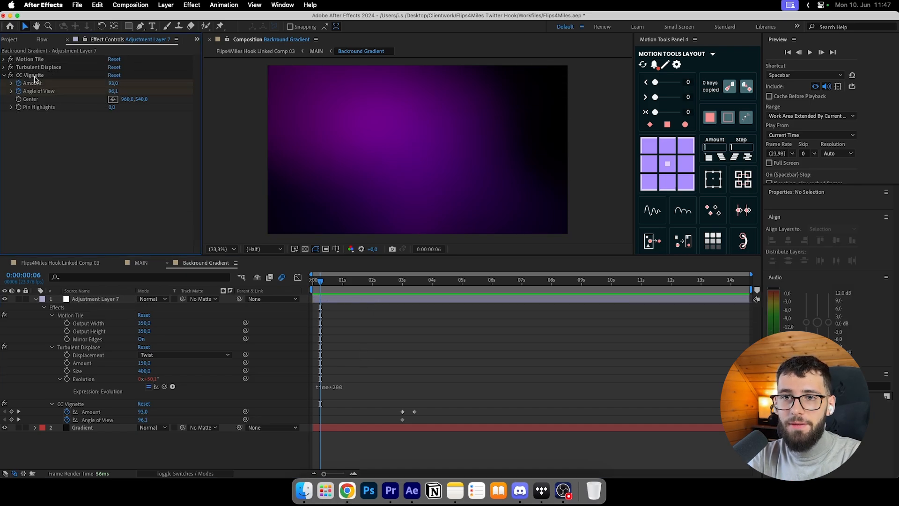
Play a short preview of the background gradient animation and single out CC Vignette on Adjustment Layer 7.
click(30, 76)
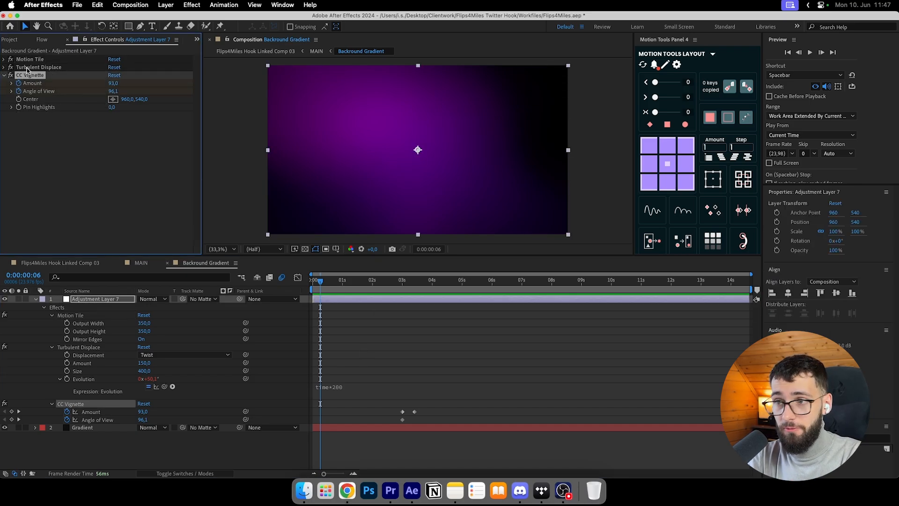
click(373, 362)
key(space)
key(space)
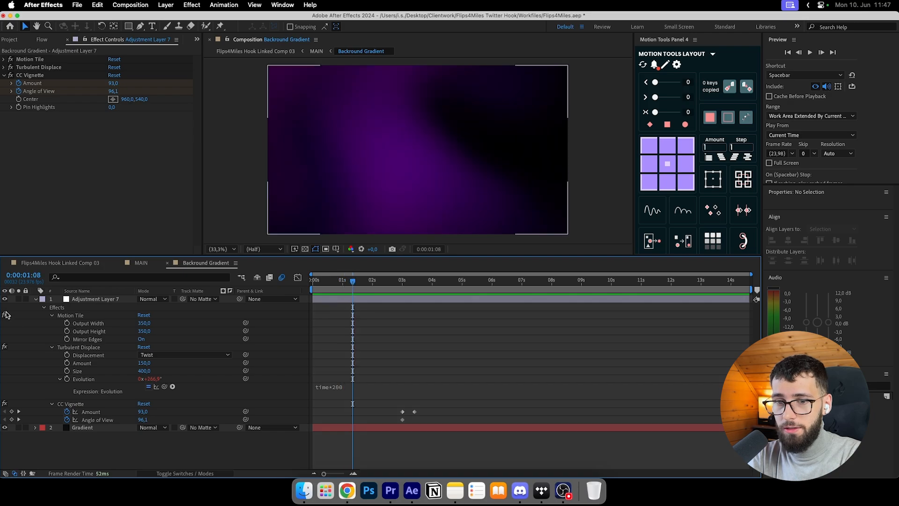
click(65, 301)
click(31, 77)
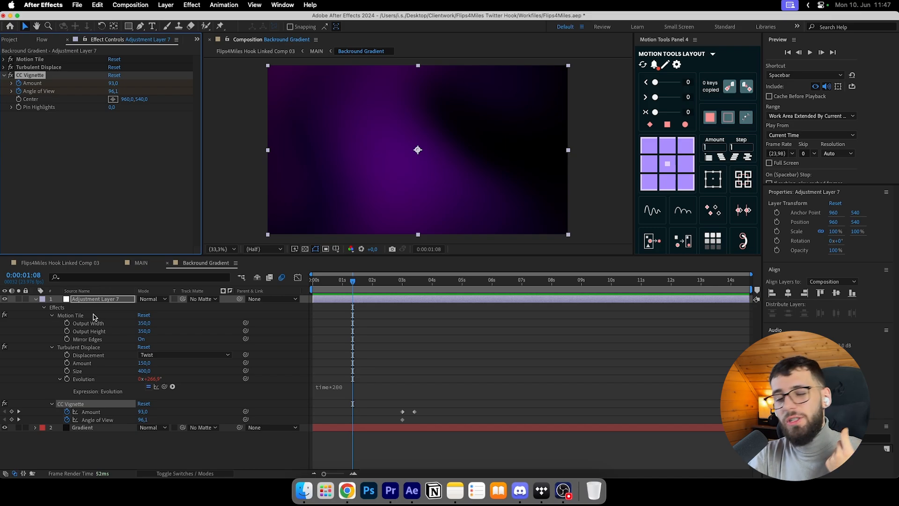
Show only the animated properties of Adjustment Layer 7 and the Gradient layer, and scrub to the second CC Vignette Amount keyframe.
click(37, 300)
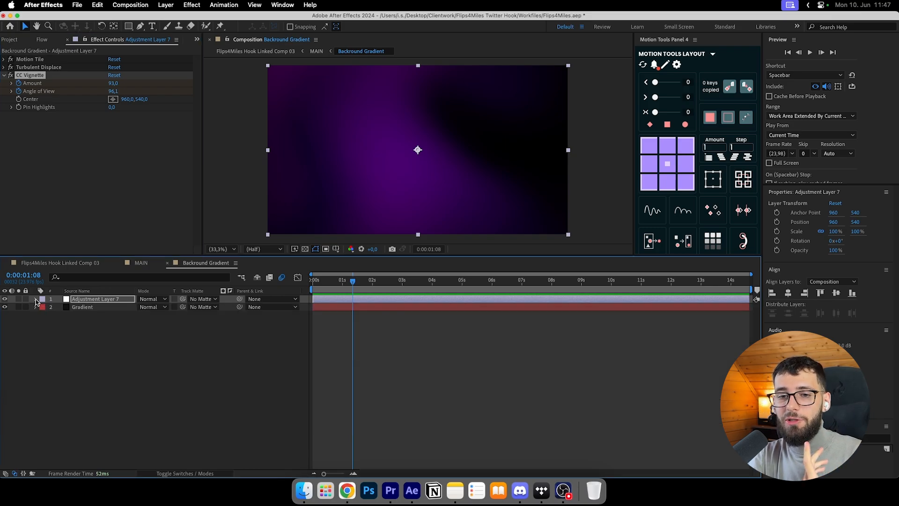
click(57, 190)
click(347, 316)
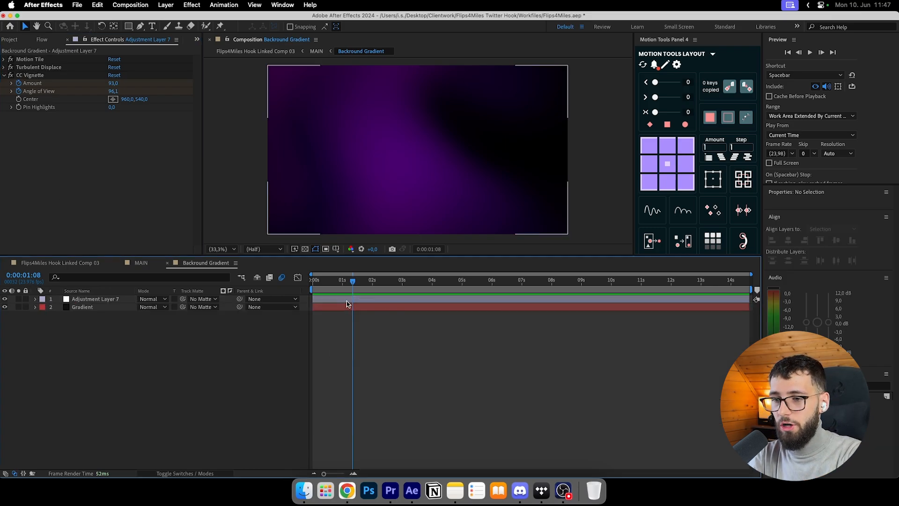
key(u)
click(349, 303)
drag(391, 283, 414, 283)
click(420, 325)
click(415, 315)
In the MAIN composition, review the Backround Gradient layer's Saturation and Opacity keyframes and scrub through the fade to 0:00:04:11.
click(148, 265)
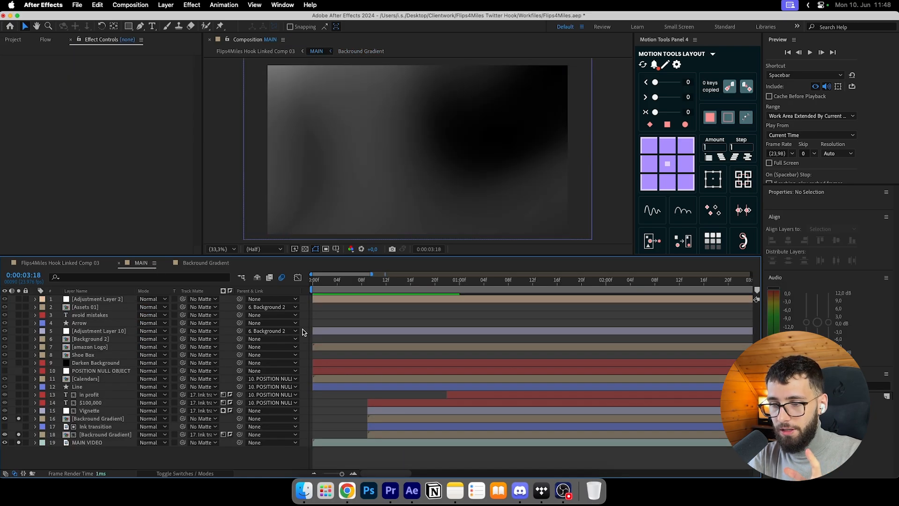
scroll(362, 435, up, 4)
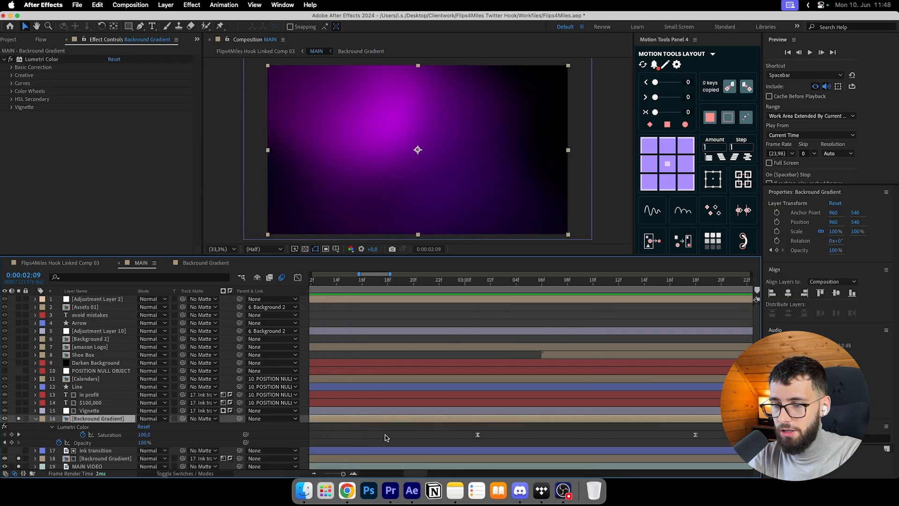
scroll(386, 434, down, 3)
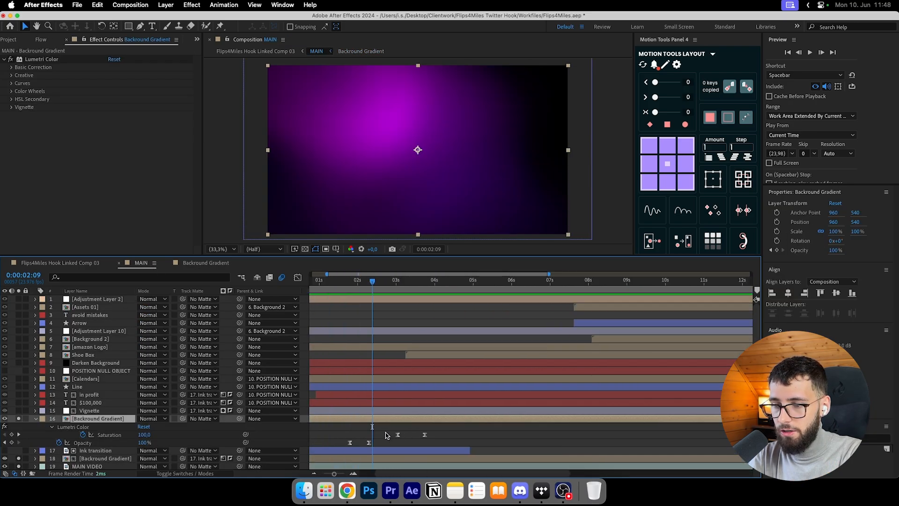
drag(396, 283, 425, 289)
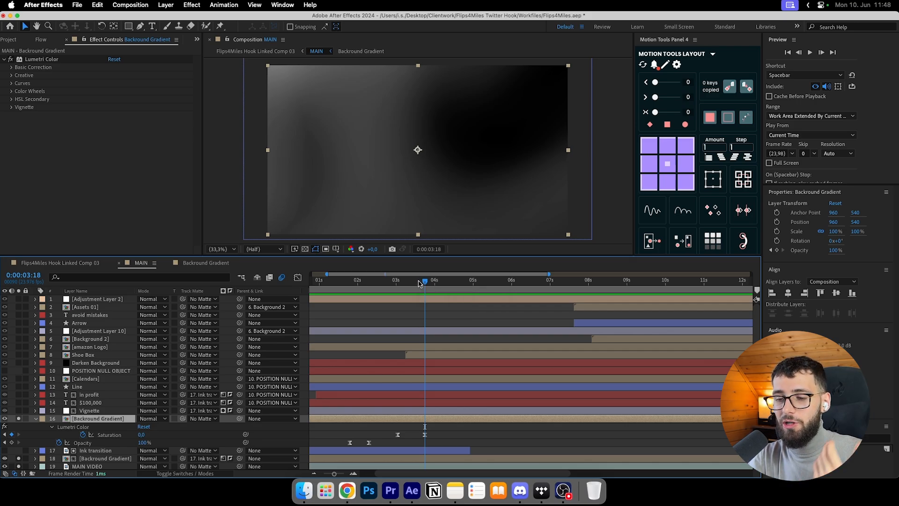
scroll(414, 366, left, 3)
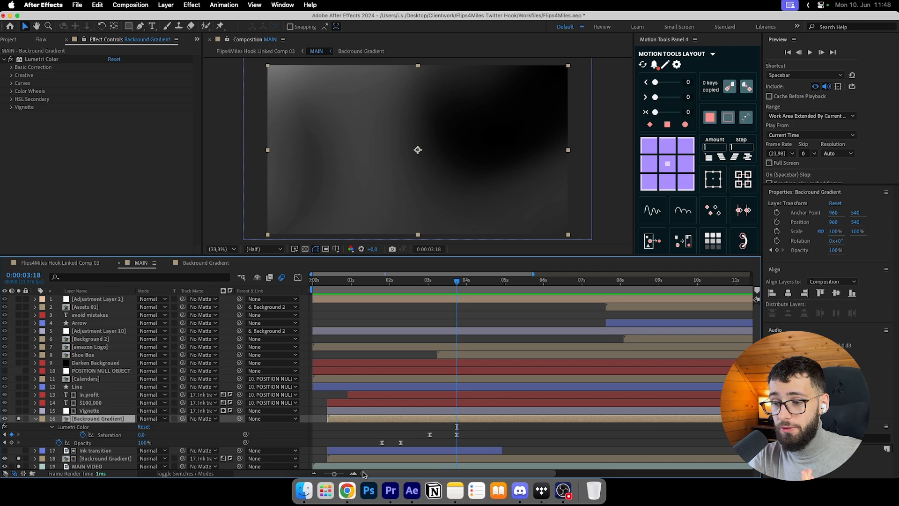
click(401, 432)
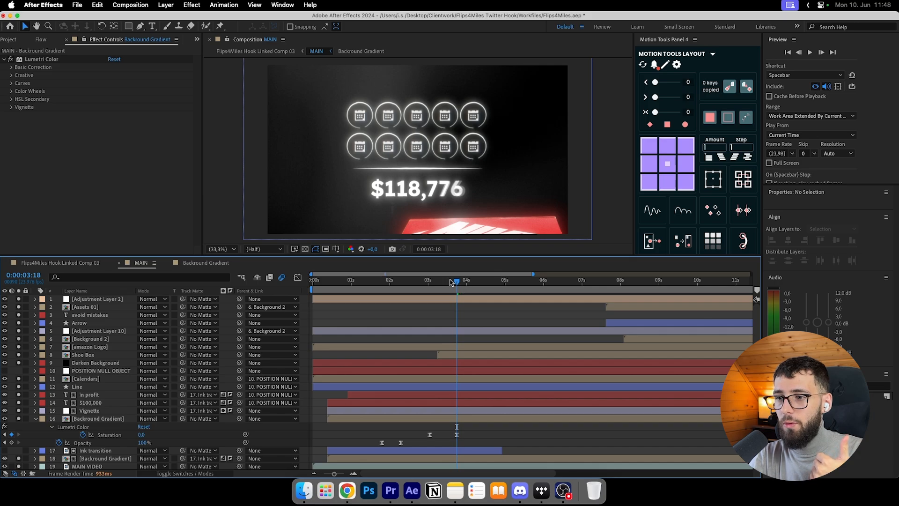
drag(456, 282, 484, 285)
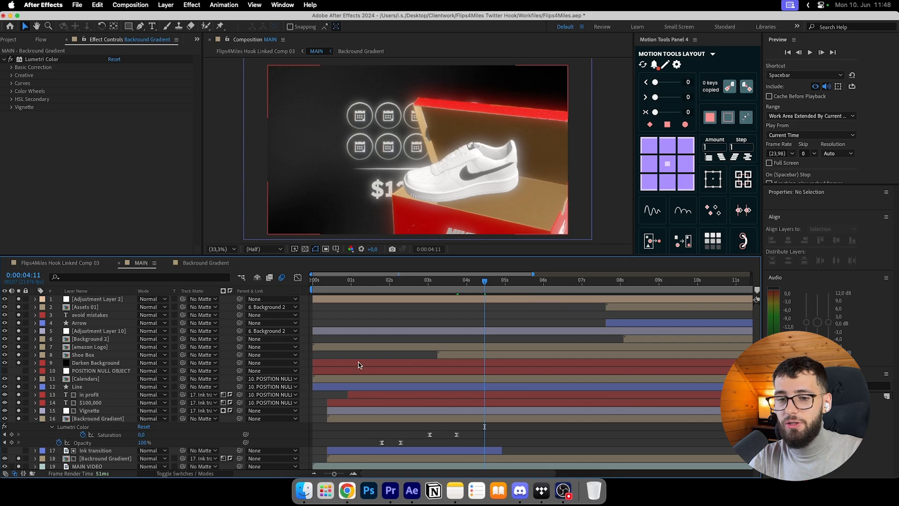
Delete the Backround Gradient layer's second Saturation keyframe to compare the shoe box shot, and undo the deletion.
click(456, 435)
key(Delete)
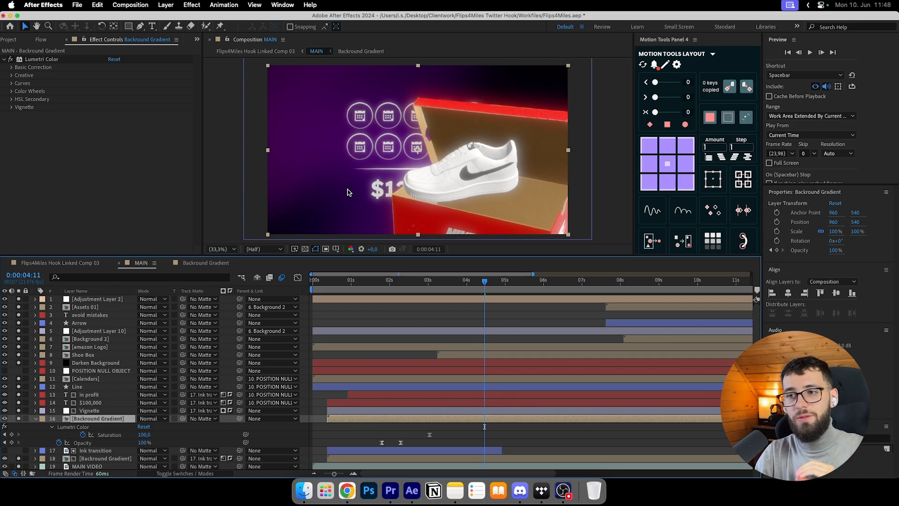
key(super+z)
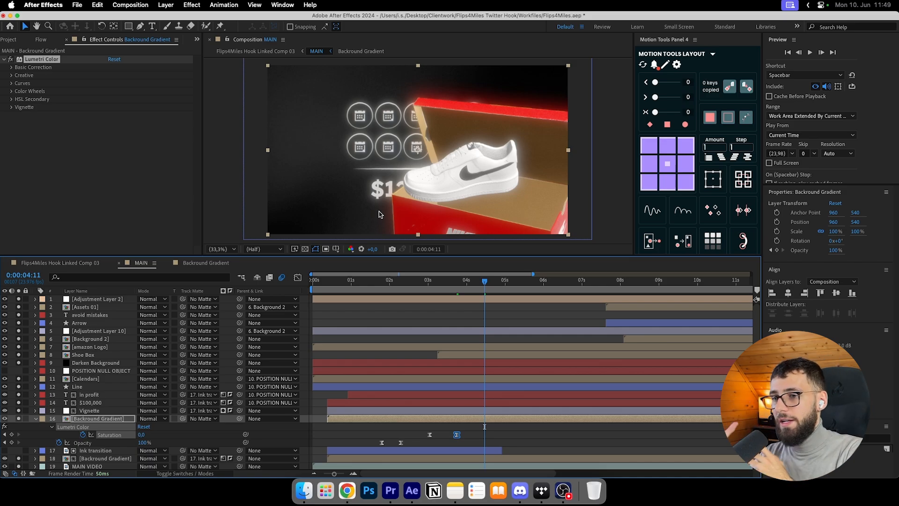
click(507, 444)
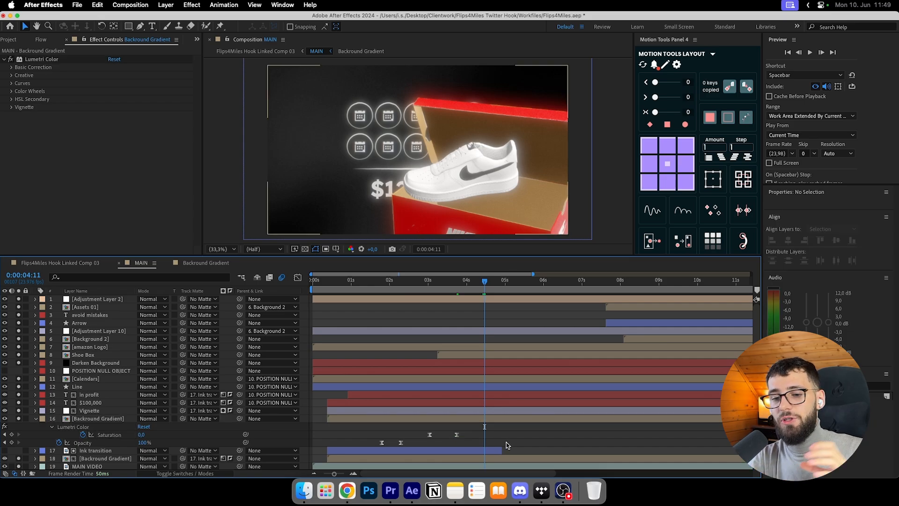
Delete the second CC Vignette Amount keyframe on Adjustment Layer 7 inside the Backround Gradient composition.
click(456, 282)
click(206, 263)
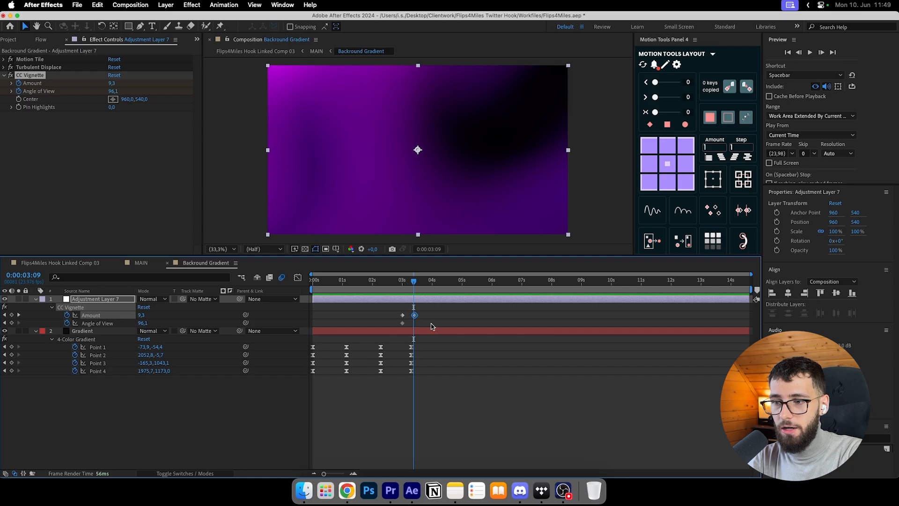
click(401, 281)
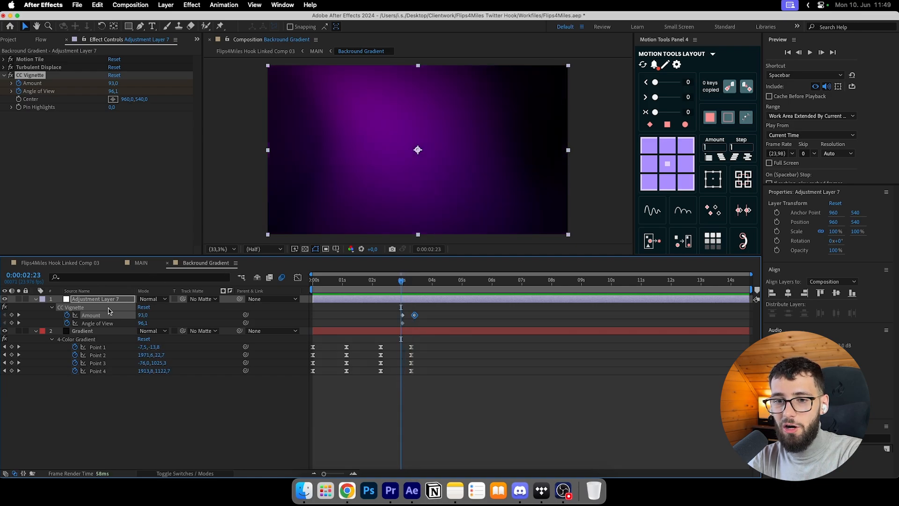
click(420, 313)
click(415, 315)
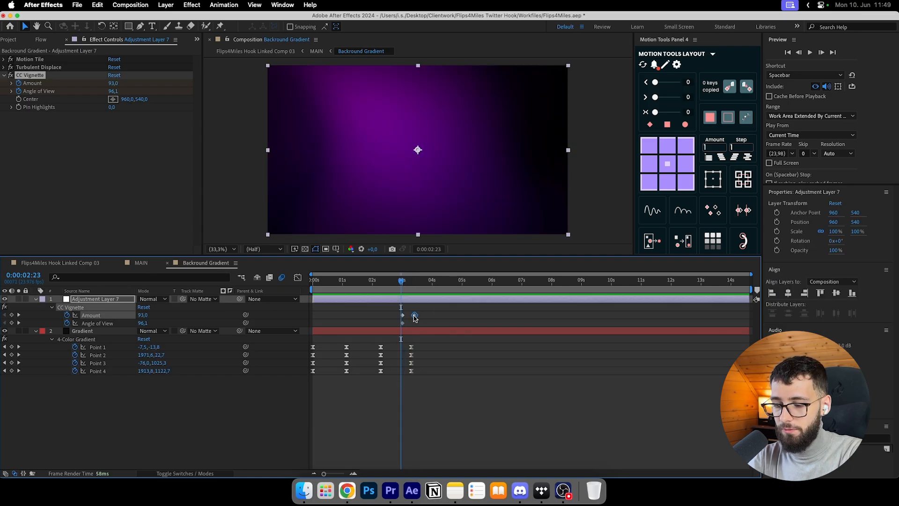
key(Delete)
Scrub MAIN around 0:00:03:08 to check the background without the Amount keyframe, and restore that keyframe in Backround Gradient.
click(142, 265)
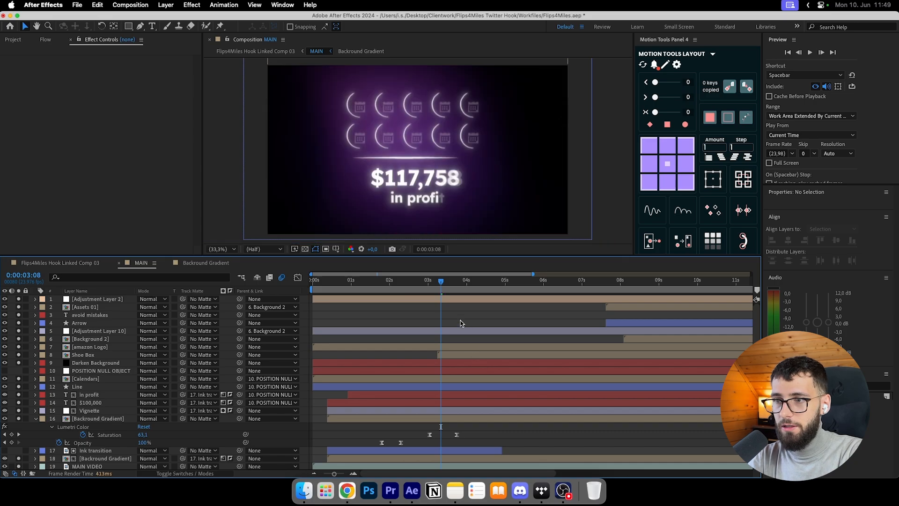
click(448, 285)
drag(448, 284, 454, 285)
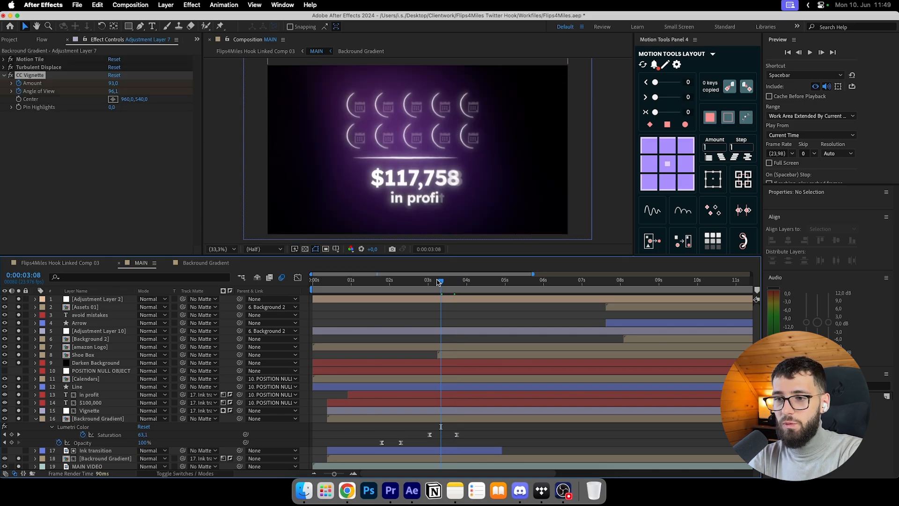
click(206, 263)
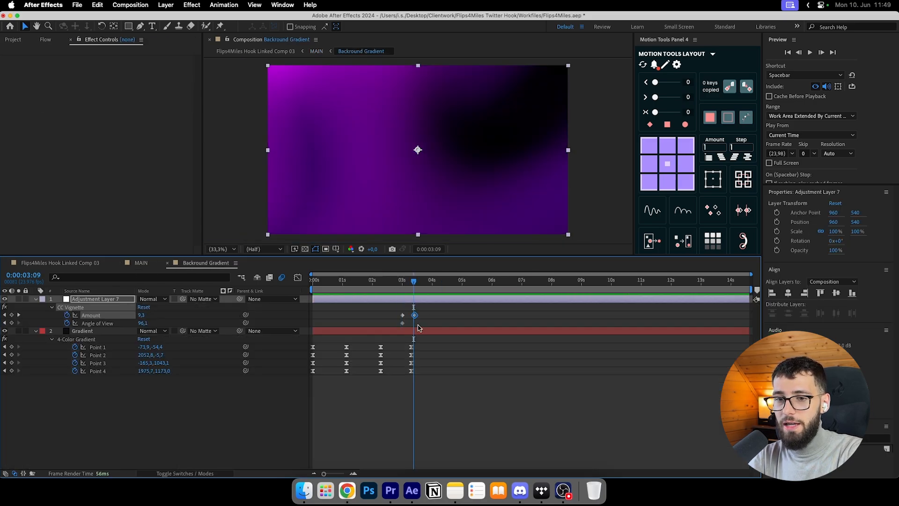
Collapse the Backround Gradient layer in MAIN, solo the Vignette layer with it, and scrub back to 0:00:02:13.
click(141, 262)
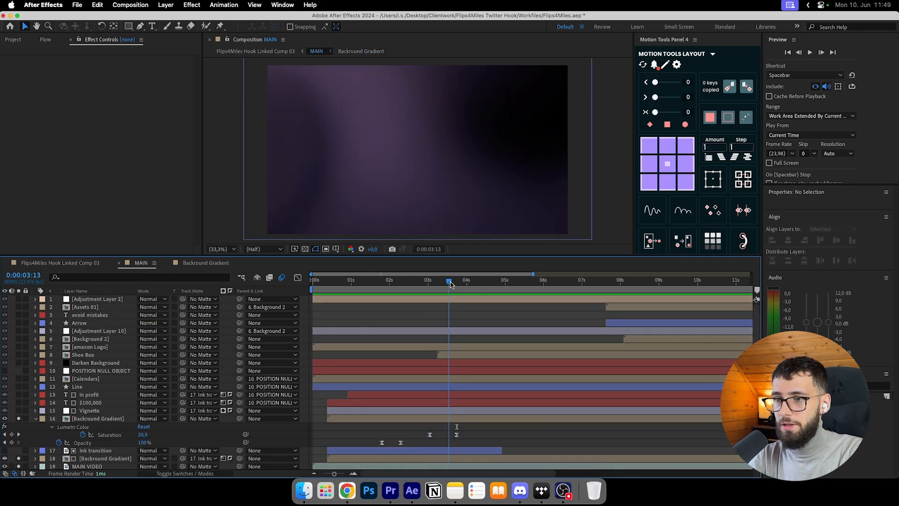
drag(462, 284, 484, 288)
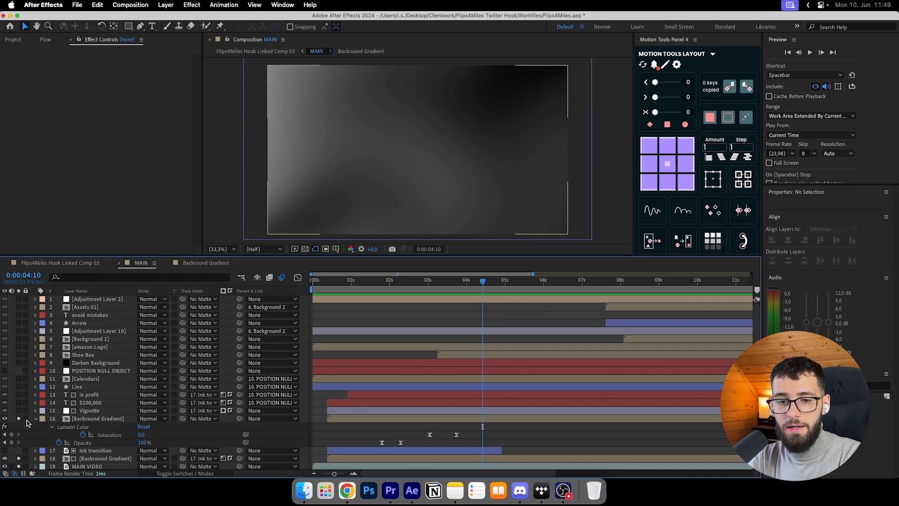
click(35, 419)
click(18, 419)
click(18, 410)
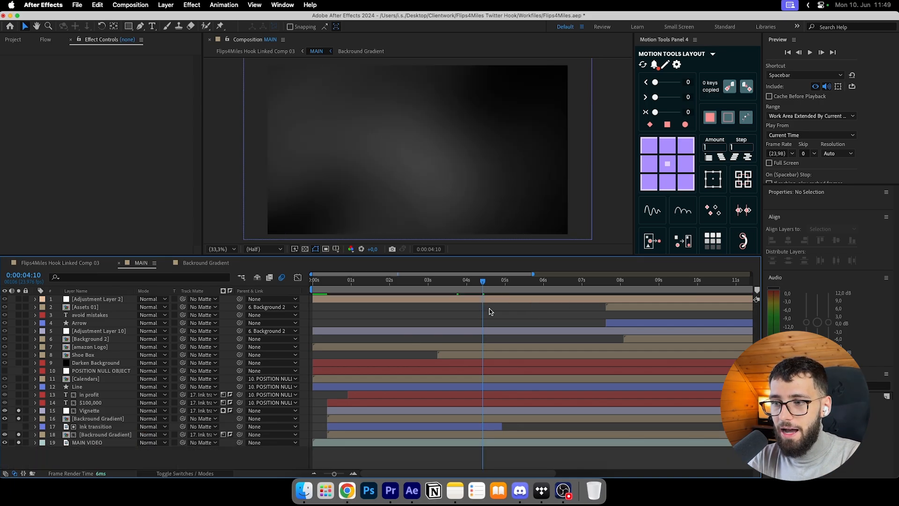
drag(483, 285, 410, 288)
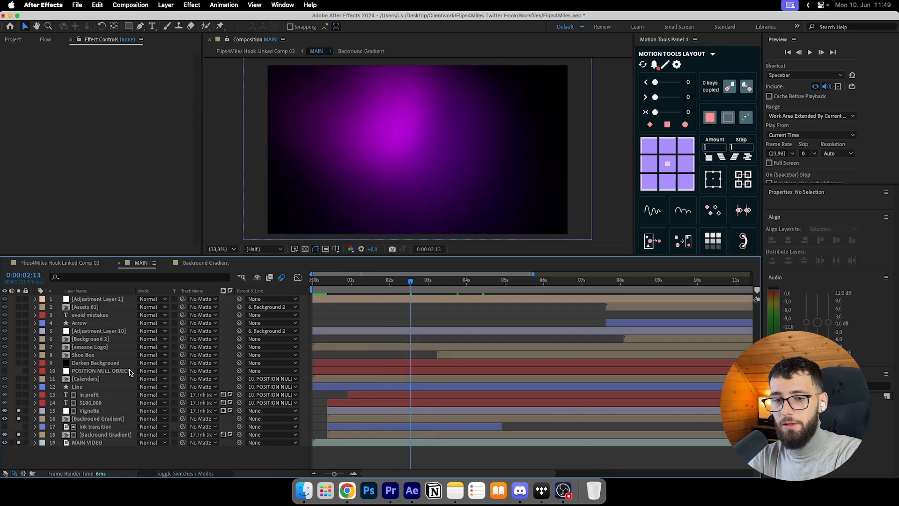
Solo the "in profit" and "$100,000" text layers as well and scrub back to 0:00:01:20.
click(18, 394)
click(18, 403)
click(407, 283)
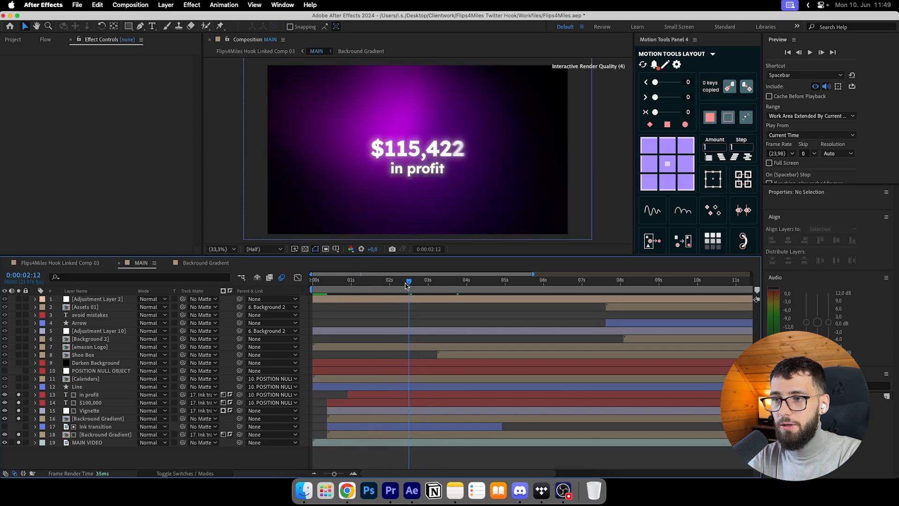
mouse_move(406, 285)
mouse_down()
mouse_move(375, 285)
mouse_move(383, 286)
mouse_up()
Point out the Vignette and Backround Gradient layers and scrub the soloed layers from about one second to 0:00:02:23.
click(89, 410)
click(86, 419)
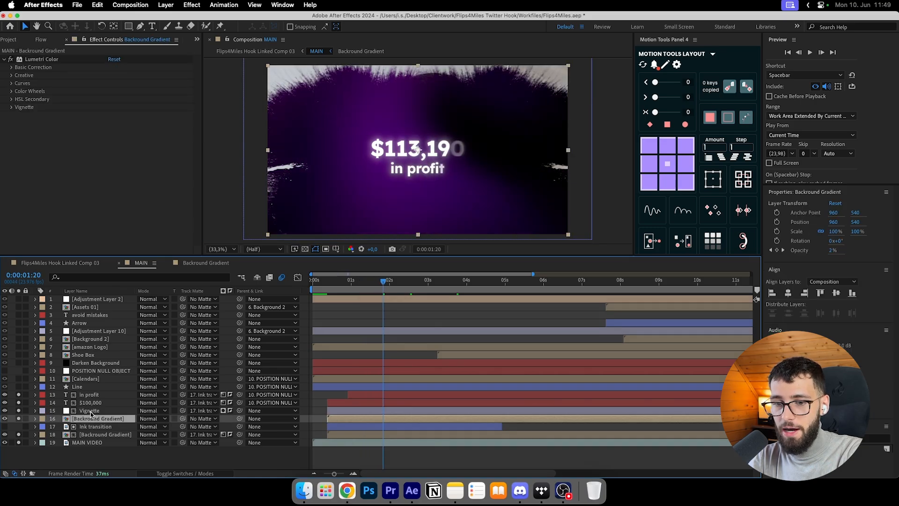
click(90, 411)
click(108, 418)
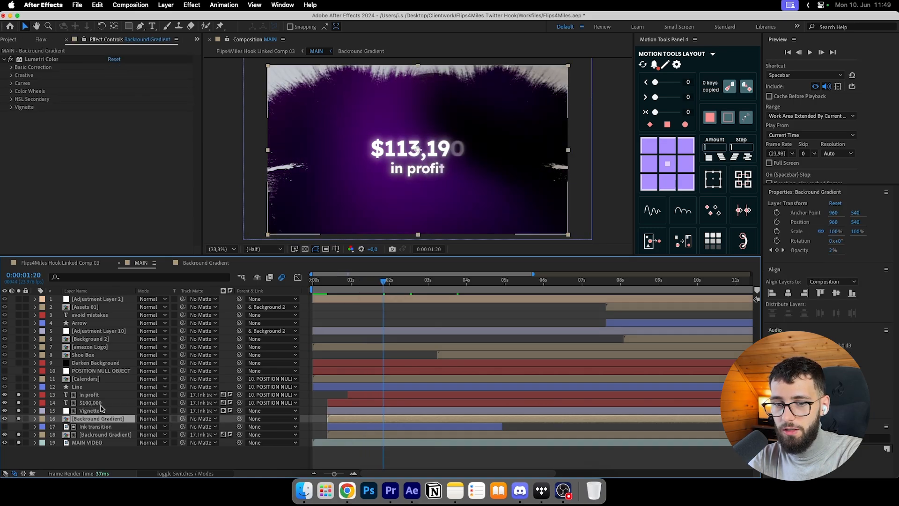
click(348, 281)
mouse_move(348, 281)
mouse_down()
mouse_move(468, 282)
mouse_move(429, 284)
mouse_up()
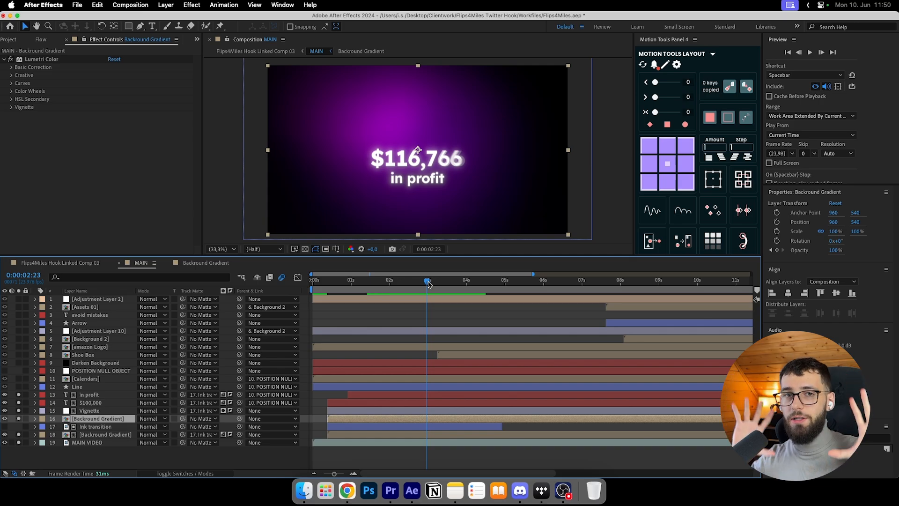
click(406, 359)
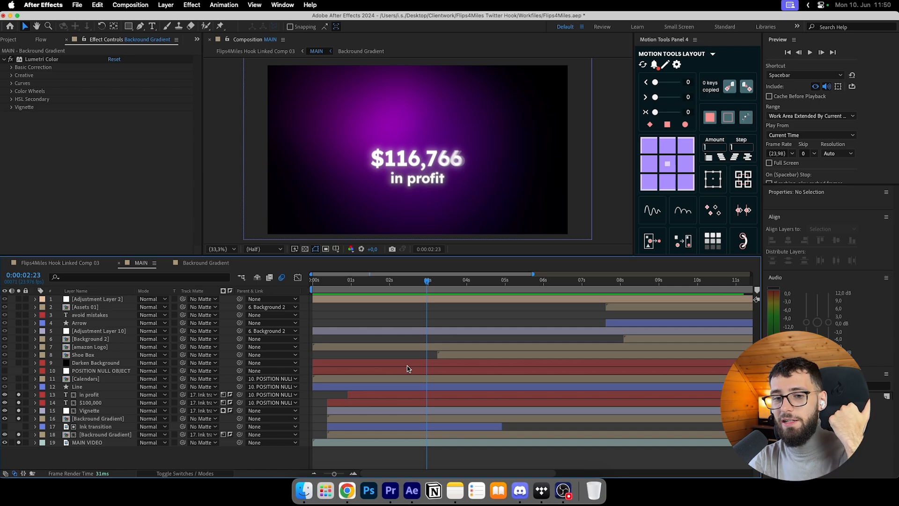
Examine the Slider Control, Drop Shadow and Deep Glow settings on the "$100,000" text layer and scrub back to 0:00:02:04.
click(94, 403)
click(15, 150)
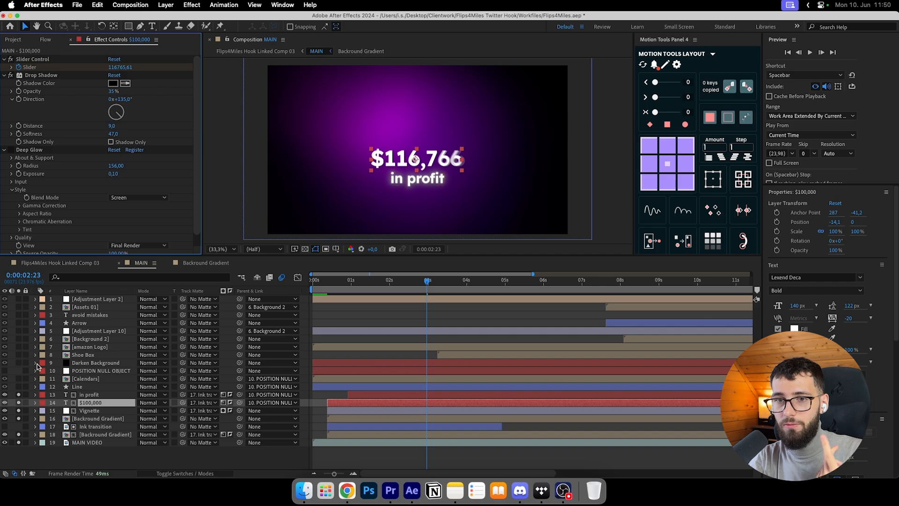
click(11, 76)
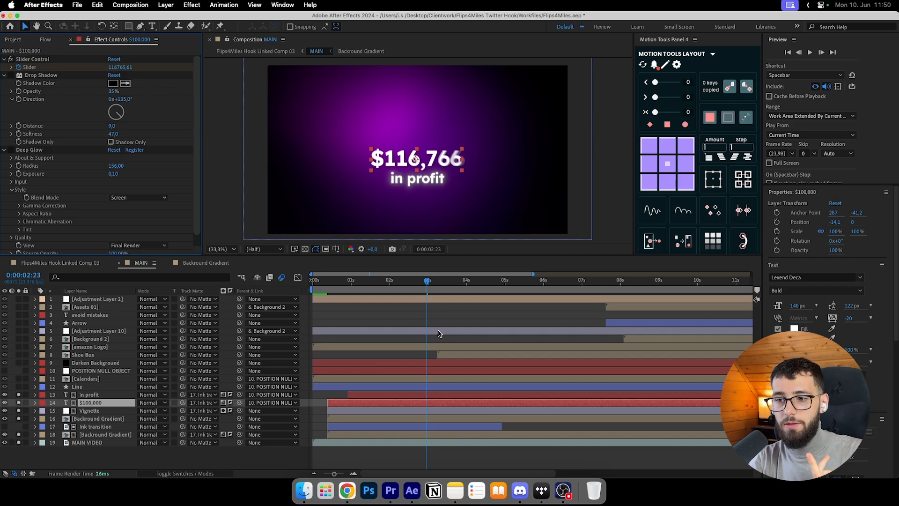
click(433, 281)
drag(433, 283, 396, 283)
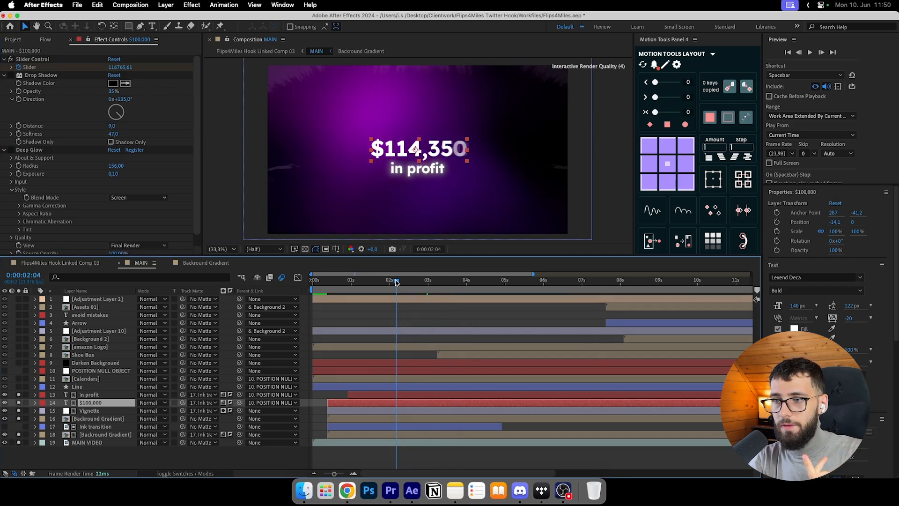
Scrub back and forth over the counting number's reveal and inspect the "$100,000" layer's Source Text expression and Range Selector keyframes.
click(46, 395)
click(62, 403)
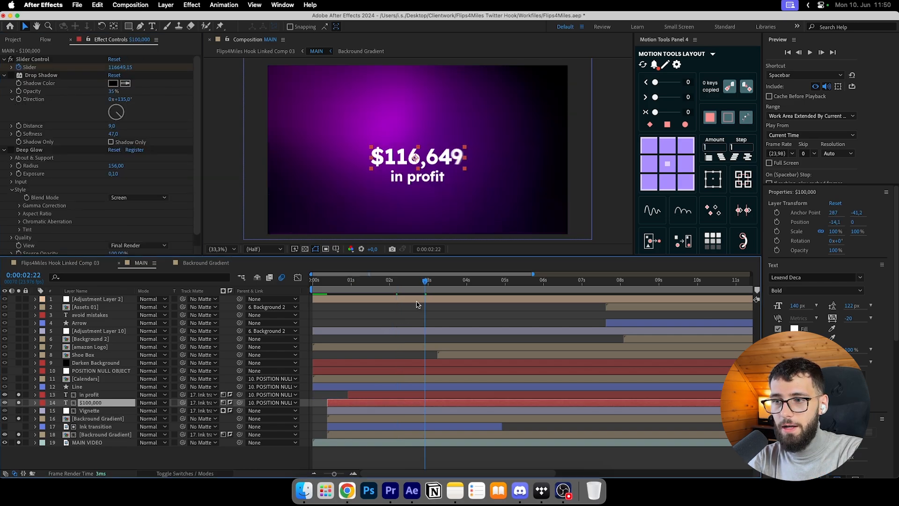
drag(398, 283, 379, 284)
drag(420, 285, 463, 281)
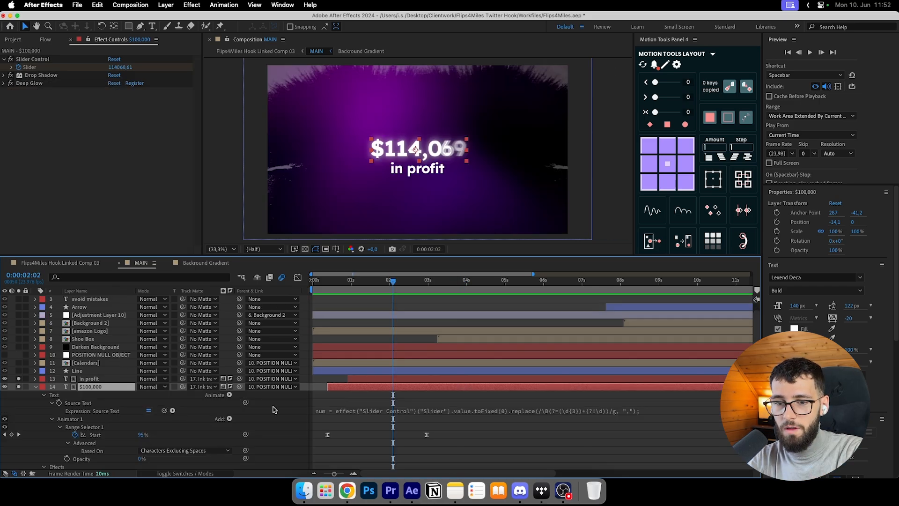
Turn off the Drop Shadow and Deep Glow effects on the "$100,000" text layer.
scroll(99, 393, down, 3)
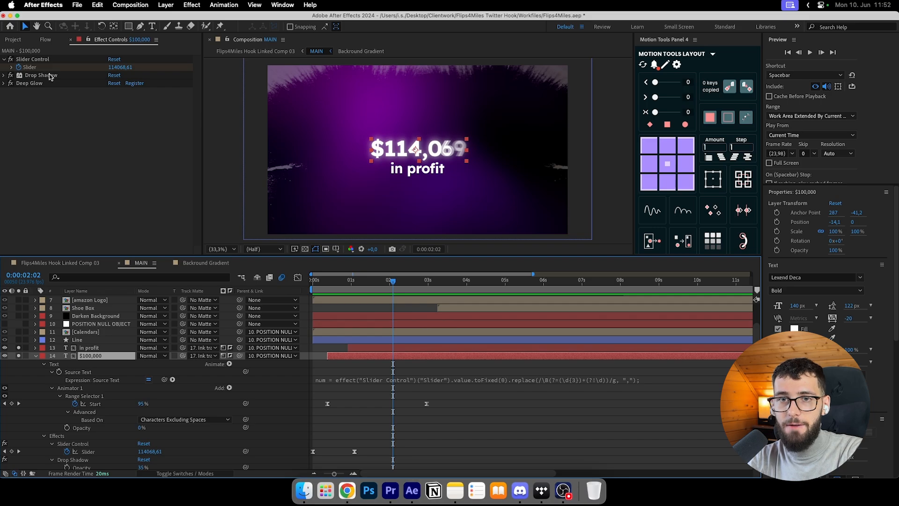
click(33, 59)
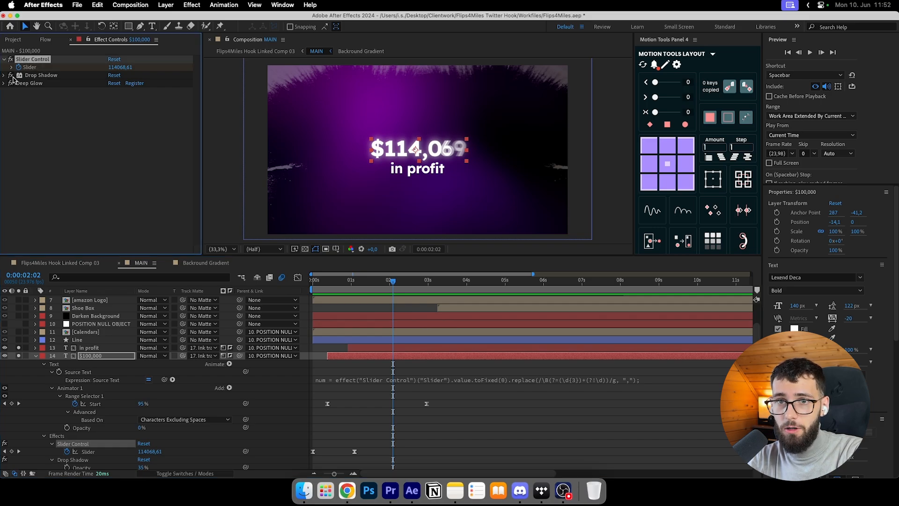
drag(11, 76, 11, 83)
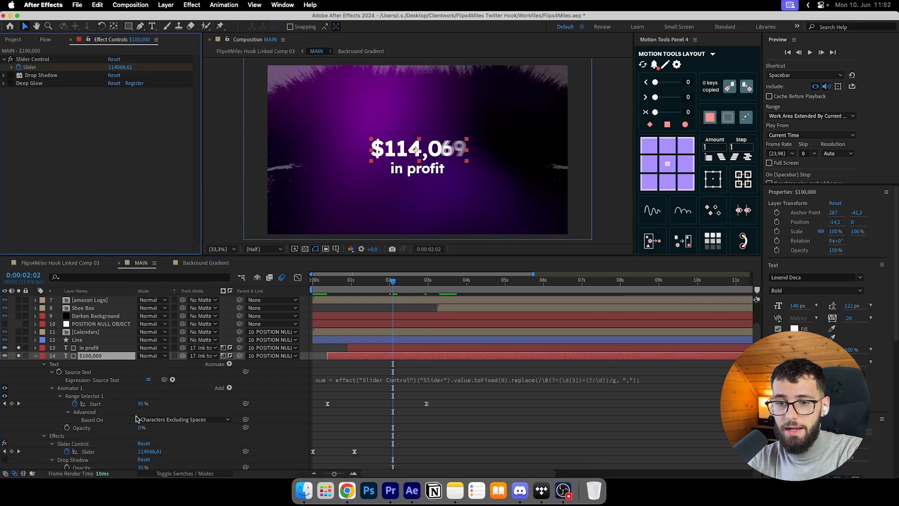
Open the "$100,000" layer's Source Text expression and highlight its Slider Control line and the "$" + num line.
click(394, 381)
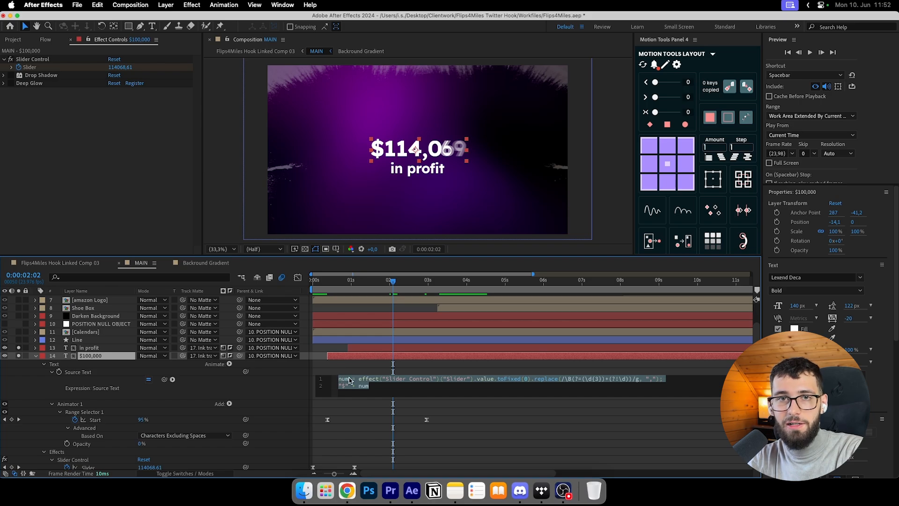
click(376, 387)
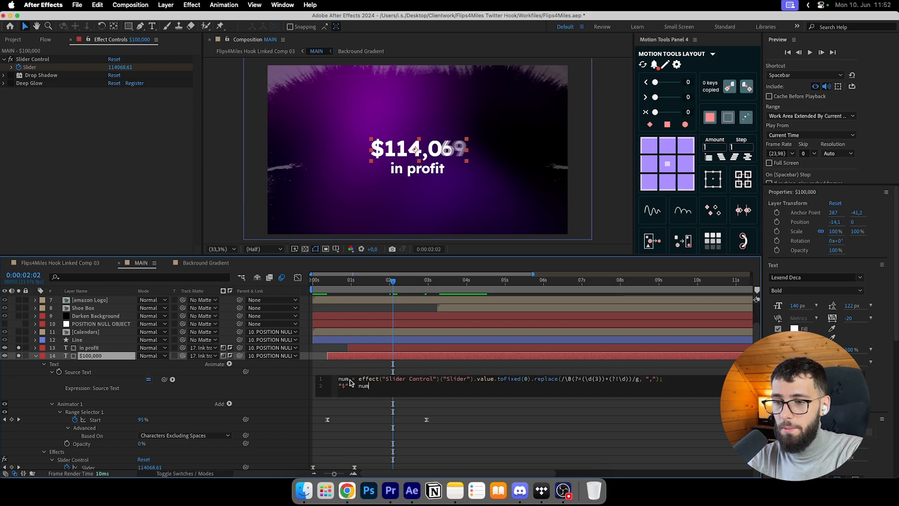
mouse_move(338, 379)
mouse_down()
mouse_move(359, 379)
mouse_move(327, 374)
mouse_up()
double_click(368, 379)
click(375, 388)
click(377, 386)
drag(377, 386, 330, 377)
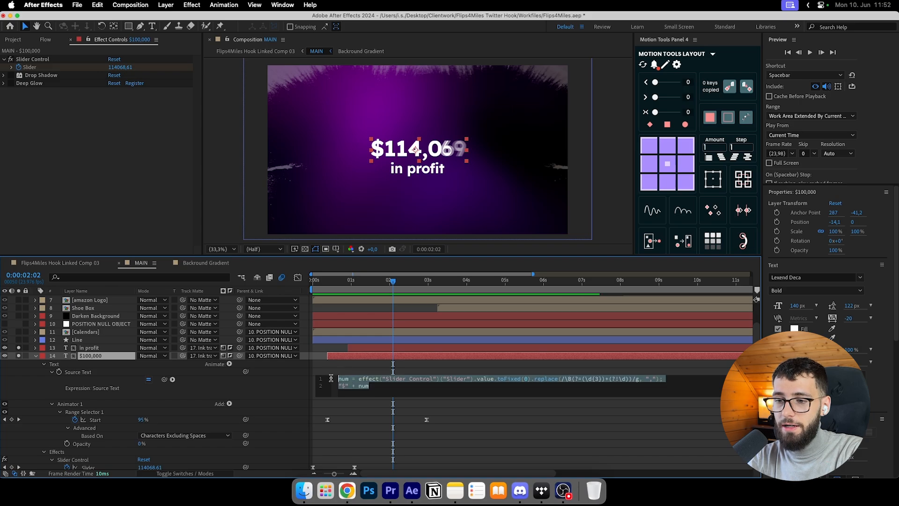
click(374, 389)
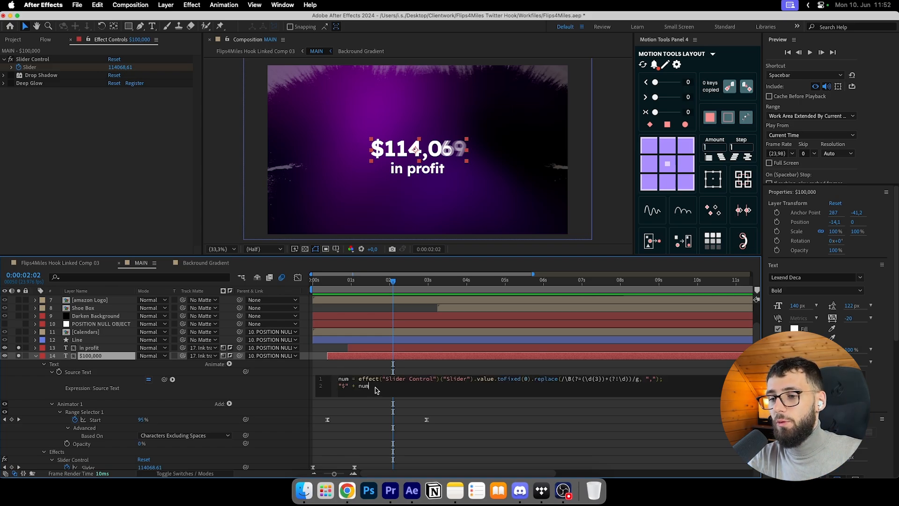
drag(378, 390, 334, 377)
click(377, 387)
click(378, 389)
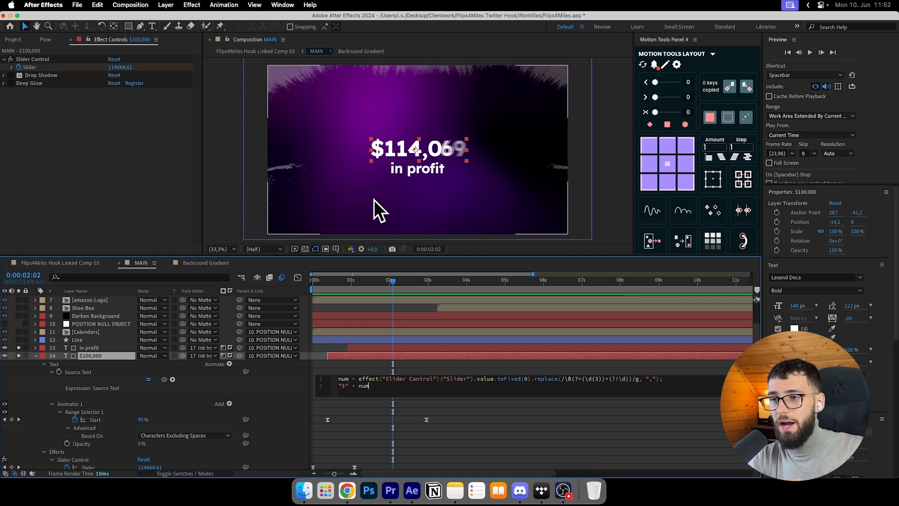
Scrub the counting number to 0:00:02:06 and briefly reopen its Source Text expression for reference.
click(357, 365)
mouse_move(383, 285)
mouse_down()
mouse_move(568, 291)
mouse_move(331, 289)
mouse_move(411, 288)
mouse_move(417, 280)
mouse_move(396, 279)
mouse_up()
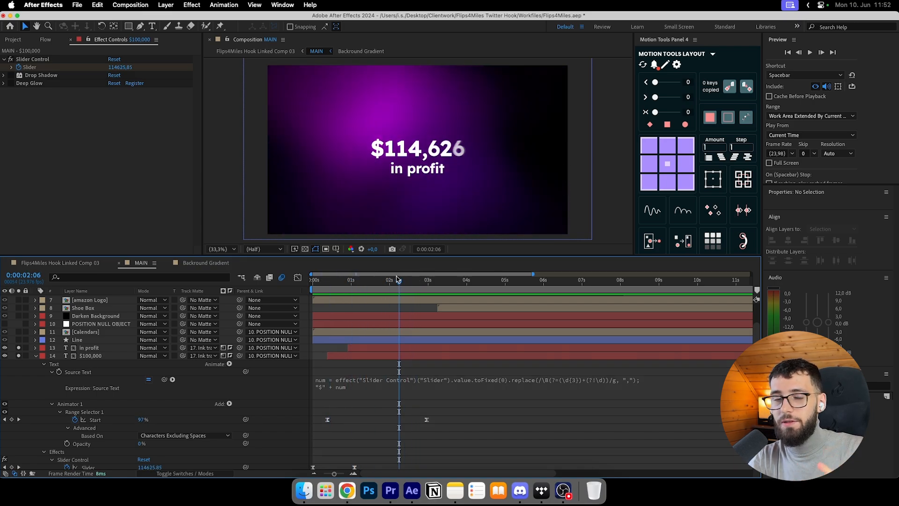
click(370, 379)
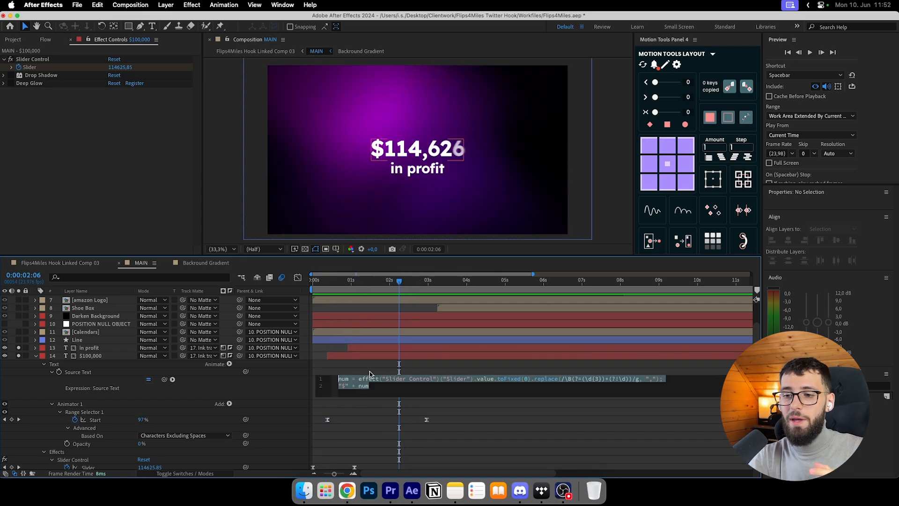
click(372, 371)
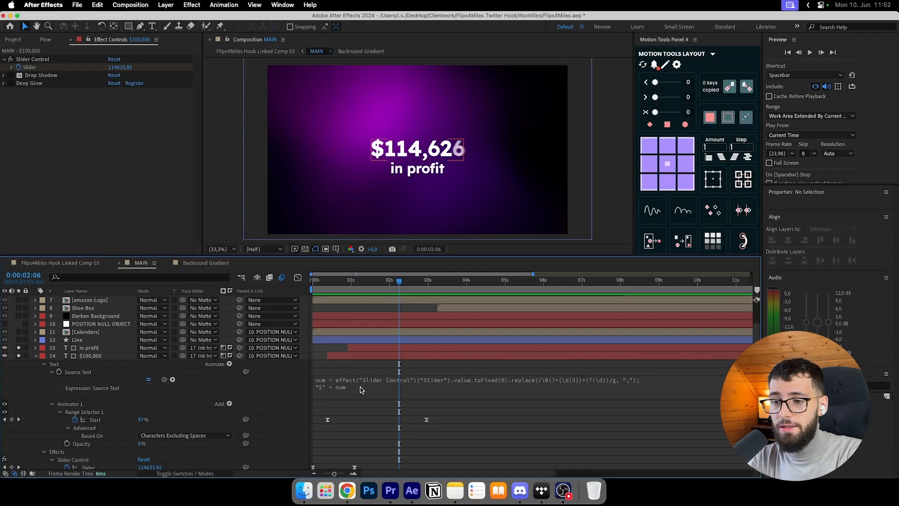
Try toFixed(2) in the "$100,000" layer's Source Text expression and scrub the timeline to view the decimals.
click(361, 389)
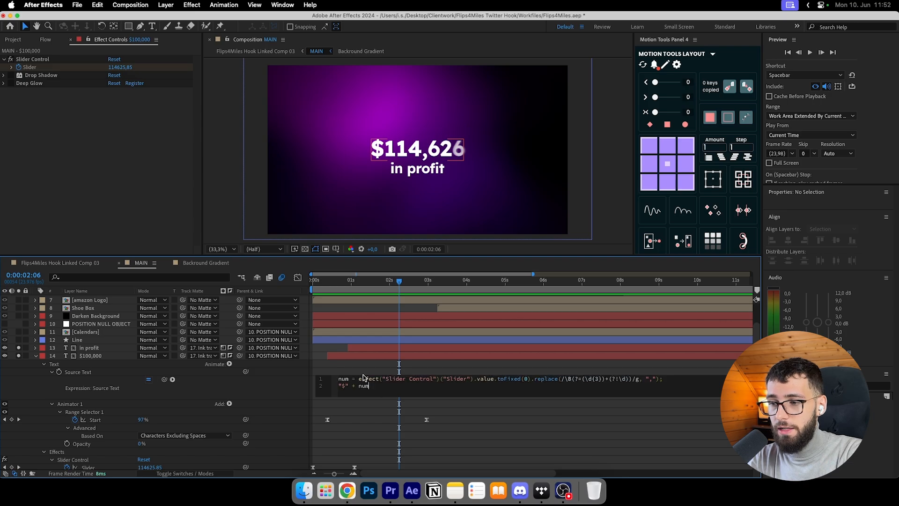
key(super+a)
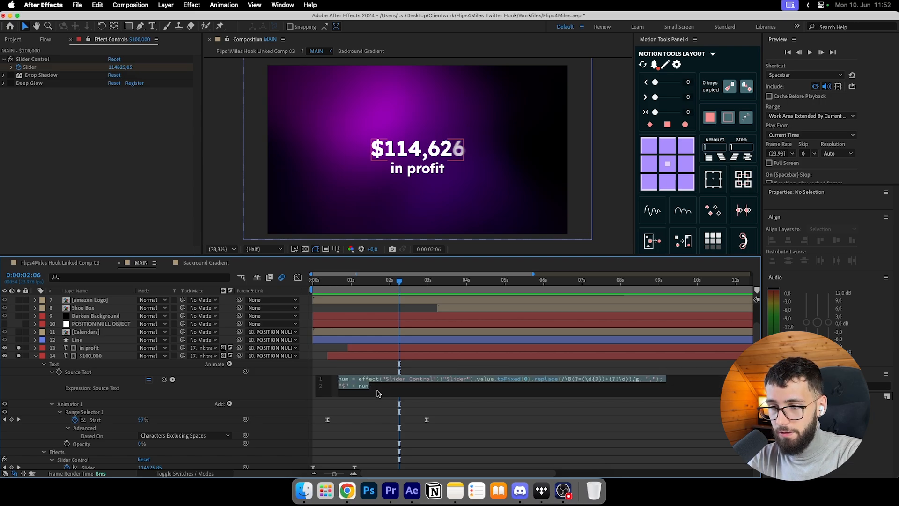
click(508, 389)
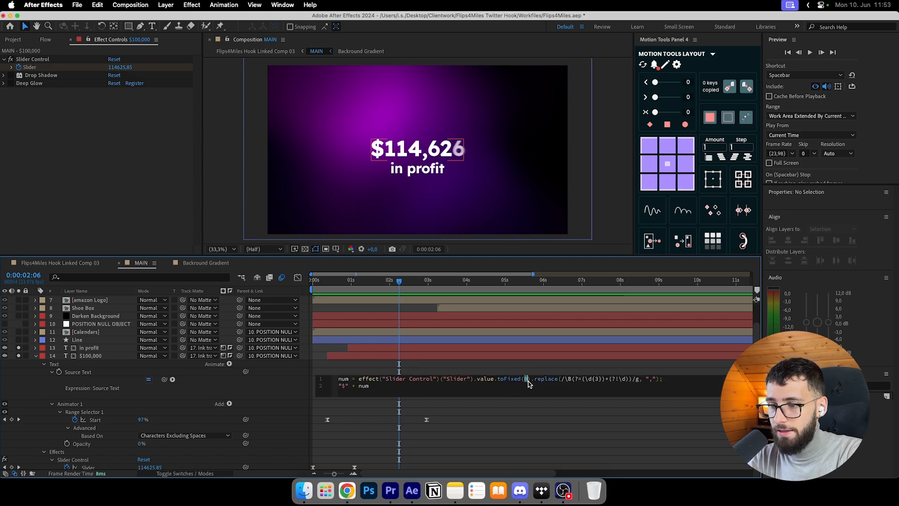
key(super+a)
double_click(527, 379)
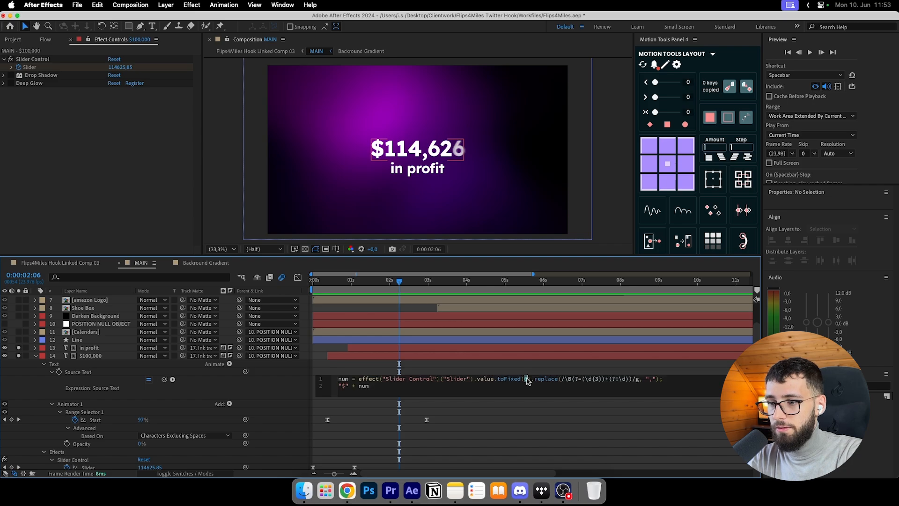
text(2)
click(534, 372)
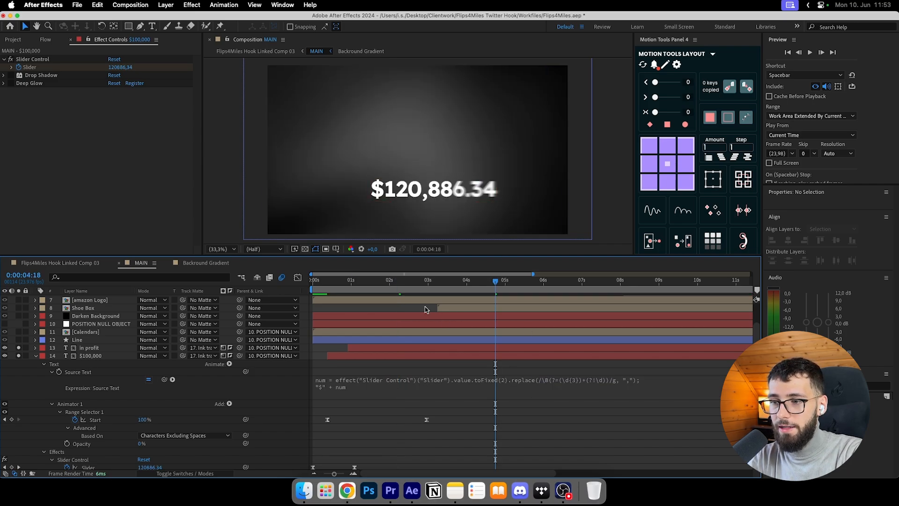
click(383, 280)
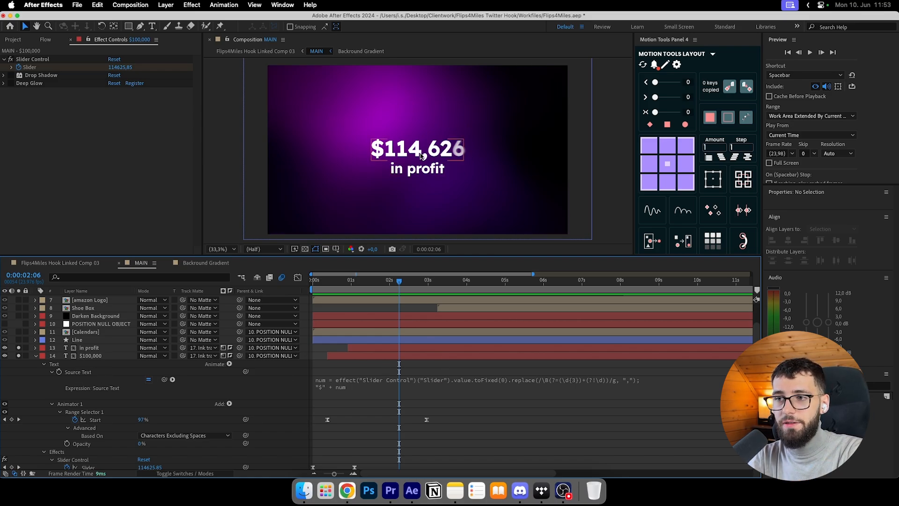
Scrub to 0:00:02:13, move the number text up and away from "in profit", and undo the move.
mouse_move(399, 281)
mouse_down()
mouse_move(384, 281)
mouse_move(411, 282)
mouse_up()
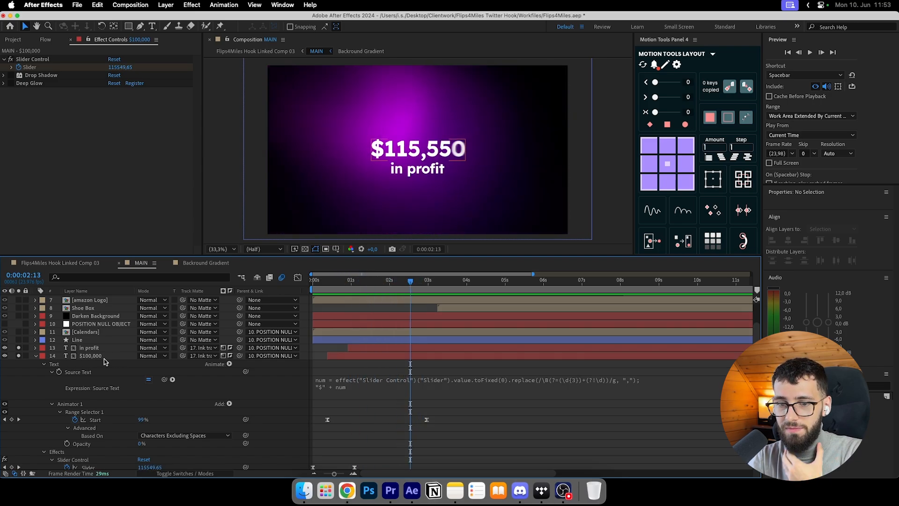
drag(417, 148, 500, 105)
click(411, 380)
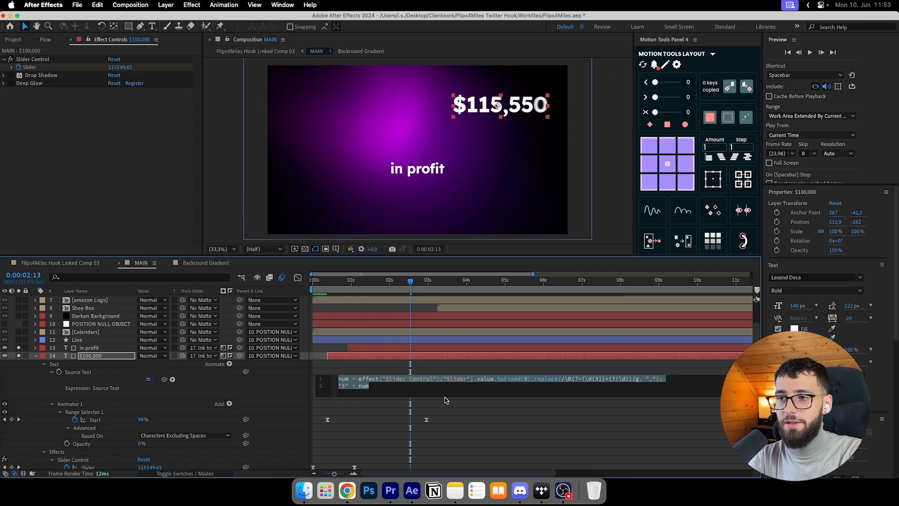
click(412, 364)
key(super+z)
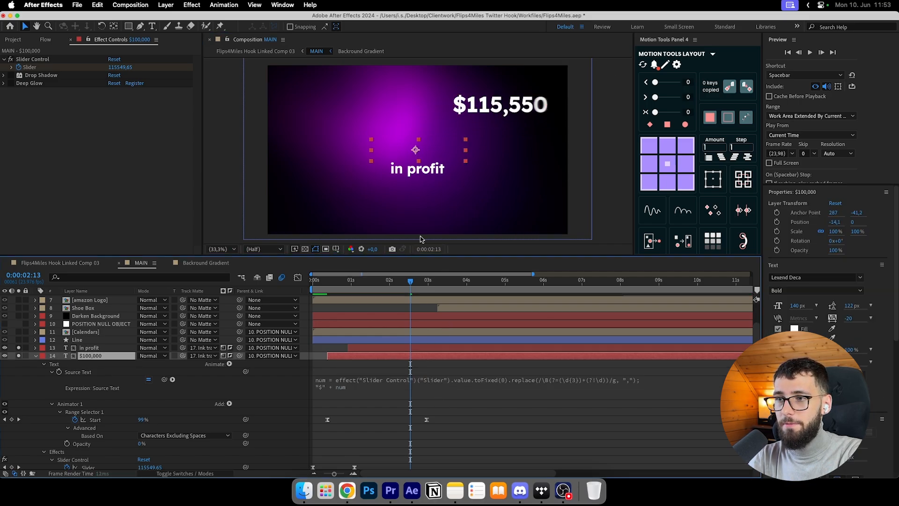
click(436, 205)
drag(436, 204, 435, 174)
click(431, 362)
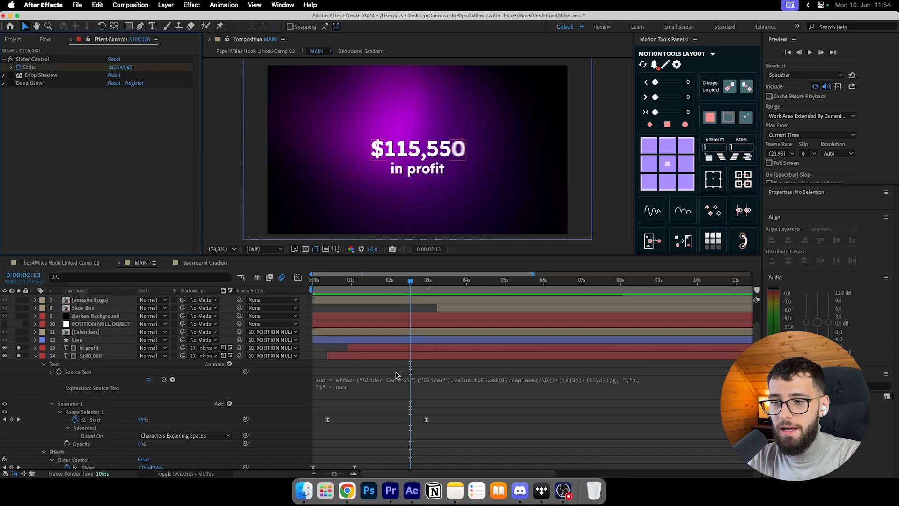
Show only the "$100,000" layer's keyframed properties, go to 0:00:00:00 and select the first Slider keyframe.
click(375, 356)
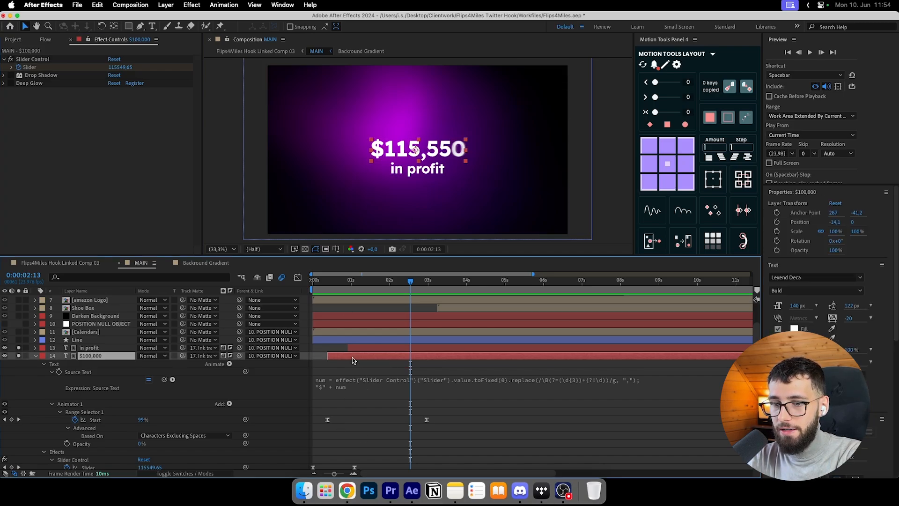
key(u)
scroll(356, 406, down, 1)
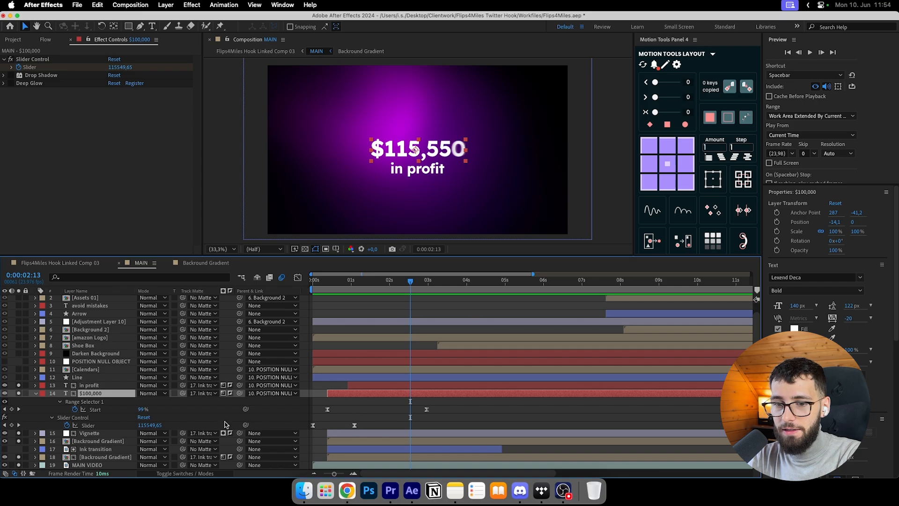
click(86, 418)
key(Home)
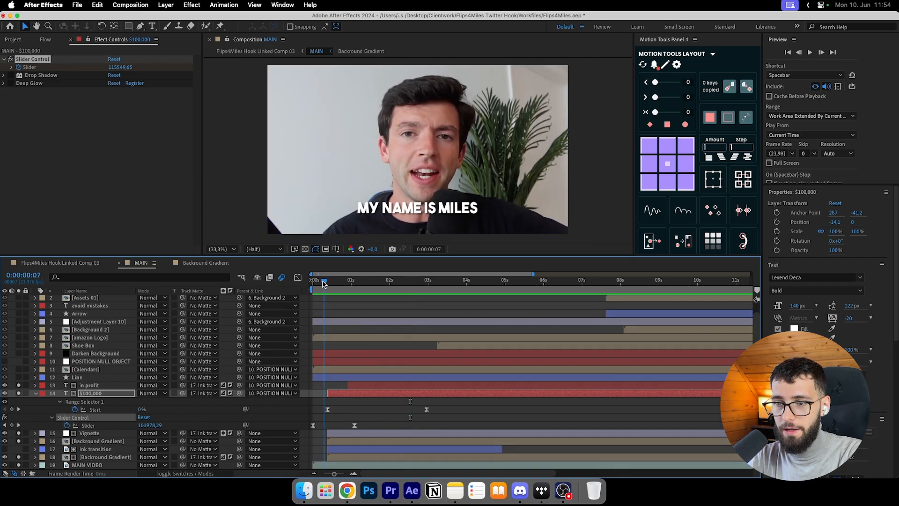
click(313, 425)
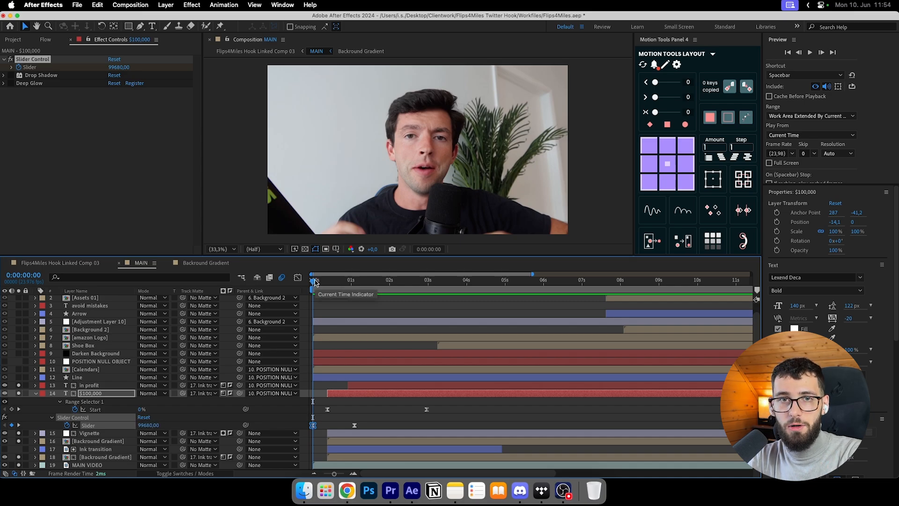
Scrub from the first Slider keyframe to the second at 0:00:01:02 and on to 0:00:07:14.
drag(315, 282, 362, 358)
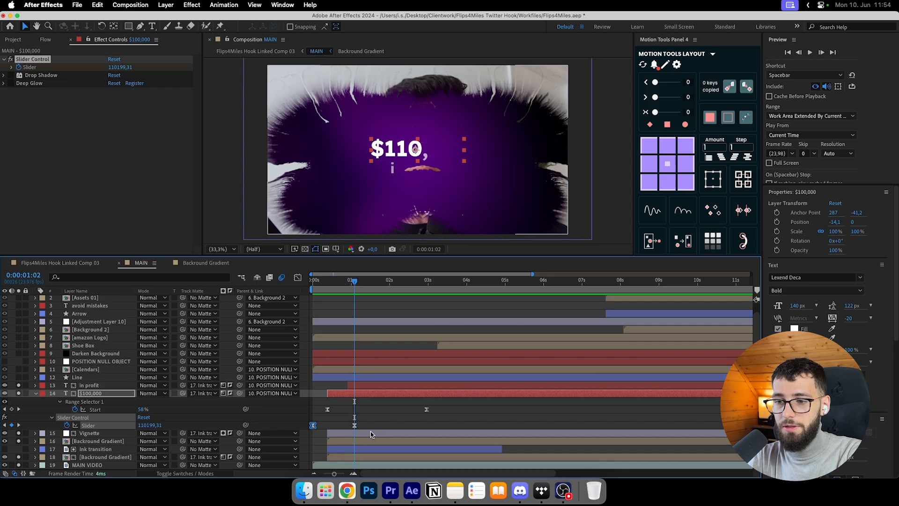
click(384, 430)
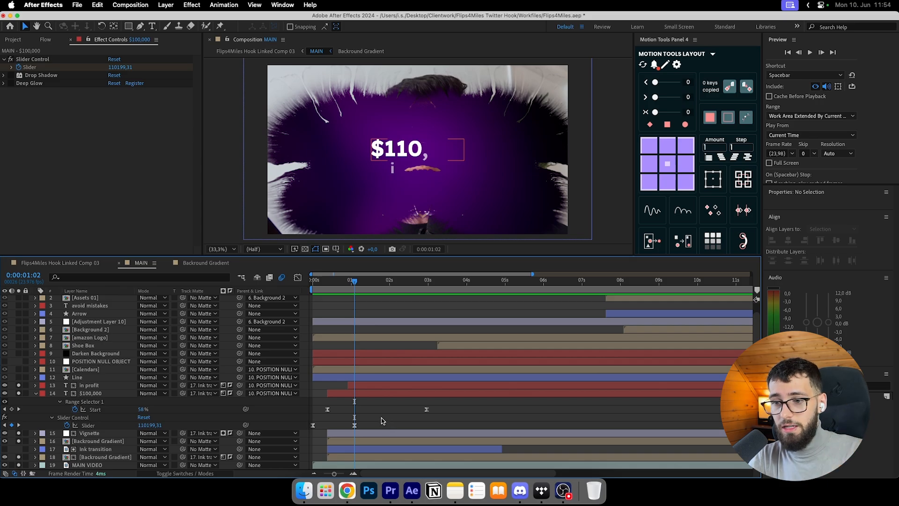
drag(356, 282, 604, 284)
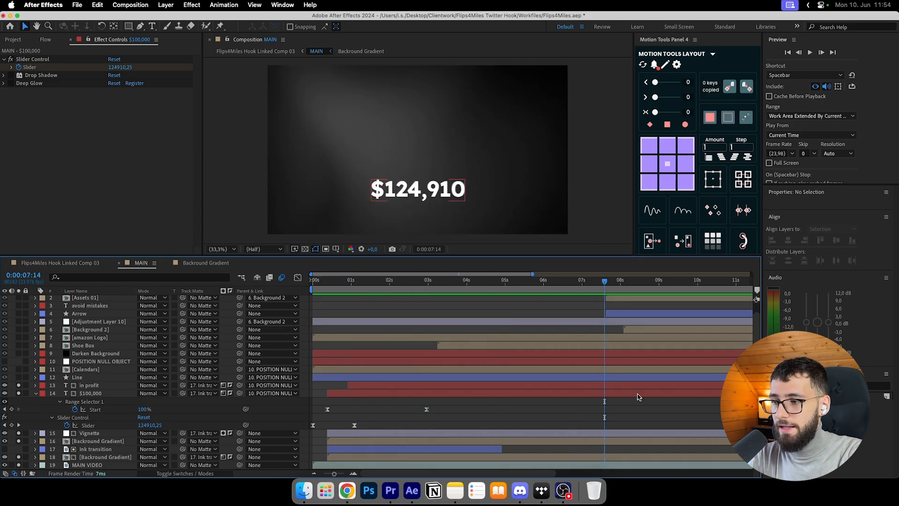
Show a longer timeline range, inspect the last Slider keyframe at 0:00:14:14 and scrub back to 0:00:01:05.
key(minus)
click(591, 425)
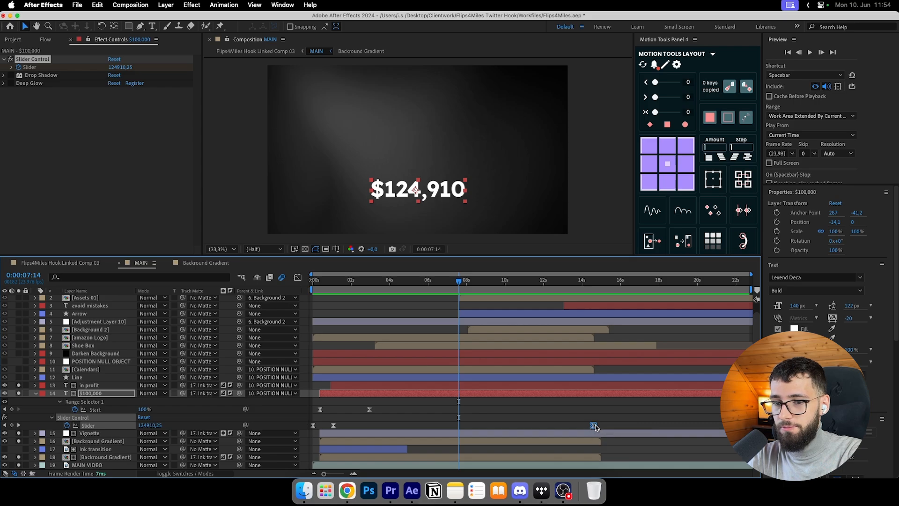
click(594, 285)
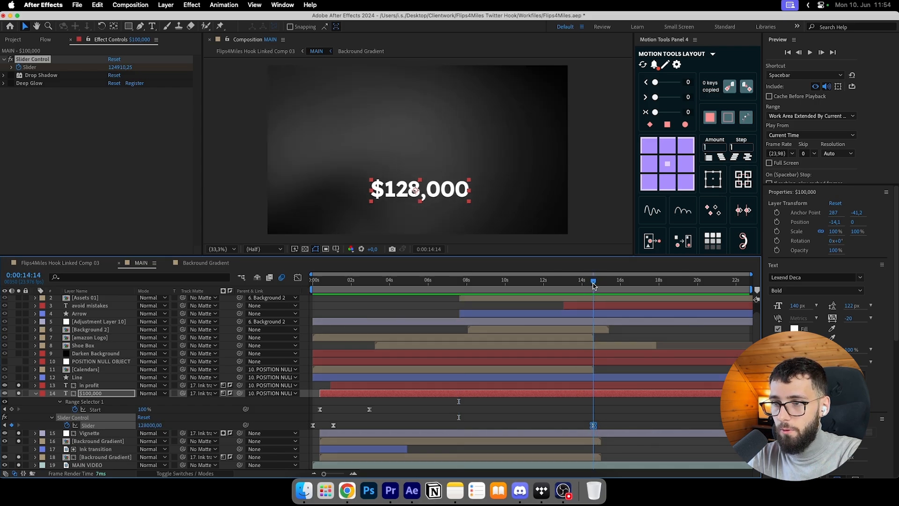
mouse_move(593, 284)
mouse_down()
mouse_move(337, 289)
mouse_move(447, 286)
mouse_move(594, 305)
mouse_move(323, 310)
mouse_move(396, 312)
mouse_up()
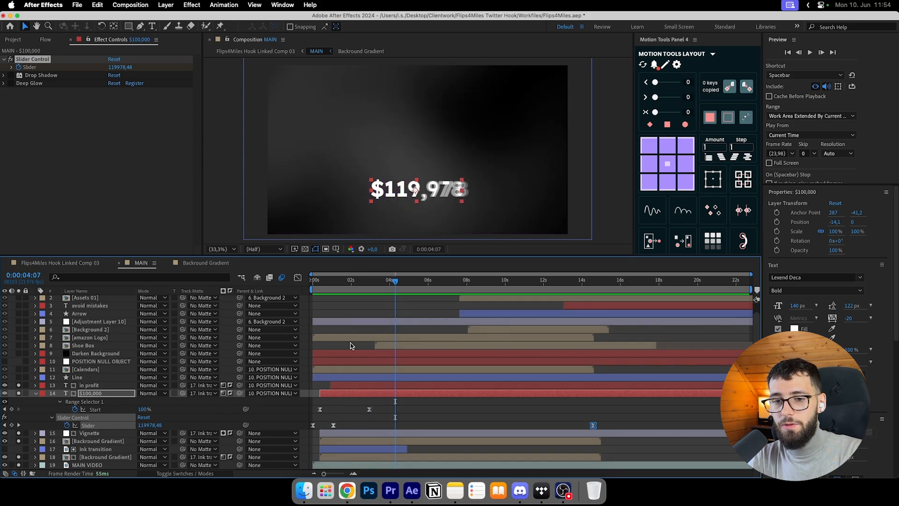
drag(381, 282, 336, 285)
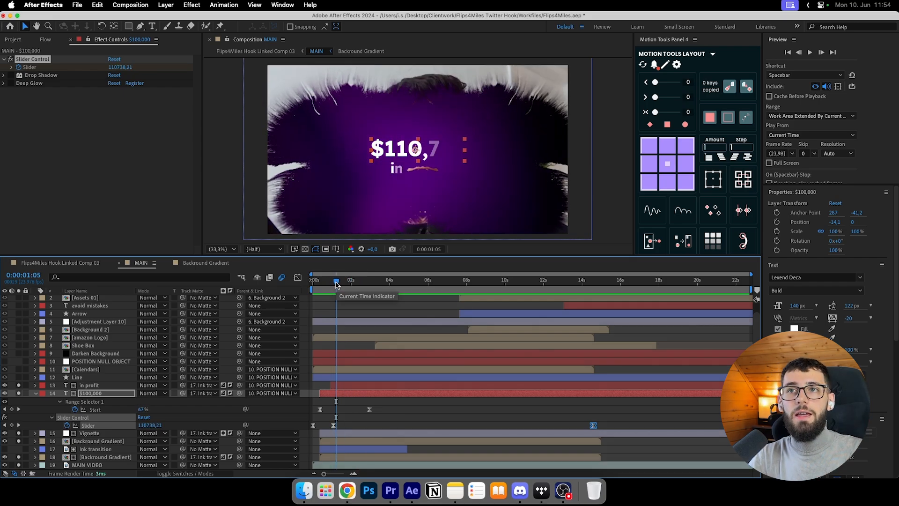
Scrub to 0:00:04:01, highlight all Slider keyframes, return to 0:00:01:14 and select the "$100,000" layer.
drag(336, 285, 390, 281)
click(328, 420)
drag(607, 422, 311, 425)
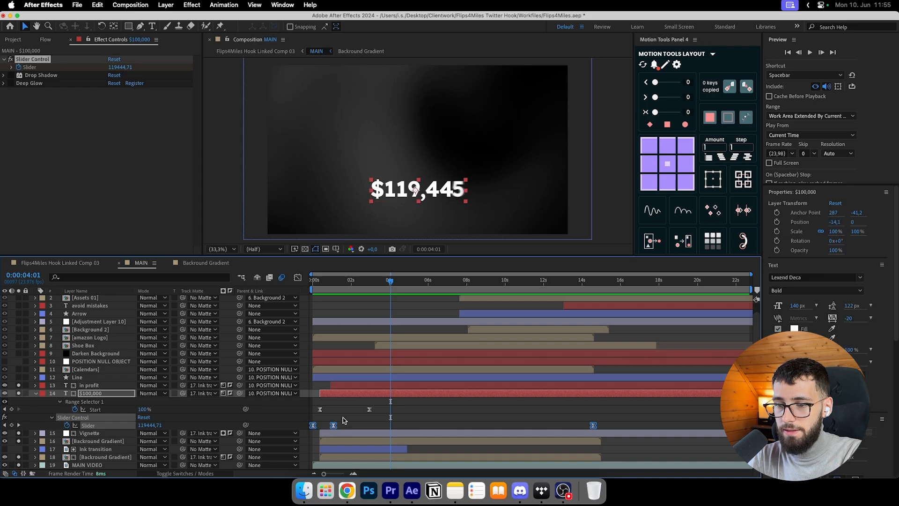
click(346, 417)
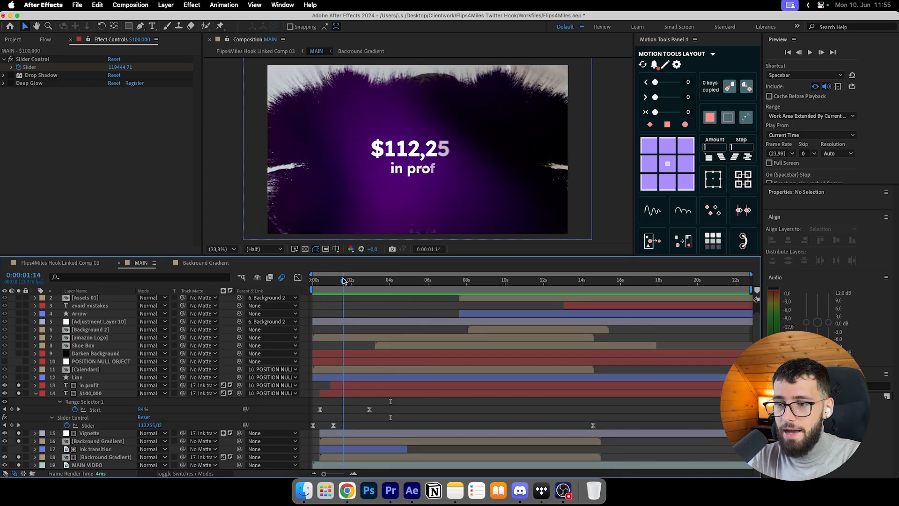
key(space)
click(367, 394)
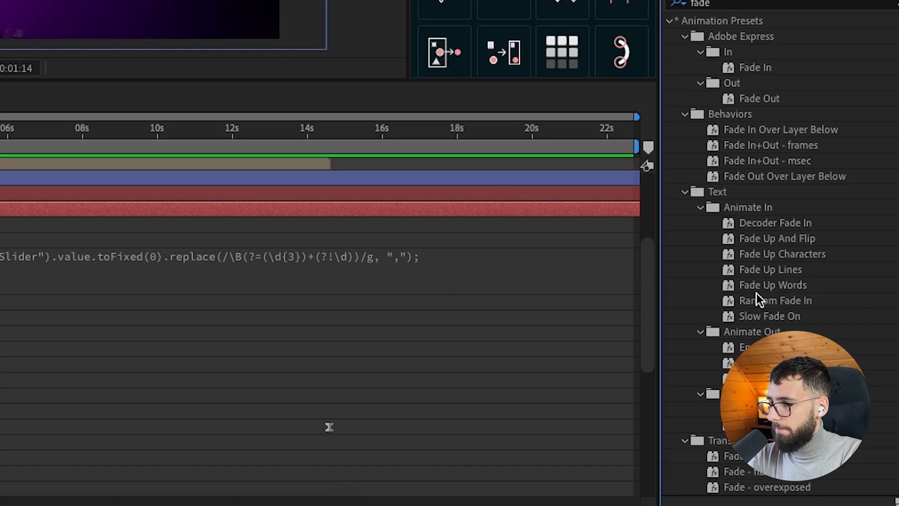
Point out the Fade Up Words and Fade Up Characters presets, scrub the text reveal to 0:00:02:12 and collapse the "$100,000" layer's Effects group.
click(755, 285)
click(763, 255)
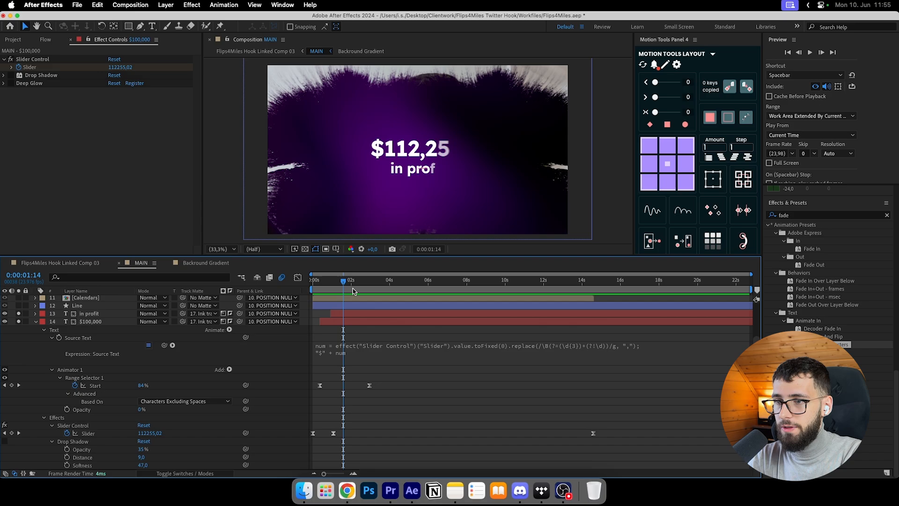
mouse_move(343, 281)
mouse_down()
mouse_move(330, 281)
mouse_move(361, 285)
mouse_up()
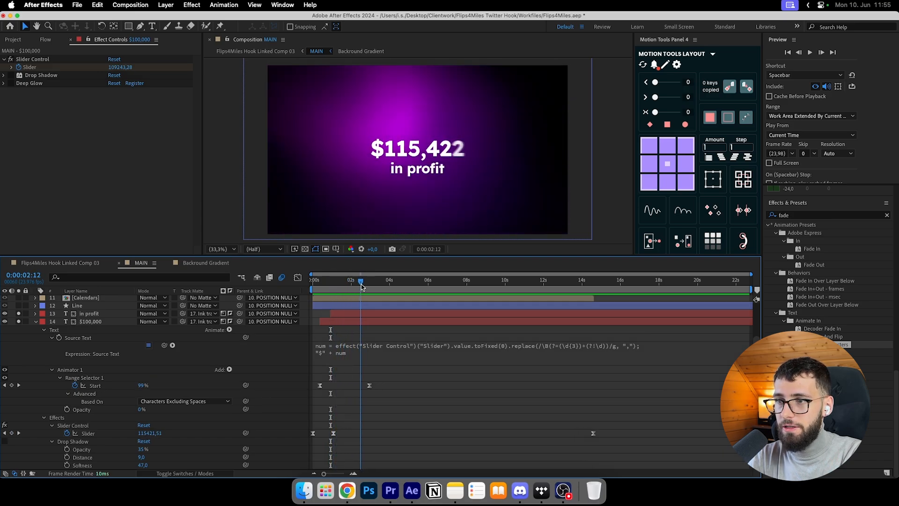
click(51, 429)
click(43, 417)
Try centre paragraph alignment on the "$100,000" text, preview the count from 0:00:00:16 and restore left alignment.
click(351, 279)
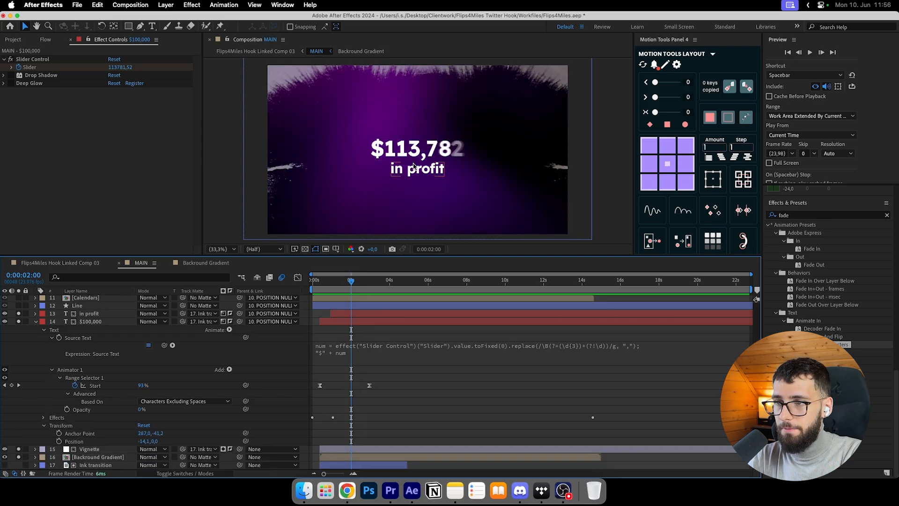
mouse_move(351, 279)
mouse_down()
mouse_move(370, 280)
mouse_move(332, 274)
mouse_move(352, 280)
mouse_up()
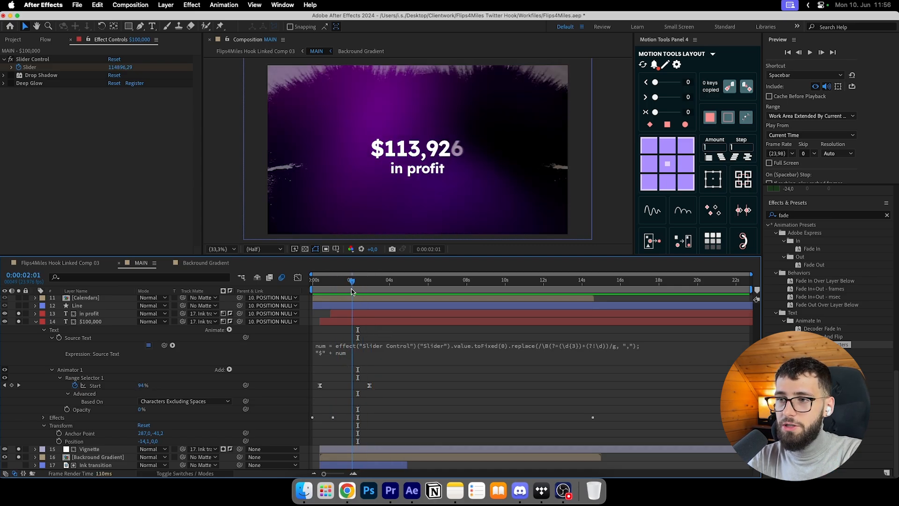
click(361, 325)
scroll(807, 310, up, 10)
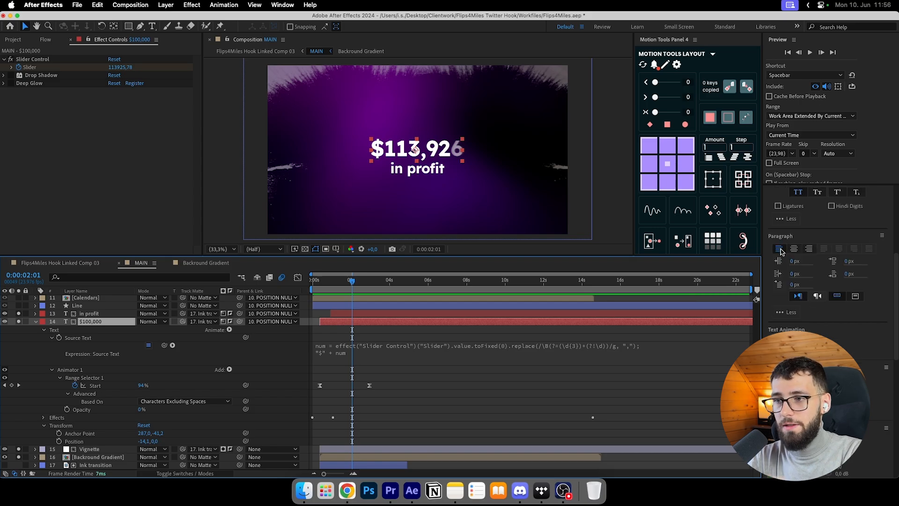
key(space)
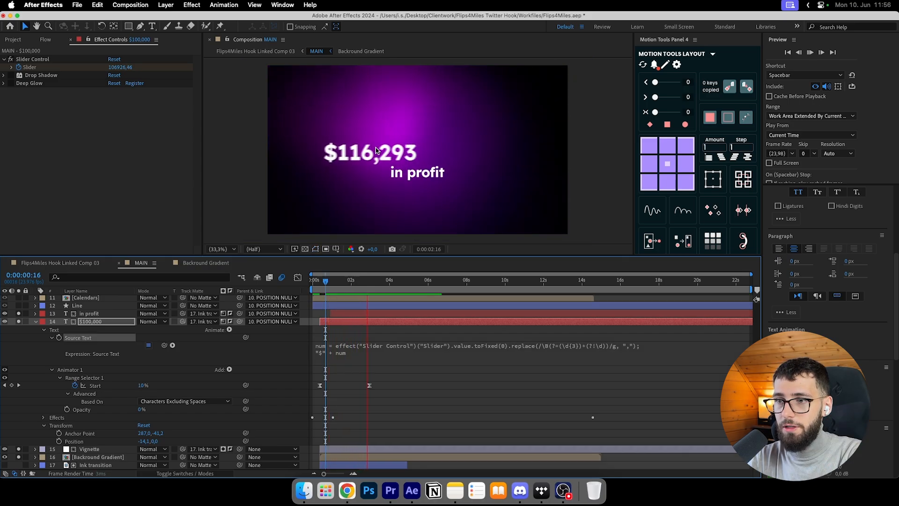
key(space)
click(780, 249)
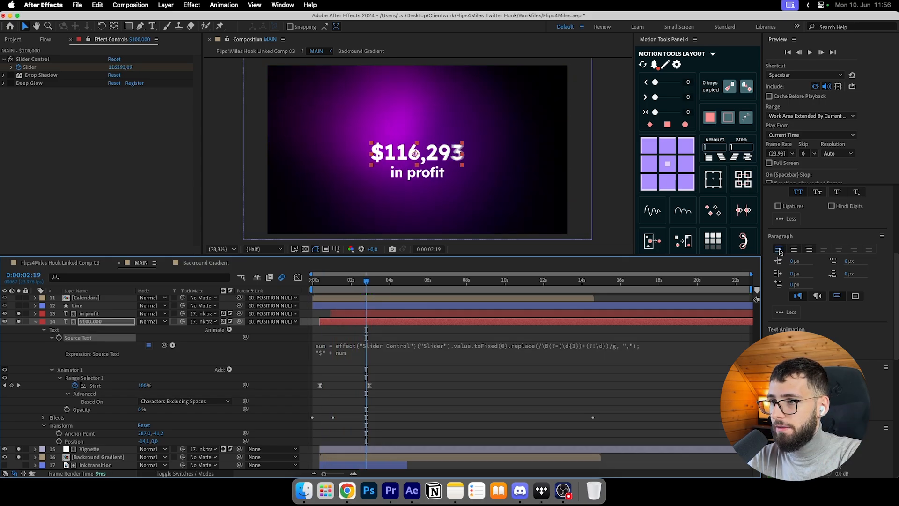
Preview the left-aligned counting text from 0:00:00:16, stop playback and scrub back to 0:00:01:15.
click(325, 281)
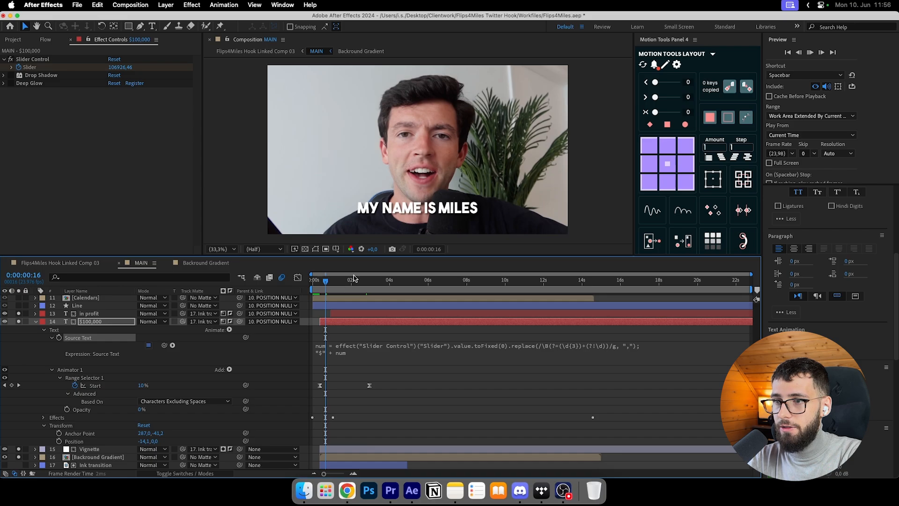
key(space)
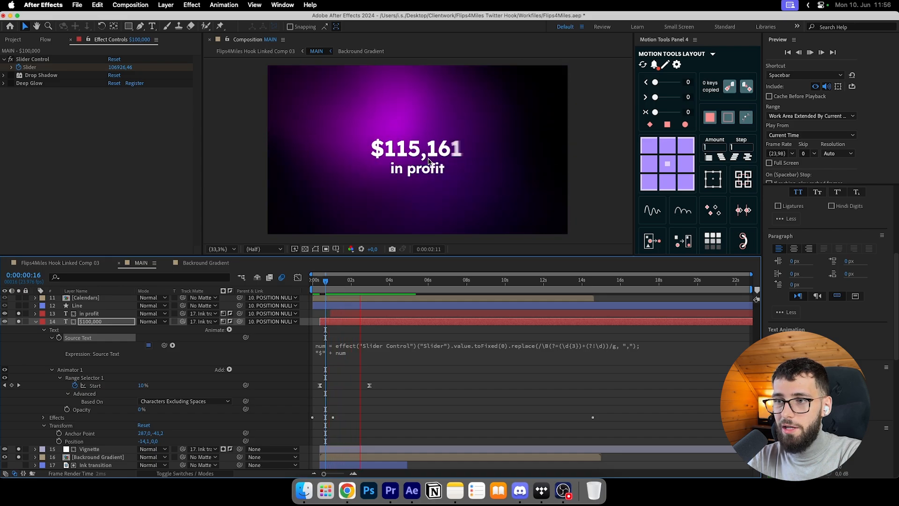
click(431, 198)
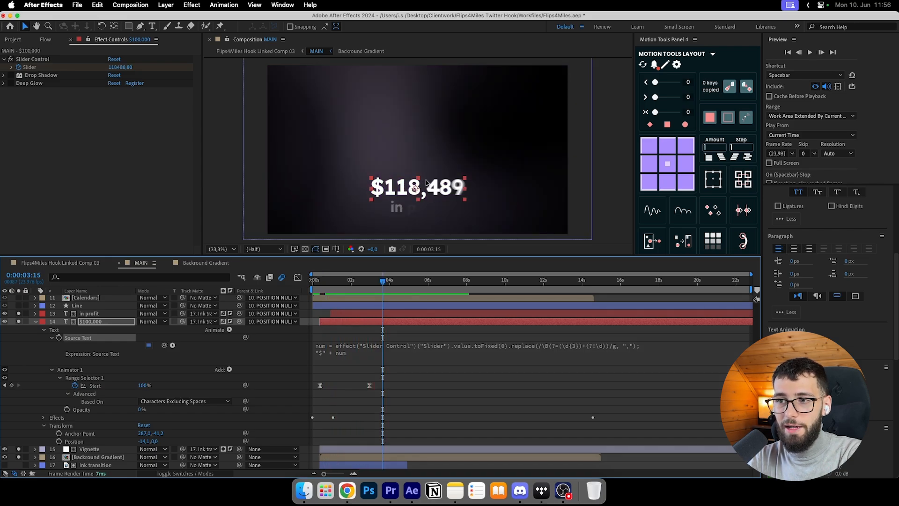
mouse_move(371, 282)
mouse_down()
mouse_move(335, 287)
mouse_move(345, 290)
mouse_up()
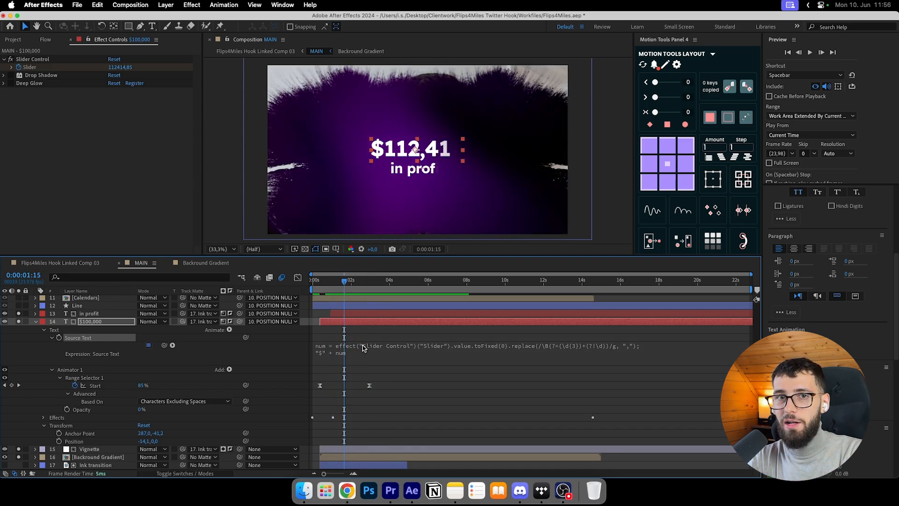
Collapse the expanded layer properties, reveal only the "$100,000" layer's keyframed properties, view its text settings and deselect it.
click(400, 376)
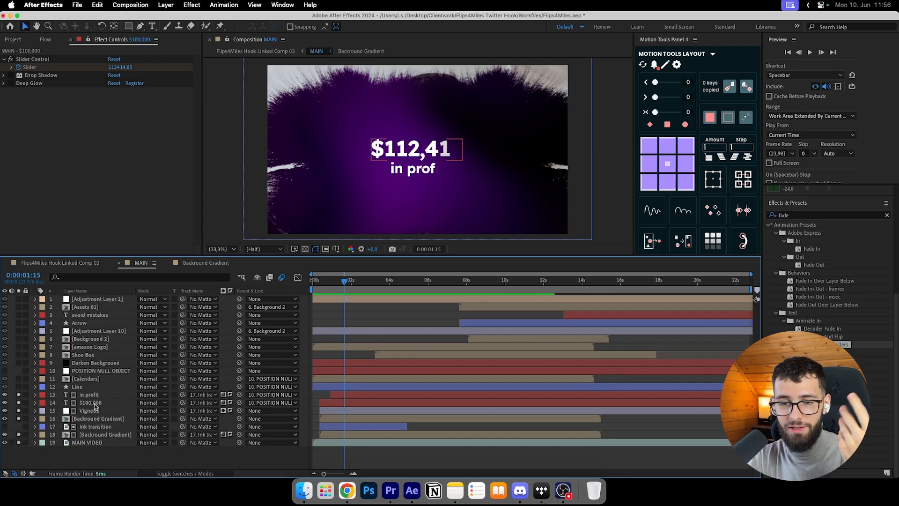
click(94, 403)
key(u)
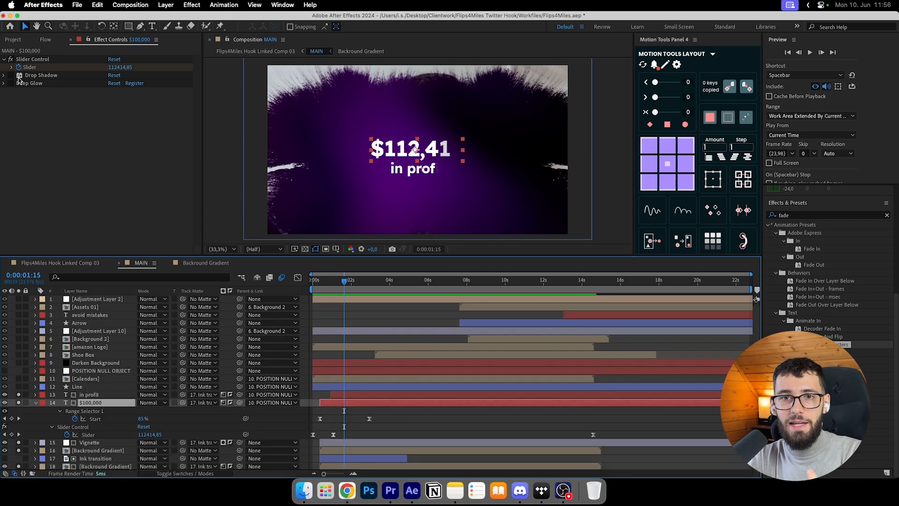
scroll(818, 221, up, 5)
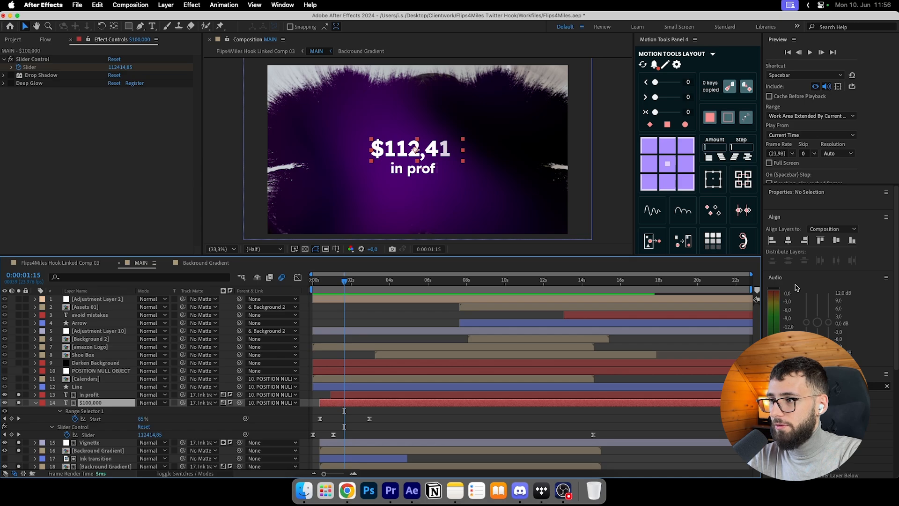
click(388, 159)
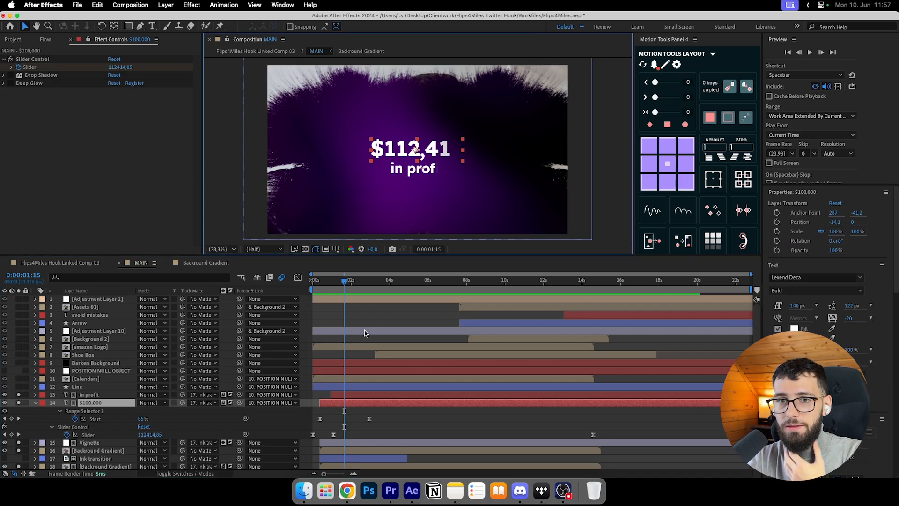
click(340, 304)
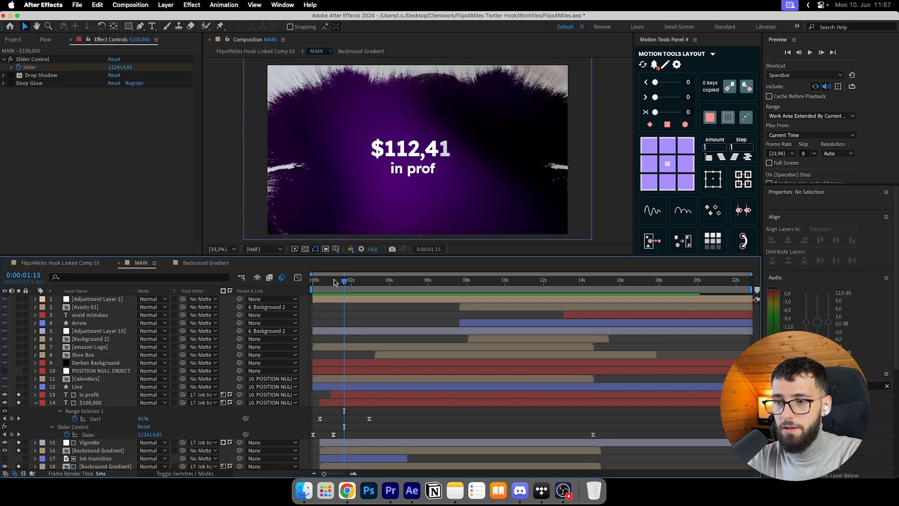
Preview the counting text, select the "in profit" layer to view its effects, scrub to 0:00:02:12 and deselect it.
key(space)
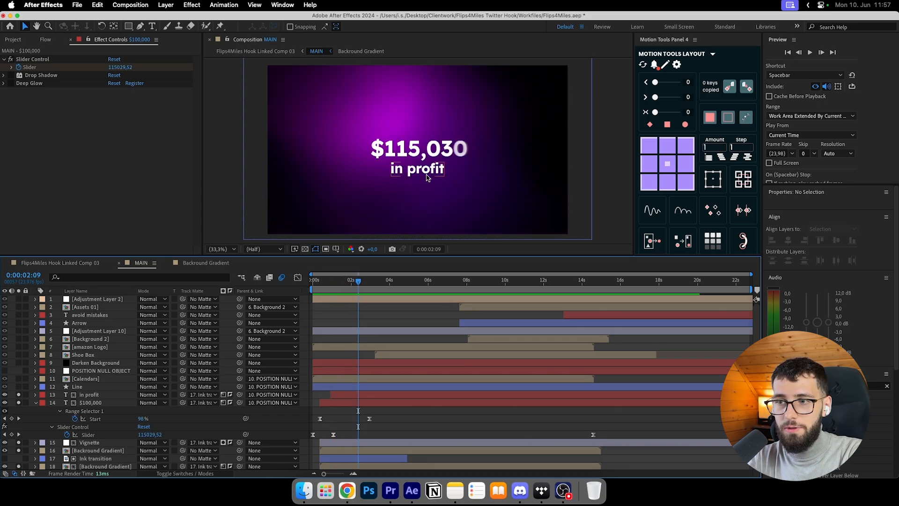
drag(362, 281, 377, 282)
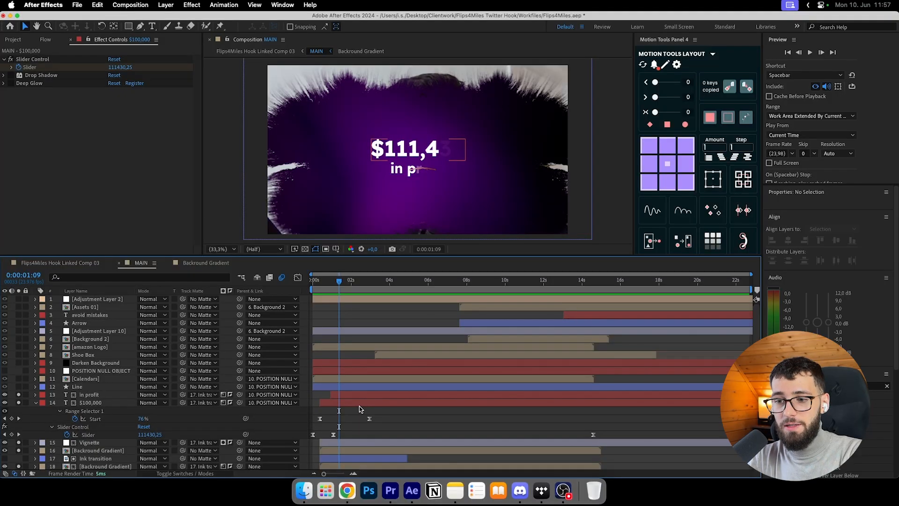
click(359, 405)
click(90, 394)
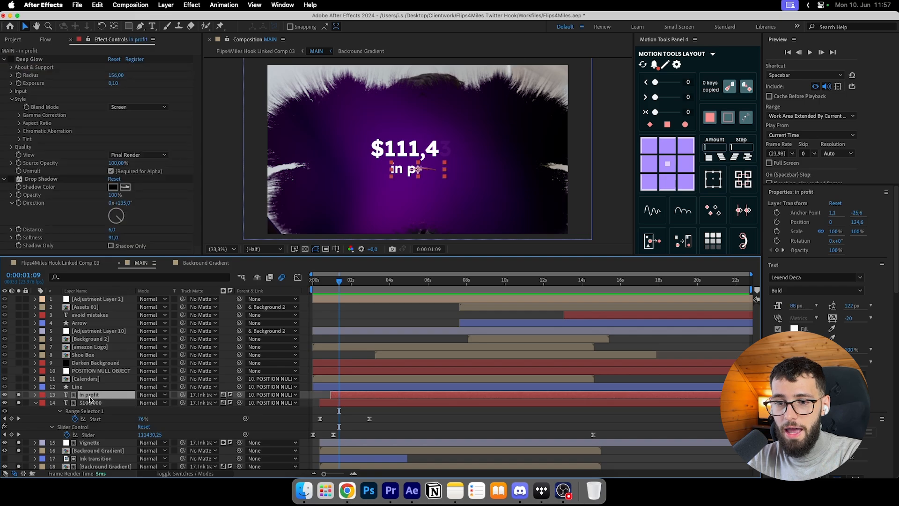
drag(352, 281, 360, 282)
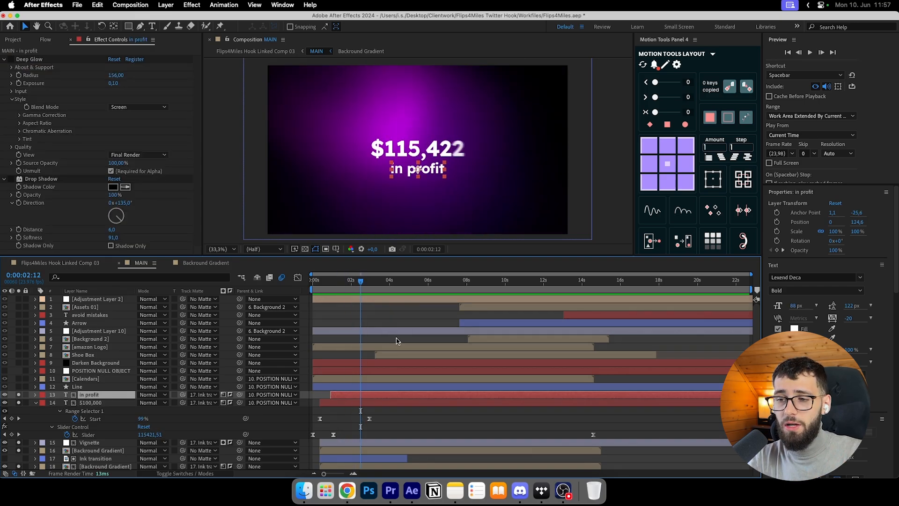
click(393, 425)
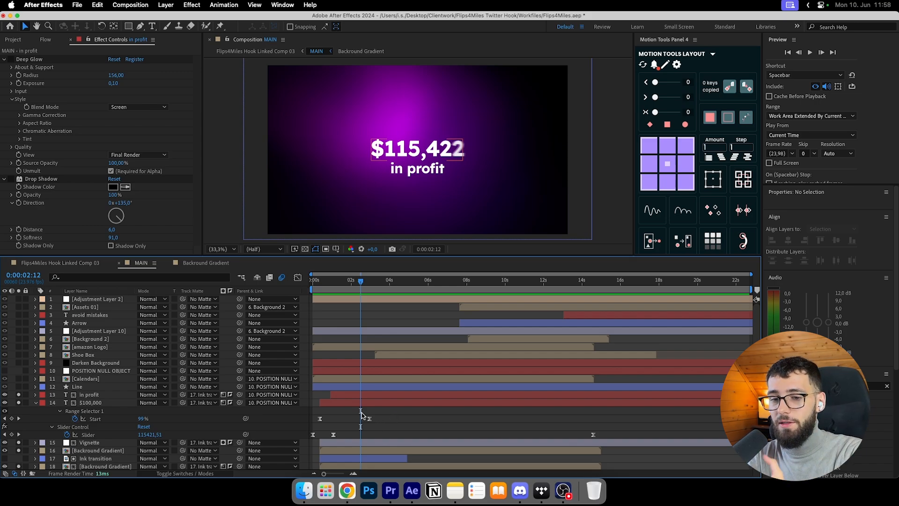
Select the "in profit" and "$100,000" layers in turn to compare their effects and track mattes.
click(90, 396)
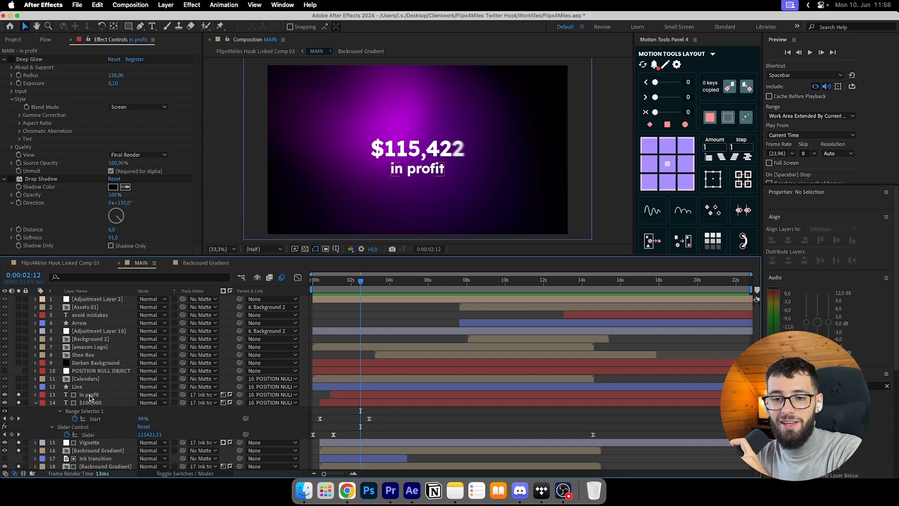
click(89, 403)
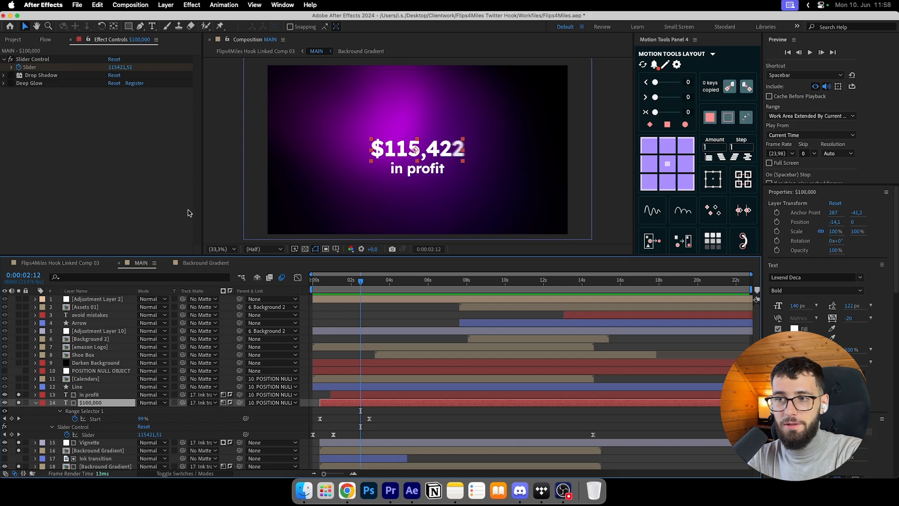
click(90, 396)
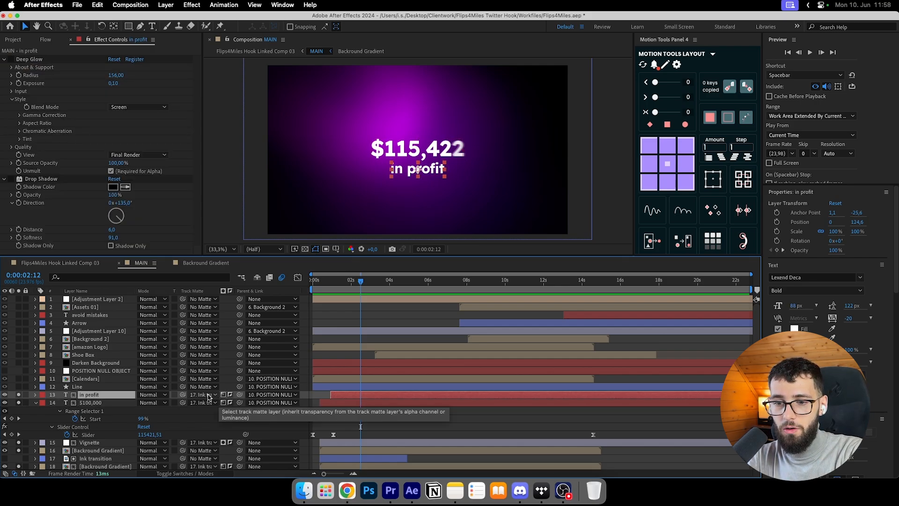
scroll(206, 396, down, 1)
click(94, 395)
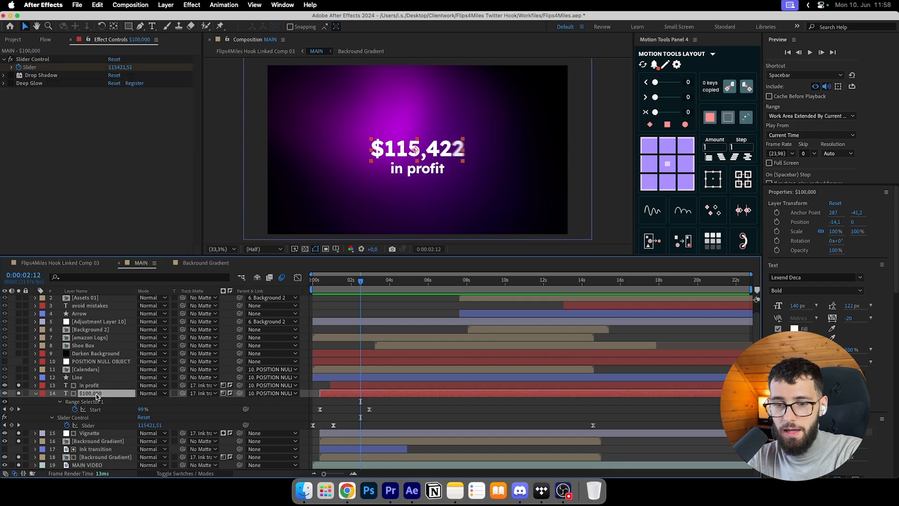
Highlight the layers matted by Ink transition by selecting "in profit", "$100,000" and Vignette together.
click(96, 433)
click(88, 394)
click(91, 388)
click(97, 391)
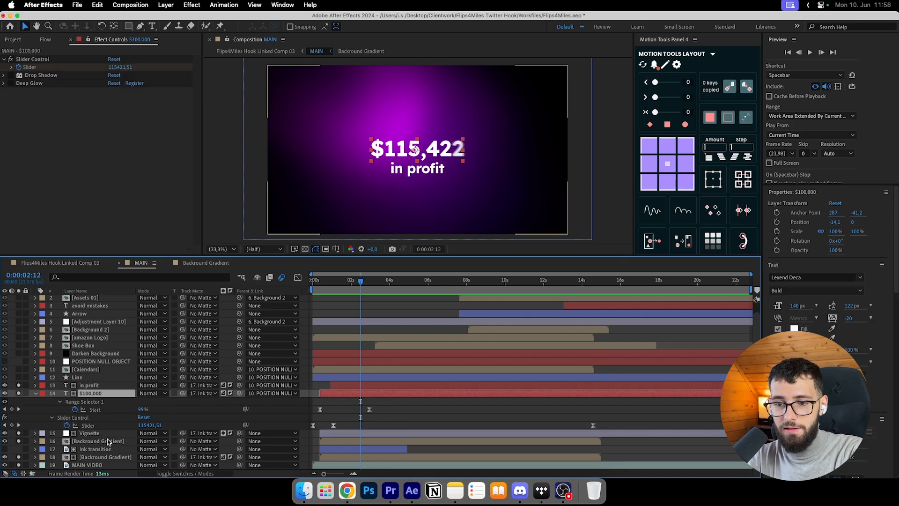
click(99, 449)
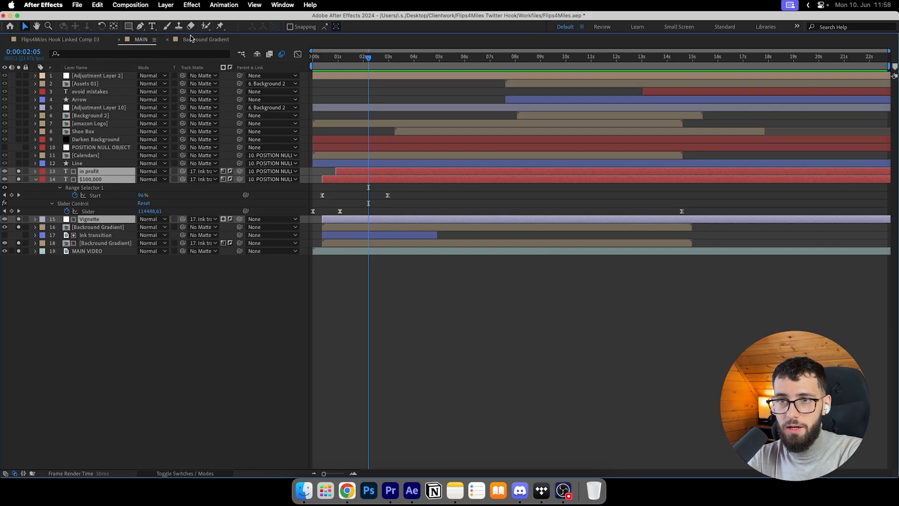
Restore the full panel layout from the maximized timeline, make the timeline panel taller and scrub to 0:00:01:01.
double_click(265, 41)
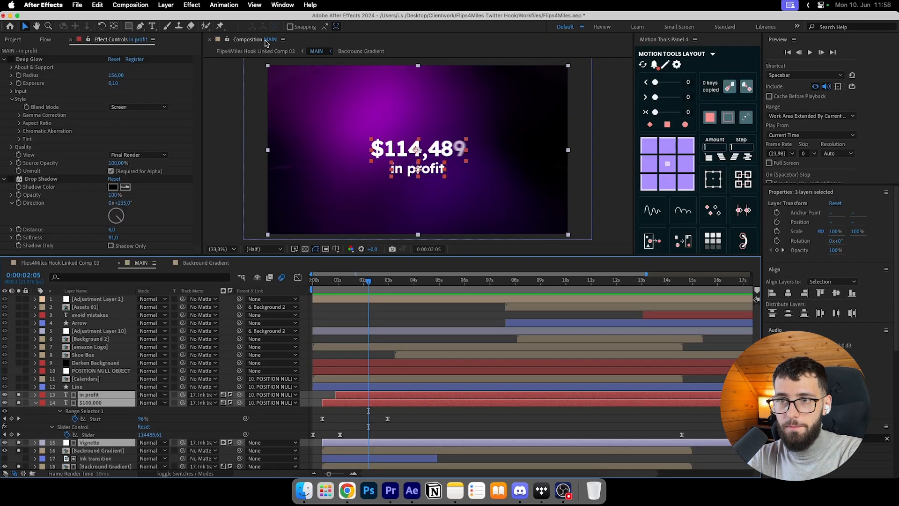
drag(119, 255, 119, 226)
click(342, 253)
drag(342, 253, 339, 254)
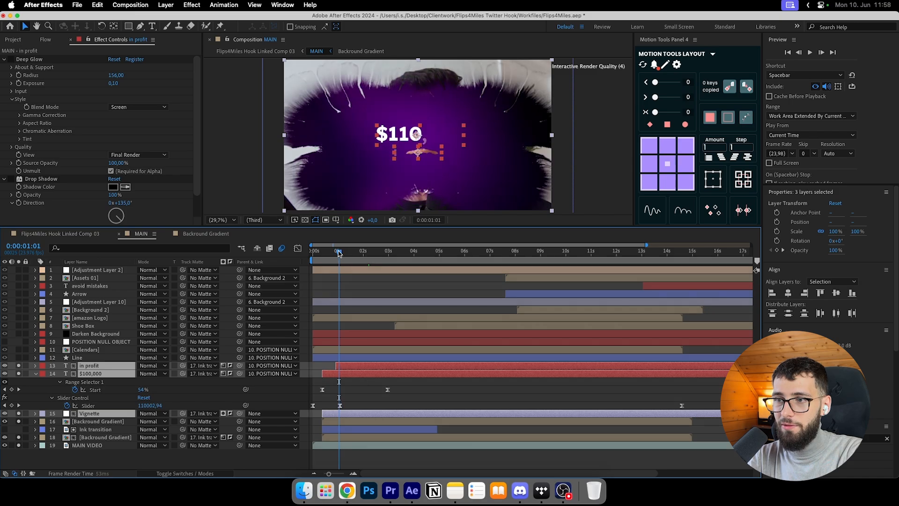
Deselect the layers and scrub the ink reveal from 0:00:00:22 to 0:00:02:04.
click(447, 401)
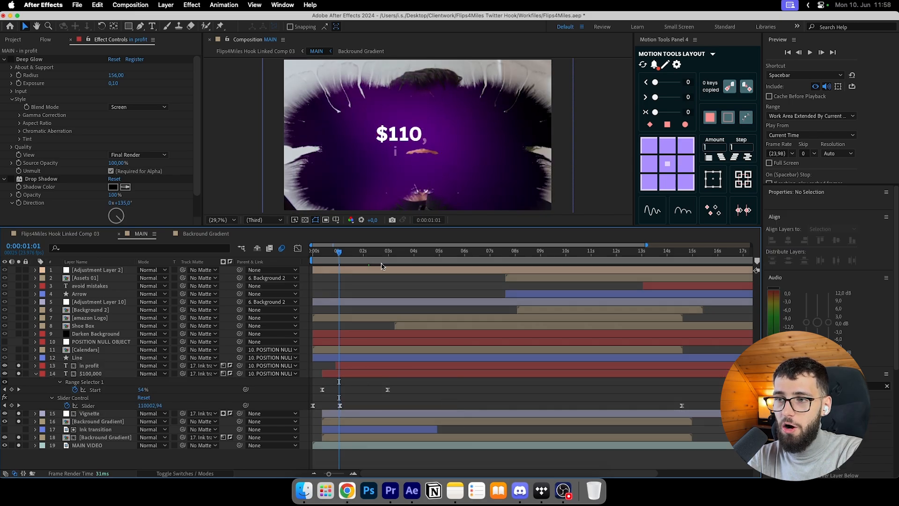
drag(341, 253, 336, 253)
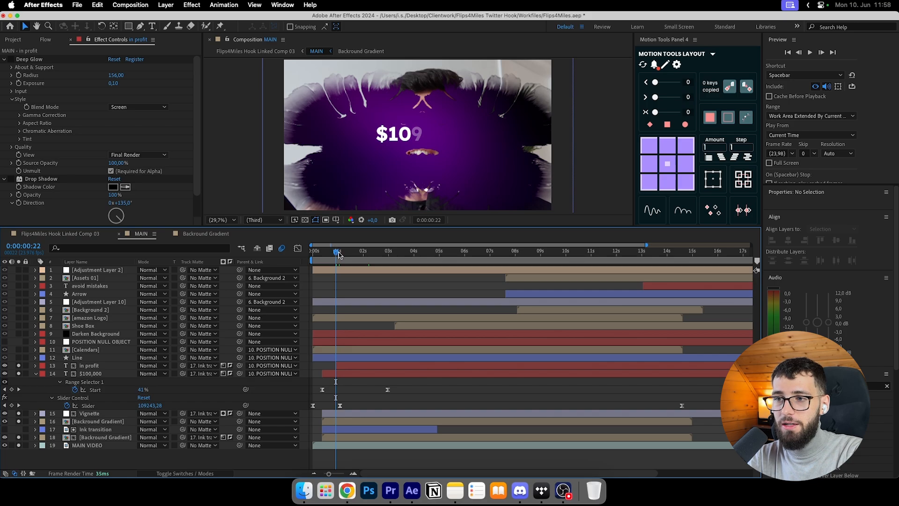
drag(340, 253, 368, 256)
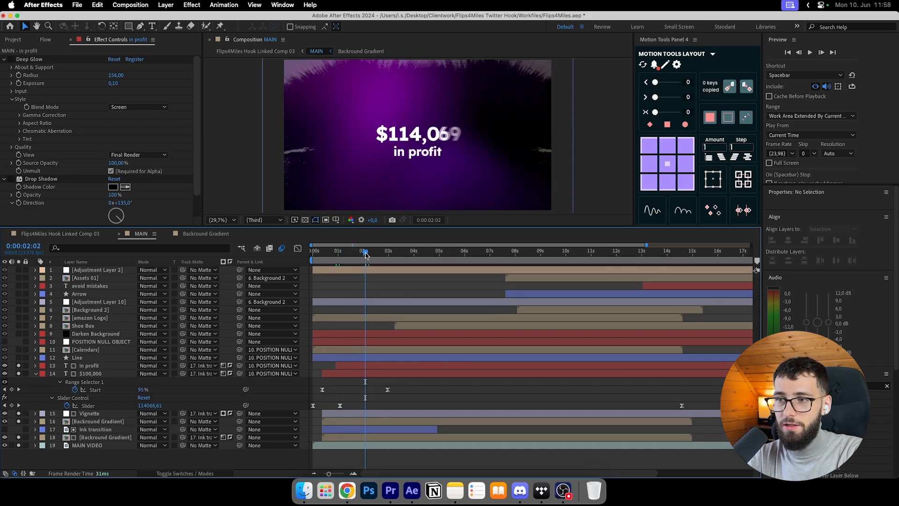
key(Page_Down)
key(Page_Down)
click(457, 134)
Link the "in profit" layer's track matte to the Ink transition layer with the pick whip.
click(113, 430)
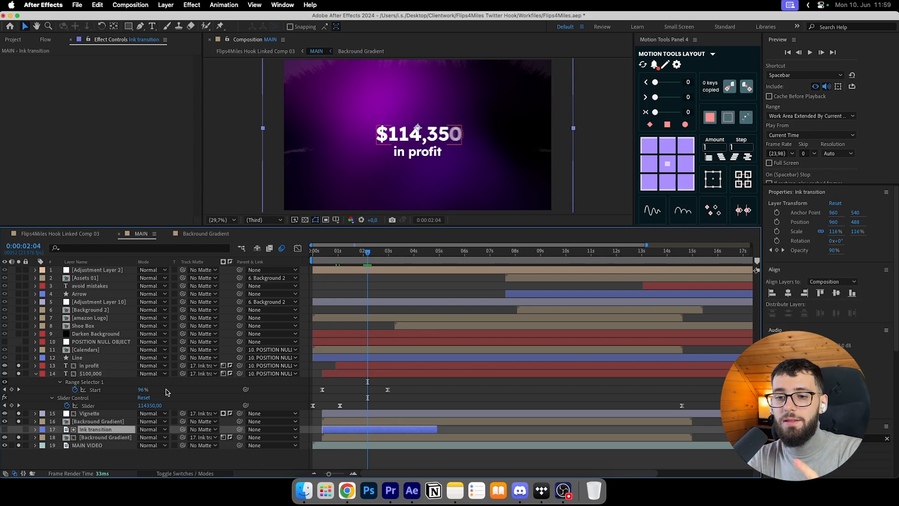
click(89, 366)
click(82, 427)
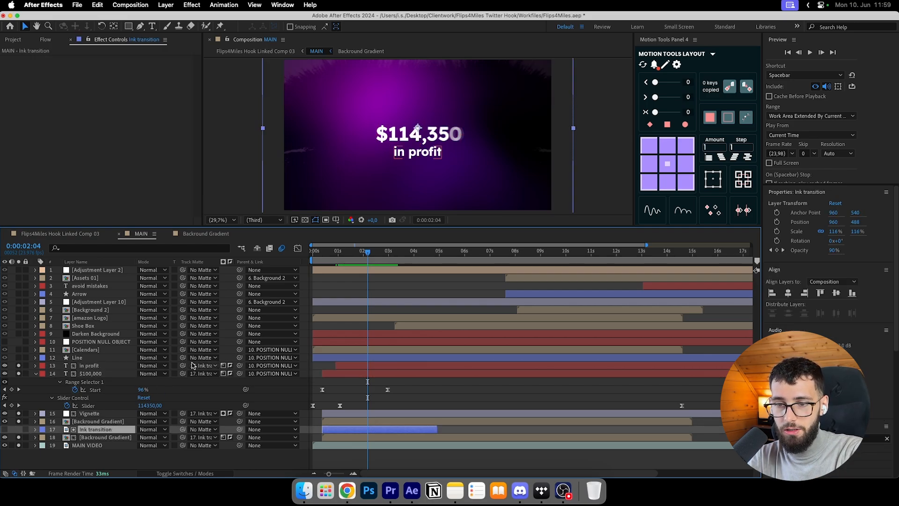
drag(183, 366, 100, 431)
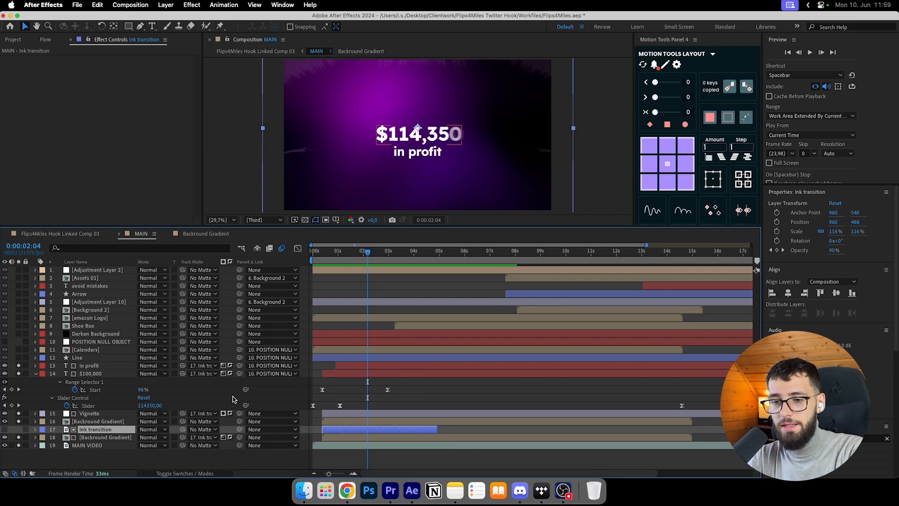
Show the layer switches and collapse all four effects on Adjustment Layer 2.
click(199, 475)
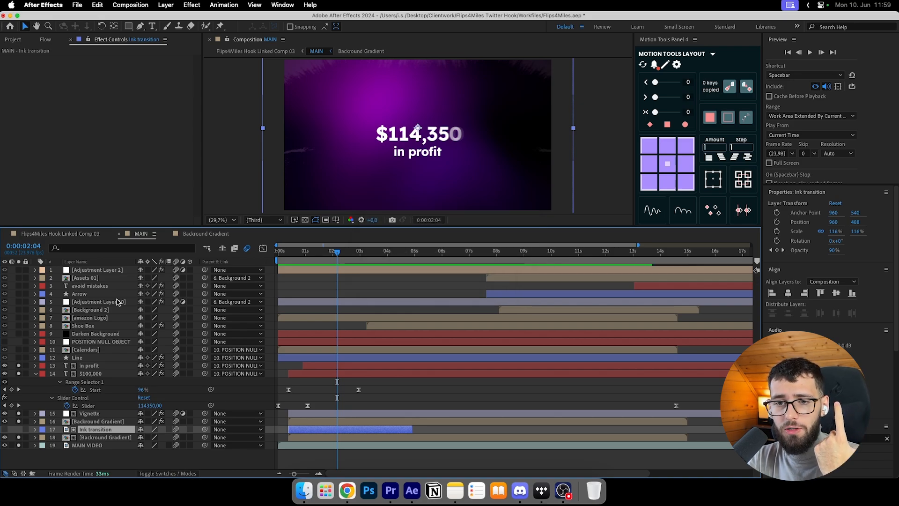
click(113, 270)
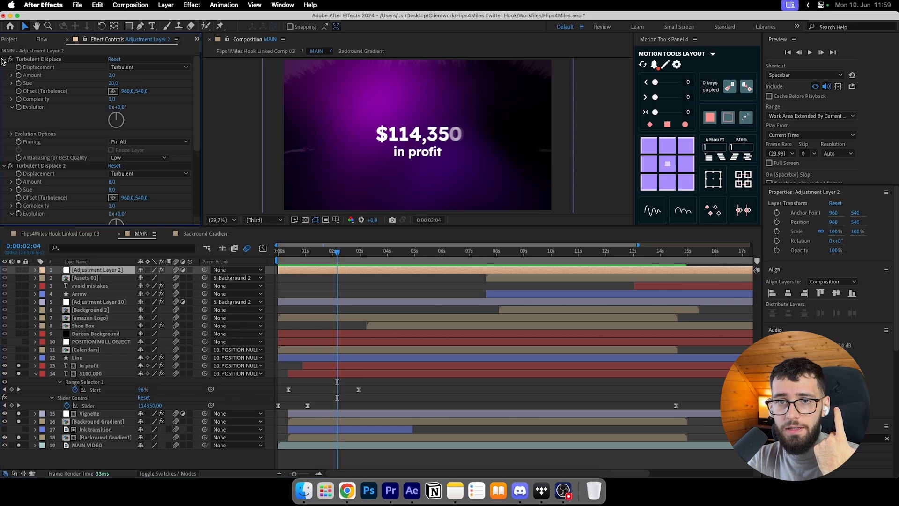
click(4, 59)
click(4, 67)
click(4, 75)
click(4, 83)
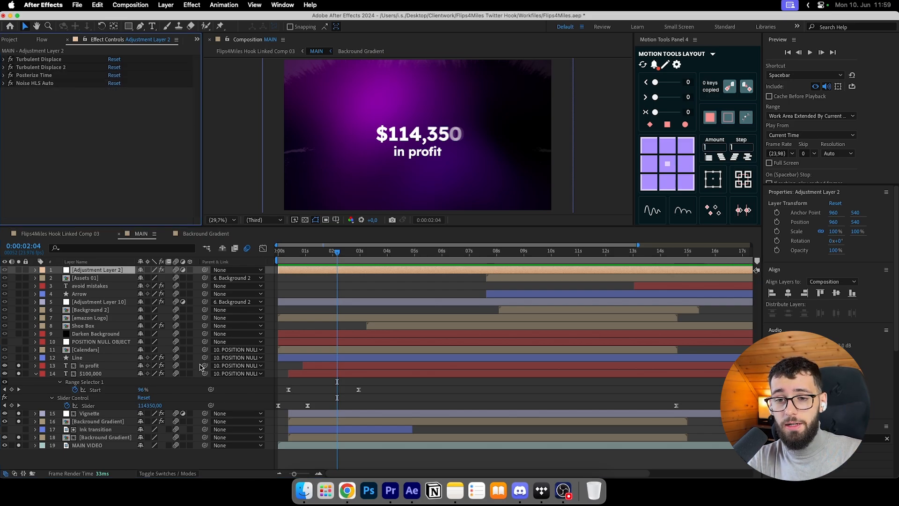
Bring back the mode and track matte columns, and enable and expand Drop Shadow on the $100,000 layer.
click(89, 358)
click(164, 474)
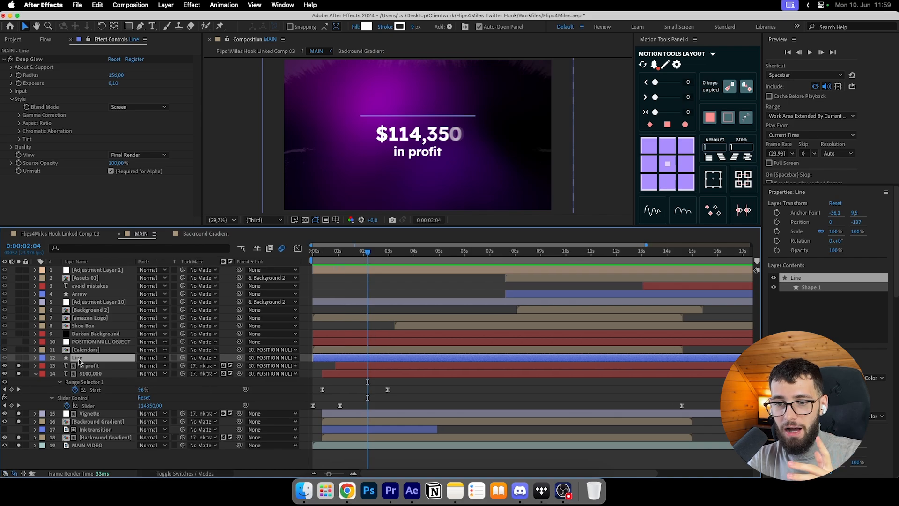
click(90, 374)
click(11, 76)
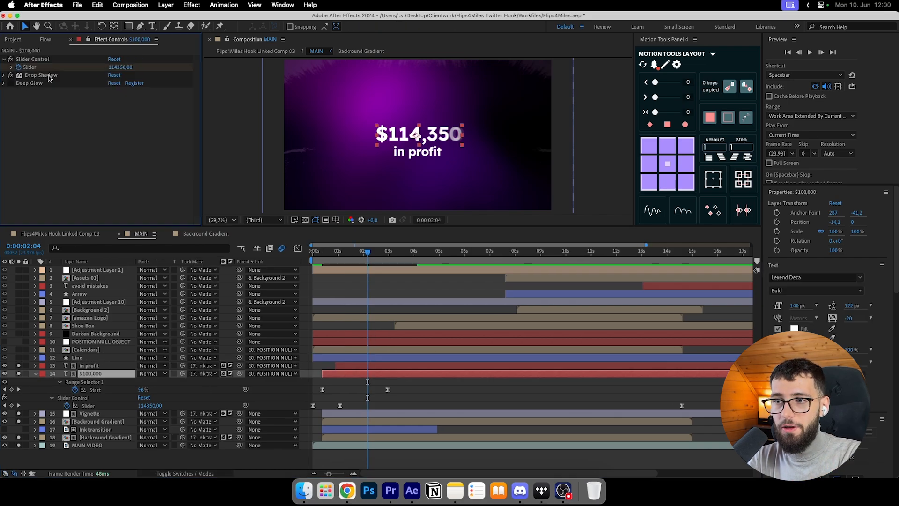
click(23, 74)
click(7, 76)
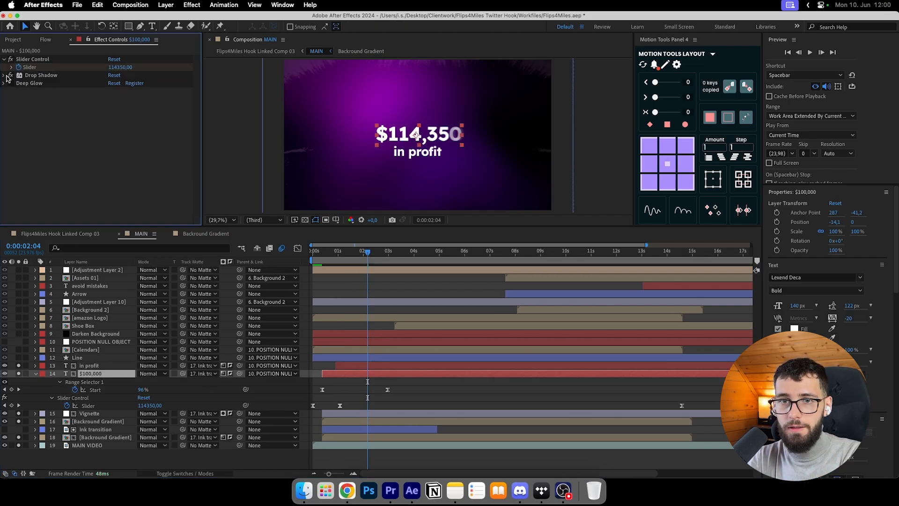
click(5, 76)
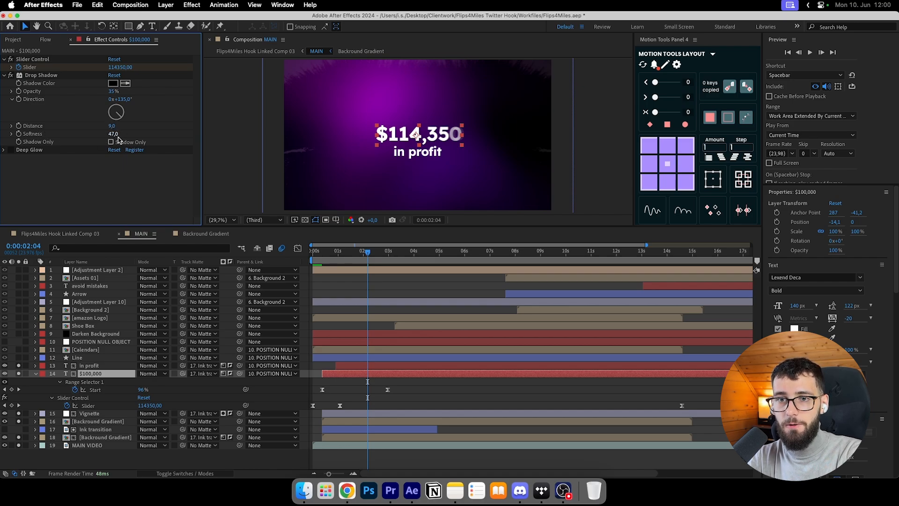
Set the composition preview to Full resolution and inspect the drop shadow on the profit text at 100% and 200% zoom.
key(slash)
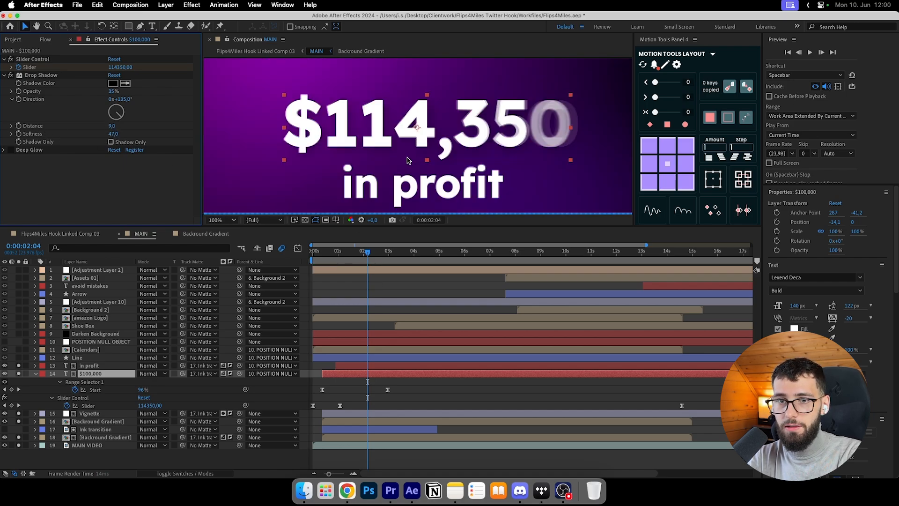
scroll(320, 119, up, 1)
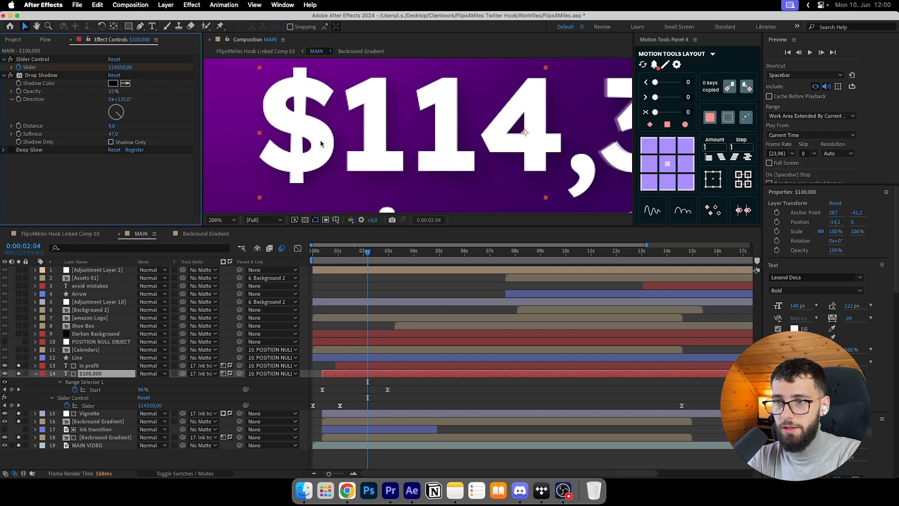
click(263, 220)
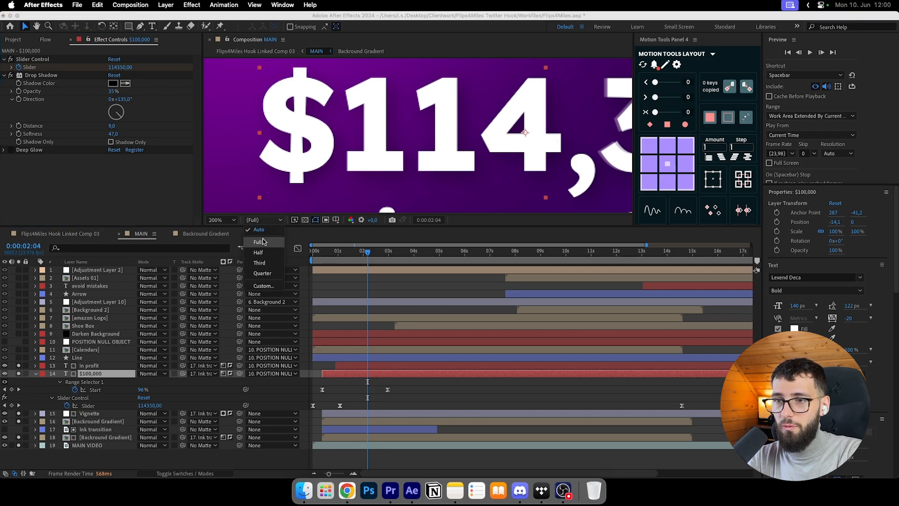
click(263, 241)
scroll(360, 161, down, 1)
drag(452, 165, 414, 148)
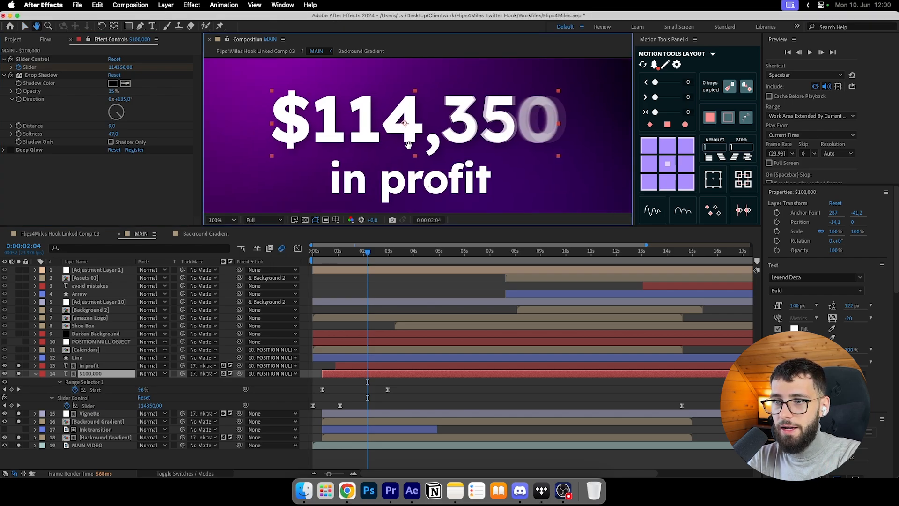
scroll(357, 140, up, 1)
scroll(357, 141, down, 1)
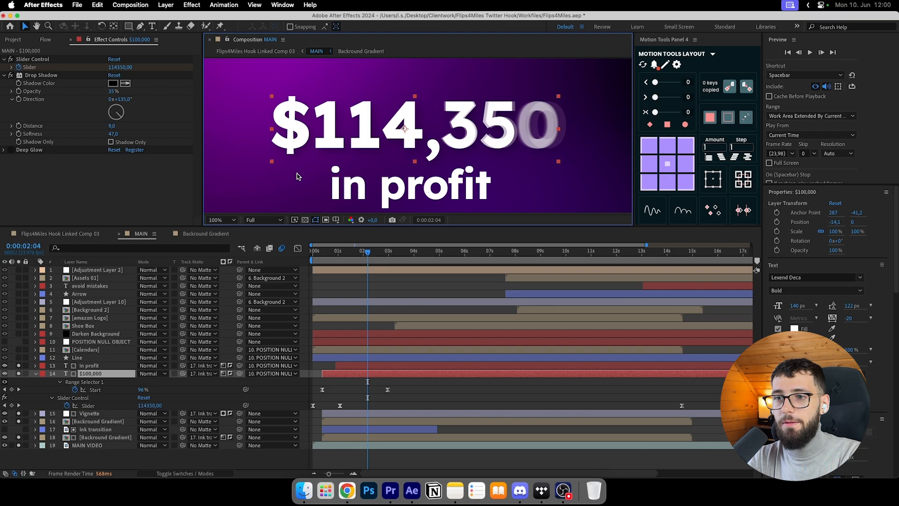
Make the composition viewer taller with the frame fitted inside it, and clear the layer selection.
click(222, 220)
click(232, 241)
drag(242, 228, 243, 246)
click(386, 302)
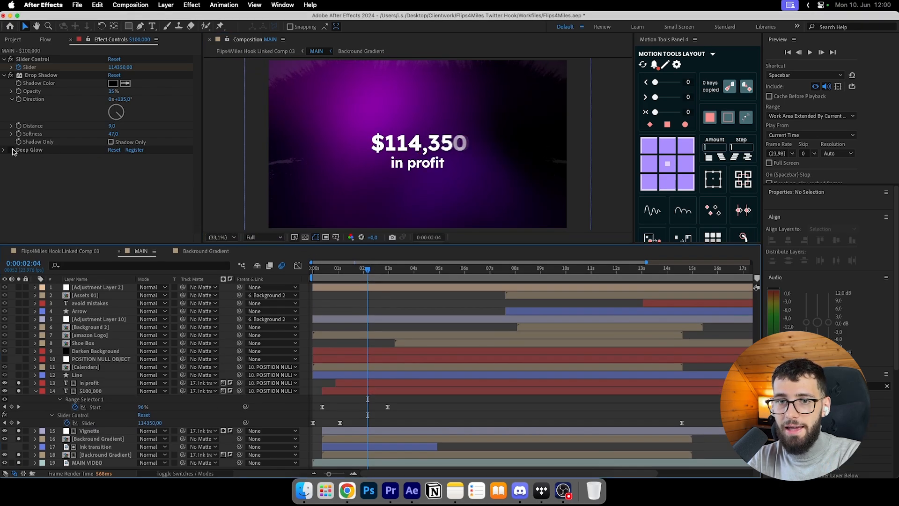
Enable the $100,000 layer's Deep Glow effect, expand its settings and enlarge the upper panels for more room.
click(5, 151)
click(10, 126)
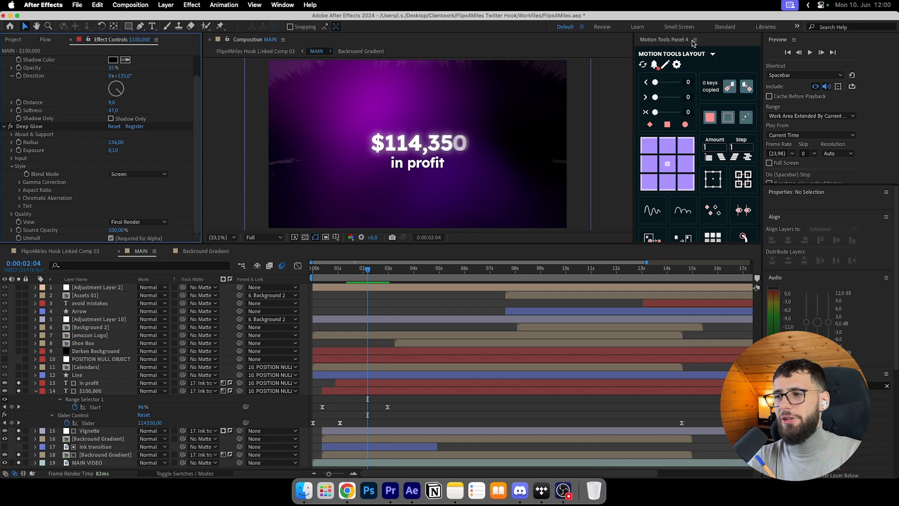
click(693, 42)
drag(633, 115, 631, 116)
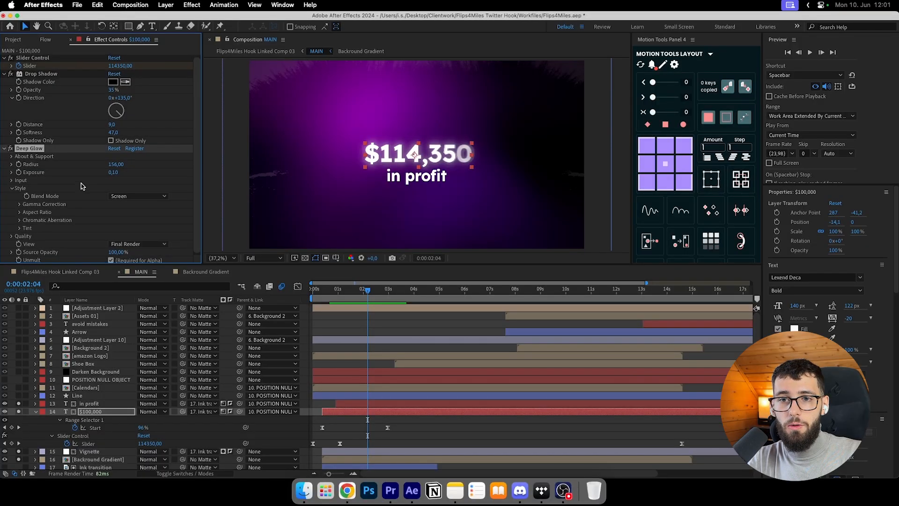
click(38, 148)
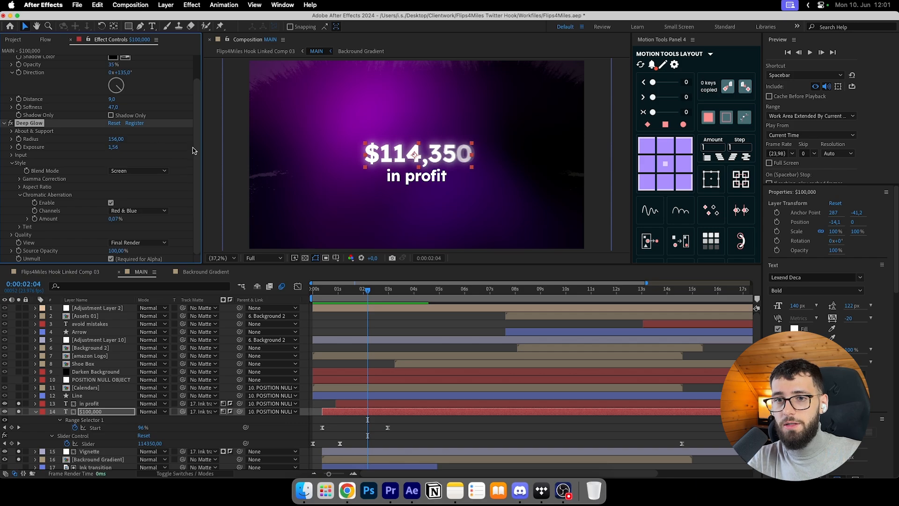
Try a Deep Glow exposure of 1.00 on the $100,000 layer and undo the exposure changes.
drag(194, 150, 114, 148)
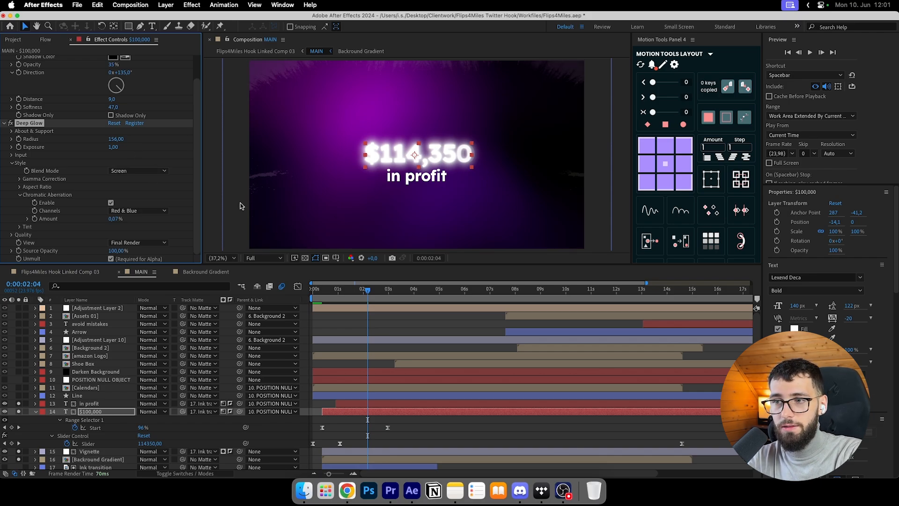
key(super+z)
key(super+z)
key(super+z)
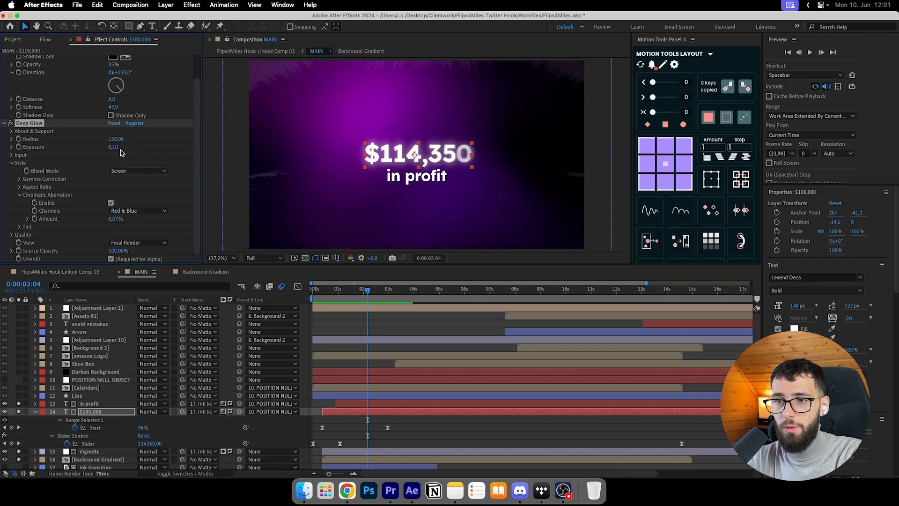
drag(116, 149, 125, 157)
key(super+z)
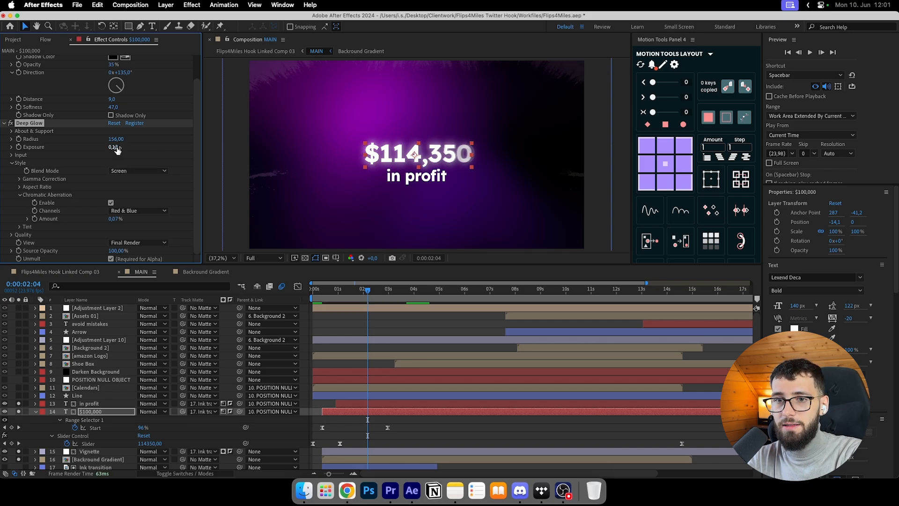
key(super+z)
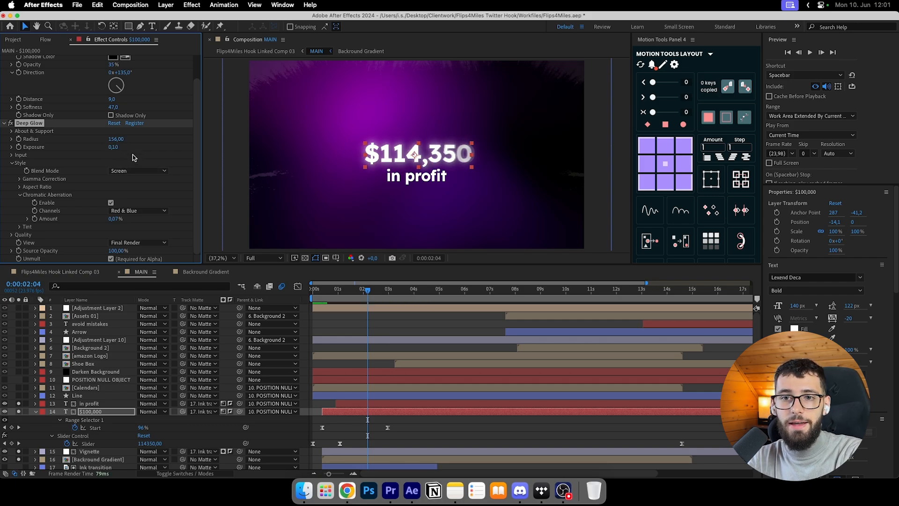
drag(116, 141, 113, 157)
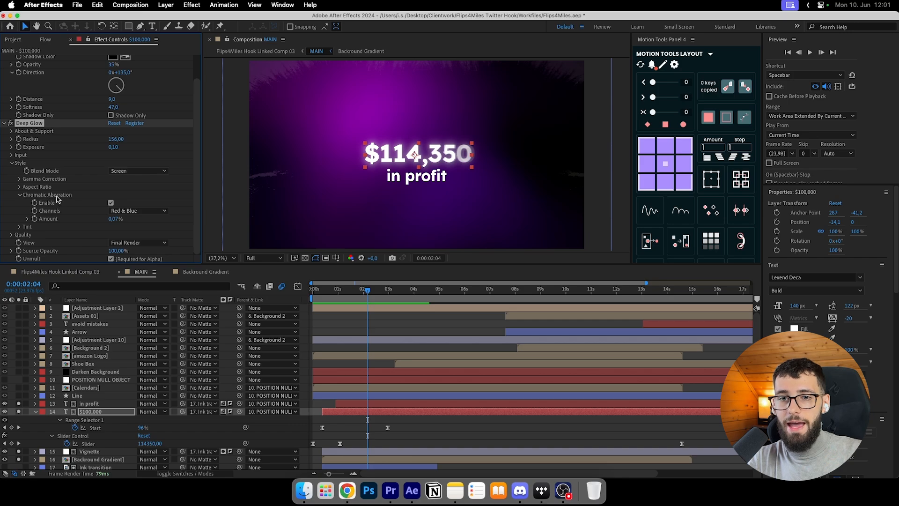
Set the Deep Glow chromatic aberration amount to 0.19% and compare the digits up close with the aberration off and on.
drag(114, 219, 120, 221)
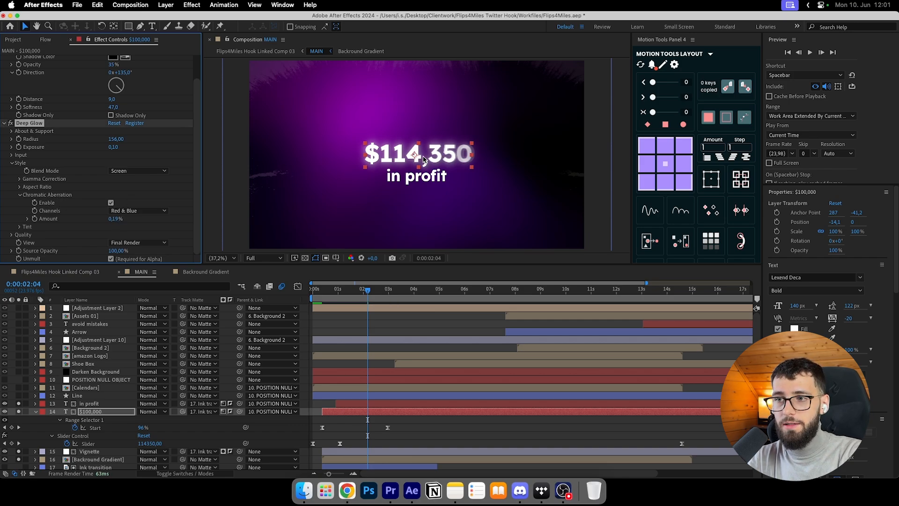
scroll(423, 159, up, 7)
key(space)
drag(434, 116, 307, 137)
drag(497, 123, 406, 134)
scroll(419, 136, down, 1)
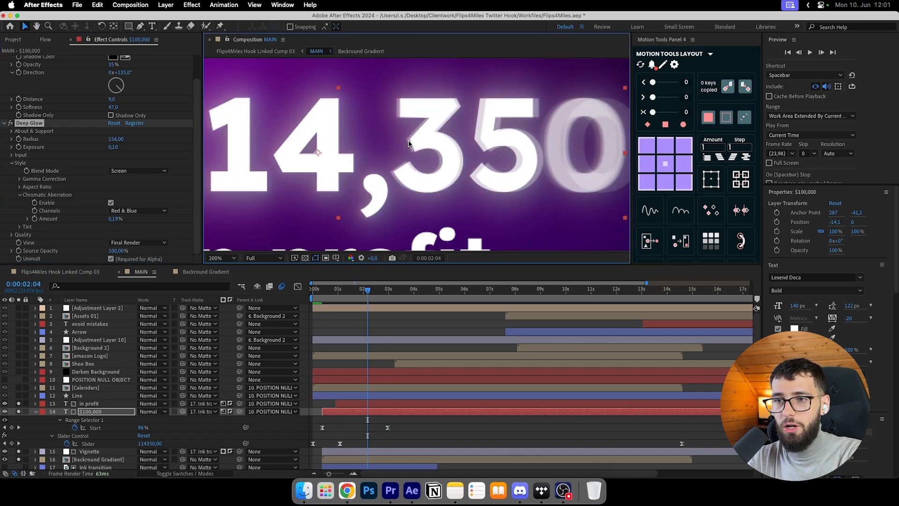
click(111, 203)
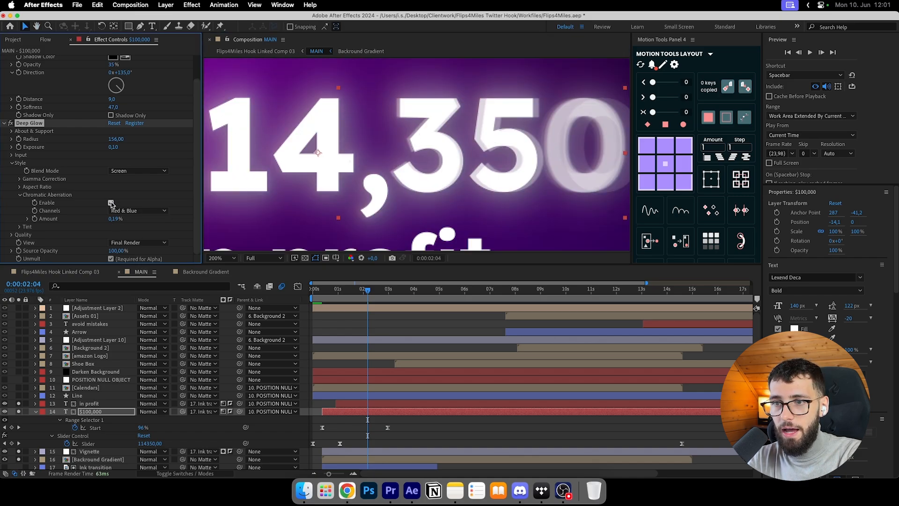
click(111, 203)
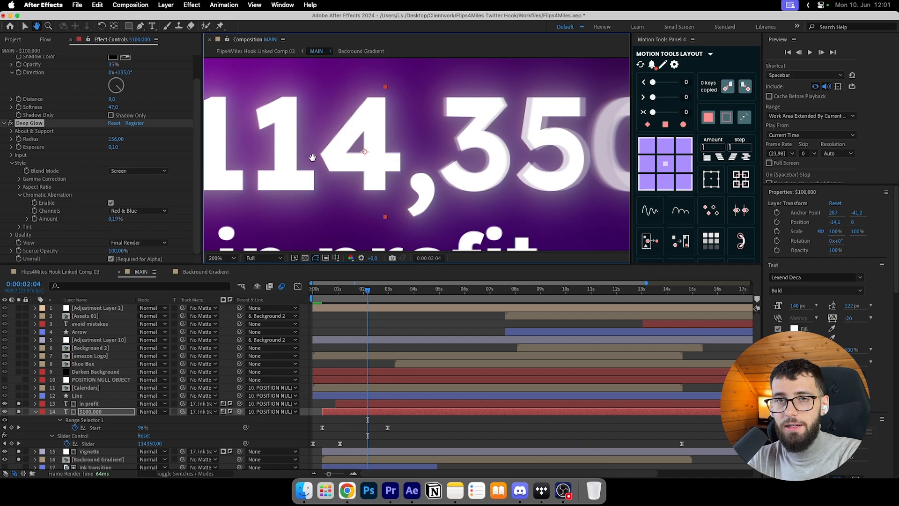
Move the playhead to 0:00:01:17 and exaggerate the Deep Glow chromatic aberration amount to 0.96%.
click(344, 291)
key(space)
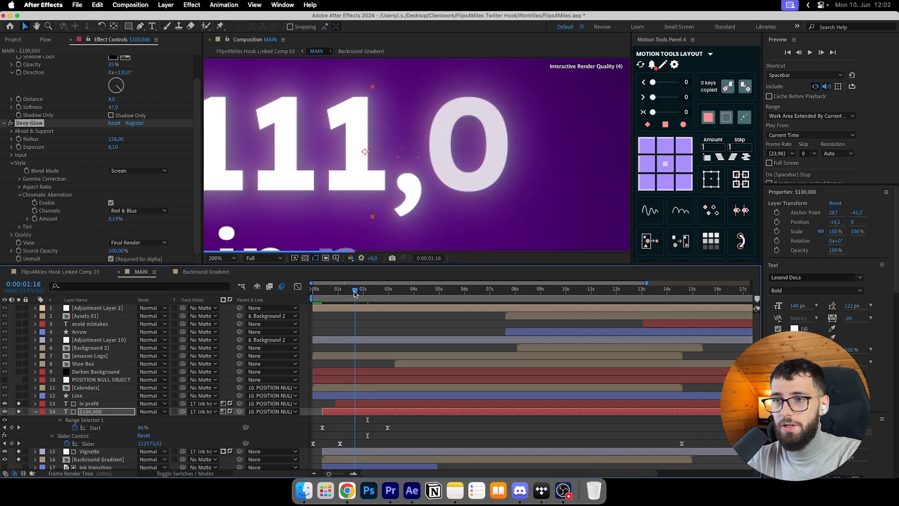
drag(116, 219, 151, 218)
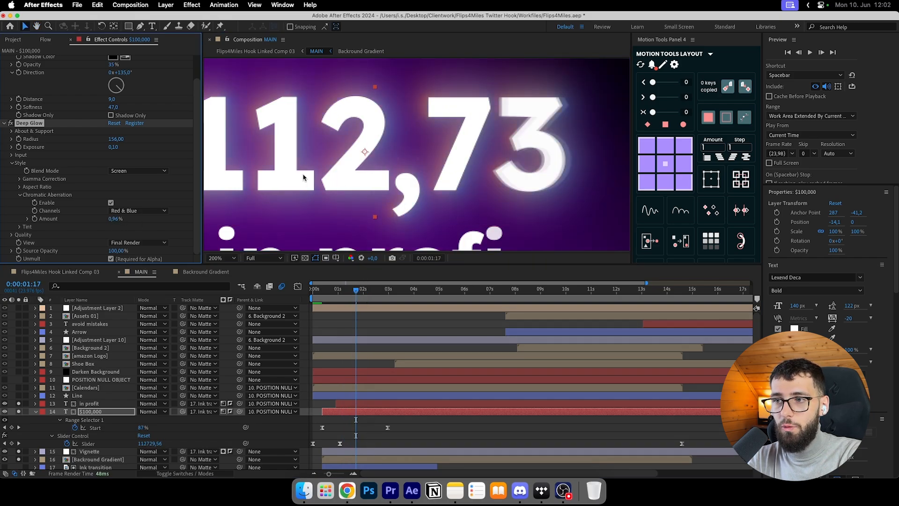
scroll(306, 180, down, 1)
key(space)
drag(262, 181, 317, 173)
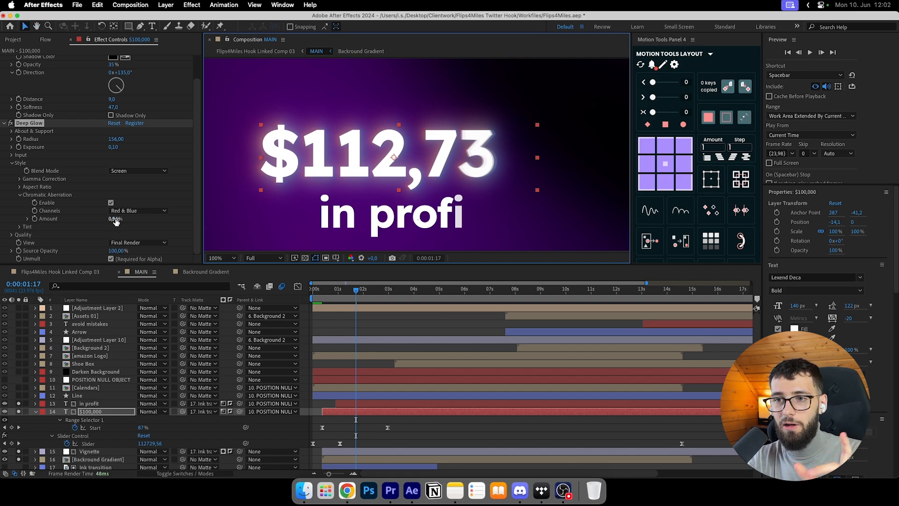
Lower the Deep Glow chromatic aberration amount to 0.12% and deselect the $100,000 layer.
drag(115, 219, 106, 223)
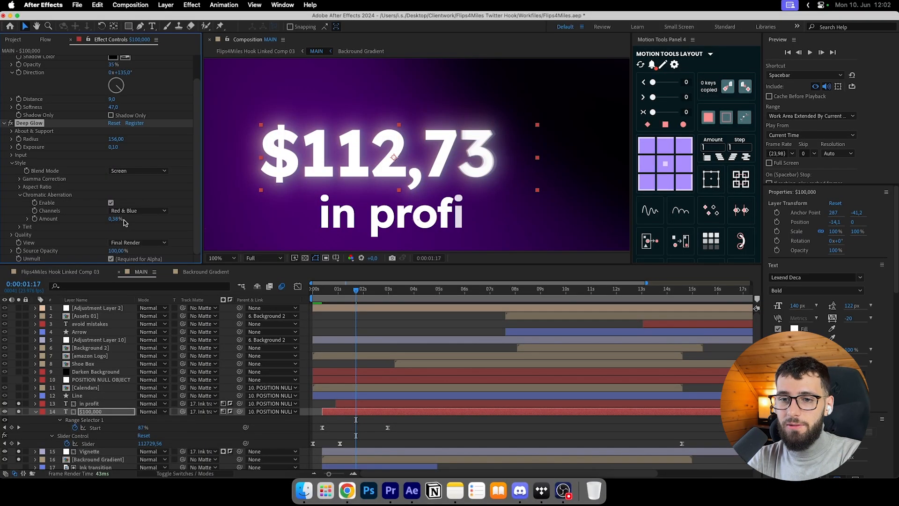
drag(124, 221, 108, 222)
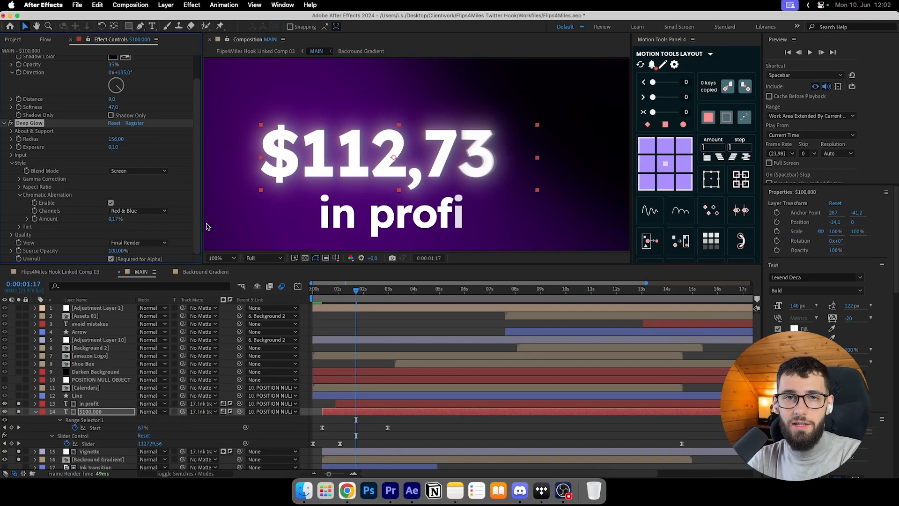
drag(117, 220, 114, 220)
click(115, 219)
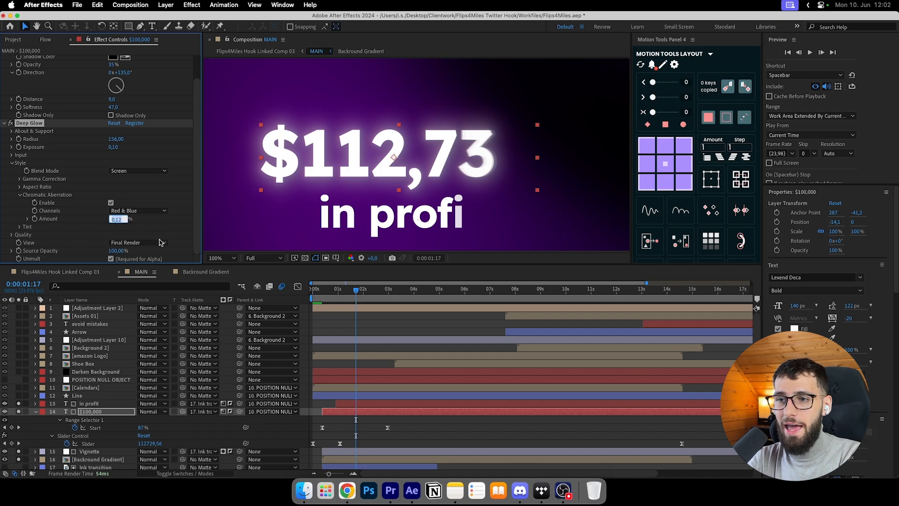
click(365, 322)
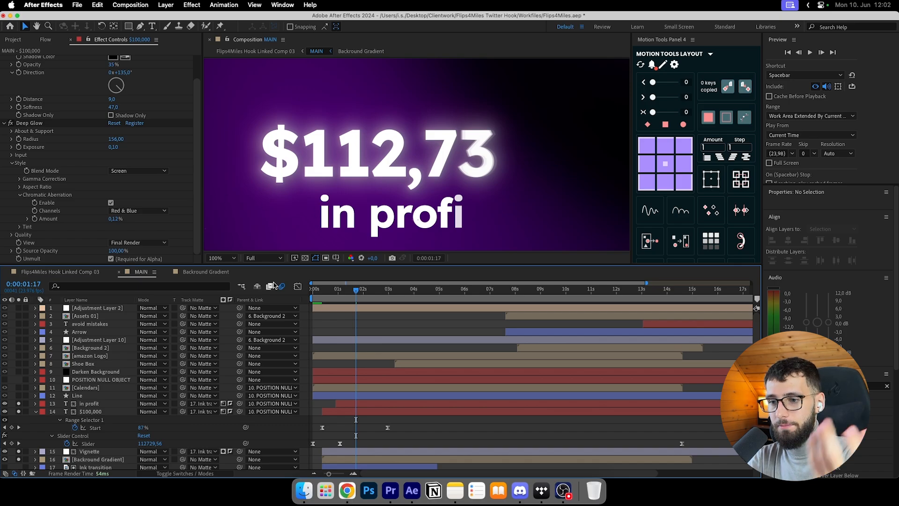
Fit the composition in the viewer and enable Deep Glow and Drop Shadow on the "in profit" layer.
click(225, 259)
click(226, 274)
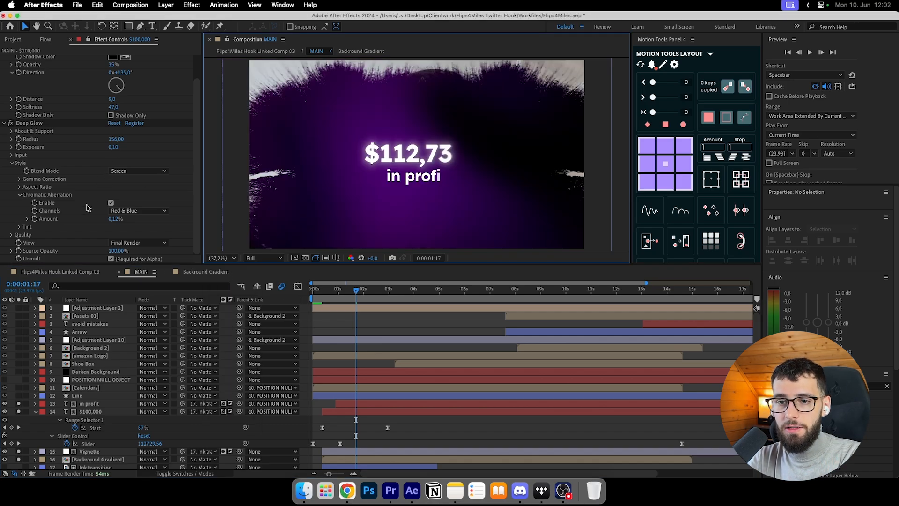
scroll(70, 197, up, 1)
scroll(65, 201, down, 1)
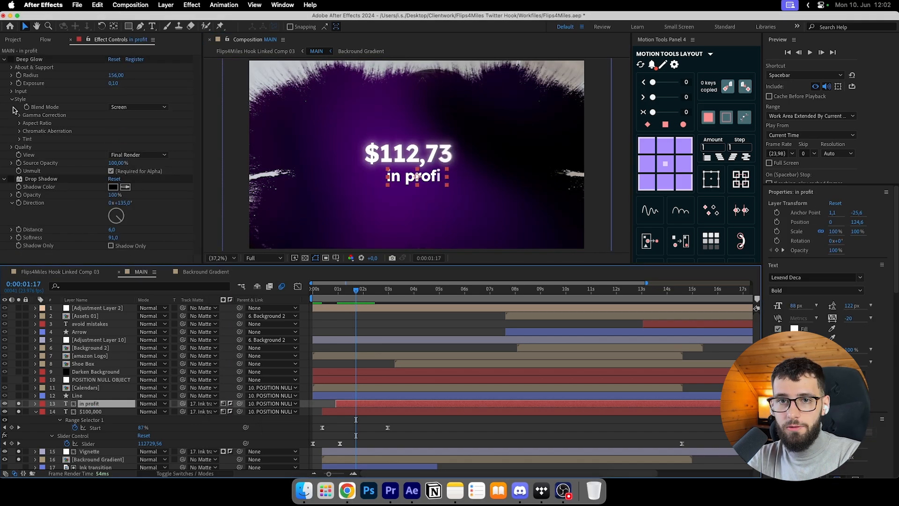
click(10, 60)
click(11, 179)
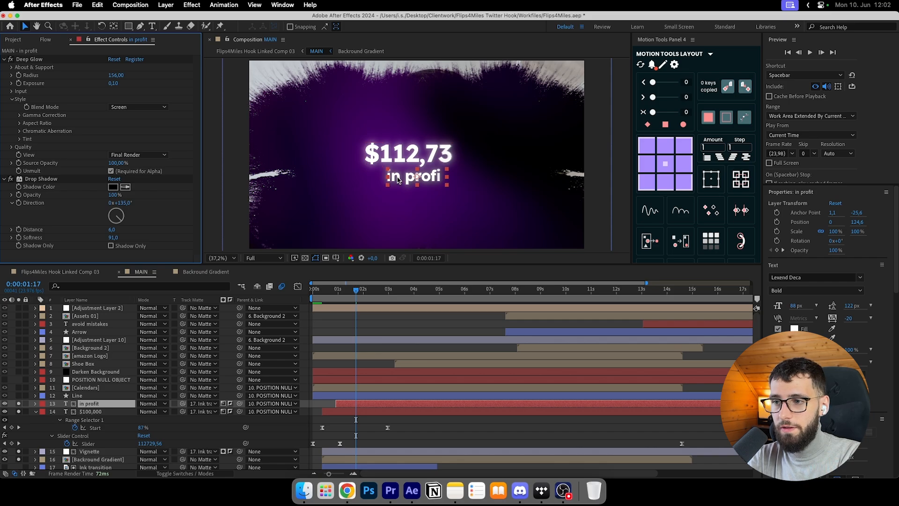
Reveal the keyframes of the "in profit" layer and check the text reveals of both text layers around 0:00:01:04.
key(u)
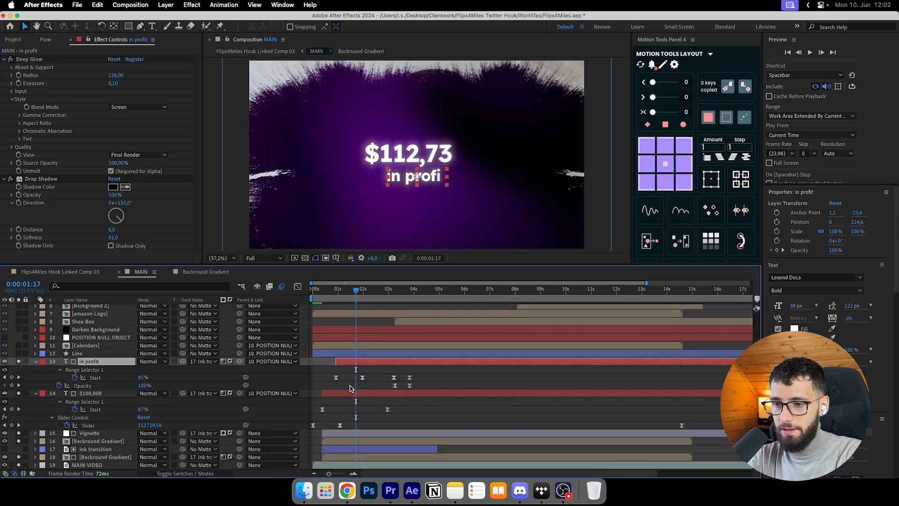
drag(356, 290, 342, 290)
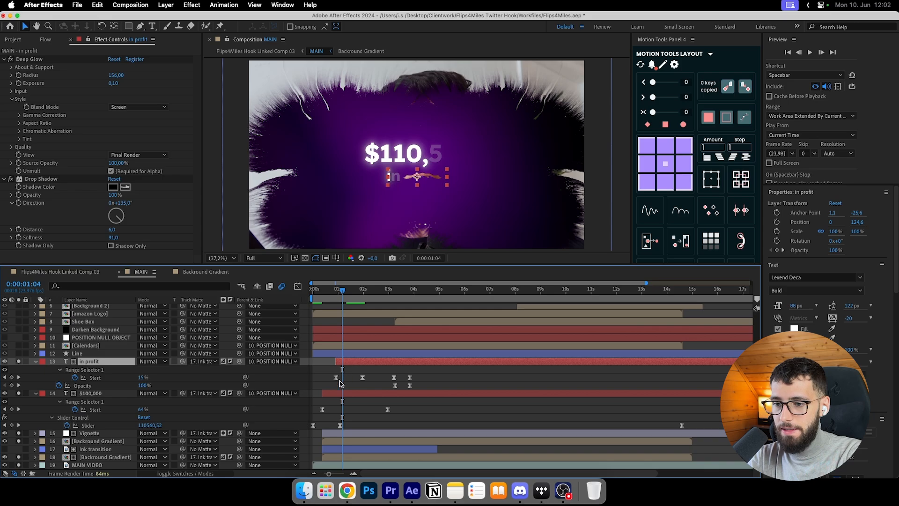
click(374, 393)
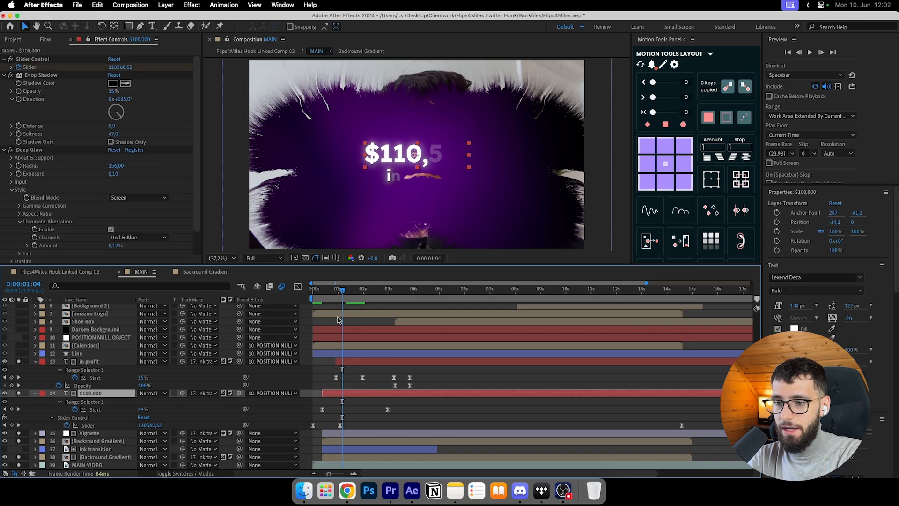
key(space)
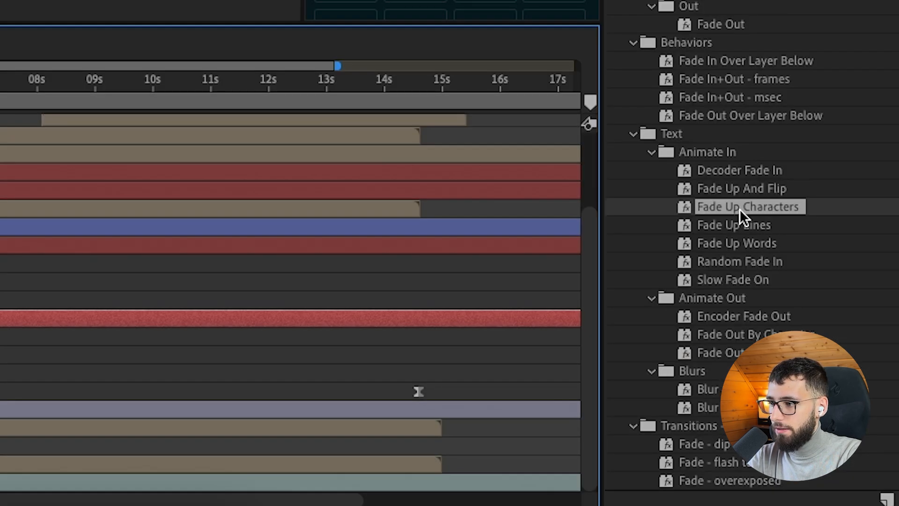
Scrub through the "in profit" layer's closing Range Selector Start and Opacity keyframes between 0:00:03:06 and 0:00:03:20.
drag(392, 291, 396, 292)
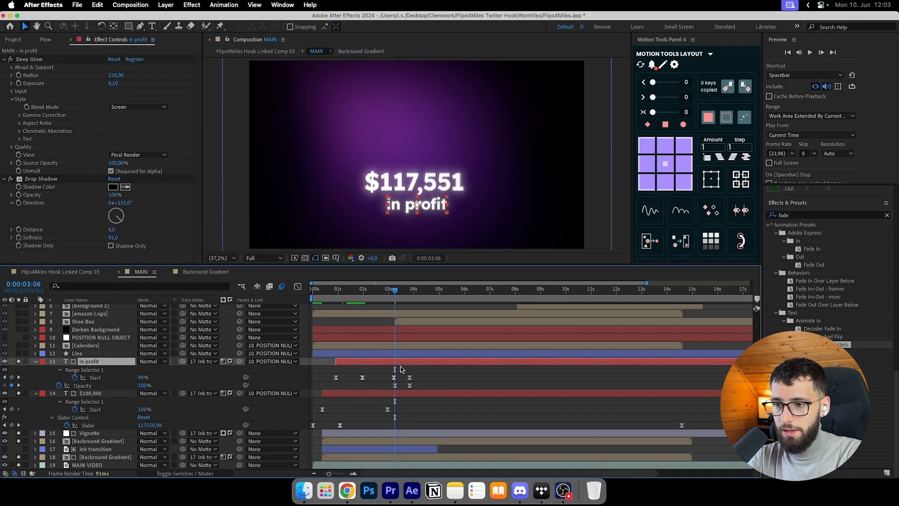
drag(396, 291, 410, 291)
click(394, 378)
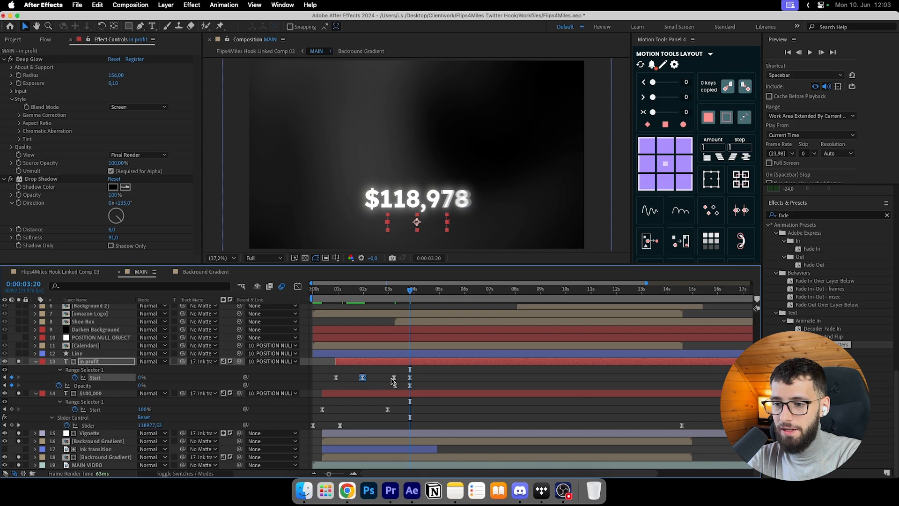
click(401, 292)
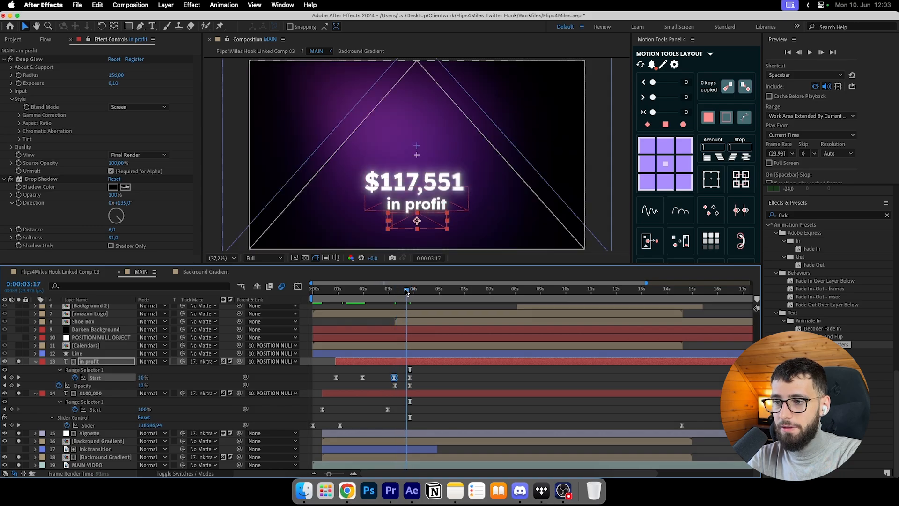
mouse_move(401, 291)
mouse_down()
mouse_move(347, 287)
mouse_move(390, 284)
mouse_up()
Set the composition's preview resolution to Half and scrub the text animation between 0:00:02:00 and 0:00:03:00.
click(272, 258)
click(259, 268)
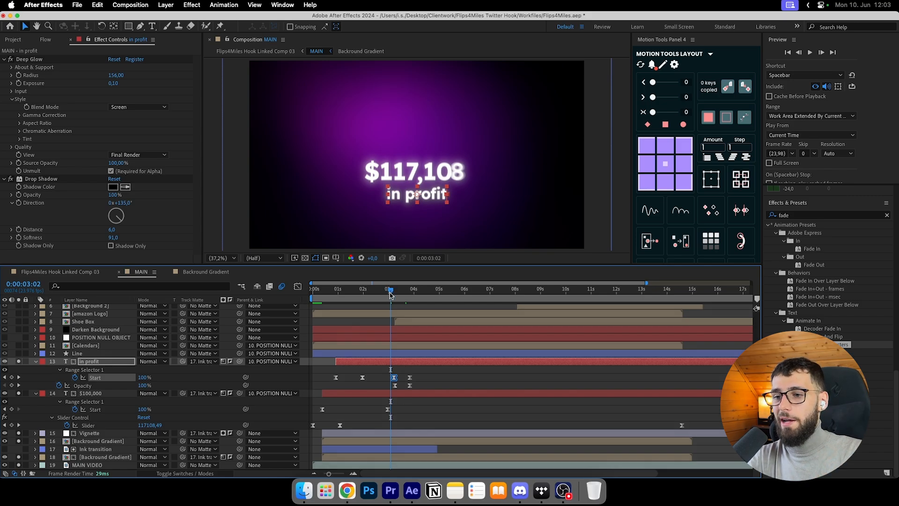
drag(391, 294, 365, 296)
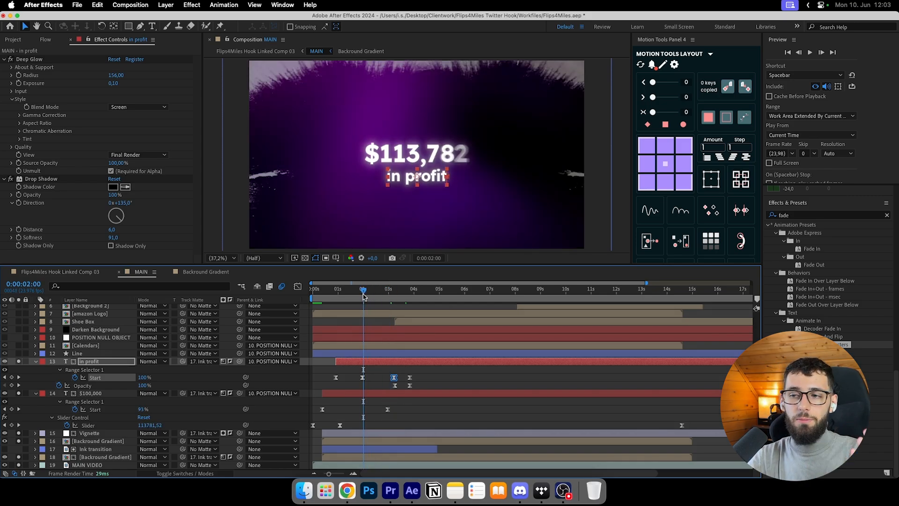
drag(364, 295, 388, 290)
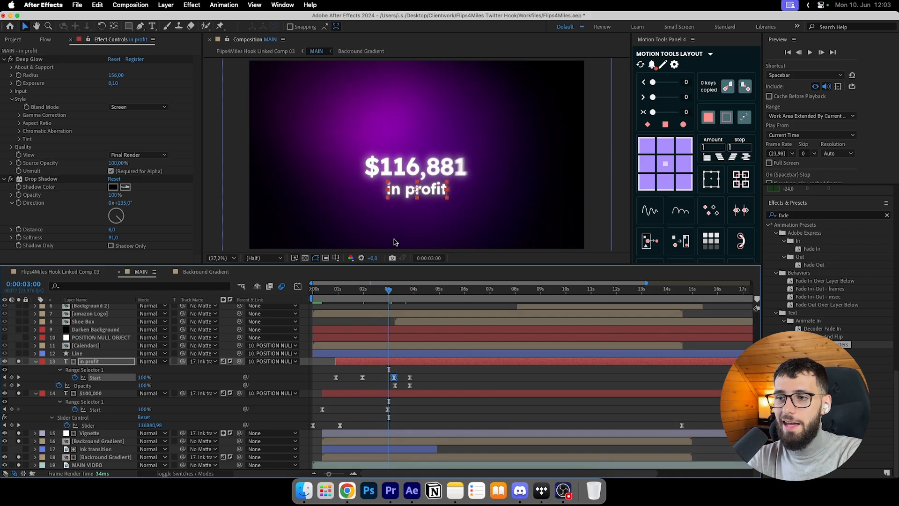
Move the layer selection from "in profit" up to the POSITION NULL OBJECT layer.
key(super+Up)
key(super+Up)
key(super+Up)
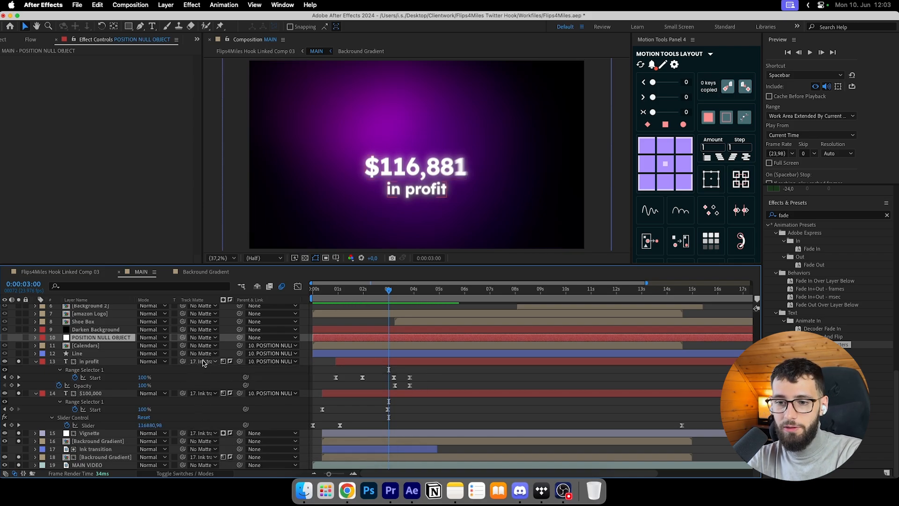
Move the playhead to 0:00:03:20 and solo the Line layer together with the text layers.
click(96, 449)
mouse_move(407, 293)
mouse_down()
mouse_move(381, 294)
mouse_move(410, 294)
mouse_up()
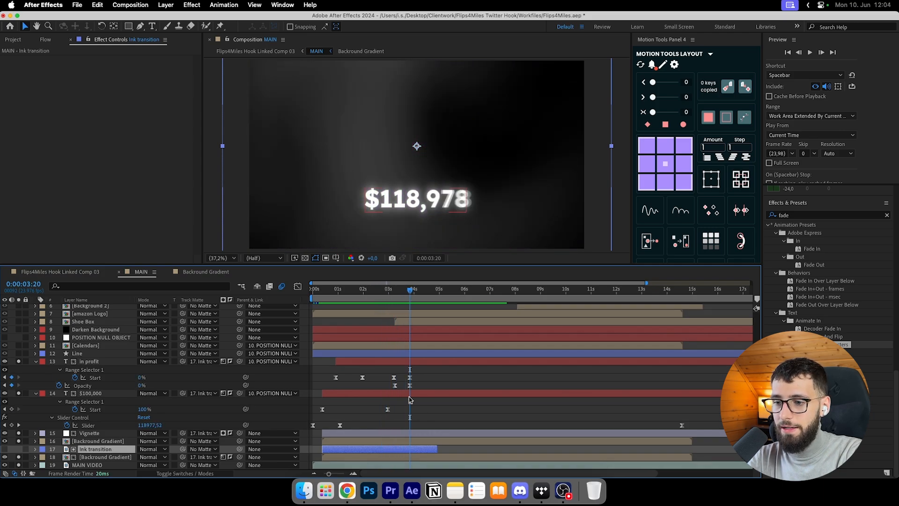
click(30, 354)
click(19, 353)
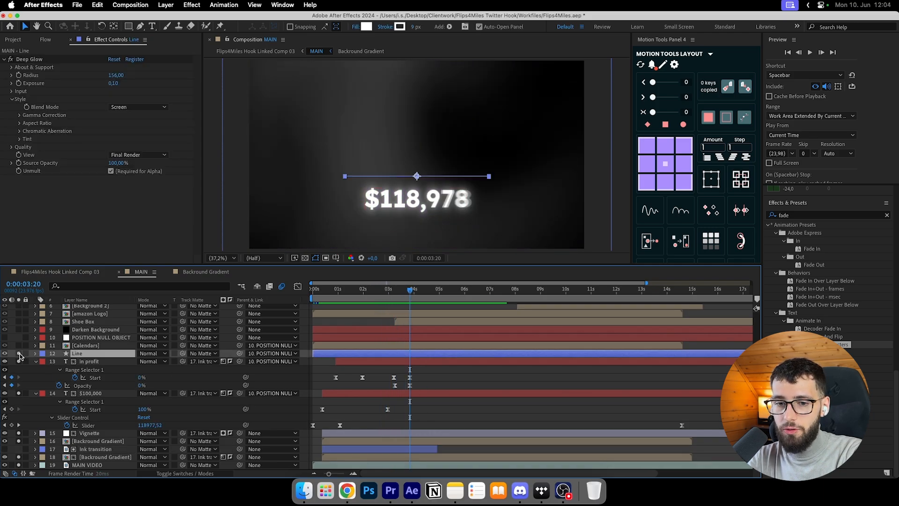
click(449, 387)
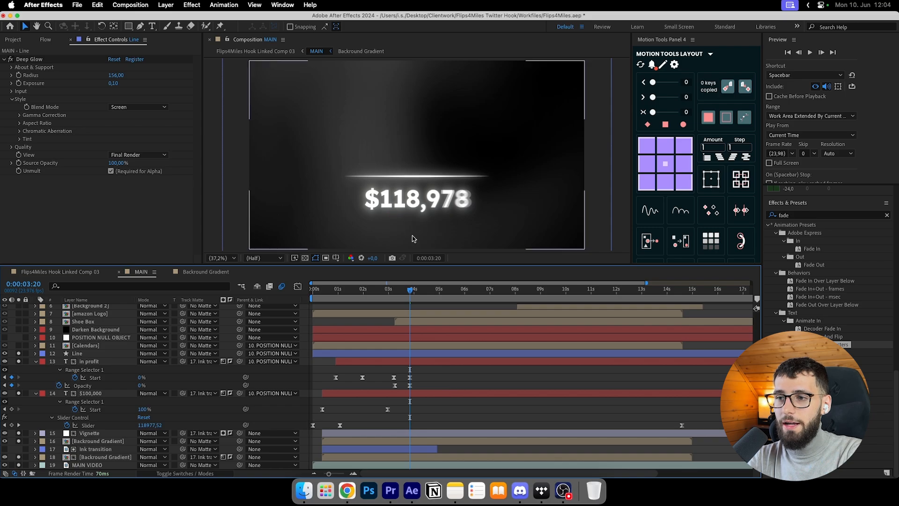
Move the playhead to 0:00:03:11 and turn the Calendars layer's solo on and off again.
mouse_move(411, 290)
mouse_down()
mouse_move(421, 290)
mouse_move(386, 292)
mouse_move(400, 295)
mouse_up()
click(18, 345)
click(18, 345)
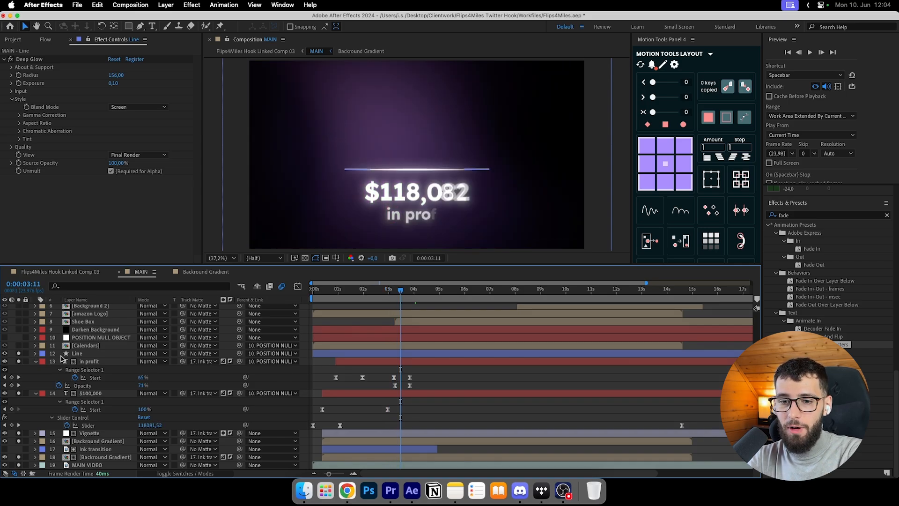
Reveal the Line layer's Trim Paths and Effects properties with the playhead at 0:00:02:12.
click(65, 355)
key(u)
key(u)
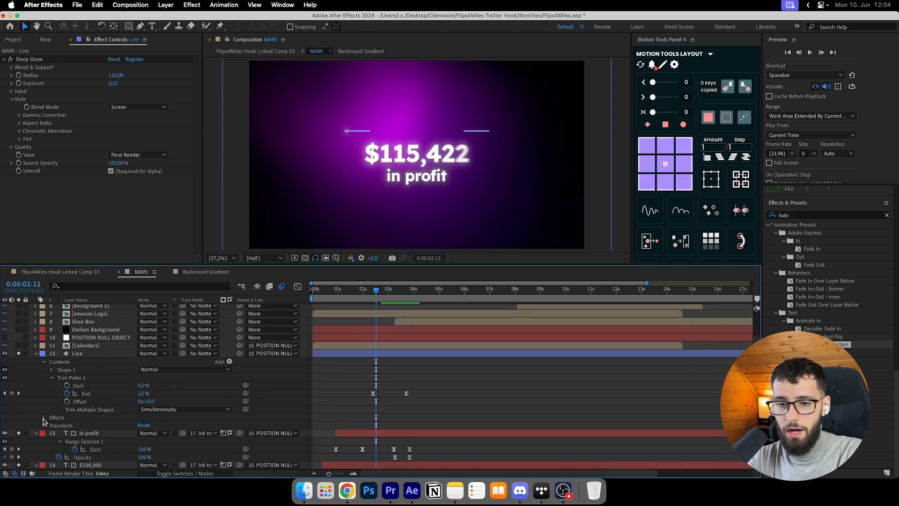
click(44, 418)
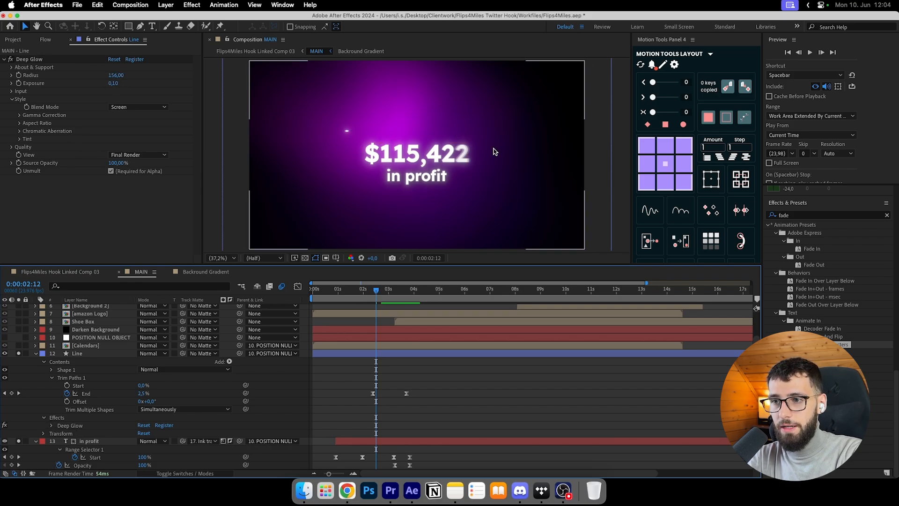
Expand Shape 1 in the Line layer's contents and show the Stroke 1 properties.
click(78, 354)
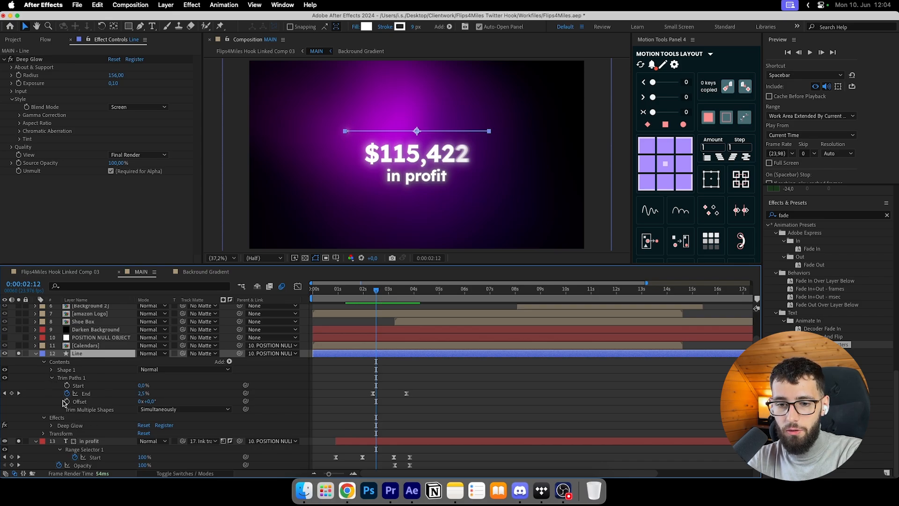
click(64, 370)
click(52, 378)
click(52, 370)
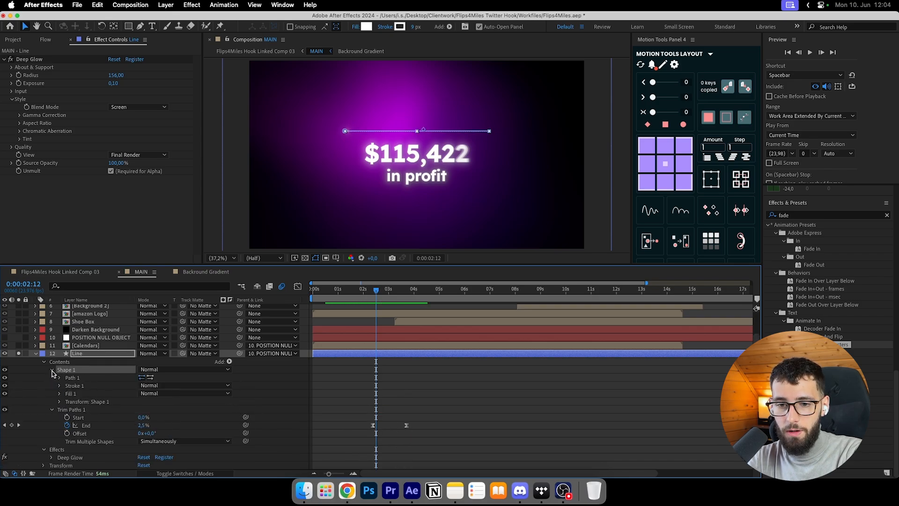
click(59, 386)
scroll(92, 422, down, 3)
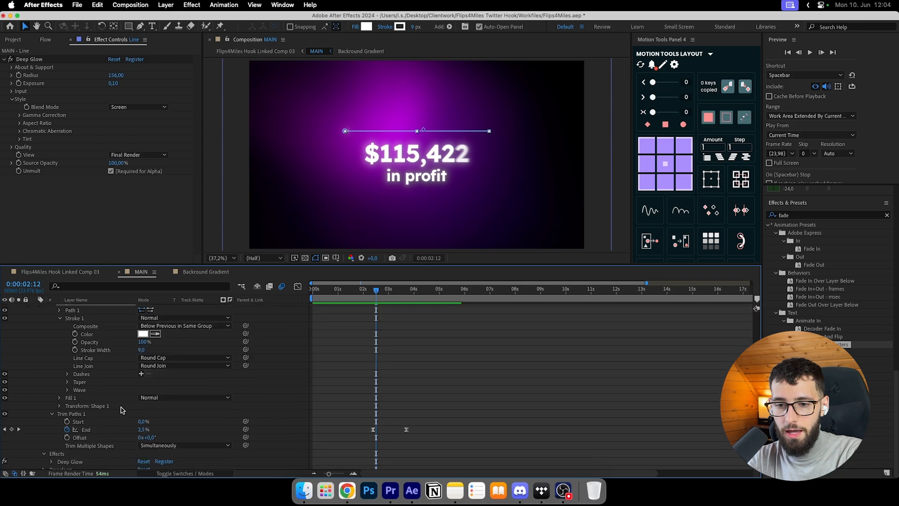
Examine the Taper and Wave settings of the line's Stroke 1, leaving only Taper expanded.
click(67, 407)
scroll(80, 412, down, 2)
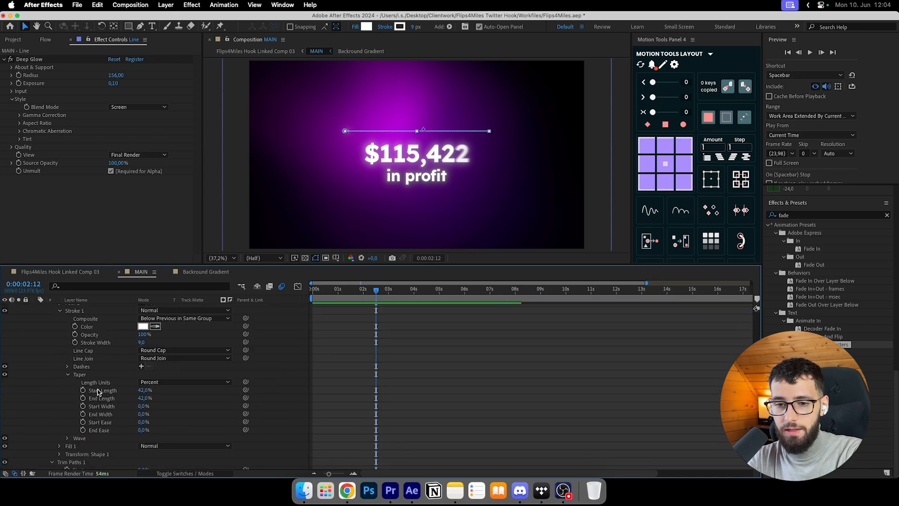
click(67, 439)
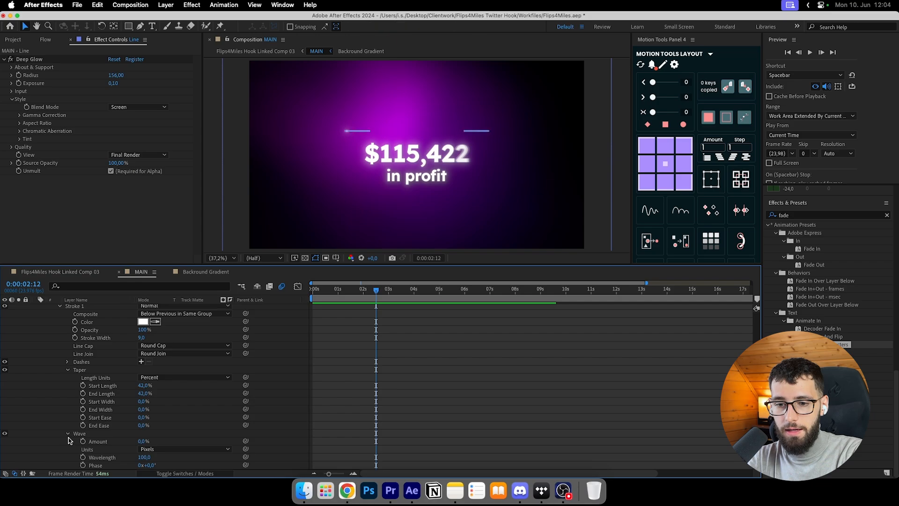
click(68, 434)
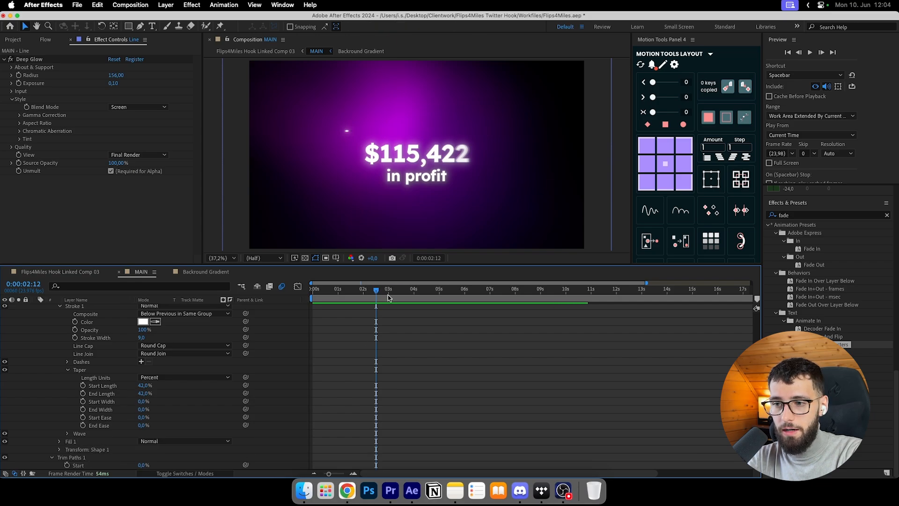
View the tapered line at 0:00:03:07 and 0:00:04:09 and examine its stroke settings in the shape properties.
scroll(103, 372, up, 1)
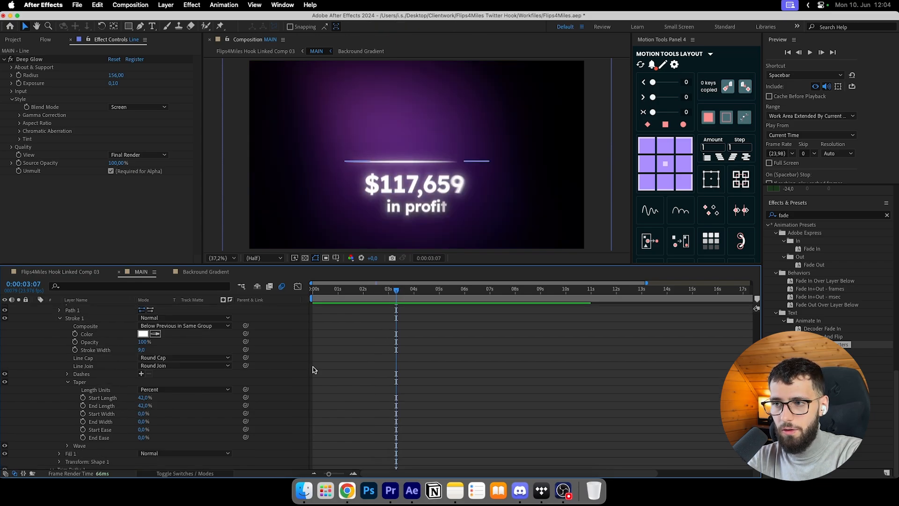
click(424, 290)
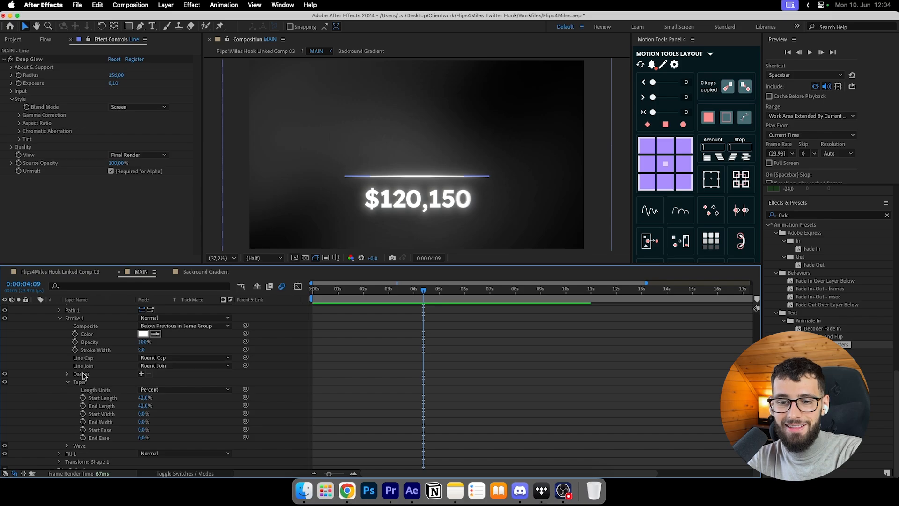
scroll(99, 398, up, 3)
scroll(829, 281, down, 5)
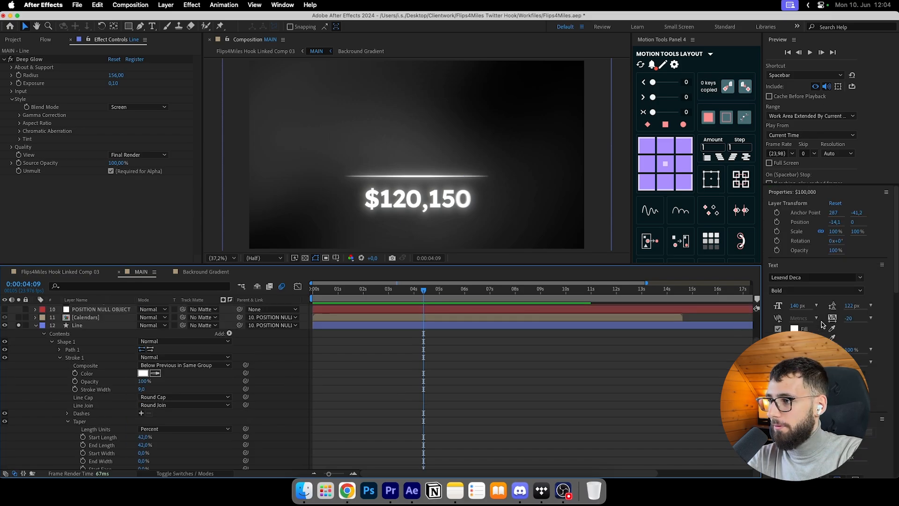
scroll(829, 328, up, 5)
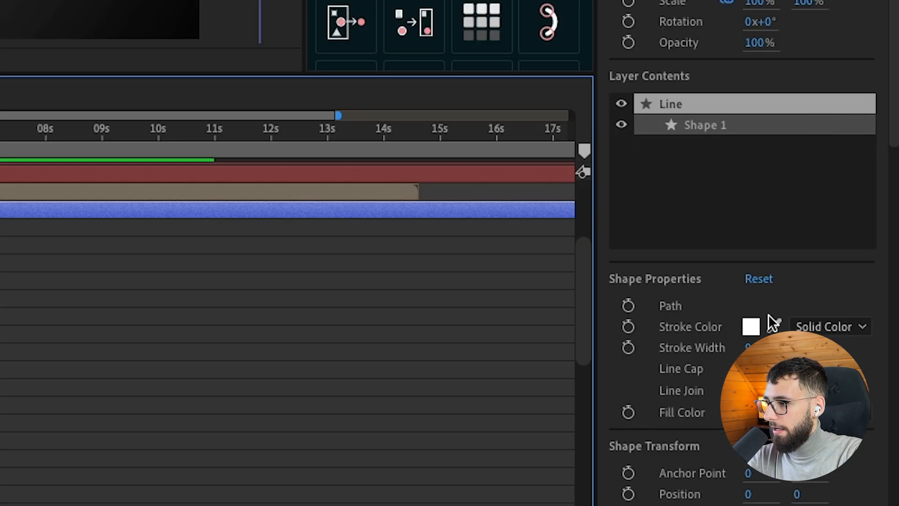
scroll(841, 374, down, 3)
scroll(793, 321, down, 5)
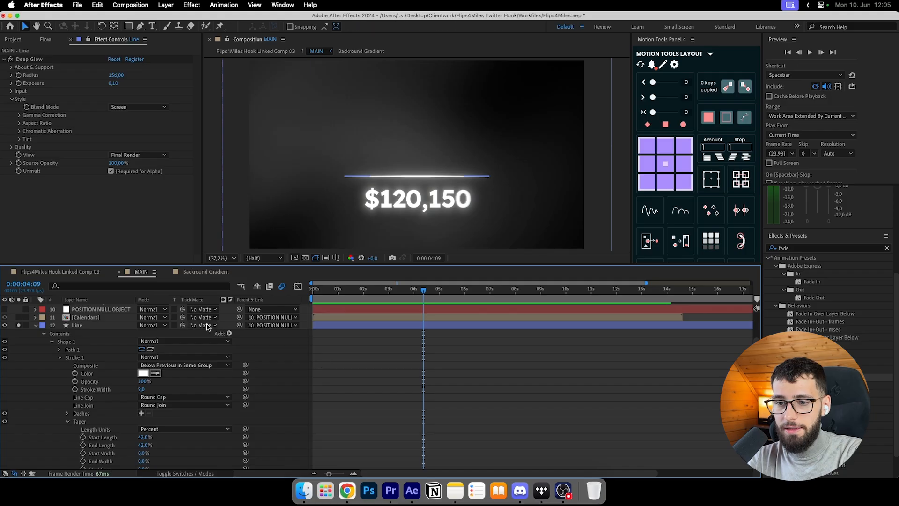
Find Trim Paths among the items that can be added to the Line layer's contents.
click(229, 333)
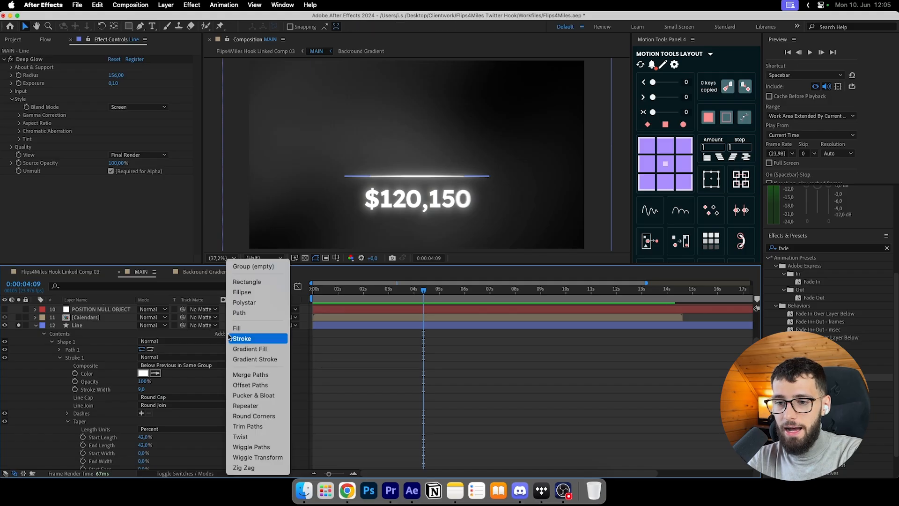
click(202, 331)
click(229, 333)
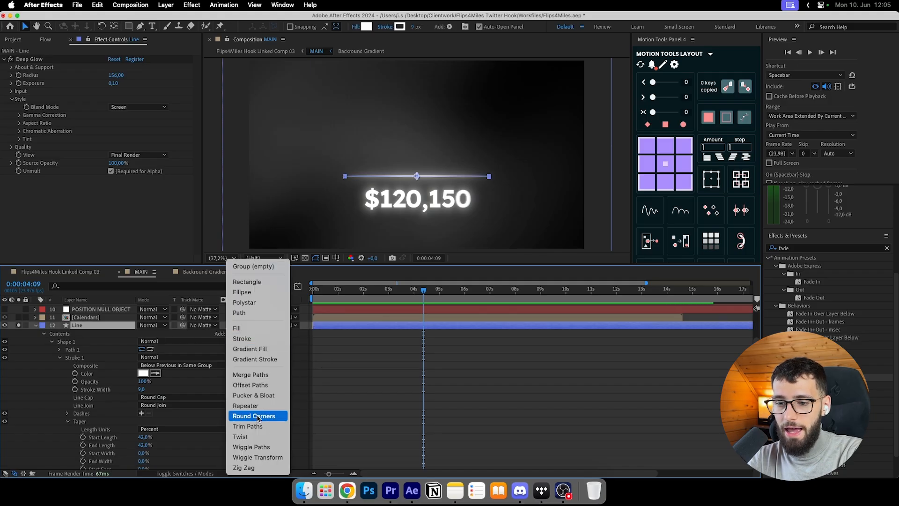
click(273, 427)
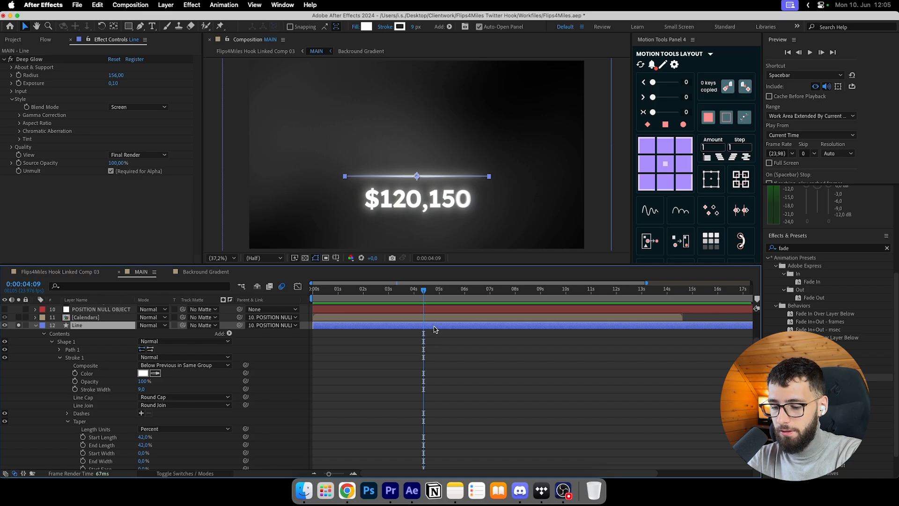
Reveal only the Line layer's Trim Paths End keyframes and scrub the line's growth up to 0:00:03:16.
key(u)
click(373, 353)
drag(376, 293, 406, 291)
click(454, 356)
click(89, 345)
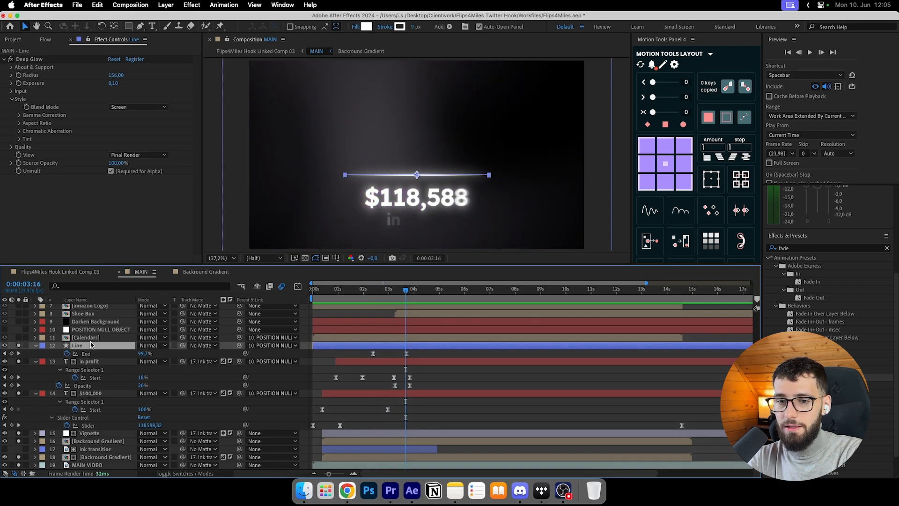
Select the POSITION NULL OBJECT layer and find Null Object among the new layer types available in MAIN.
click(83, 332)
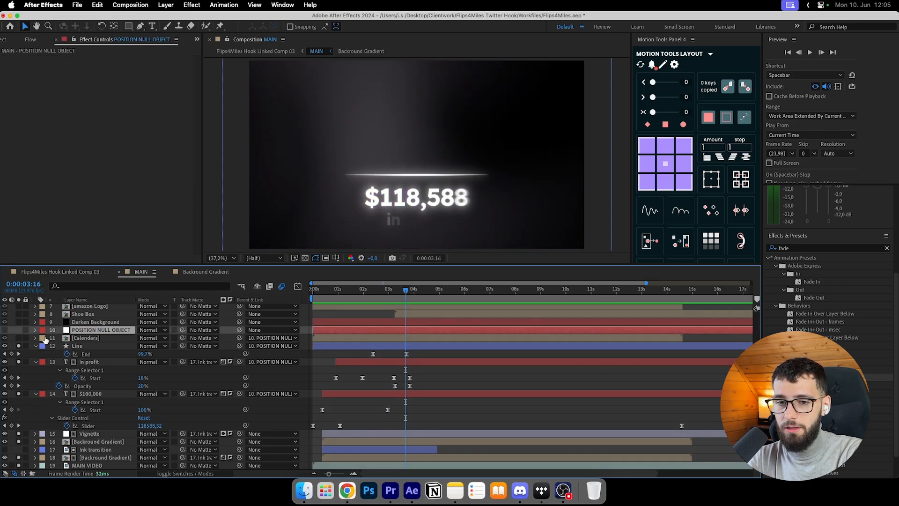
right_click(10, 334)
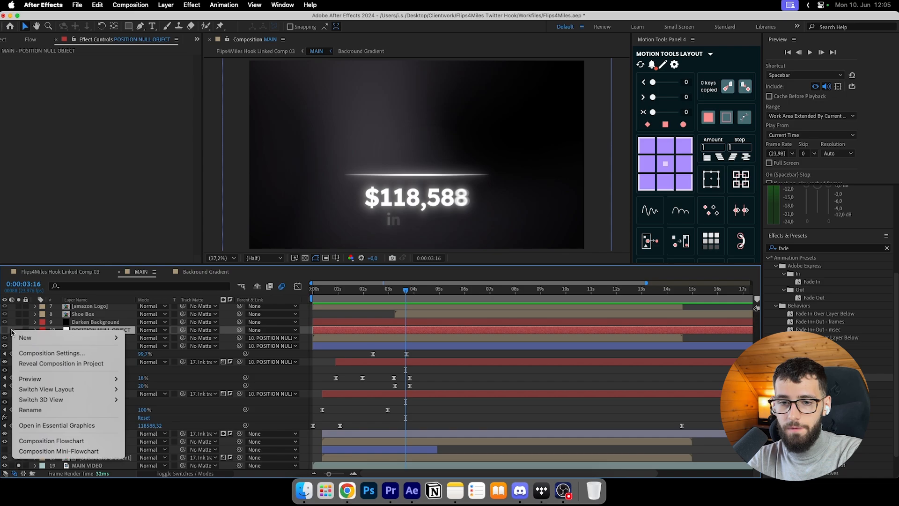
mouse_move(26, 340)
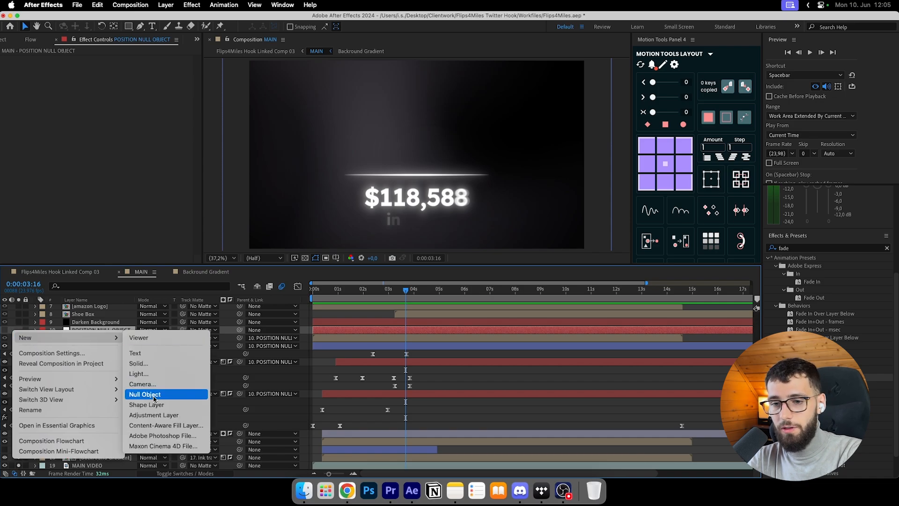
click(268, 375)
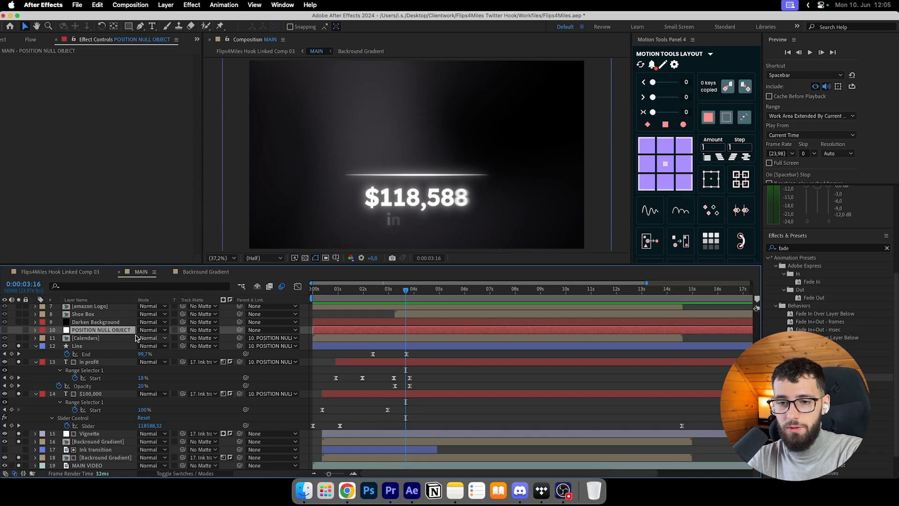
Reveal the POSITION NULL OBJECT's Position keyframes and try a different X position at 0:00:02:12, undoing the shift.
key(u)
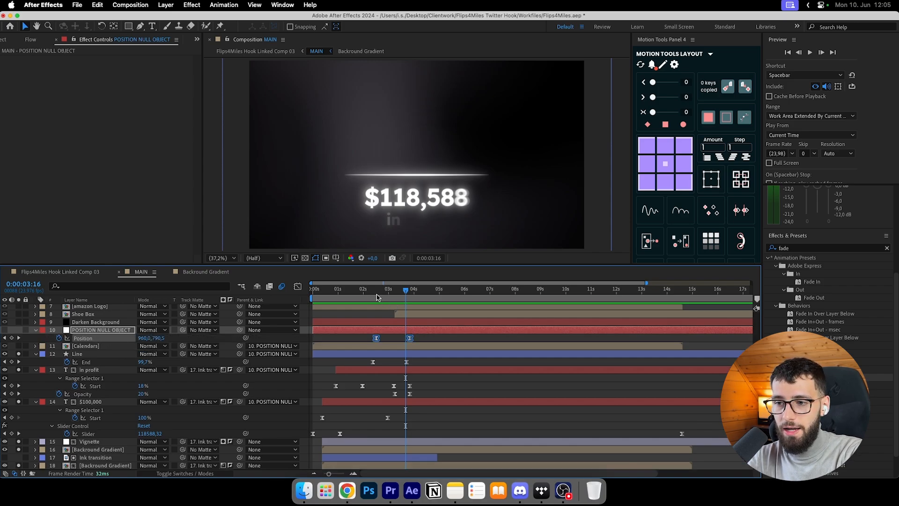
click(377, 295)
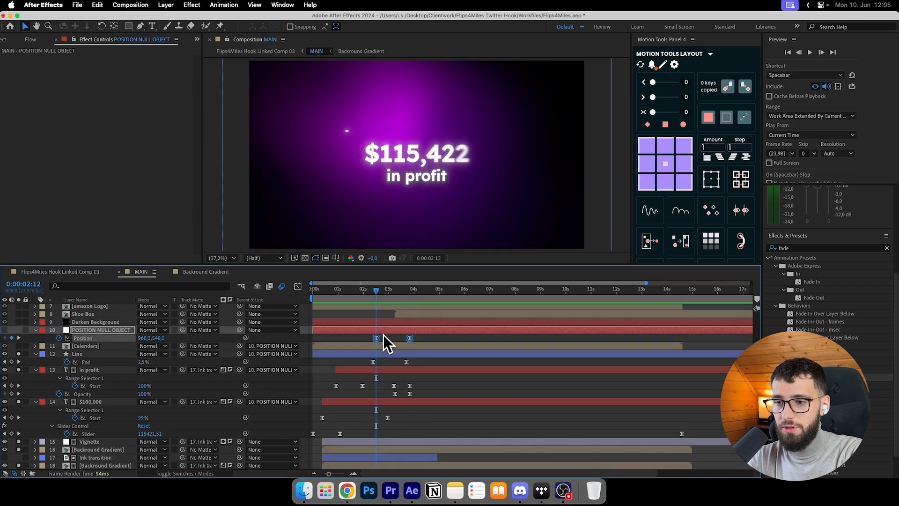
mouse_move(143, 338)
mouse_down()
mouse_move(177, 339)
mouse_move(5, 339)
mouse_move(209, 339)
mouse_move(162, 339)
mouse_up()
key(super+z)
key(super+z)
key(super+z)
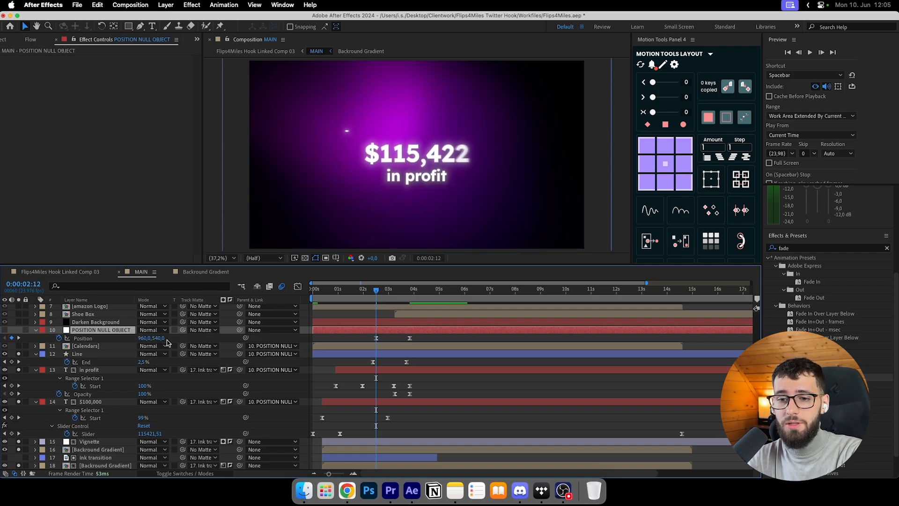
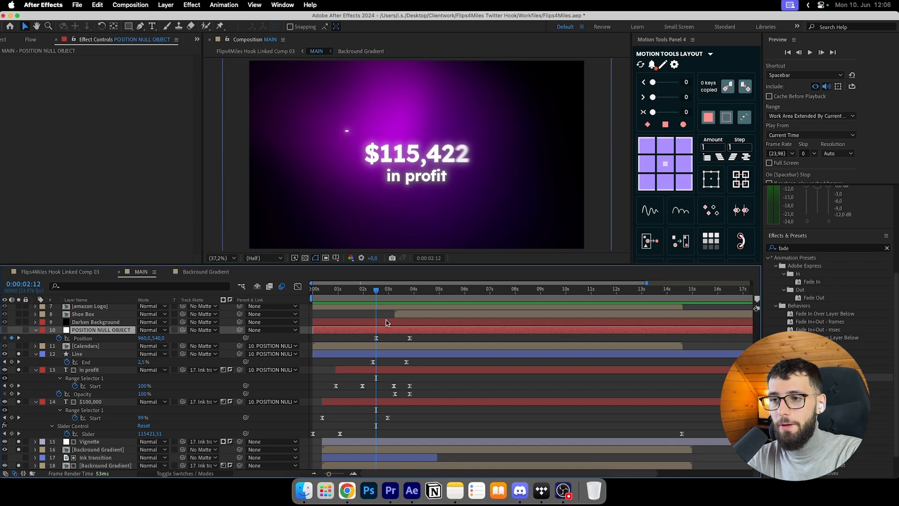
Make the Calendars layer visible and move the current time to 0:00:04:07.
click(387, 354)
mouse_move(377, 291)
mouse_down()
mouse_move(433, 290)
mouse_move(420, 290)
mouse_up()
click(436, 374)
click(424, 187)
click(440, 360)
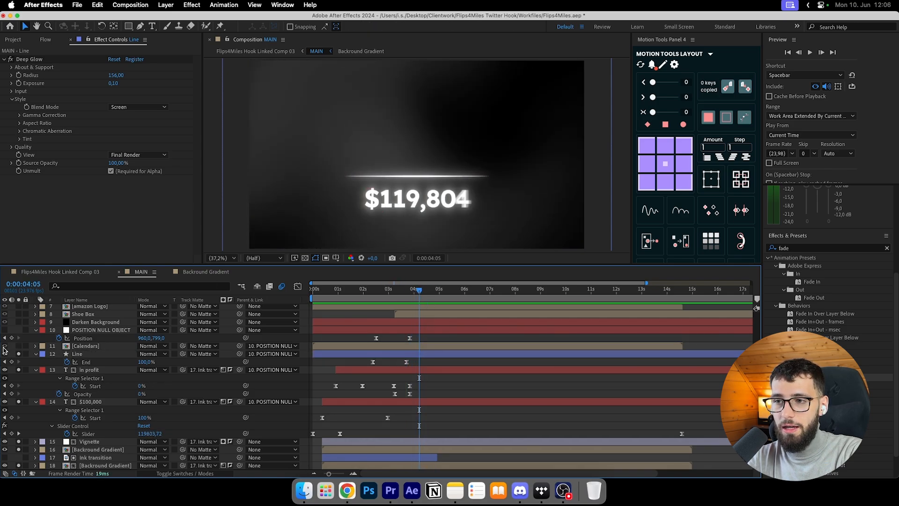
click(5, 345)
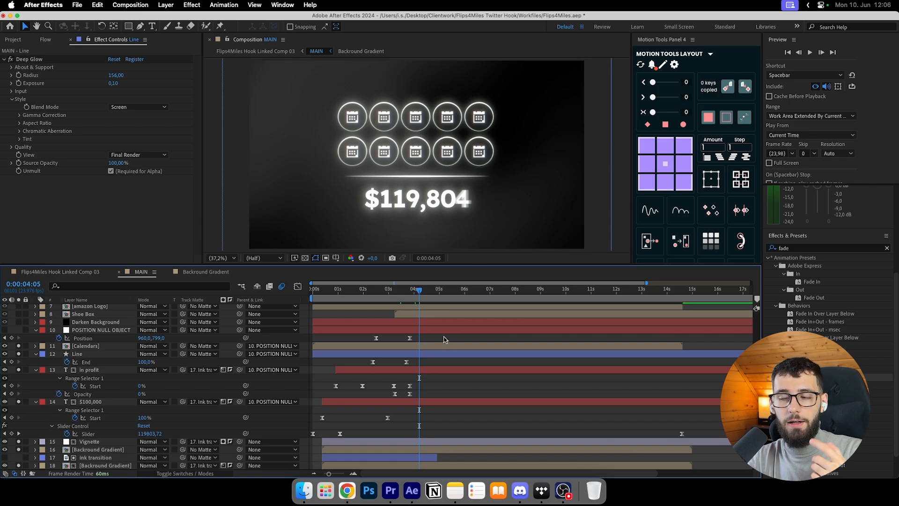
mouse_move(414, 291)
mouse_down()
mouse_move(397, 292)
mouse_move(422, 298)
mouse_up()
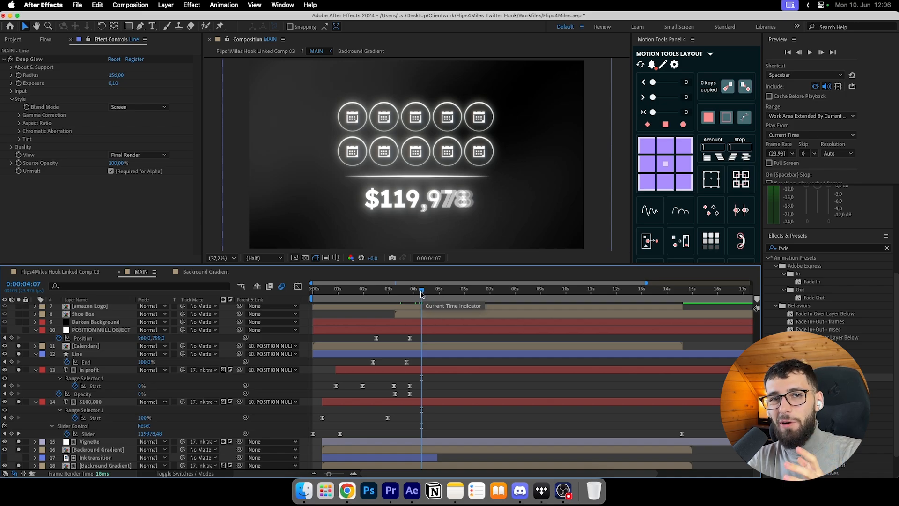
Try moving the Calendars layer up to a Y position of -417 and undo the move.
click(427, 119)
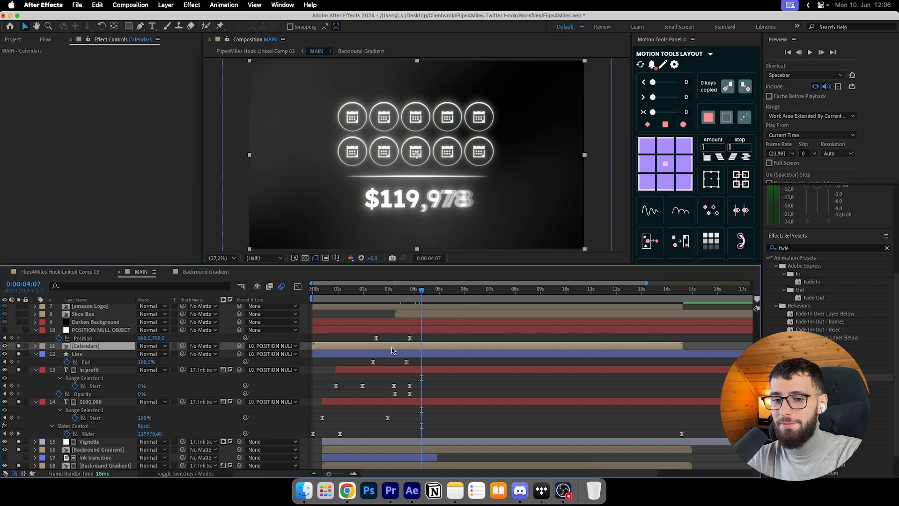
scroll(848, 216, up, 10)
drag(857, 221, 783, 217)
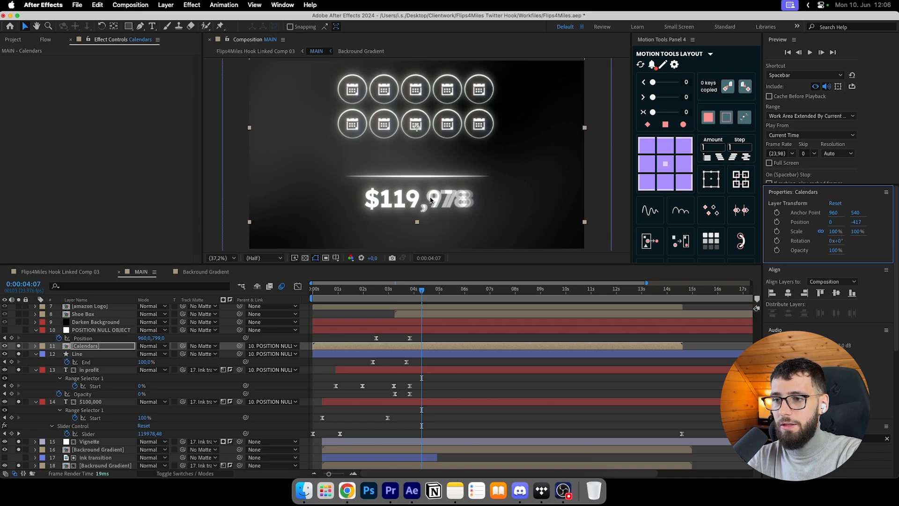
key(super+z)
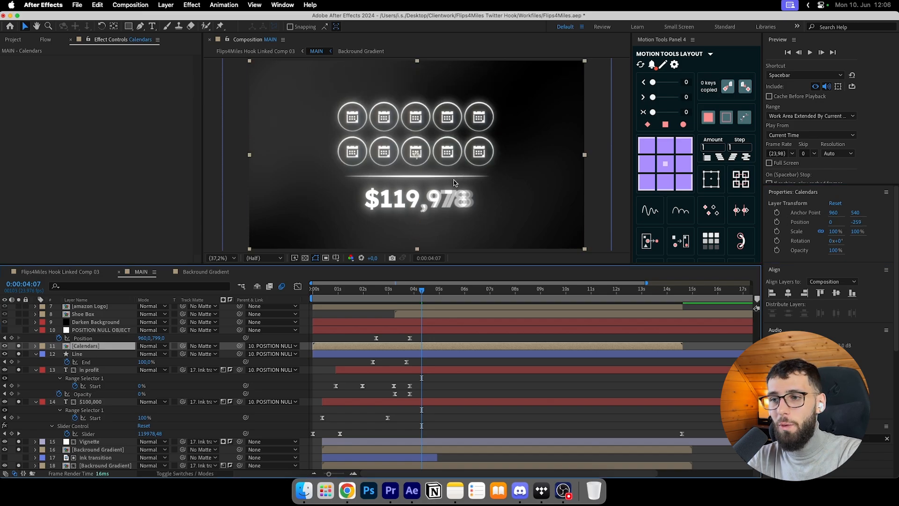
Close the Background Gradient timeline and open the calendar 1 composition nested inside Calendars.
click(445, 342)
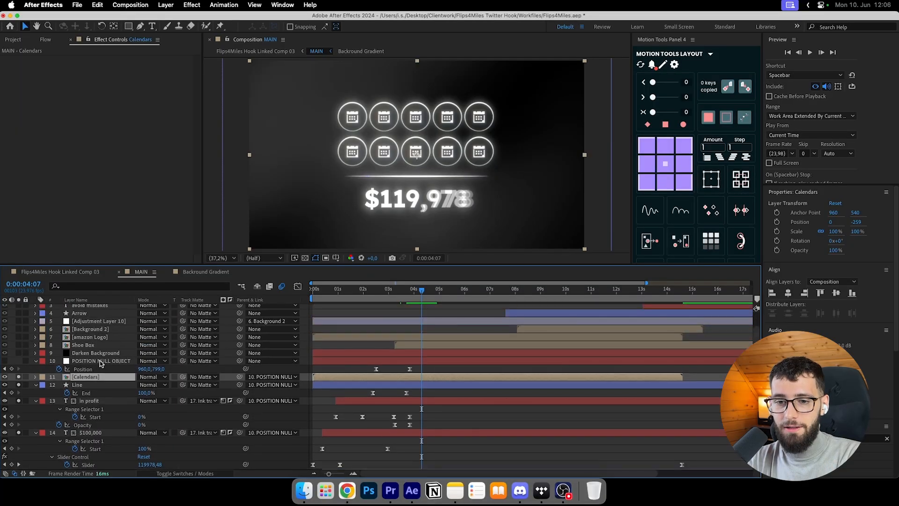
click(168, 272)
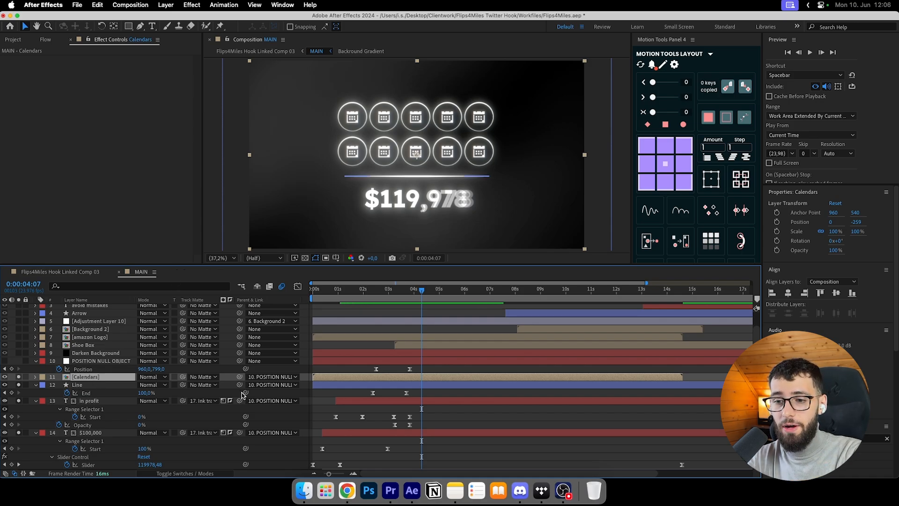
double_click(84, 377)
double_click(83, 380)
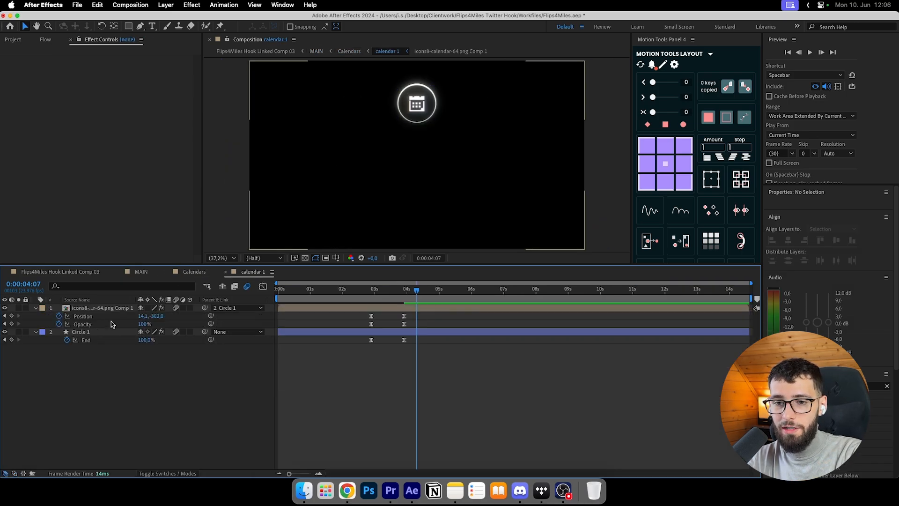
Open the nested icons8-calendar-64.png Comp 1 composition and return to calendar 1.
click(86, 332)
double_click(93, 308)
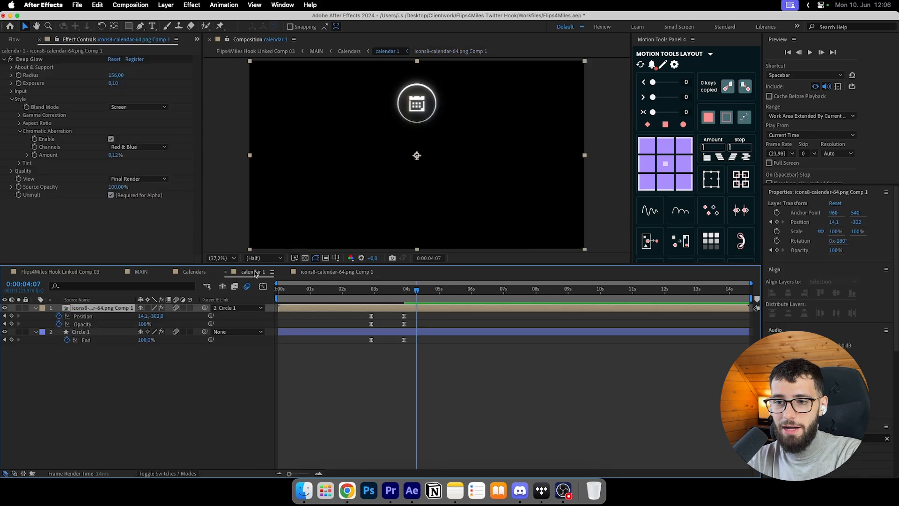
click(235, 272)
right_click(89, 340)
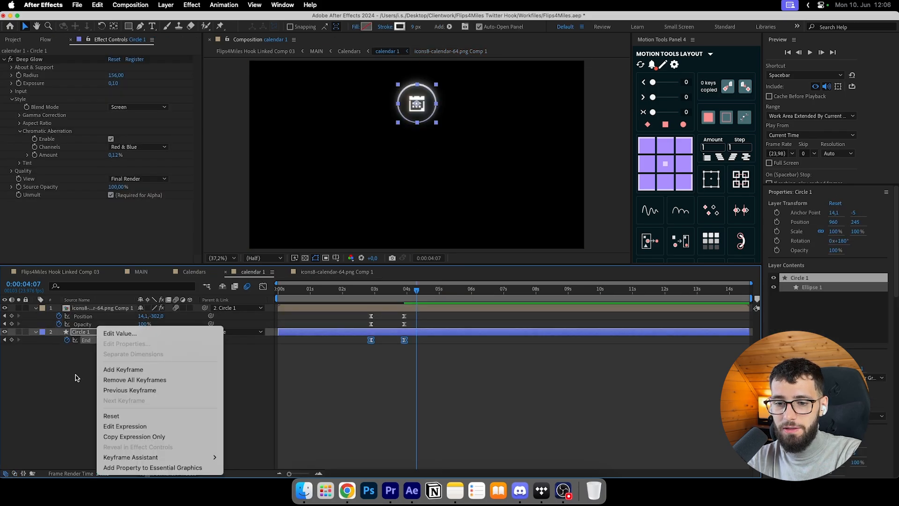
click(78, 359)
right_click(73, 332)
click(63, 413)
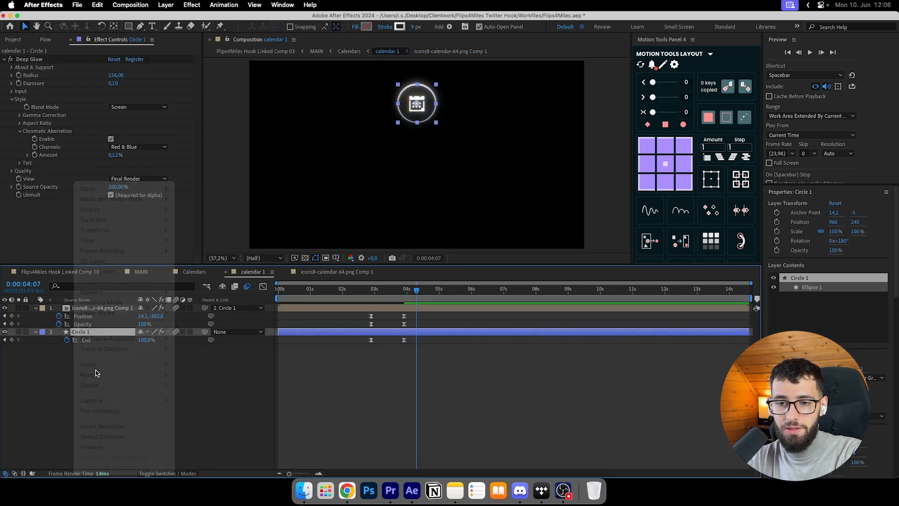
click(197, 273)
click(158, 402)
click(252, 273)
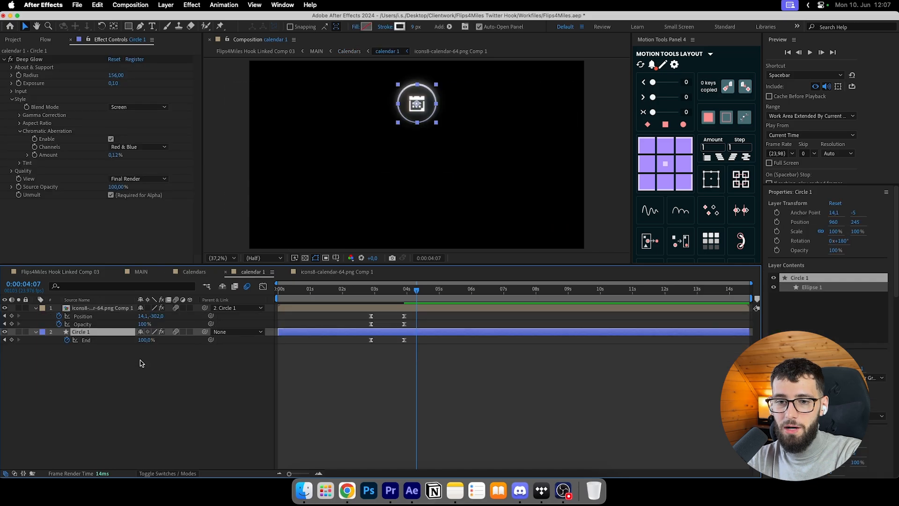
Move to 0:00:03:13 and reveal all modified properties of the Circle 1 layer.
click(139, 364)
click(106, 334)
drag(371, 293, 392, 294)
key(u)
key(u)
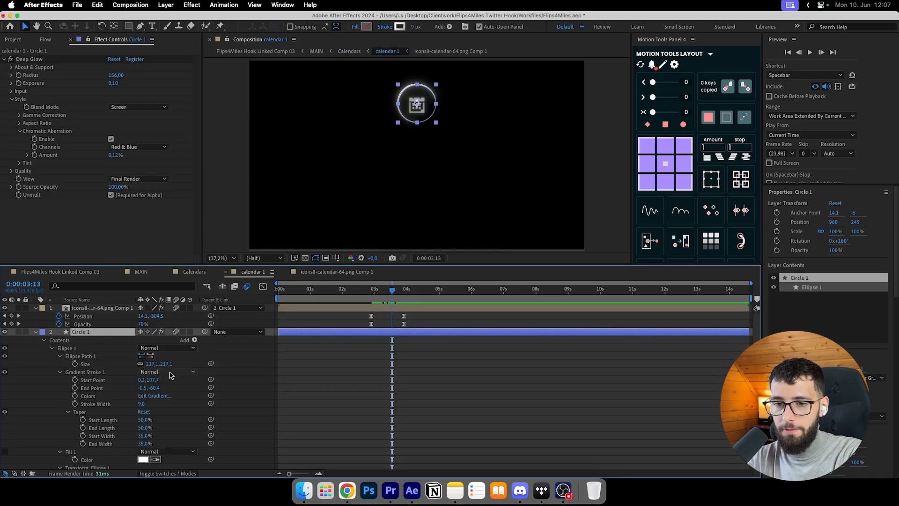
Check what can be added to Circle 1's contents and examine its Gradient Stroke 1, Taper and Trim Paths settings.
click(194, 340)
click(122, 384)
scroll(114, 390, down, 3)
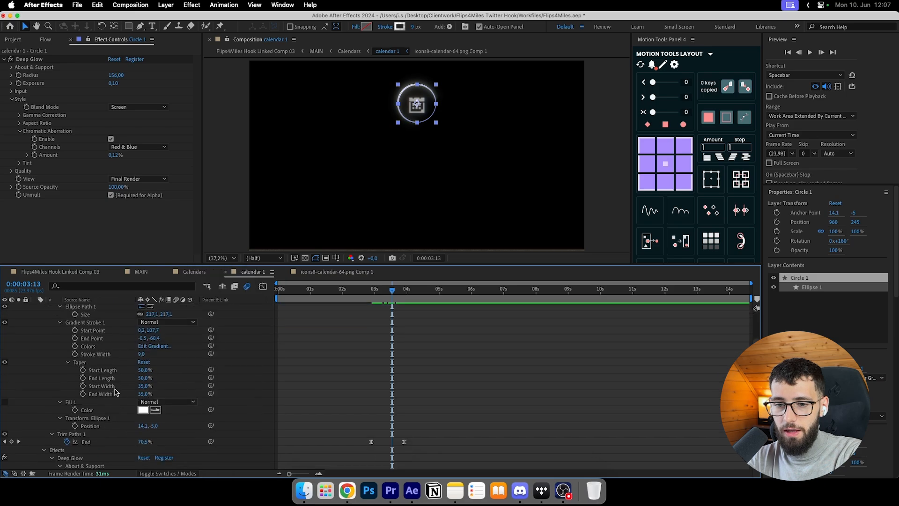
scroll(95, 407, up, 3)
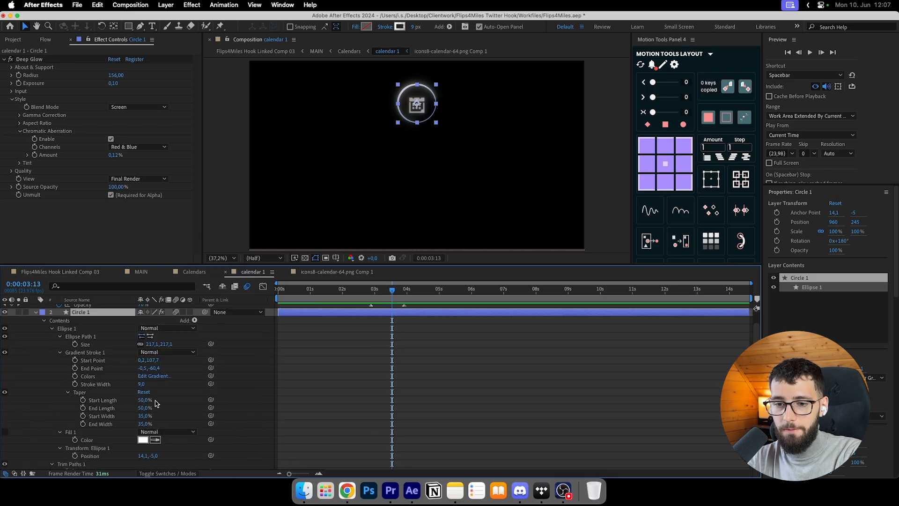
drag(156, 401, 138, 411)
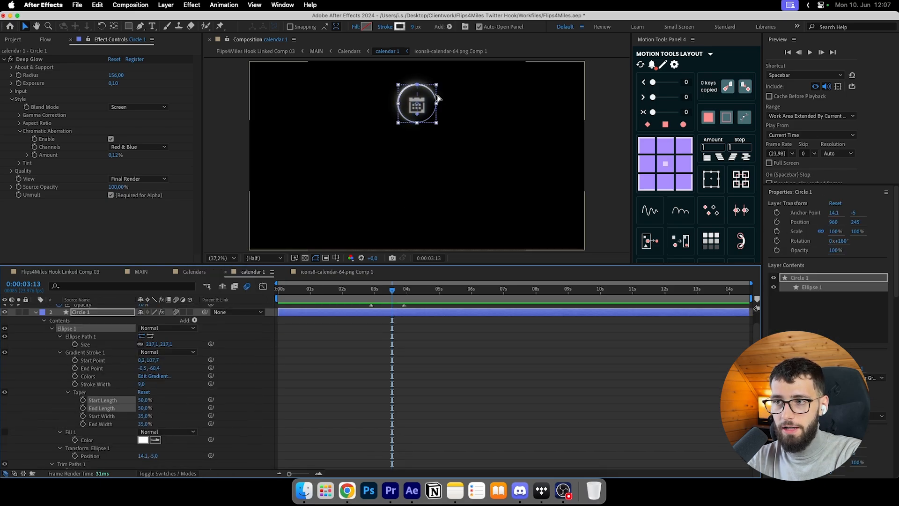
View the circle enlarged to 100% at 0:00:04:15 and try a taper Start Length of 60%.
scroll(373, 117, up, 3)
key(space)
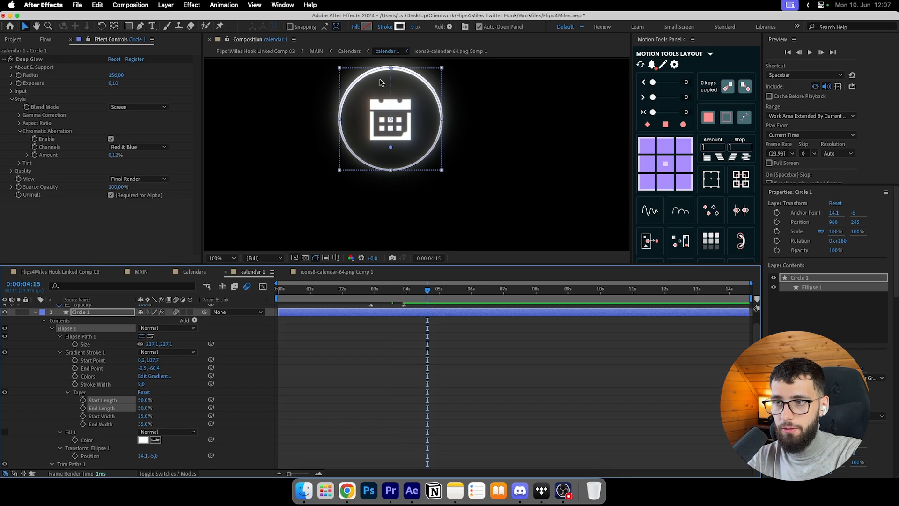
drag(143, 401, 109, 401)
click(356, 395)
key(super+z)
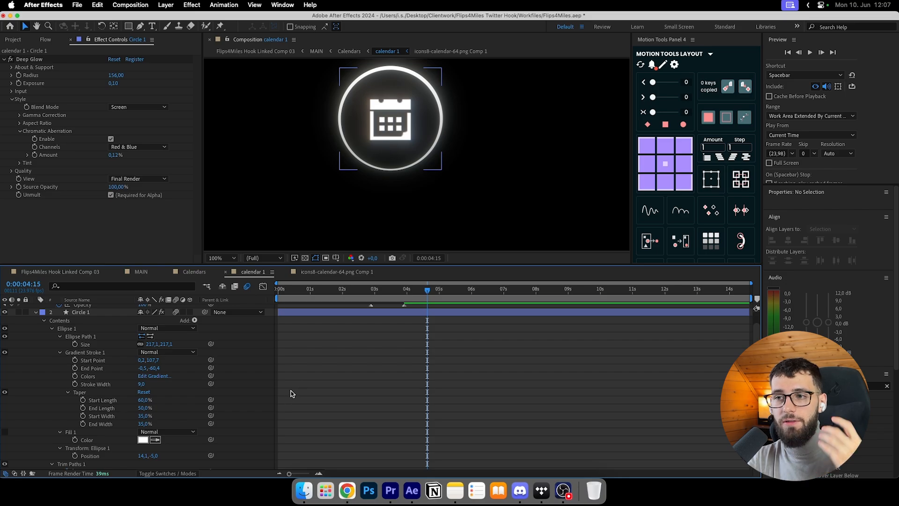
Set the taper Start Length of Circle 1's gradient stroke to 50%.
click(103, 401)
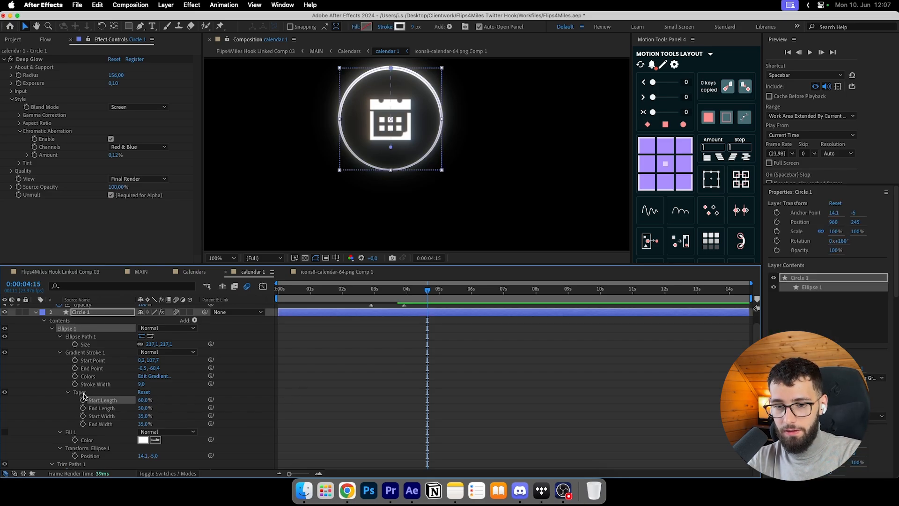
click(145, 400)
text(50)
key(Return)
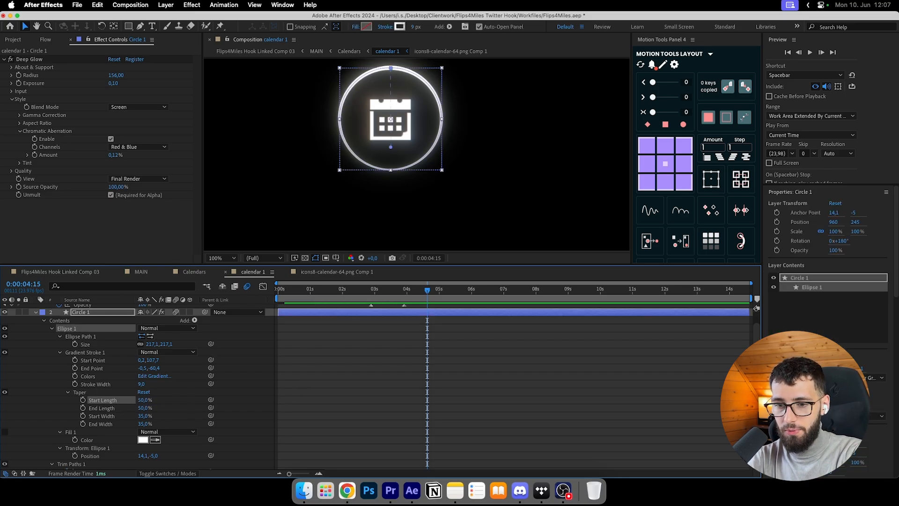
Examine the taper's End Length and Start Width settings on Circle 1's gradient stroke.
click(107, 409)
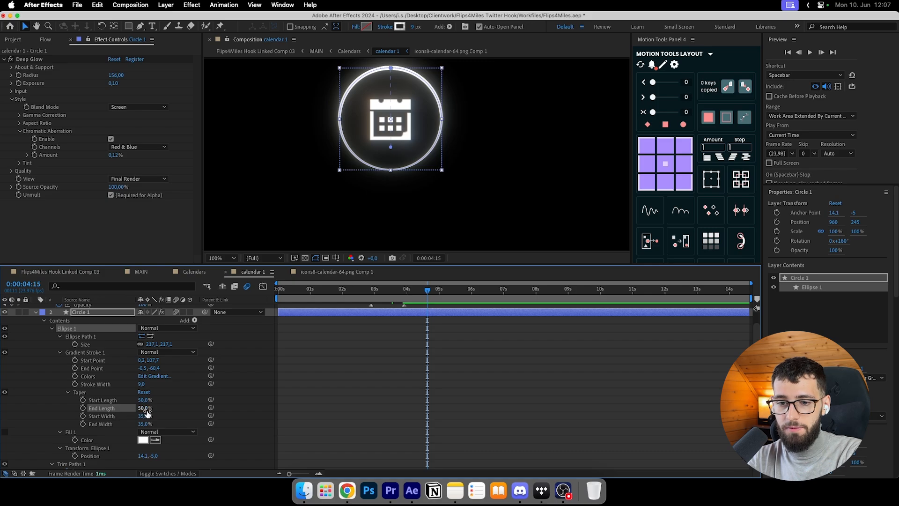
shift+click(114, 417)
click(115, 417)
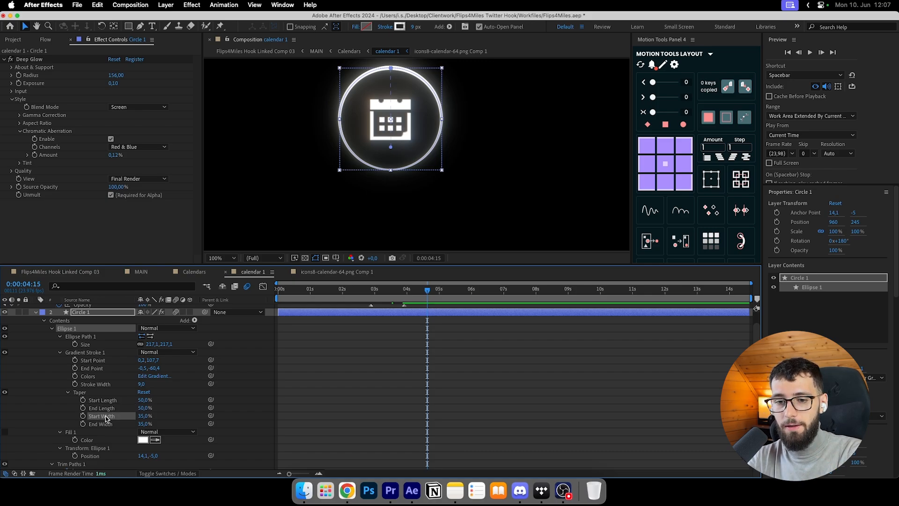
click(142, 416)
click(164, 417)
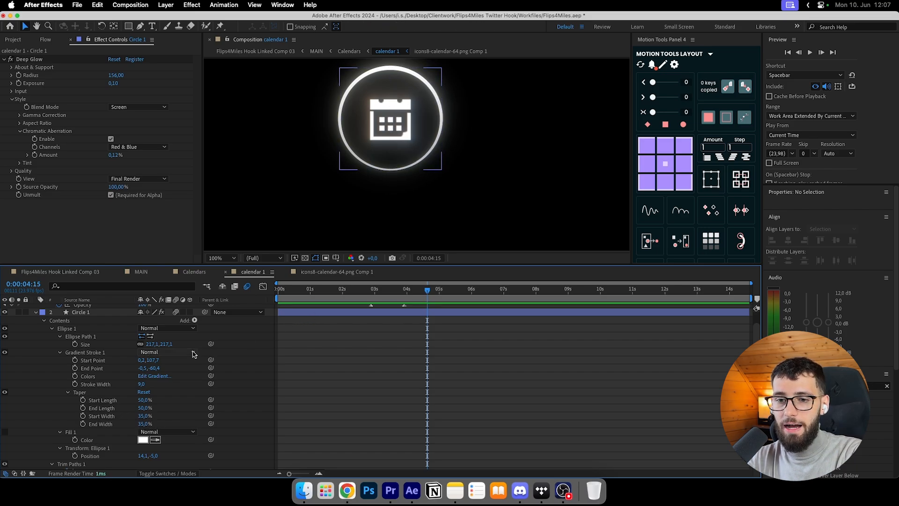
Scrub Circle 1's Trim Paths End animation from its first keyframe up to 0:00:03:23.
scroll(393, 372, down, 4)
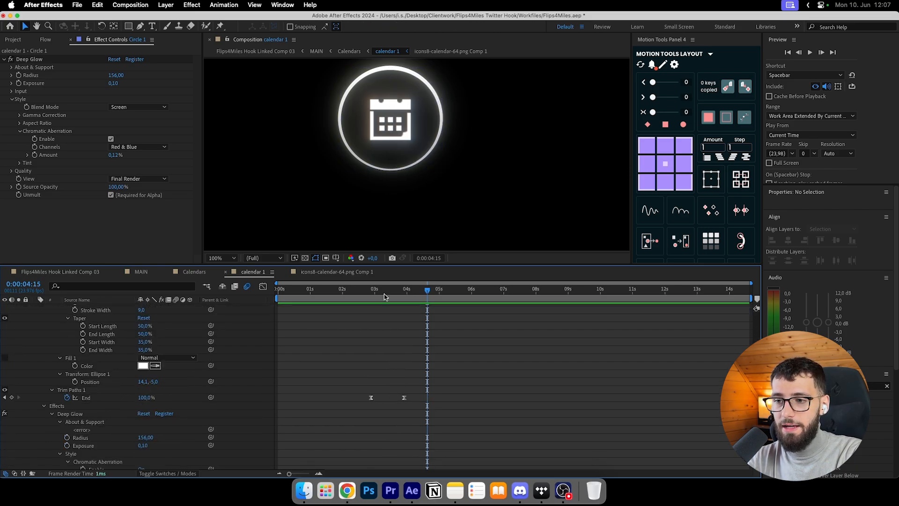
click(373, 293)
drag(373, 293, 406, 298)
scroll(287, 385, up, 4)
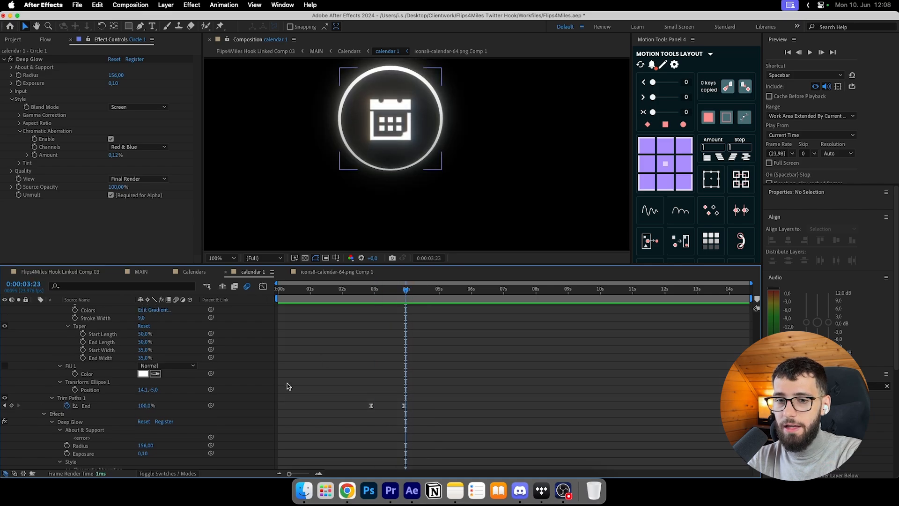
Collapse the Circle 1 layer's properties and select the icons8-calendar-64.png Comp 1 layer.
click(36, 331)
click(84, 309)
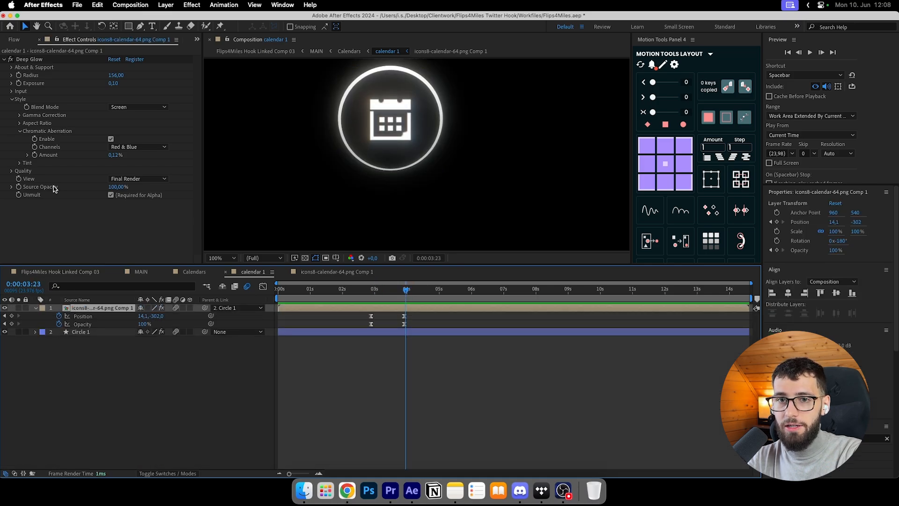
Try the precomp's Deep Glow effect on the nested icons8-calendar-64.png layer by pasting a copy onto it, and undo the paste.
click(42, 60)
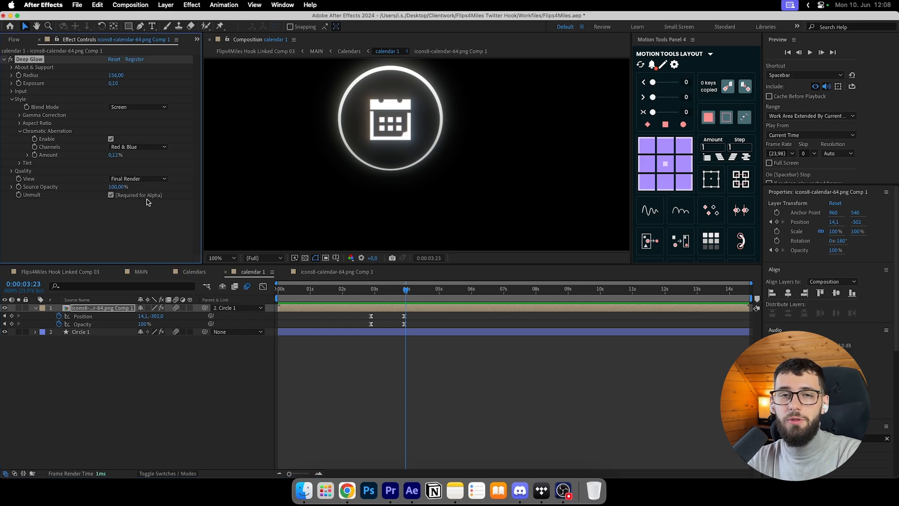
click(108, 307)
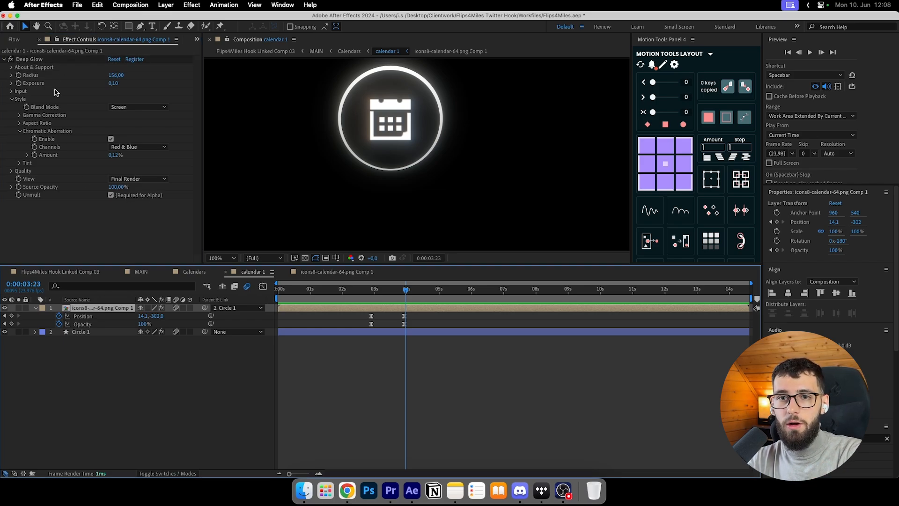
click(42, 59)
double_click(96, 308)
click(94, 309)
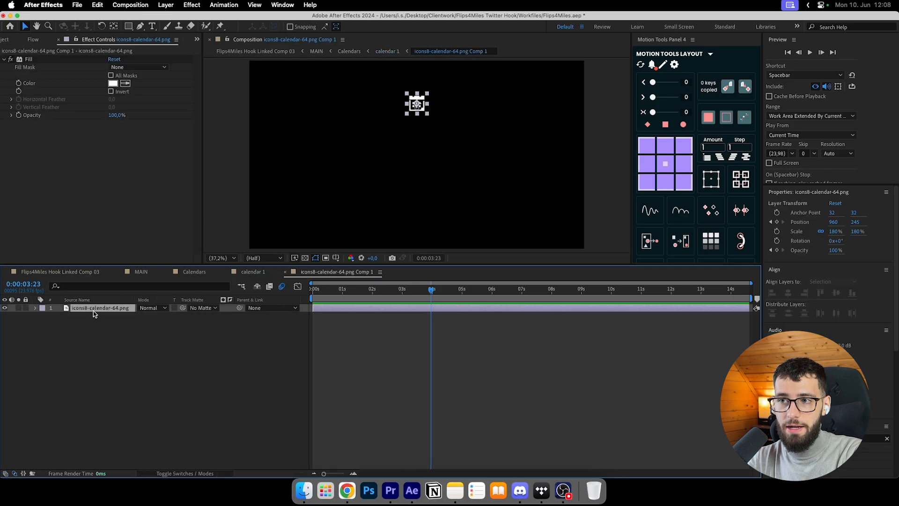
key(super+v)
click(438, 363)
scroll(412, 94, up, 2)
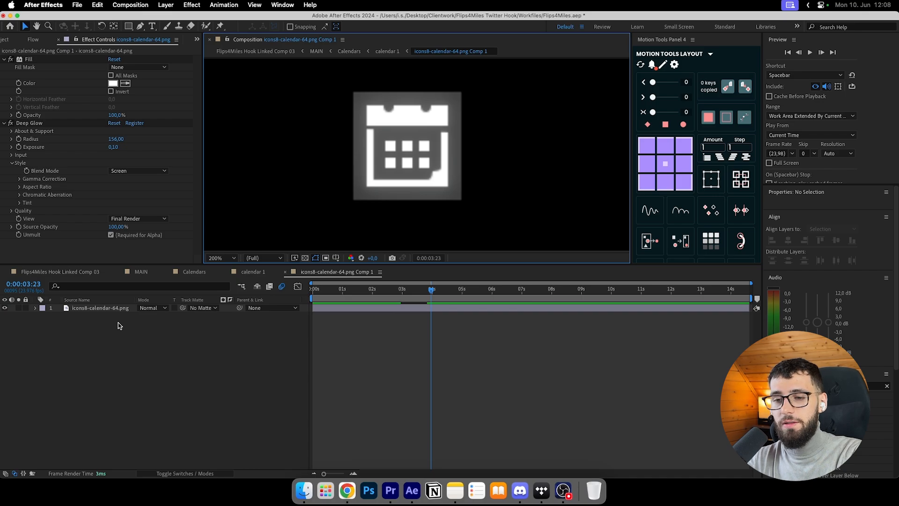
key(super+z)
click(232, 347)
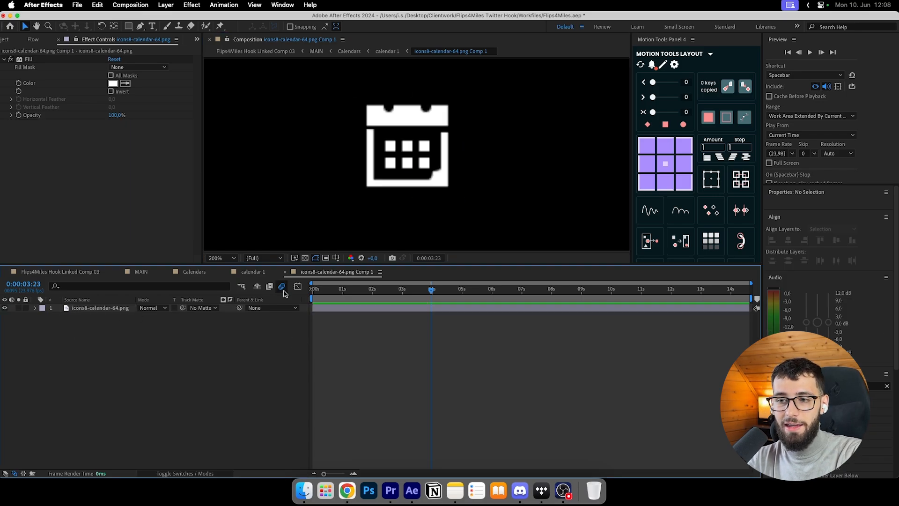
Reveal the icons8-calendar-64.png layer's keyframes and examine its Position and Opacity animation from 0:00:02:23.
key(u)
drag(431, 289, 401, 297)
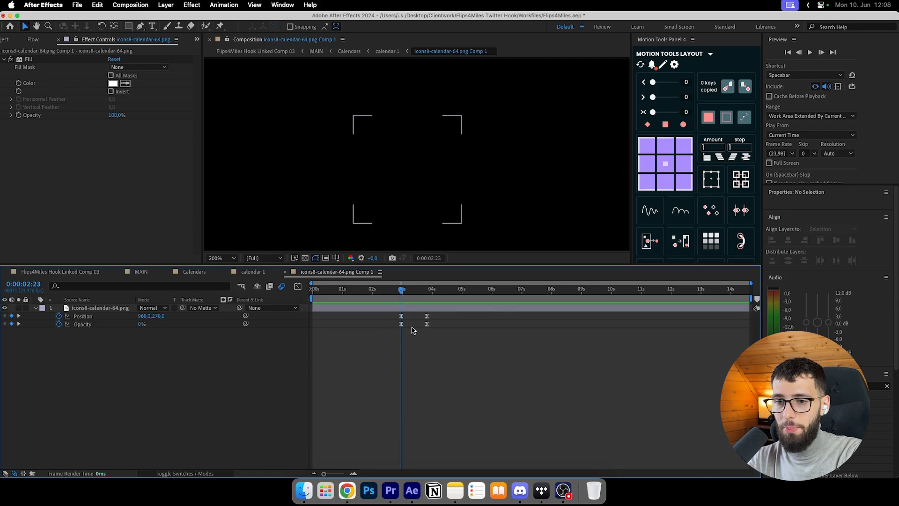
click(414, 315)
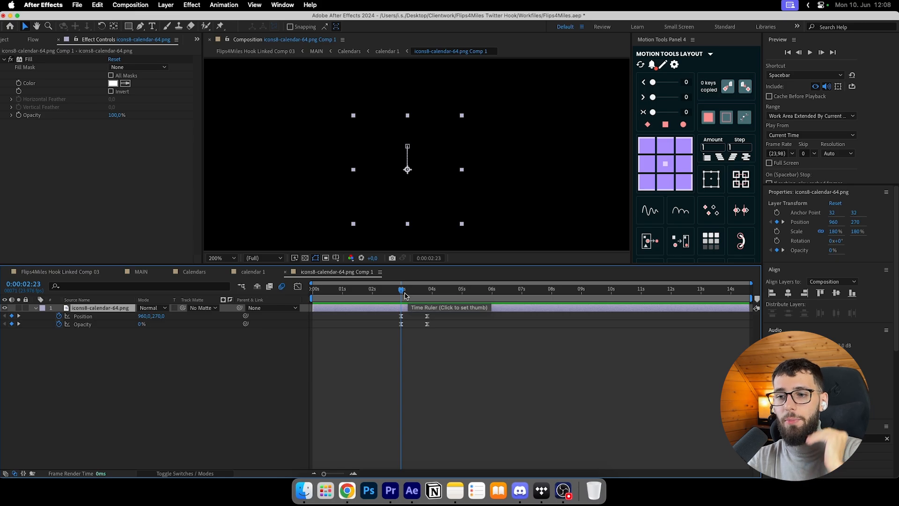
mouse_move(406, 296)
mouse_down()
mouse_move(428, 296)
mouse_move(401, 301)
mouse_move(429, 296)
mouse_move(383, 294)
mouse_move(405, 293)
mouse_up()
click(232, 258)
click(236, 277)
click(438, 366)
Return to the calendar 1 composition, select the icon precomp layer and scrub its animation to 0:00:03:23.
click(246, 274)
click(111, 312)
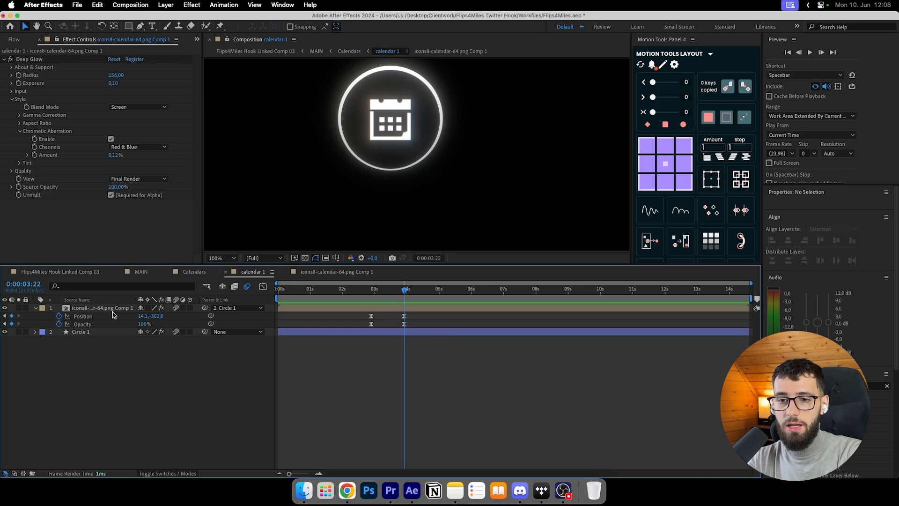
click(113, 308)
drag(384, 289, 406, 295)
scroll(380, 195, down, 1)
click(336, 271)
click(253, 271)
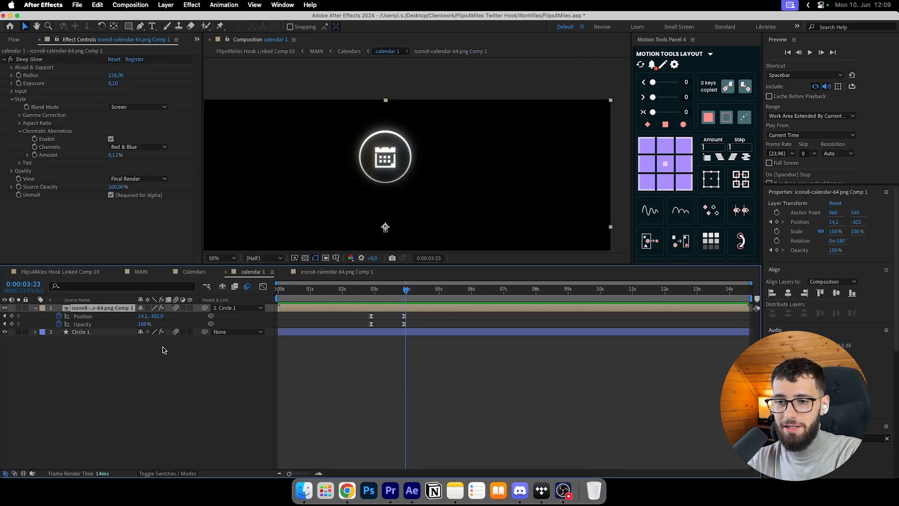
Select the Circle 1 layer and examine its Deep Glow settings with the playhead at 0:00:03:23.
click(89, 333)
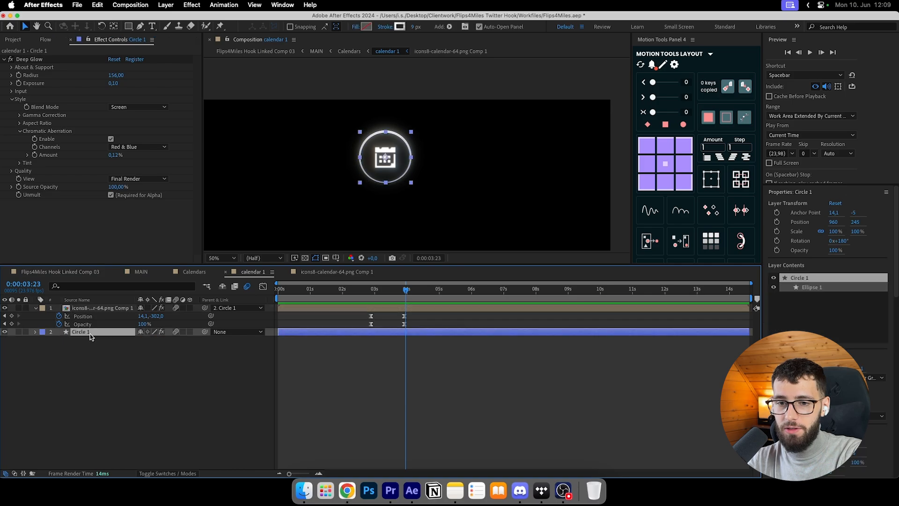
click(316, 379)
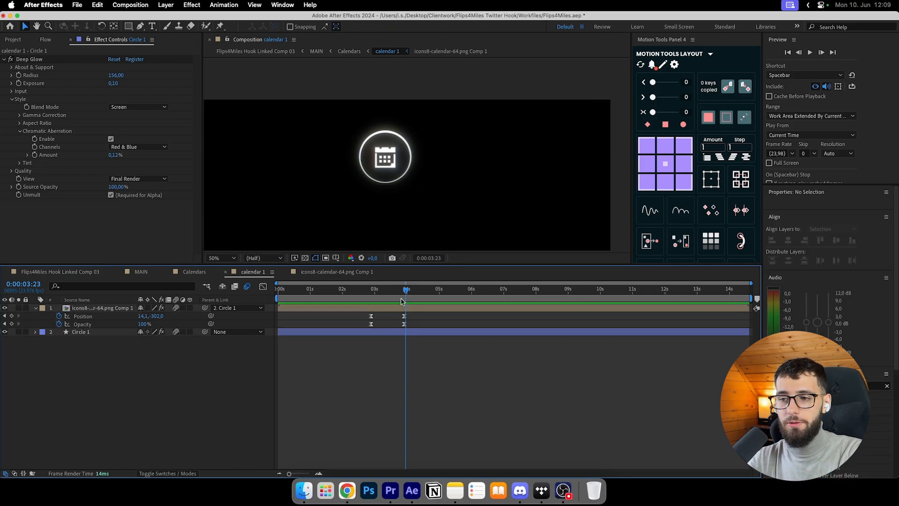
mouse_move(405, 293)
mouse_down()
mouse_move(388, 293)
mouse_move(406, 294)
mouse_up()
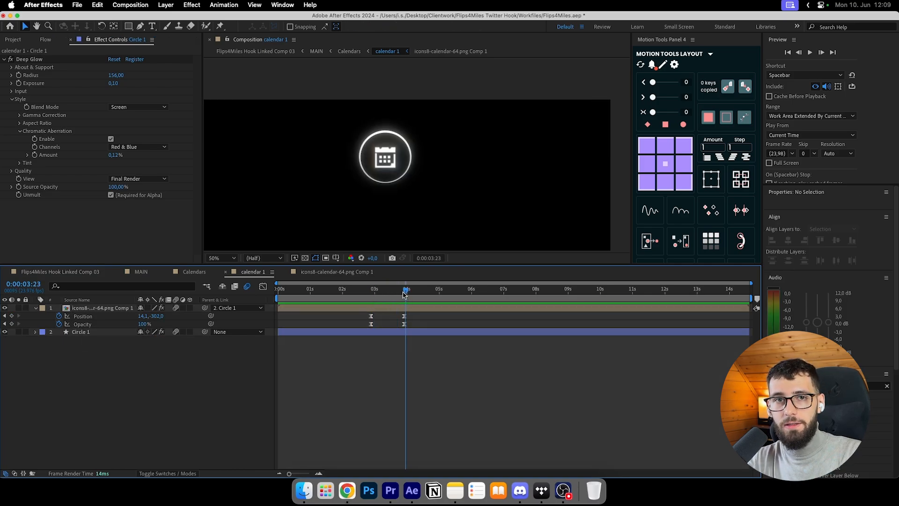
click(402, 293)
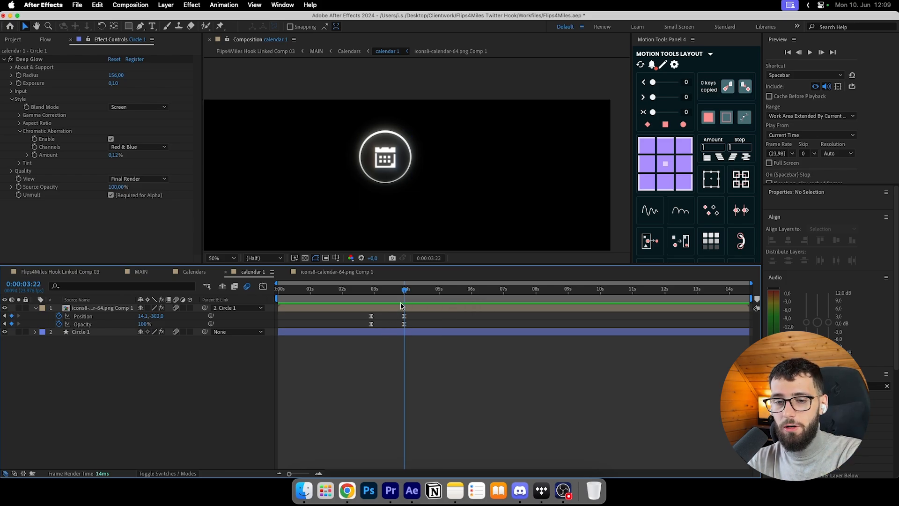
mouse_move(405, 294)
mouse_down()
mouse_move(371, 298)
mouse_move(407, 298)
mouse_up()
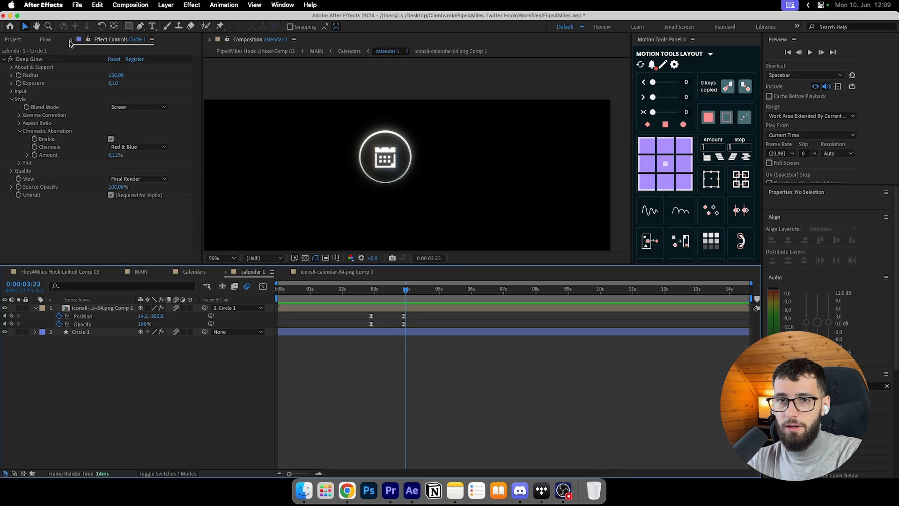
click(50, 53)
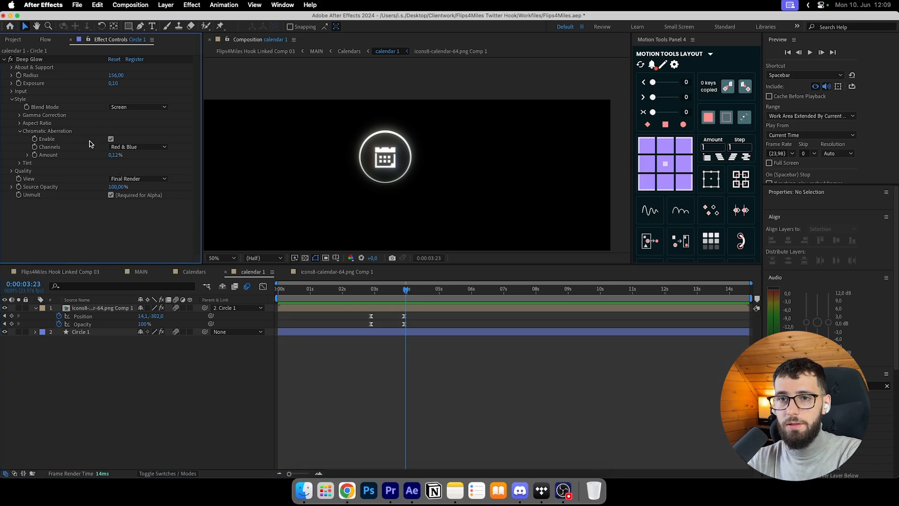
click(430, 386)
Open the Calendars composition and check its stack of duplicated calendar 1 layers.
click(210, 271)
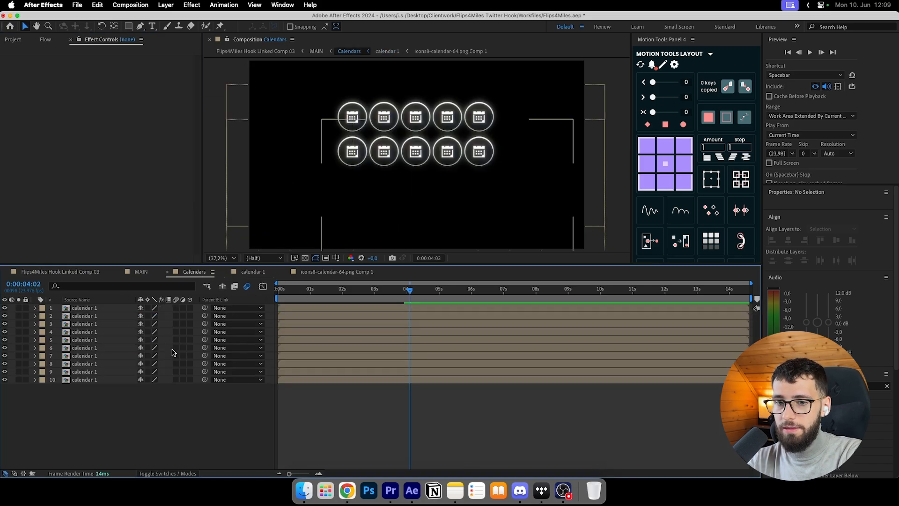
key(super+s)
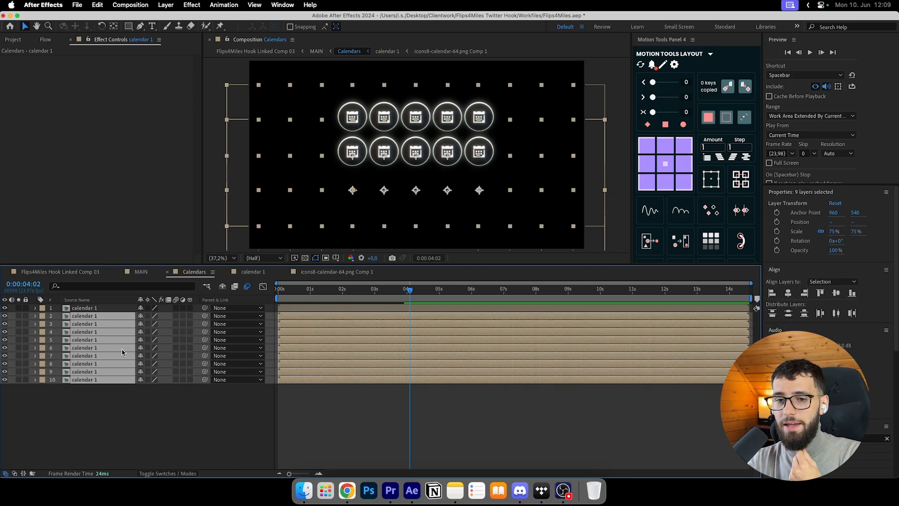
click(110, 412)
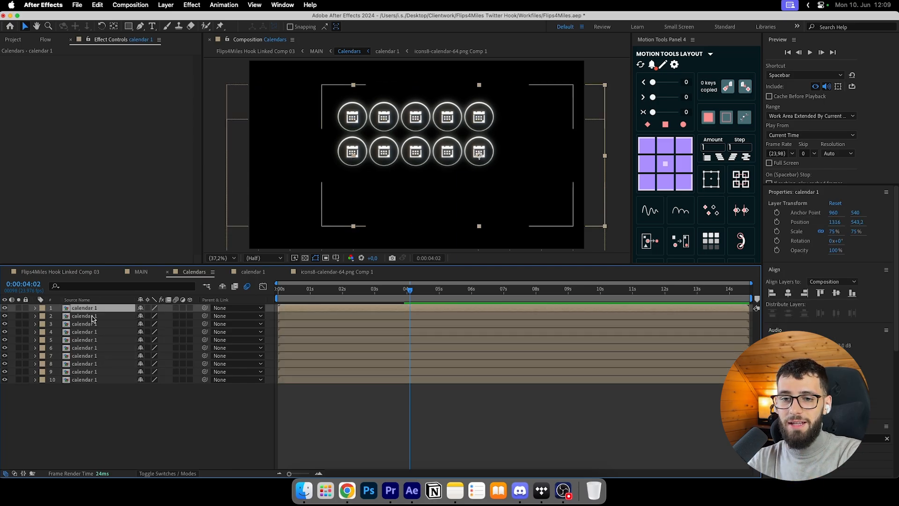
Try motion blur on all ten calendar 1 layers and switch it back off.
drag(175, 308, 176, 380)
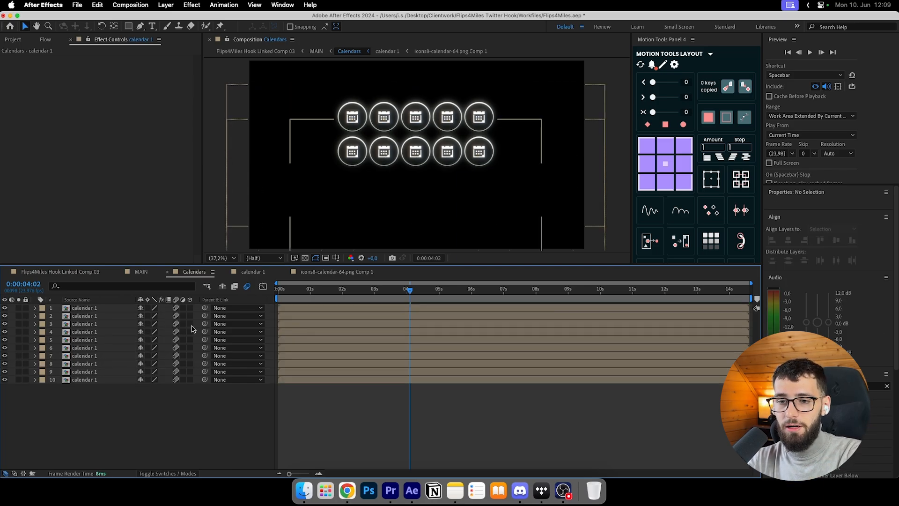
drag(176, 308, 176, 380)
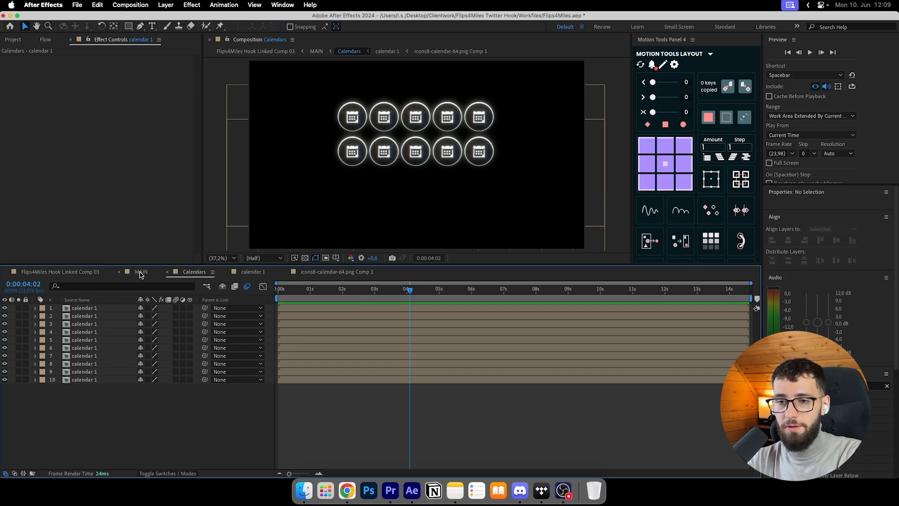
Switch to the MAIN composition.
click(141, 271)
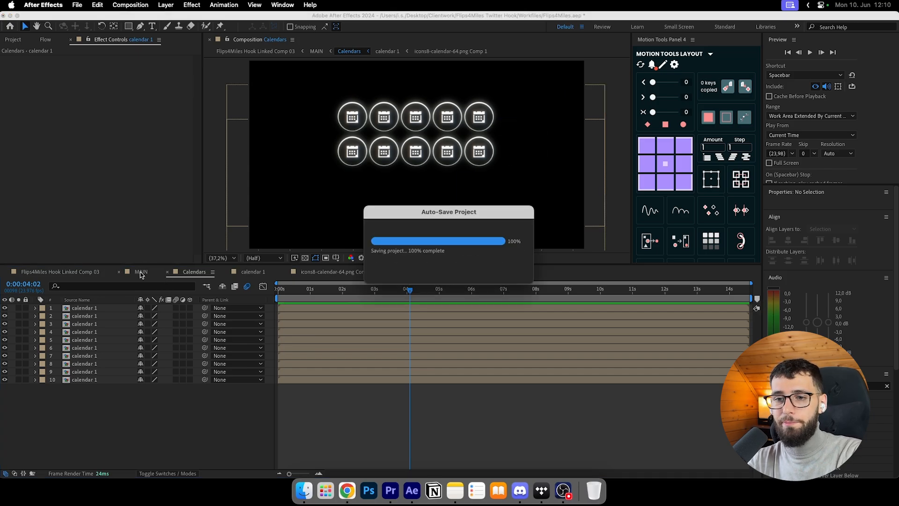
Go from the MAIN composition to icons8-calendar-64.png Comp 1 and view the calendar icon layer's position and opacity keyframes.
click(185, 474)
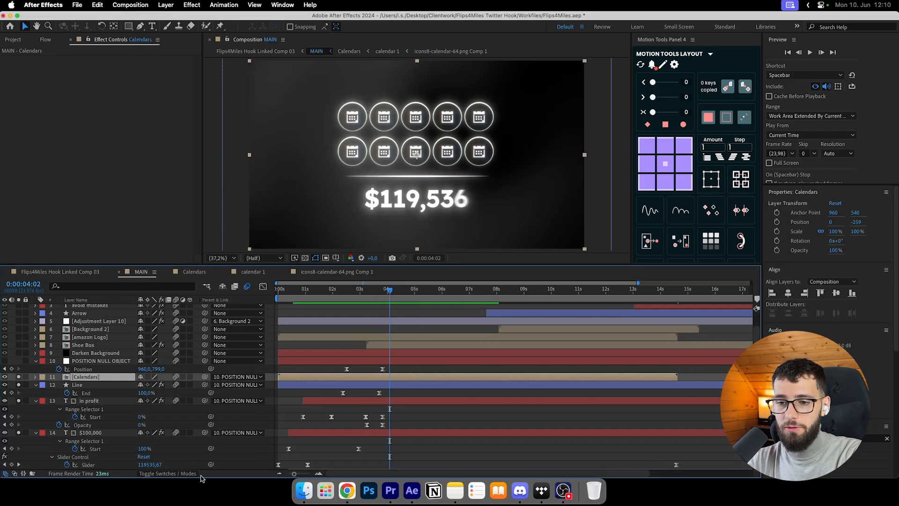
click(168, 473)
click(337, 271)
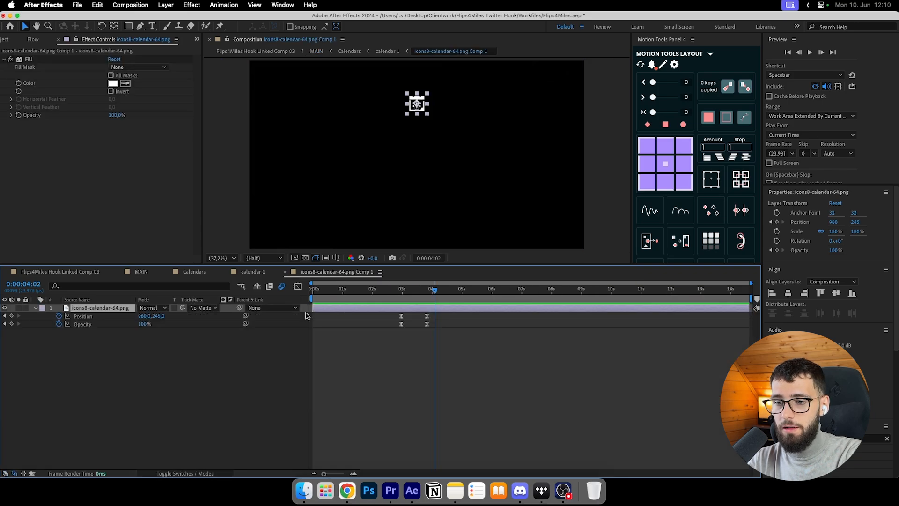
click(206, 474)
click(169, 473)
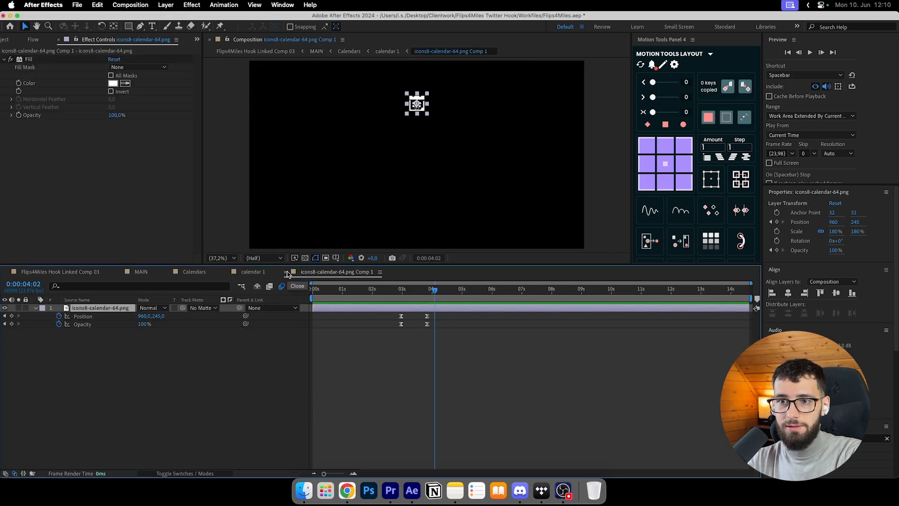
Switch the calendar icon's white Fill effect off and back on to compare it with the original icon.
click(42, 59)
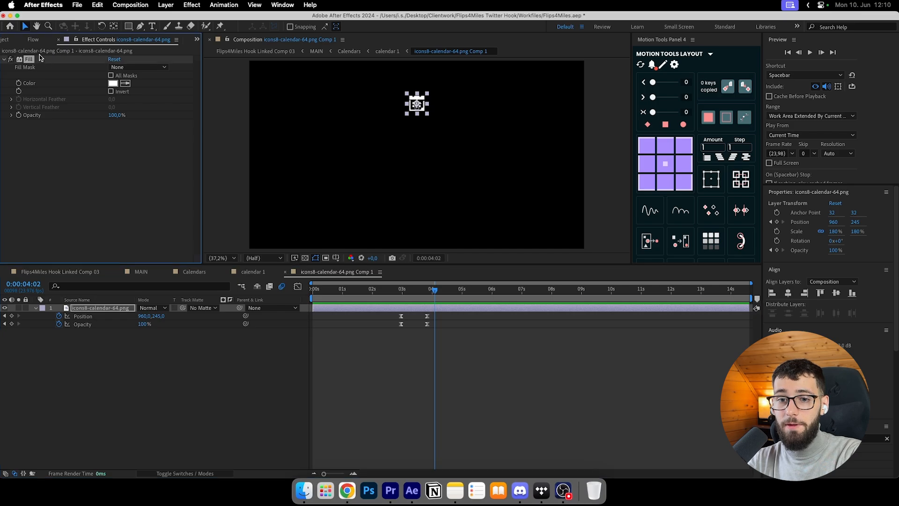
click(10, 59)
scroll(421, 99, up, 3)
drag(422, 97, 398, 121)
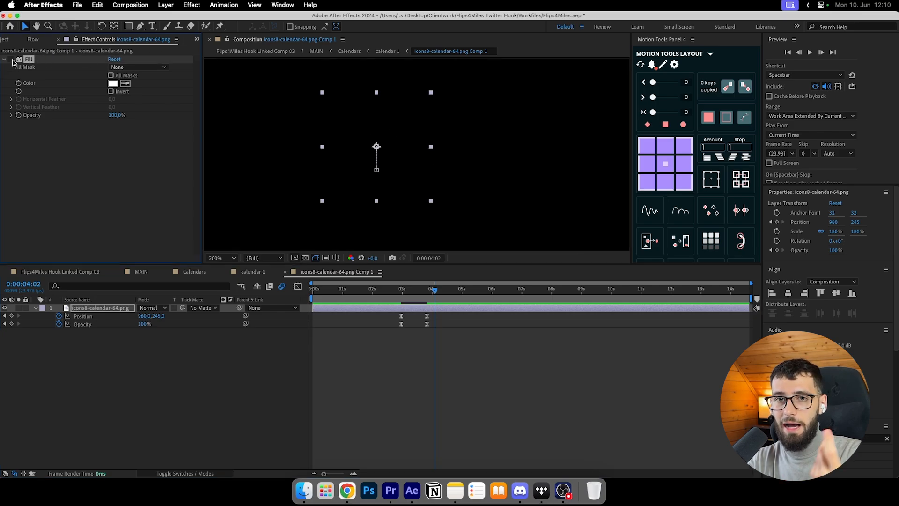
click(11, 60)
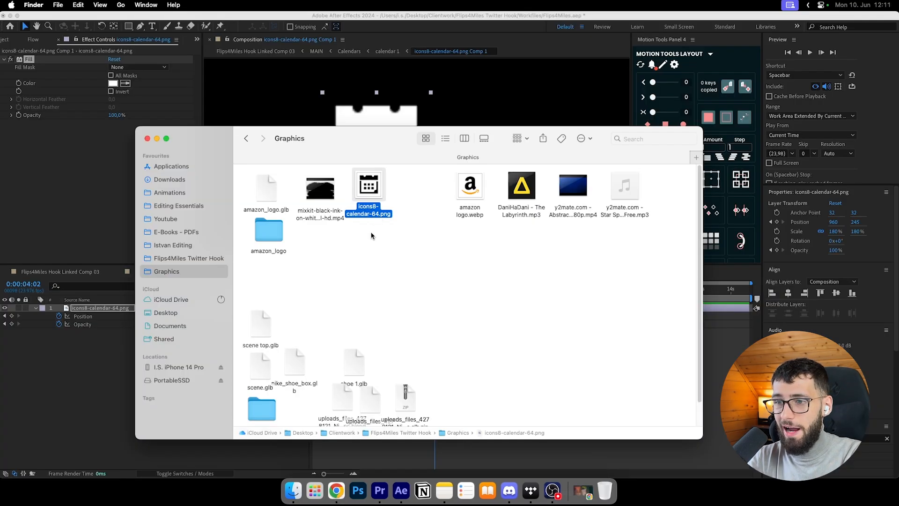
View the source file icons8-calendar-64.png in the Graphics folder, and return to After Effects with the icon layer deselected.
click(371, 235)
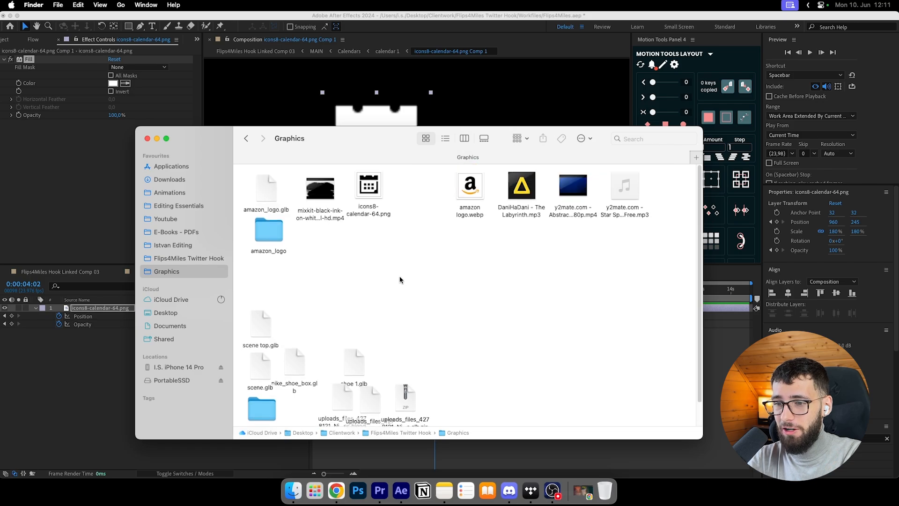
click(100, 355)
click(403, 376)
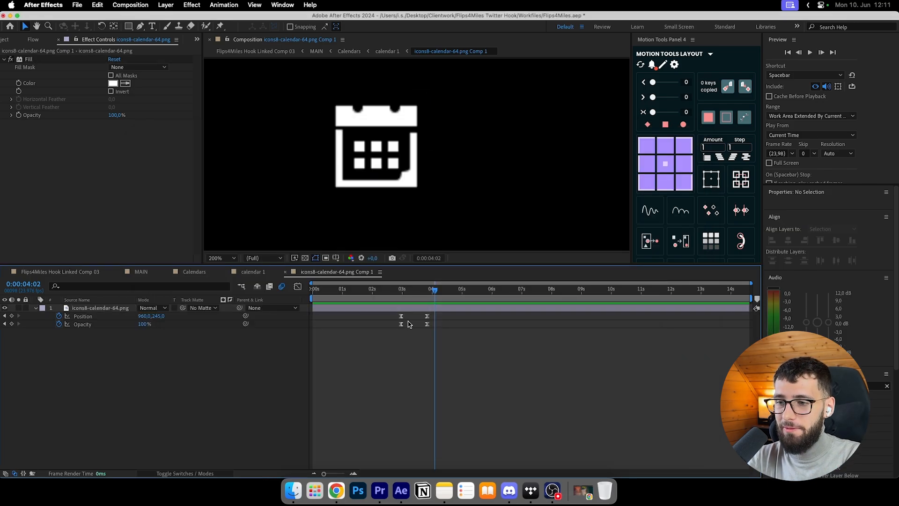
Set the composition viewer to Half resolution and fit the whole frame in view.
click(247, 259)
click(244, 267)
click(231, 258)
click(234, 277)
click(389, 343)
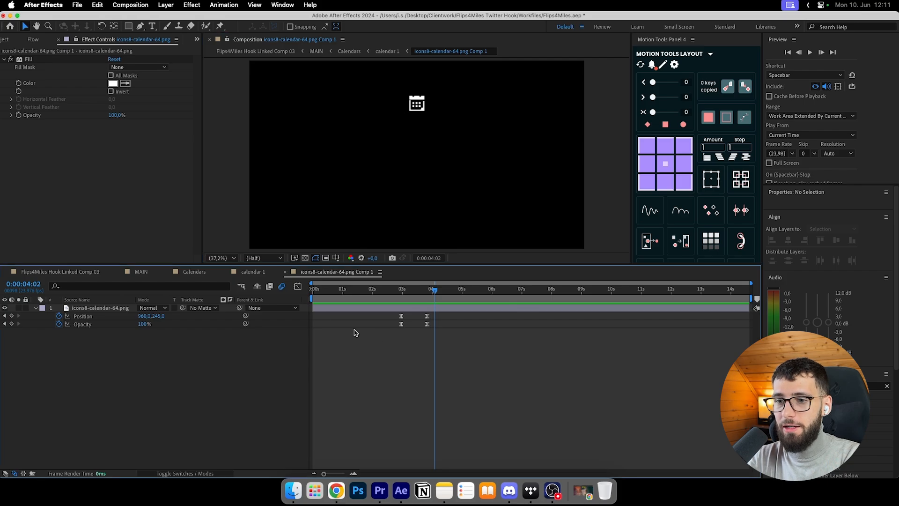
Scrub through the icon animation and inspect the Deep Glow effect on the nested icon layer in the calendar 1 composition.
drag(406, 291, 443, 291)
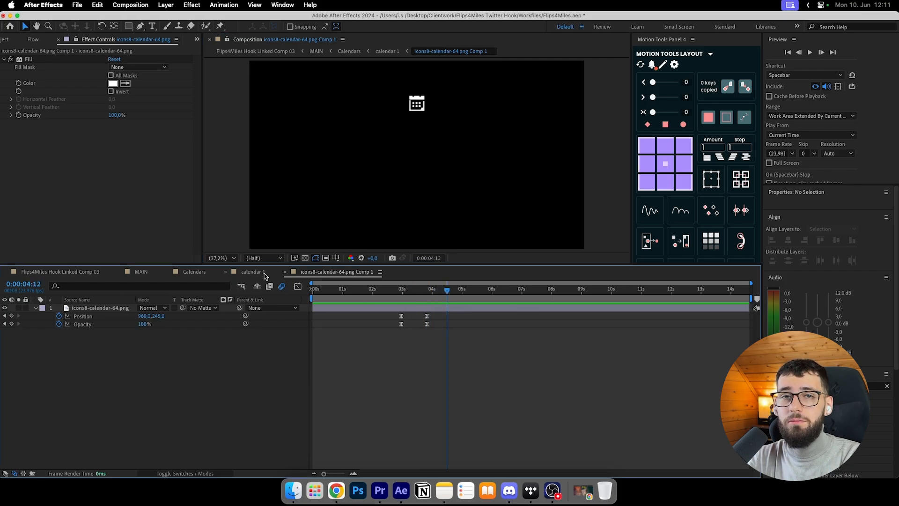
click(253, 272)
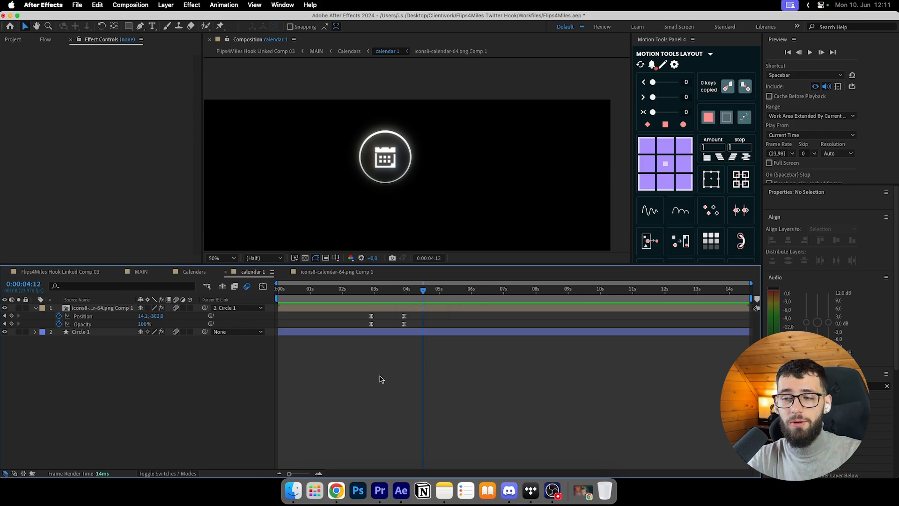
click(335, 308)
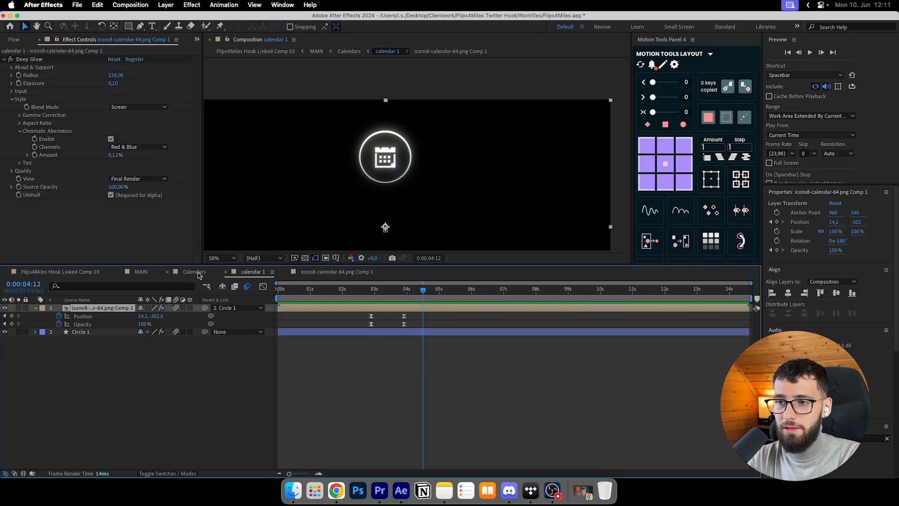
Close the timelines of the calendar 1, icons8-calendar-64.png Comp 1 and Calendars compositions to return to MAIN.
click(194, 273)
click(226, 272)
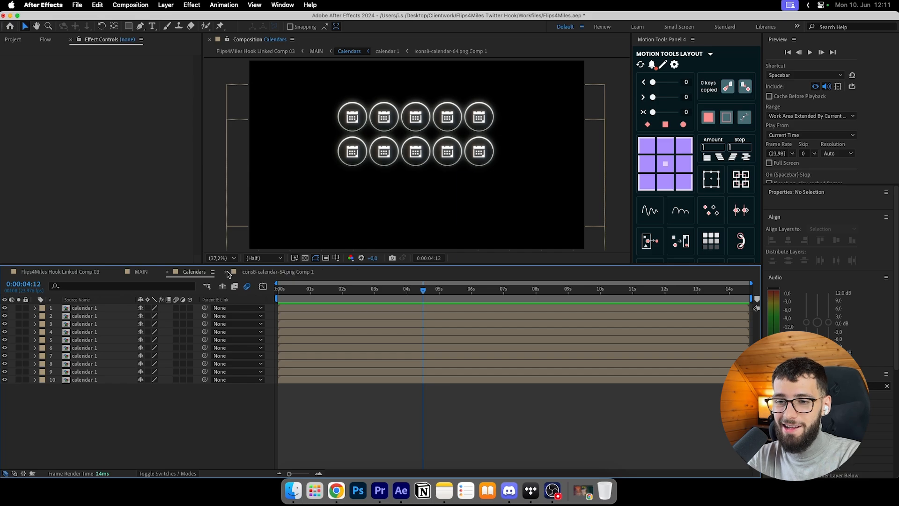
click(226, 272)
click(167, 272)
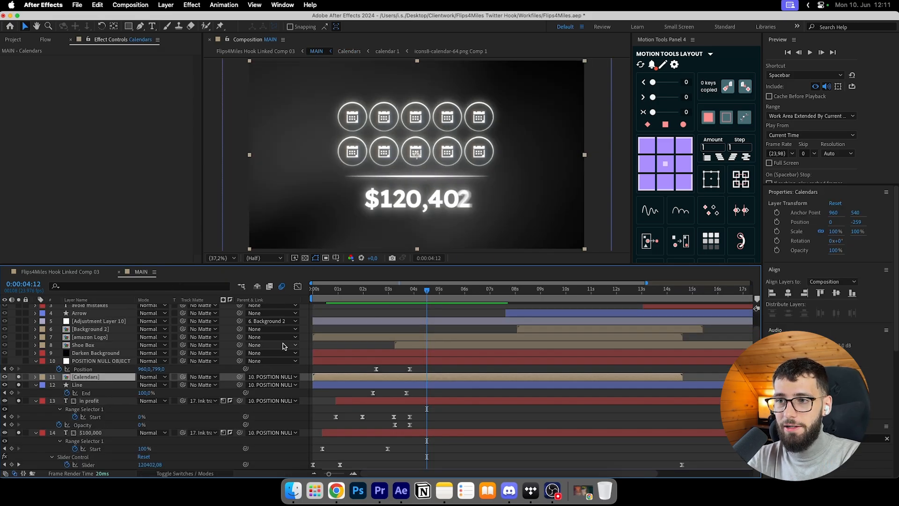
Open the Calendars precomposition from its layer in MAIN.
click(83, 370)
click(86, 377)
double_click(117, 377)
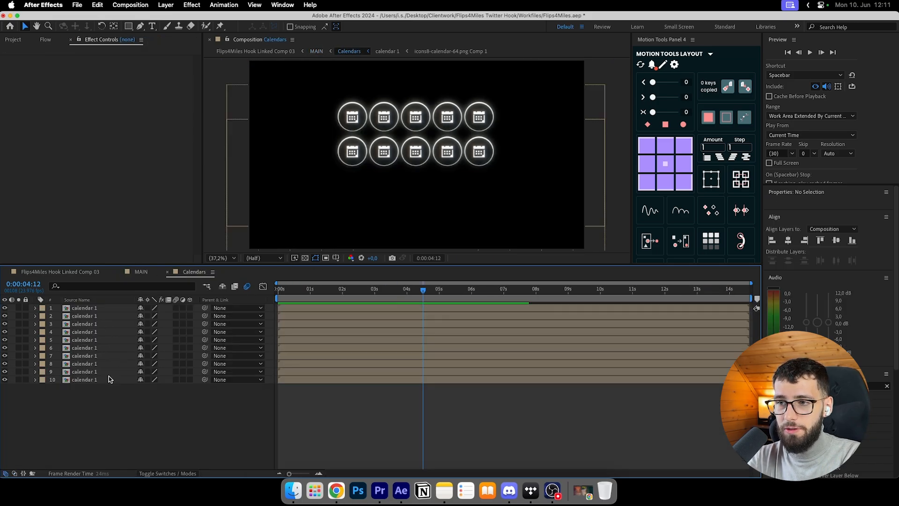
Try staggering all ten calendar 1 layers in time from the lowest layer upward, using amount 1 and step 1.
click(363, 307)
drag(287, 289, 387, 294)
shift+click(322, 380)
key(super+shift+a)
click(389, 307)
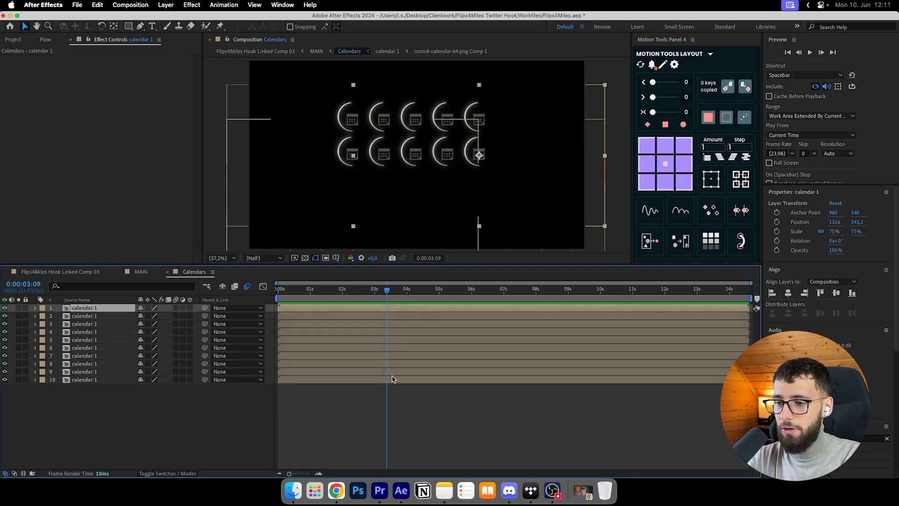
shift+click(394, 378)
click(734, 161)
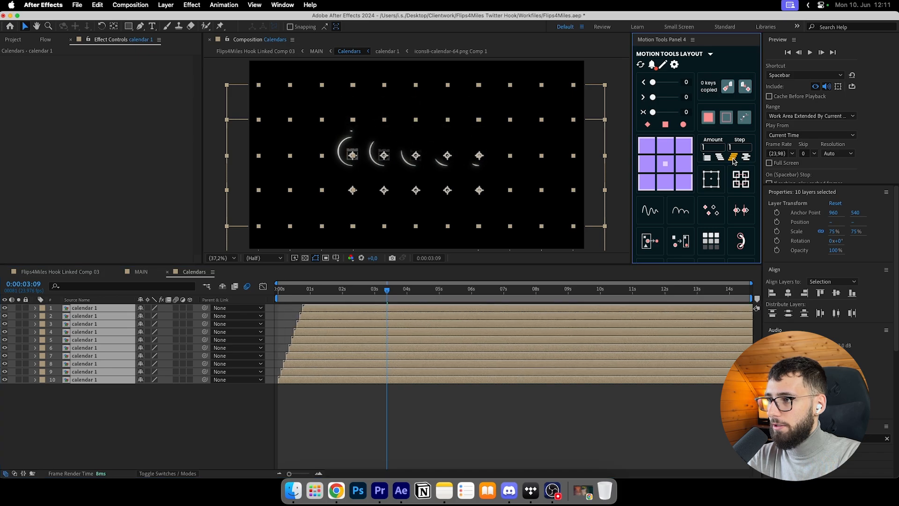
Play a preview of the staggered calendar icons building up one after another.
click(403, 392)
key(space)
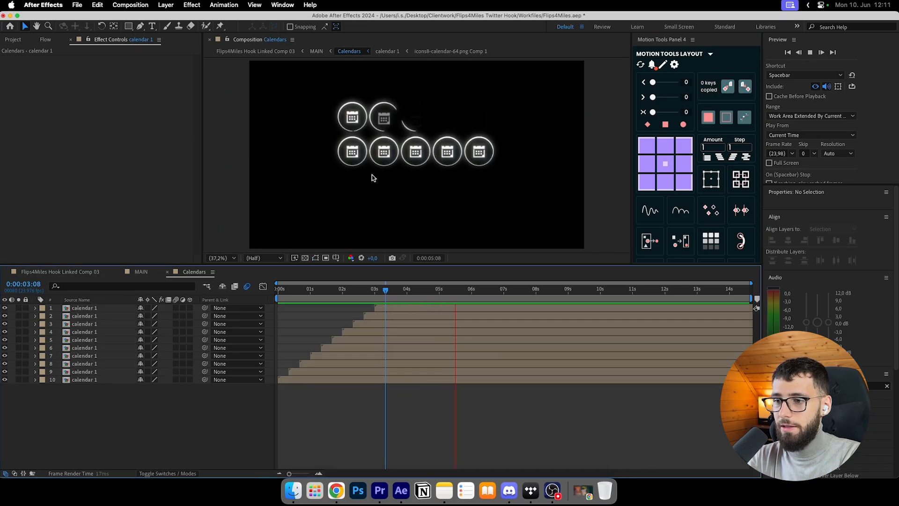
key(space)
Undo the latest time offsets applied to the ten calendar layers.
key(super+z)
key(super+z)
key(super+z)
key(super+z)
key(super+z)
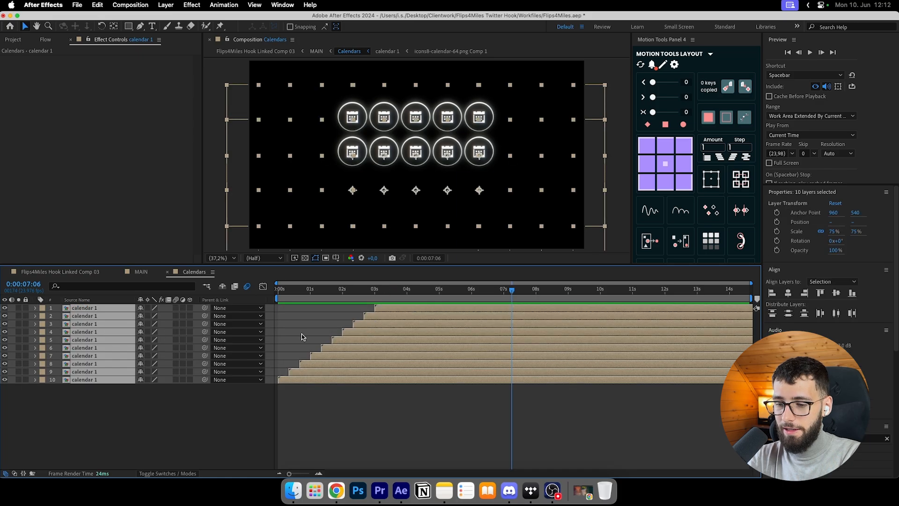
Preview the Calendars composition again with the tighter stagger between the calendar layers.
click(330, 298)
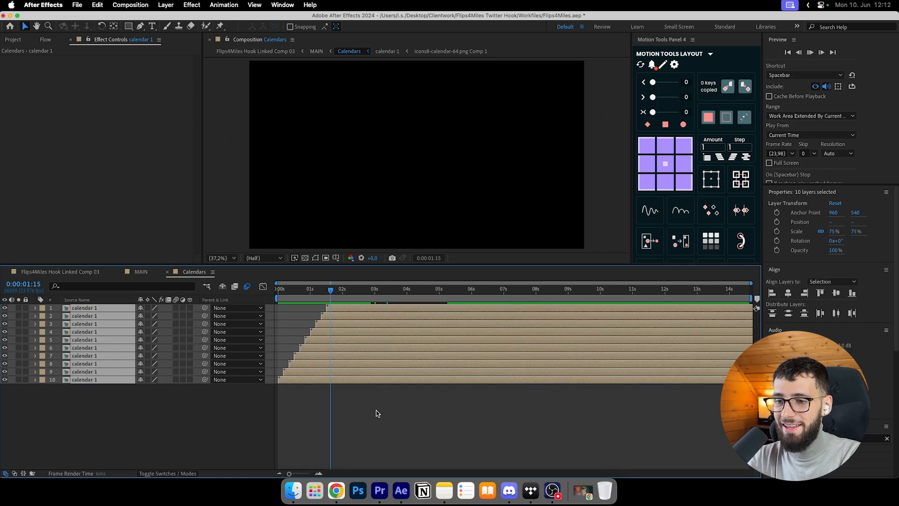
click(375, 417)
key(space)
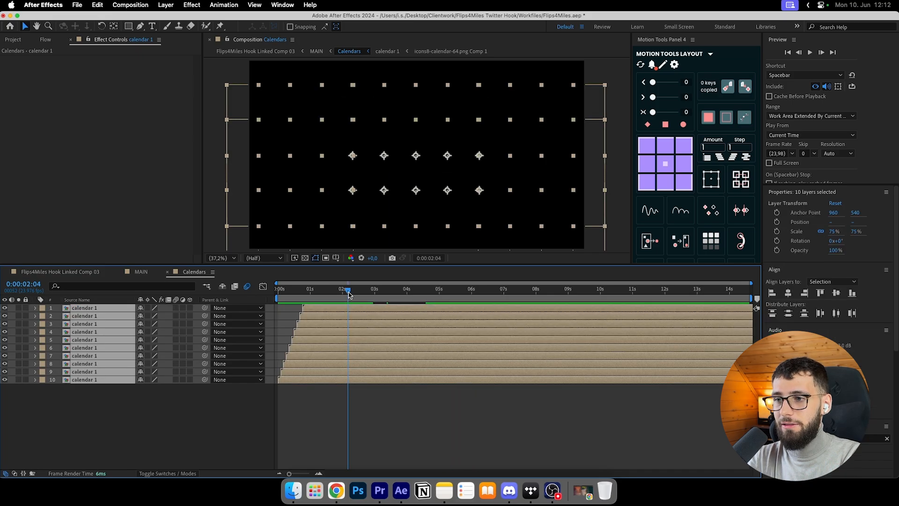
click(367, 452)
key(space)
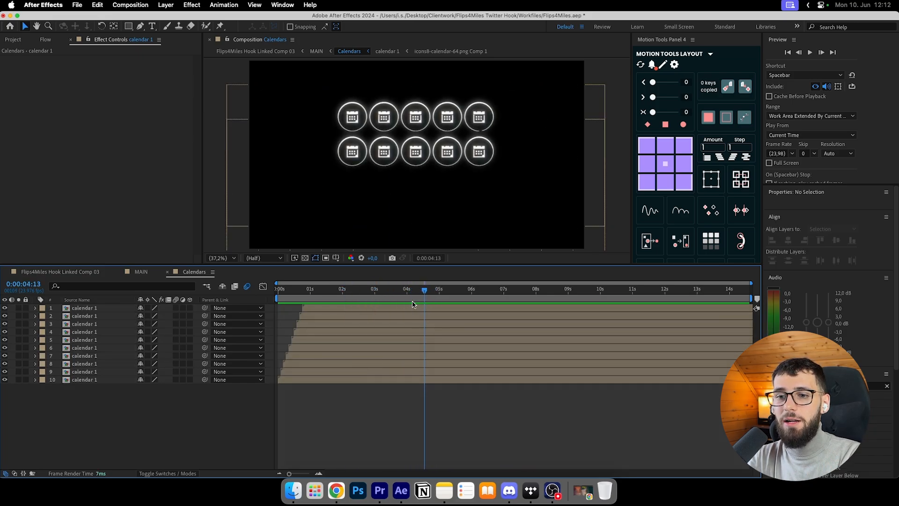
Scrub MAIN to 0:00:03:17, compare it with the Calendars composition, and close the Calendars timeline.
click(140, 274)
drag(428, 291, 407, 283)
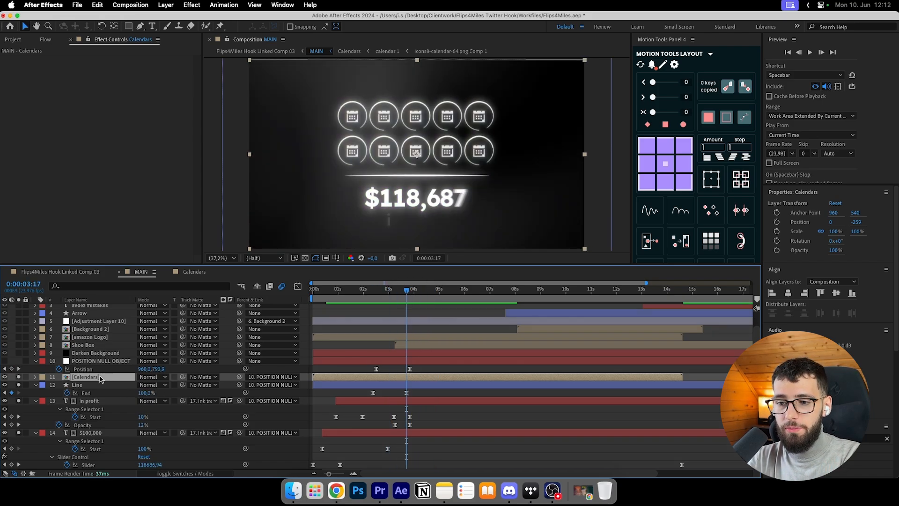
click(196, 272)
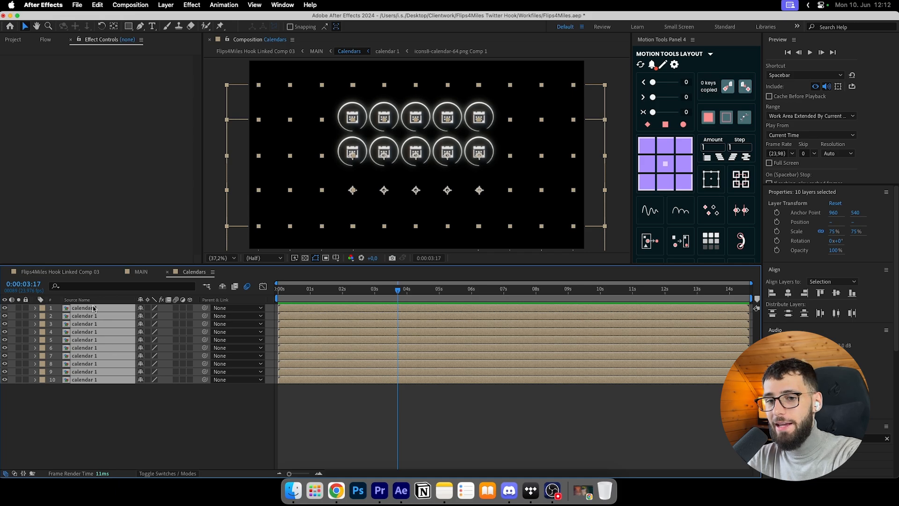
click(141, 272)
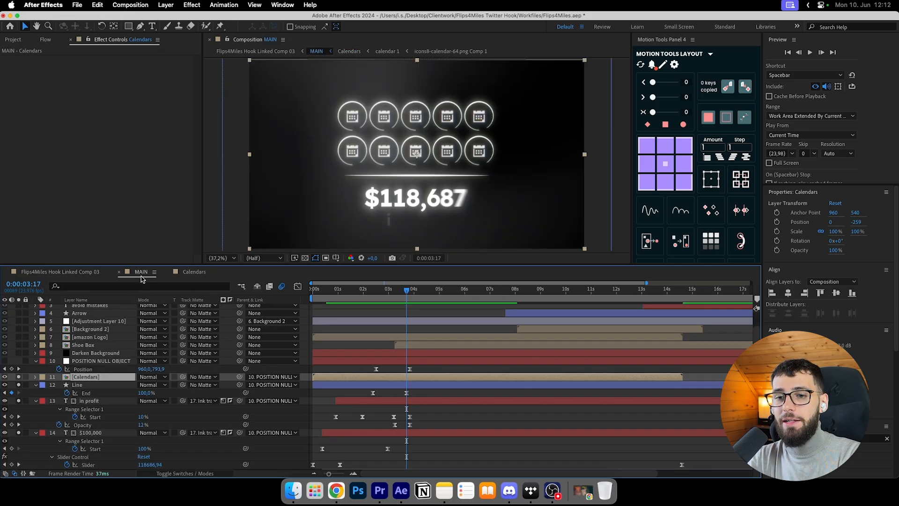
click(168, 272)
Look through the MAIN layer stack, selecting the Shoe Box and POSITION NULL OBJECT layers to inspect them.
scroll(73, 365, up, 2)
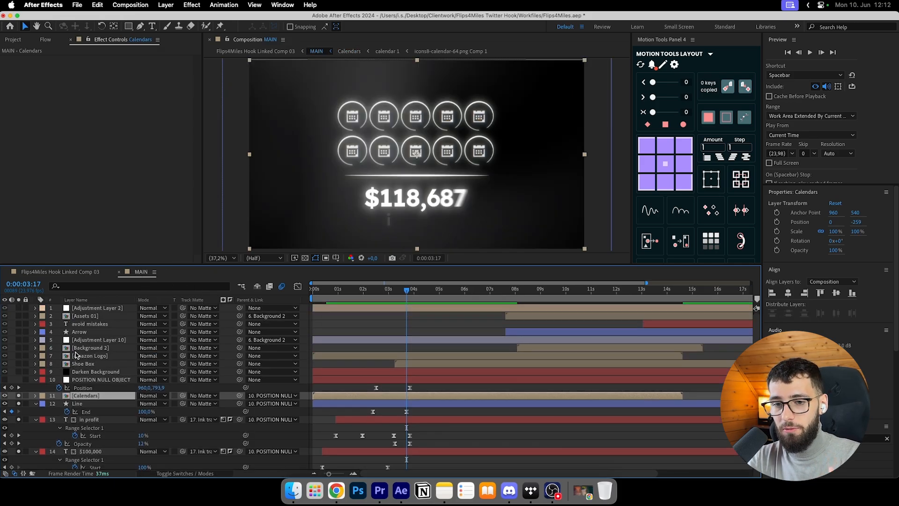
scroll(87, 374, down, 2)
scroll(89, 374, up, 2)
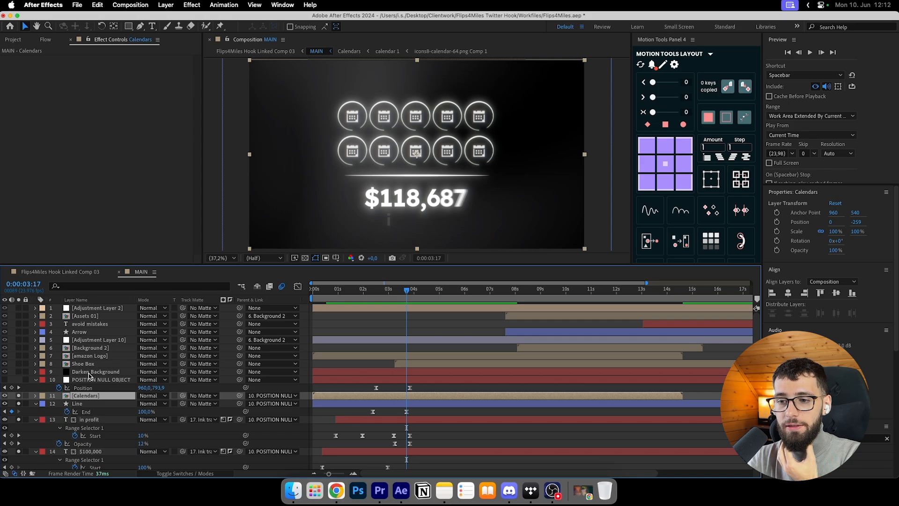
click(89, 364)
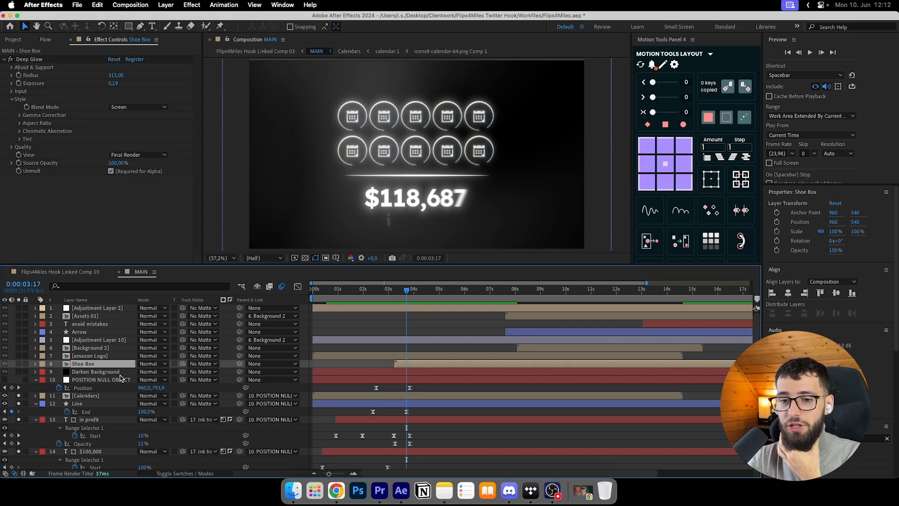
click(88, 380)
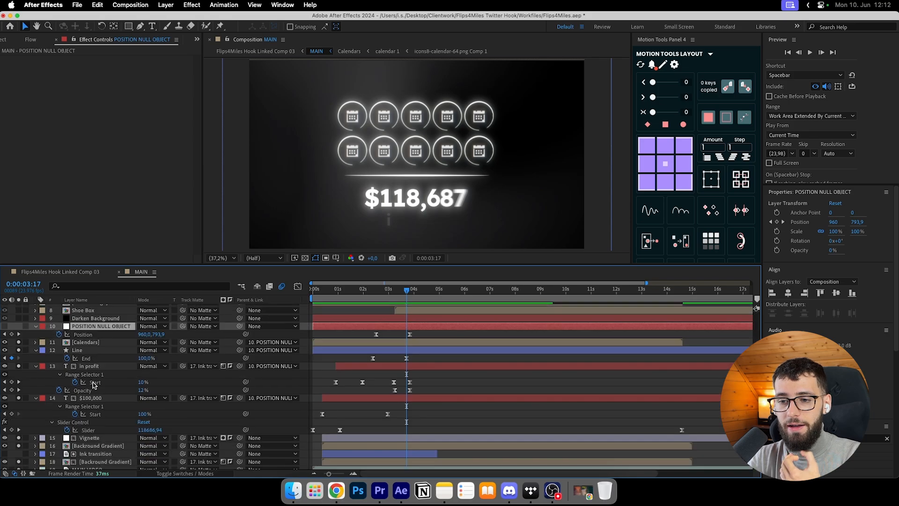
Collapse the keyframe properties of the Line, in profit and $100,000 layers in MAIN.
scroll(89, 384, down, 3)
click(87, 345)
click(36, 353)
click(37, 361)
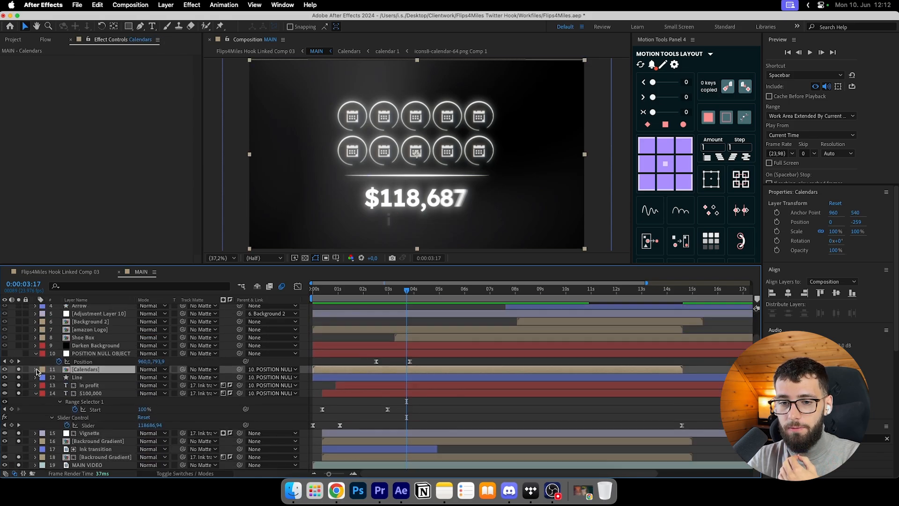
click(36, 393)
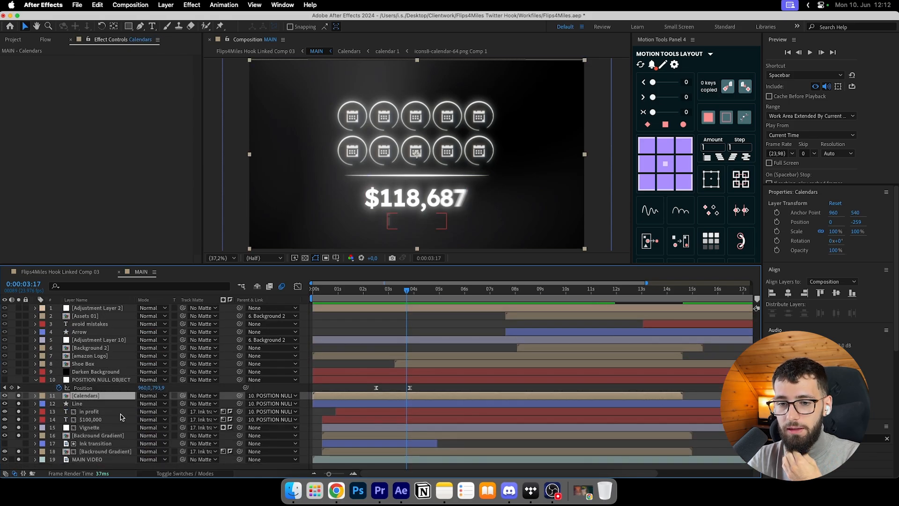
Select the $100,000, POSITION NULL OBJECT and Background Gradient layers in turn to point out their roles.
click(96, 420)
click(94, 380)
click(85, 435)
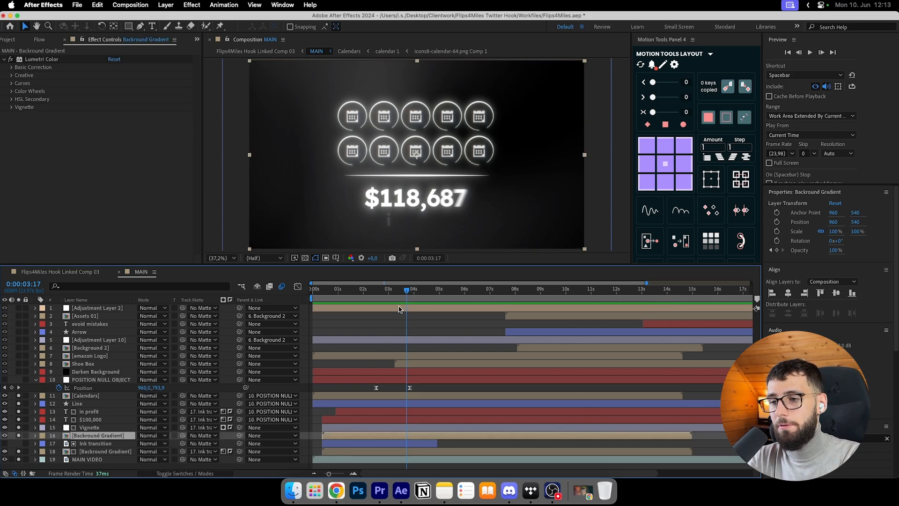
Scrub MAIN with amazon Logo, Shoe Box and Darken Background soloed, and examine the Darken Background layer's opacity animation.
mouse_move(406, 290)
mouse_down()
mouse_move(468, 290)
mouse_move(390, 290)
mouse_up()
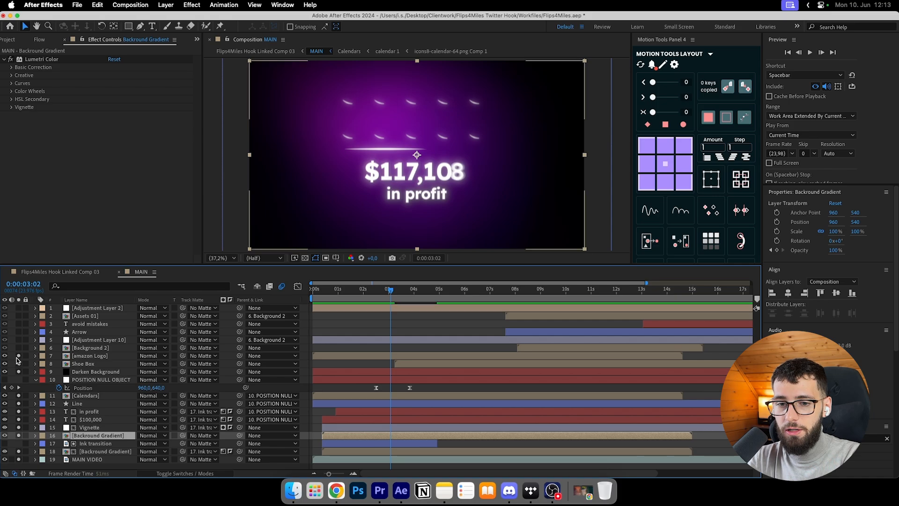
click(410, 290)
mouse_move(410, 290)
mouse_down()
mouse_move(431, 290)
mouse_move(403, 290)
mouse_up()
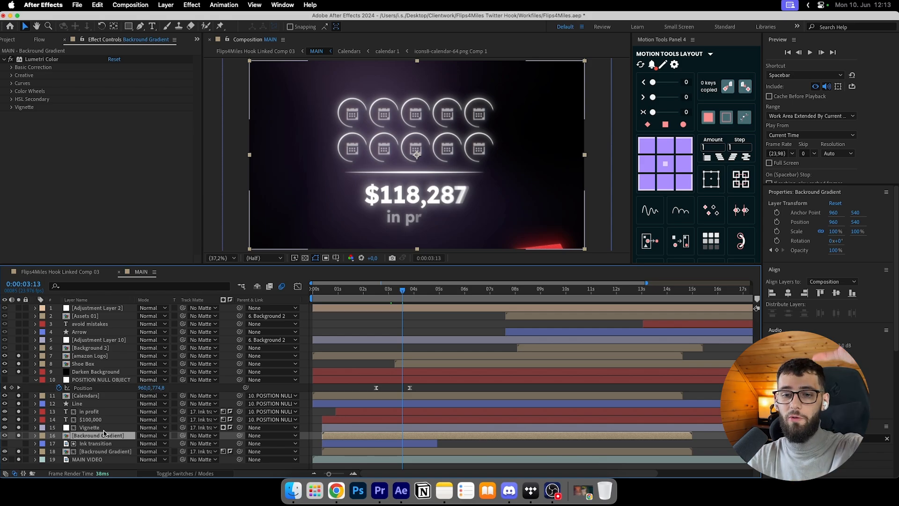
click(384, 380)
drag(391, 292, 410, 295)
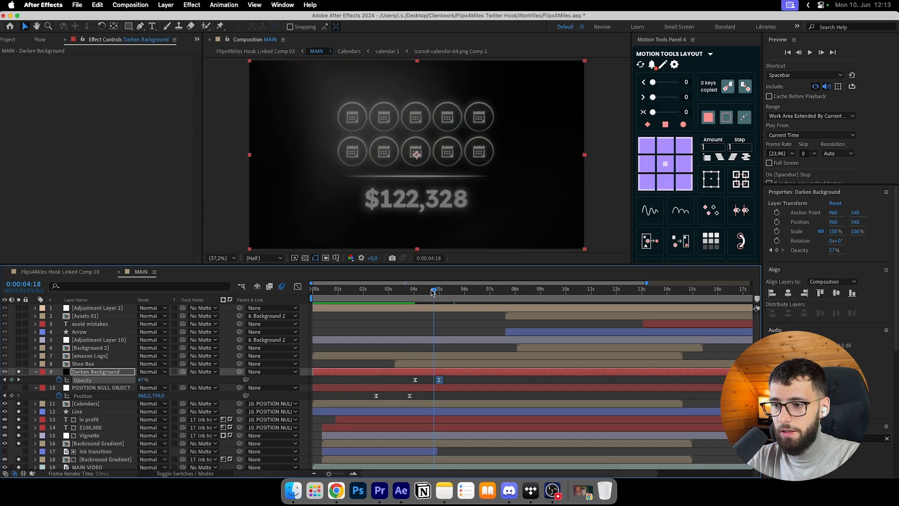
Solo the Shoe Box layer in MAIN and scrub between about 4 and 5 seconds to view it over the darkening background.
drag(436, 295, 457, 294)
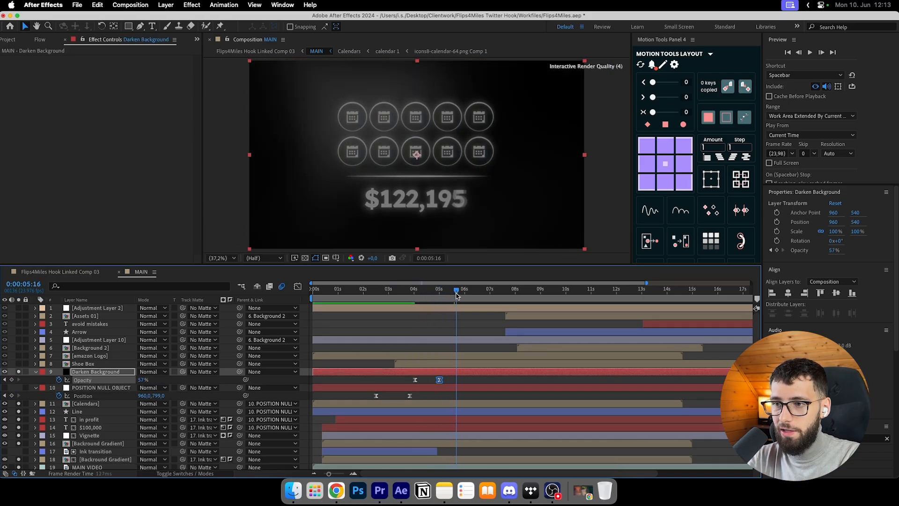
click(19, 364)
drag(454, 295, 416, 293)
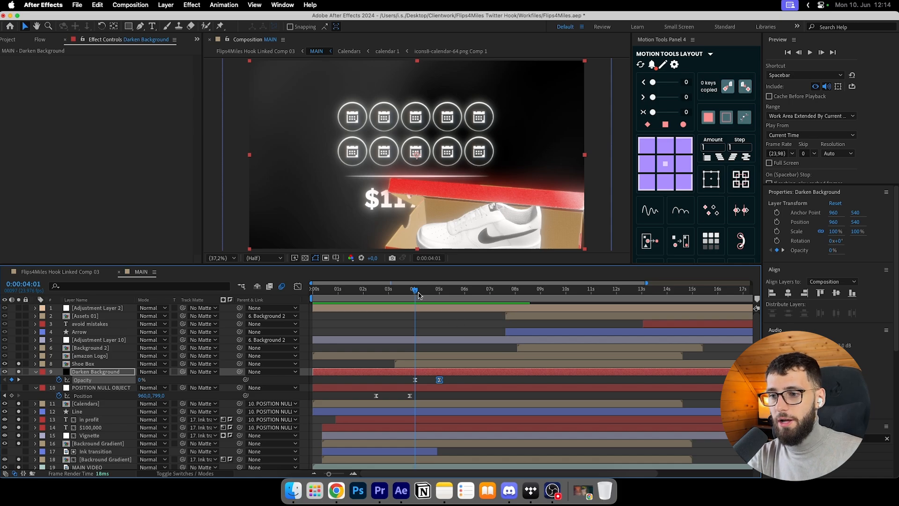
drag(418, 294, 444, 297)
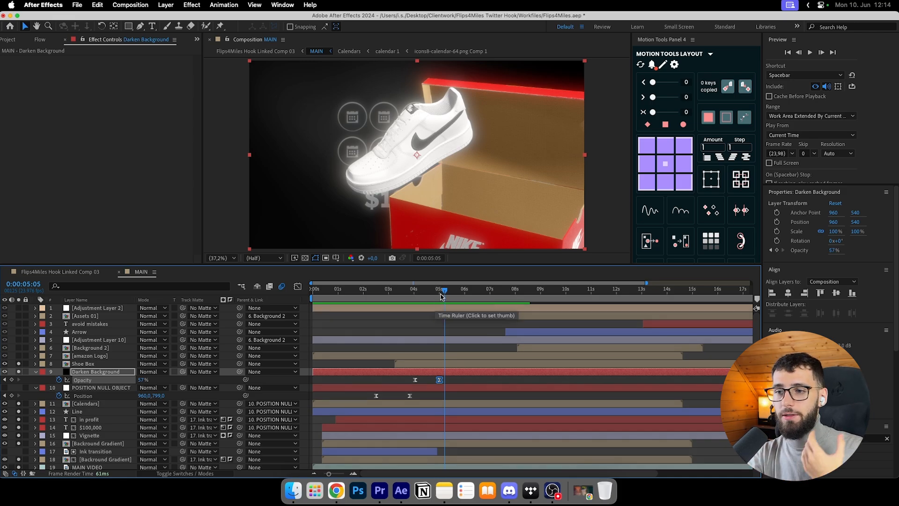
Compare the Shoe Box layer with its Deep Glow effect disabled and enabled, and scrub back to the box's entrance.
click(447, 363)
click(11, 60)
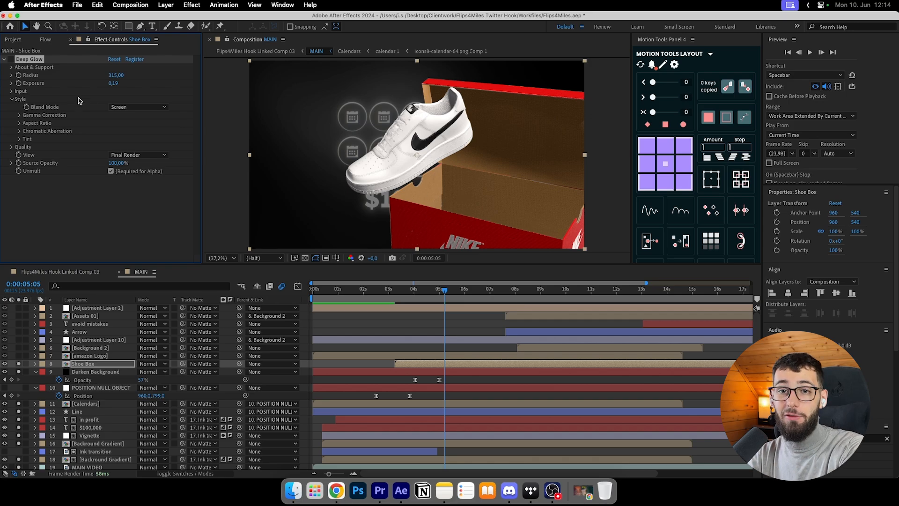
click(10, 60)
drag(444, 291, 416, 296)
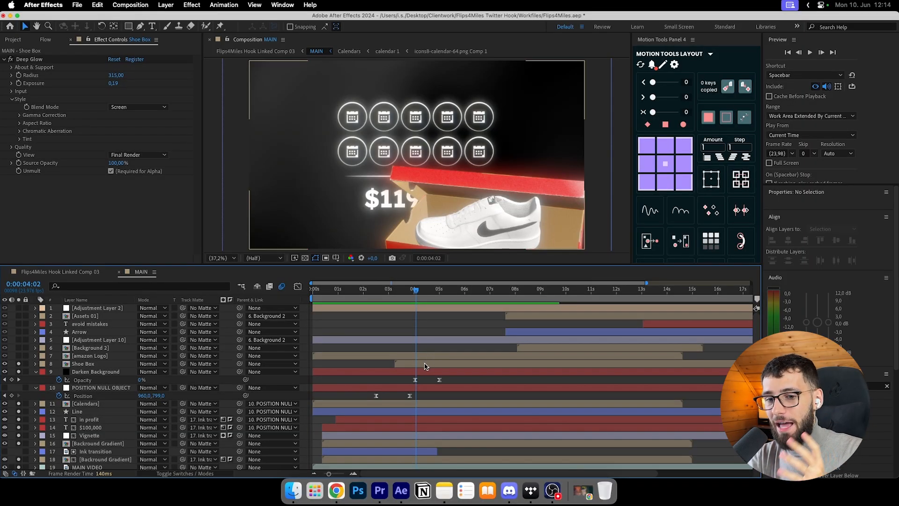
Scrub MAIN to 0:00:07:02 and compare the frame with the Shoe Box and Darken Background layers unsoloed and soloed.
click(425, 358)
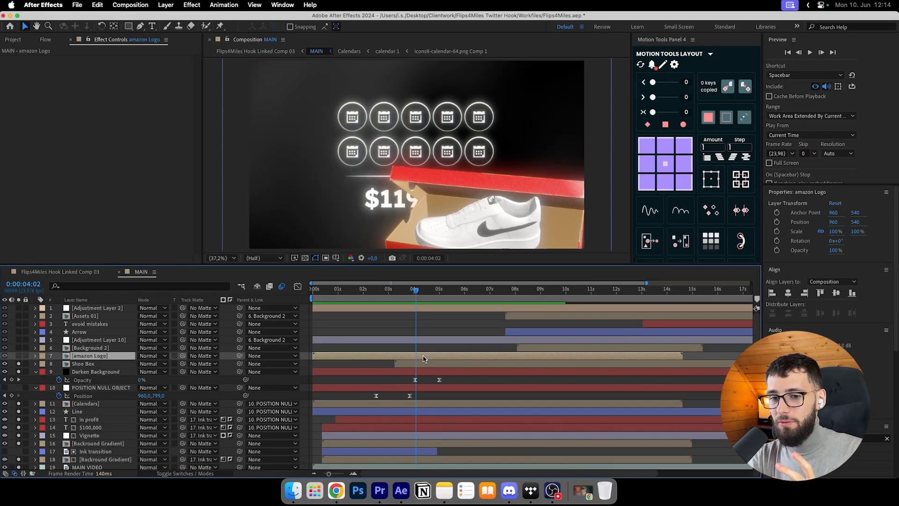
click(381, 364)
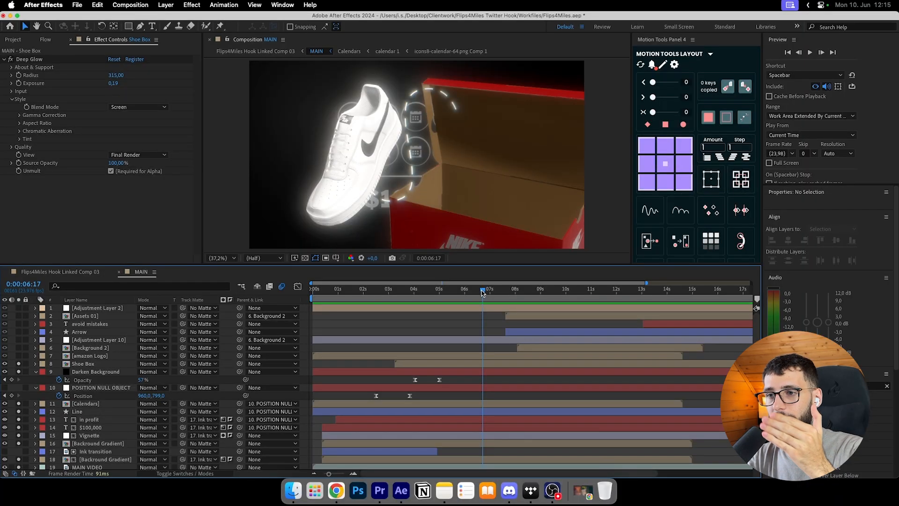
drag(482, 293, 492, 290)
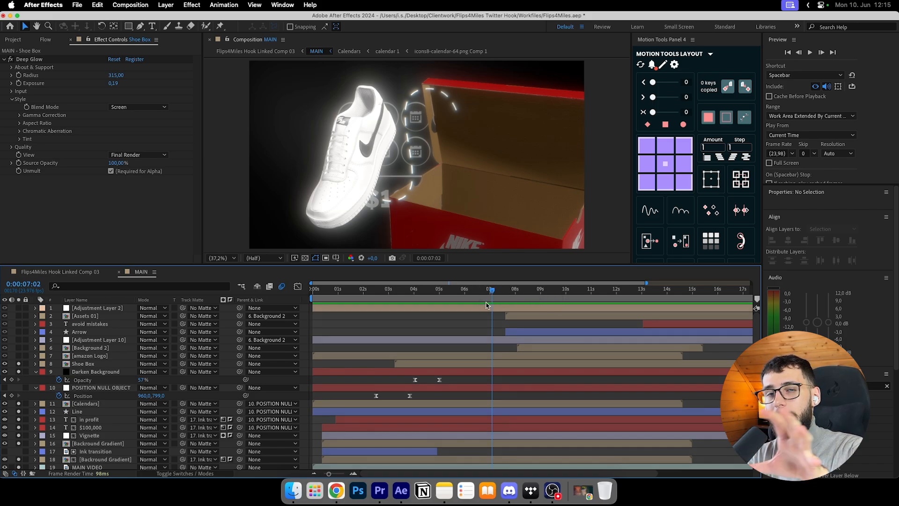
click(18, 364)
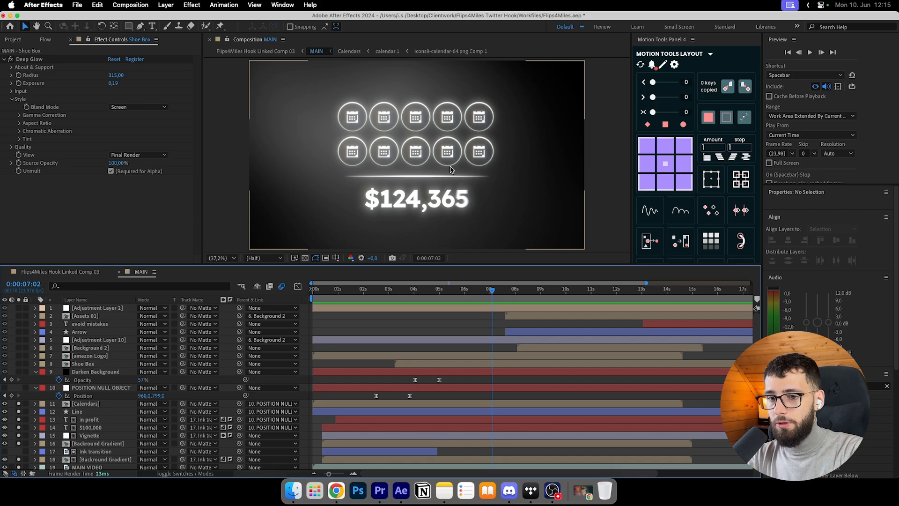
click(18, 372)
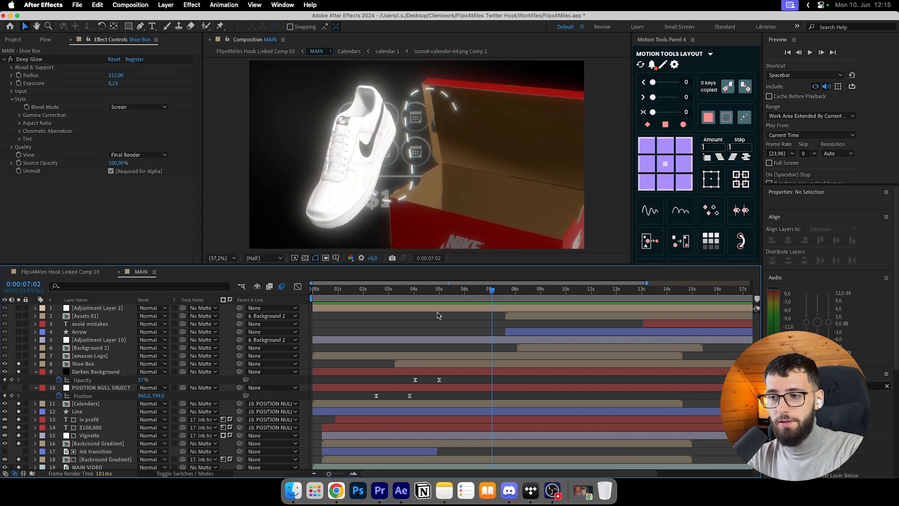
Open the Shoe Box precomposition from MAIN and collapse the keyframe properties of its lower shoe 1.glb layer.
click(84, 364)
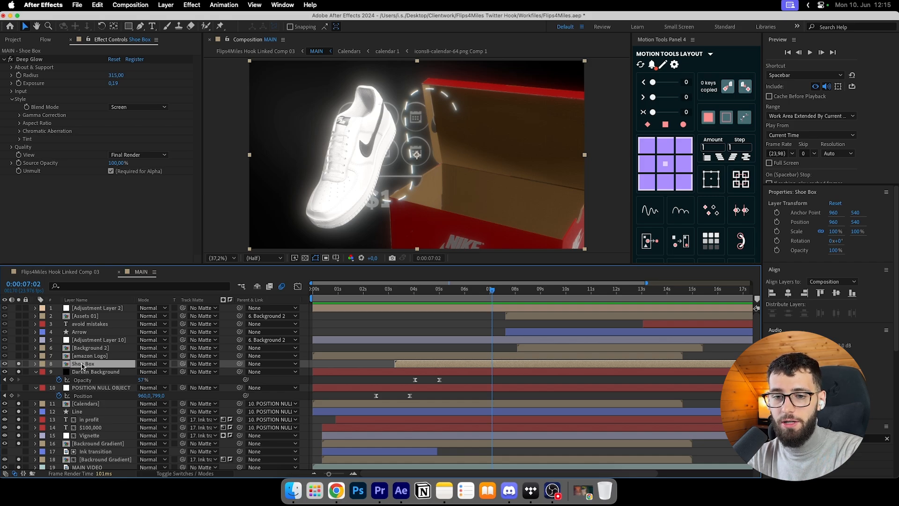
double_click(69, 365)
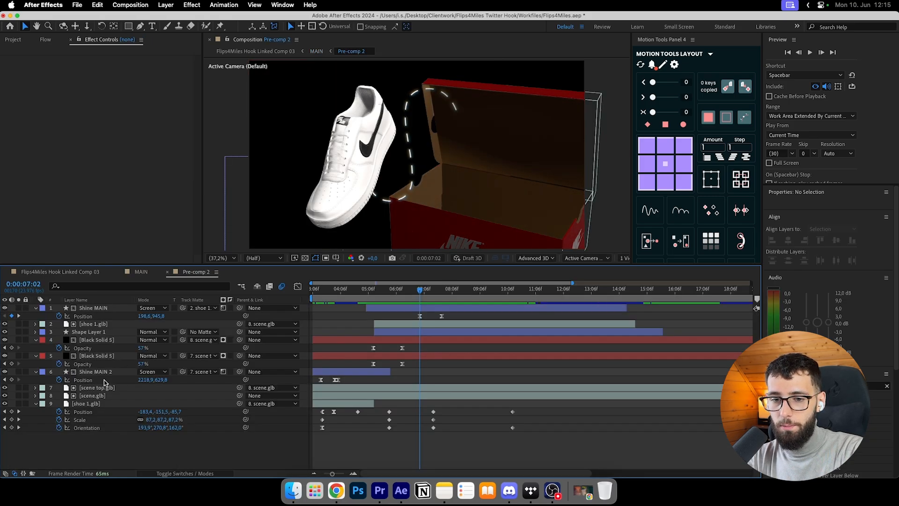
mouse_move(90, 417)
mouse_down()
mouse_move(93, 388)
mouse_move(93, 418)
mouse_up()
Switch to Finder and examine the 3D model, logo, video and audio files in the Graphics folder.
click(293, 490)
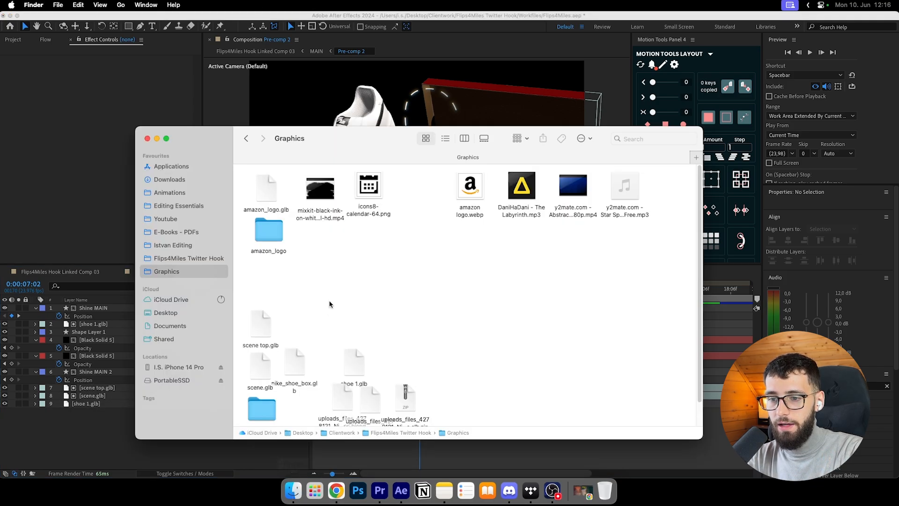
drag(254, 272, 295, 387)
drag(255, 253, 303, 394)
drag(304, 393, 262, 282)
drag(332, 303, 423, 387)
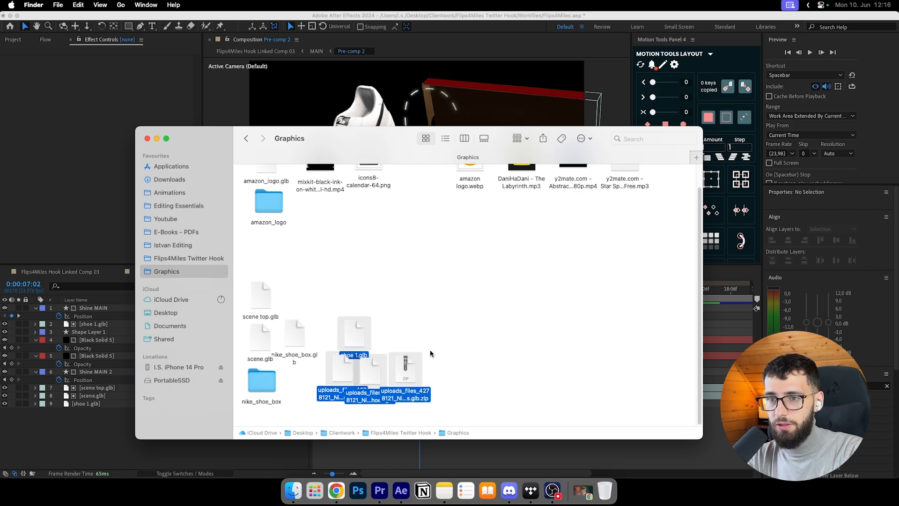
scroll(427, 346, up, 2)
click(400, 319)
drag(362, 274, 256, 179)
click(418, 253)
mouse_move(435, 244)
mouse_down()
mouse_move(597, 257)
mouse_move(631, 208)
mouse_up()
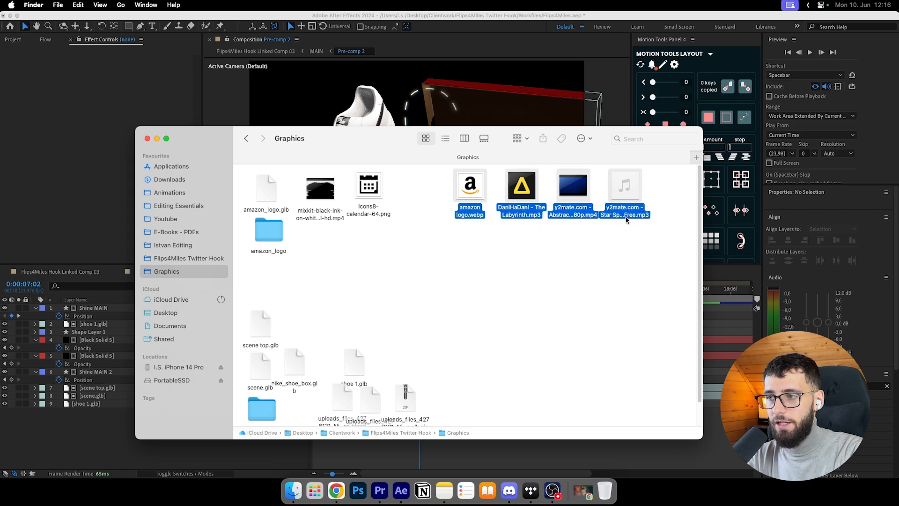
click(623, 253)
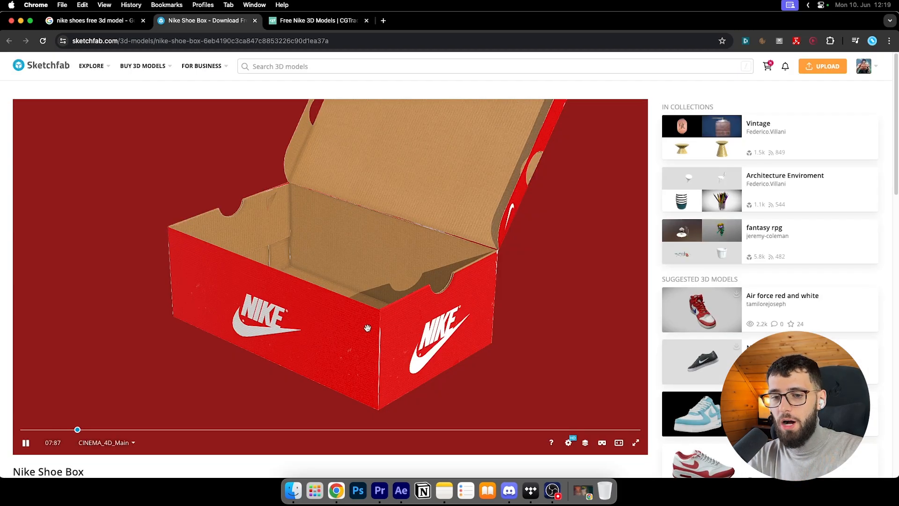
Orbit the Nike Shoe Box model on Sketchfab in Chrome and bring up its download options.
mouse_move(369, 327)
mouse_down()
mouse_move(397, 326)
mouse_move(367, 317)
mouse_up()
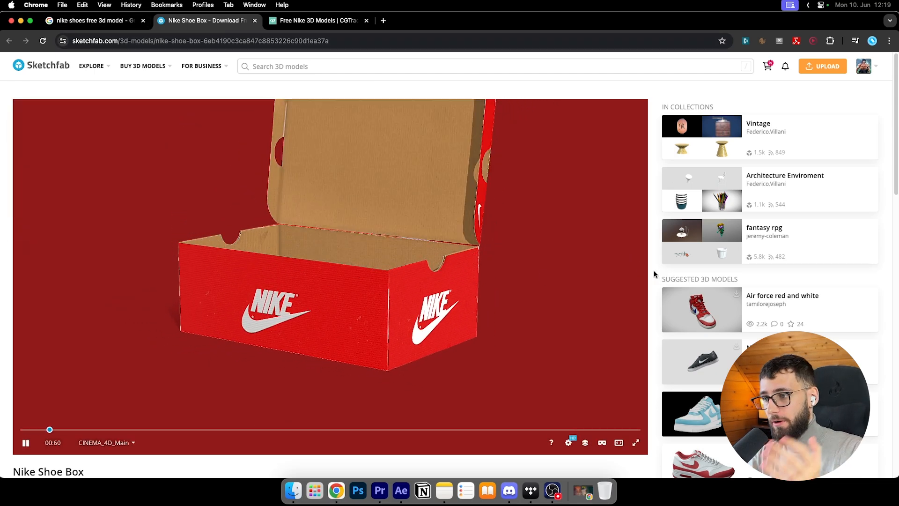
scroll(657, 271, down, 5)
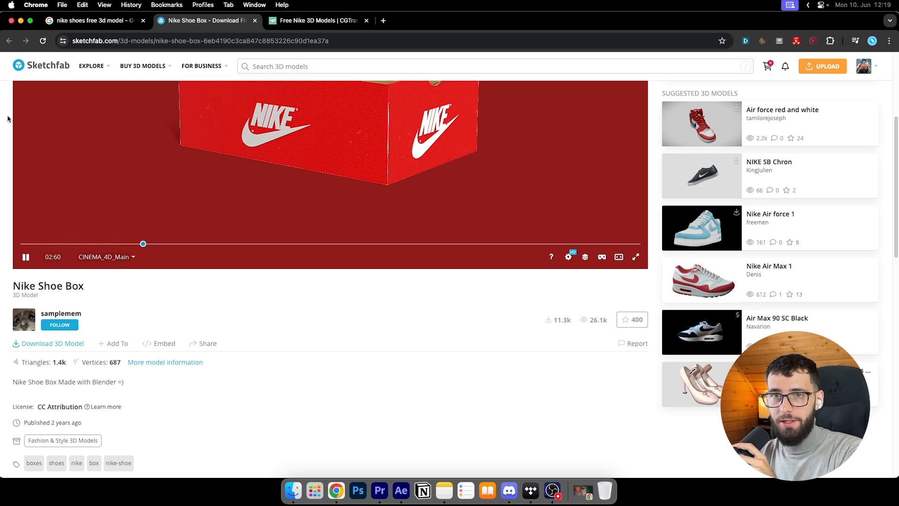
click(52, 345)
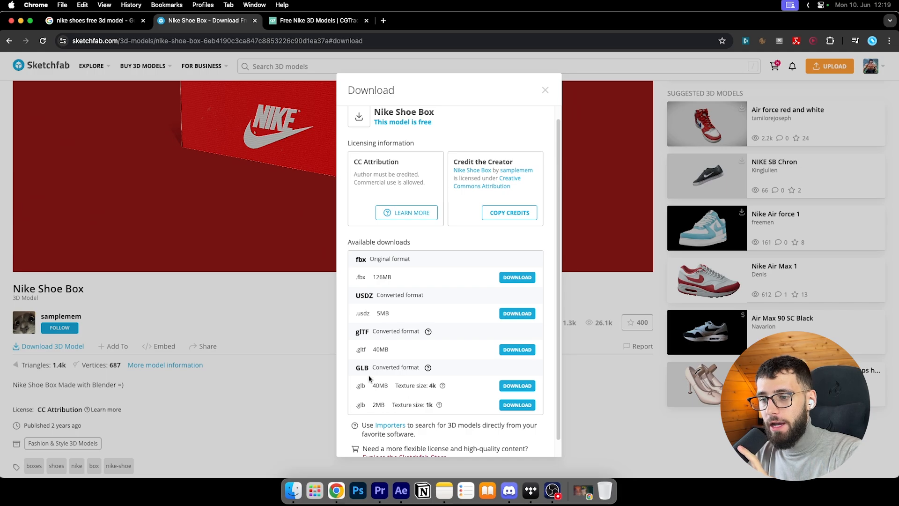
Examine the Nike Shoe Box download formats, pointing out GLB, USDZ, fbx and the GLB version with 4k textures.
drag(364, 367, 402, 368)
click(401, 368)
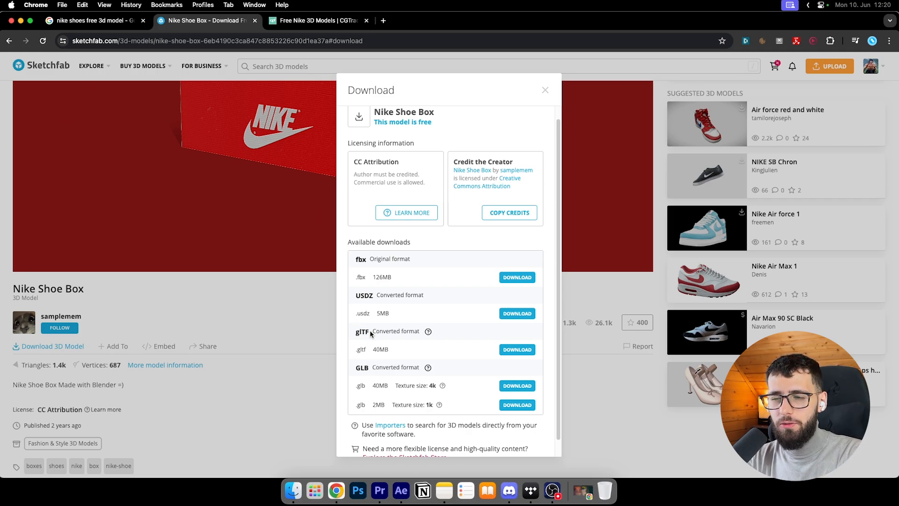
drag(361, 298, 424, 296)
click(359, 259)
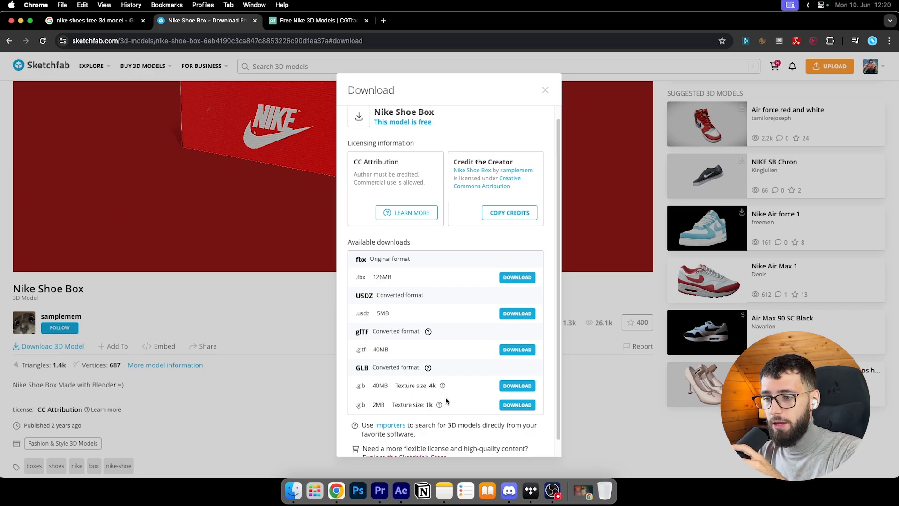
drag(386, 385, 456, 389)
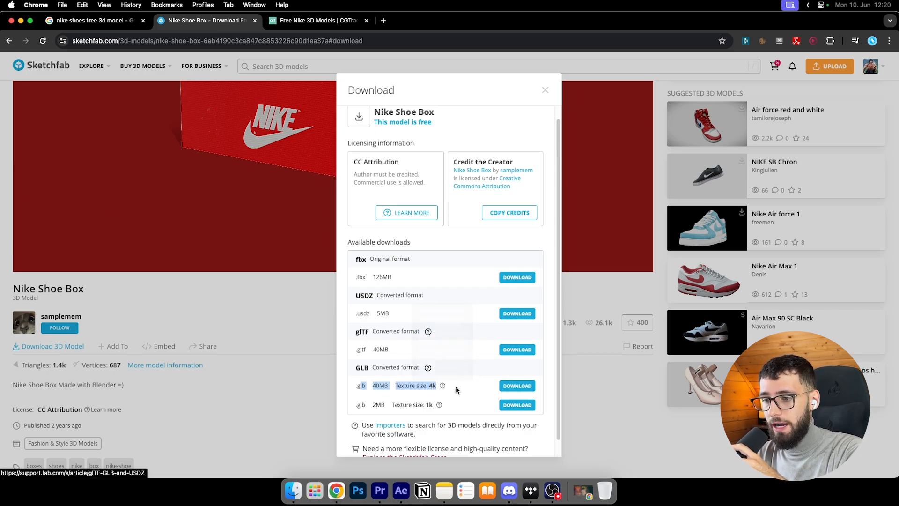
click(448, 391)
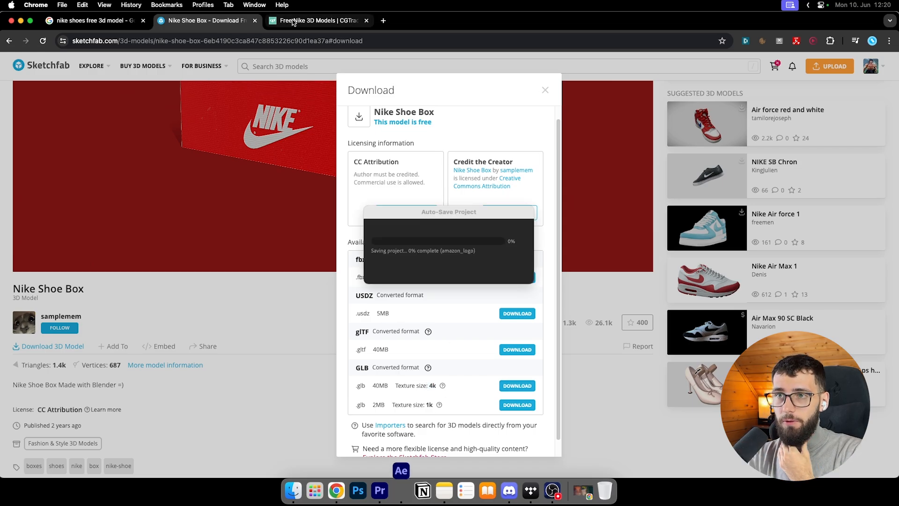
Open the Nike Air Force 1 Shoes model page from CGTrader's free Nike 3D models.
click(318, 20)
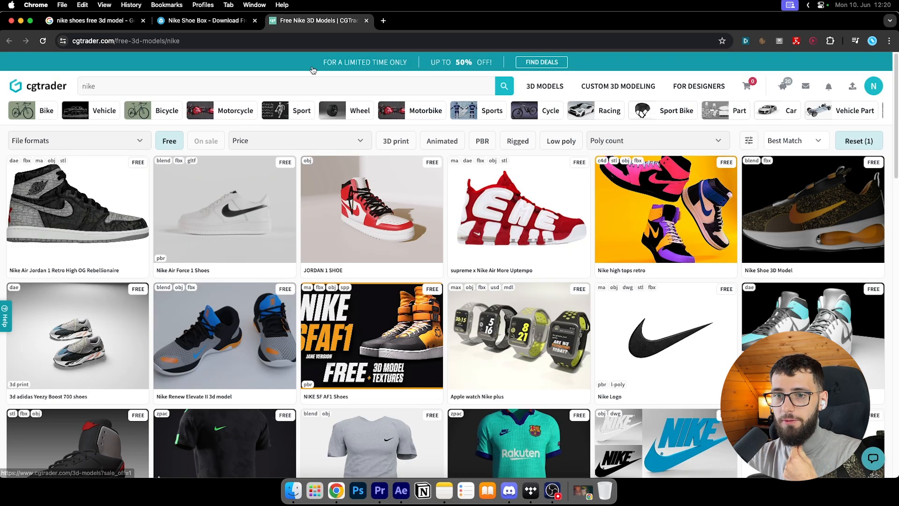
click(214, 215)
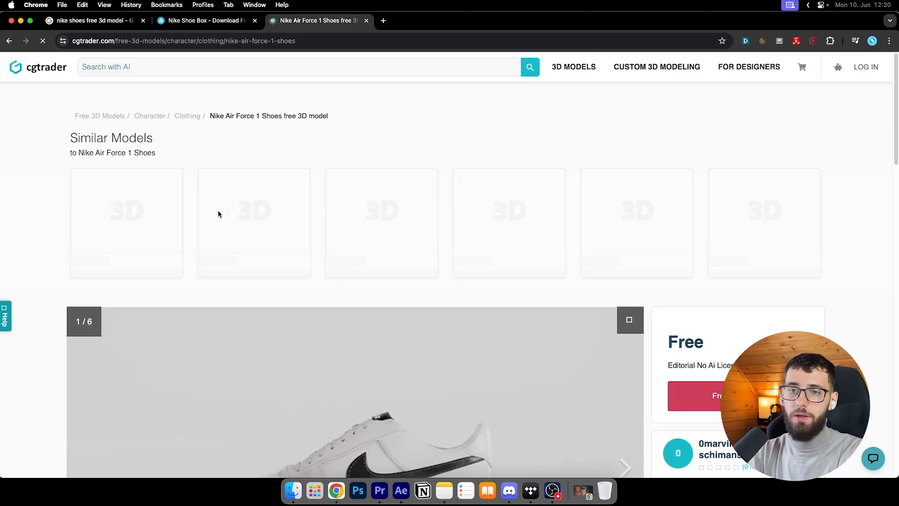
scroll(656, 307, down, 4)
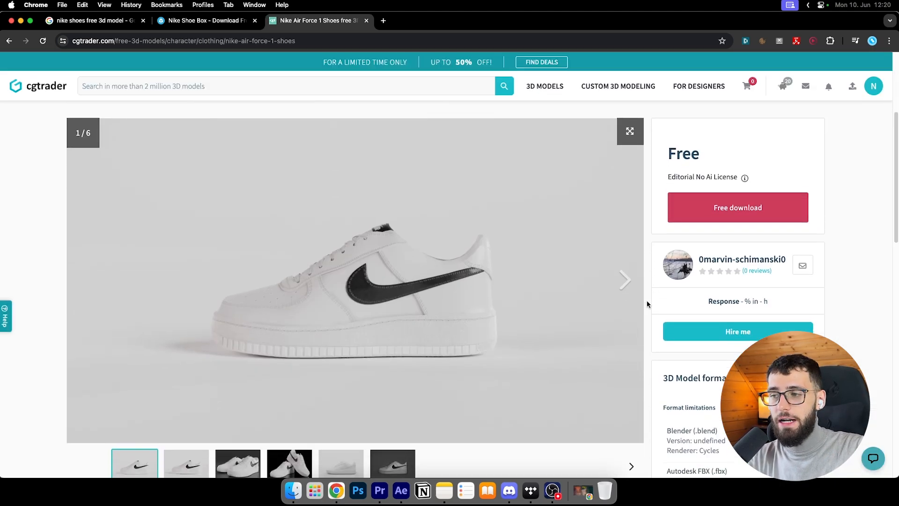
scroll(647, 300, down, 1)
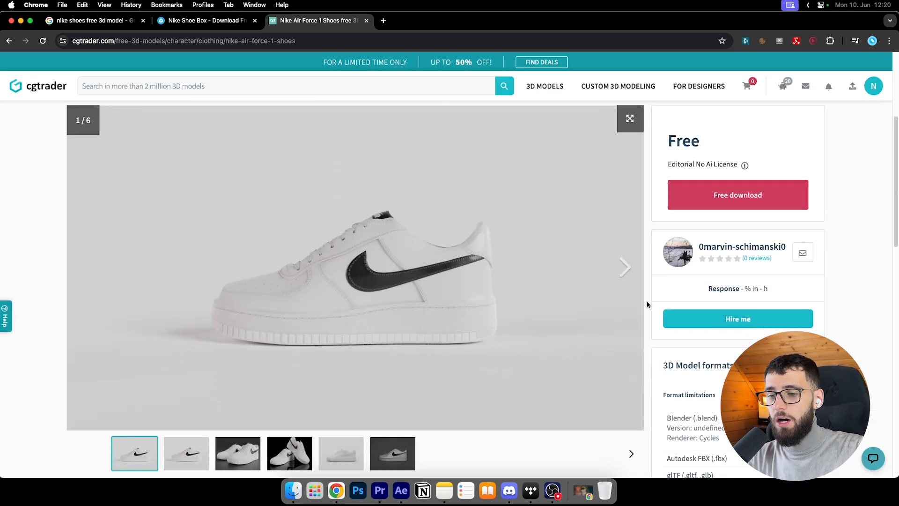
Review the Nike Air Force 1 Shoes model's preview and available formats, and request its free download.
click(622, 267)
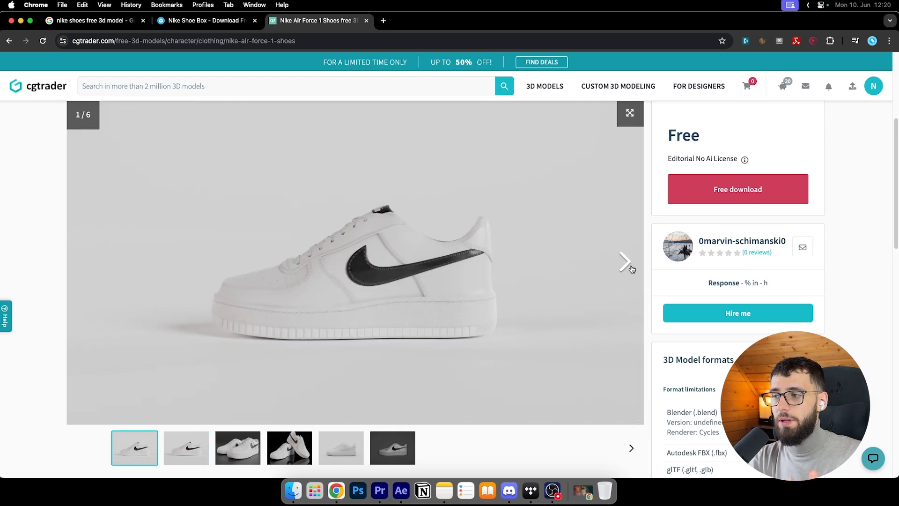
scroll(630, 268, down, 4)
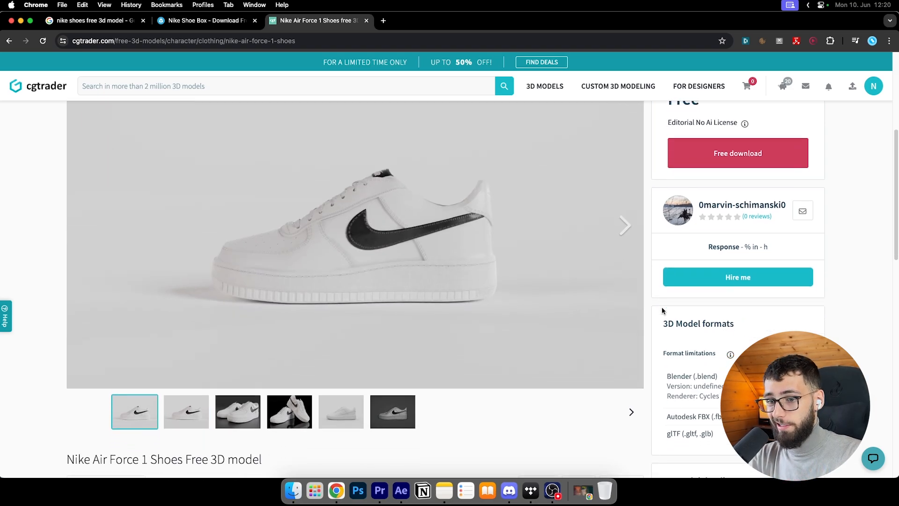
scroll(586, 399, up, 4)
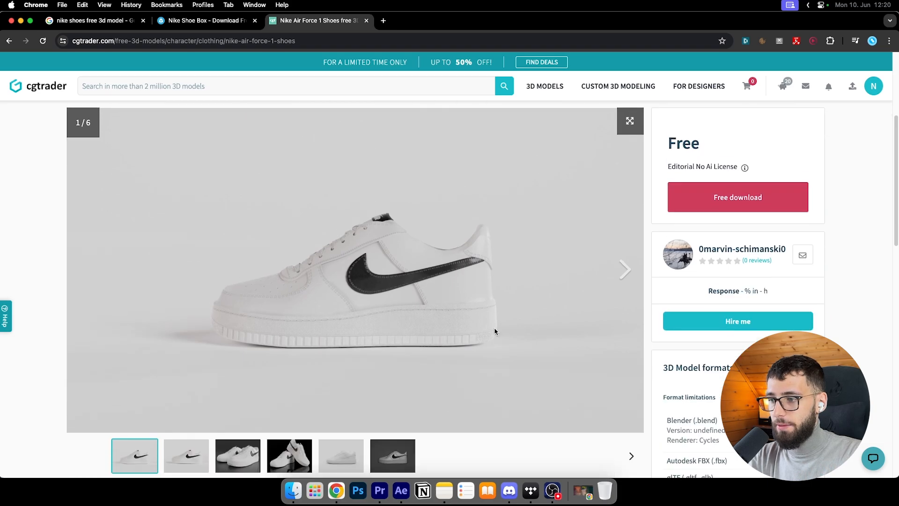
click(732, 201)
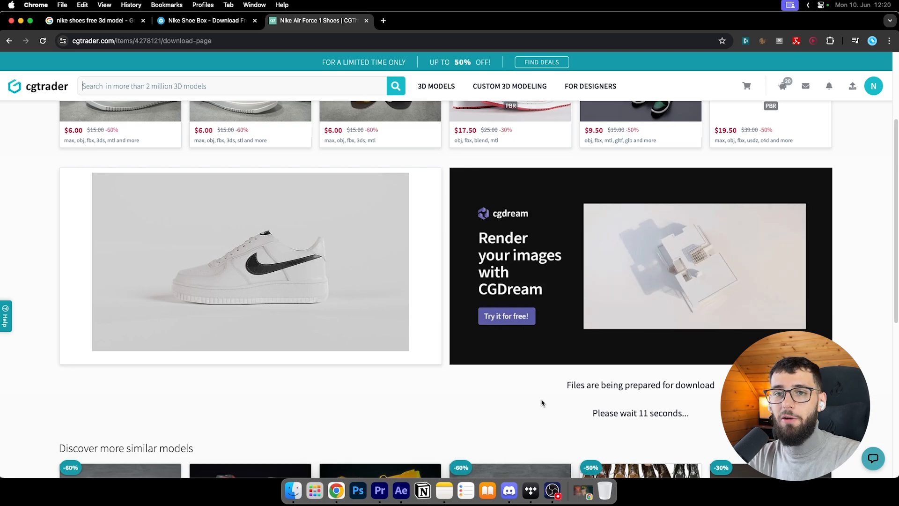
Return to CGTrader's nike results and browse the free models.
scroll(542, 402, up, 3)
key(super+Left)
key(super+Left)
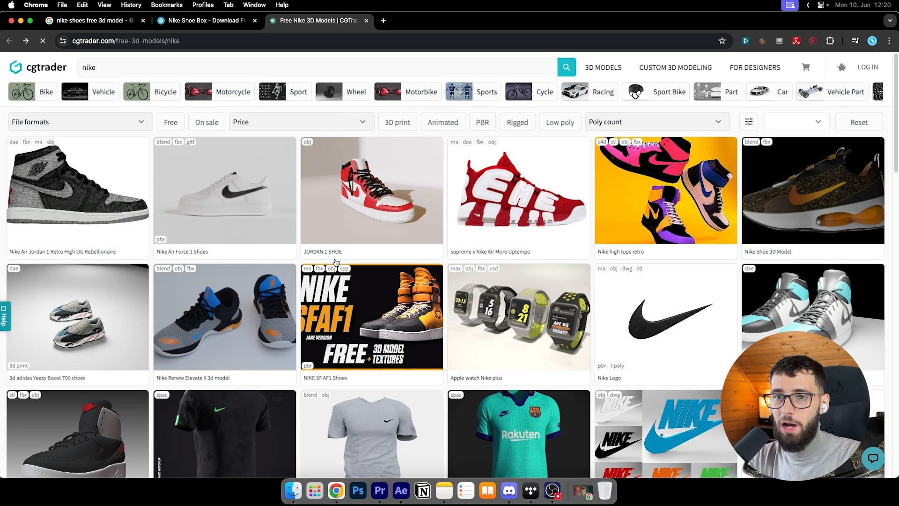
click(169, 140)
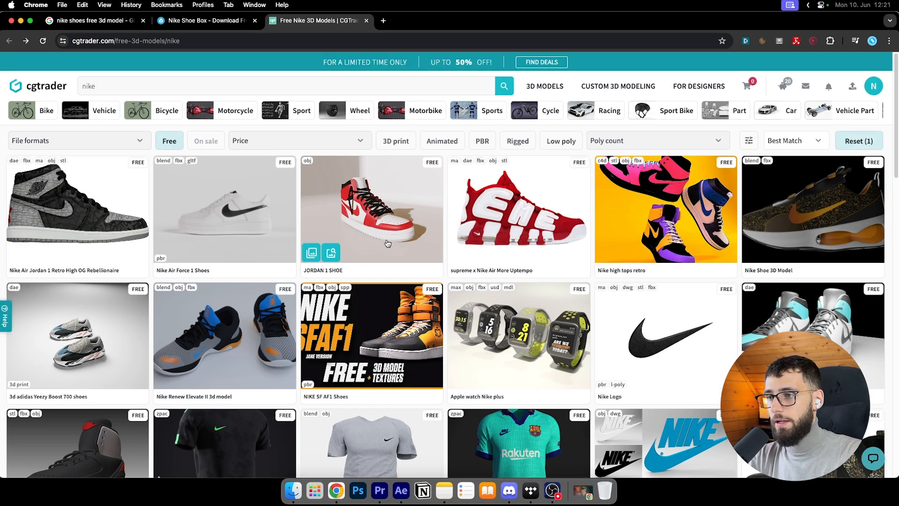
scroll(515, 281, down, 5)
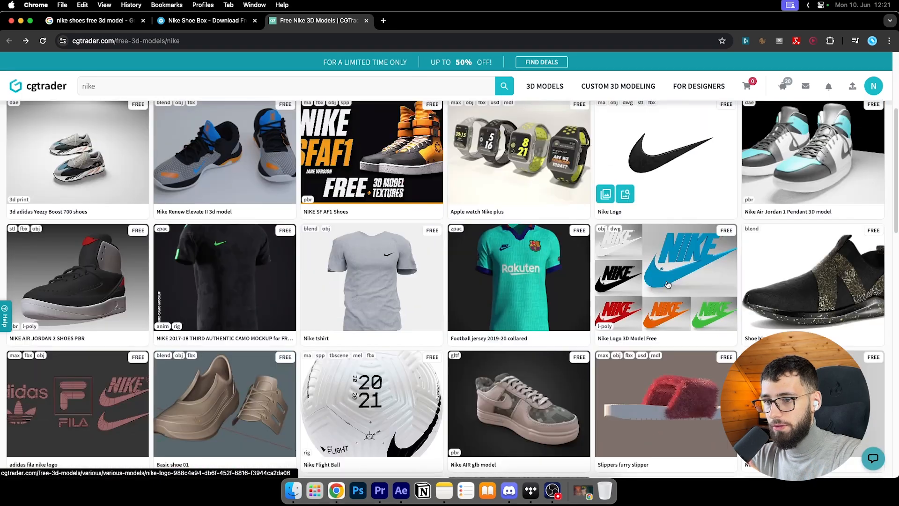
scroll(475, 278, up, 2)
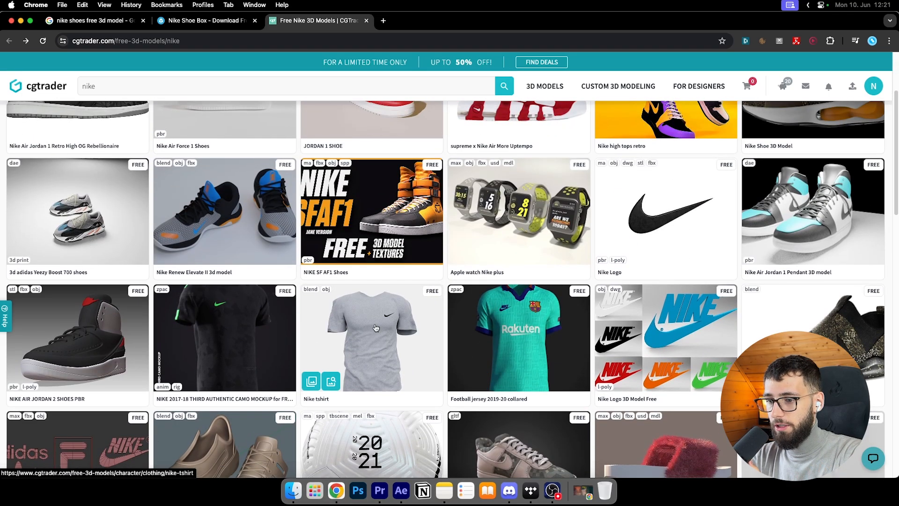
Browse CGTrader's free Nike models and revisit the Nike Shoe Box page on Sketchfab before returning to CGTrader.
scroll(268, 313, down, 4)
scroll(268, 313, up, 8)
key(ctrl+shift+Tab)
scroll(268, 334, up, 4)
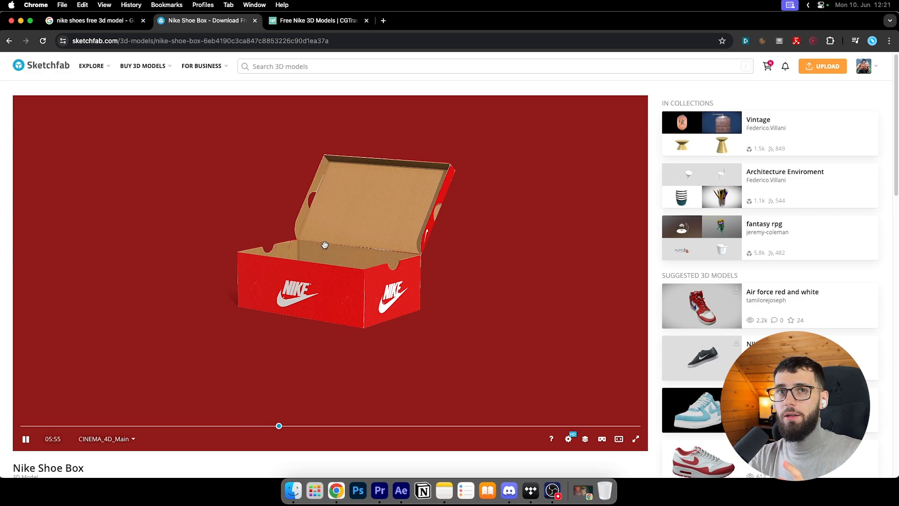
click(314, 20)
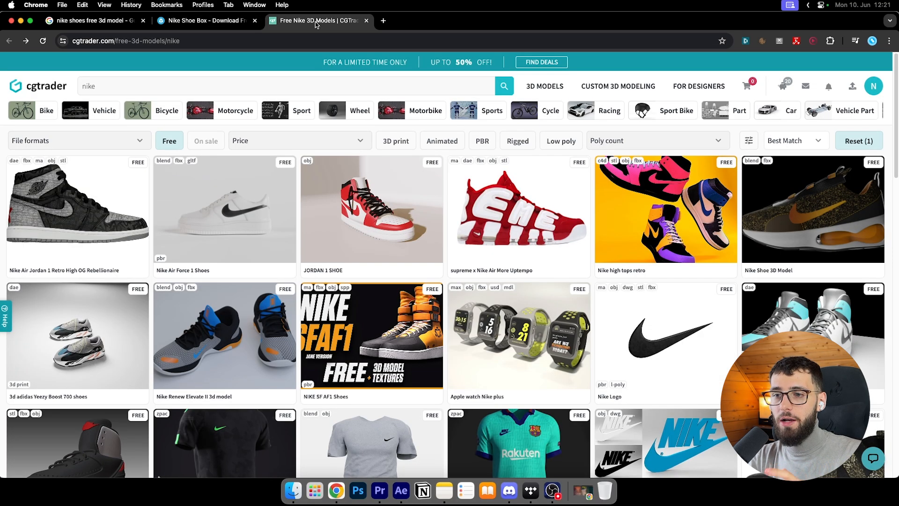
Open the Nike Air Force 1 Shoes model page on CGTrader and show its third preview image.
click(243, 181)
scroll(291, 229, down, 4)
click(244, 460)
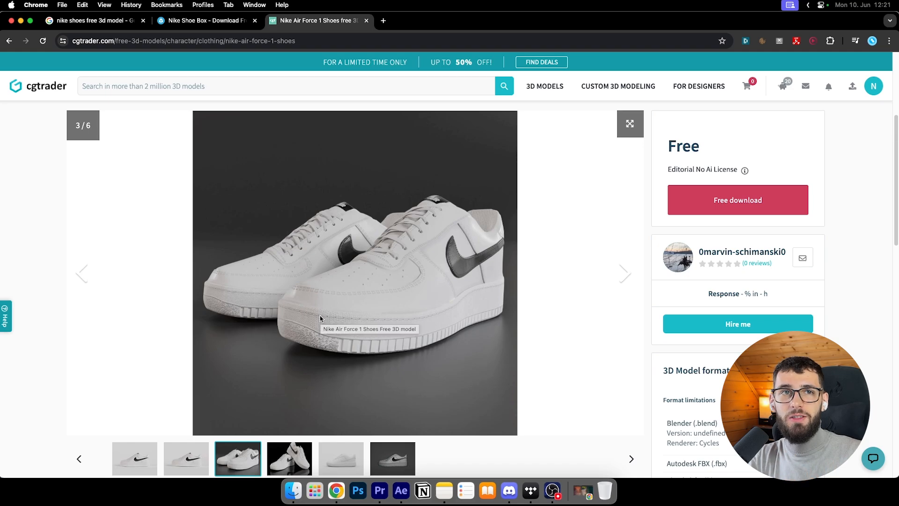
Switch to the echo3D console, open the Scene Editor and import the Nike Air Force shoe model.
click(203, 25)
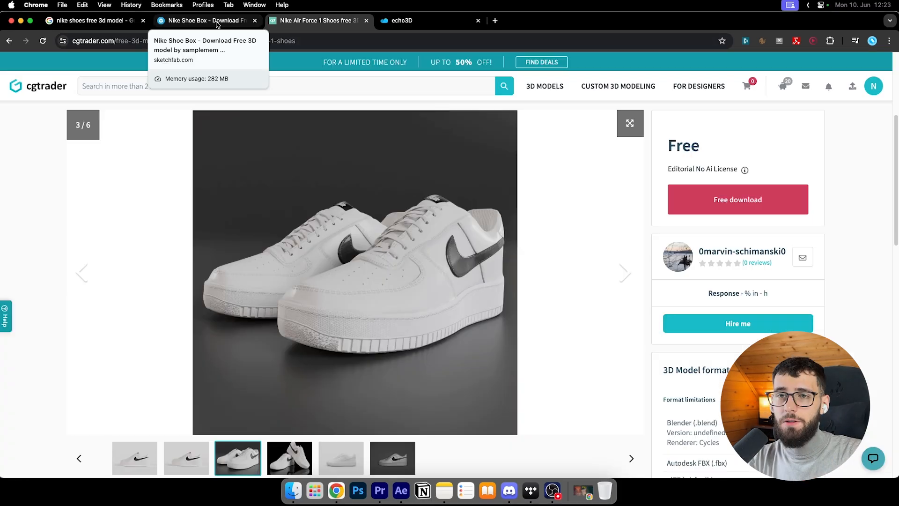
click(217, 20)
click(332, 21)
click(402, 20)
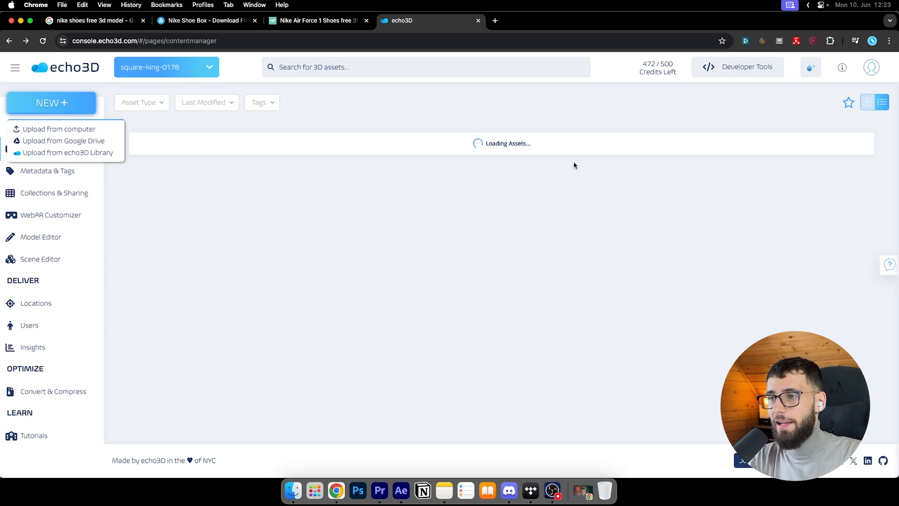
click(494, 141)
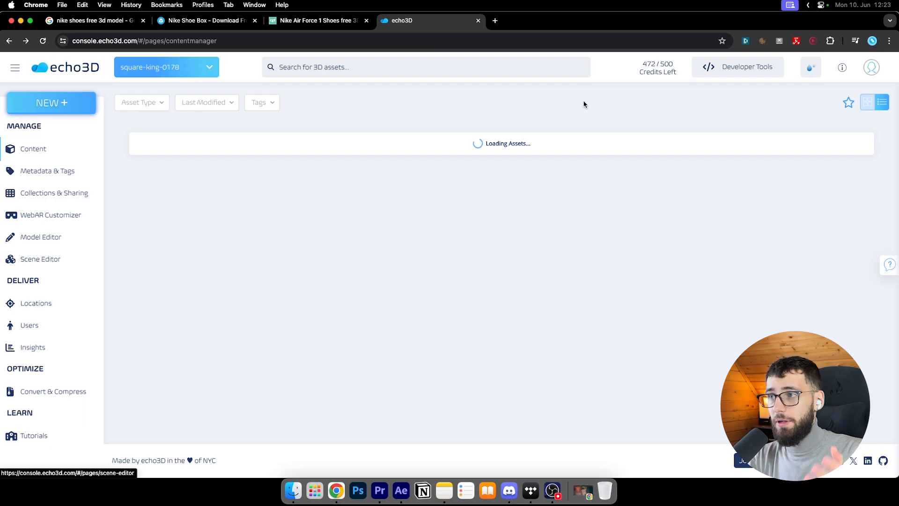
click(41, 261)
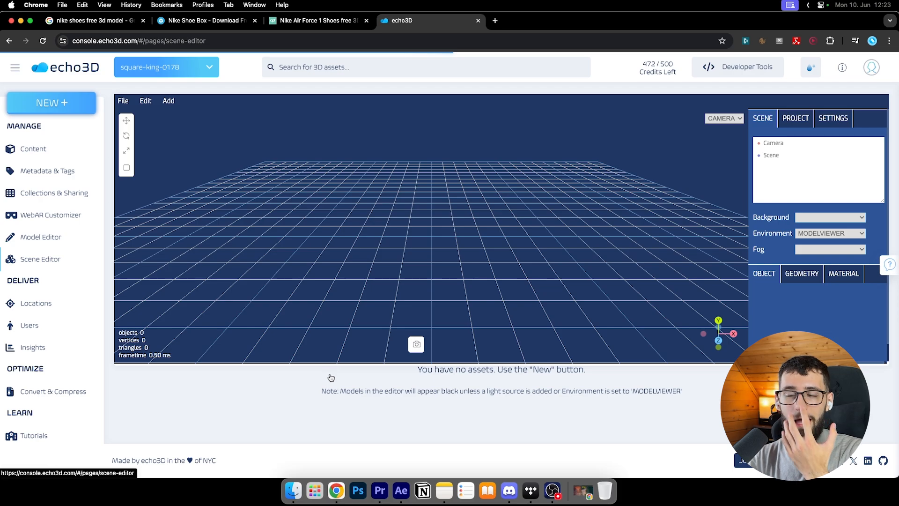
mouse_move(127, 106)
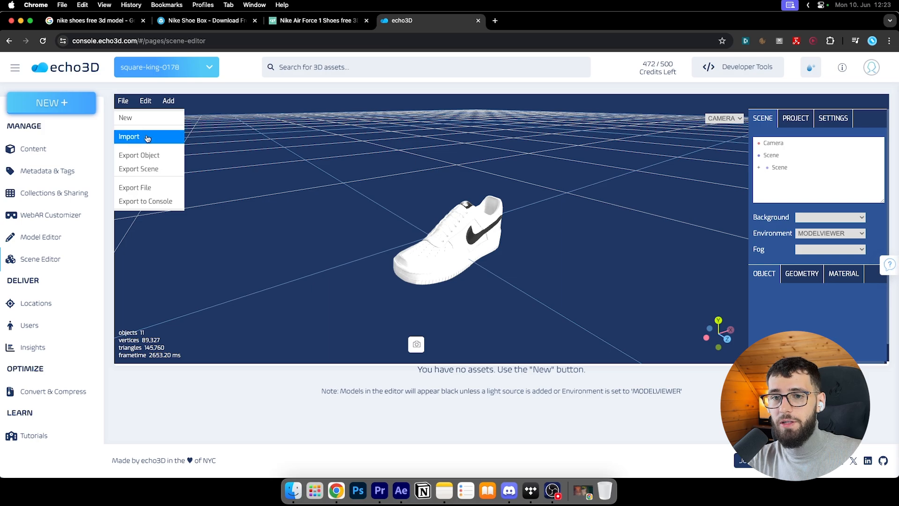
Inspect the imported shoe from several angles and look through the parts grouped under Nike_Air_Force_Left.
click(474, 239)
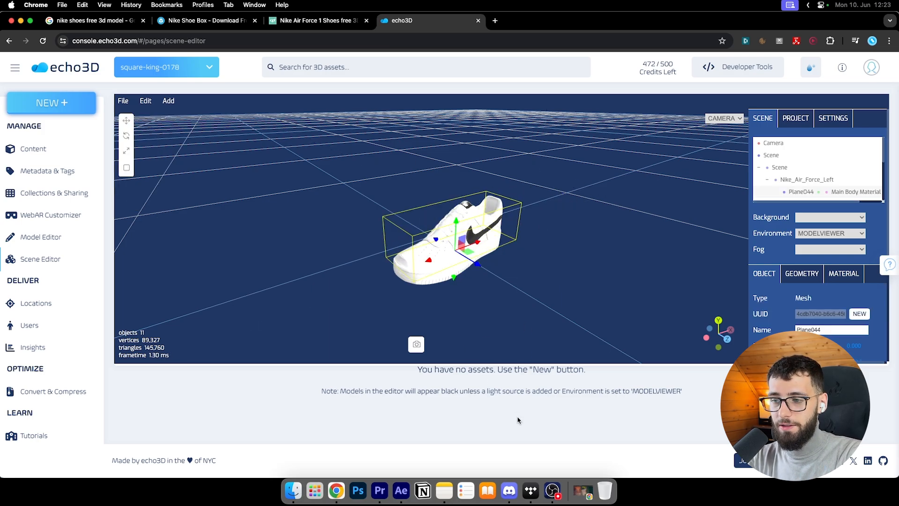
drag(471, 316, 510, 312)
click(511, 312)
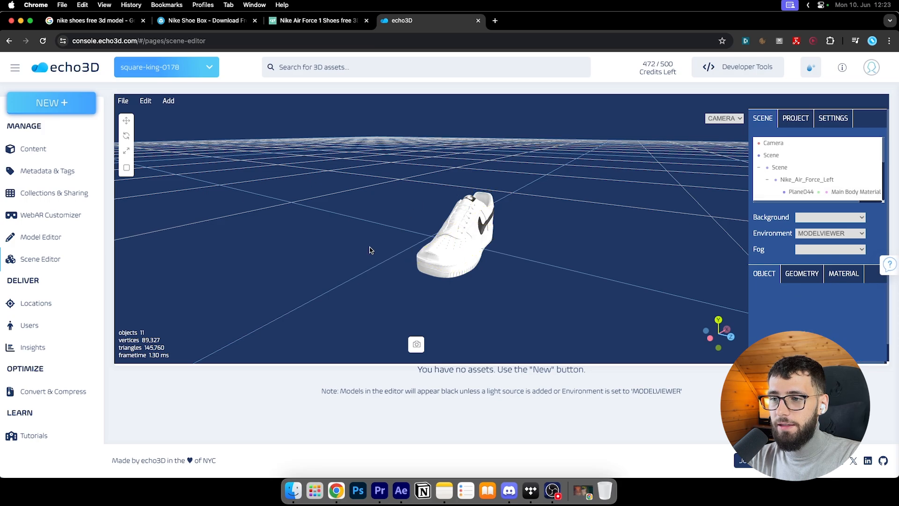
drag(369, 247, 401, 247)
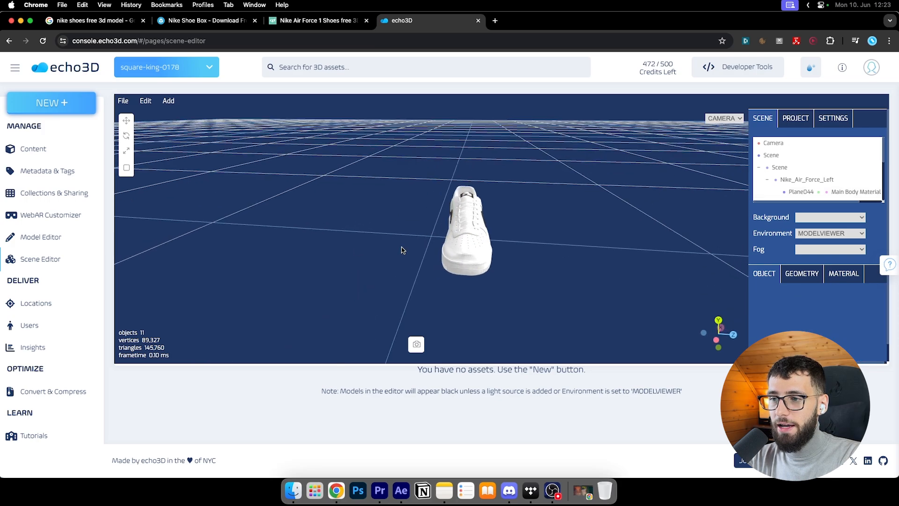
click(790, 179)
scroll(793, 185, down, 3)
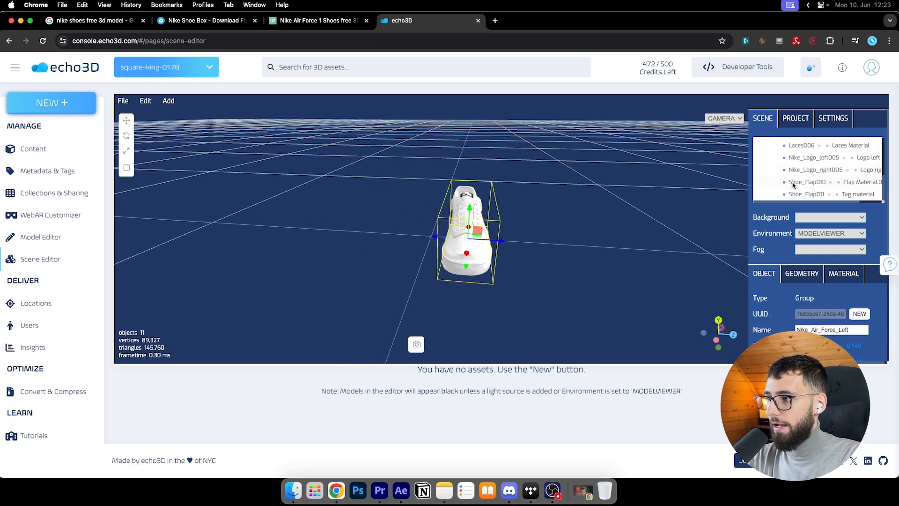
scroll(794, 186, up, 3)
click(587, 266)
drag(585, 268, 396, 253)
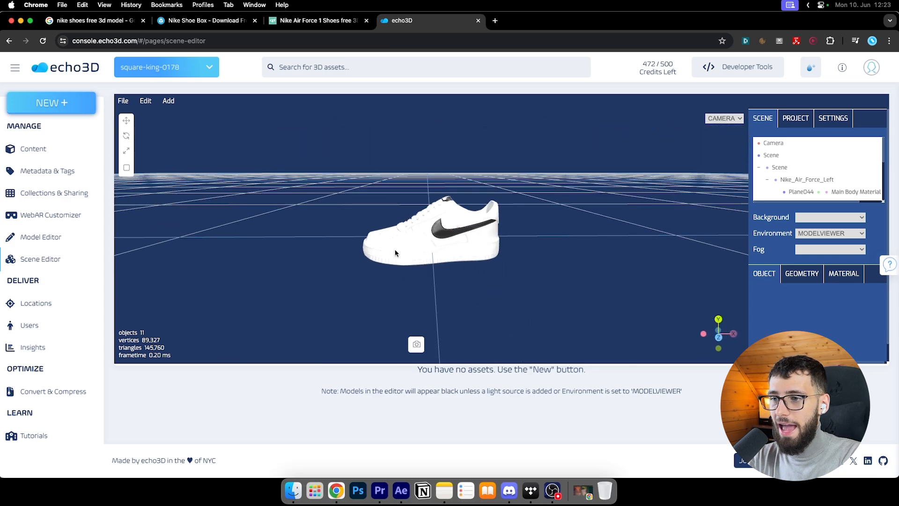
drag(414, 292, 516, 280)
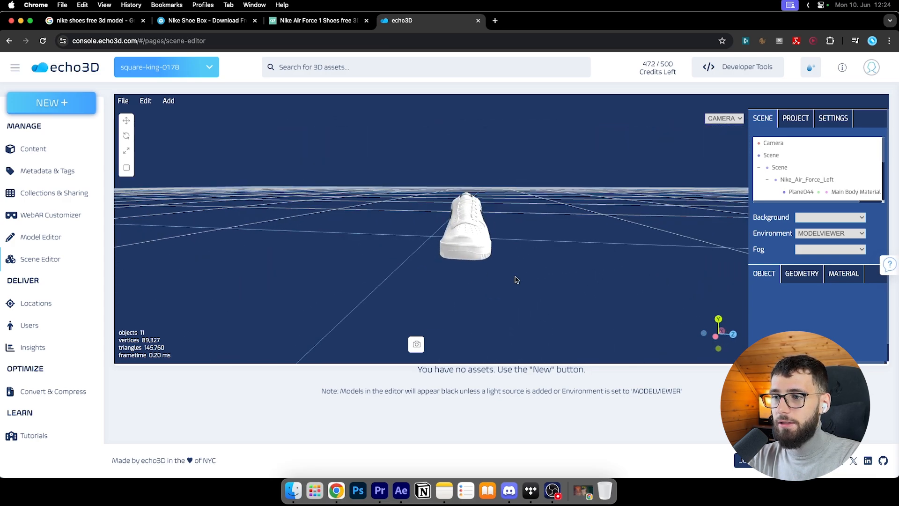
Try deleting the shoe's main body mesh to view the remaining parts, and undo the deletion.
drag(436, 262, 475, 233)
click(478, 265)
key(Delete)
drag(517, 273, 523, 258)
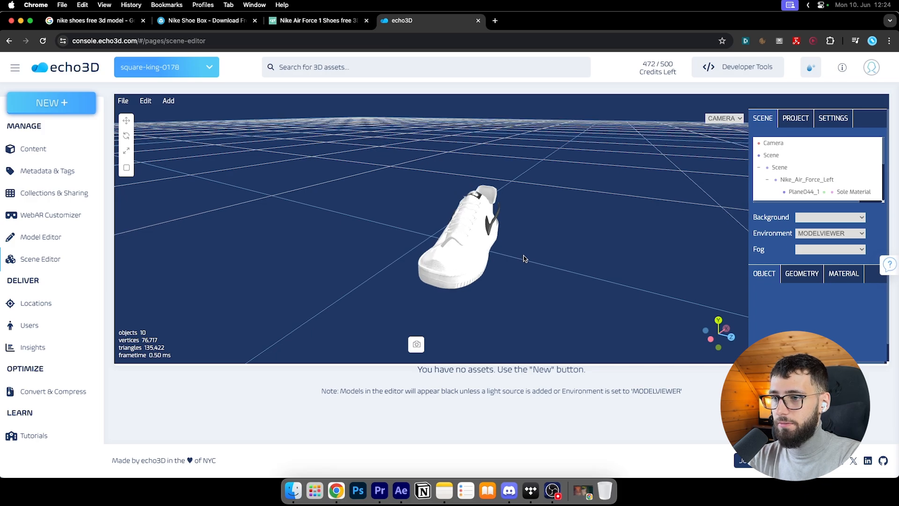
scroll(524, 257, up, 5)
drag(588, 269, 515, 307)
key(super+z)
Revisit the Nike Shoe Box page, the Nike Air Force 1 Shoes page and the echo3D scene for comparison.
click(205, 19)
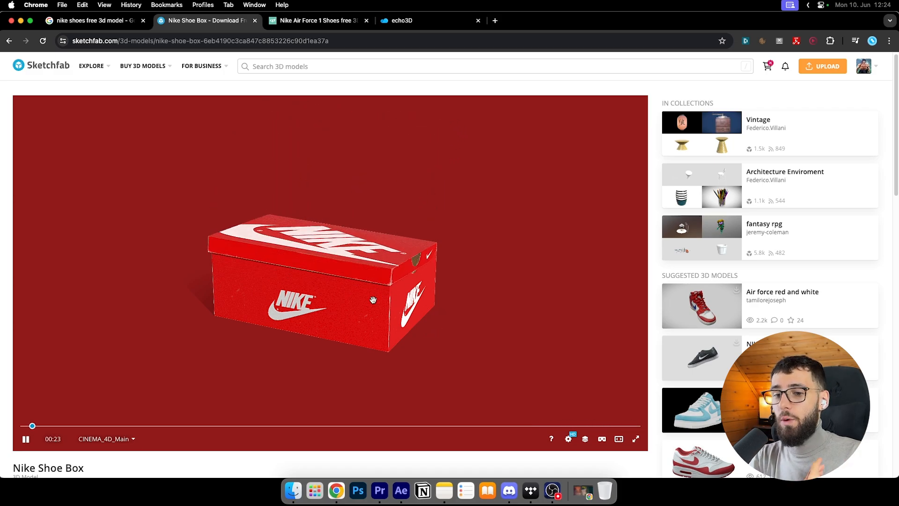
click(316, 20)
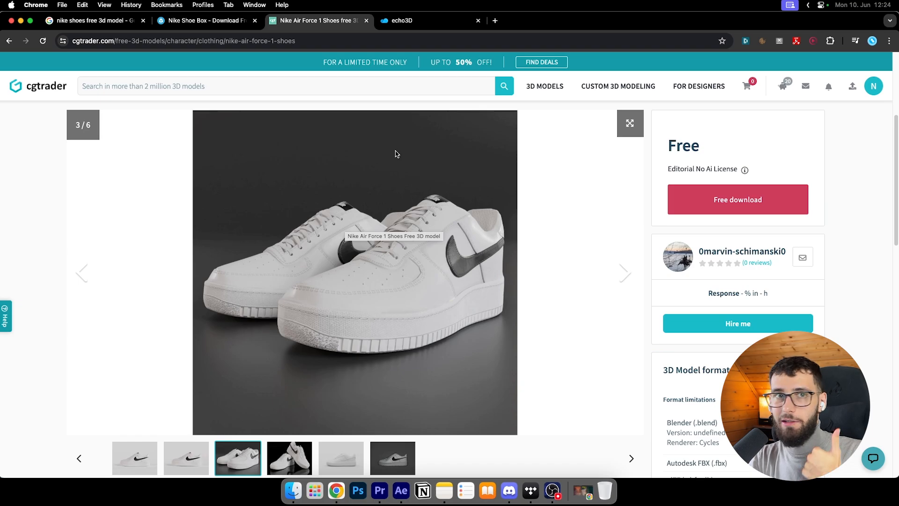
click(402, 20)
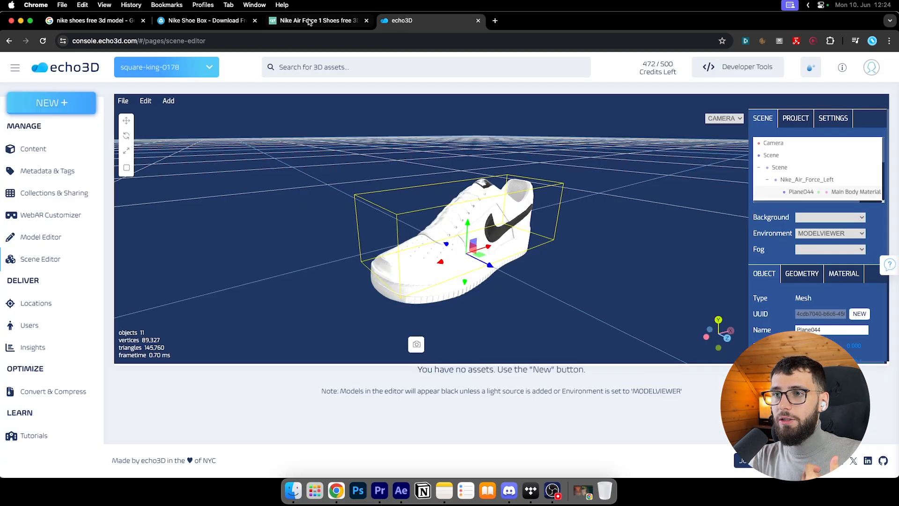
click(333, 20)
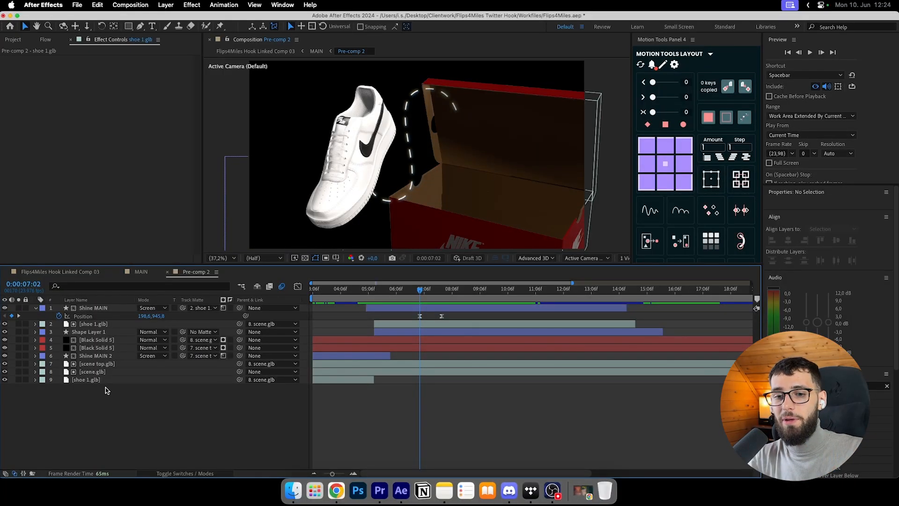
In After Effects, go to 0:00:07:15, reveal the lower shoe 1.glb layer's keyframes, select Orientation and show the layer switches.
drag(349, 289, 435, 291)
click(89, 380)
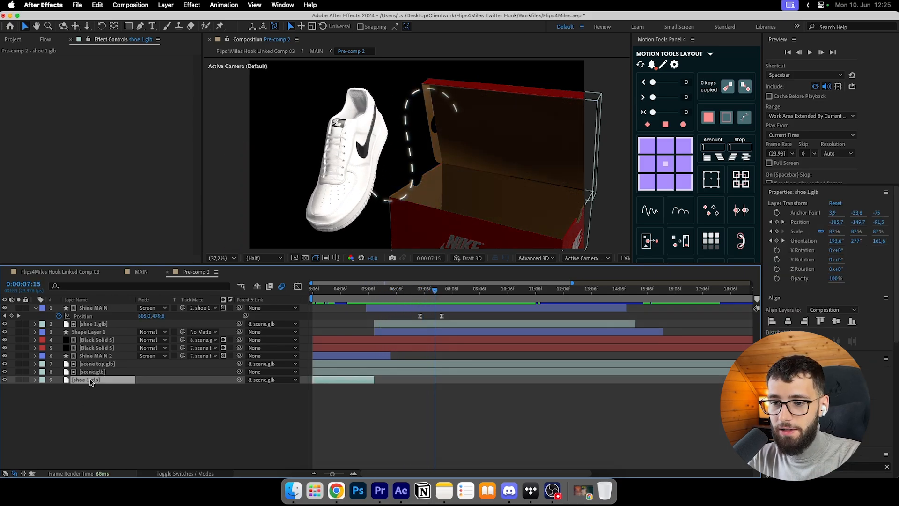
key(u)
click(87, 404)
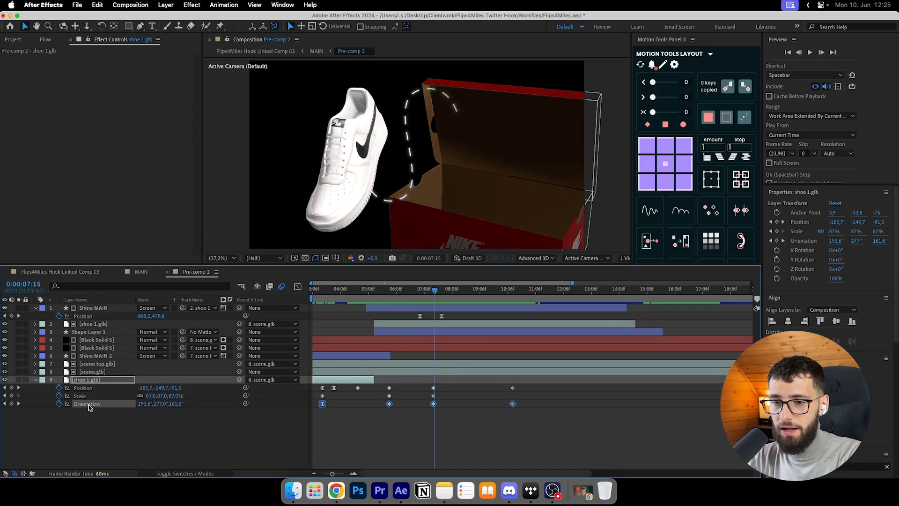
click(199, 474)
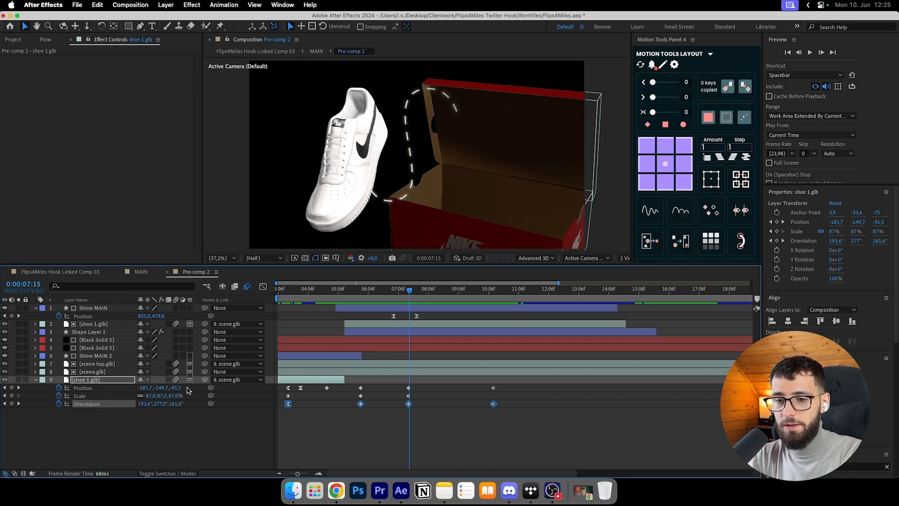
Examine the 3D model layers in Pre-comp 2: scene top.glb, scene.glb and both shoe 1.glb layers.
click(109, 364)
click(96, 372)
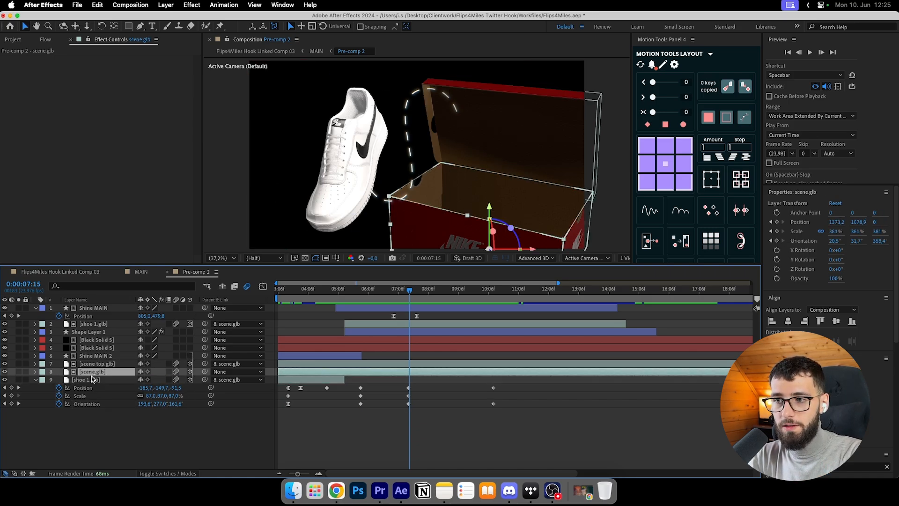
click(89, 364)
click(86, 380)
click(89, 324)
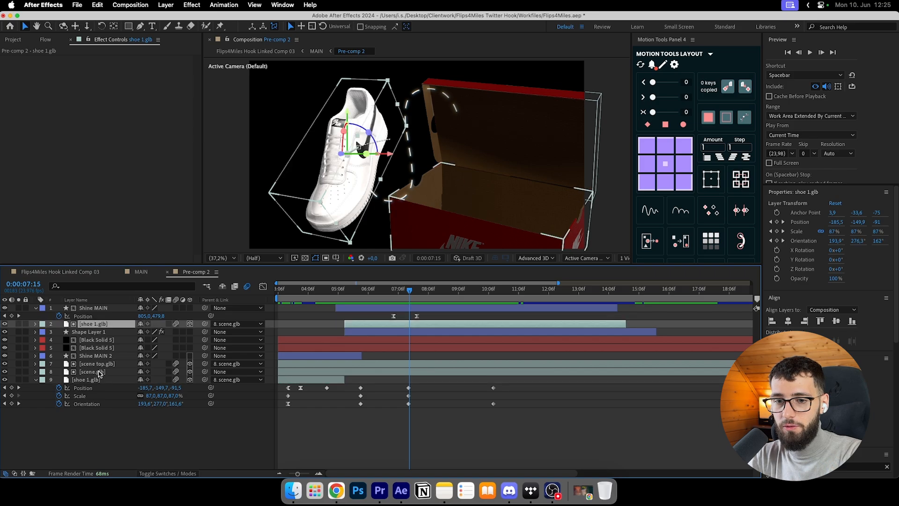
click(89, 380)
click(91, 325)
click(92, 372)
click(89, 379)
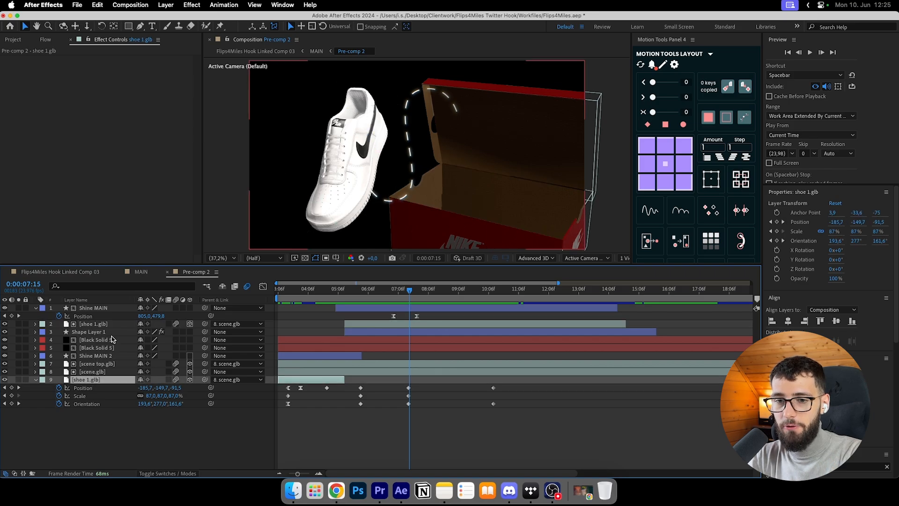
click(115, 323)
Go to 0:00:07:06 and select both Black Solid 5 layers to point out the darkened shoe box.
drag(357, 294, 398, 294)
click(339, 326)
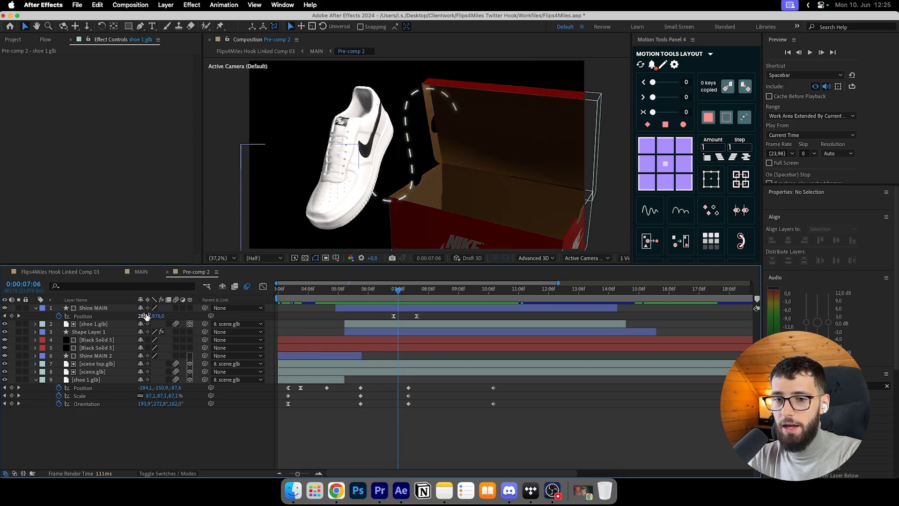
click(94, 340)
shift+click(92, 347)
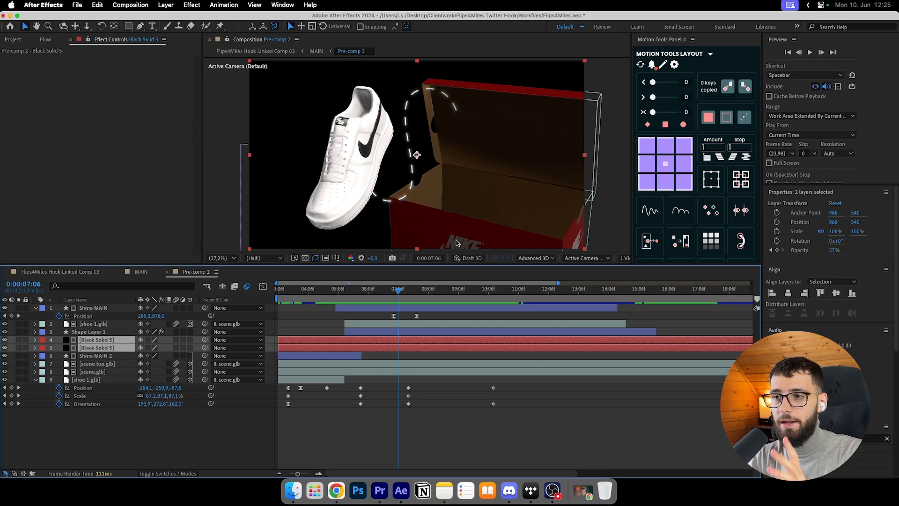
Compare the two shoe 1.glb layers around the point where one ends and the other begins, scrubbing between 0:00:05:06 and 0:00:04:23.
click(305, 446)
drag(397, 292, 338, 292)
click(349, 327)
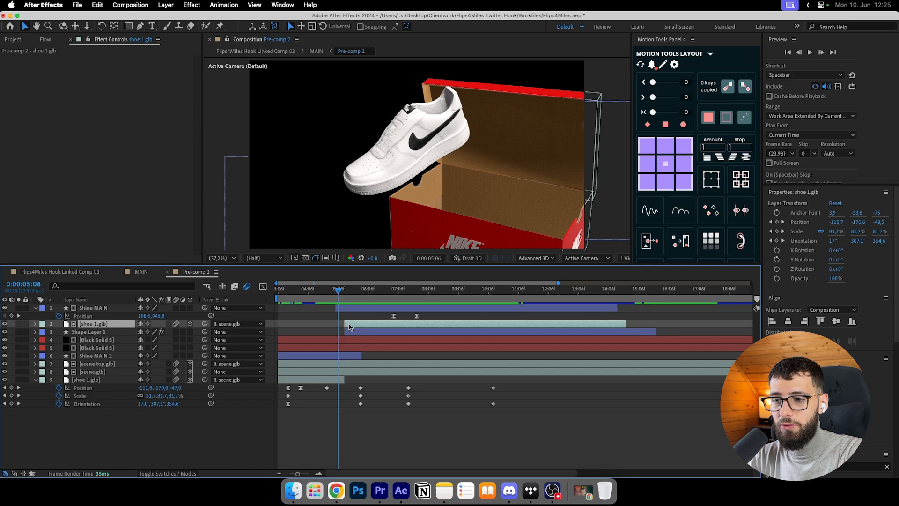
click(334, 380)
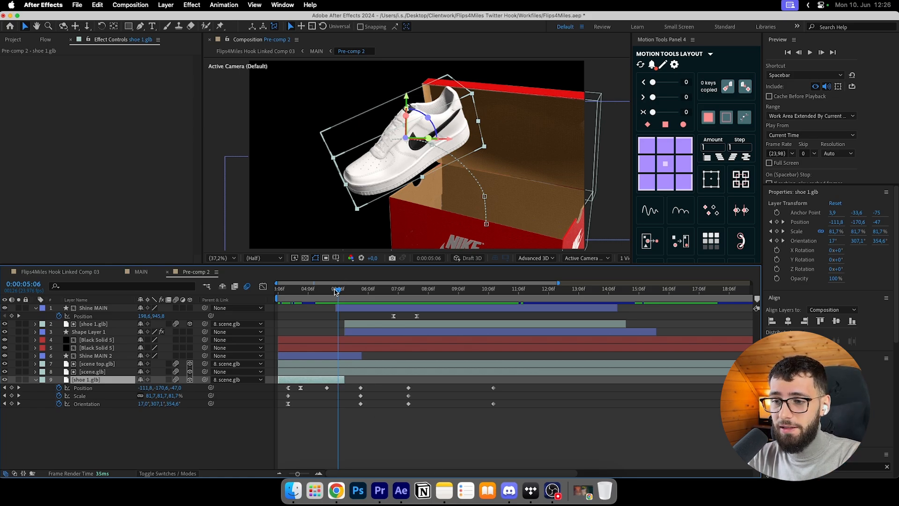
mouse_move(335, 291)
mouse_down()
mouse_move(357, 291)
mouse_move(330, 291)
mouse_up()
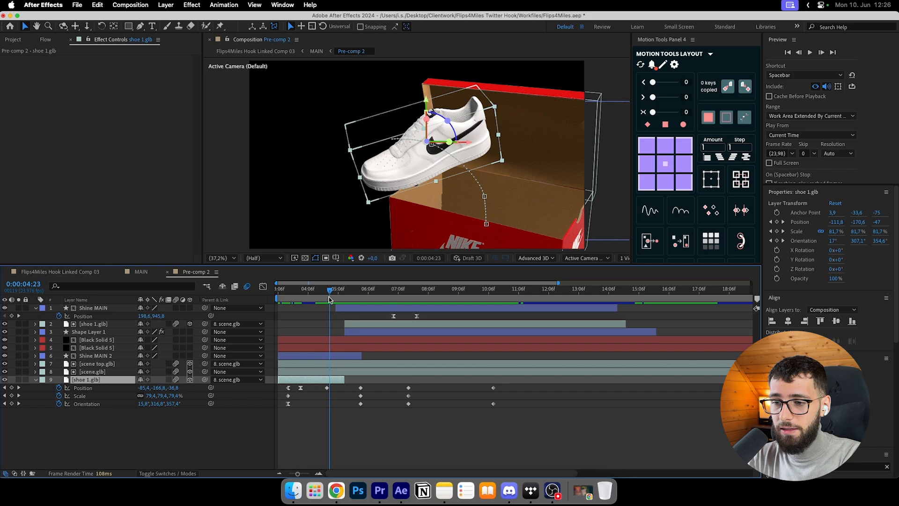
Split the scene.glb layer at 0:00:05:11 as a demonstration, and undo the split.
click(350, 371)
click(345, 291)
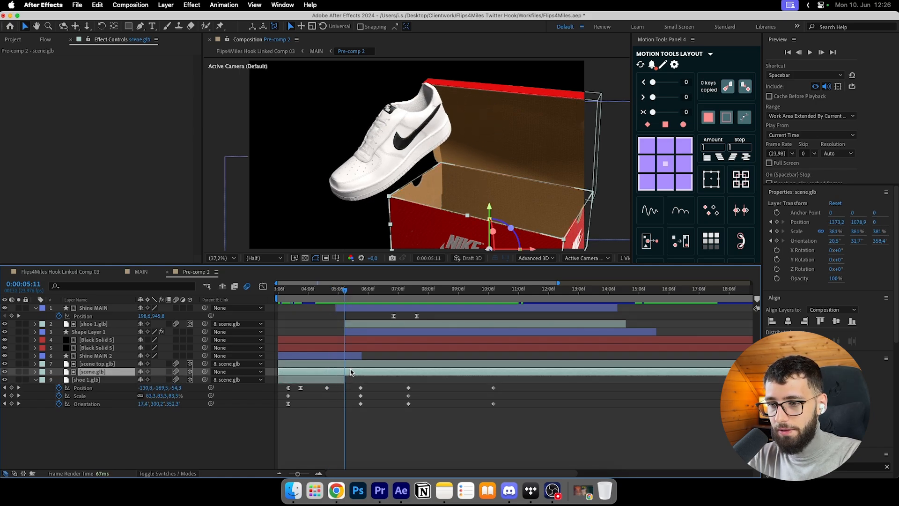
key(super+shift+d)
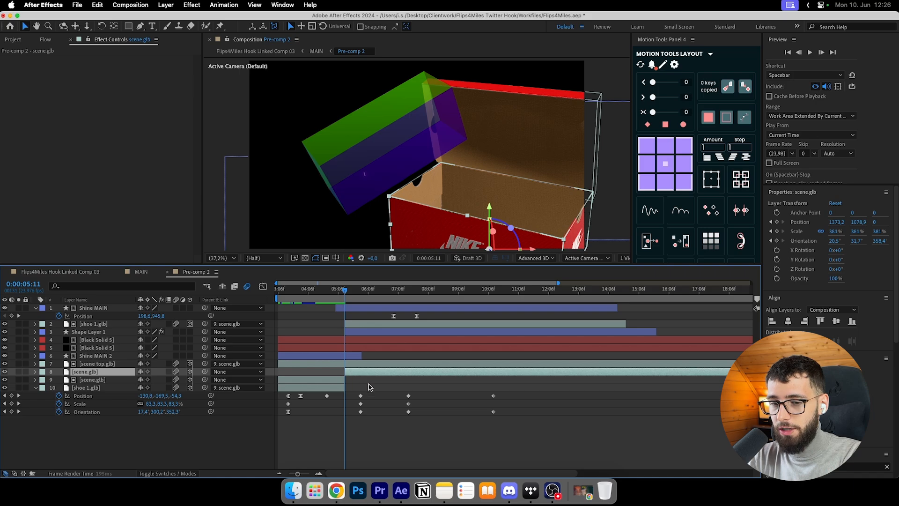
key(super+z)
Scrub the box opening around 0:00:04:00 and reveal the animated properties of the scene.glb and scene top.glb layers.
click(302, 297)
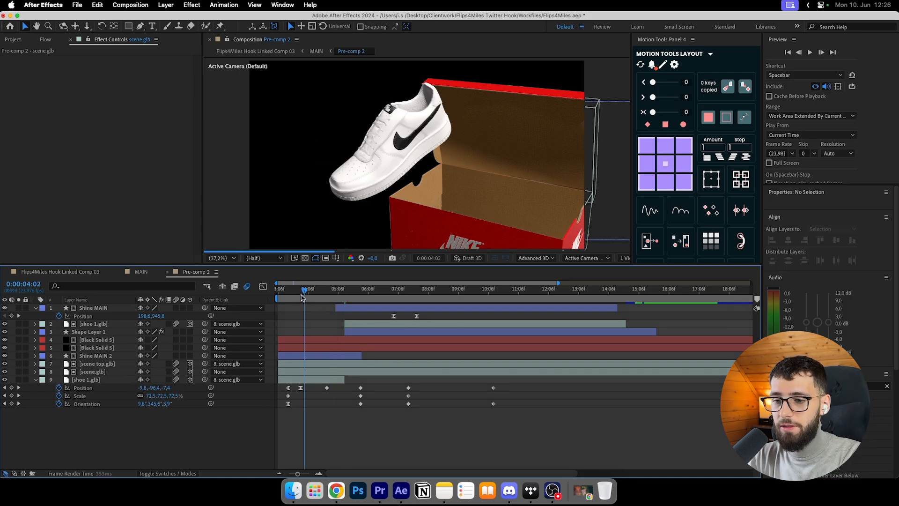
mouse_move(302, 297)
mouse_down()
mouse_move(287, 298)
mouse_move(305, 296)
mouse_up()
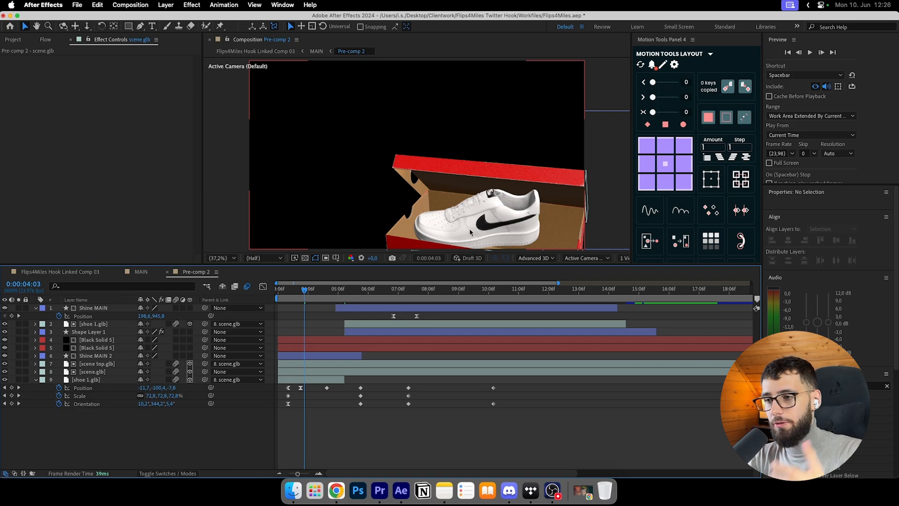
drag(309, 295, 302, 293)
click(312, 372)
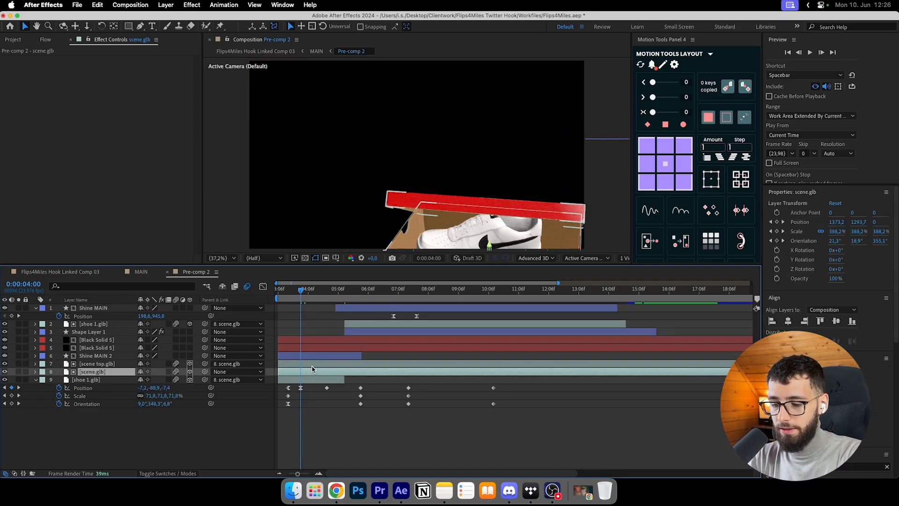
key(u)
click(312, 364)
key(u)
Scrub the box body's rise from 0:00:03:06 to 0:00:03:22 with scene top.glb, the lower shoe 1.glb and Shine MAIN 2 hidden.
click(278, 293)
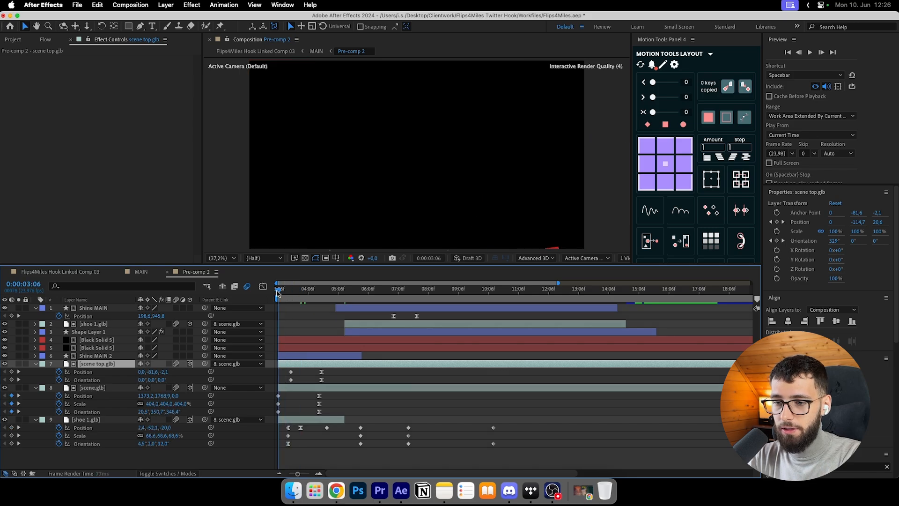
mouse_move(282, 293)
mouse_down()
mouse_move(320, 290)
mouse_move(286, 290)
mouse_up()
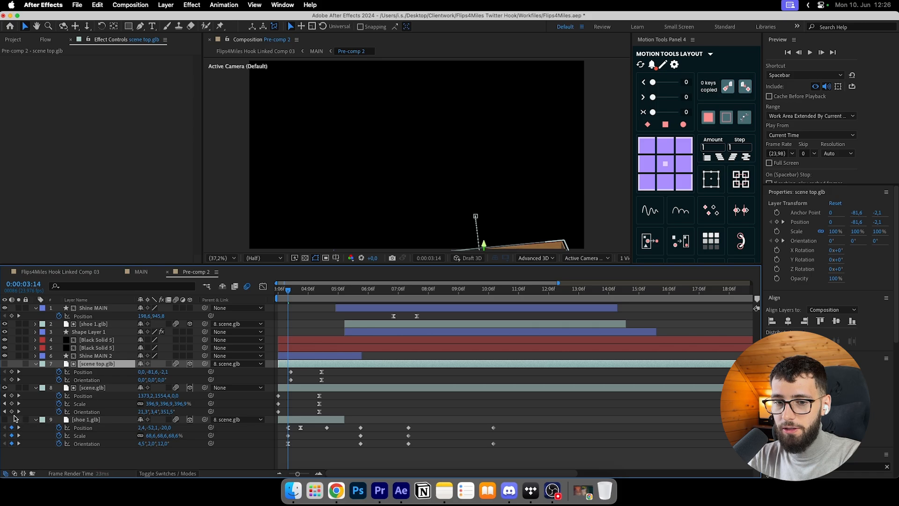
mouse_move(288, 291)
mouse_down()
mouse_move(324, 293)
mouse_move(278, 291)
mouse_move(322, 293)
mouse_move(285, 291)
mouse_move(299, 292)
mouse_up()
click(424, 465)
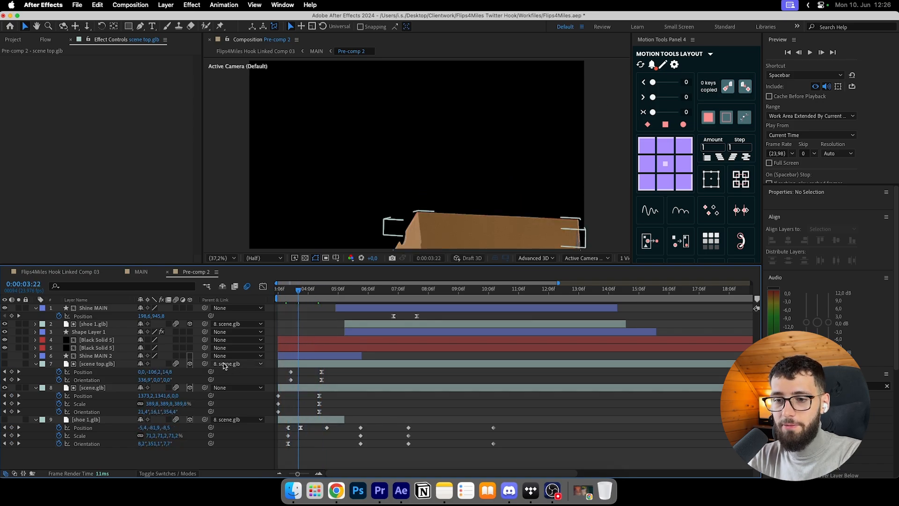
Show the scene top.glb layer again and preview the lid opening with the box from 0:00:03:16 to 0:00:04:17.
click(111, 364)
click(5, 364)
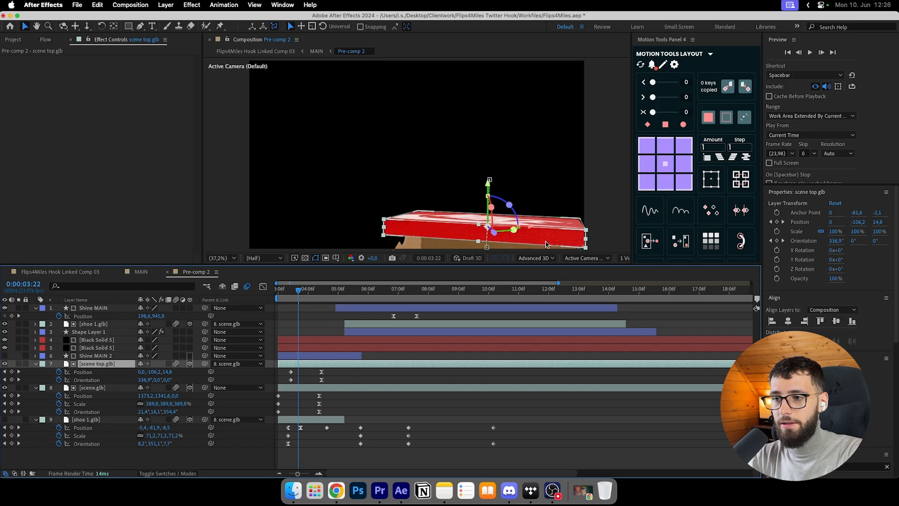
click(89, 389)
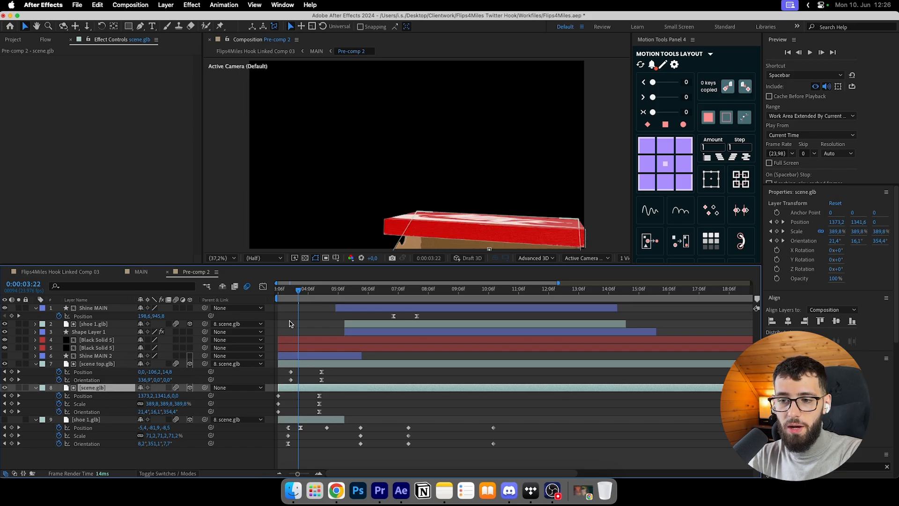
mouse_move(279, 291)
mouse_down()
mouse_move(326, 291)
mouse_move(282, 291)
mouse_move(291, 291)
mouse_up()
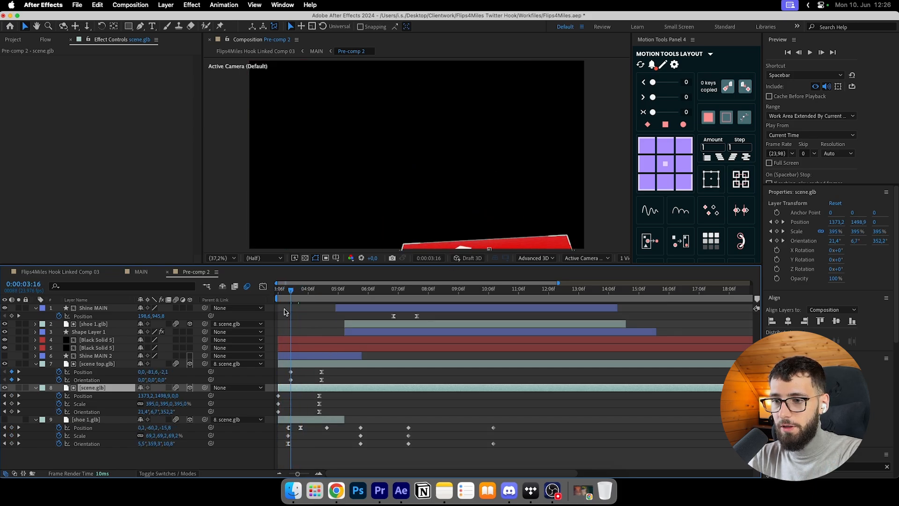
key(space)
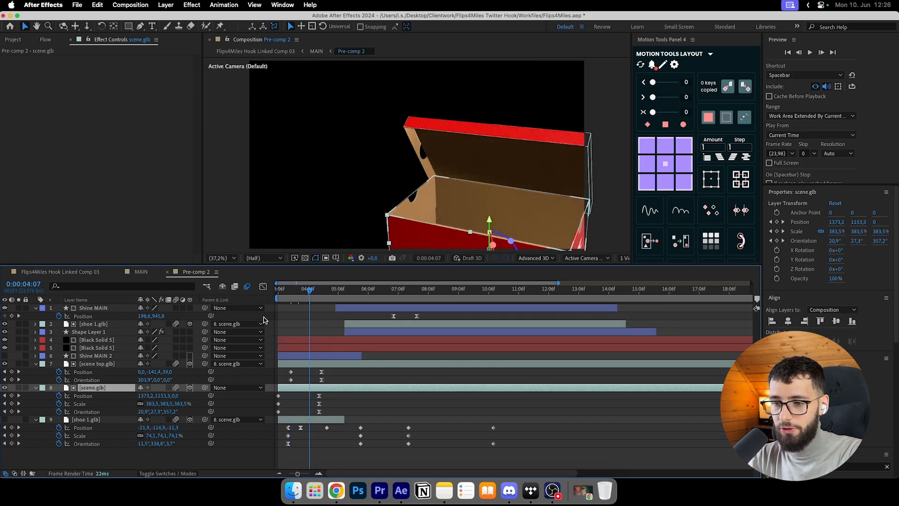
mouse_move(309, 292)
mouse_down()
mouse_move(293, 292)
mouse_move(316, 294)
mouse_move(293, 297)
mouse_move(322, 289)
mouse_up()
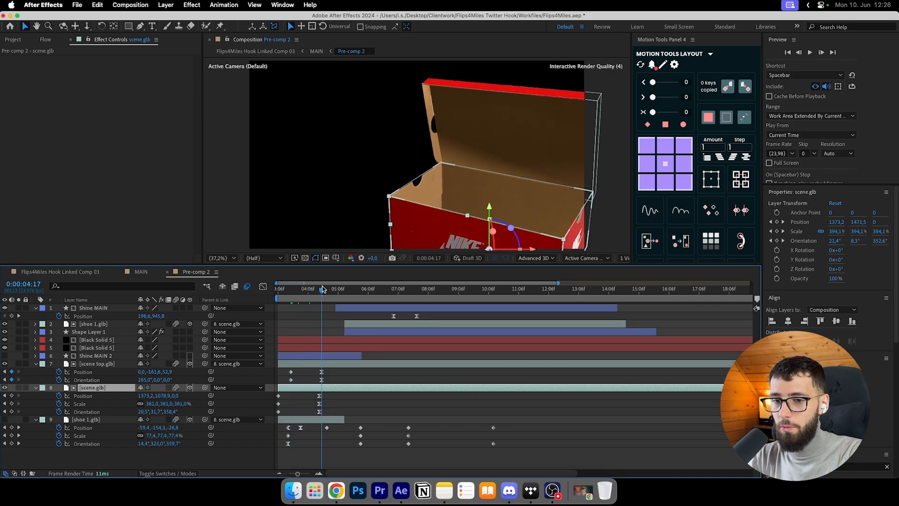
Show the lower shoe 1.glb layer again and preview the shoe's movement out of the box up to 0:00:09:17.
click(348, 370)
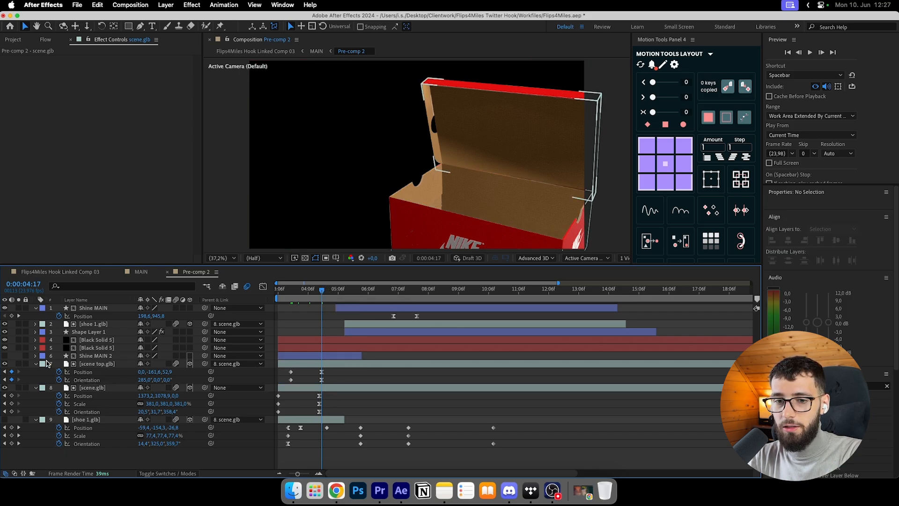
click(3, 419)
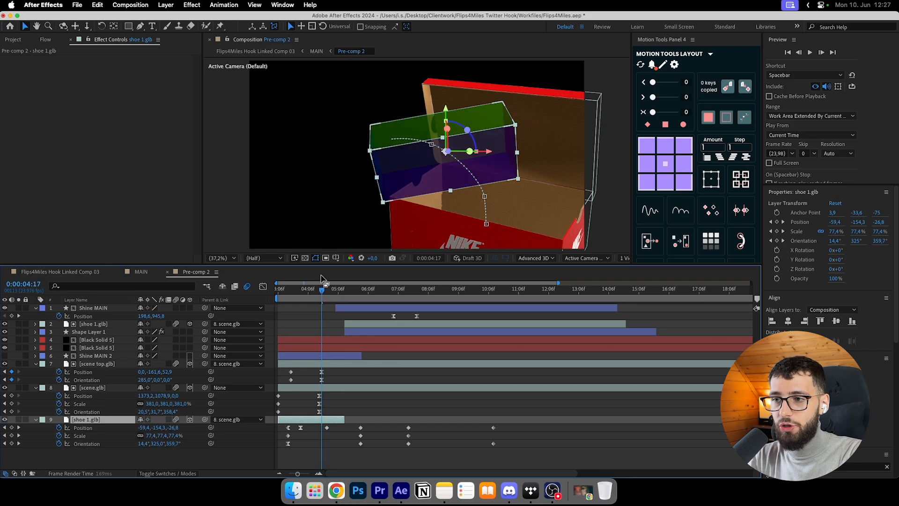
drag(323, 291, 351, 297)
key(space)
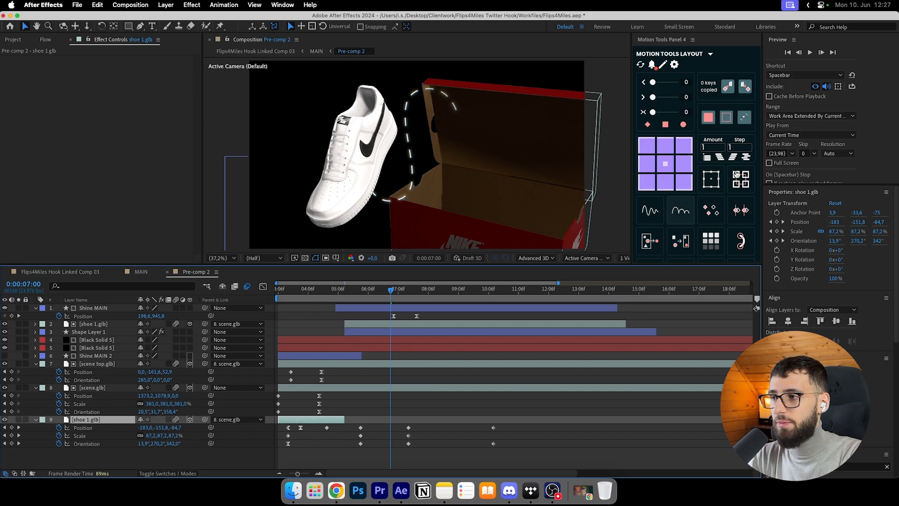
click(327, 290)
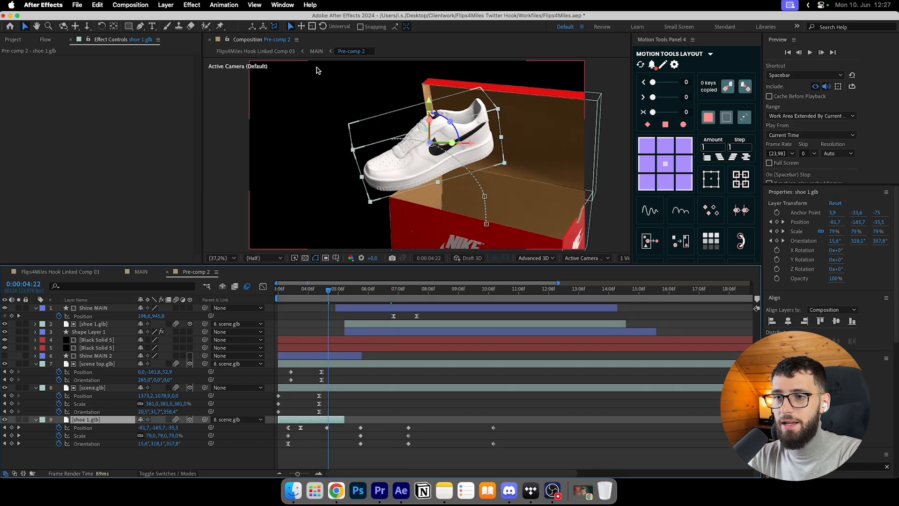
click(367, 290)
drag(367, 289, 473, 307)
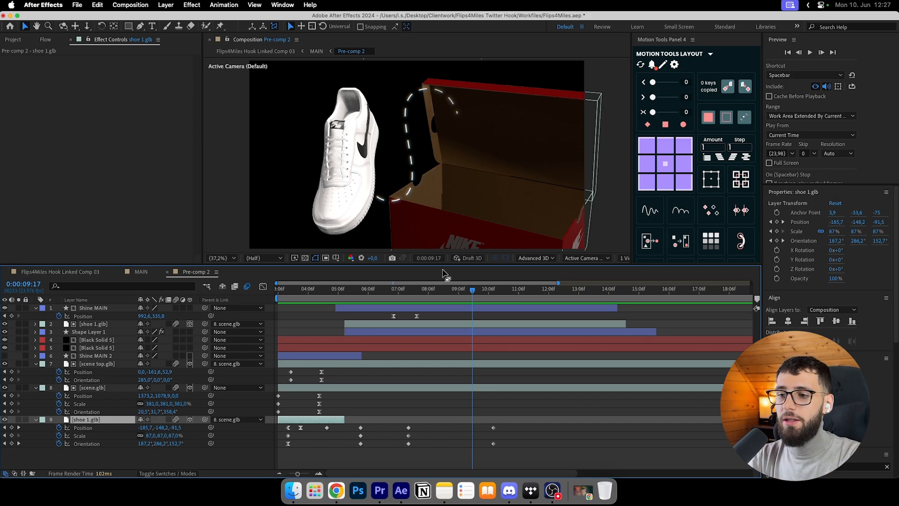
Show the Shine MAIN 2 layer again and scrub the shine passing over the closed lid near 0:00:03:15.
click(465, 319)
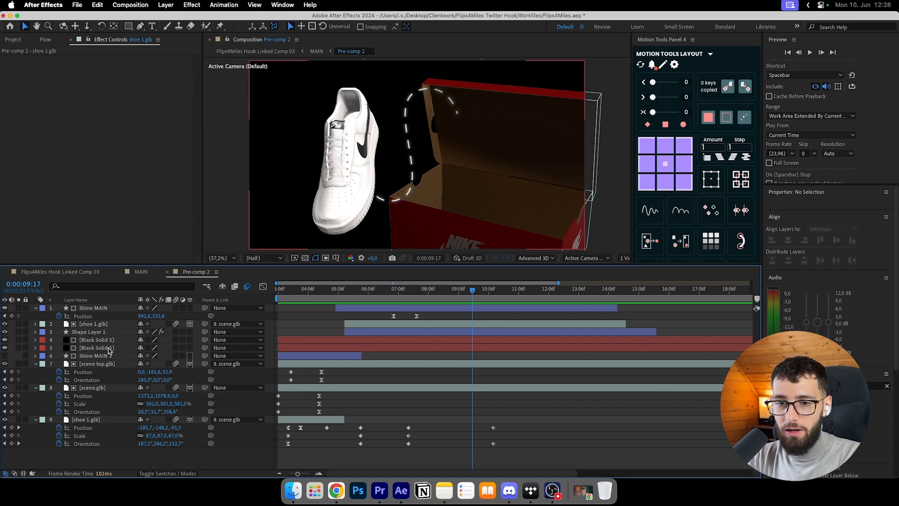
click(5, 356)
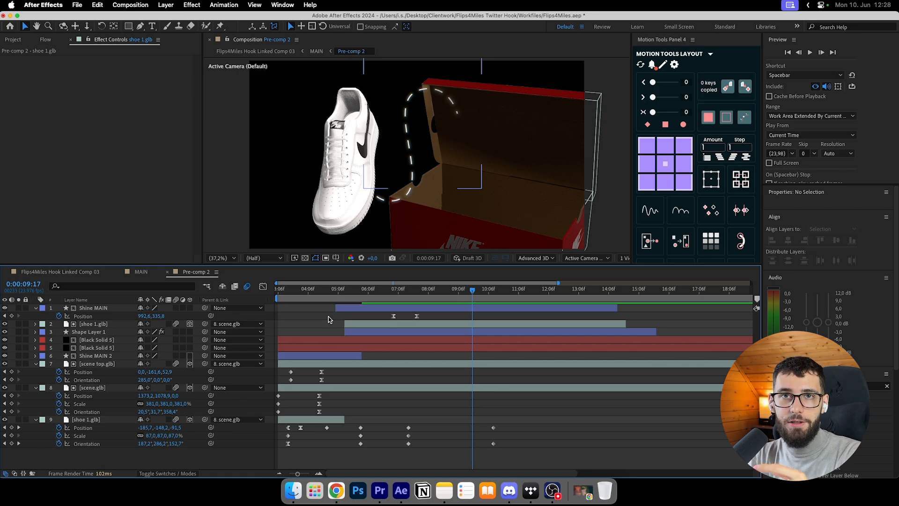
click(307, 291)
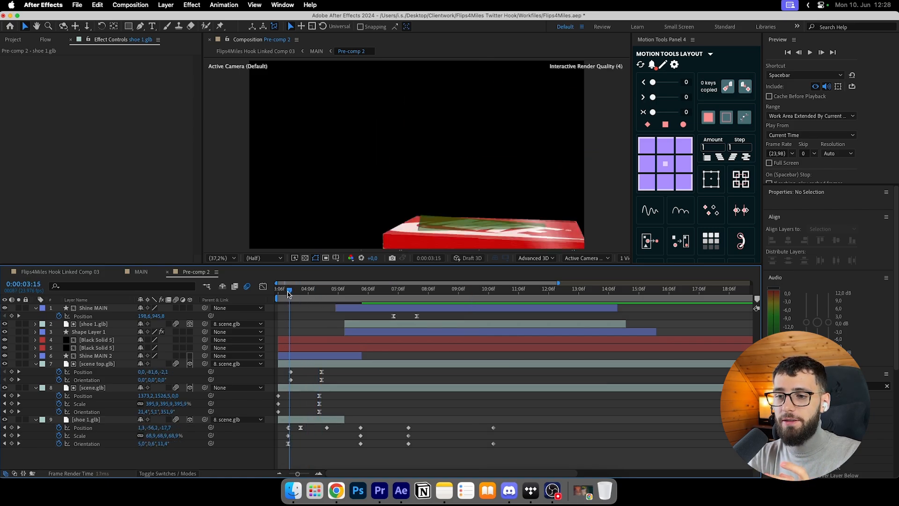
mouse_move(307, 293)
mouse_down()
mouse_move(321, 292)
mouse_move(296, 294)
mouse_up()
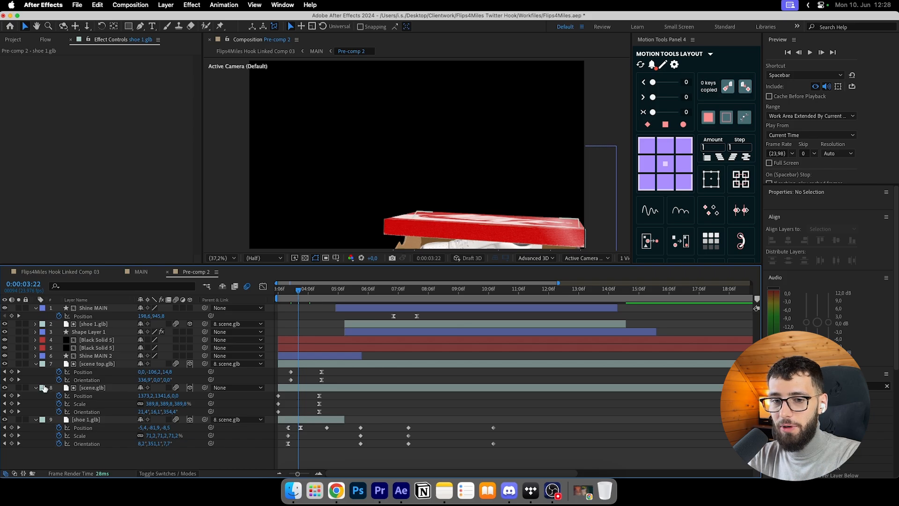
Temporarily hide scene top.glb, scene.glb and the lower shoe 1.glb while scrubbing to 0:00:03:21, and show them again.
drag(5, 364, 5, 420)
drag(282, 288, 297, 291)
drag(5, 364, 4, 420)
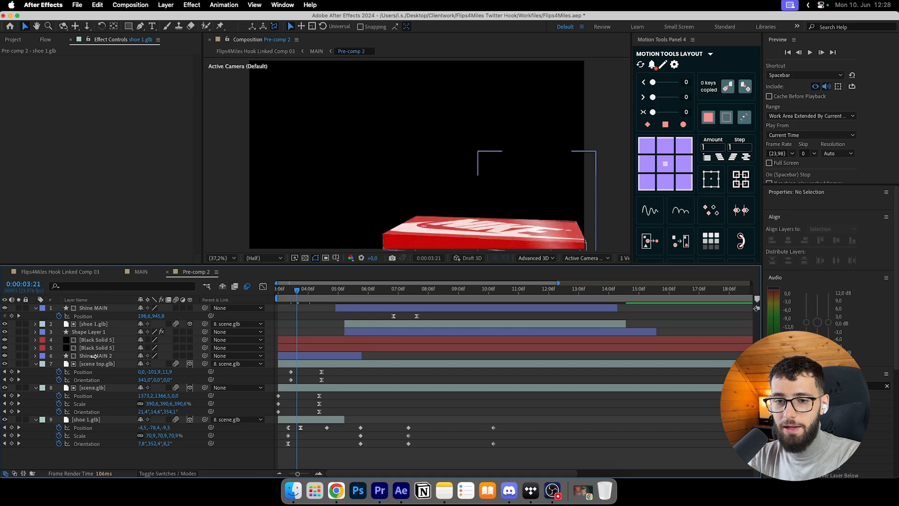
Reveal only the keyframed Position property of the Shine MAIN 2 layer.
click(93, 355)
key(p)
key(u)
key(u)
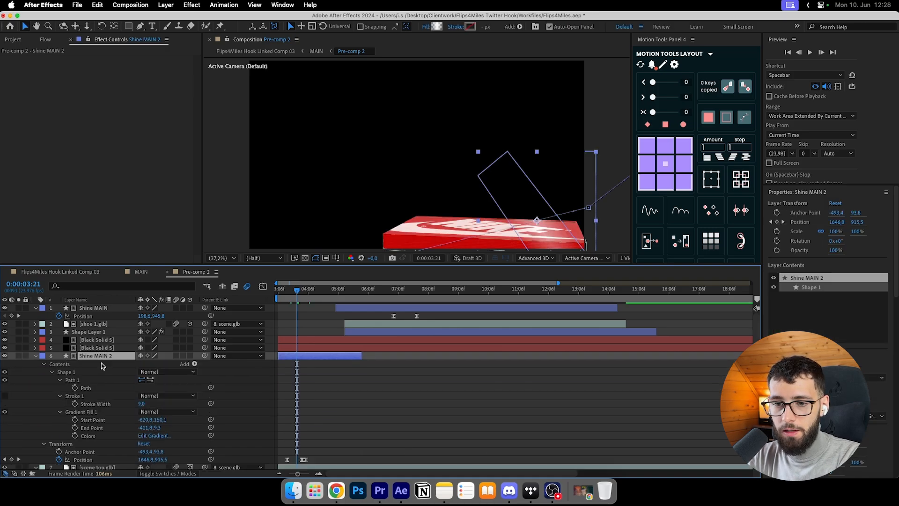
drag(296, 291, 297, 291)
key(u)
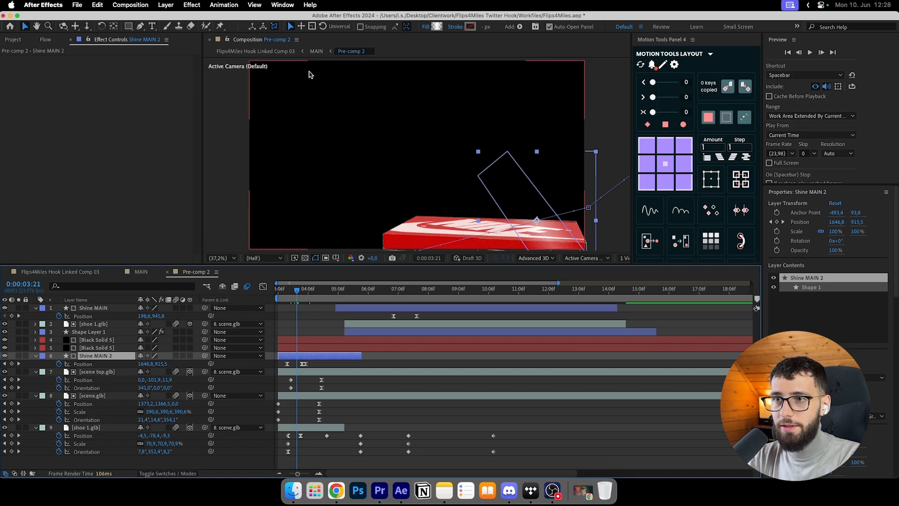
Inspect the opacity and colour stops of Shine MAIN 2's linear gradient fill, leaving the gradient as it is.
click(427, 26)
click(428, 313)
click(437, 27)
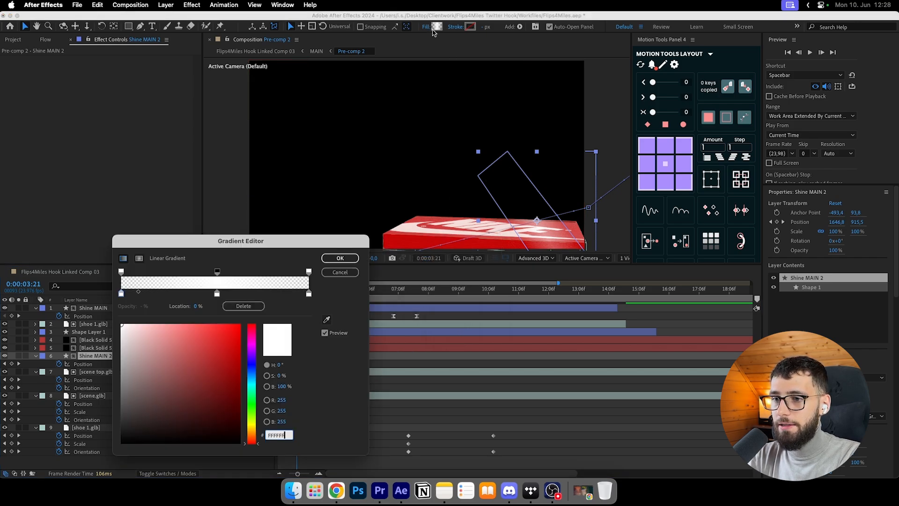
click(217, 272)
click(217, 294)
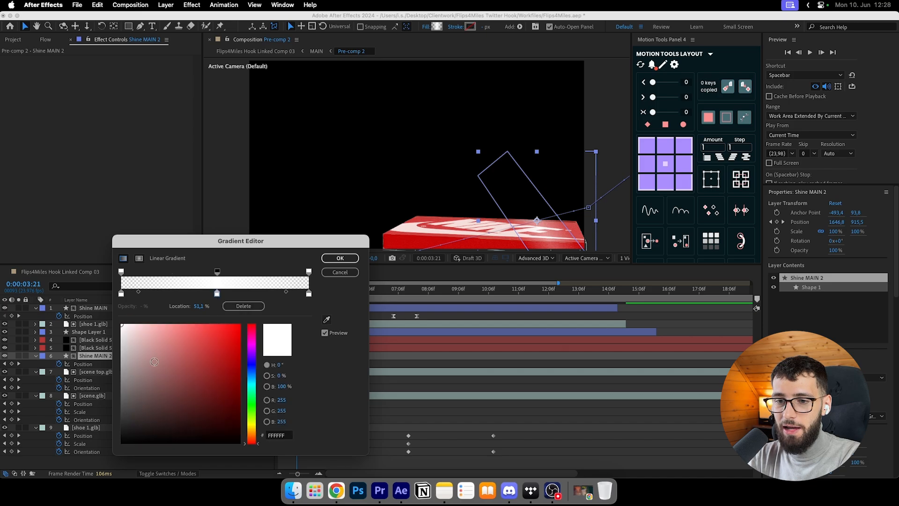
click(121, 294)
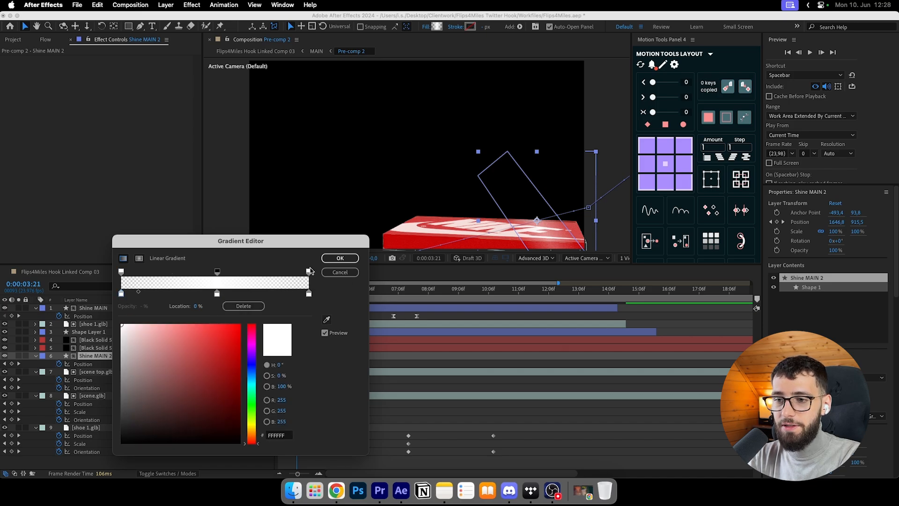
click(340, 258)
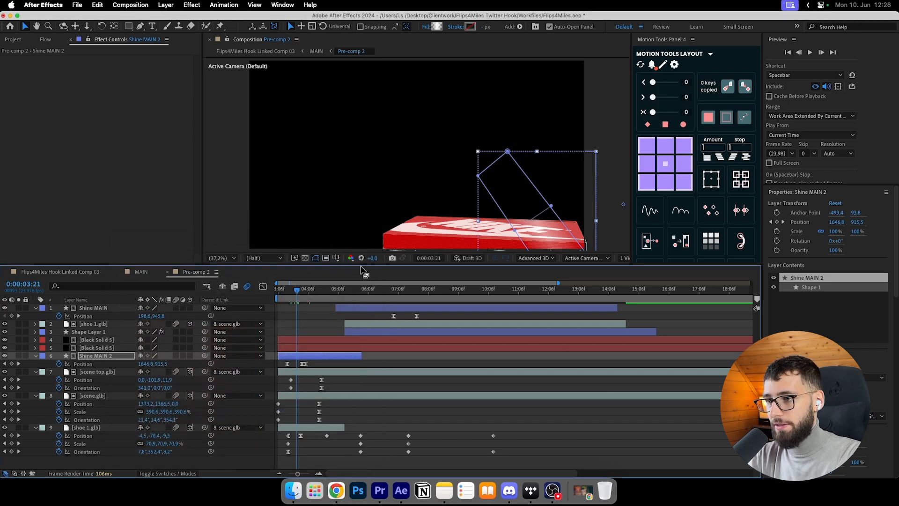
Go to 0:00:03:17 and display the layers' blending mode and track matte settings.
drag(297, 289, 291, 289)
click(189, 469)
click(189, 473)
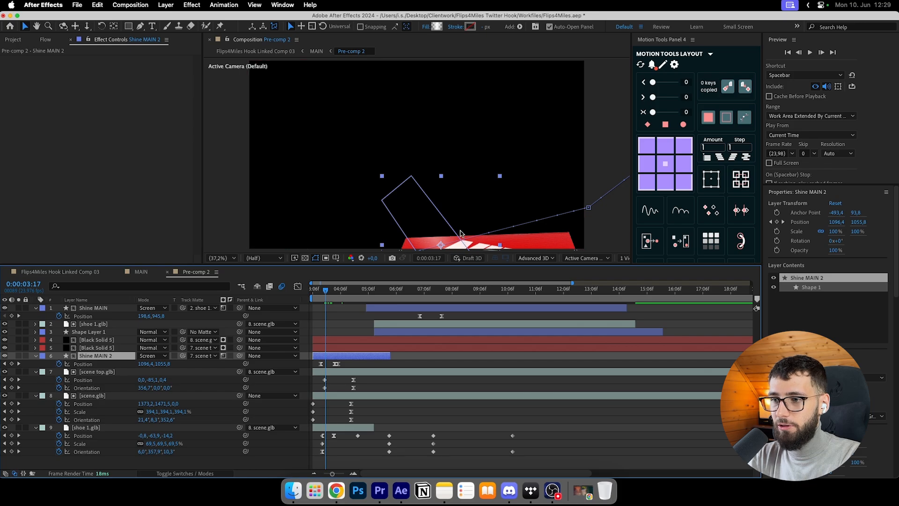
Try the Normal blending mode on the Shine MAIN 2 layer and undo the change.
click(153, 355)
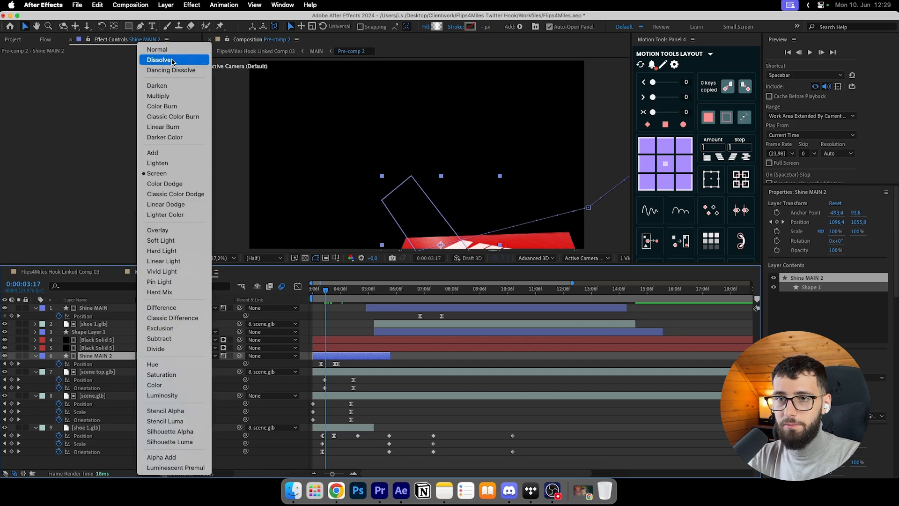
click(157, 49)
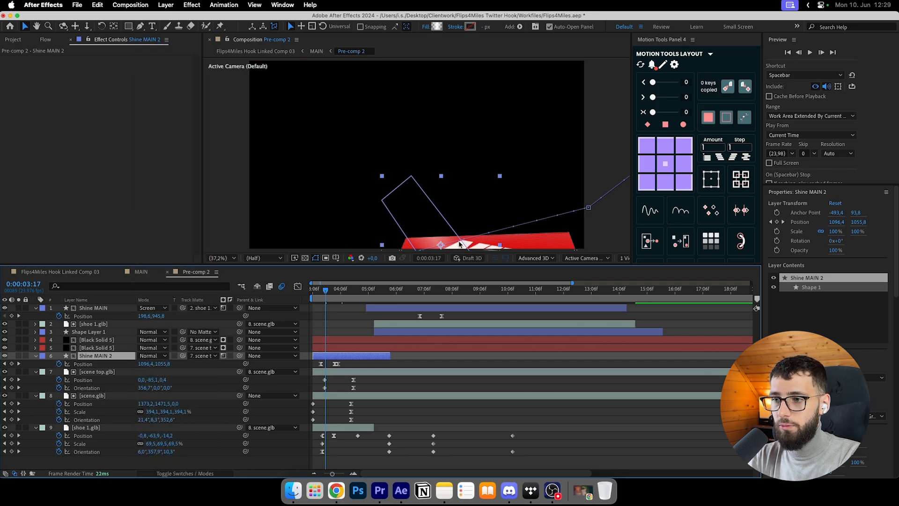
key(super+z)
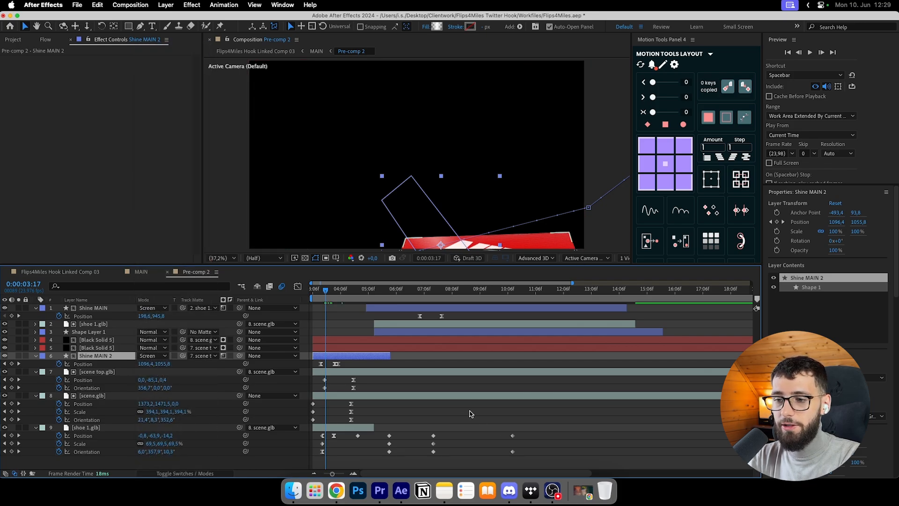
Point out the Shine MAIN 2 layer and its scene top.glb track matte, and return to the layer switches view.
click(423, 391)
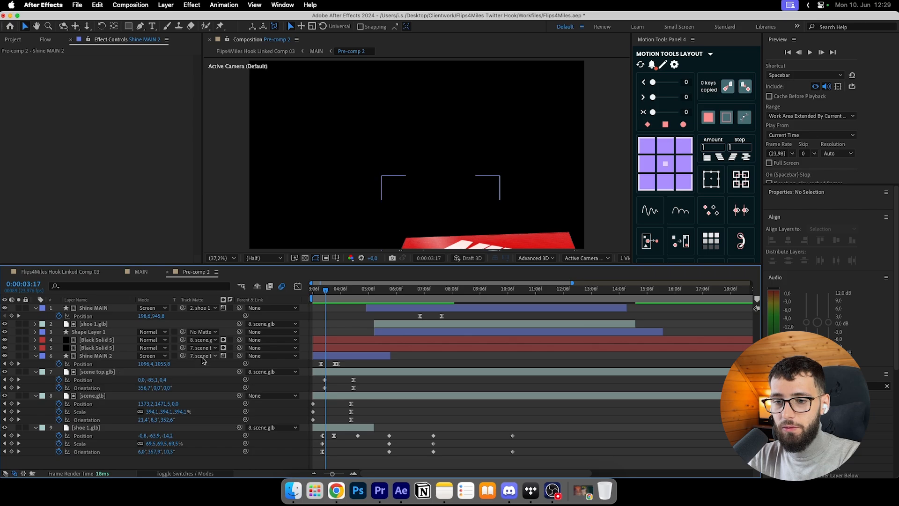
click(91, 372)
click(99, 356)
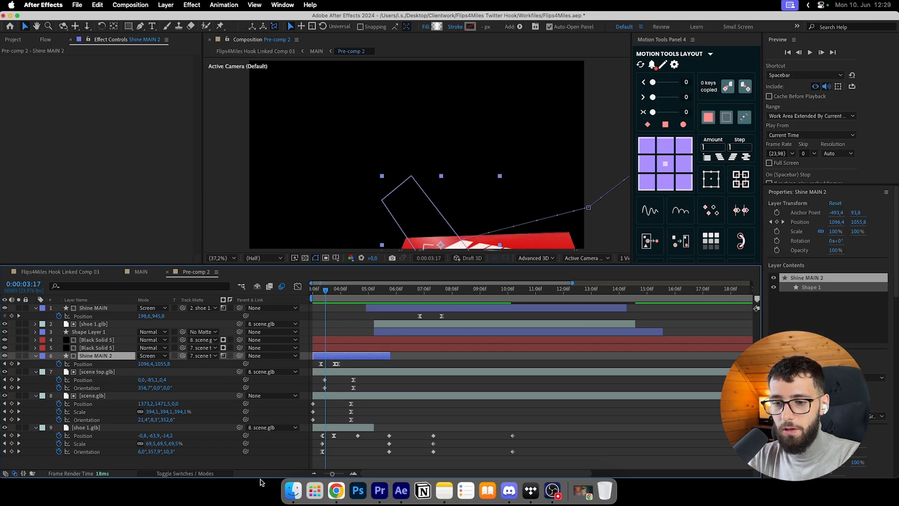
click(214, 474)
Reveal the opacity keyframes of both Black Solid 5 layers and scrub to 0:00:06:12 to examine the darkening of the box.
click(99, 348)
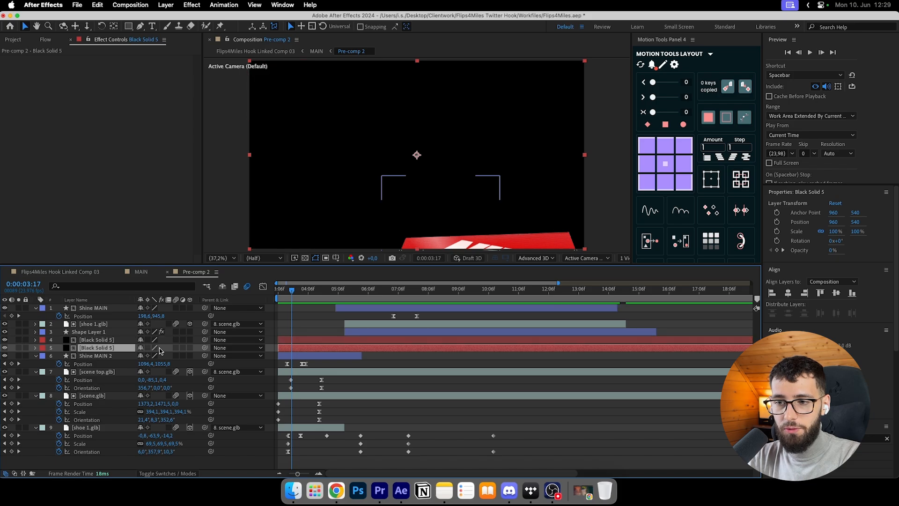
click(314, 291)
drag(314, 291, 318, 291)
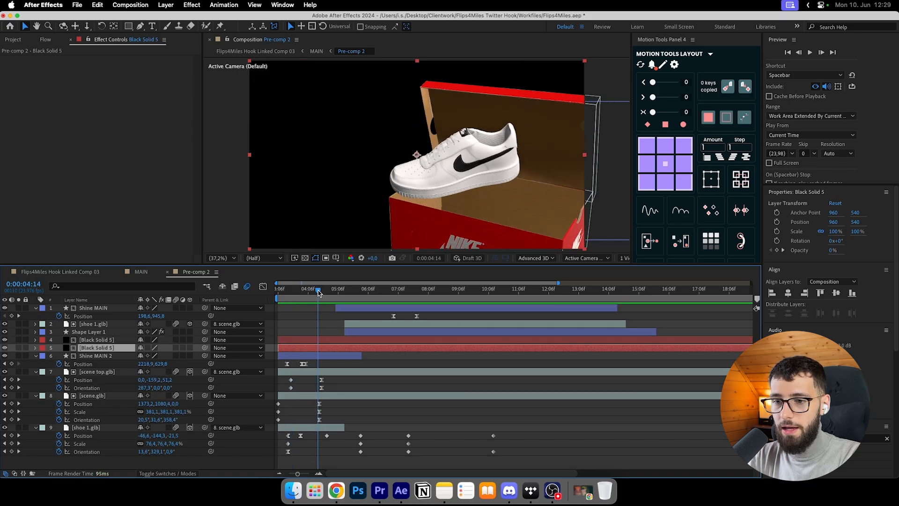
shift+click(328, 340)
key(t)
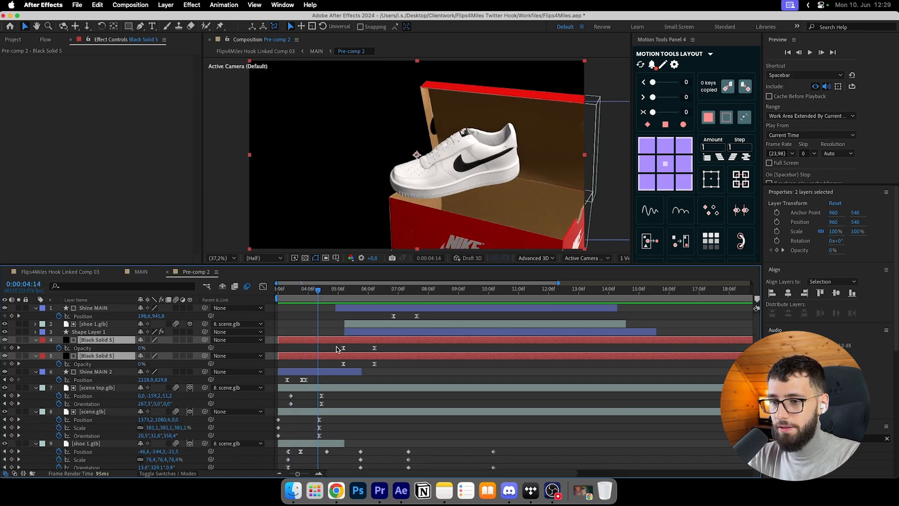
click(336, 347)
drag(336, 290, 376, 294)
click(345, 341)
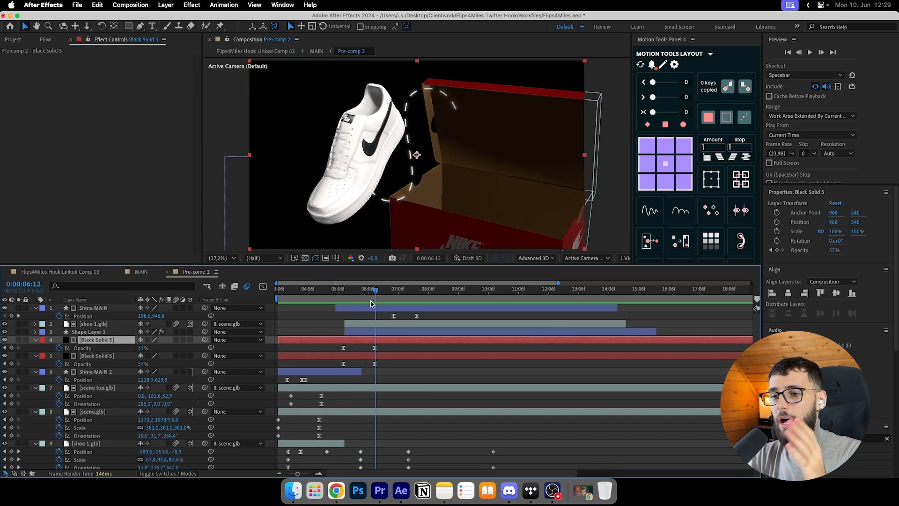
Hide the two Black Solid 5 layers in the Shoe Box pre-comp and compare the effect in the MAIN composition.
click(141, 272)
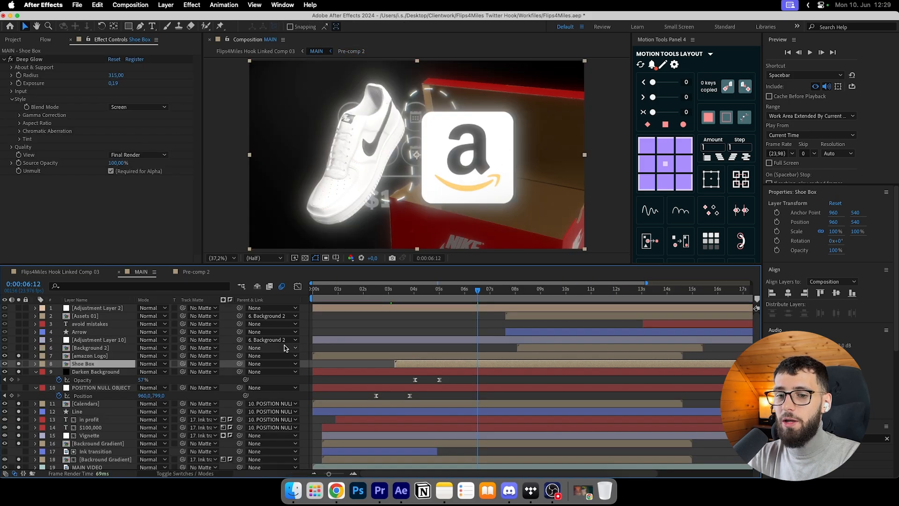
double_click(120, 363)
click(5, 340)
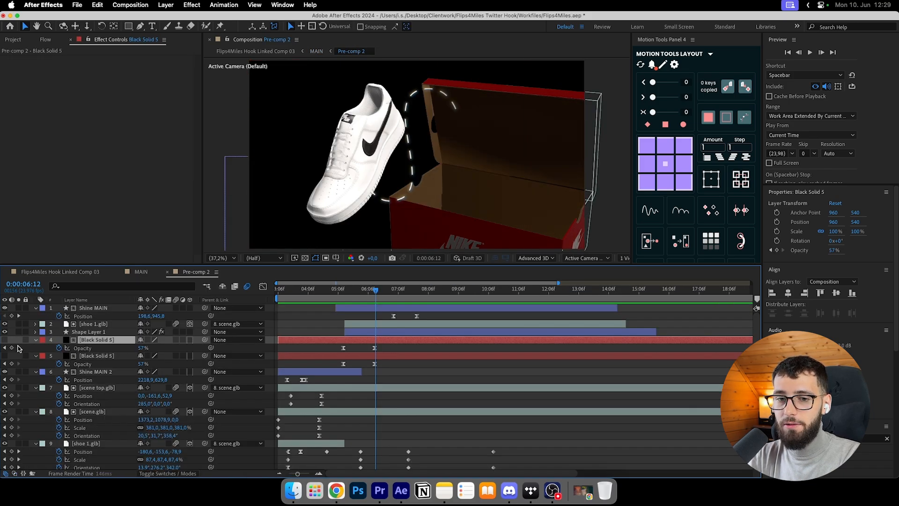
click(142, 273)
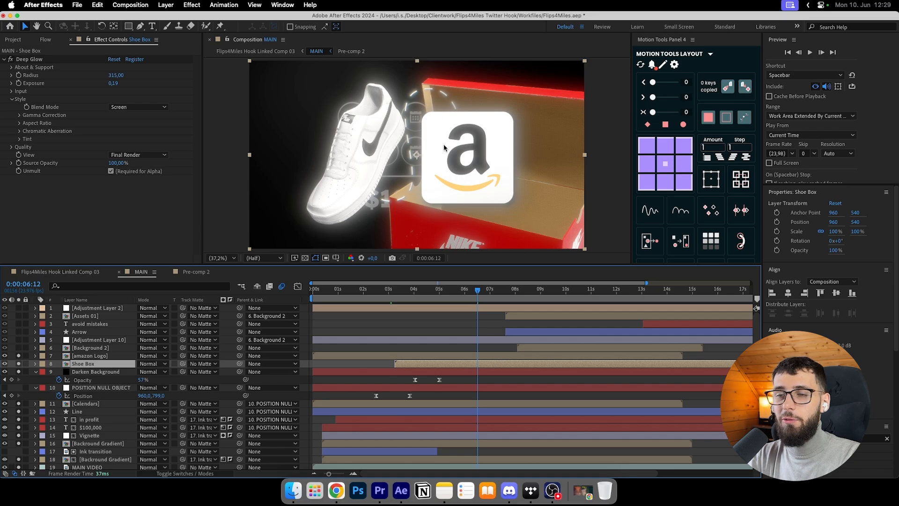
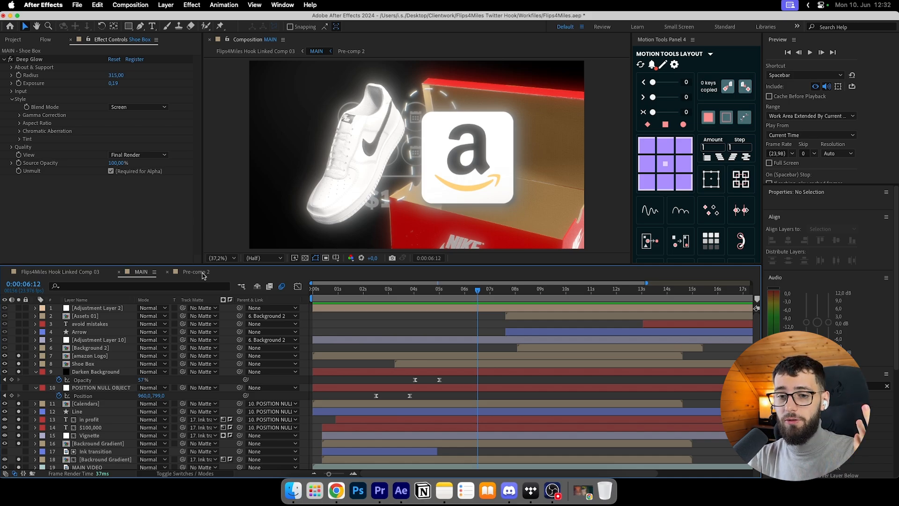
Reveal the keyframes of Shape Layer 1 in Pre-comp 2 and play back the dashed line's animation from its start.
click(201, 272)
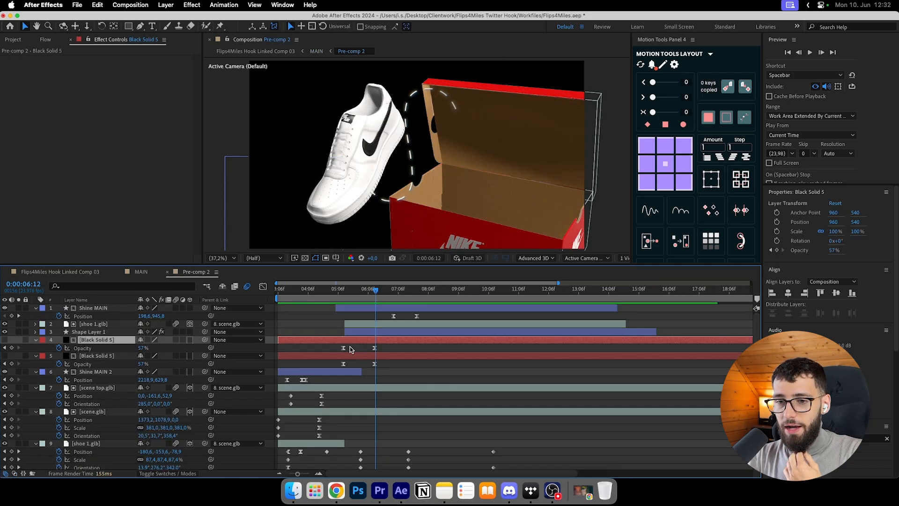
mouse_move(345, 295)
mouse_down()
mouse_move(382, 295)
mouse_move(344, 291)
mouse_up()
click(349, 332)
key(u)
key(space)
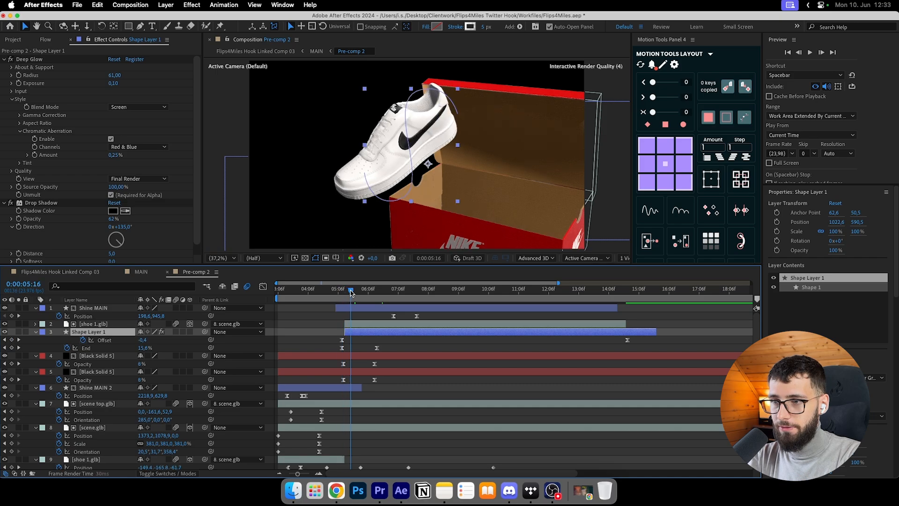
click(395, 348)
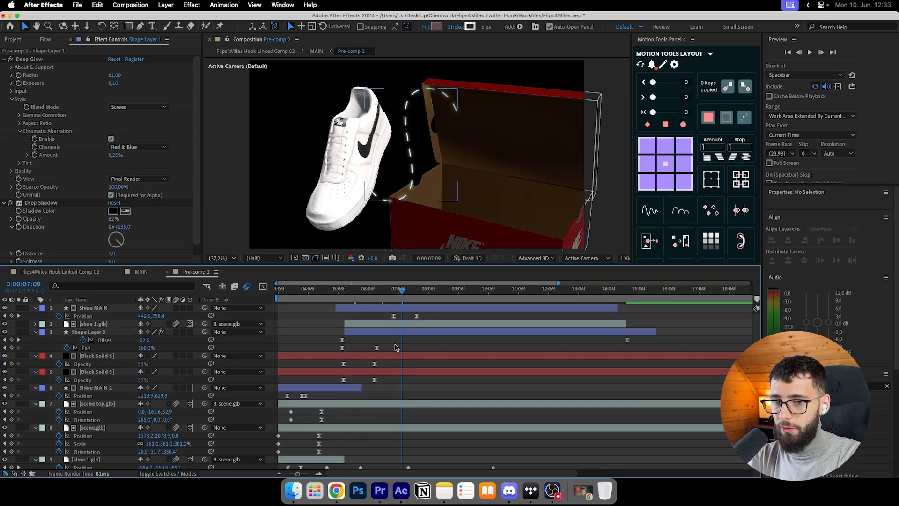
Show all modified properties of Shape Layer 1 and scrub the dashed line's reveal, ending at 0:00:06:15.
click(386, 334)
key(u)
key(u)
drag(342, 291, 353, 292)
click(362, 319)
click(379, 291)
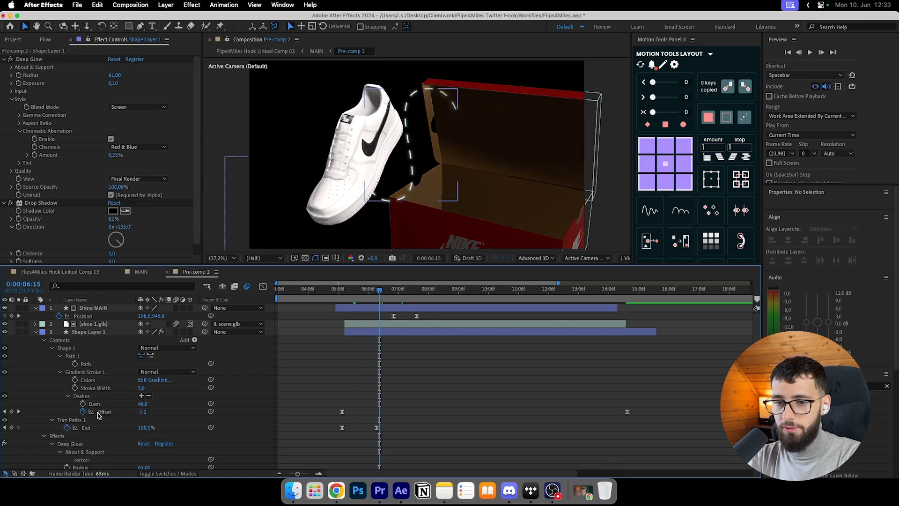
Point out the Dashes and Gradient Stroke 1 properties of Shape Layer 1, keeping its modified properties displayed.
click(85, 397)
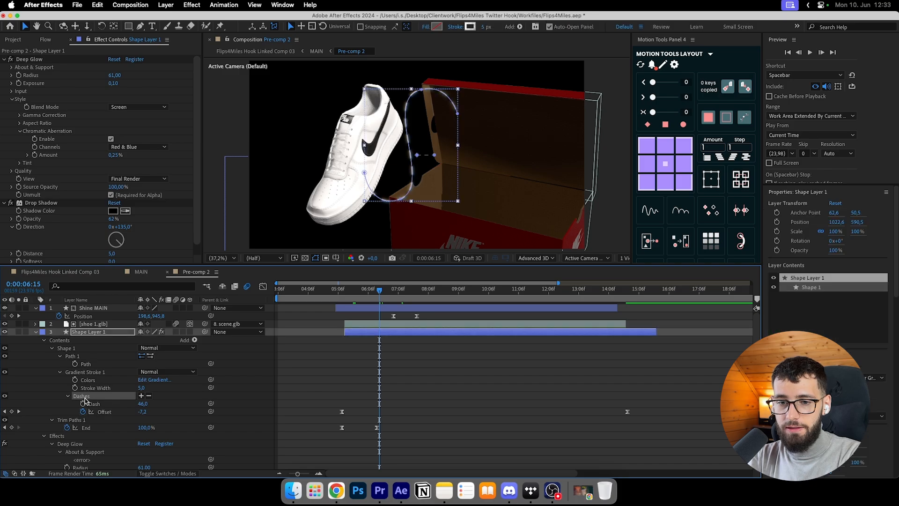
click(92, 373)
key(z)
key(u)
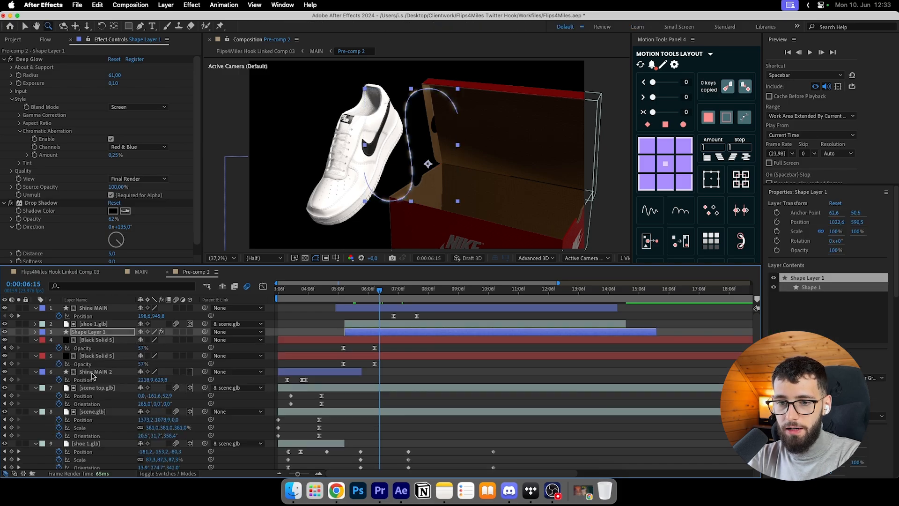
key(u)
key(u)
With no layer selected, draw an open four-point path with the Pen tool from the shoe across to the box lid.
click(140, 26)
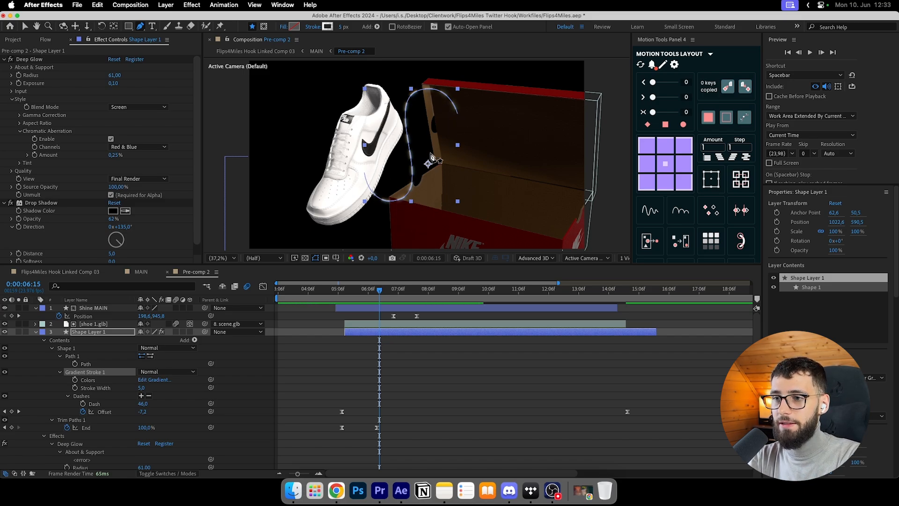
key(super+shift+a)
click(377, 188)
click(444, 193)
click(435, 126)
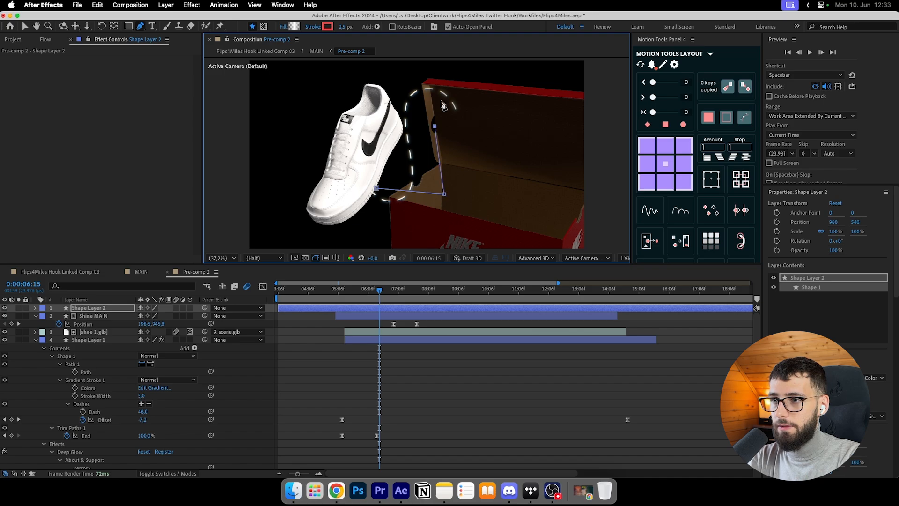
click(465, 91)
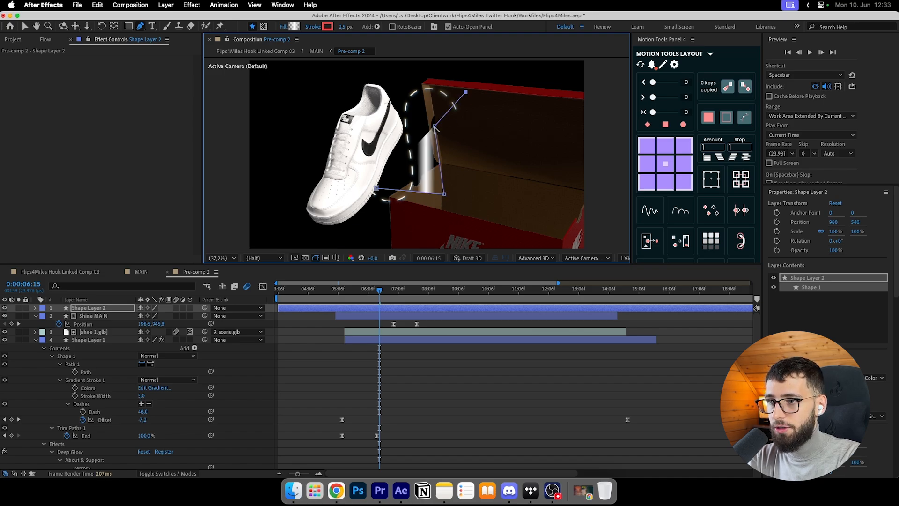
Convert the new path's corner points to smooth curves and adjust the curve near the box's inner edge.
alt+click(435, 127)
alt+click(443, 194)
alt+click(377, 188)
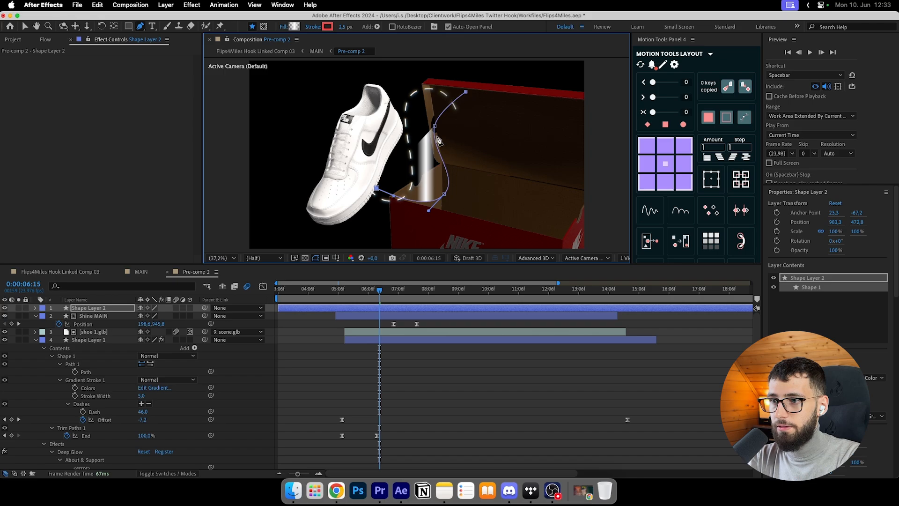
drag(435, 127, 439, 95)
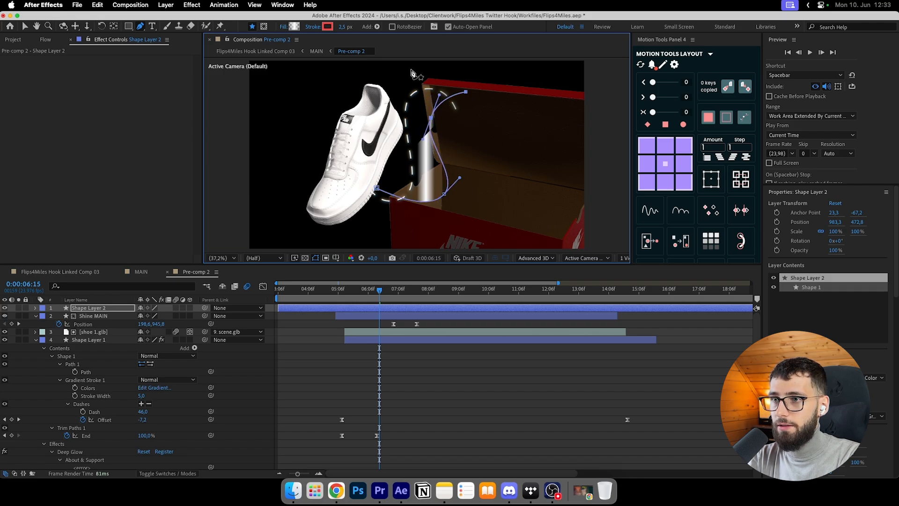
Set the new curve's fill to None and give it a white stroke 56 px wide.
click(283, 29)
click(395, 258)
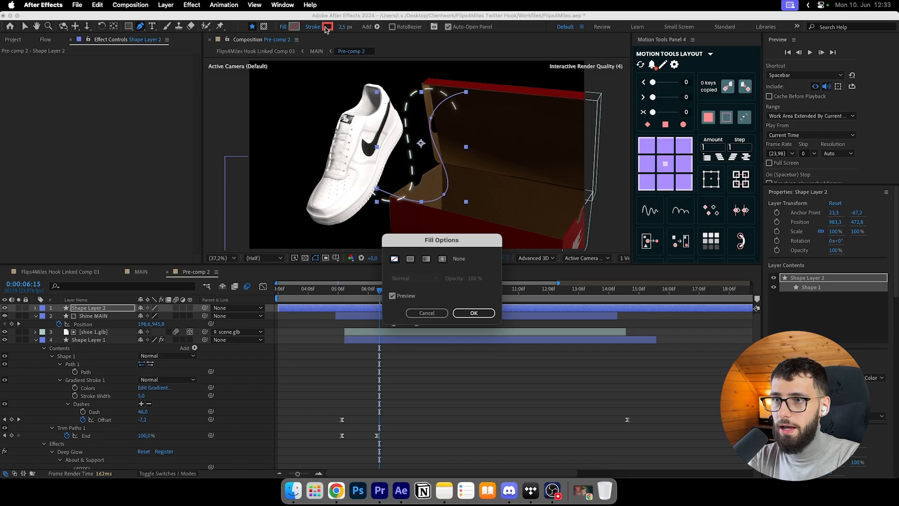
click(480, 314)
click(327, 27)
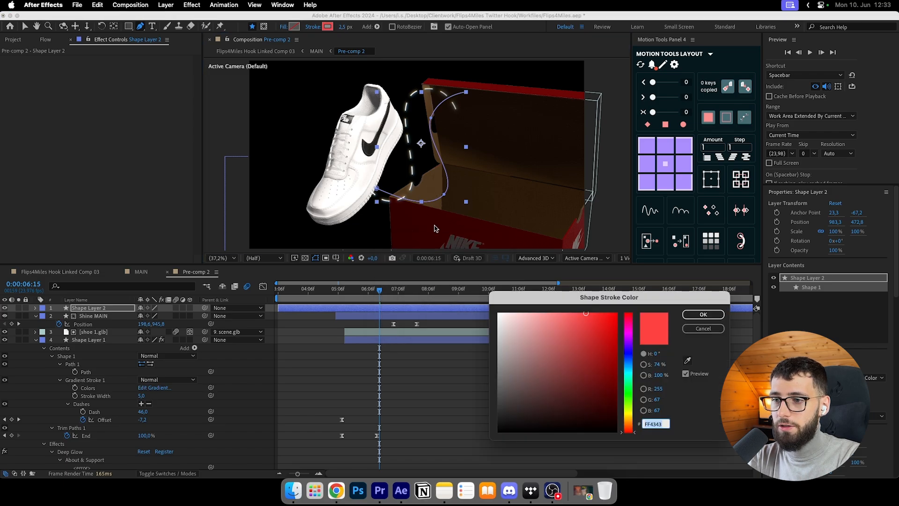
click(499, 314)
click(703, 315)
drag(346, 27, 371, 27)
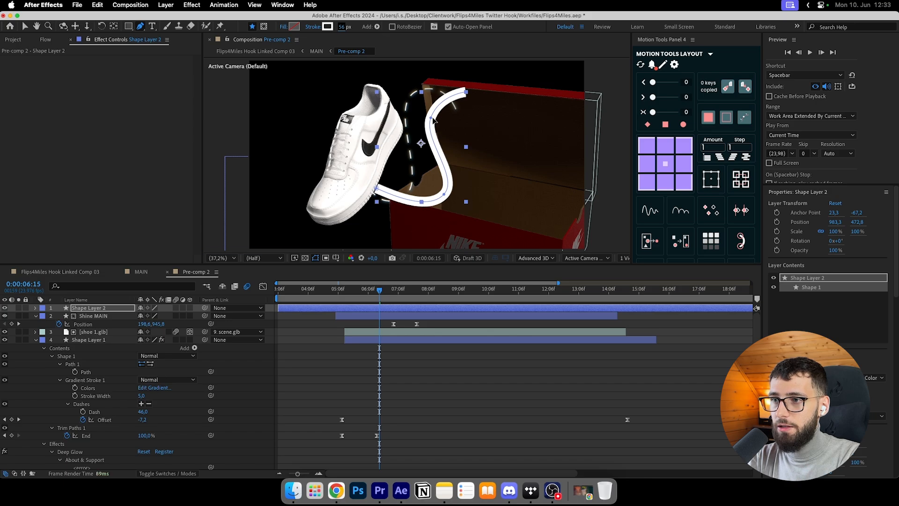
Reshape the upper end of the thick white curve, and delete that demonstration shape layer.
mouse_move(432, 118)
mouse_down()
mouse_move(428, 103)
mouse_move(469, 119)
mouse_up()
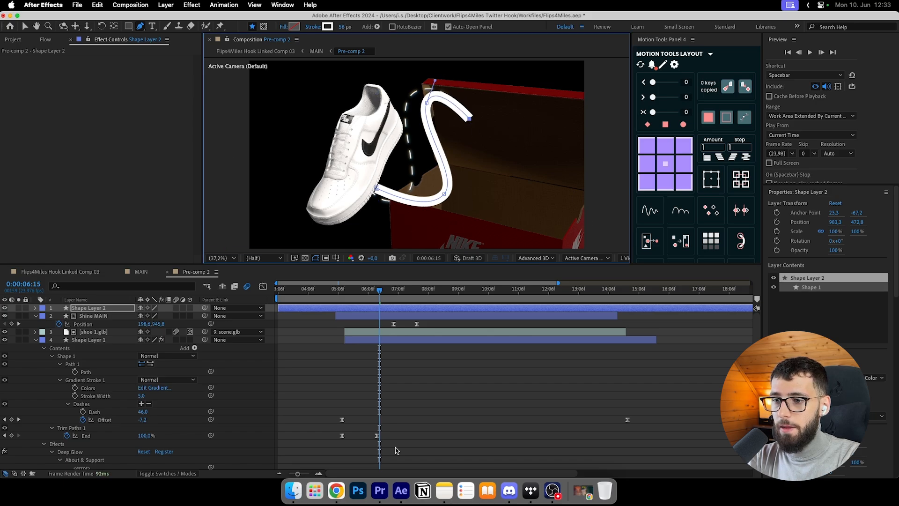
key(Delete)
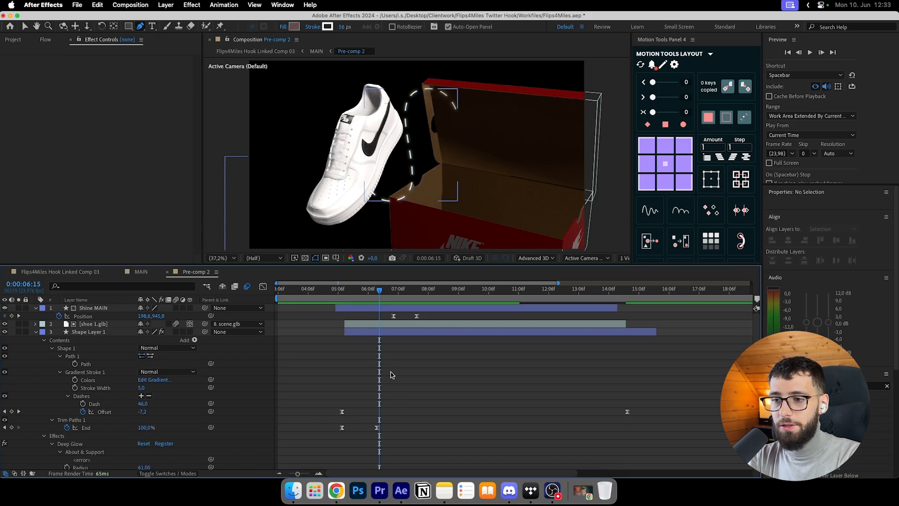
Try different dash lengths on Shape Layer 1's stroke, including 28, and undo the changes.
click(94, 404)
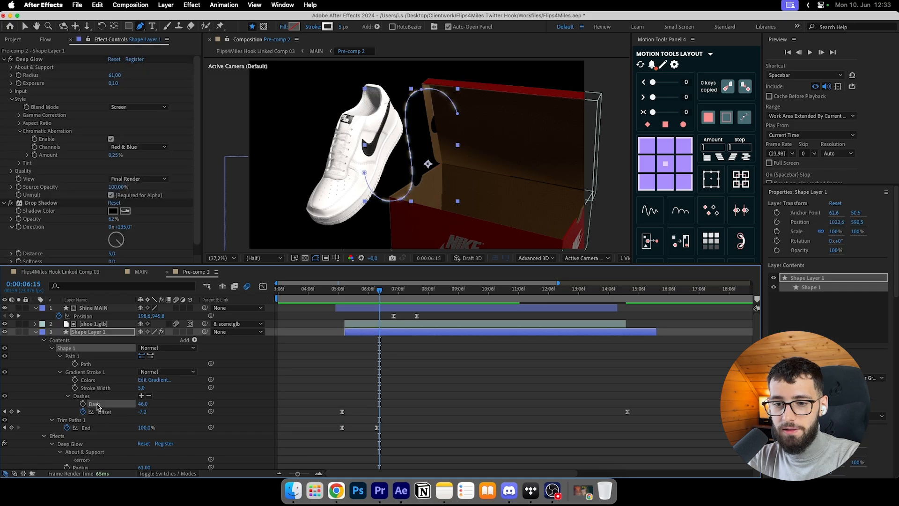
click(159, 411)
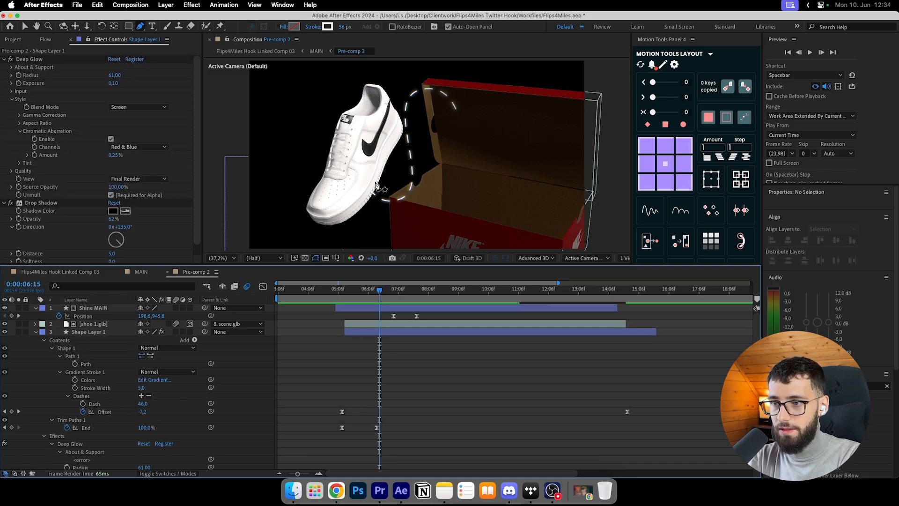
key(v)
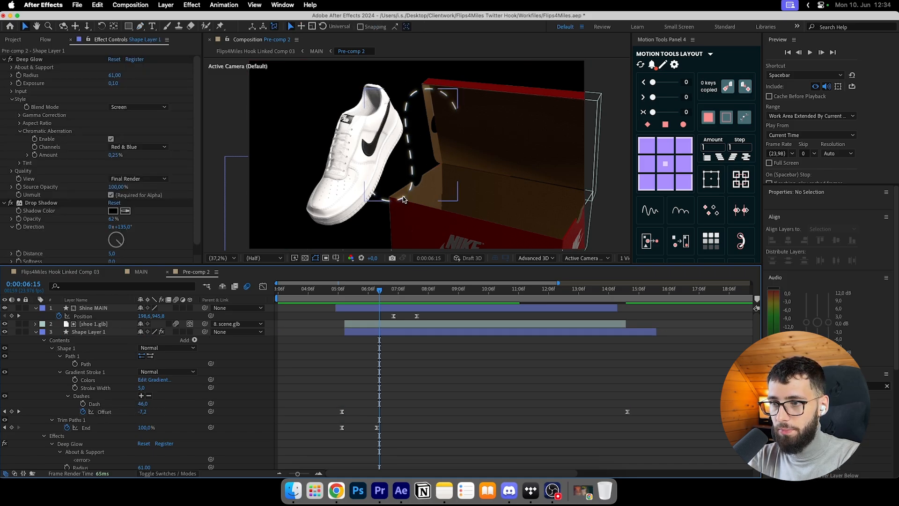
drag(142, 404, 146, 404)
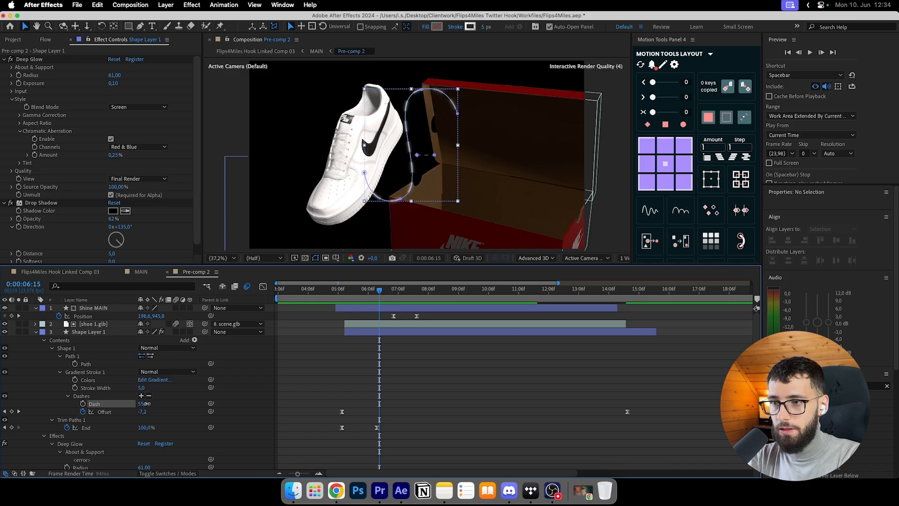
click(142, 403)
text(0)
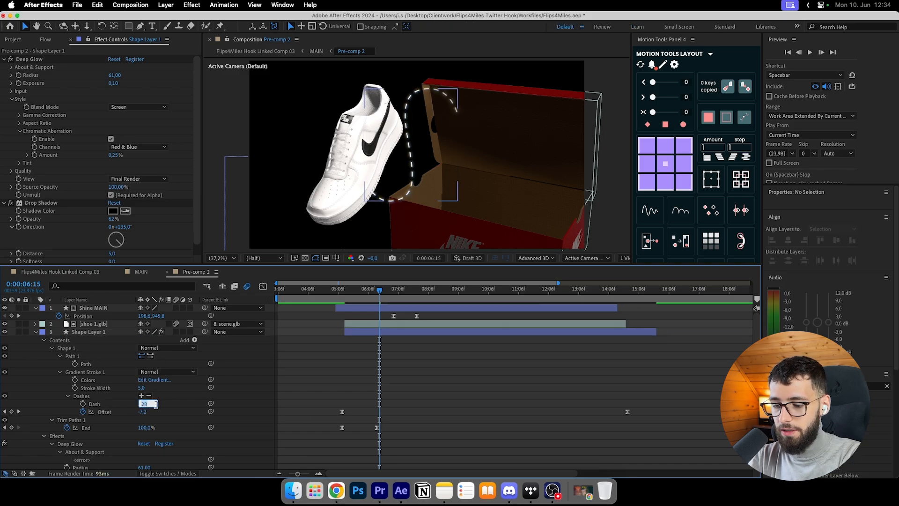
key(Return)
key(super+z)
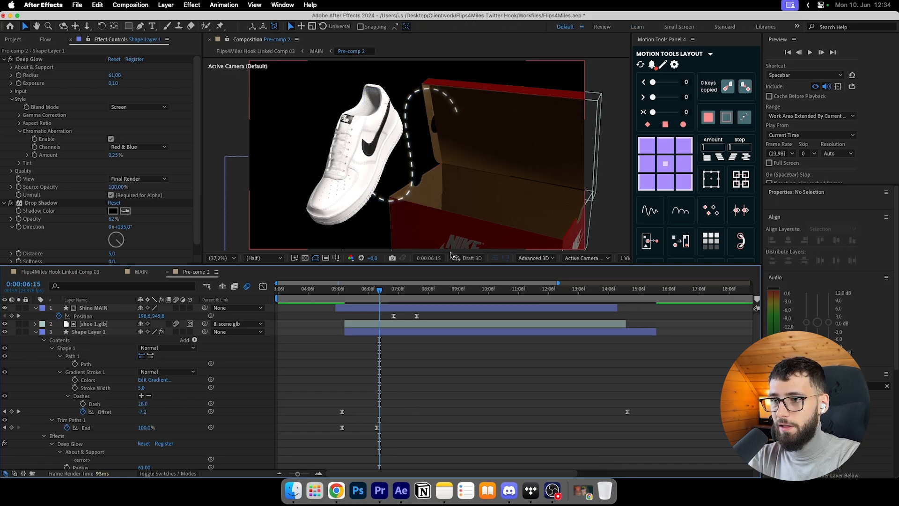
key(super+z)
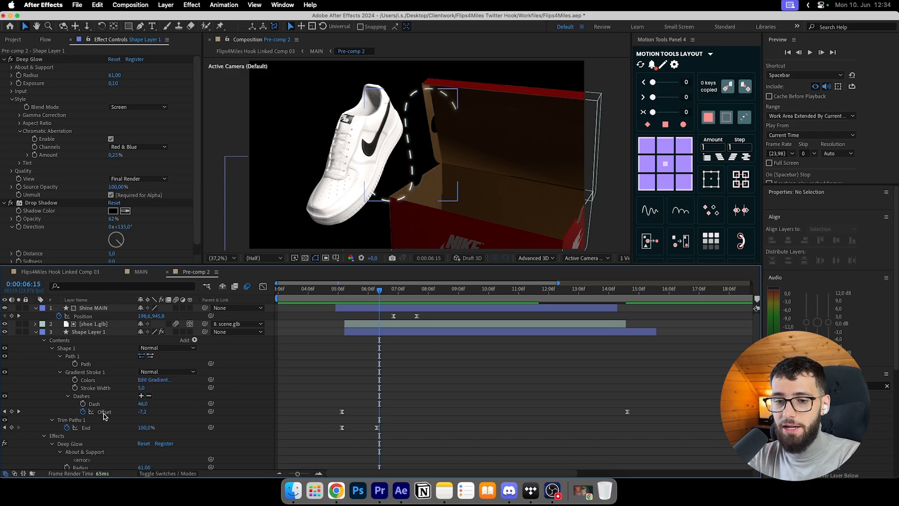
Scrub the timeline to 0:00:13:11 to examine how the dash offset keyframes move the dashed line.
mouse_move(347, 290)
mouse_down()
mouse_move(352, 298)
mouse_move(442, 289)
mouse_up()
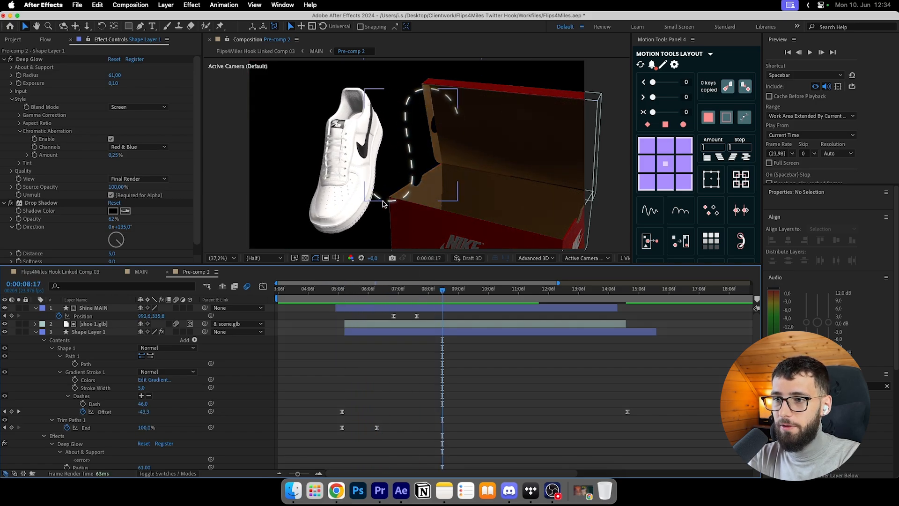
drag(374, 291, 585, 292)
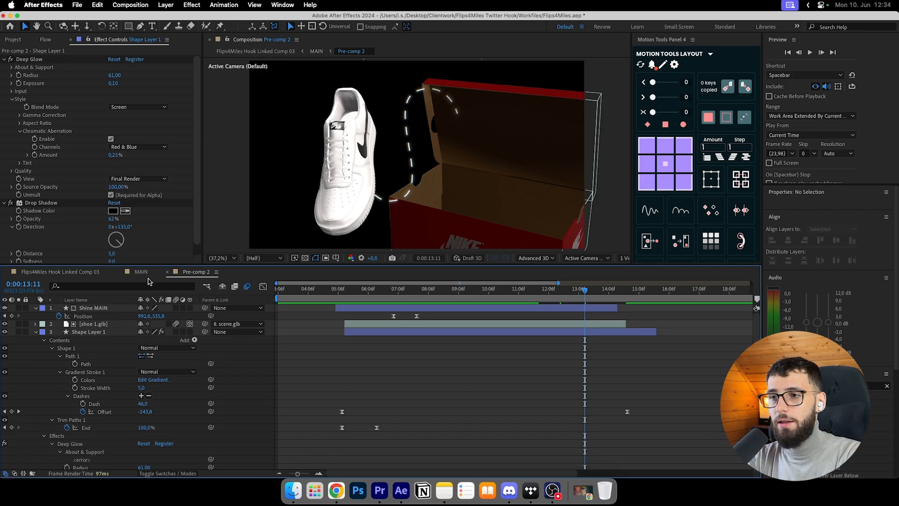
Scrub through the scene in the MAIN composition, and collapse Shape Layer 1's properties in Pre-comp 2.
click(149, 276)
drag(515, 291, 559, 292)
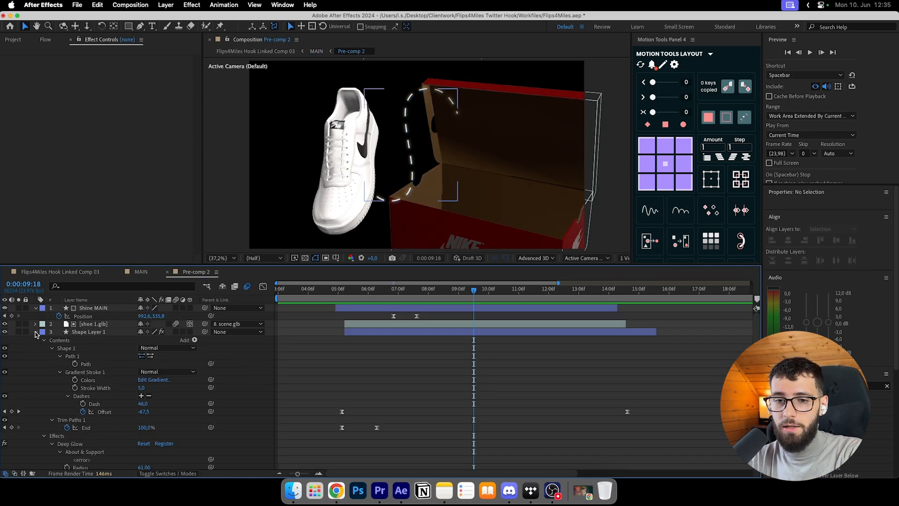
click(36, 331)
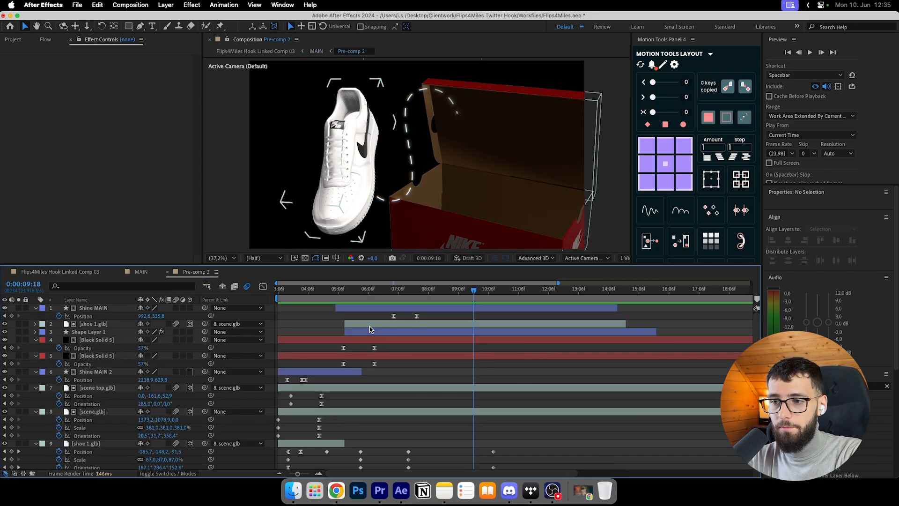
Examine the shoe 1.glb and Shine MAIN layers in Pre-comp 2, scrubbing from 0:00:05:16 to the shine's first position keyframe at 0:00:07:02.
click(352, 326)
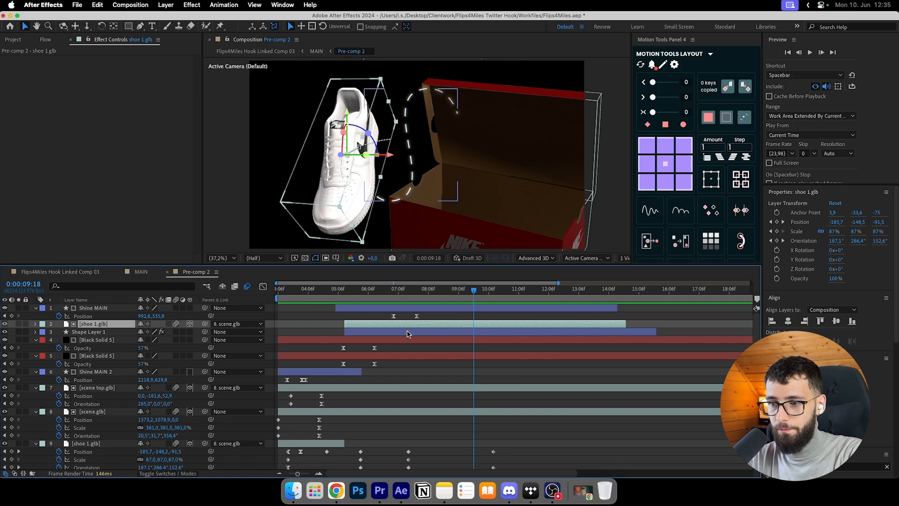
click(415, 348)
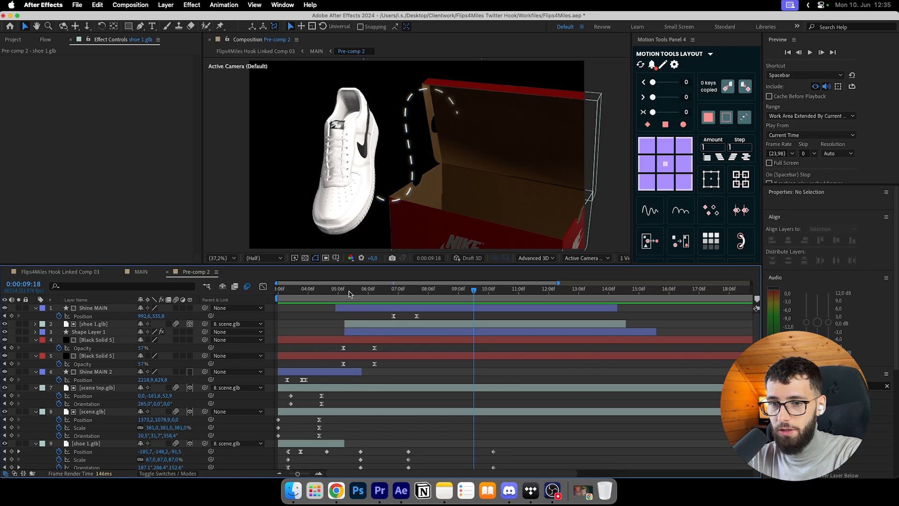
click(351, 291)
click(356, 310)
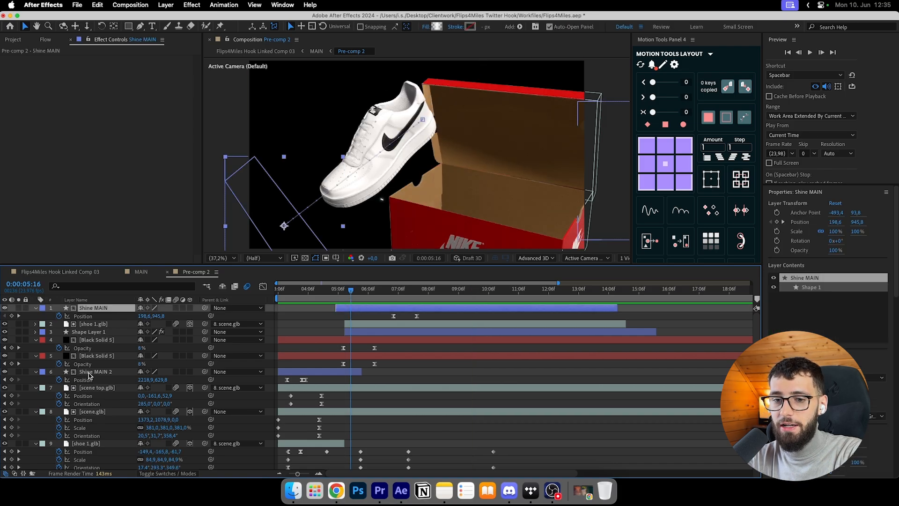
drag(351, 291, 393, 291)
click(444, 318)
click(398, 291)
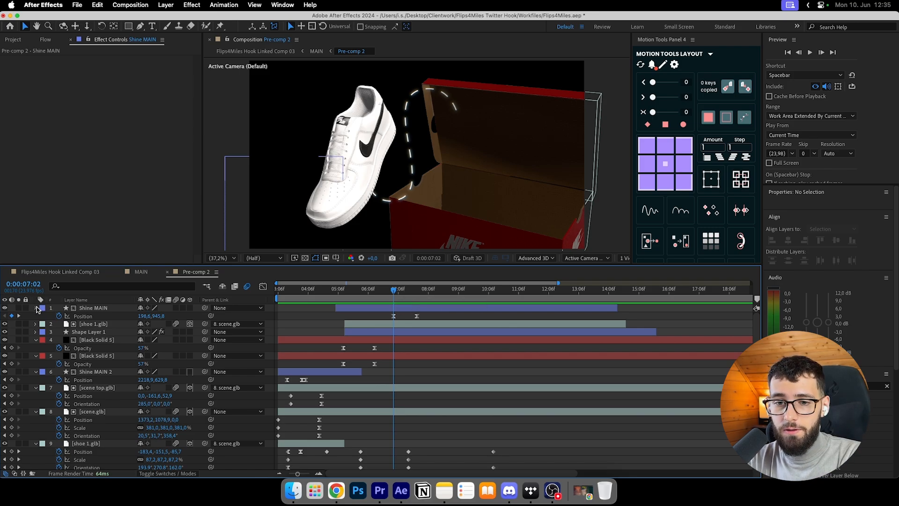
Collapse the expanded layer properties in Pre-comp 2, and close that composition to return to MAIN.
click(37, 308)
click(36, 332)
click(37, 341)
click(36, 340)
click(36, 348)
click(35, 356)
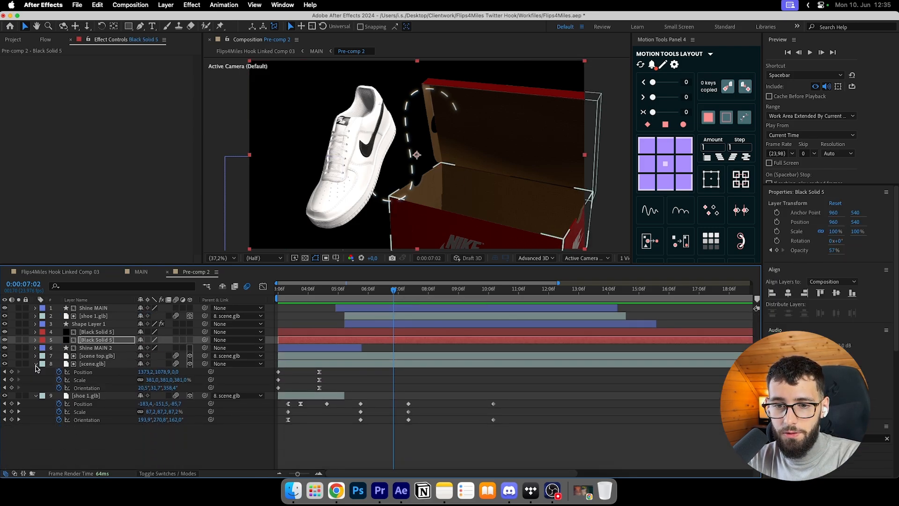
click(36, 364)
click(91, 422)
click(149, 273)
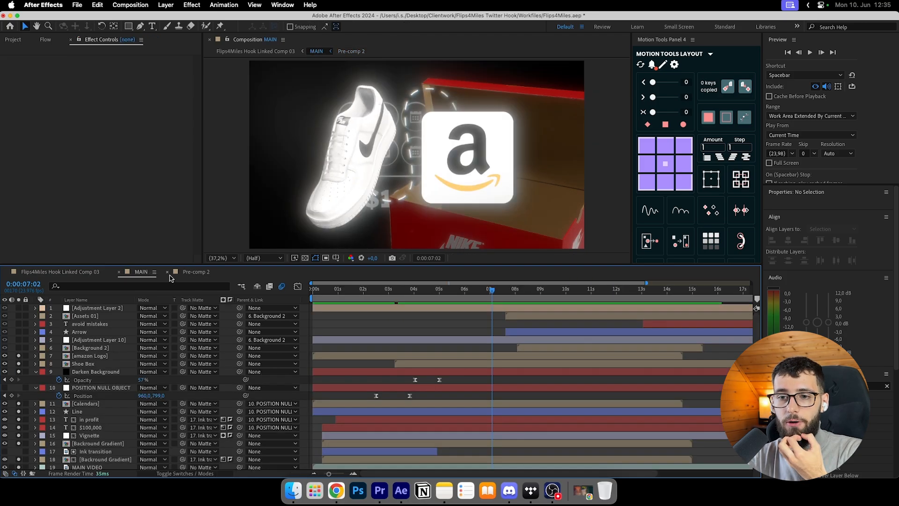
click(168, 272)
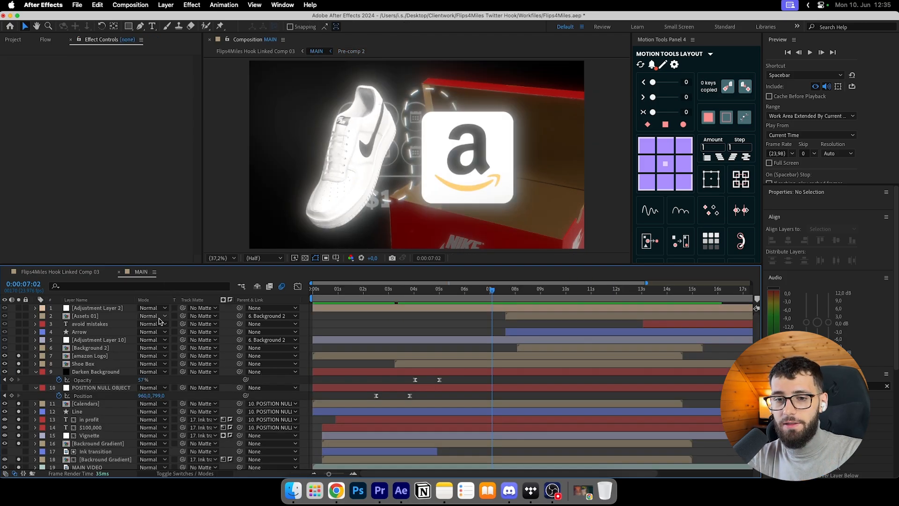
Scrub MAIN to 0:00:05:03, and open the amazon Logo precomp and its nested amazon logo.webp Comp 1.
click(89, 356)
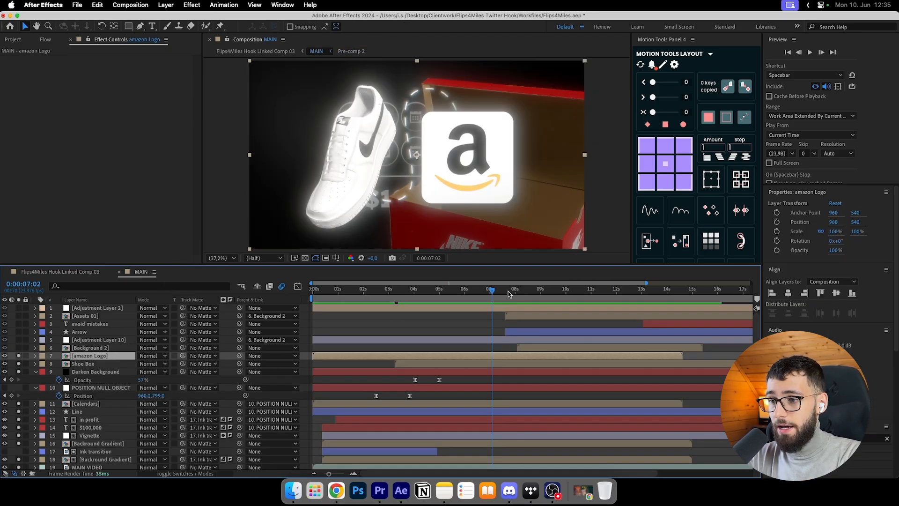
drag(510, 294, 444, 293)
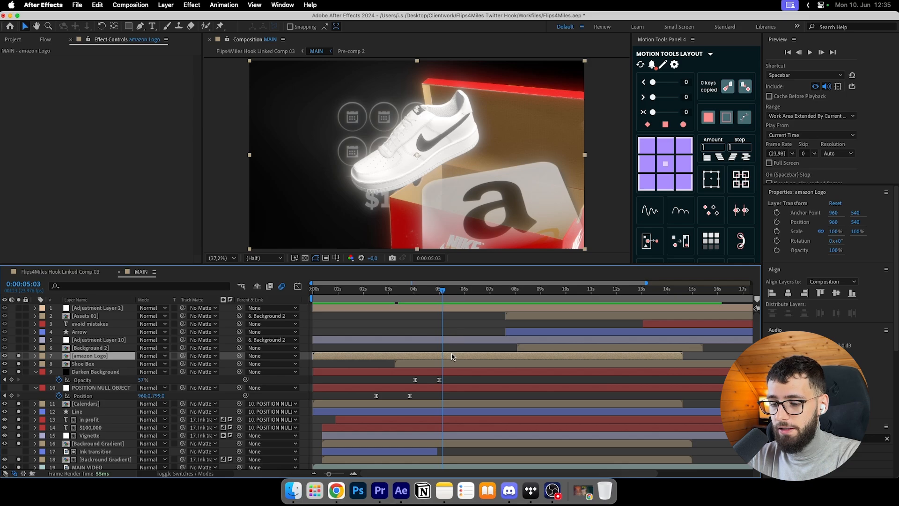
double_click(85, 356)
click(478, 317)
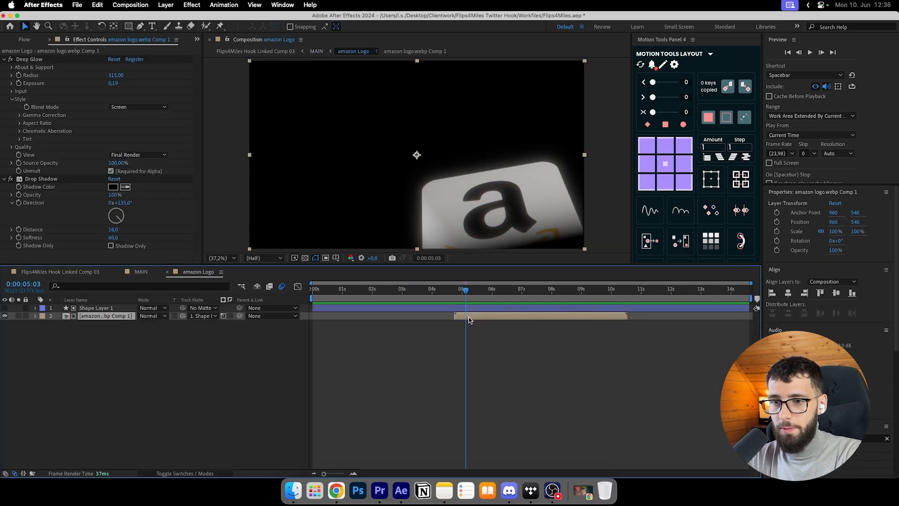
double_click(475, 320)
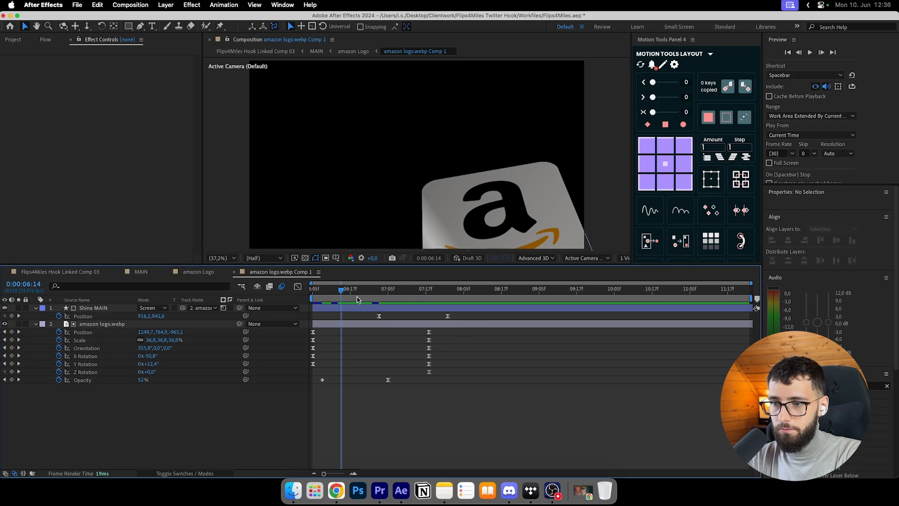
Scrub the nested logo composition to 0:00:07:14 to examine the logo's rise and the shine passing over it.
click(325, 296)
drag(325, 300, 407, 309)
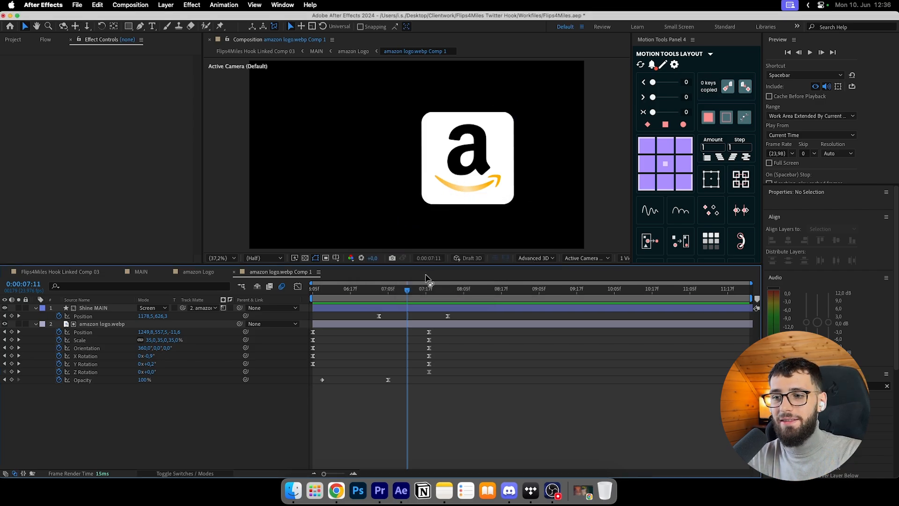
mouse_move(406, 290)
mouse_down()
mouse_move(421, 291)
mouse_move(409, 292)
mouse_move(420, 284)
mouse_up()
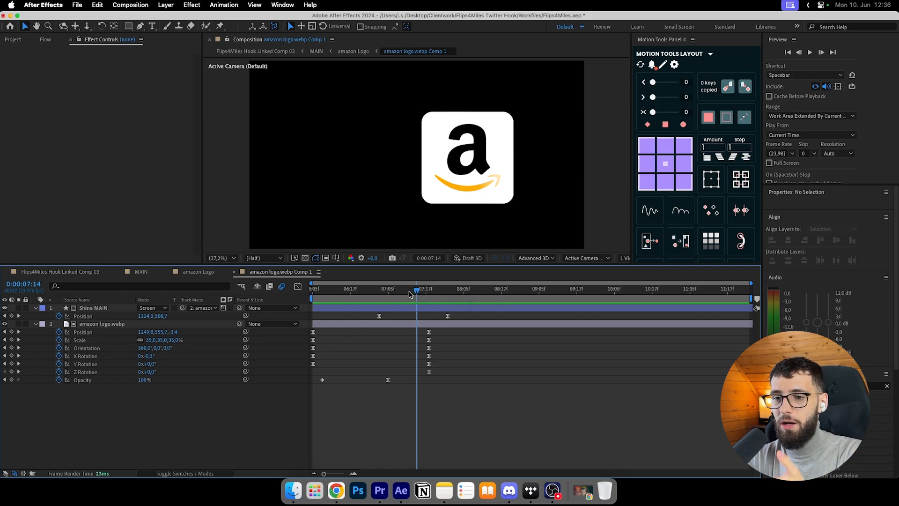
Show the layer switches and examine amazon logo.webp's 3D transform keyframes between 0:00:06:08 and 0:00:07:18.
click(106, 324)
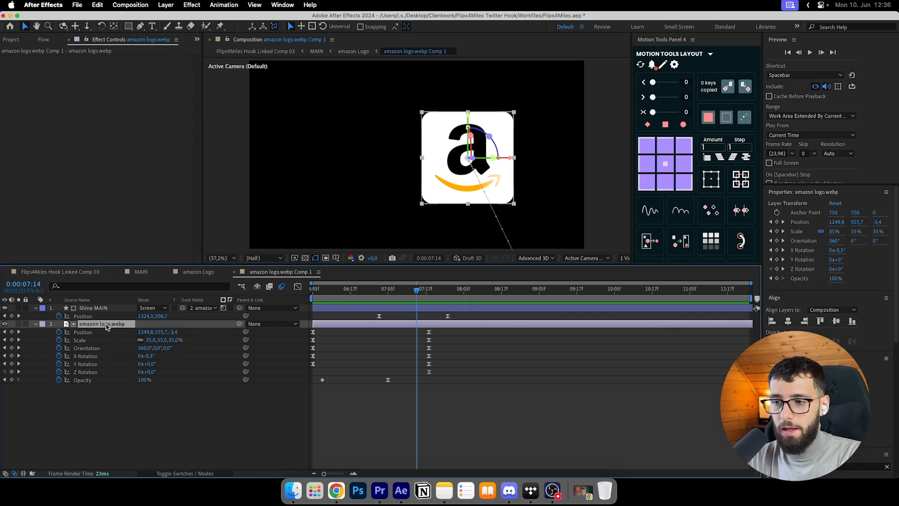
drag(334, 291, 322, 290)
click(223, 472)
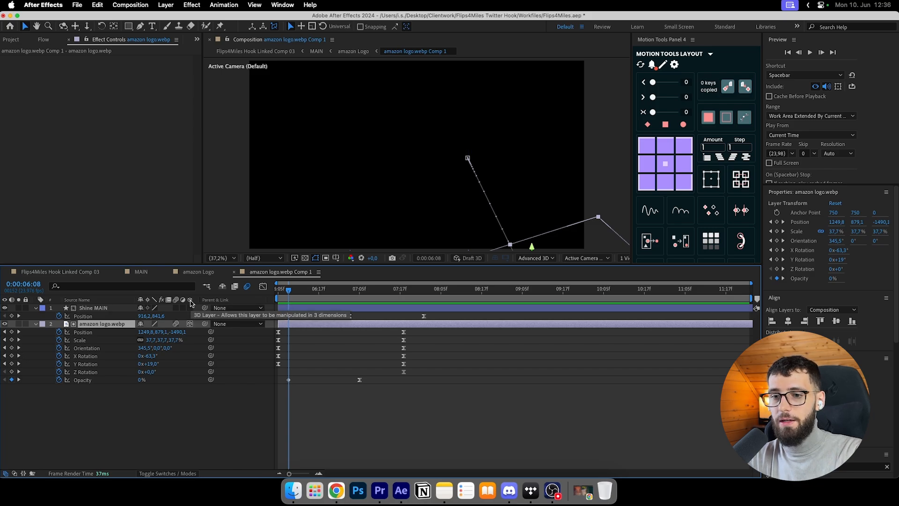
drag(289, 290, 404, 296)
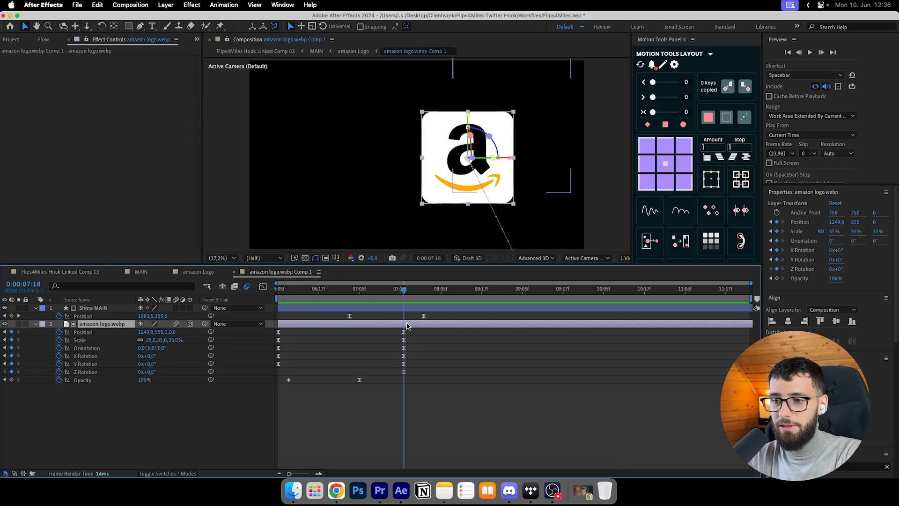
drag(410, 328, 396, 377)
click(420, 363)
drag(403, 292, 347, 294)
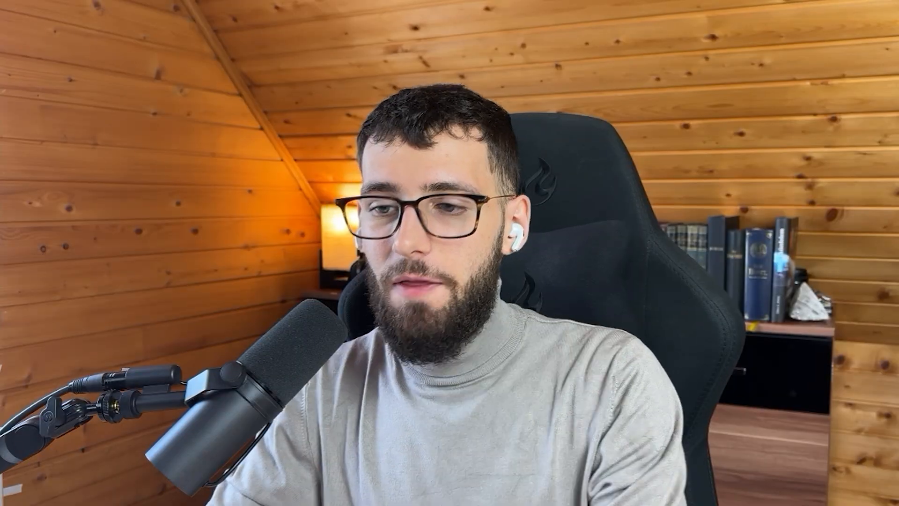
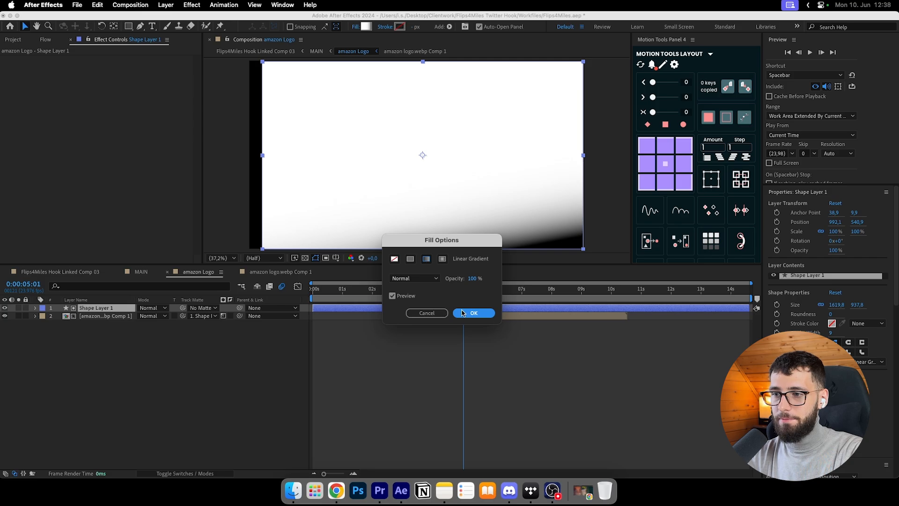
Confirm the Linear Gradient fill of Shape Layer 1 in the amazon Logo composition, and compare it with the matted logo layer.
click(463, 313)
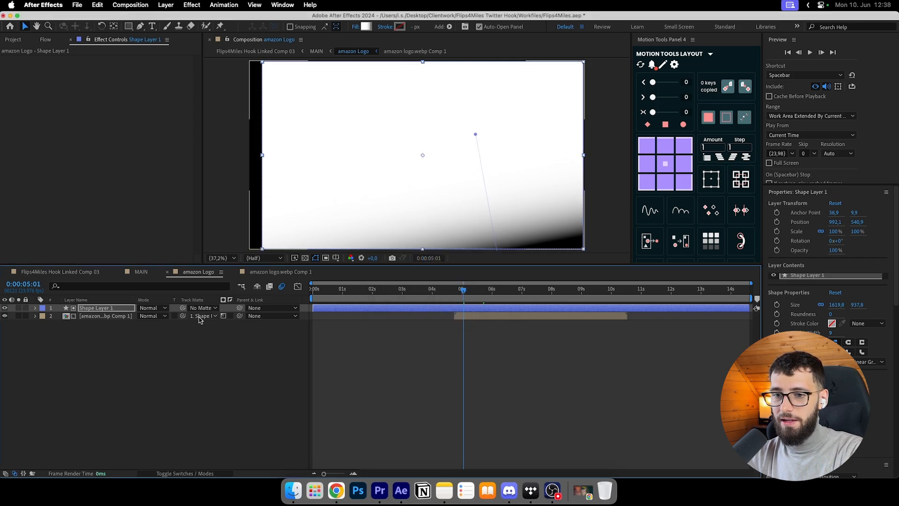
click(106, 317)
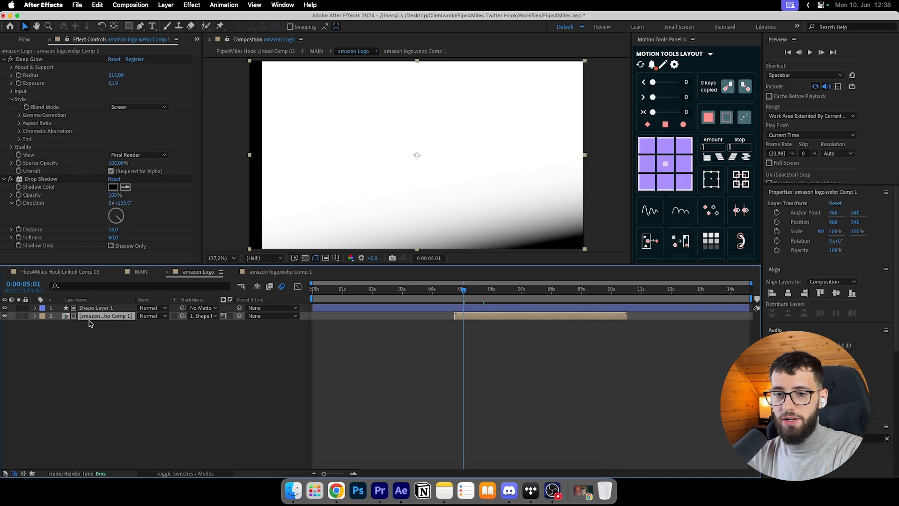
click(96, 309)
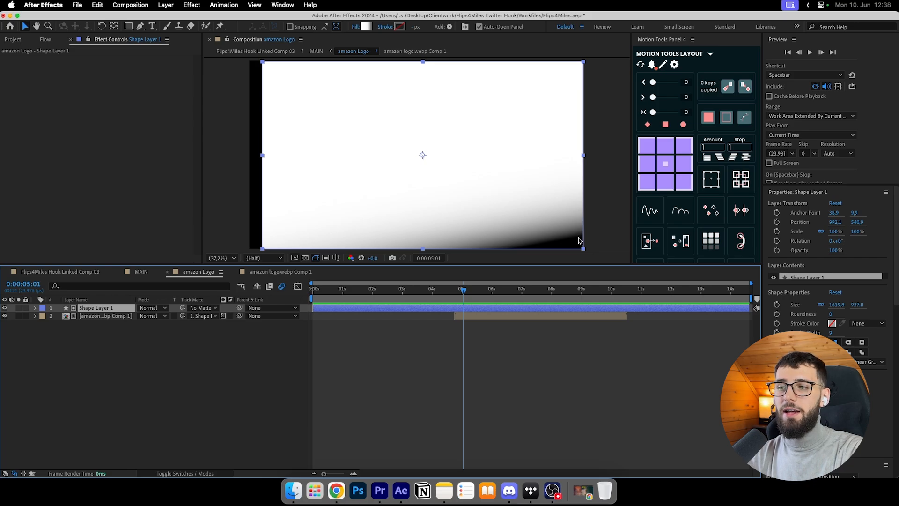
Hide Shape Layer 1 and scrub to 0:00:05:05 to check how its luma matte fades the logo's lower edge.
click(4, 308)
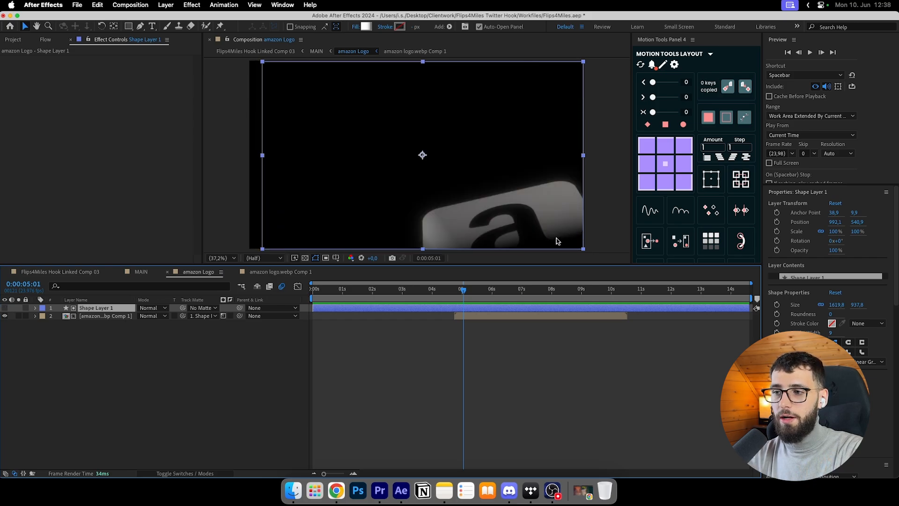
drag(463, 290, 463, 293)
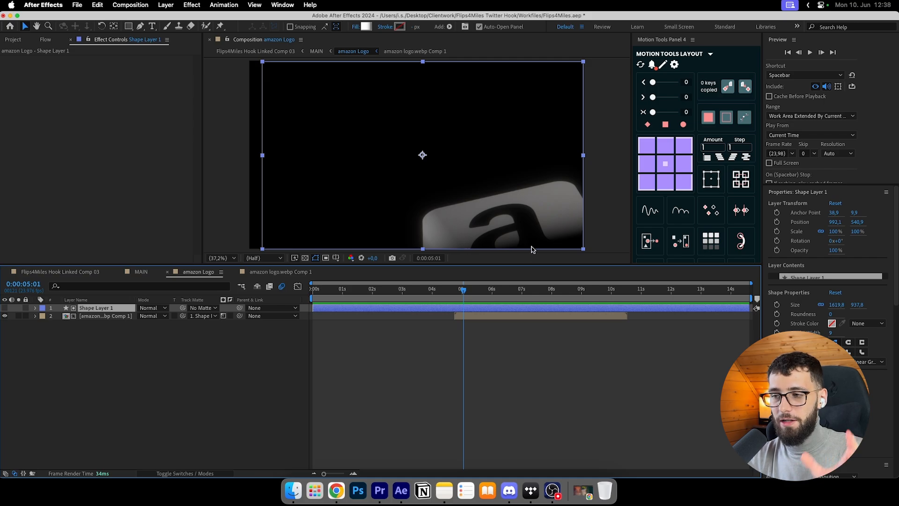
mouse_move(464, 291)
mouse_down()
mouse_move(470, 296)
mouse_move(457, 298)
mouse_move(469, 300)
mouse_up()
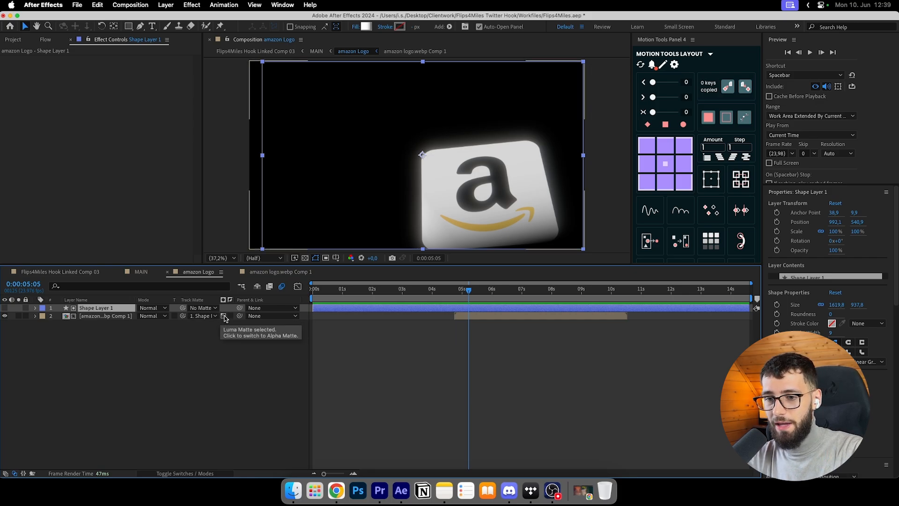
Show the layer switches and inspect the Deep Glow and Drop Shadow effects on the nested logo layer.
click(229, 462)
click(202, 473)
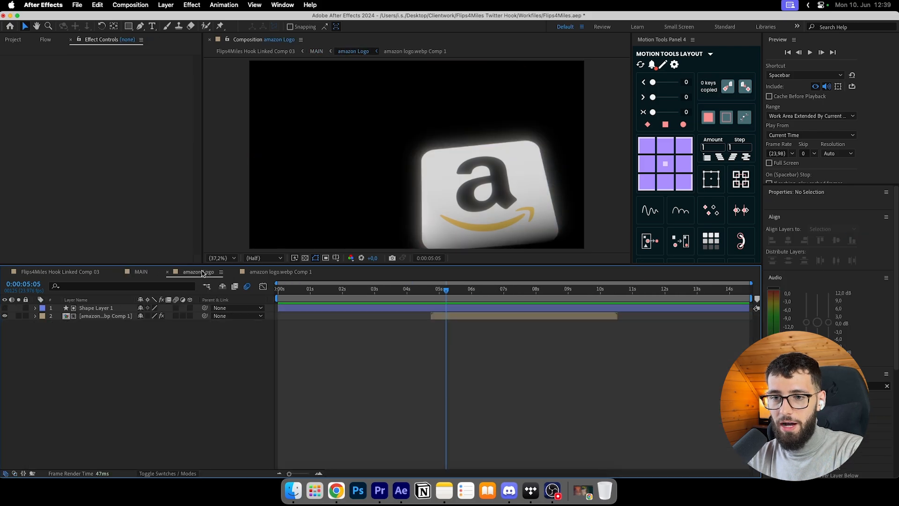
click(102, 316)
click(32, 59)
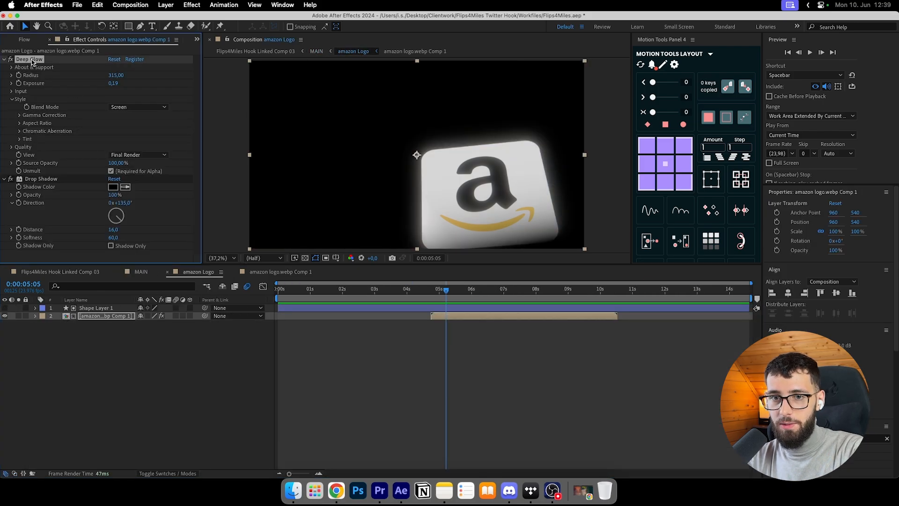
click(42, 179)
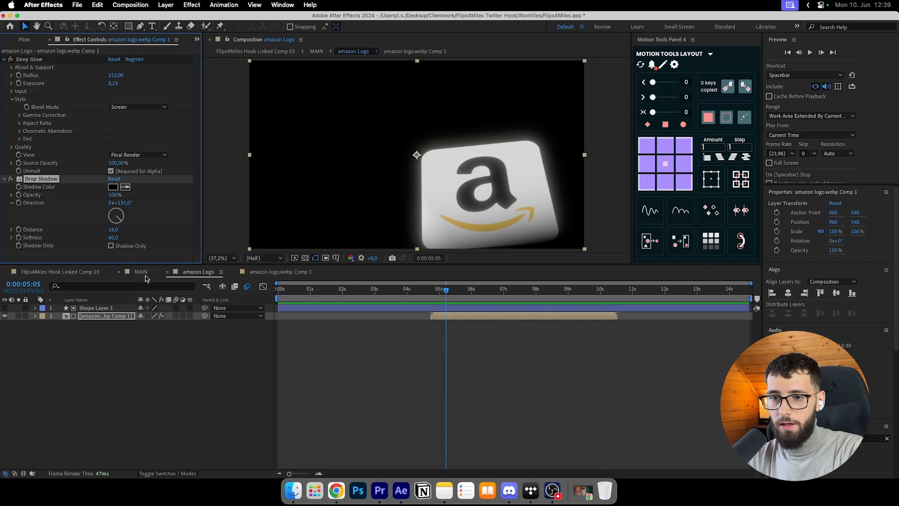
Scrub MAIN to 0:00:06:08 to view the logo in the scene, and open the Background 2 precomp.
click(142, 272)
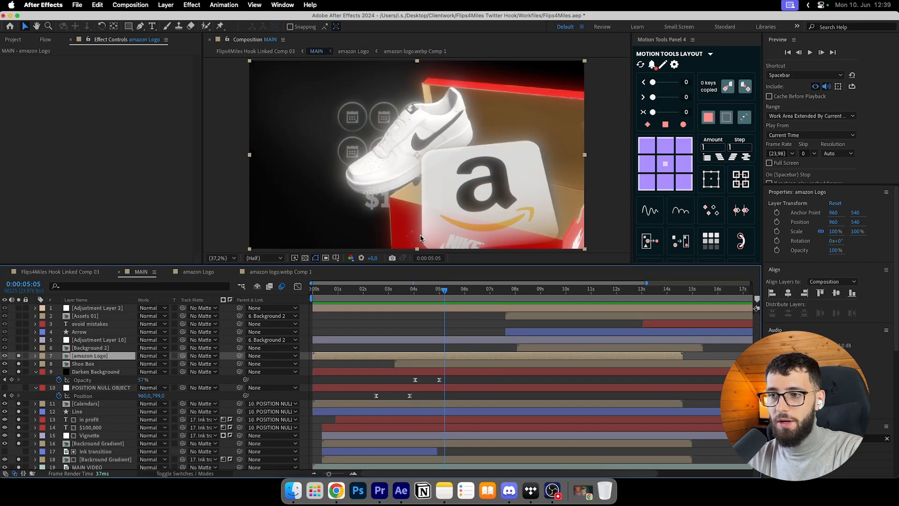
drag(444, 290, 474, 296)
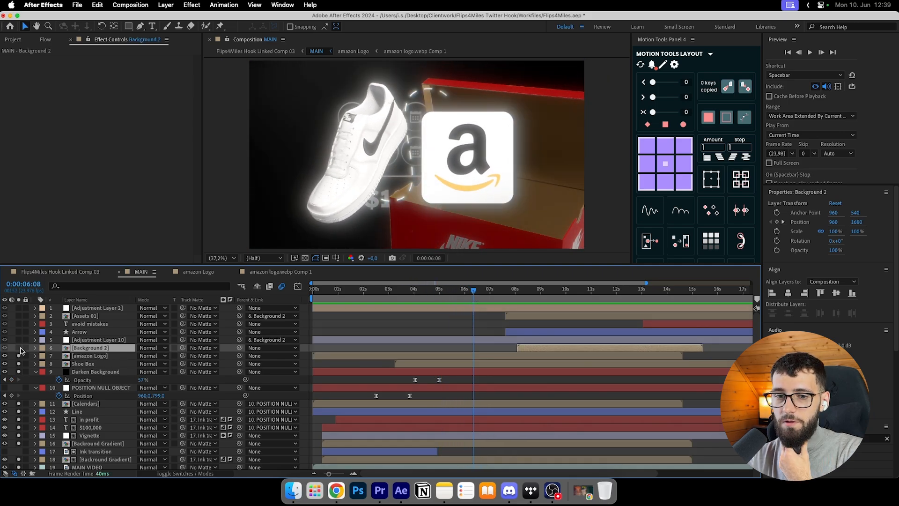
double_click(21, 350)
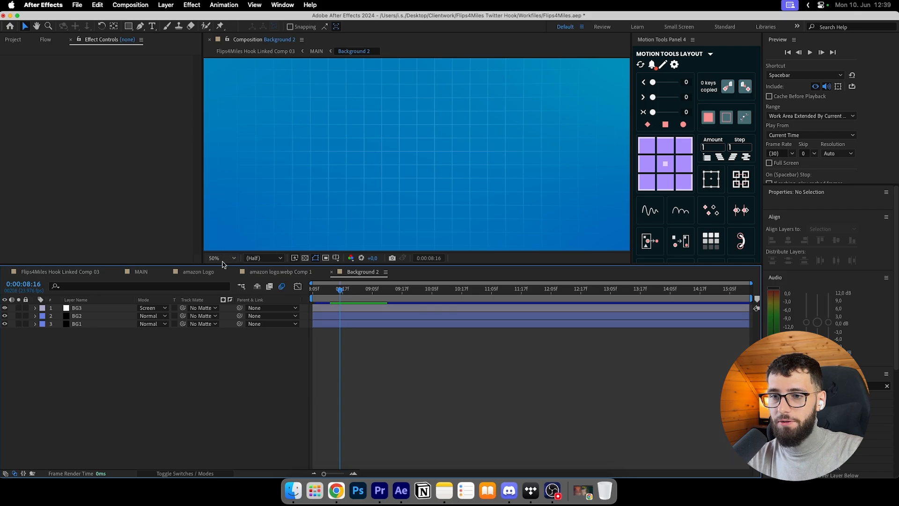
Revisit the amazon Logo composition, and return to Background 2 to expand the BG1 layer's properties.
click(198, 272)
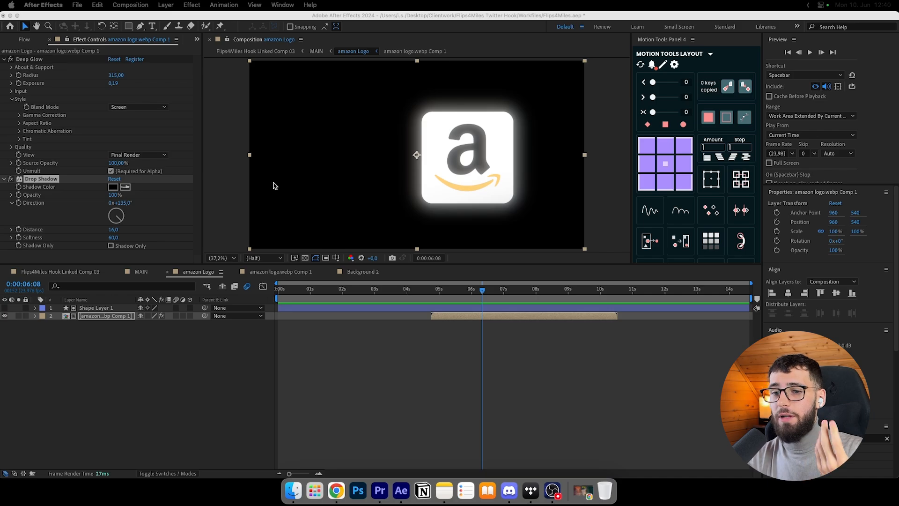
click(342, 395)
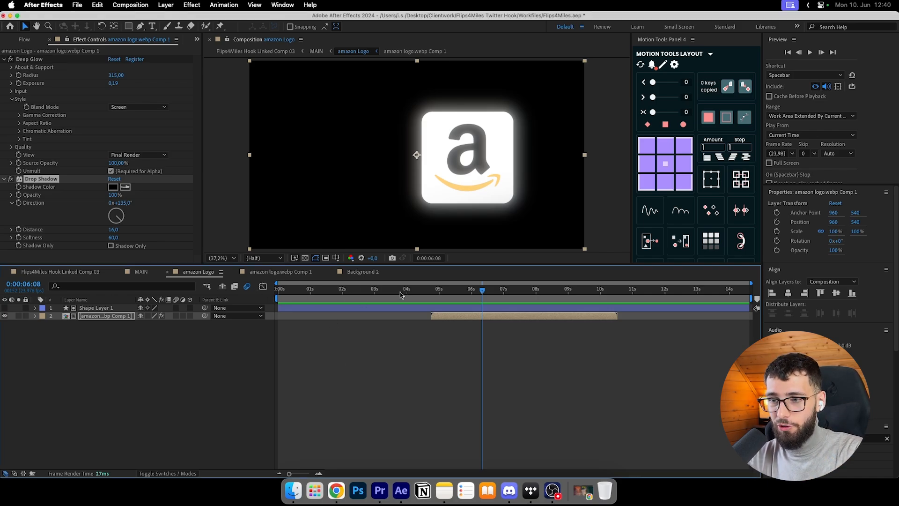
click(375, 272)
click(66, 325)
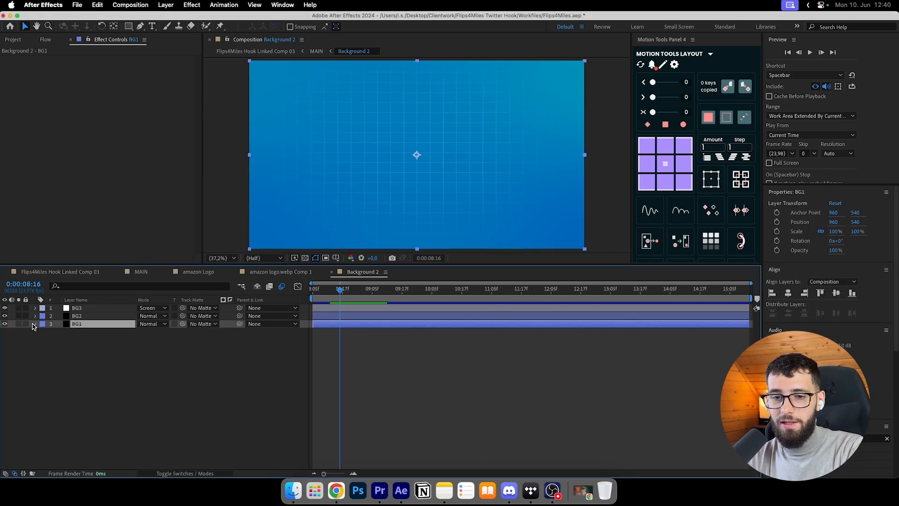
click(35, 324)
click(115, 383)
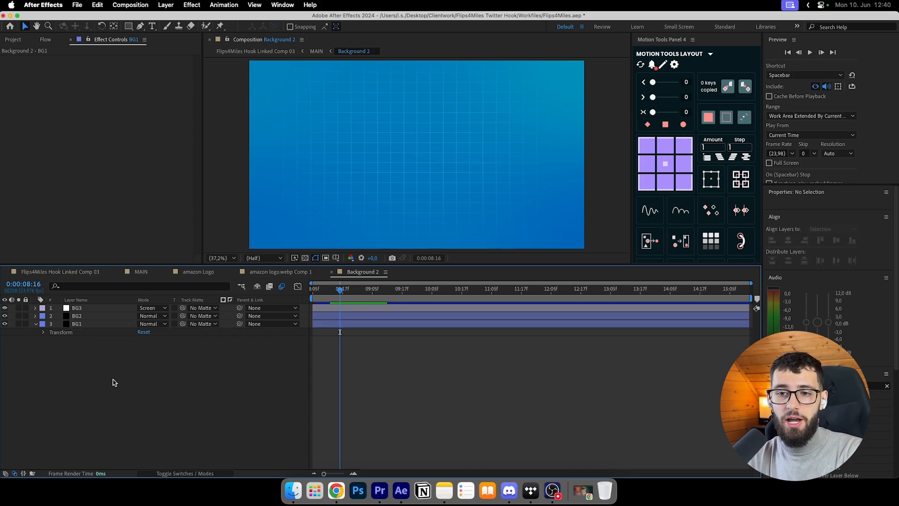
Open the Dropshipping Guide 1 composition from the project and move to 0:00:01:20 to view its green grid background.
click(13, 40)
click(4, 143)
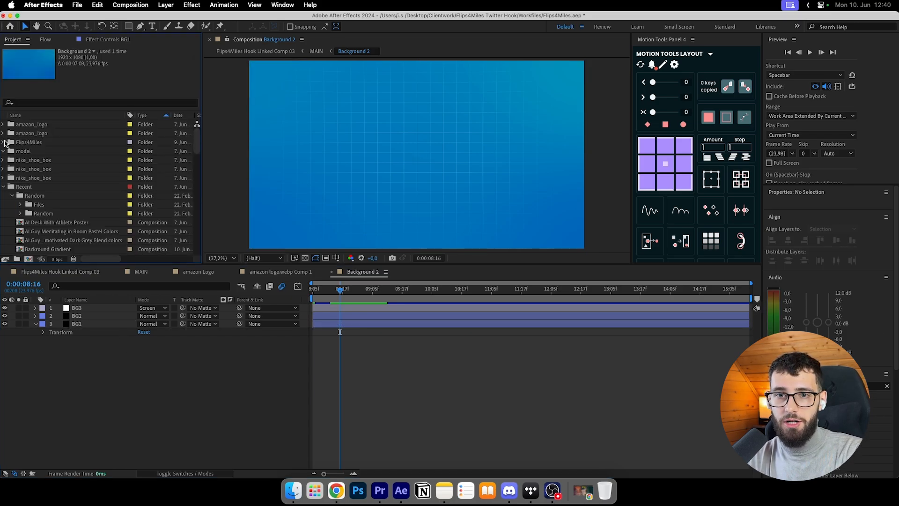
scroll(52, 208, down, 5)
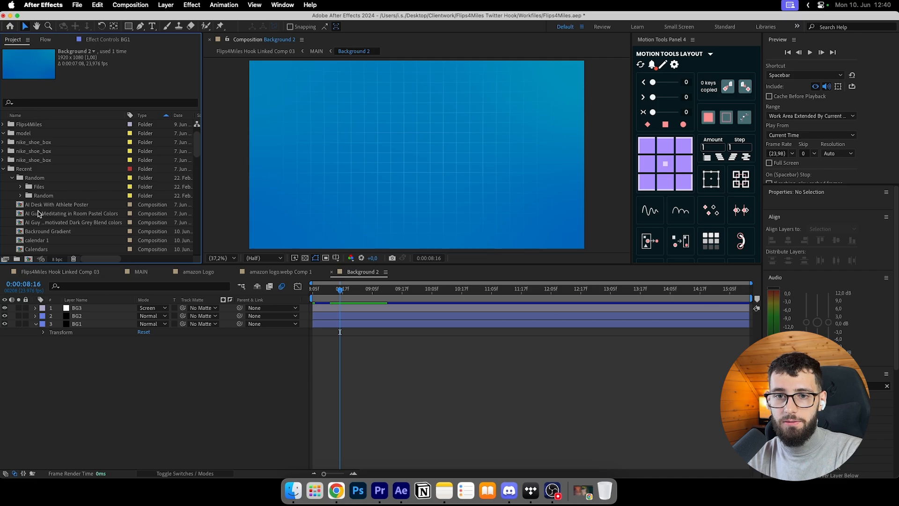
double_click(44, 231)
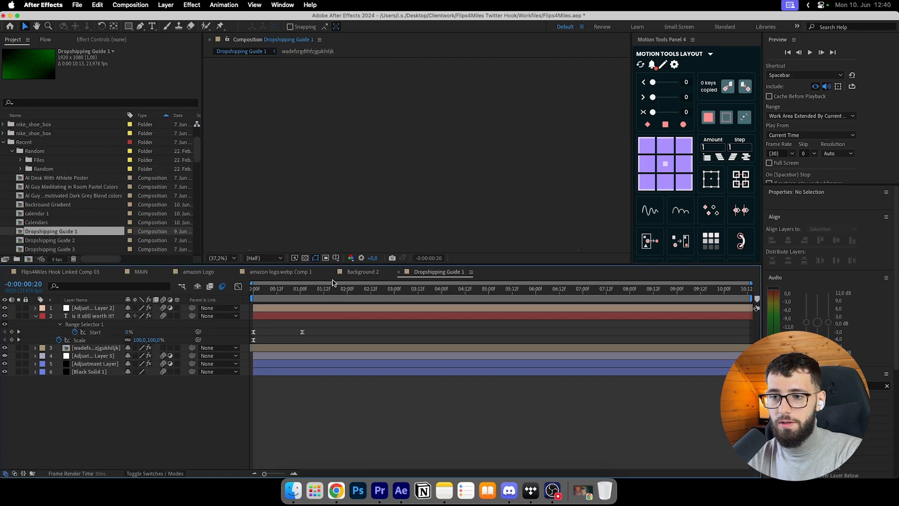
click(339, 291)
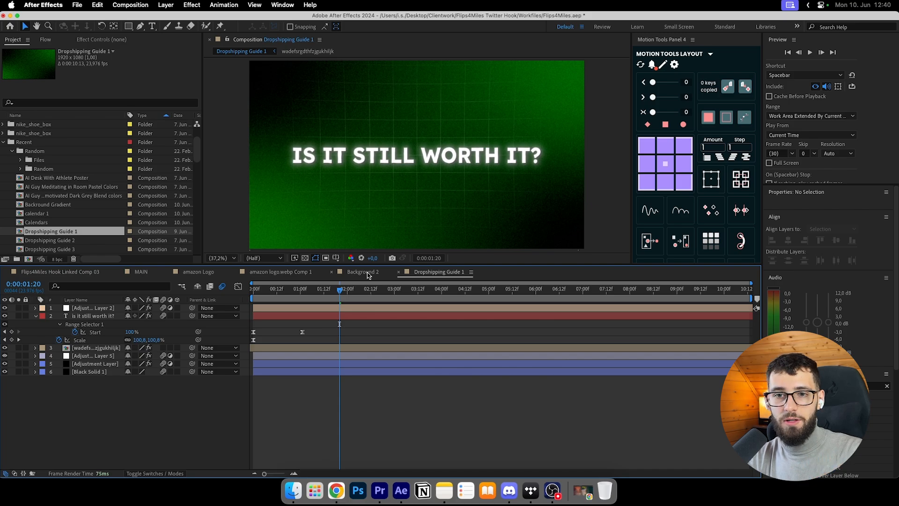
Compare the Background 2 composition with Dropshipping Guide 1, and return to Background 2.
click(374, 275)
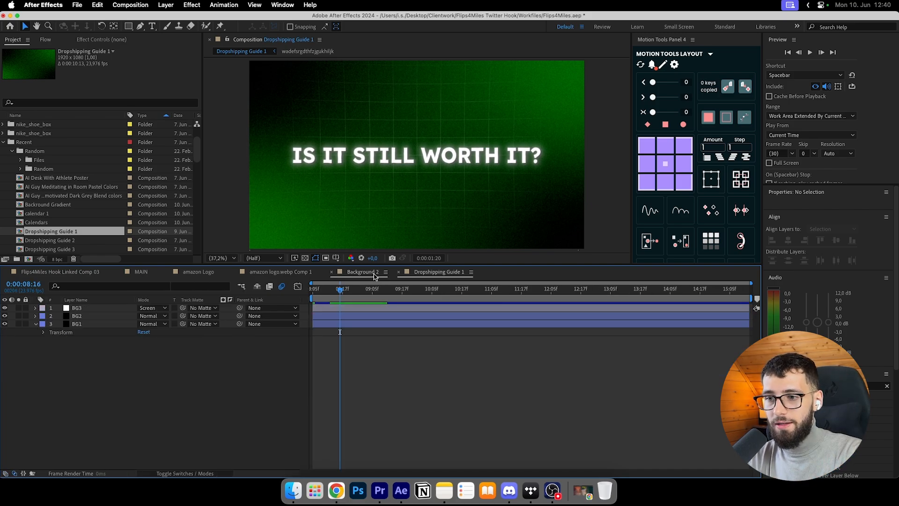
click(431, 272)
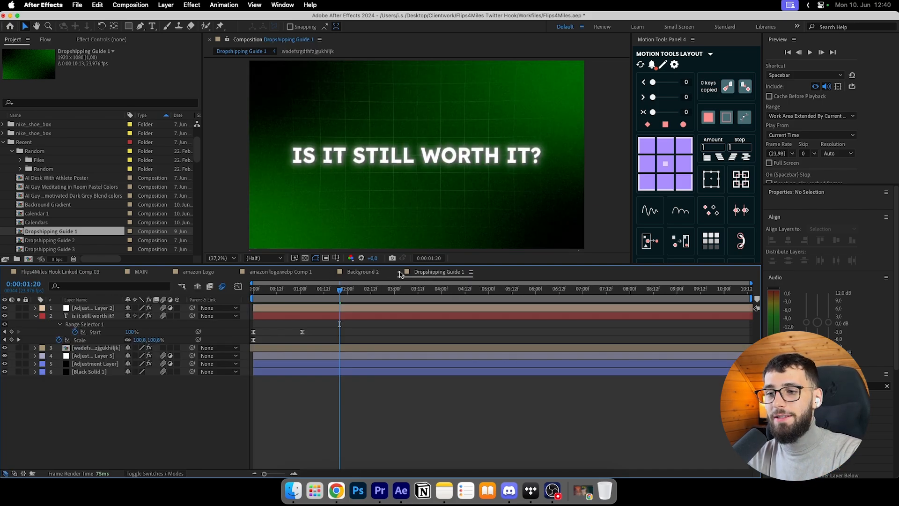
click(376, 276)
click(428, 274)
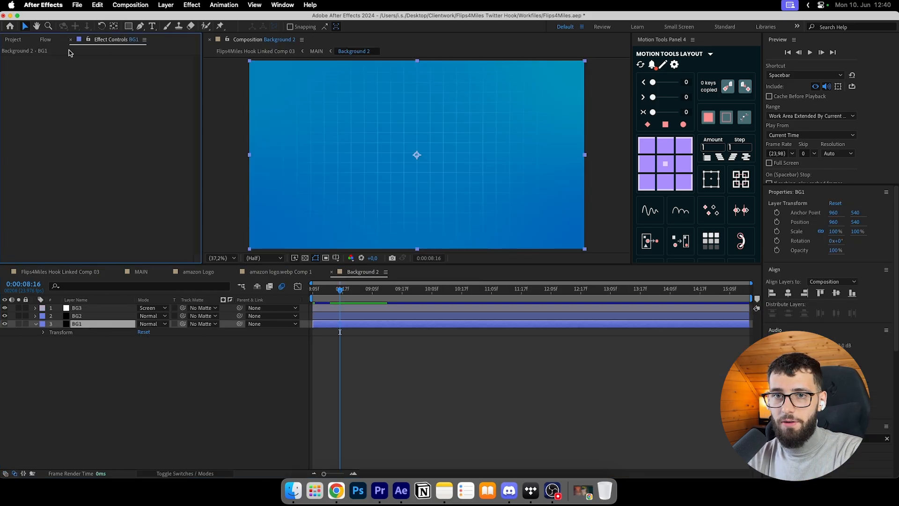
Select the BG1 layer, check its effects, and view the layer types that can be created in Background 2.
click(47, 39)
click(97, 41)
click(95, 324)
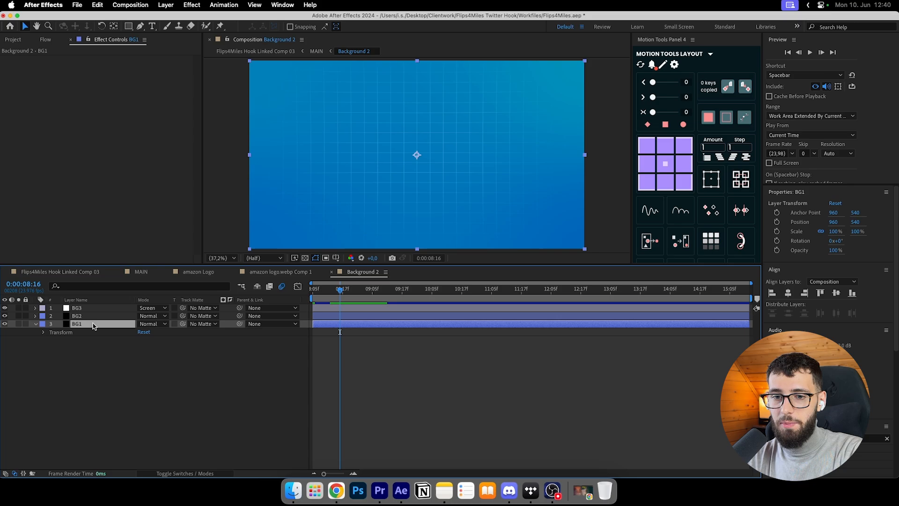
click(88, 354)
click(100, 324)
right_click(91, 345)
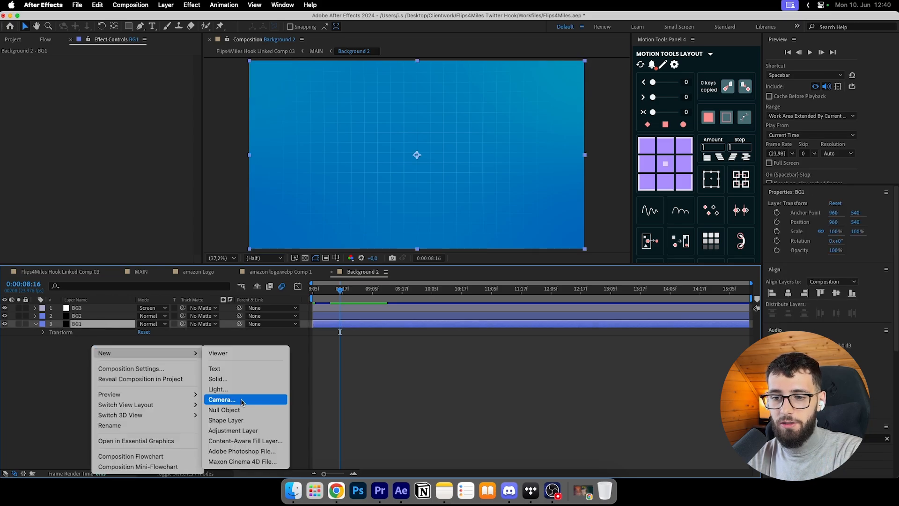
click(381, 323)
Select the BG2 layer, show the layer switches, and reveal all of its modified properties in the timeline.
click(92, 316)
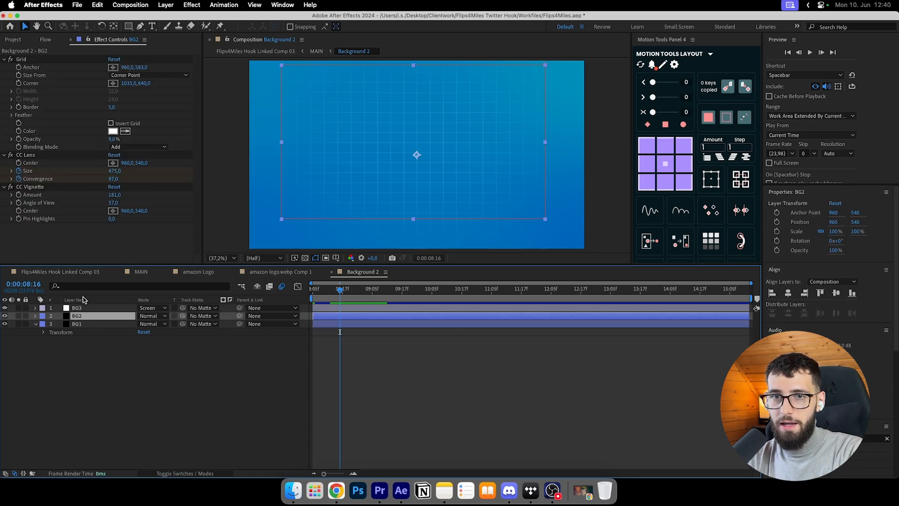
key(F4)
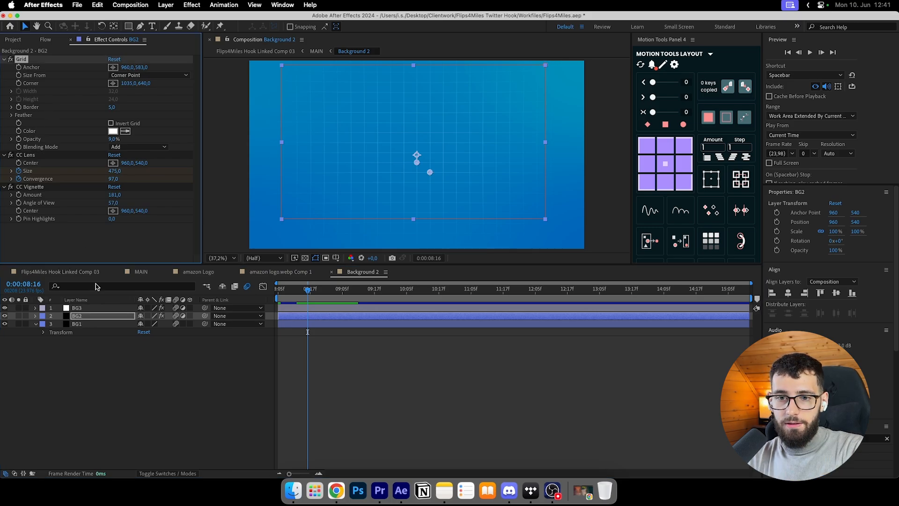
click(85, 318)
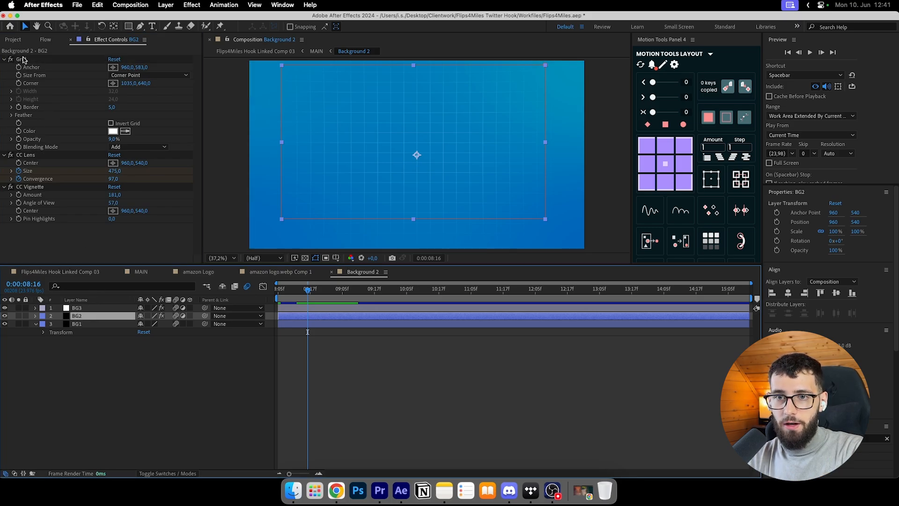
key(u)
key(u)
key(u)
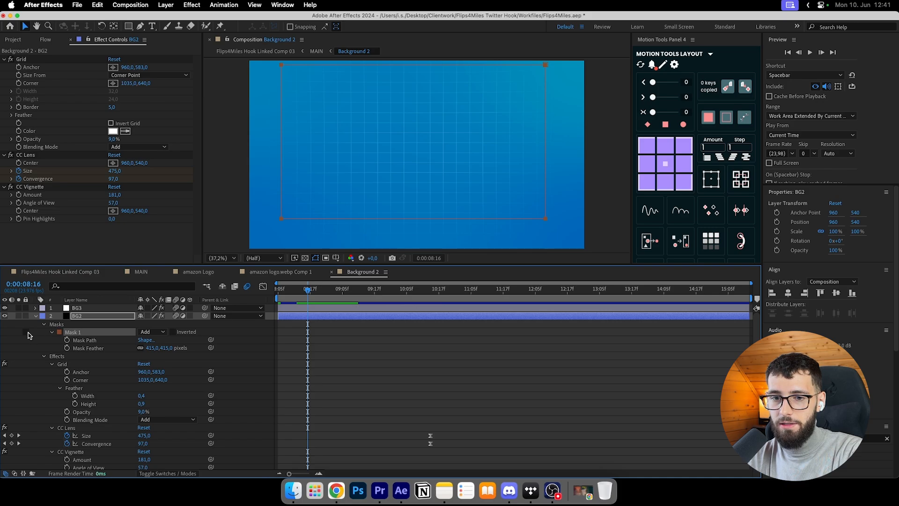
Inspect BG2's Mask 1 and its mask mode, and collapse the layer's properties.
click(59, 332)
key(Escape)
click(149, 333)
key(Escape)
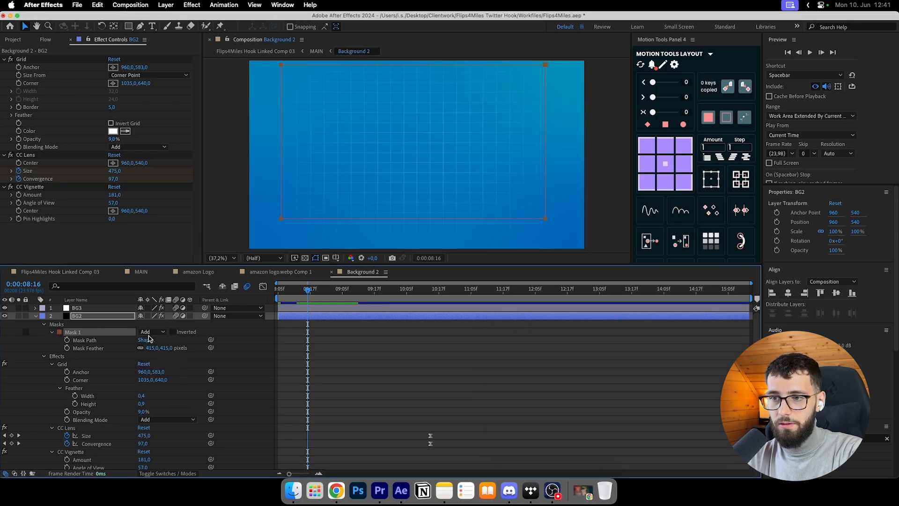
click(52, 333)
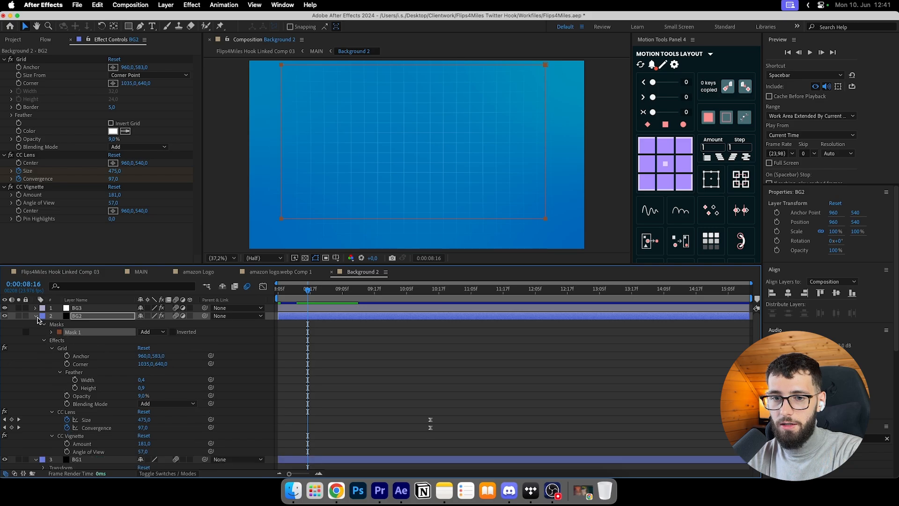
click(36, 316)
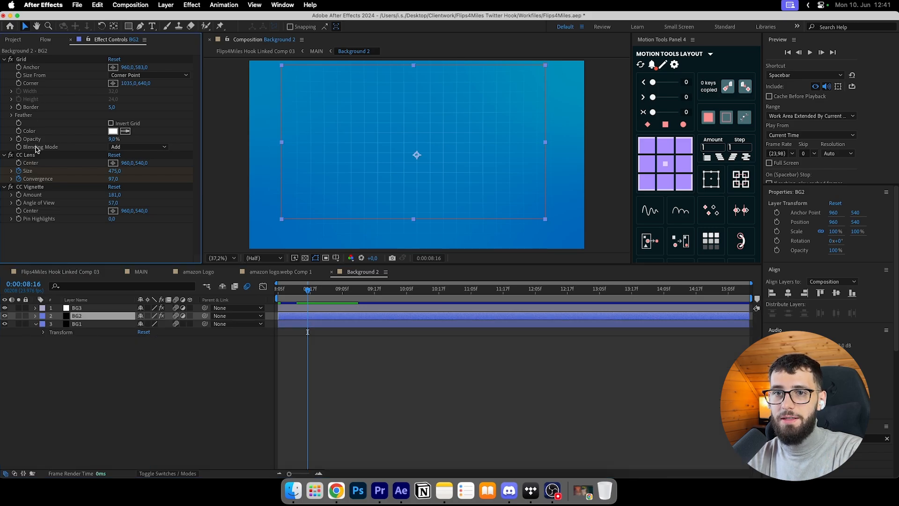
Try shifting the Grid effect's vertical anchor value on BG2, and undo the change.
click(49, 59)
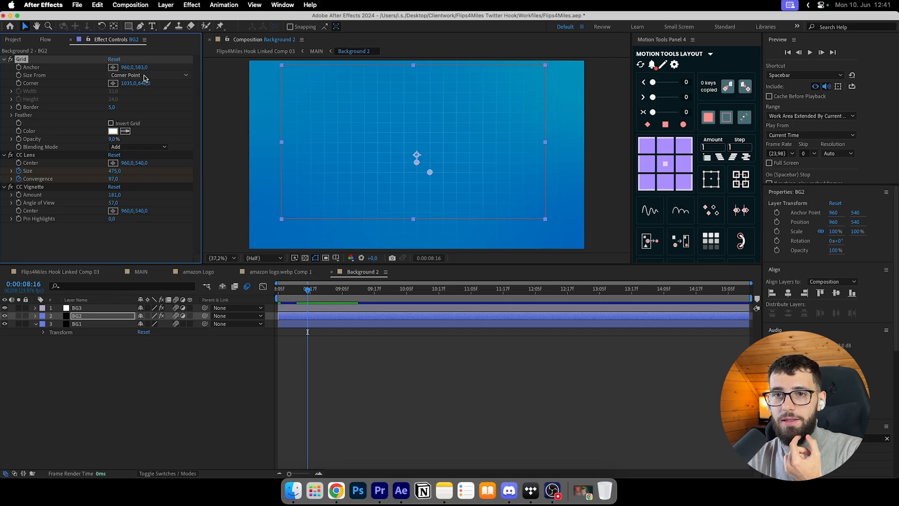
drag(140, 68, 142, 68)
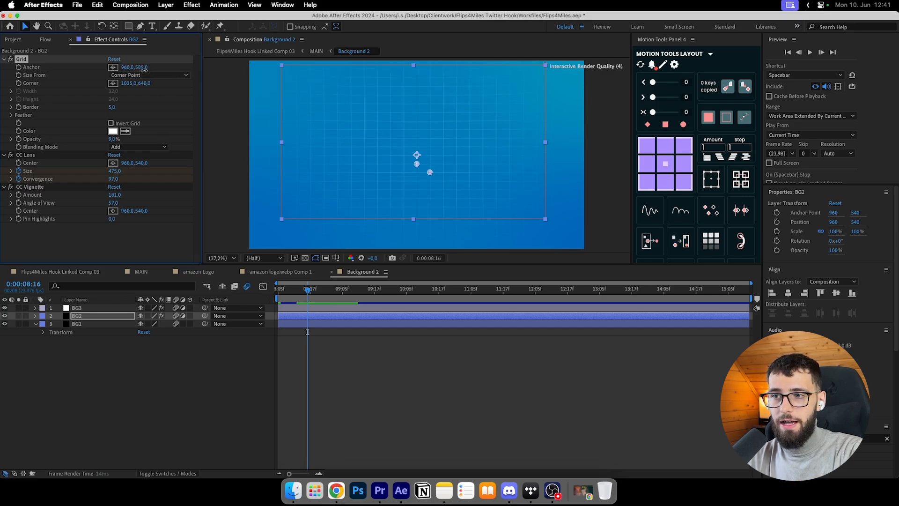
key(super+z)
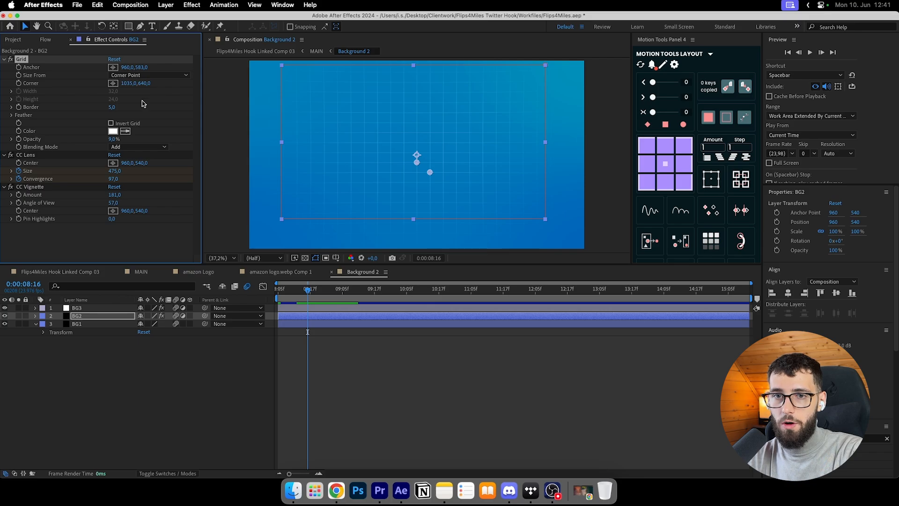
Examine the grid lines up close, and check the Grid effect's color and blending mode settings.
click(471, 443)
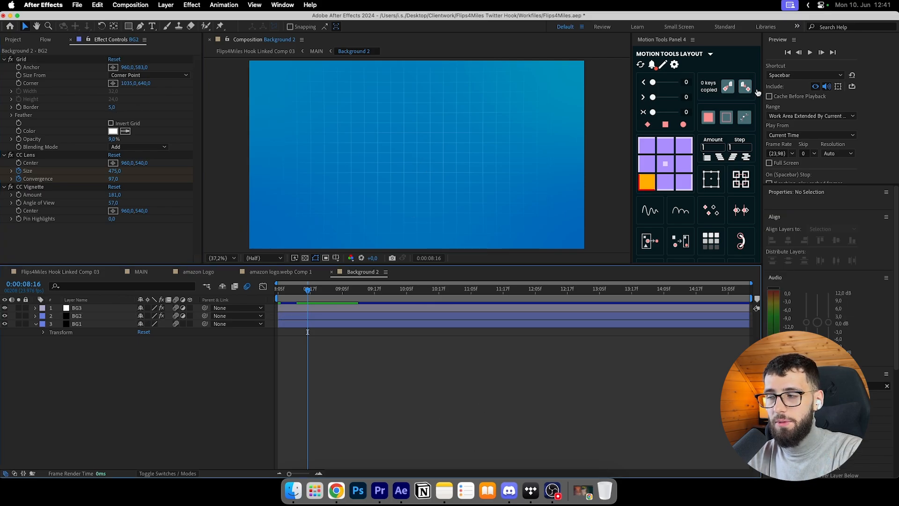
scroll(410, 166, up, 5)
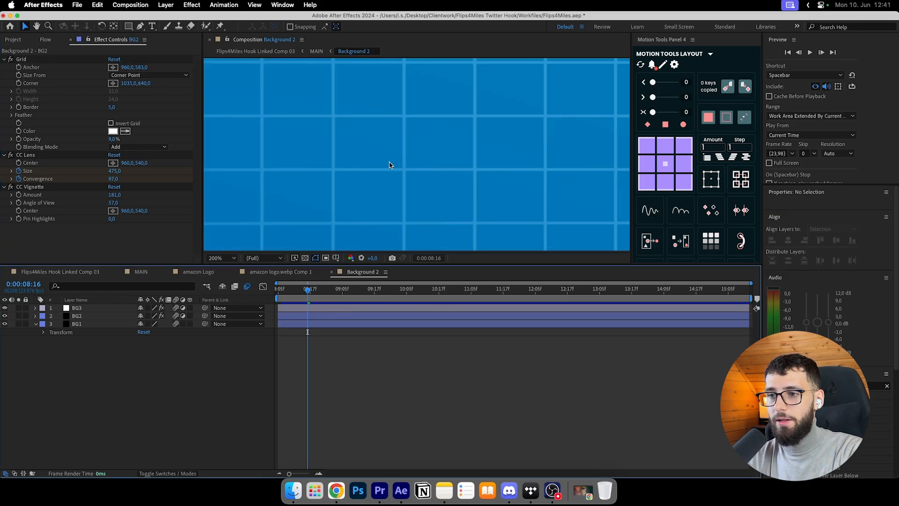
scroll(389, 165, down, 5)
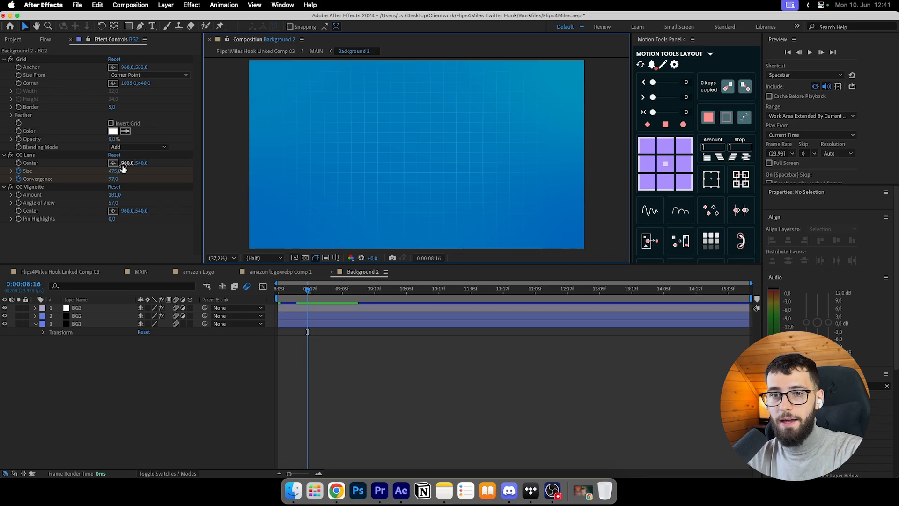
click(113, 131)
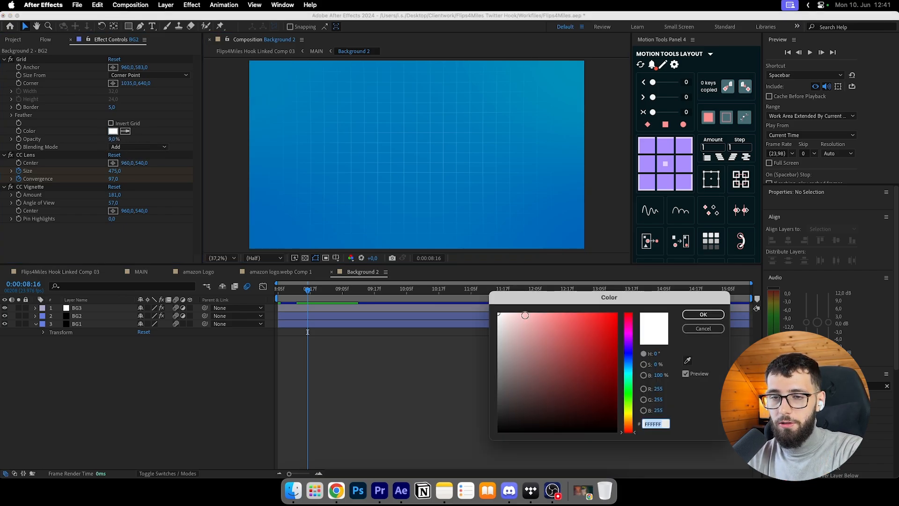
key(Return)
click(138, 147)
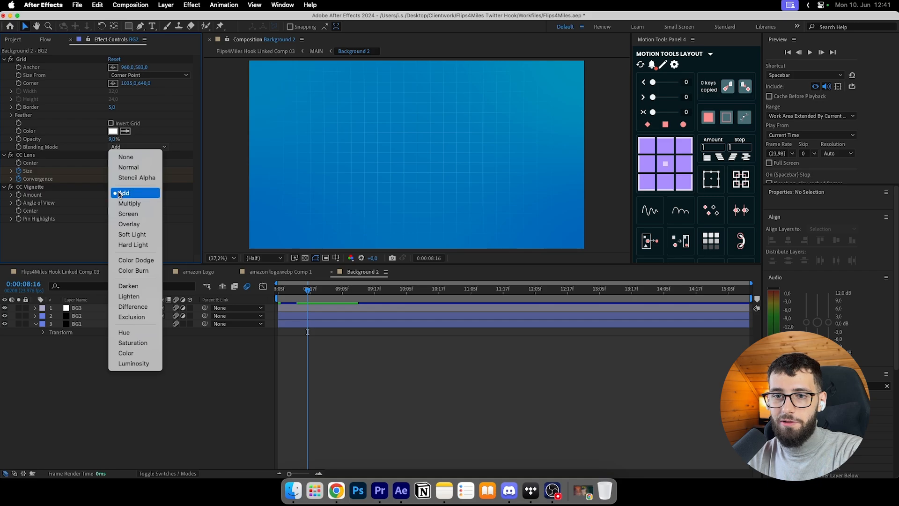
click(131, 194)
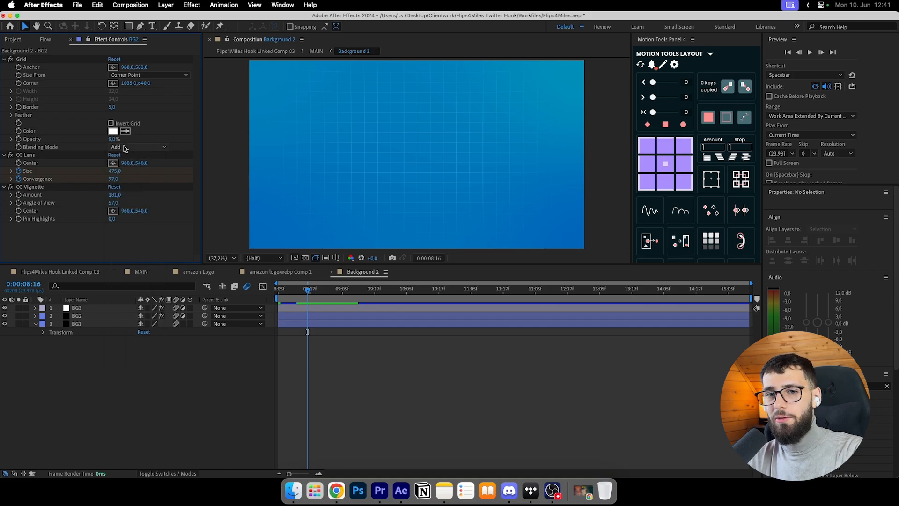
Try the None blending mode on BG2's Grid effect, and undo it.
click(140, 146)
click(131, 156)
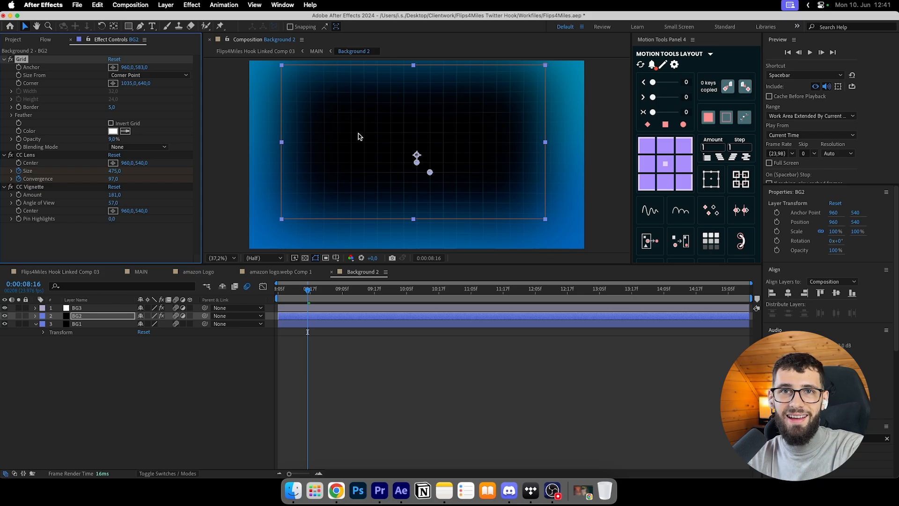
key(cmd+z)
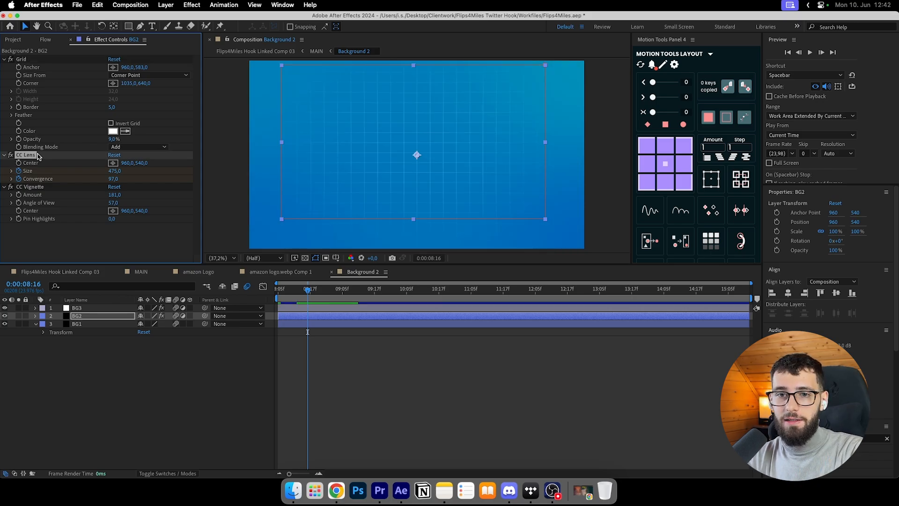
Reveal BG2's CC Lens keyframes, scrub to 0:00:08:21, and turn the effect off and on to compare the grid.
key(u)
drag(368, 290, 321, 317)
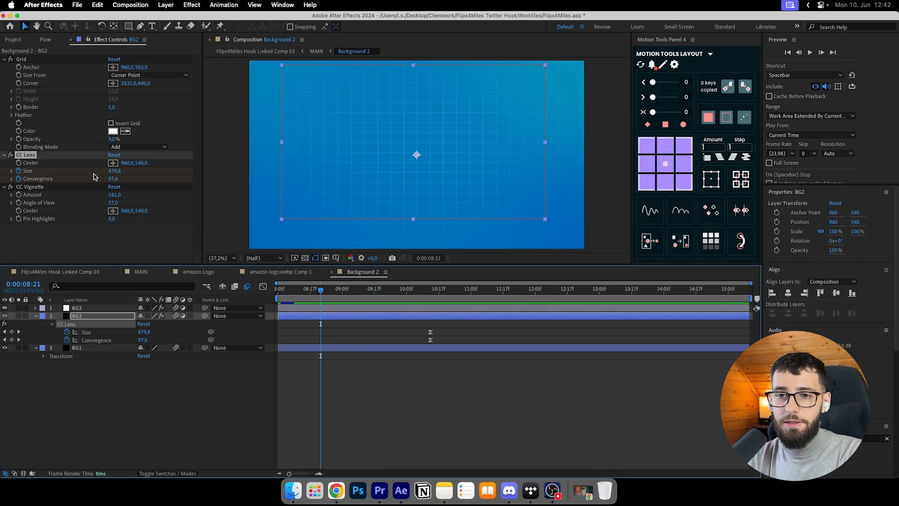
click(11, 155)
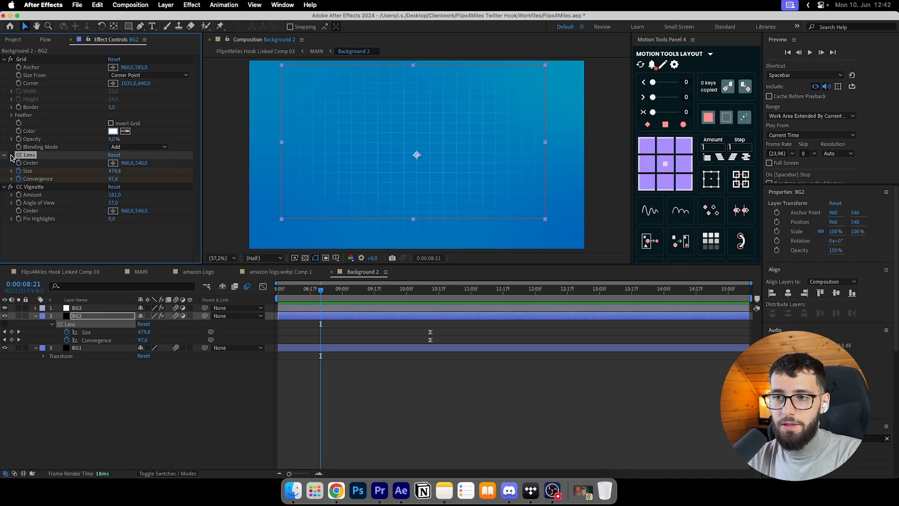
click(11, 155)
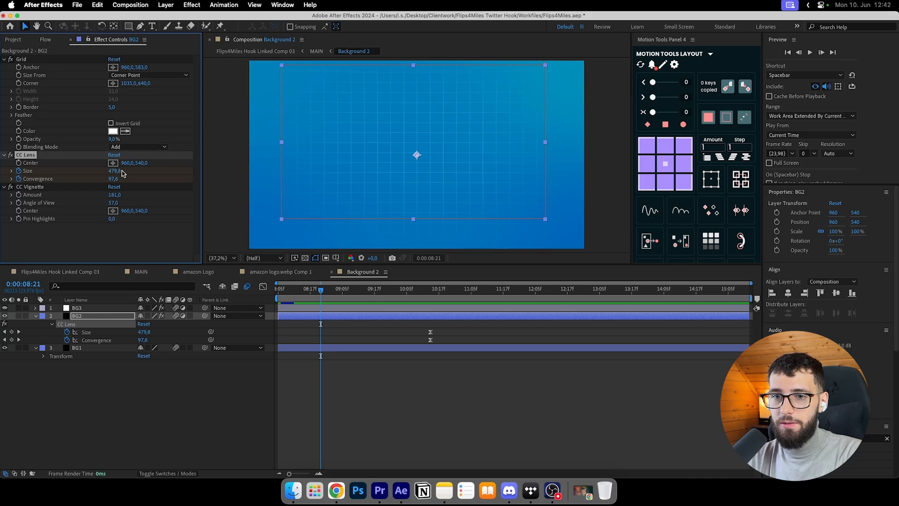
Try reducing the CC Lens Size to 112 on BG2, undo the change, and make sure the effect is enabled.
drag(121, 171, 43, 180)
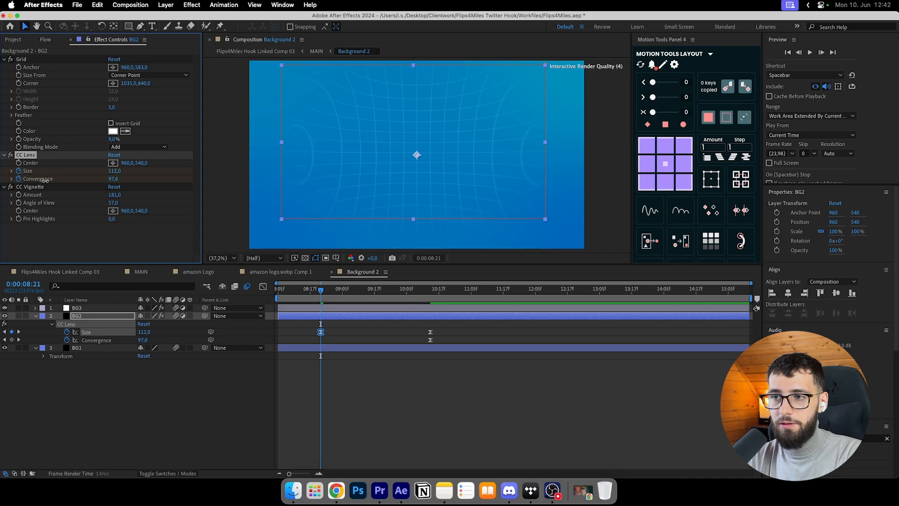
key(super+z)
key(super+z)
key(super+z)
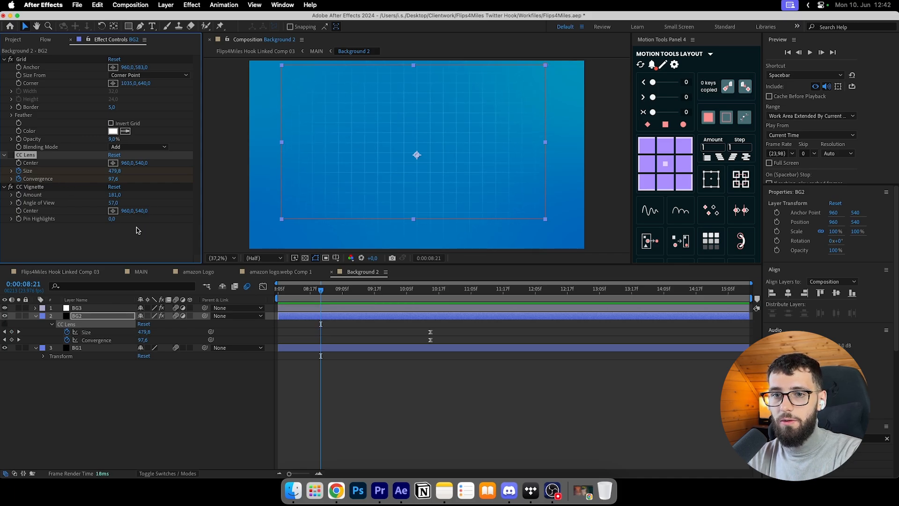
click(11, 156)
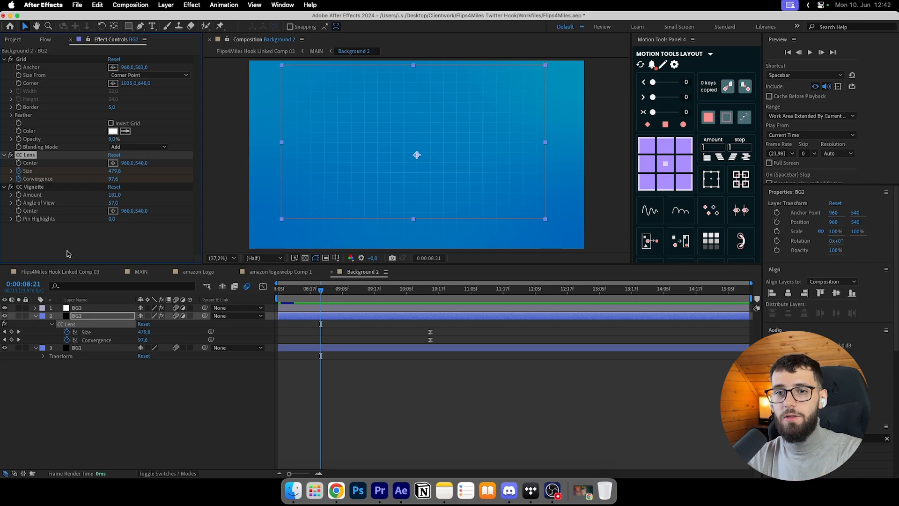
Toggle the CC Vignette effect on BG2 to check its influence on the grid's edges, and deselect the layer.
click(11, 187)
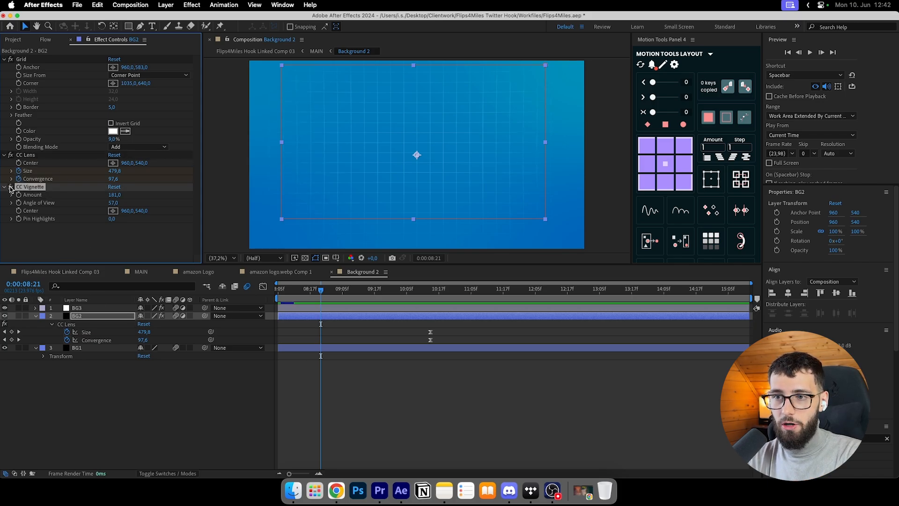
click(471, 401)
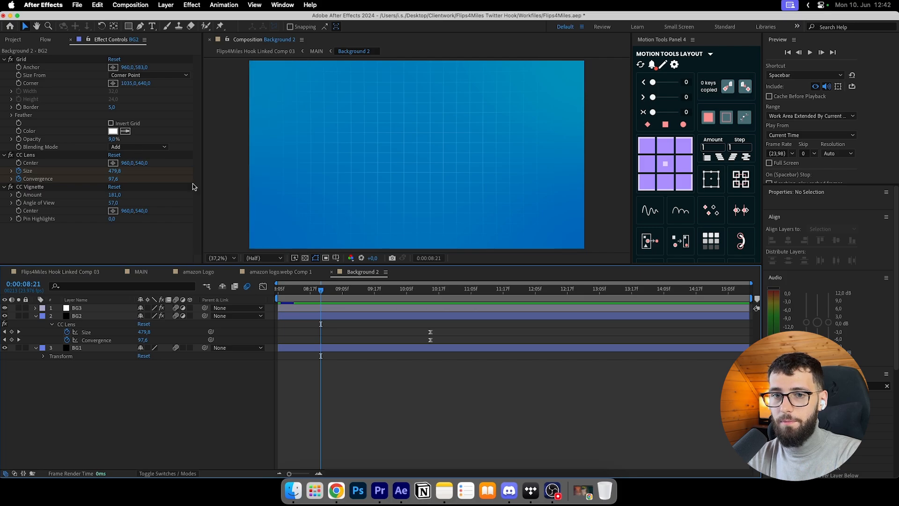
Bring up BG3's effects in the Background 2 composition and collapse BG2's layer properties.
click(78, 317)
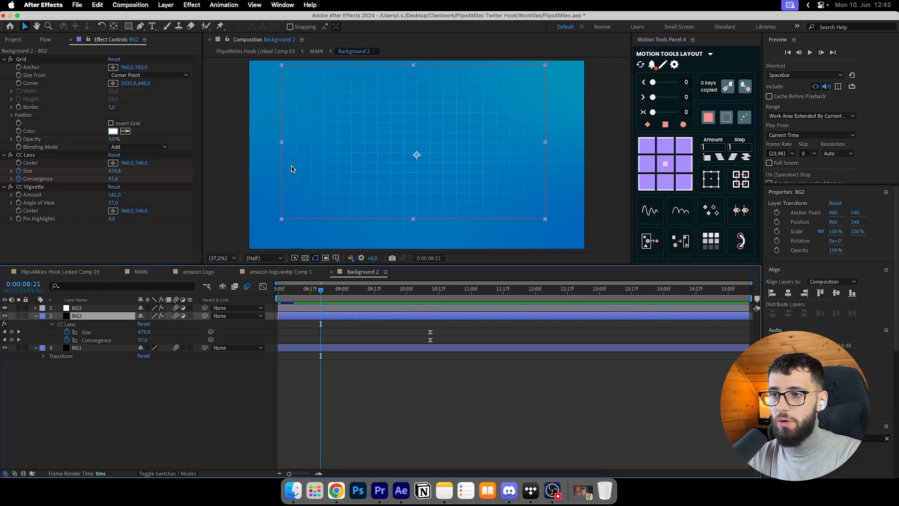
click(80, 308)
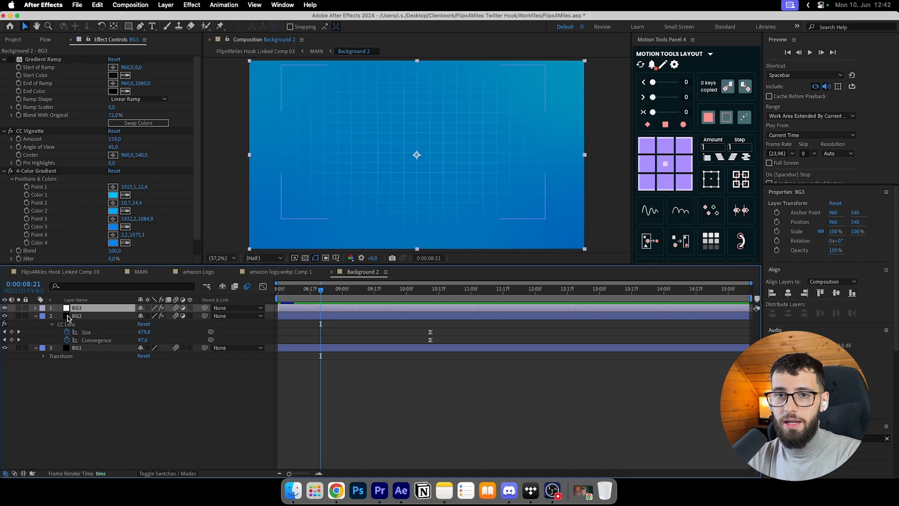
scroll(70, 211, down, 2)
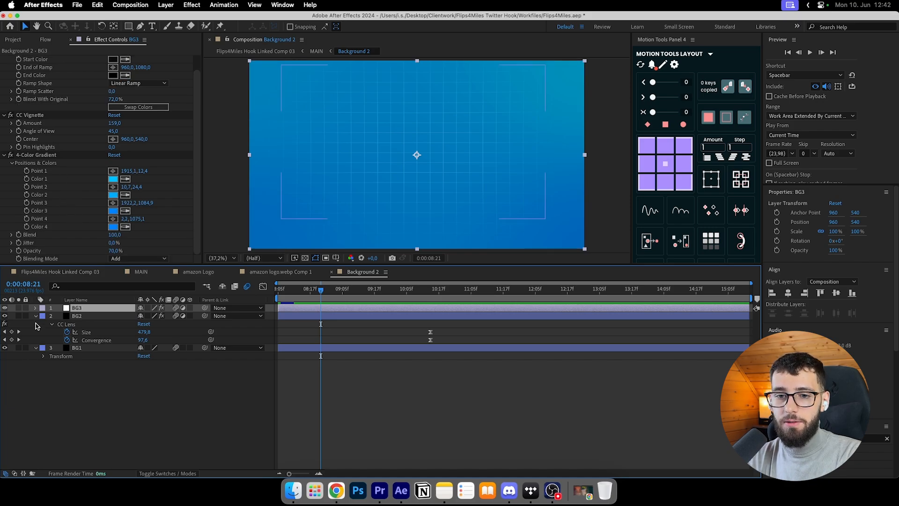
click(36, 316)
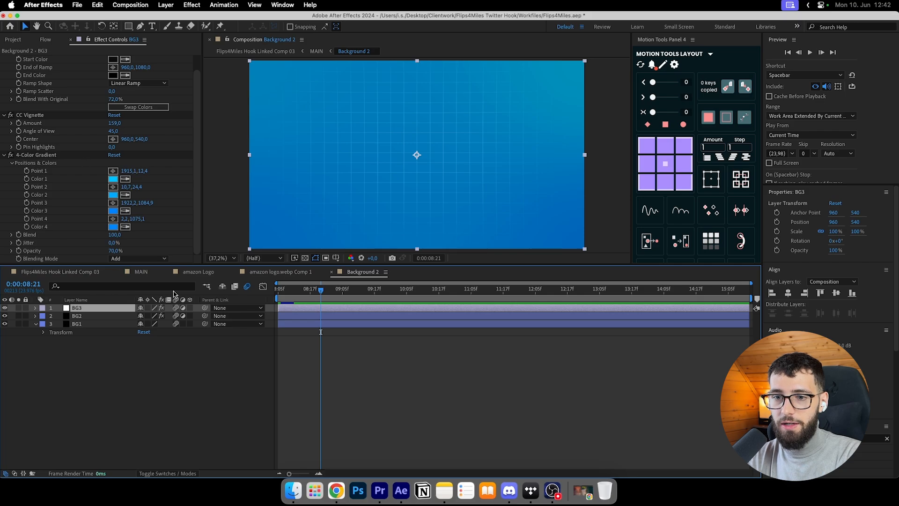
Examine the Gradient Ramp and 4-Color Gradient effects and their settings on BG3.
scroll(47, 94, up, 2)
click(42, 59)
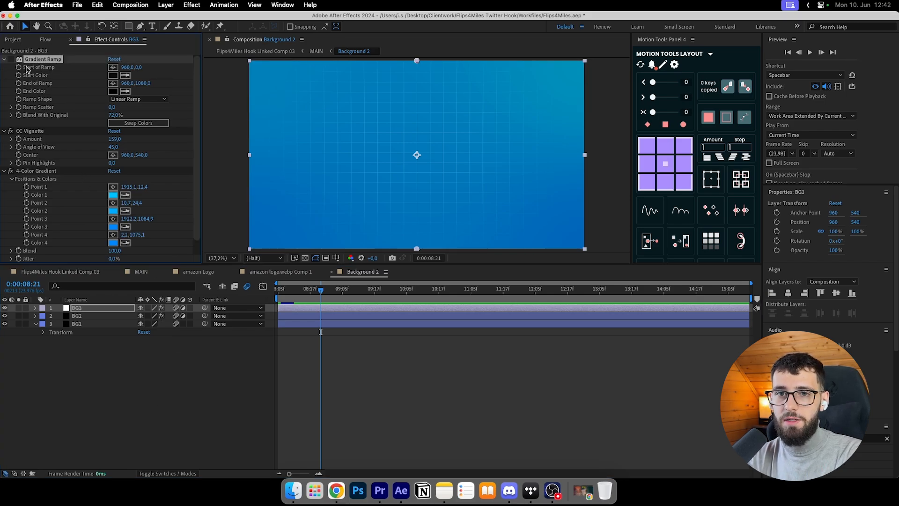
scroll(33, 133, down, 1)
click(40, 165)
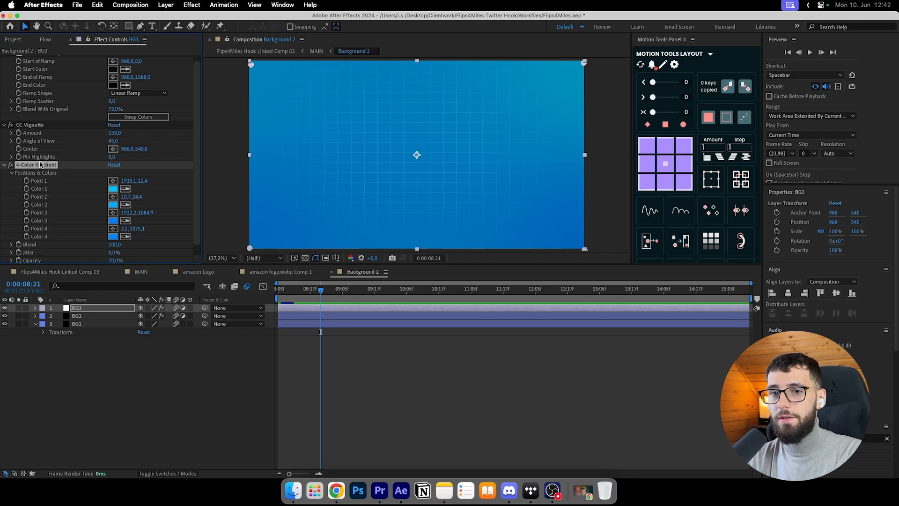
scroll(45, 168, up, 1)
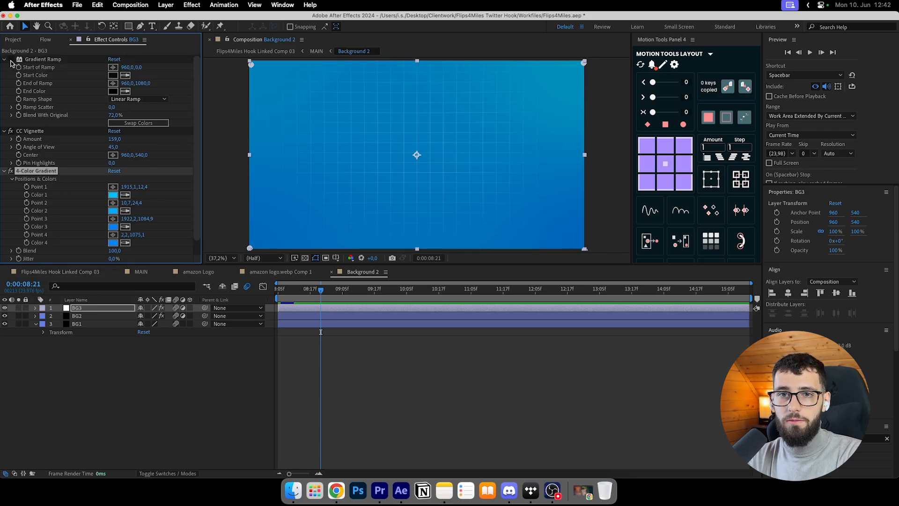
Try disabling BG3's 4-Color Gradient and giving Gradient Ramp a cyan start color (00E7FF) and a blue end color.
click(10, 172)
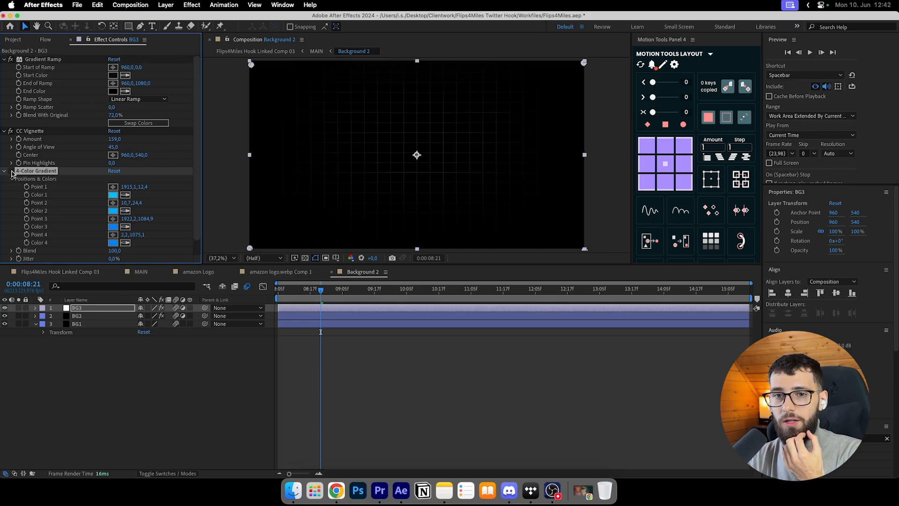
click(113, 75)
click(627, 370)
drag(604, 331, 666, 299)
click(684, 317)
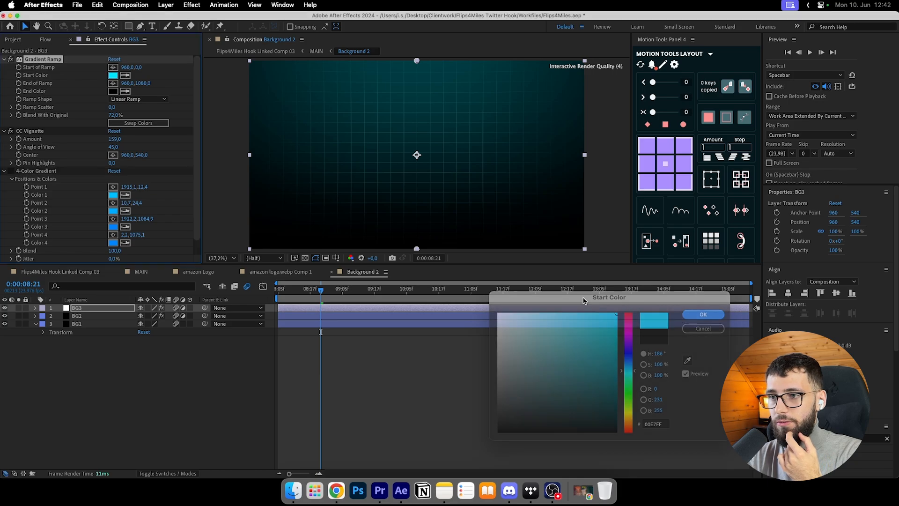
click(113, 91)
click(632, 363)
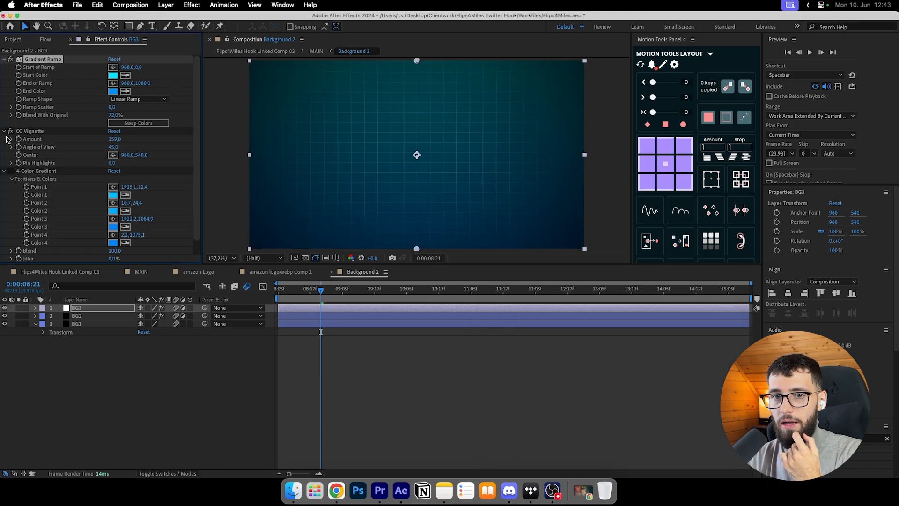
Try placing Gradient Ramp below CC Vignette on BG3 and lowering its Blend With Original to 14%.
drag(42, 60, 36, 160)
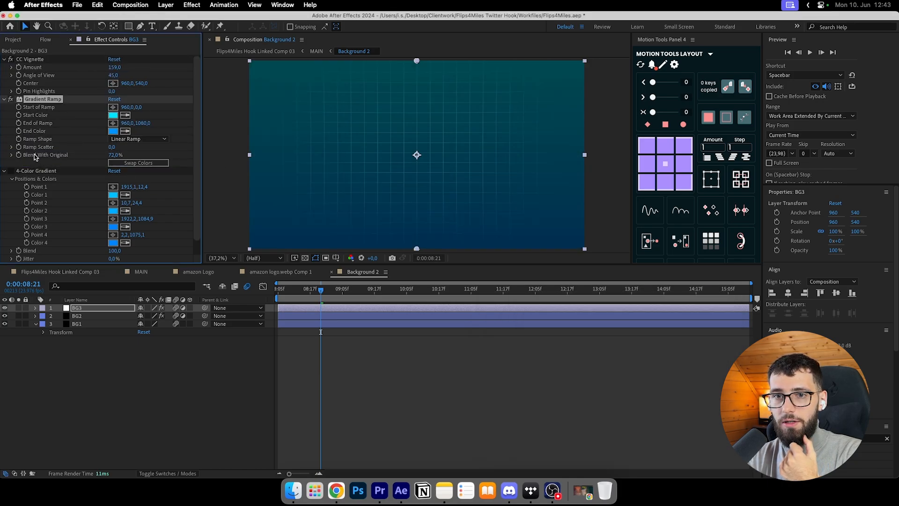
scroll(35, 156, down, 1)
drag(116, 139, 82, 144)
scroll(56, 133, up, 1)
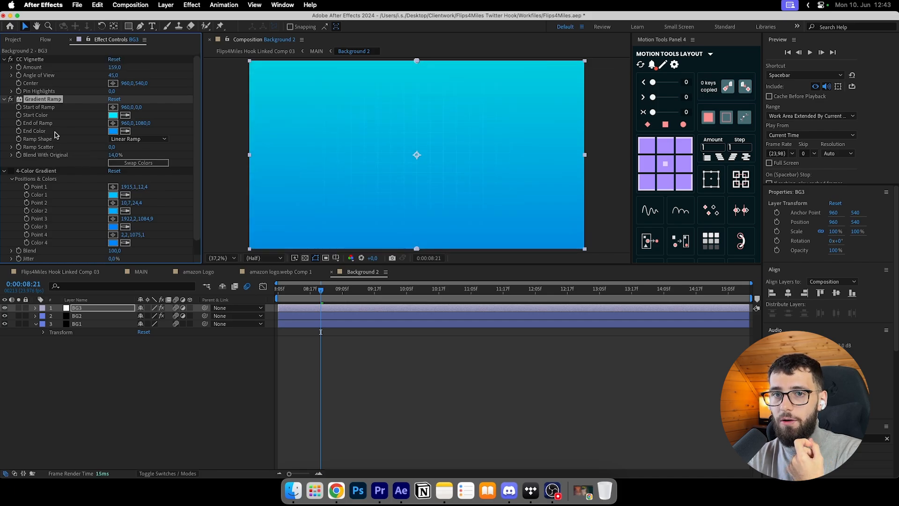
Undo the trial Gradient Ramp changes and the disabling of the 4-Color Gradient on BG3.
key(super+z)
key(super+z)
key(super+z)
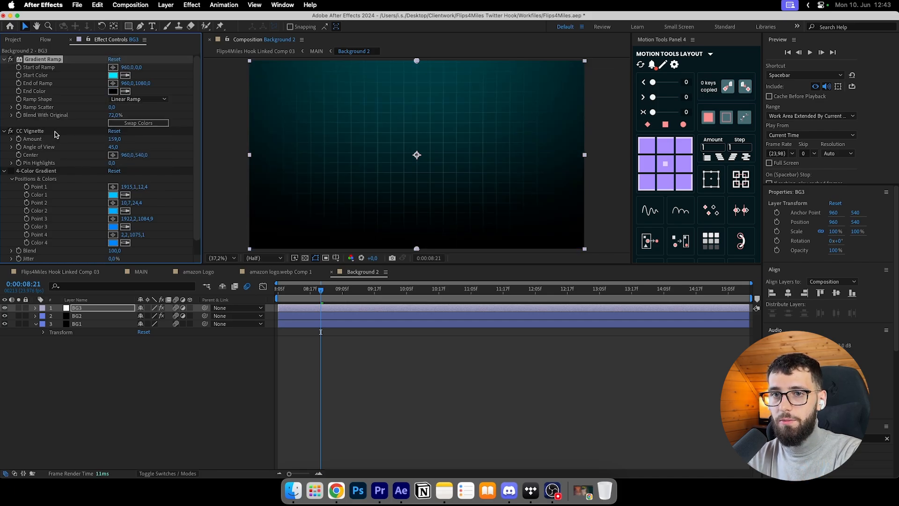
key(super+z)
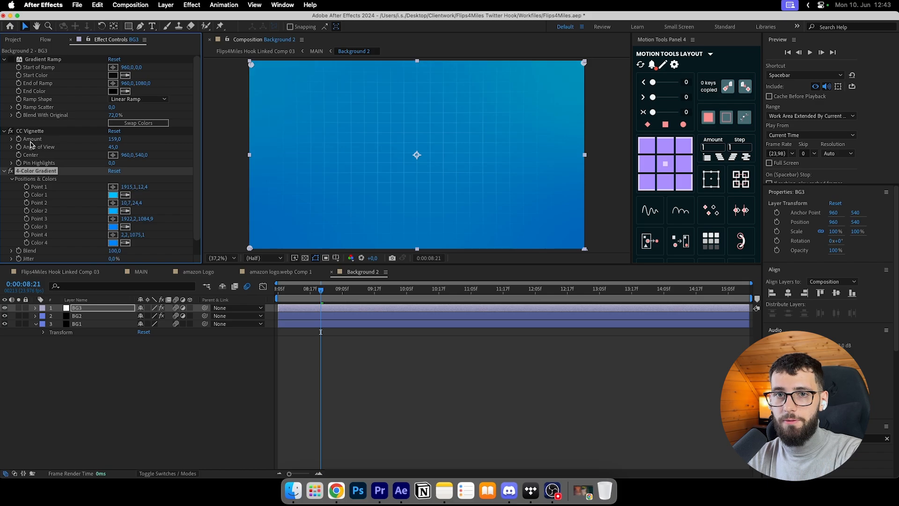
Examine the 4-Color Gradient's Opacity and Blending Mode on BG3, and select its CC Vignette effect.
scroll(52, 182, down, 1)
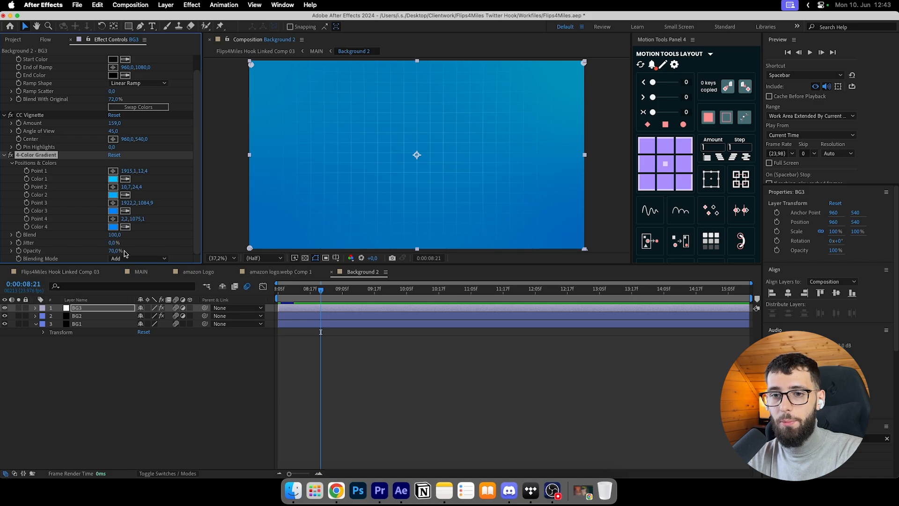
mouse_move(115, 251)
mouse_down()
mouse_move(178, 253)
mouse_move(104, 254)
mouse_move(117, 254)
mouse_up()
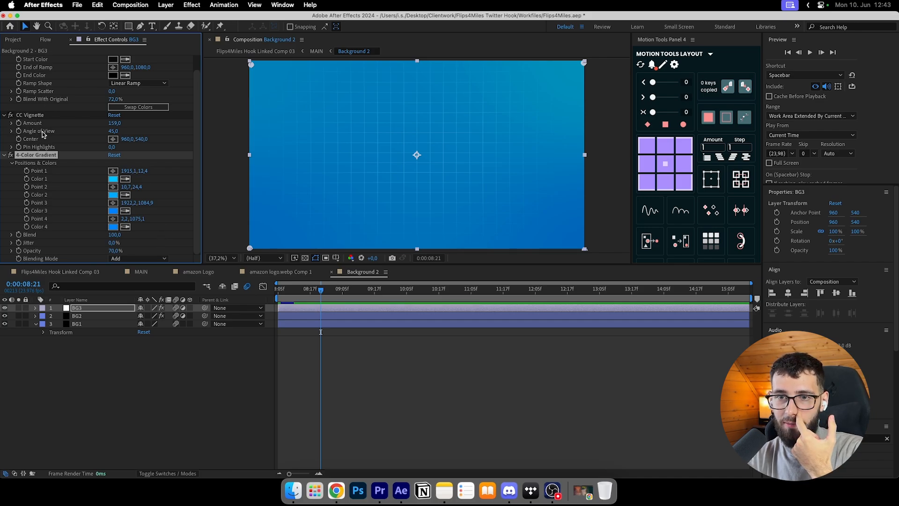
click(53, 118)
scroll(52, 120, up, 1)
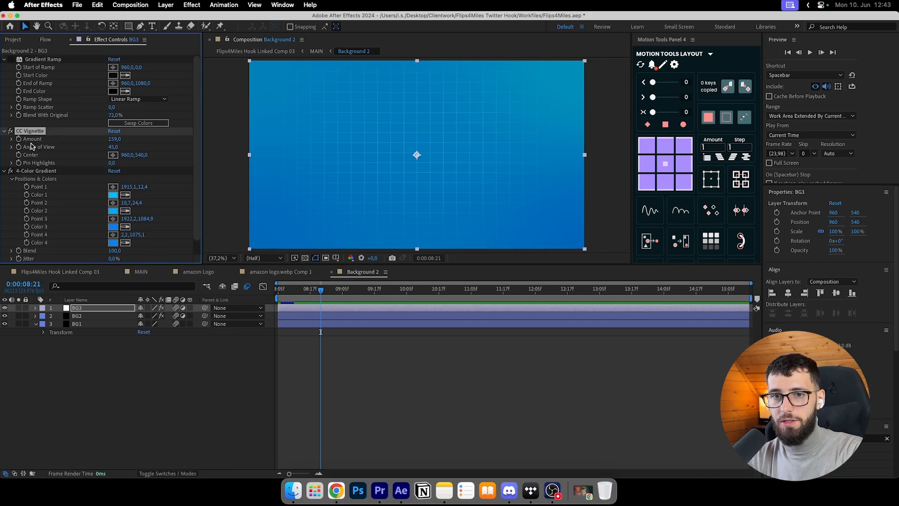
Collapse BG3's 4-Color Gradient, try placing CC Vignette below it to compare the result, and restore the original effect order.
click(5, 171)
drag(31, 131, 39, 174)
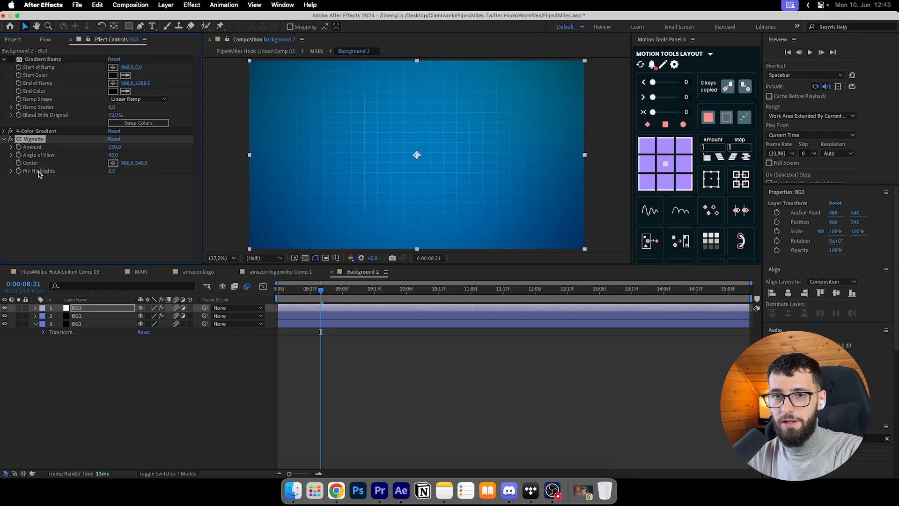
drag(31, 139, 38, 132)
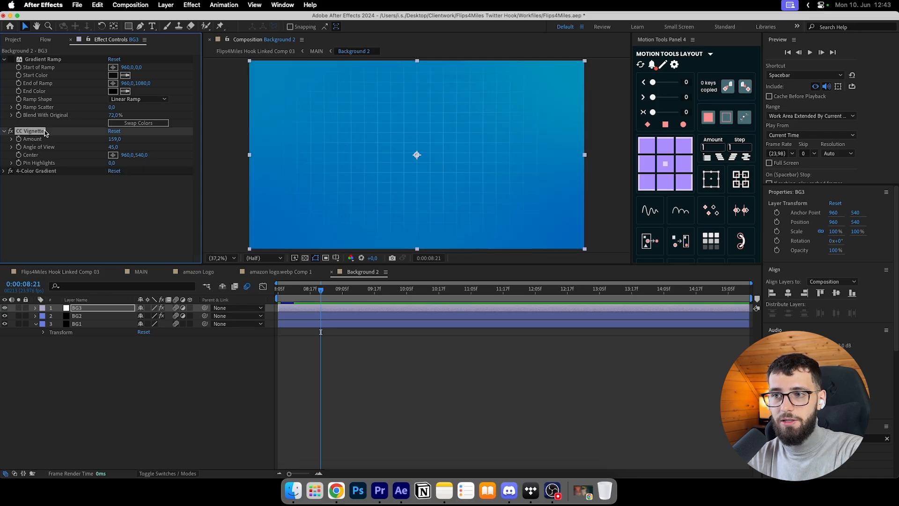
key(super+z)
key(shift+super+z)
click(4, 171)
click(3, 155)
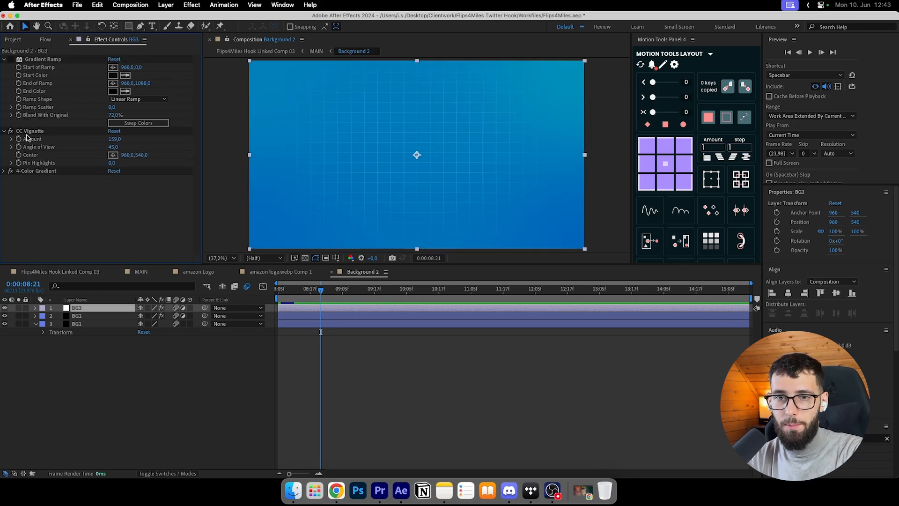
drag(27, 133, 33, 219)
key(super+z)
click(33, 218)
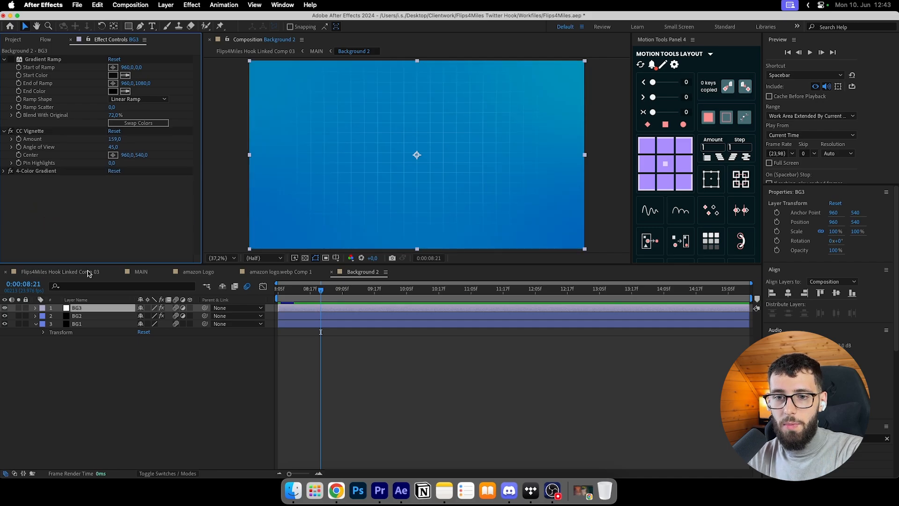
Close the amazon logo.webp Comp 1 timeline while staying in Background 2.
click(307, 273)
click(347, 274)
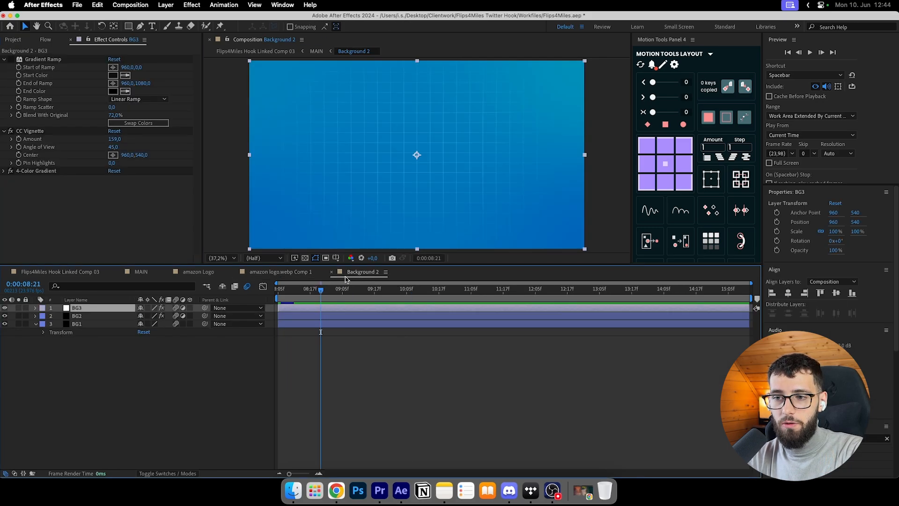
click(235, 272)
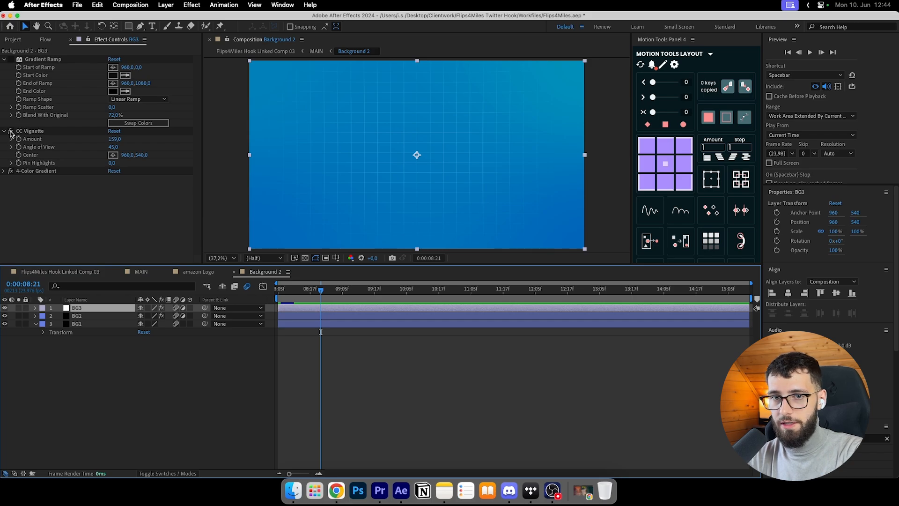
Expand BG3's 4-Color Gradient, try the None blending mode on it, undo the change, and deselect the layer.
click(5, 170)
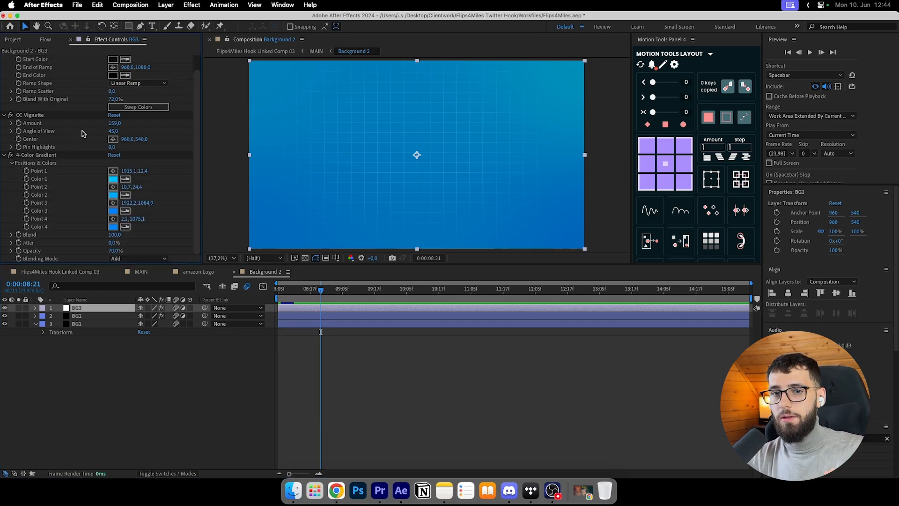
click(39, 117)
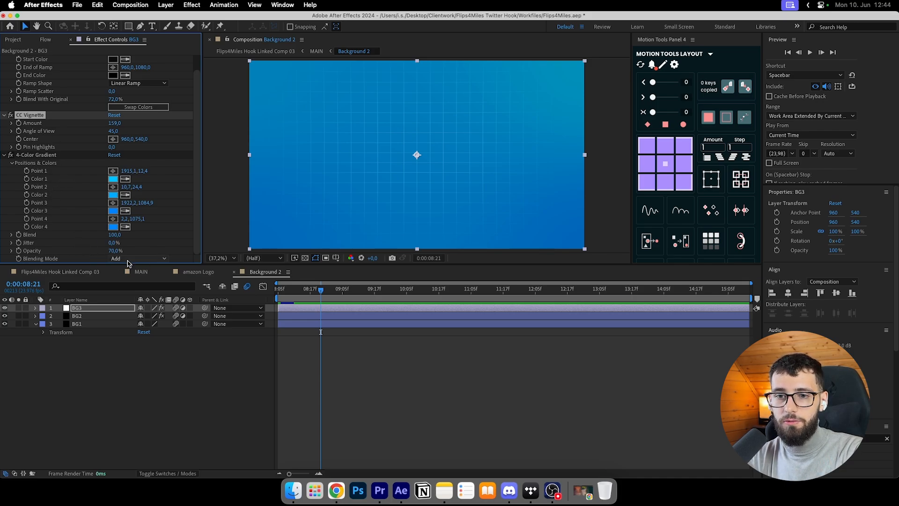
click(136, 259)
click(123, 266)
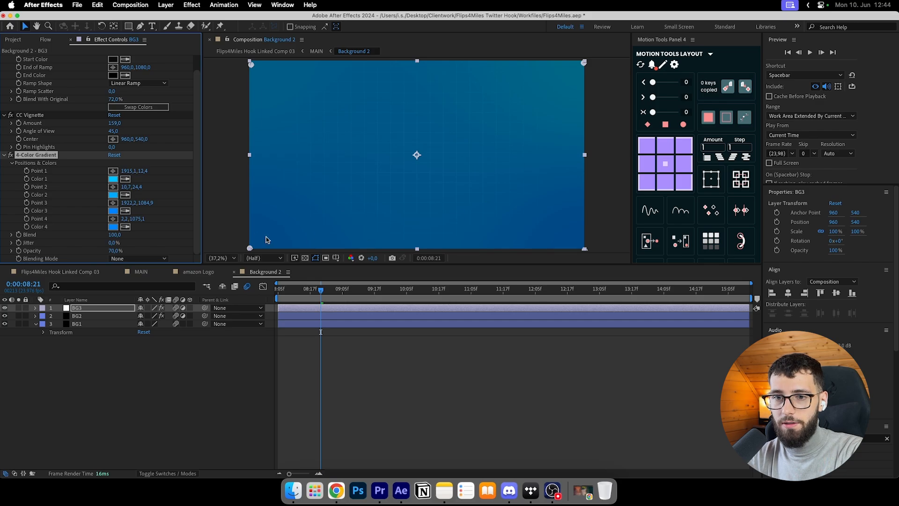
key(super+z)
click(329, 393)
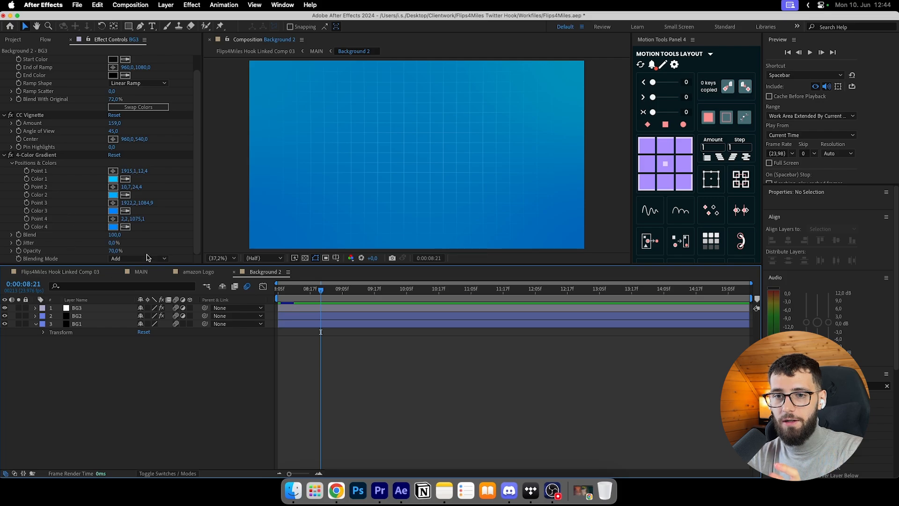
scroll(61, 259, up, 1)
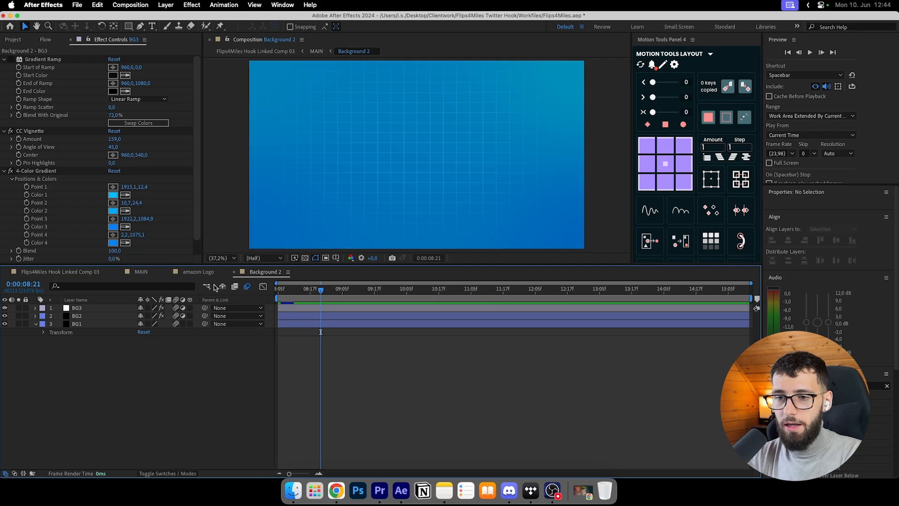
Return to the MAIN composition, reveal Background 2's Position keyframes, and move the playhead to 0:00:08:20.
click(199, 272)
drag(526, 295, 542, 294)
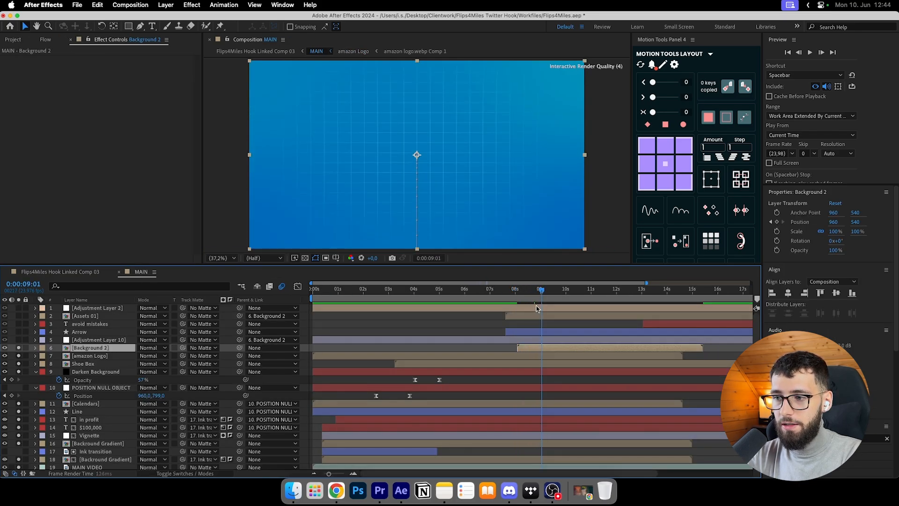
key(p)
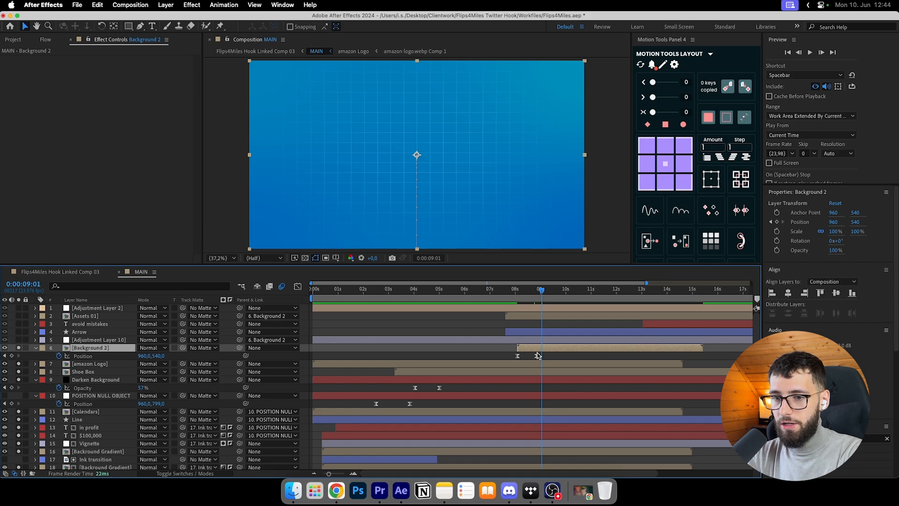
click(552, 358)
click(540, 294)
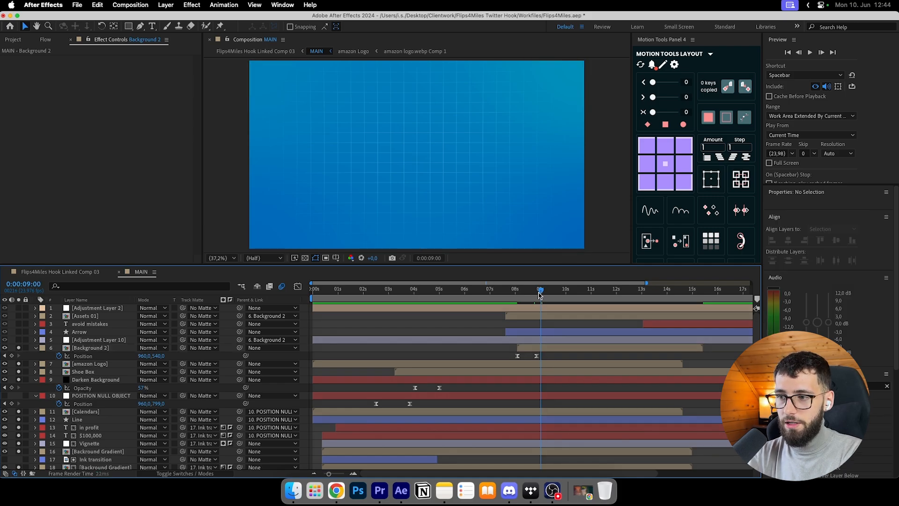
drag(540, 294, 537, 293)
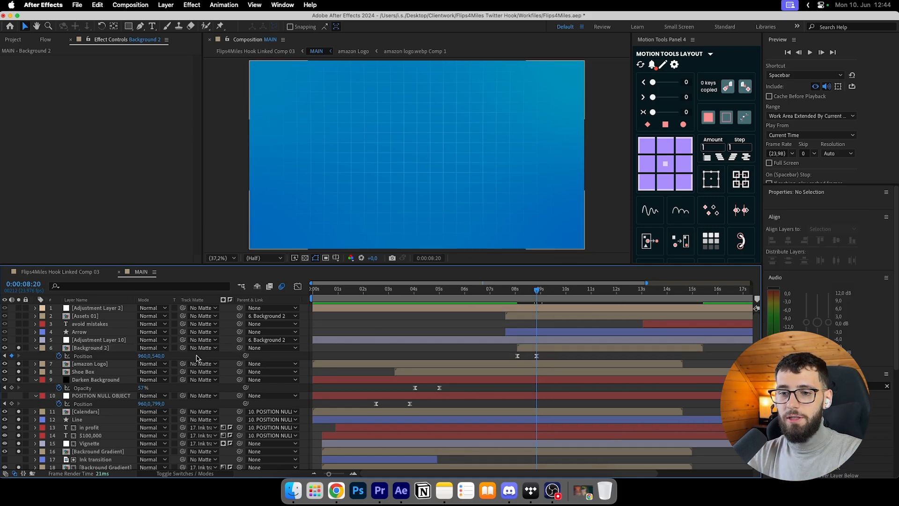
Select Background 2's Position keyframes, bring up the Flow easing presets, and examine the keyframes' speed curve in the Graph Editor.
click(83, 357)
click(51, 42)
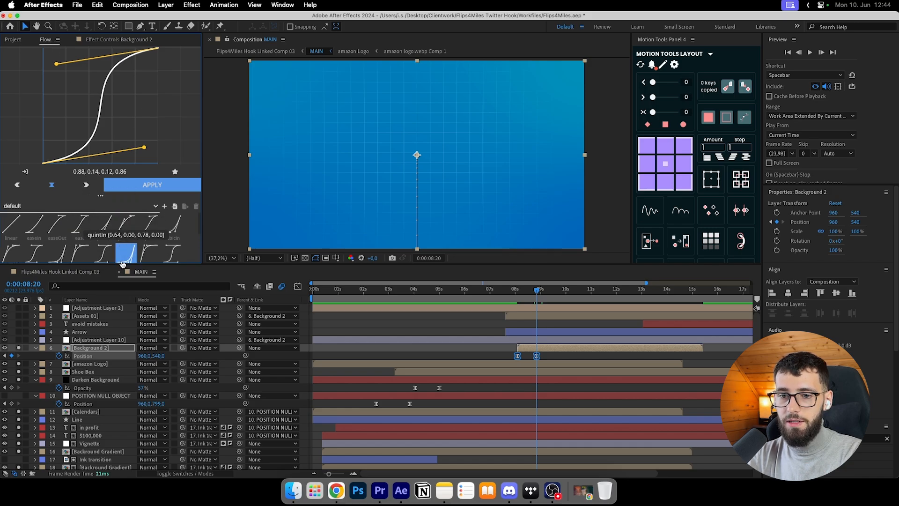
click(298, 286)
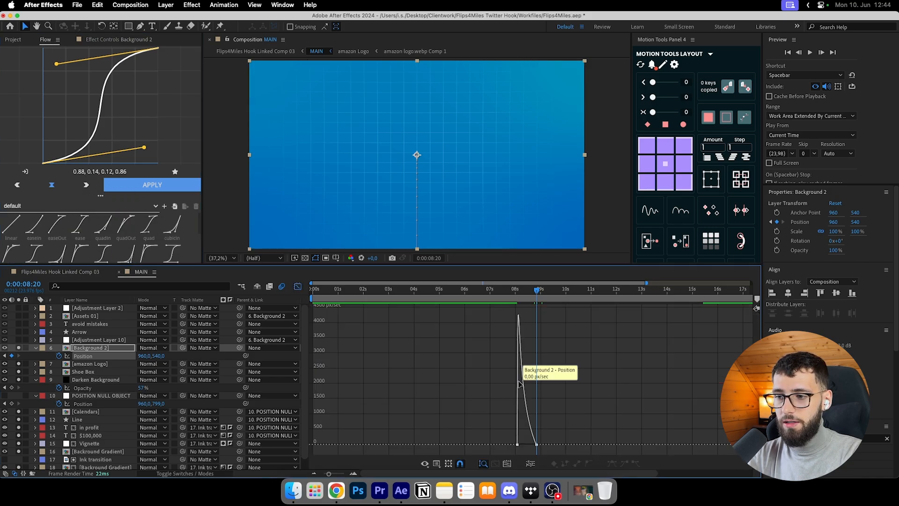
scroll(528, 415, up, 5)
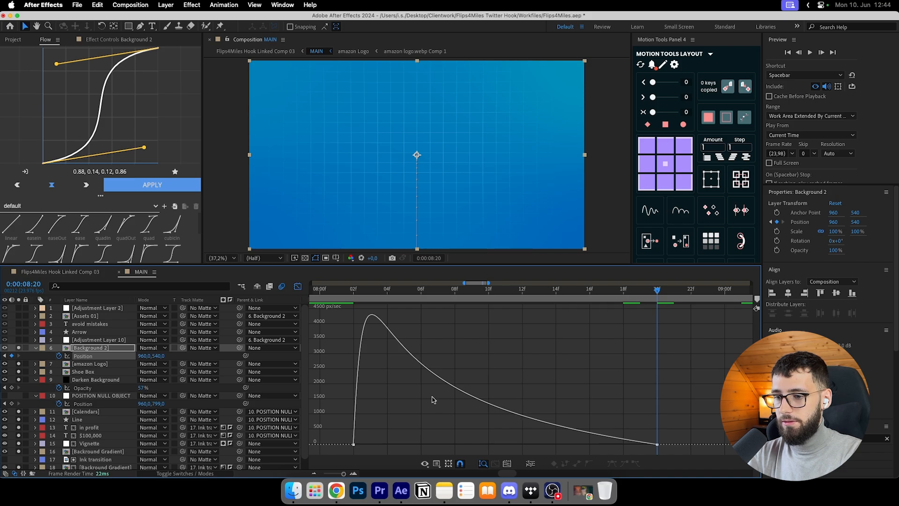
Leave the Graph Editor and scrub through Background 2's Position animation, finishing at 0:00:09:04 with the layer deselected.
scroll(434, 400, down, 3)
drag(396, 289, 571, 300)
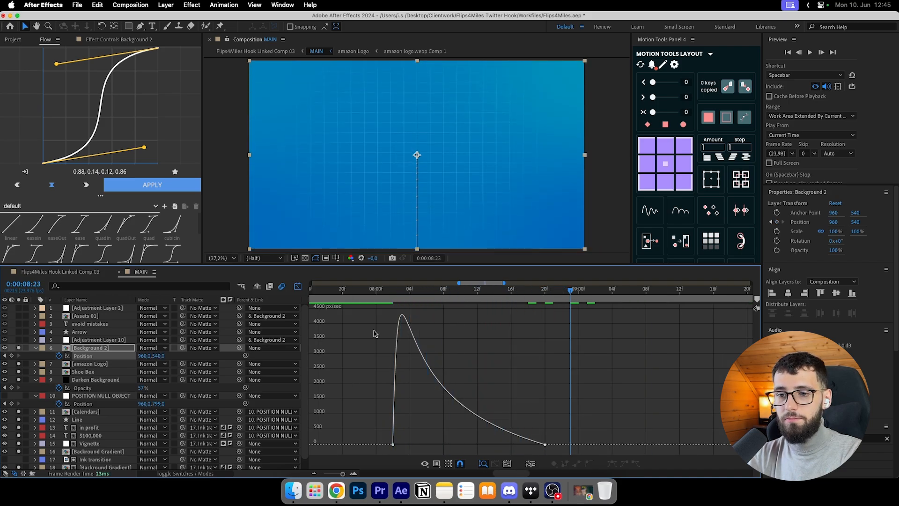
click(298, 286)
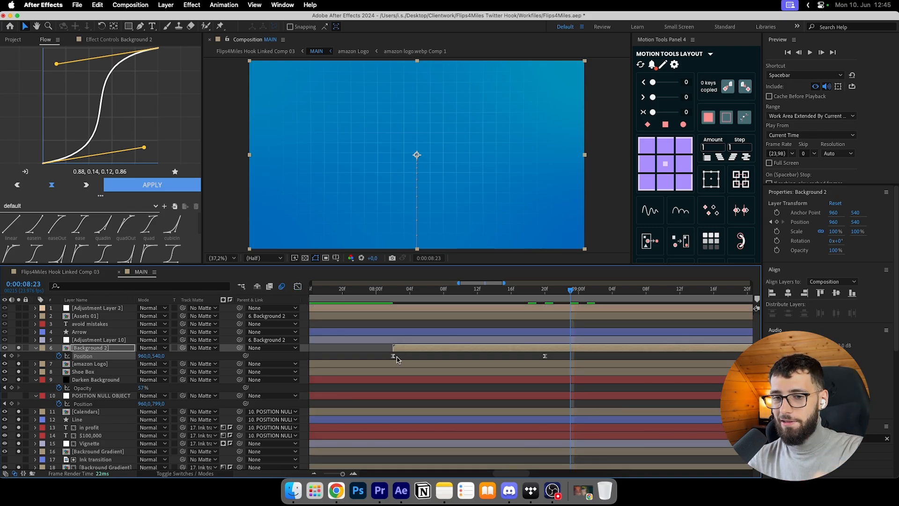
click(389, 300)
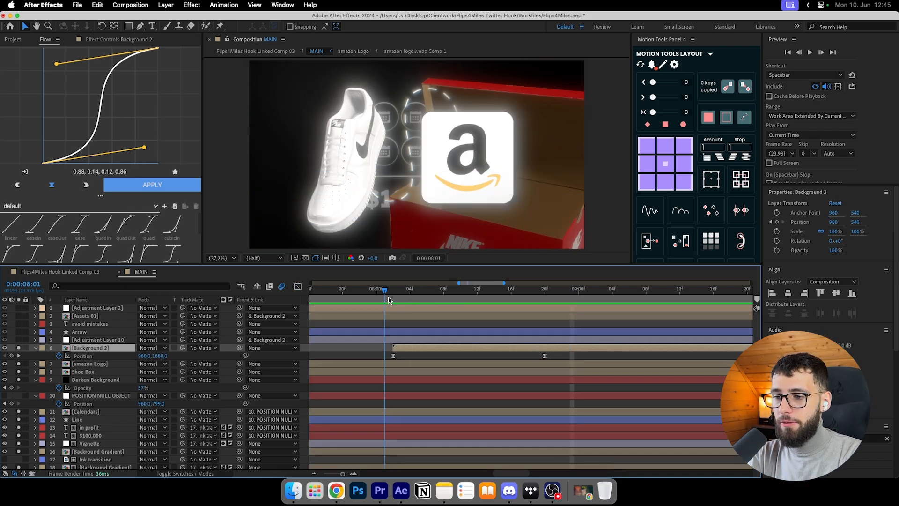
drag(388, 300, 547, 300)
scroll(453, 374, down, 4)
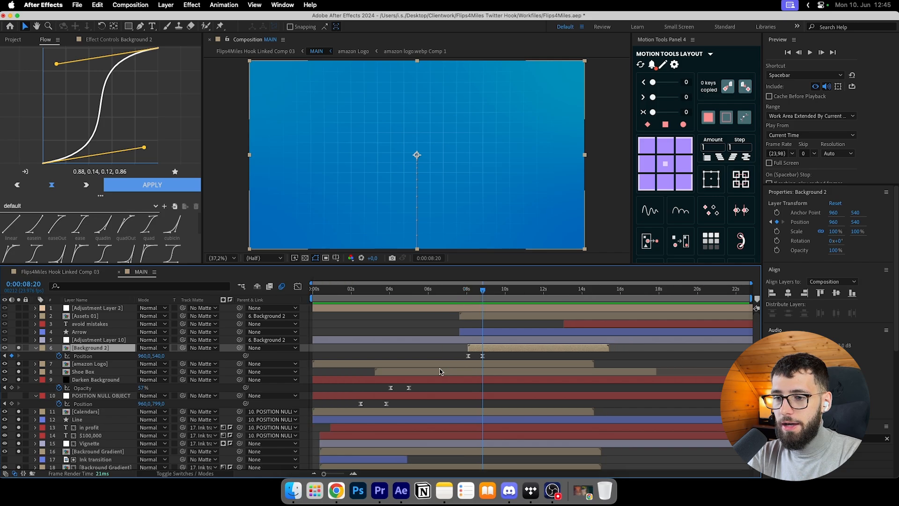
click(423, 348)
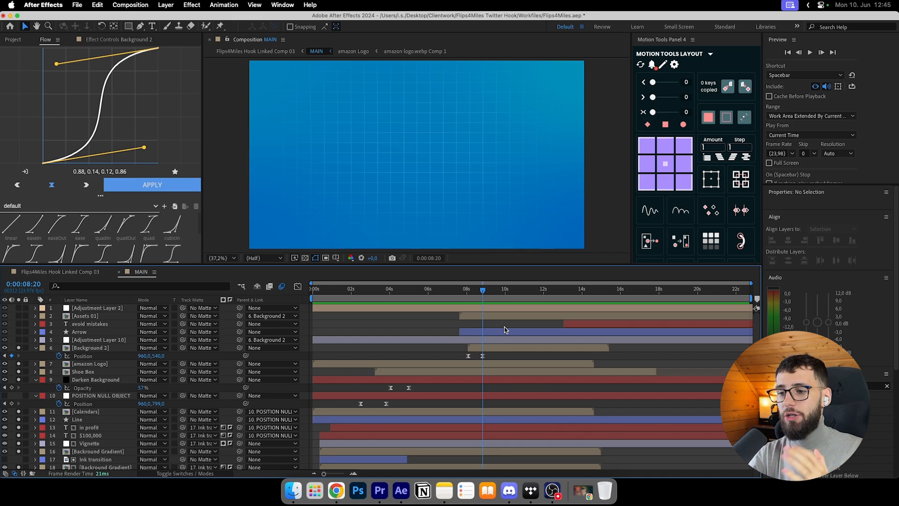
drag(464, 298, 487, 300)
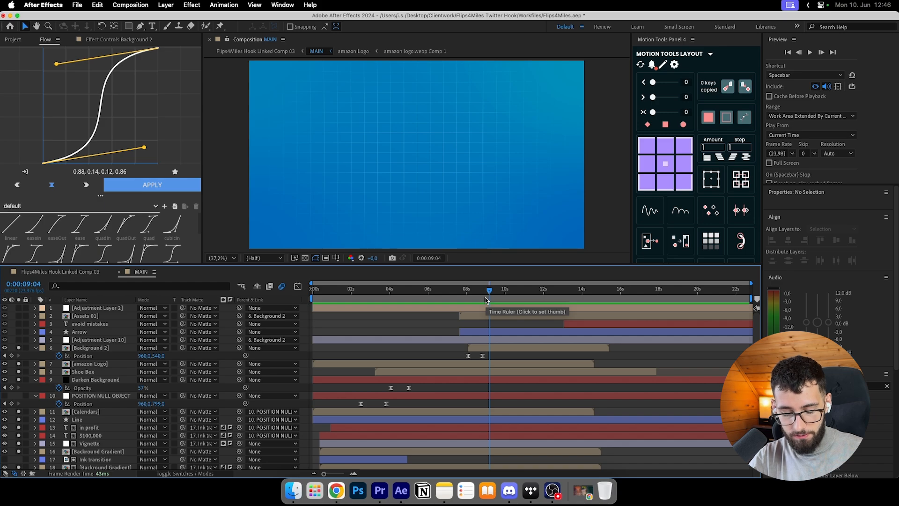
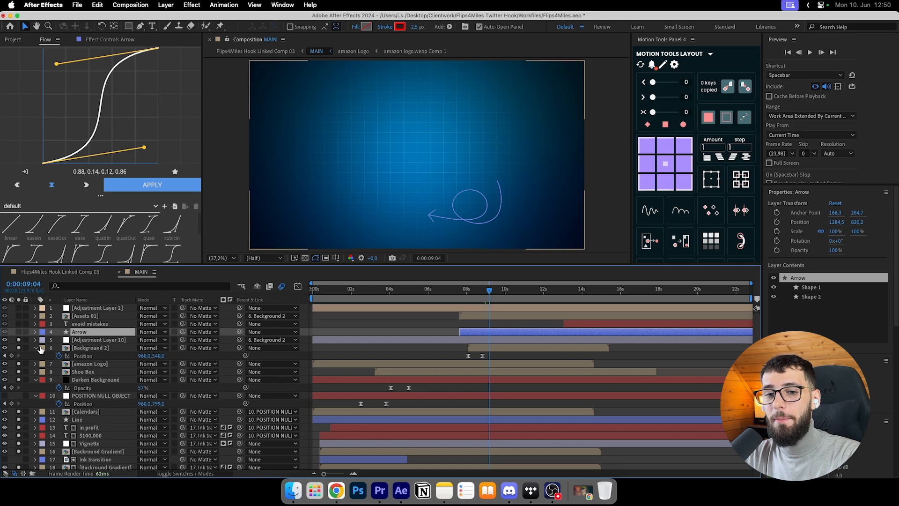
Reveal Adjustment Layer 10's CC Vignette keyframes and scrub from 0:00:07:16 to 0:00:09:06 to review the vignette animation.
click(515, 340)
key(u)
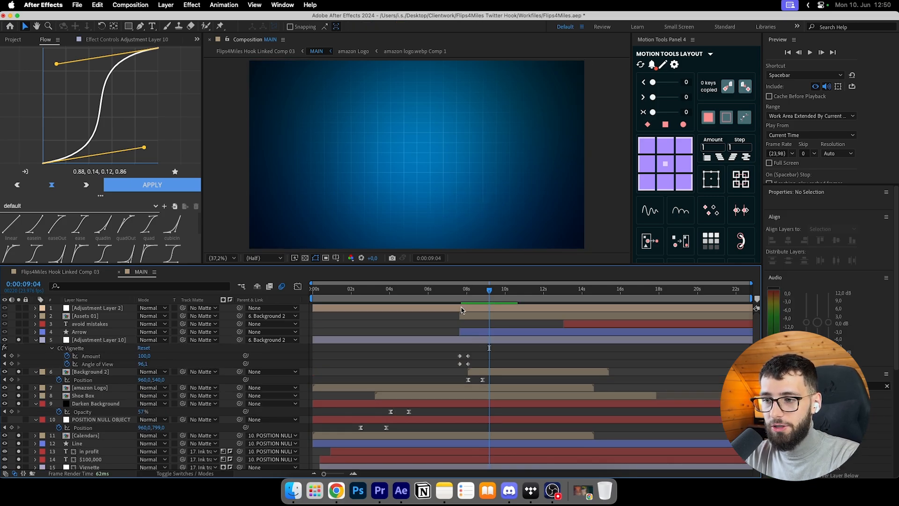
click(485, 361)
click(461, 295)
click(467, 343)
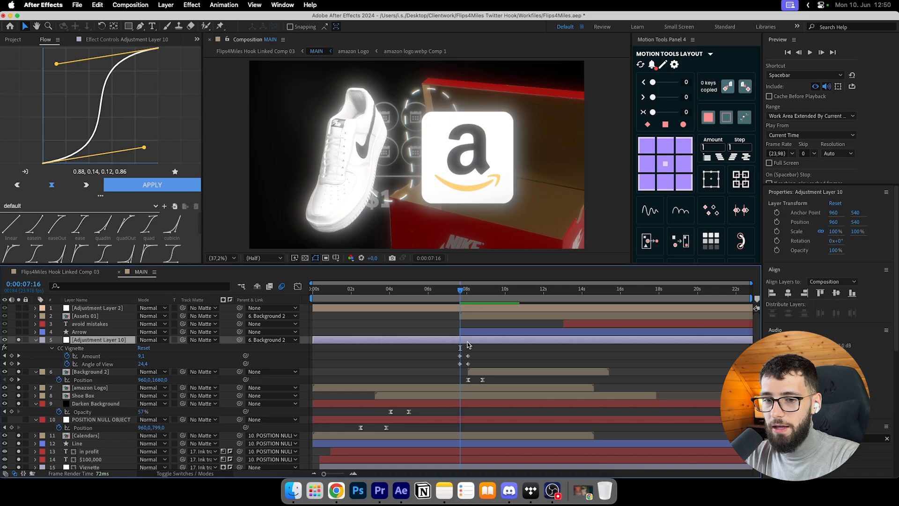
drag(460, 293, 491, 293)
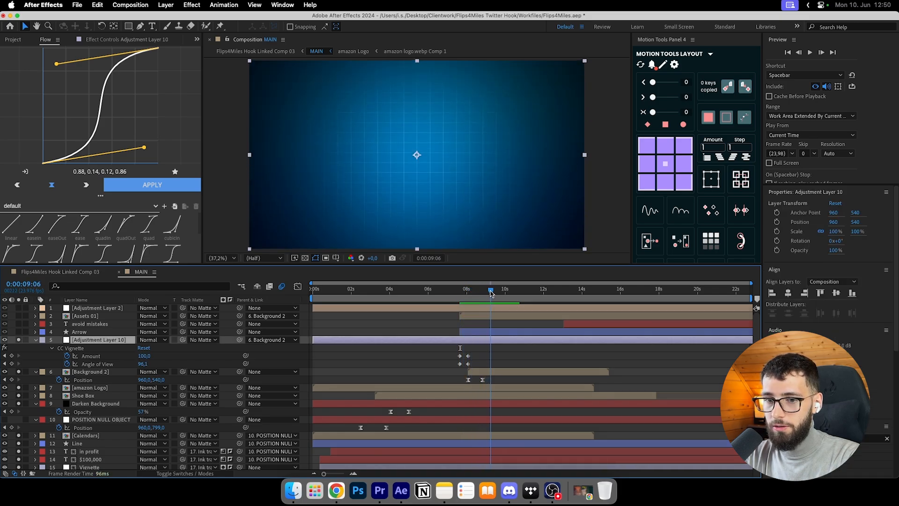
Collapse the Background 2, Darken Background and POSITION NULL OBJECT properties, move the playhead to 0:00:09:13, and deselect Adjustment Layer 10.
click(35, 372)
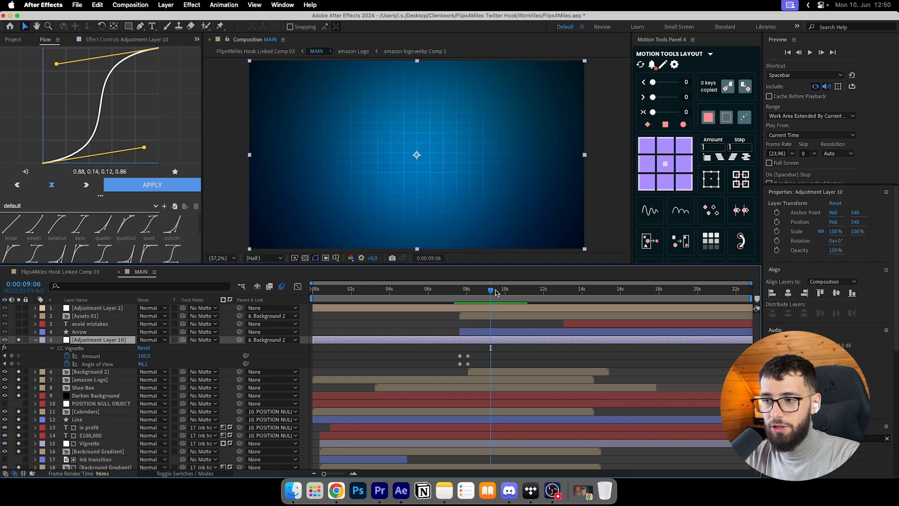
mouse_move(496, 292)
mouse_down()
mouse_move(475, 292)
mouse_move(496, 290)
mouse_up()
click(508, 349)
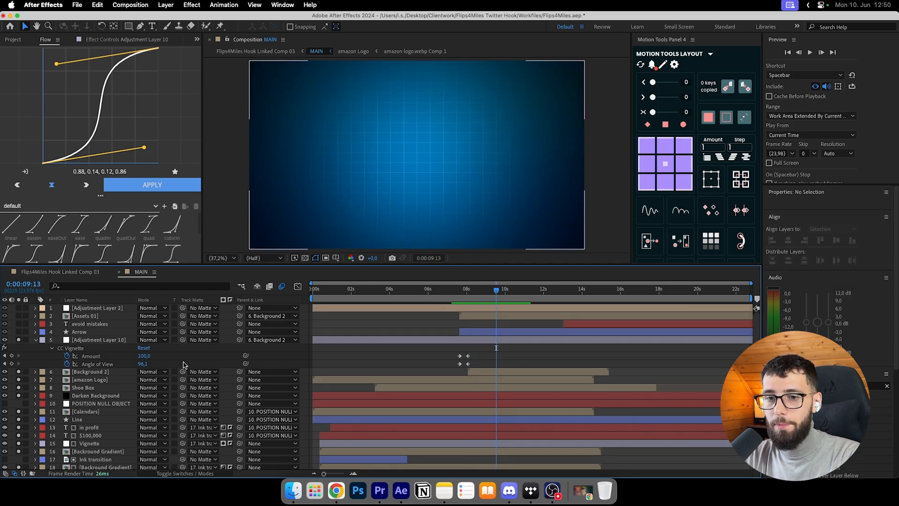
Try setting Adjustment Layer 10's parent to None, scrub back through the background transition, and undo the parenting change.
click(281, 339)
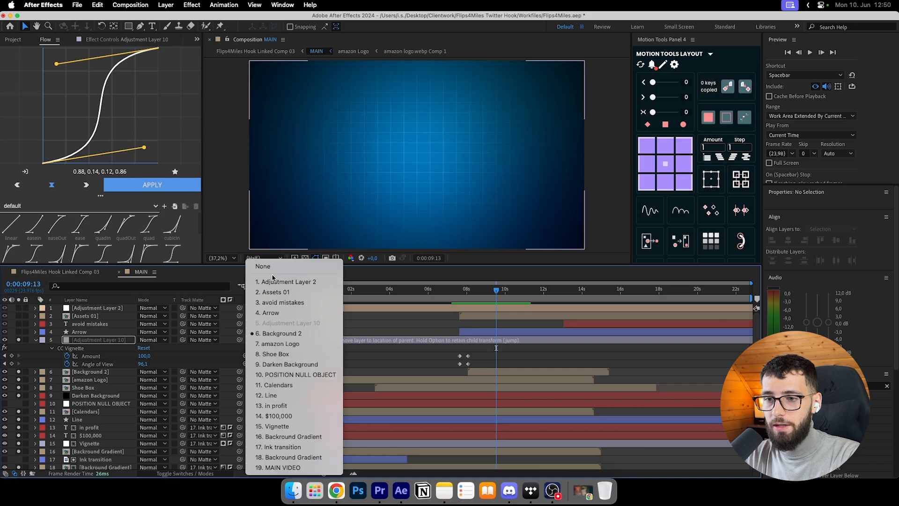
click(263, 265)
drag(487, 300, 467, 300)
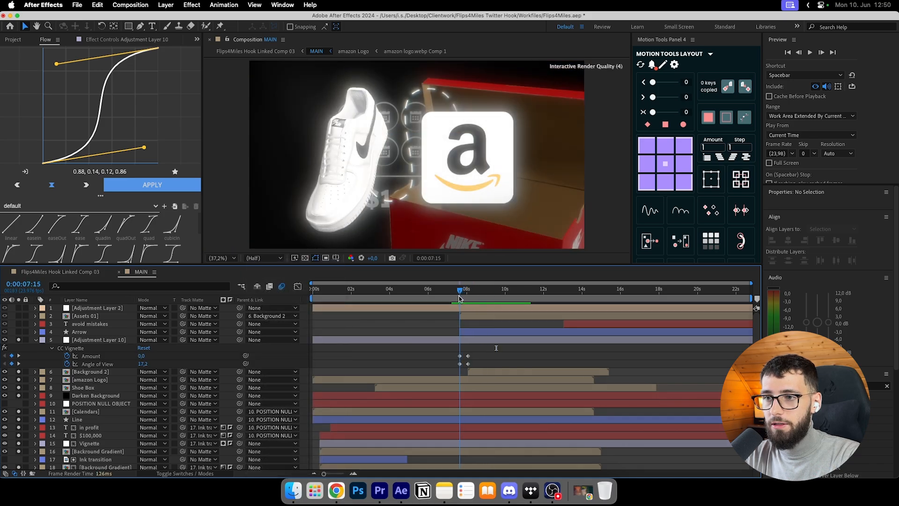
key(super+z)
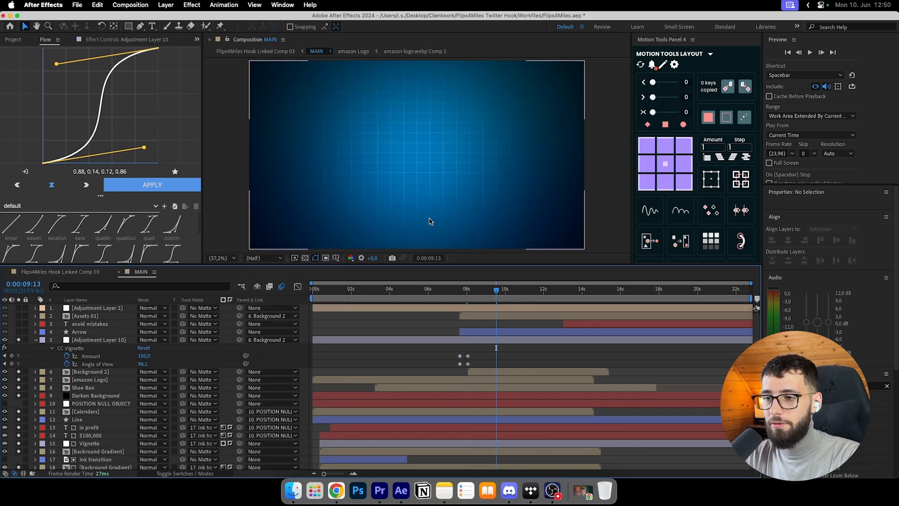
Move the playhead to 0:00:09:00, go over the avoid mistakes and Arrow layers, and solo the Assets 01 layer.
drag(494, 299, 485, 298)
click(86, 324)
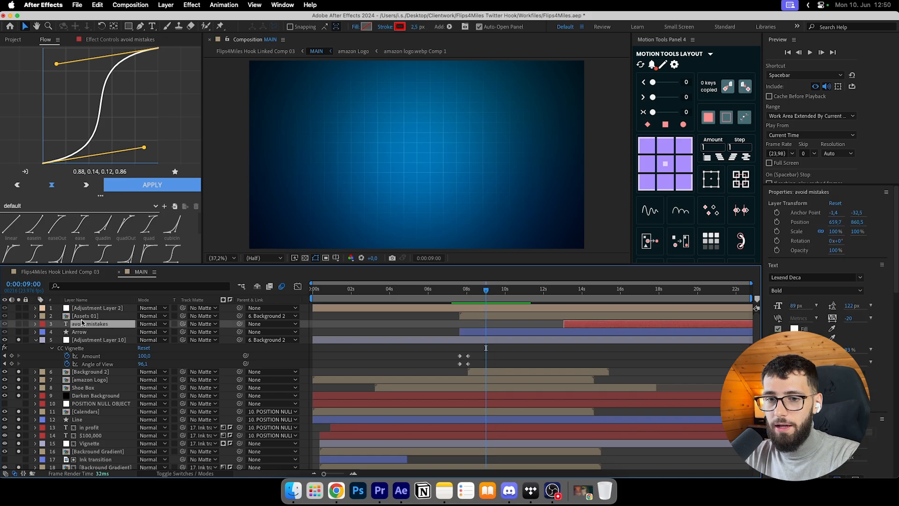
click(80, 331)
click(83, 324)
click(83, 332)
click(82, 325)
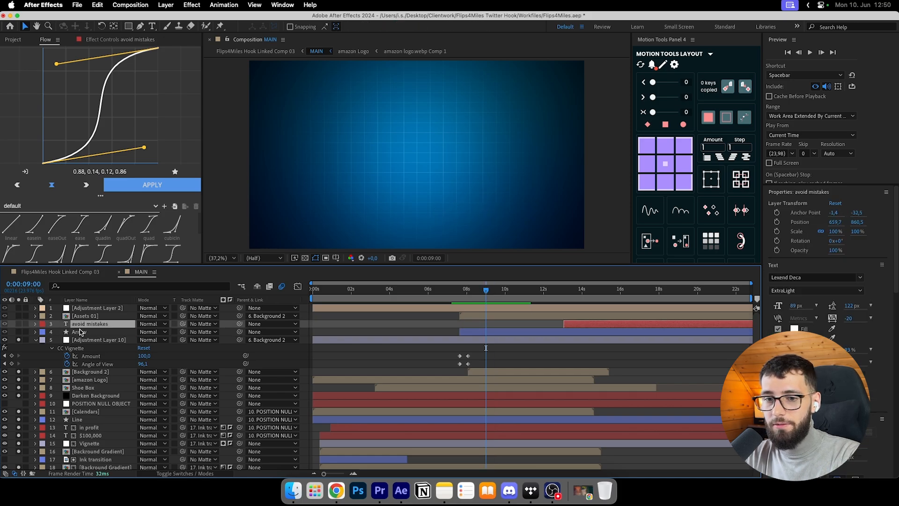
click(80, 316)
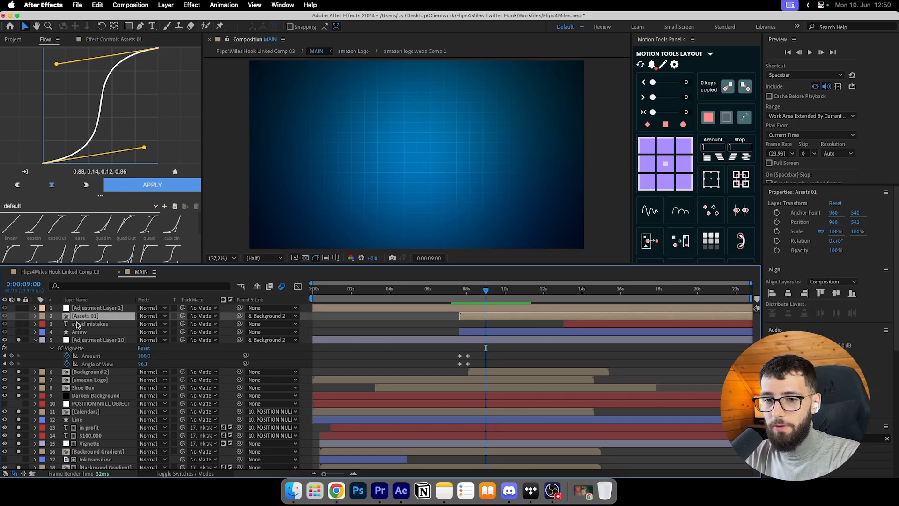
click(19, 316)
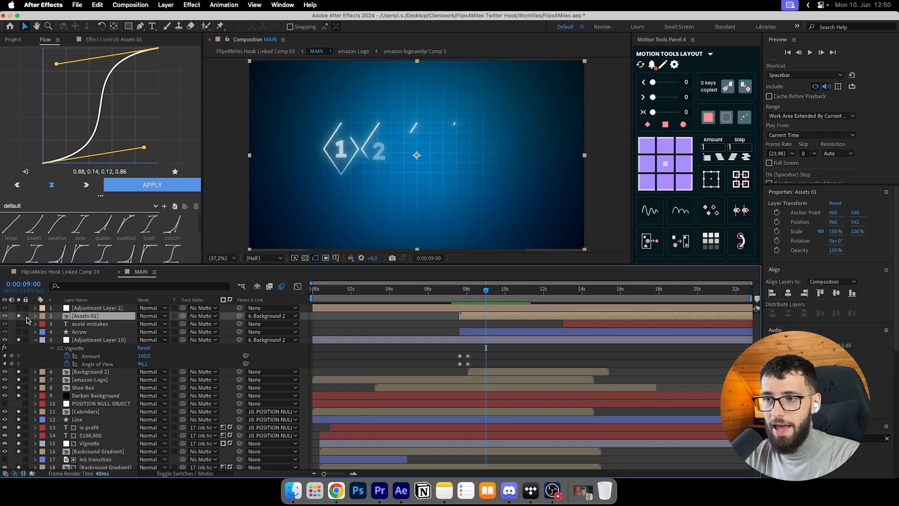
At 0:00:14:04, review the Assets 01, avoid mistakes and Arrow layers, and turn off solo for avoid mistakes and Arrow.
drag(493, 287, 585, 289)
click(564, 359)
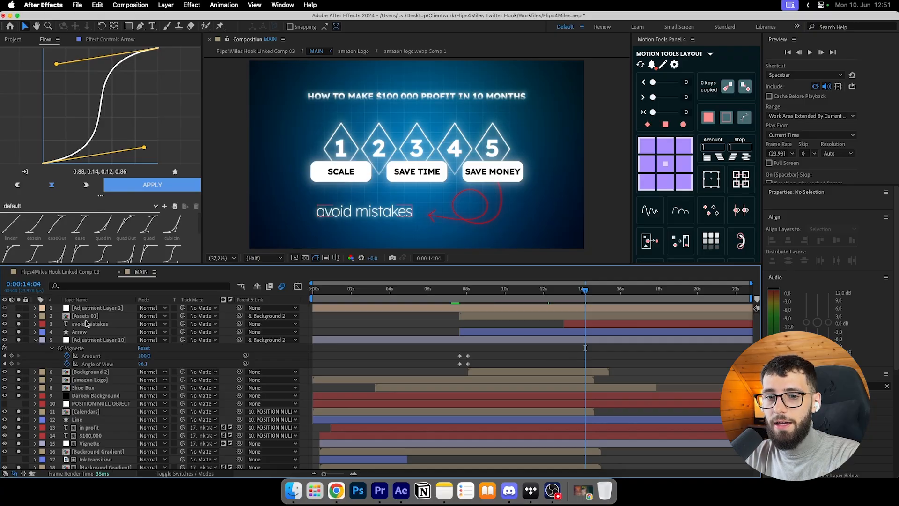
click(80, 316)
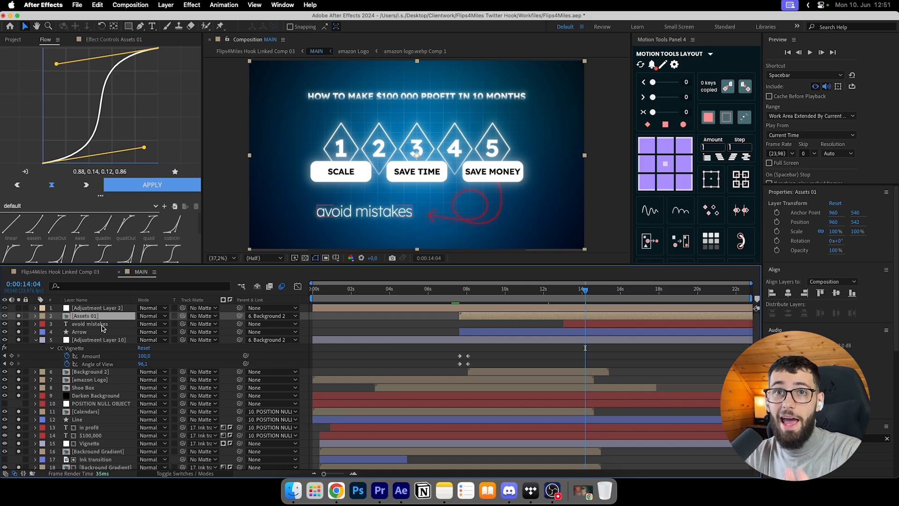
click(93, 324)
click(84, 332)
click(84, 324)
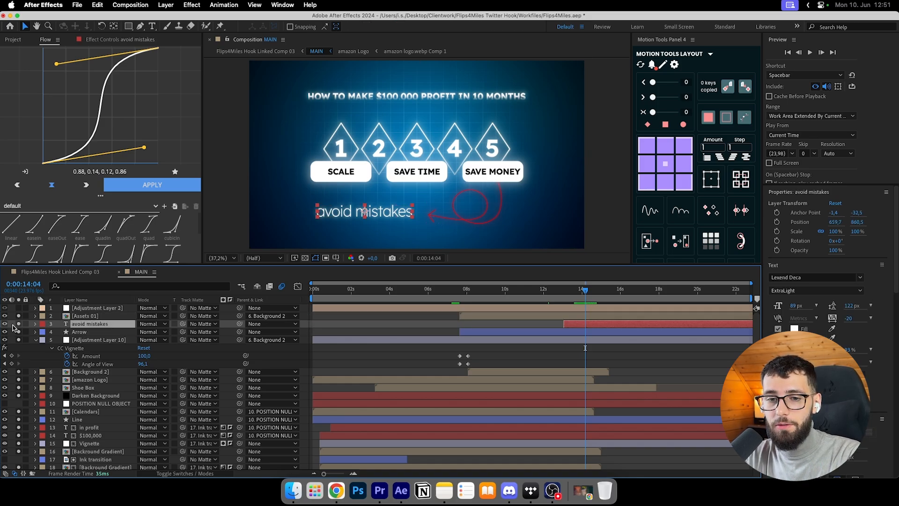
click(19, 325)
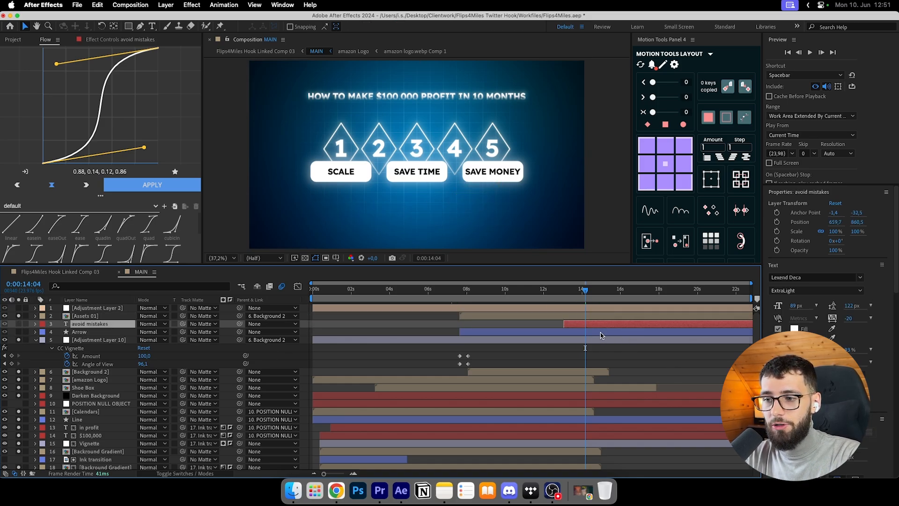
View the Assets 01 precomp at 0:00:11:21 and check Adjustment Layer 2 in the MAIN composition.
click(546, 316)
drag(520, 293, 541, 296)
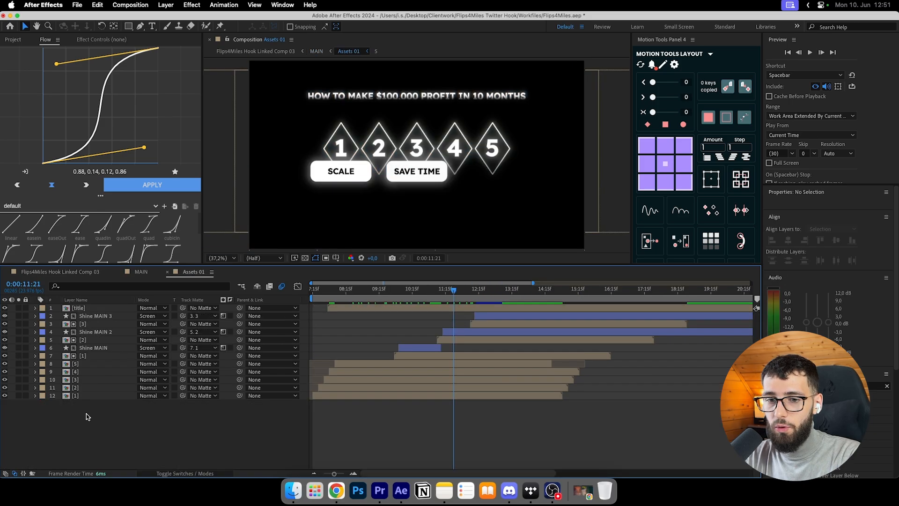
click(143, 272)
click(97, 309)
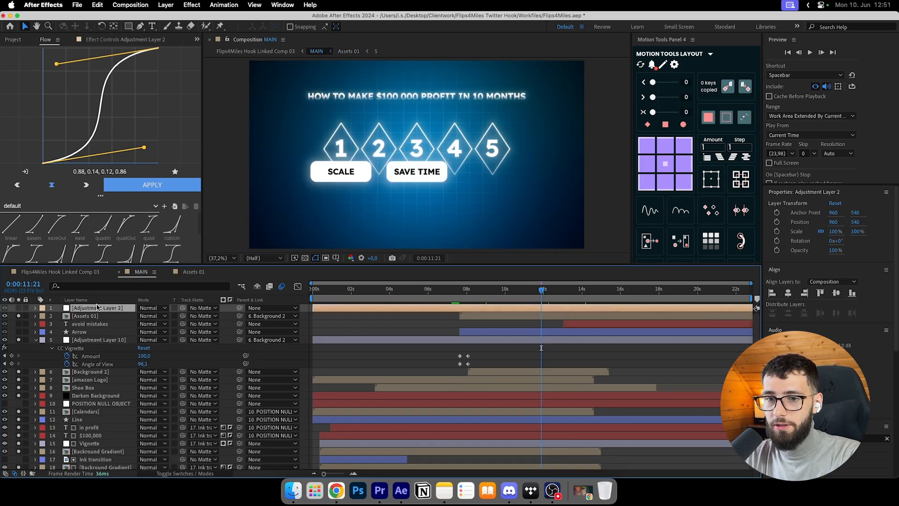
click(18, 308)
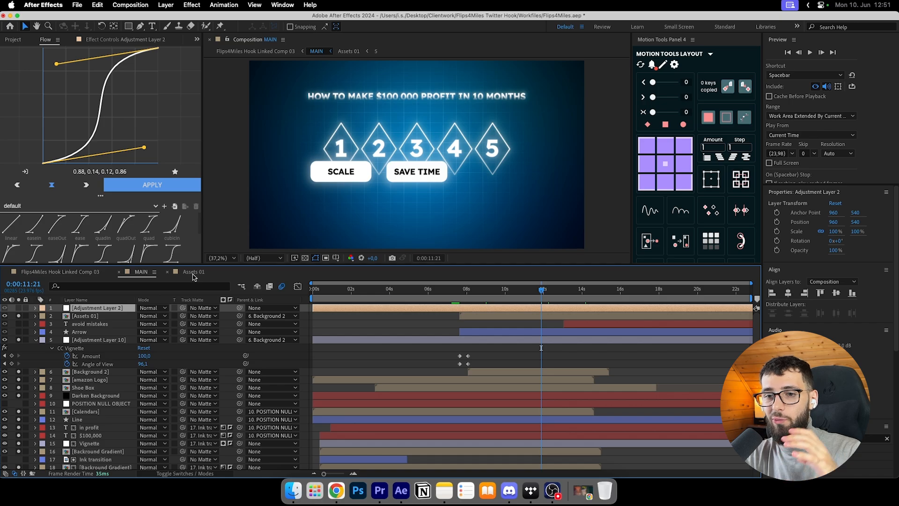
Open precomp 1 from Assets 01 and inspect the diamond shape's stroke properties at 0:00:09:22.
click(193, 274)
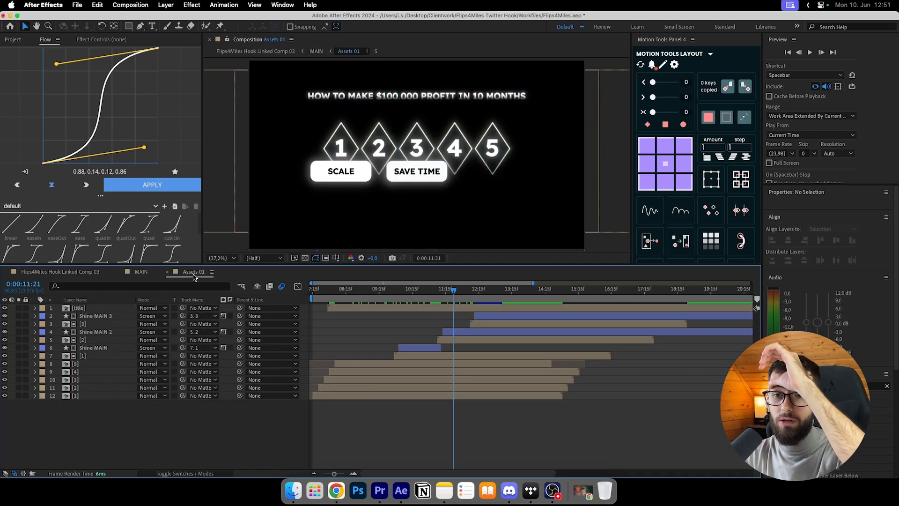
click(100, 396)
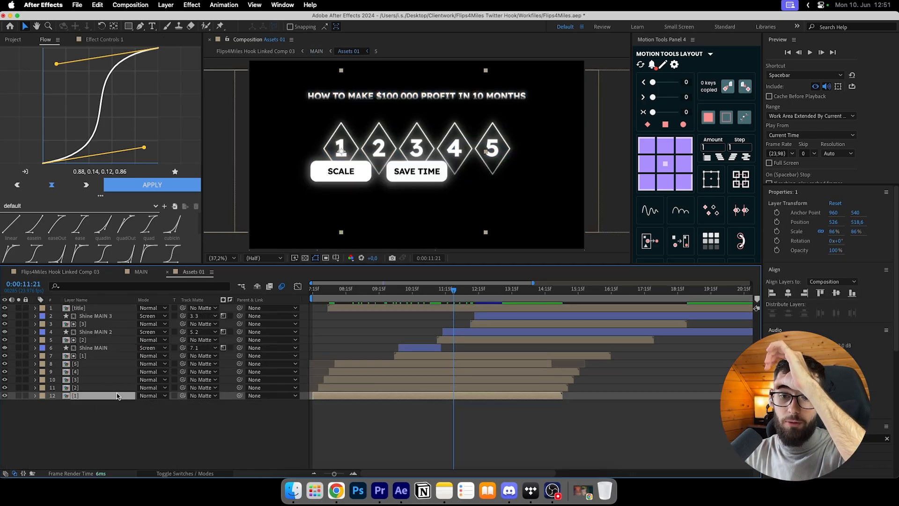
double_click(86, 396)
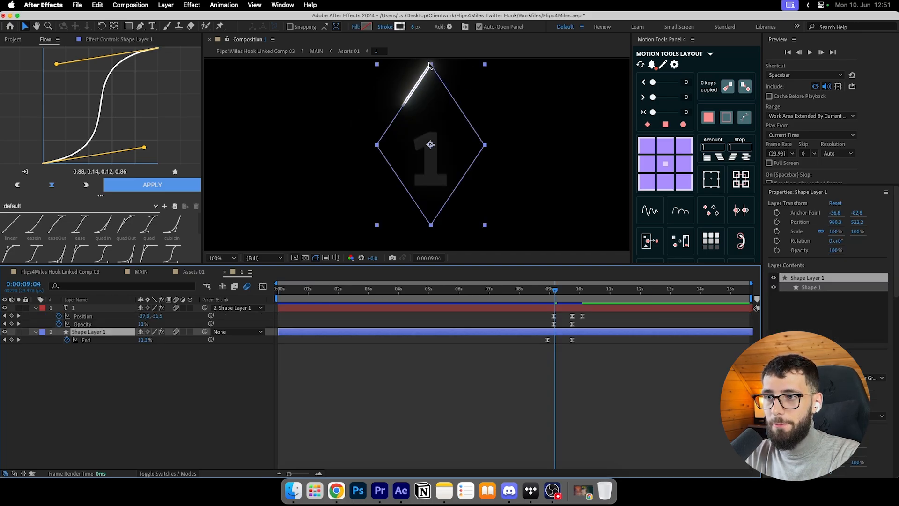
click(578, 291)
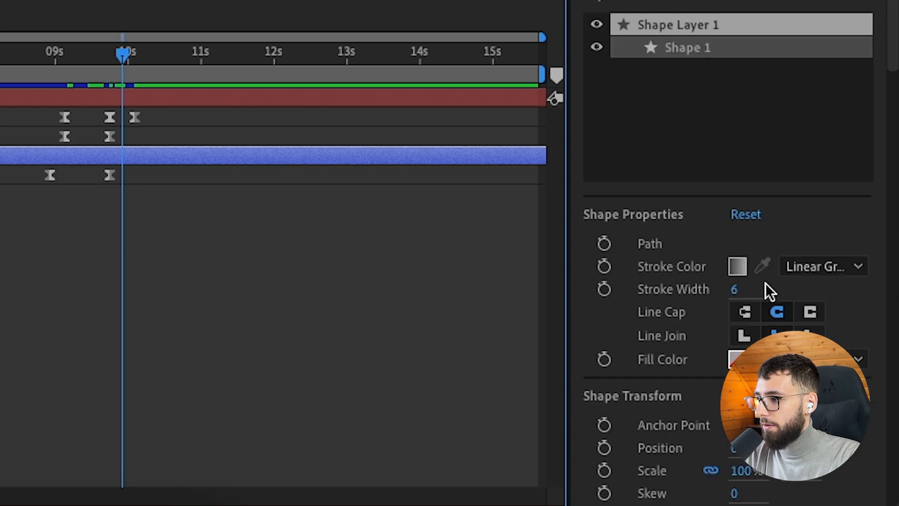
scroll(778, 301, down, 5)
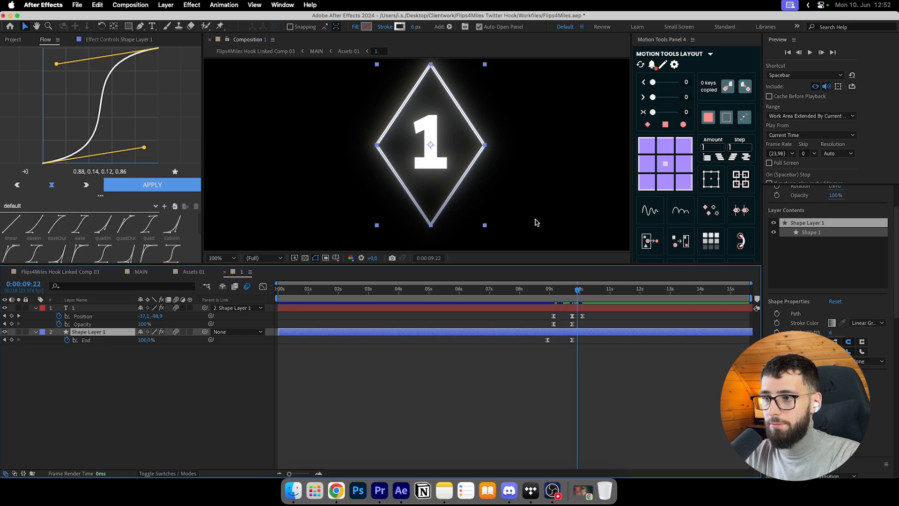
Examine the Deep Glow and Chromatic Aberration settings on Shape Layer 1 at 0:00:09:10.
click(596, 326)
mouse_move(573, 293)
mouse_down()
mouse_move(552, 294)
mouse_move(563, 295)
mouse_up()
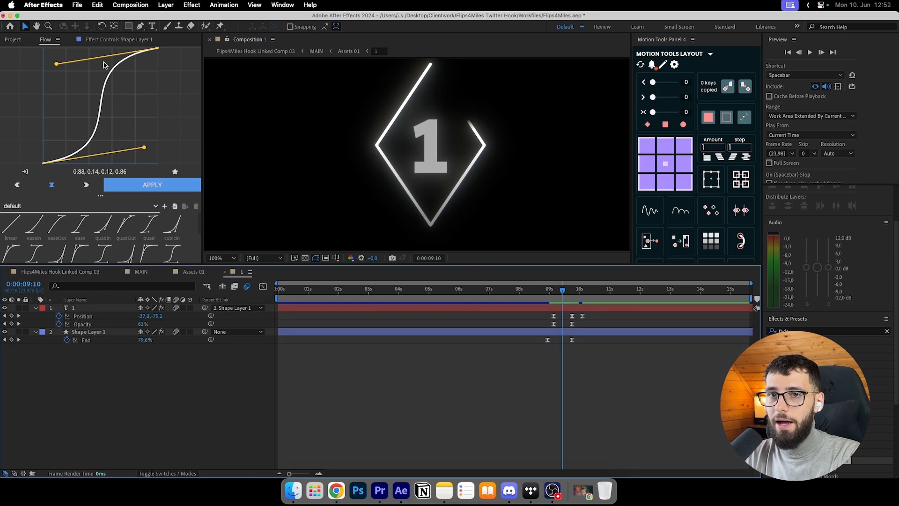
click(123, 38)
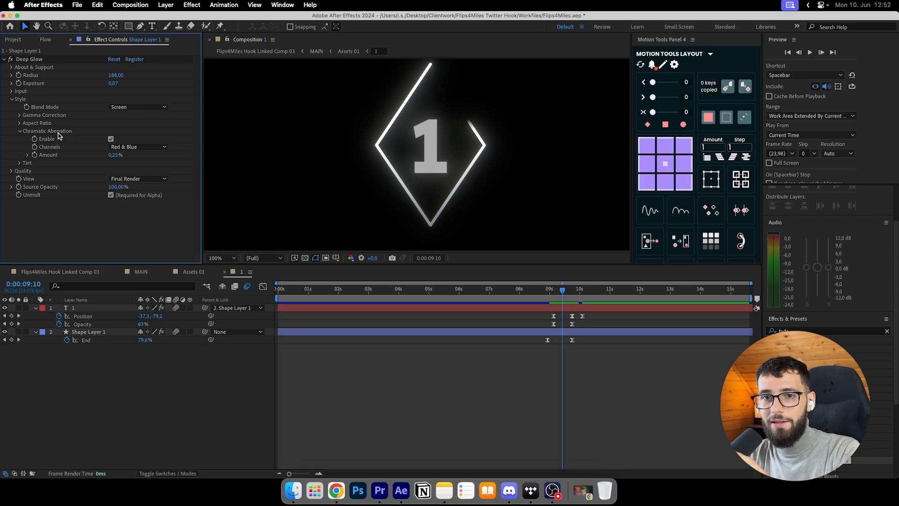
click(111, 139)
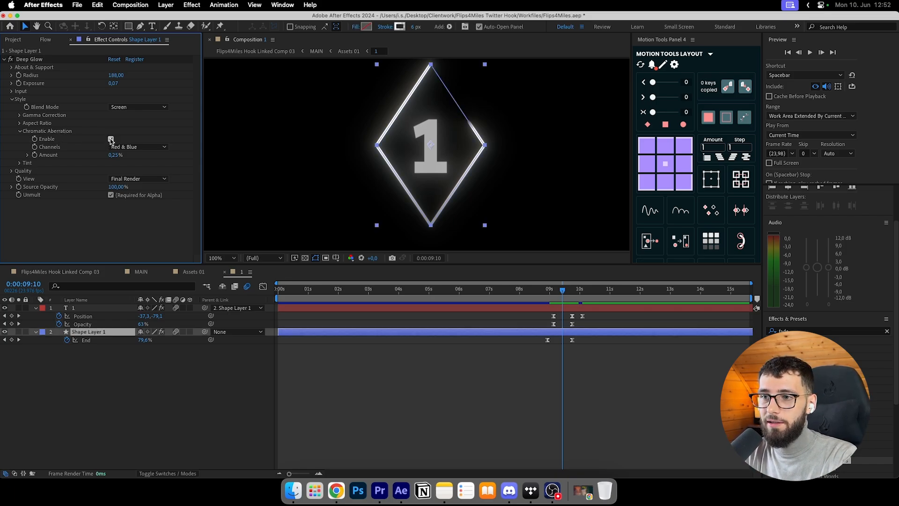
click(463, 405)
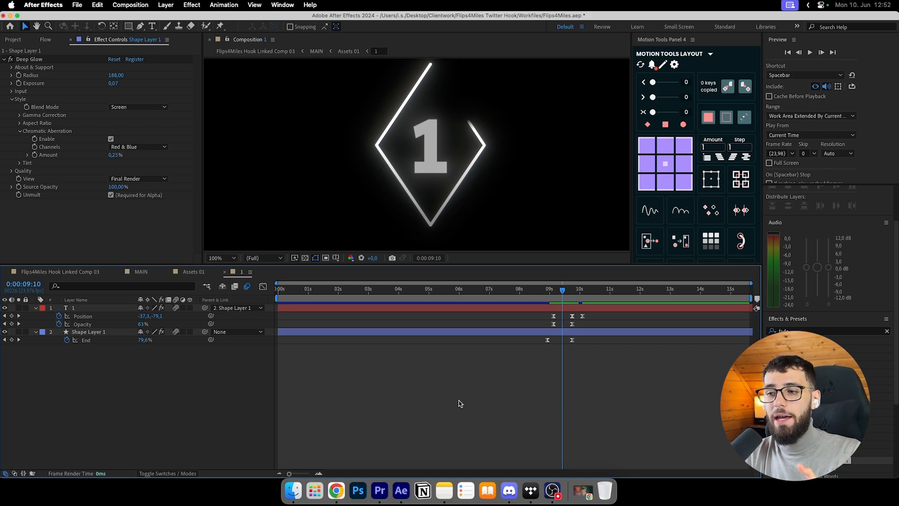
click(70, 308)
click(81, 332)
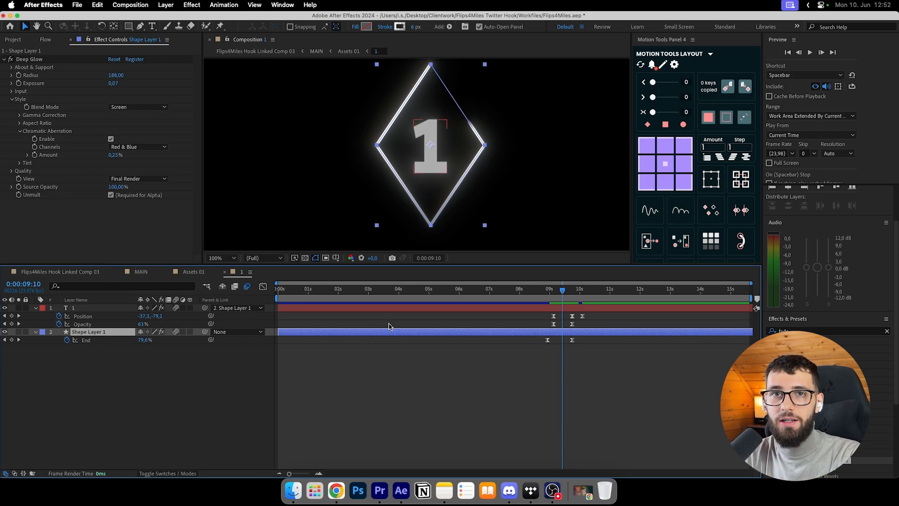
click(403, 378)
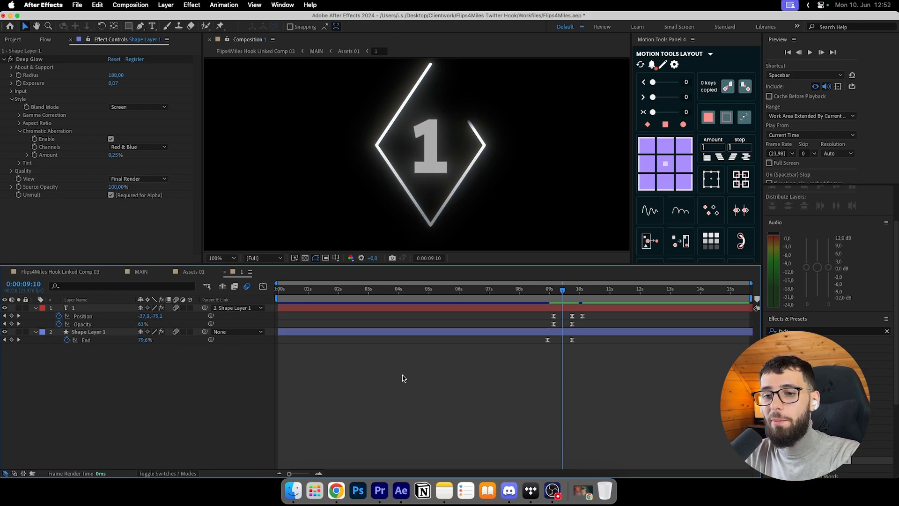
Compare precomp 1 with Assets 01 and review the number layer's Position keyframes up to 0:00:10:05.
click(203, 271)
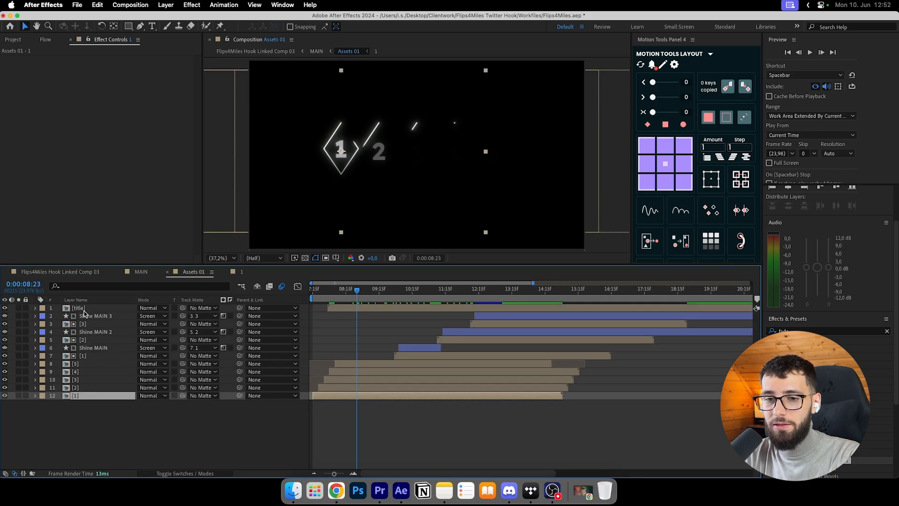
click(241, 271)
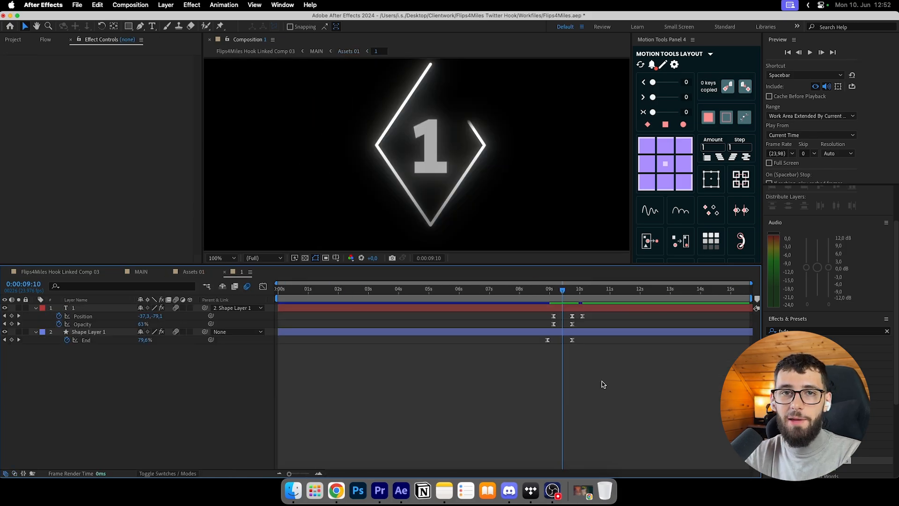
click(552, 300)
mouse_move(551, 300)
mouse_down()
mouse_move(564, 301)
mouse_move(554, 302)
mouse_move(554, 291)
mouse_move(572, 291)
mouse_move(549, 291)
mouse_move(585, 289)
mouse_move(546, 285)
mouse_move(583, 290)
mouse_move(548, 320)
mouse_move(552, 290)
mouse_move(586, 293)
mouse_up()
click(554, 308)
click(584, 291)
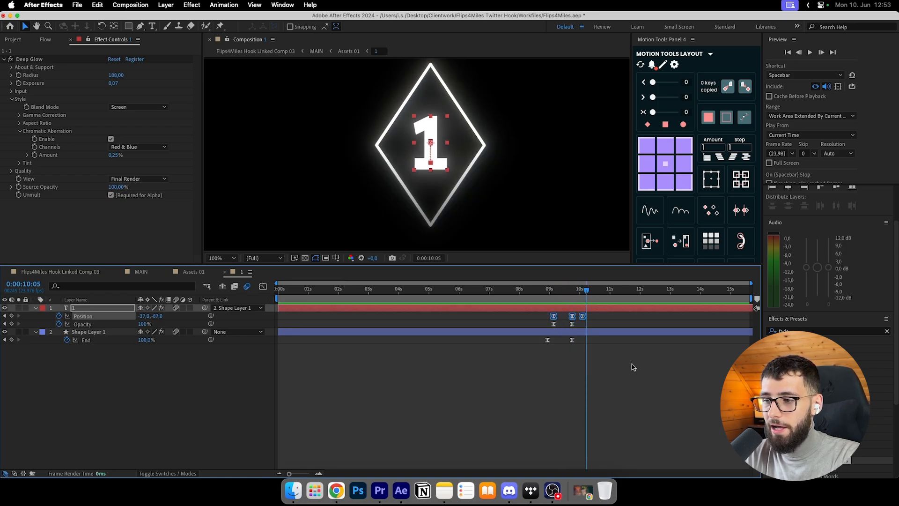
click(632, 366)
Examine the staggered timing of the numbered diamond layers 2 to 5 in Assets 01, scrubbing through to 0:00:10:04.
click(192, 274)
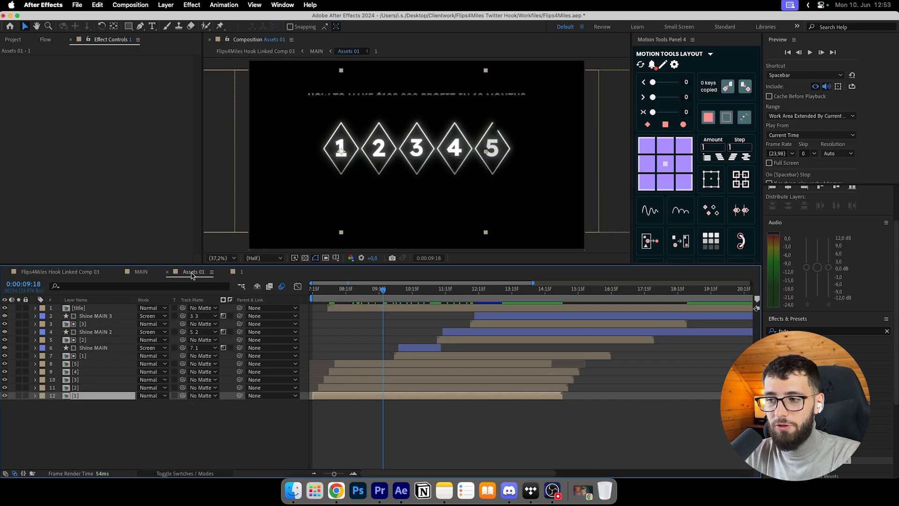
click(321, 290)
click(342, 389)
click(345, 380)
click(346, 373)
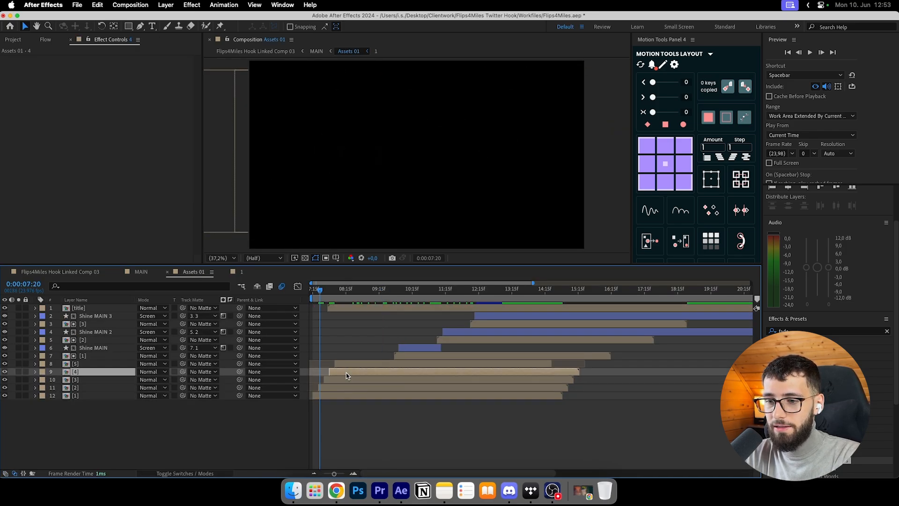
click(346, 364)
drag(322, 290, 392, 292)
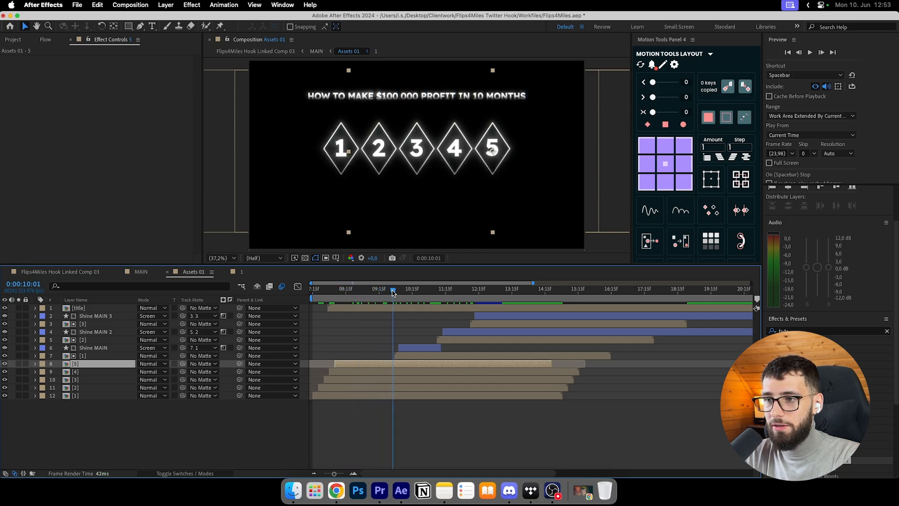
click(394, 417)
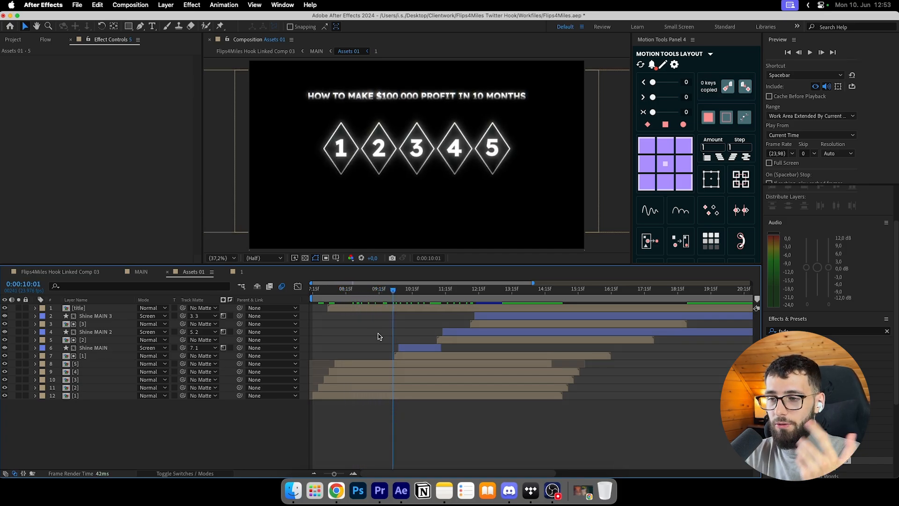
click(371, 291)
drag(365, 293, 397, 293)
click(84, 380)
click(83, 371)
click(83, 364)
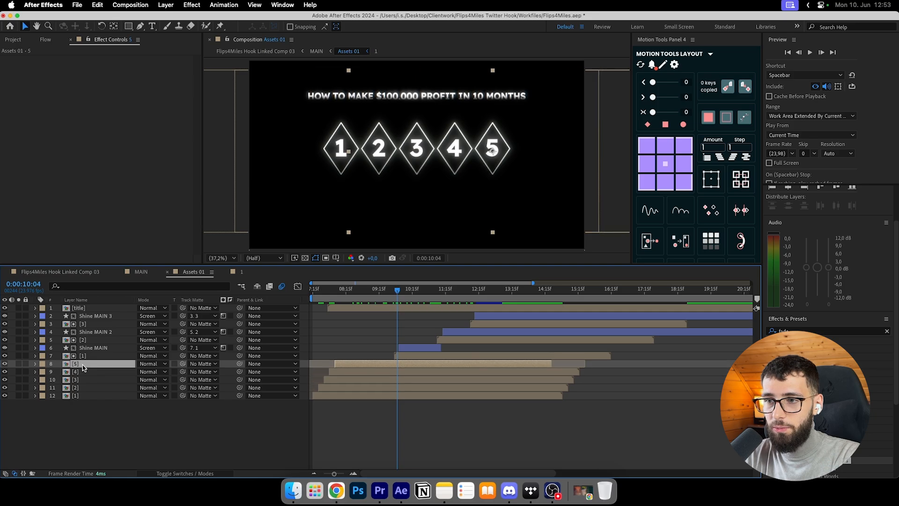
click(89, 388)
click(87, 380)
click(84, 372)
click(84, 364)
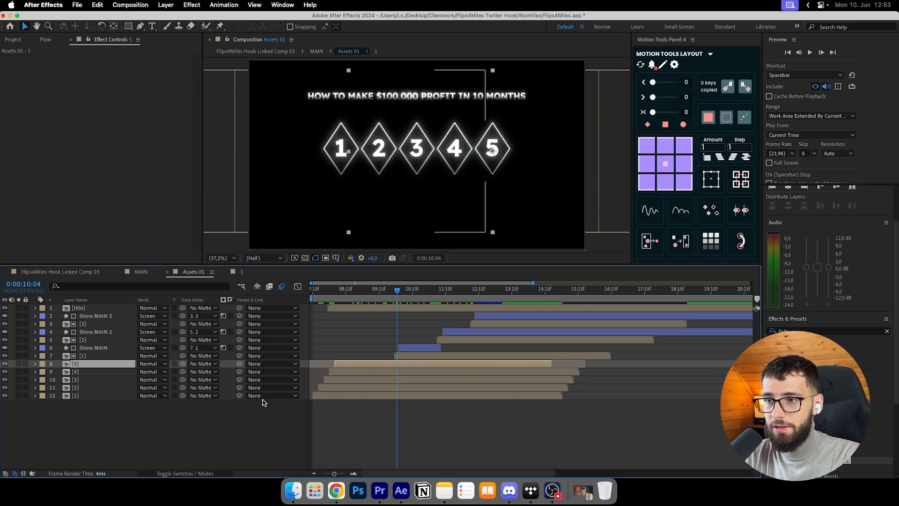
Review the label boxes at 0:00:13:07, then inspect the Shine MAIN layer back at 0:00:10:04.
drag(350, 299, 500, 298)
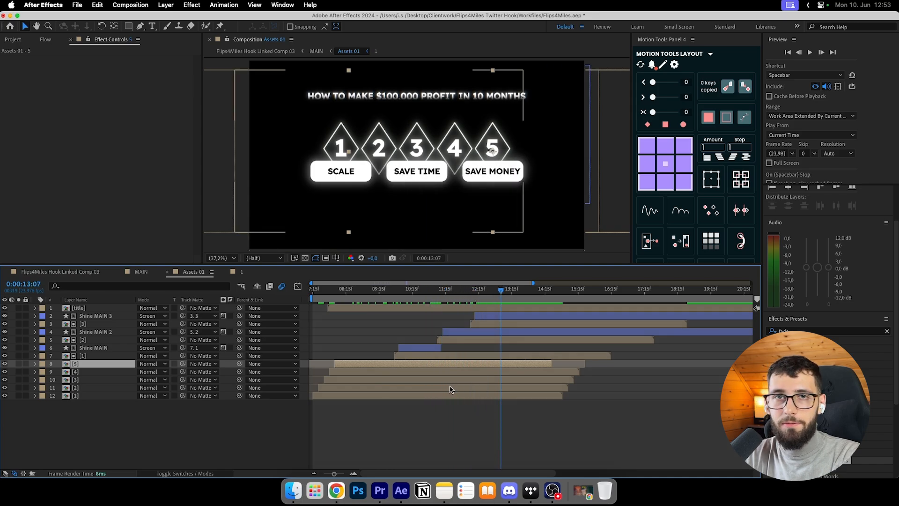
click(450, 422)
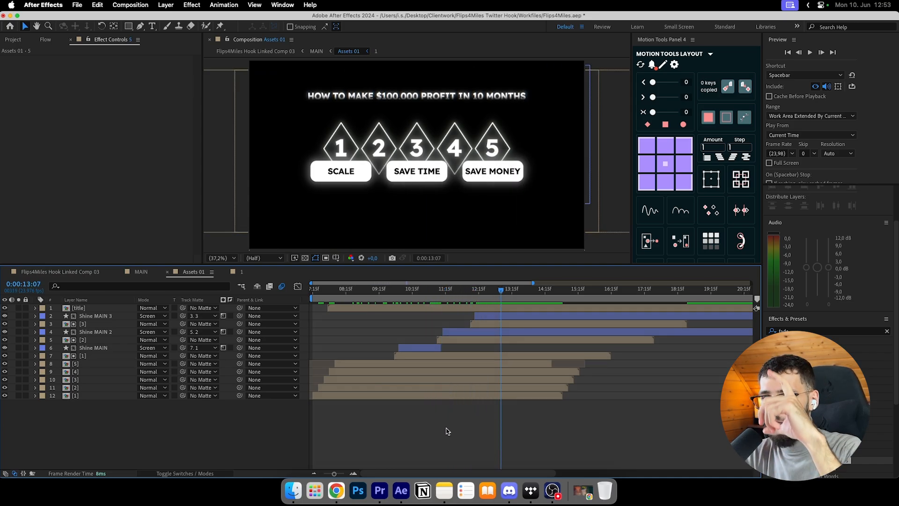
key(apostrophe)
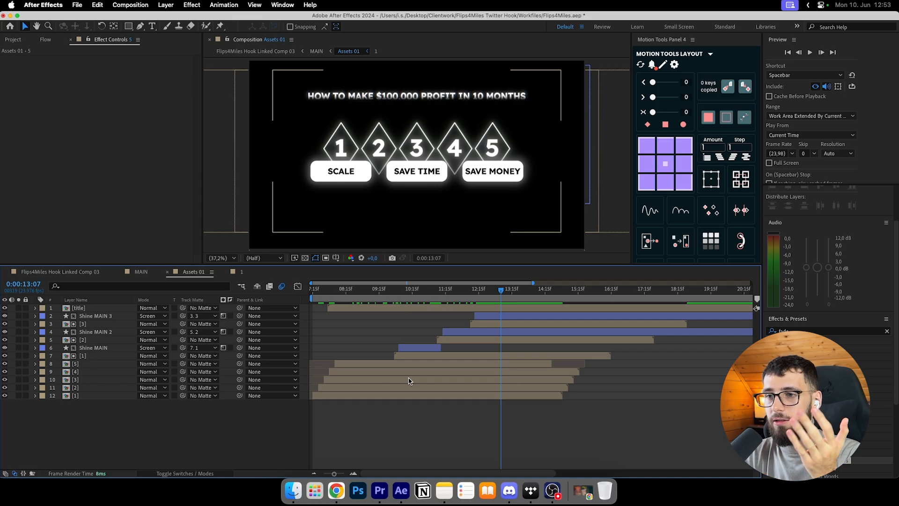
click(430, 347)
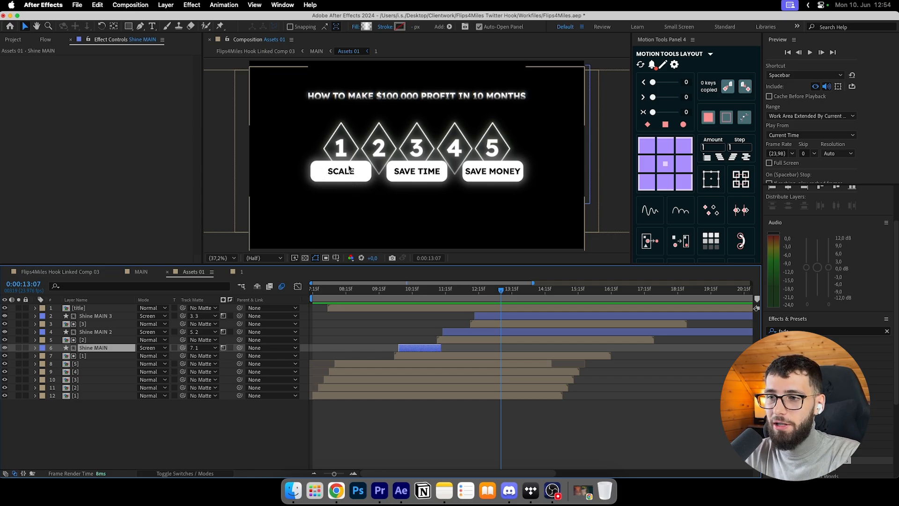
click(410, 185)
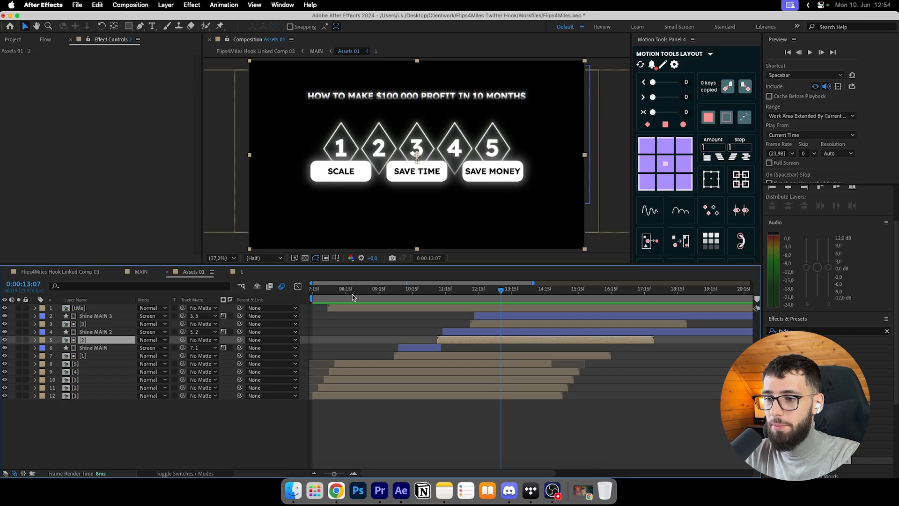
click(401, 294)
drag(412, 296, 397, 296)
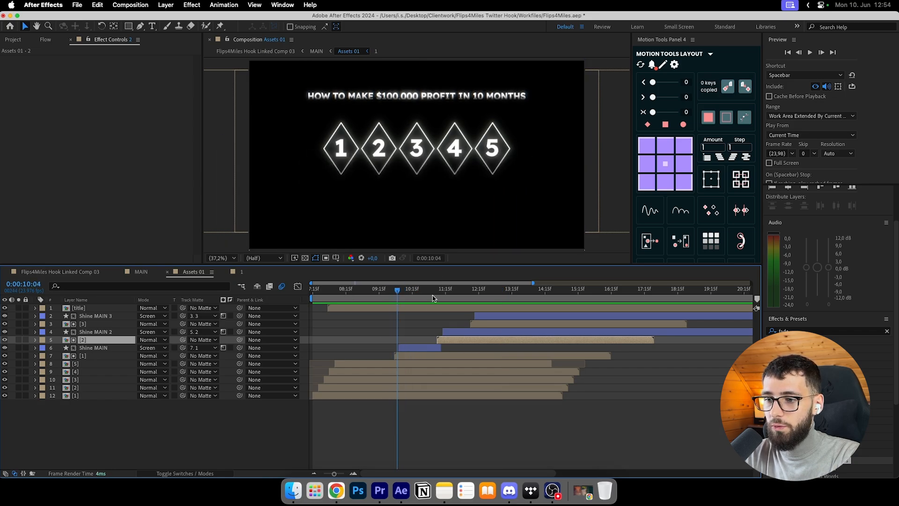
click(417, 327)
click(421, 348)
click(415, 330)
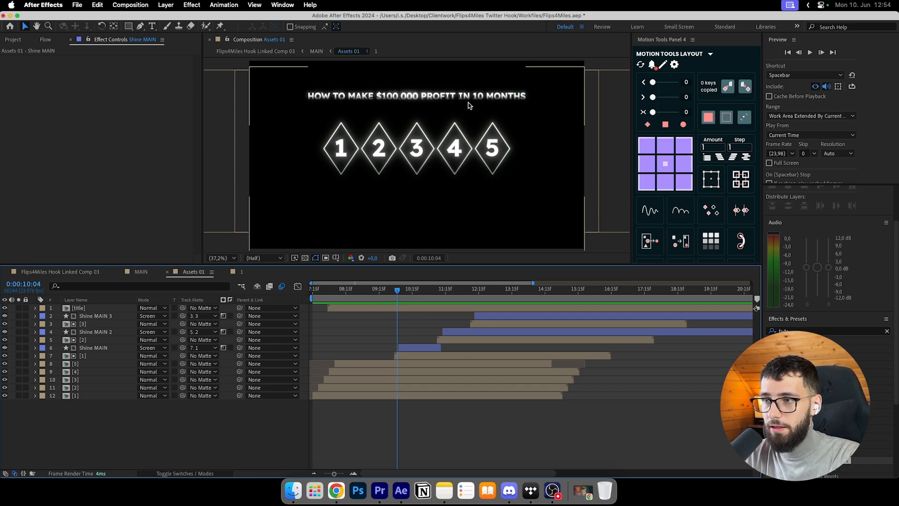
Reopen precomp 1 from Assets 01 and open the stroke gradient of Shape Layer 1 for inspection.
click(350, 388)
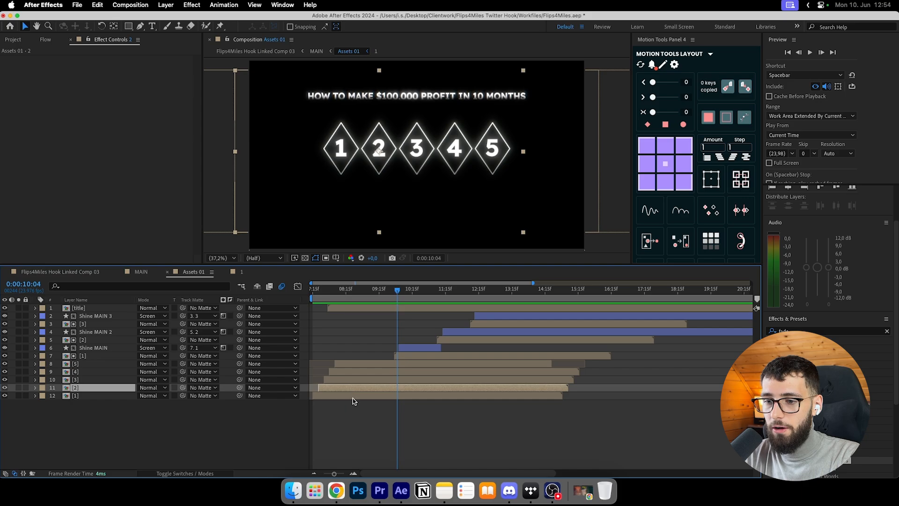
double_click(353, 397)
click(330, 331)
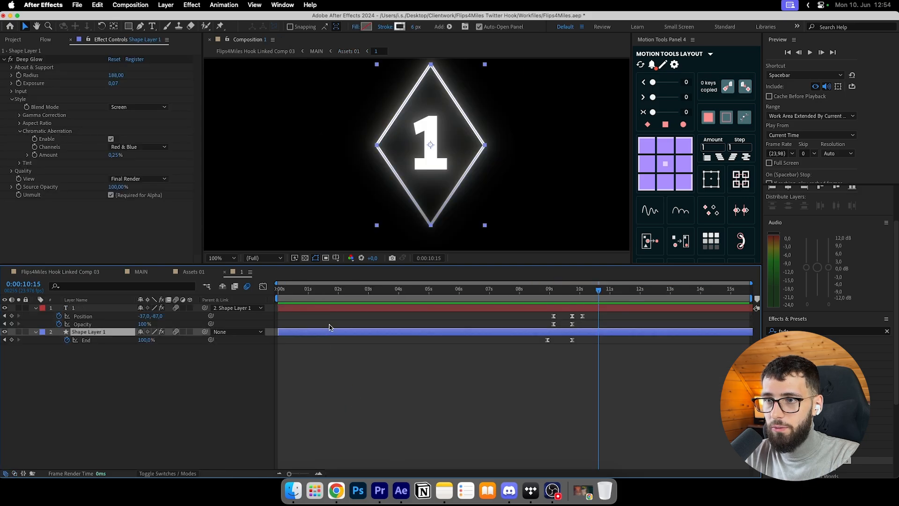
click(384, 27)
click(468, 313)
click(499, 379)
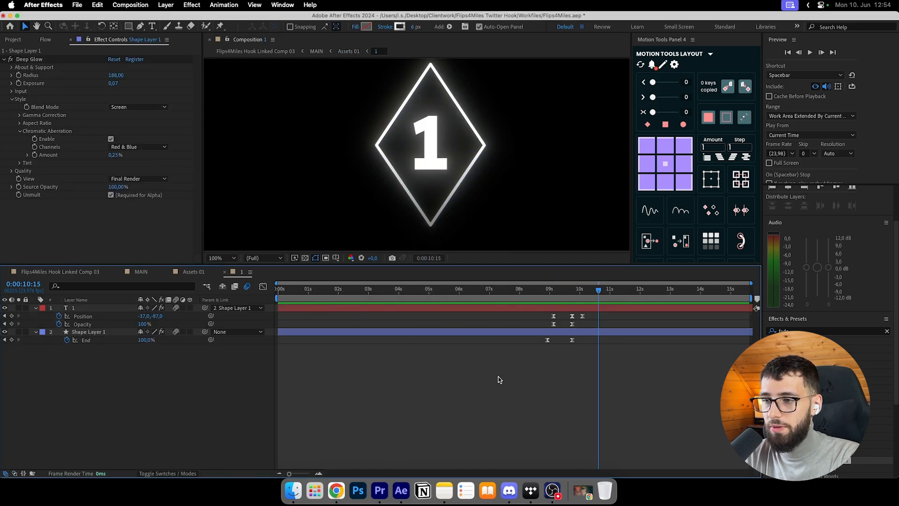
click(394, 331)
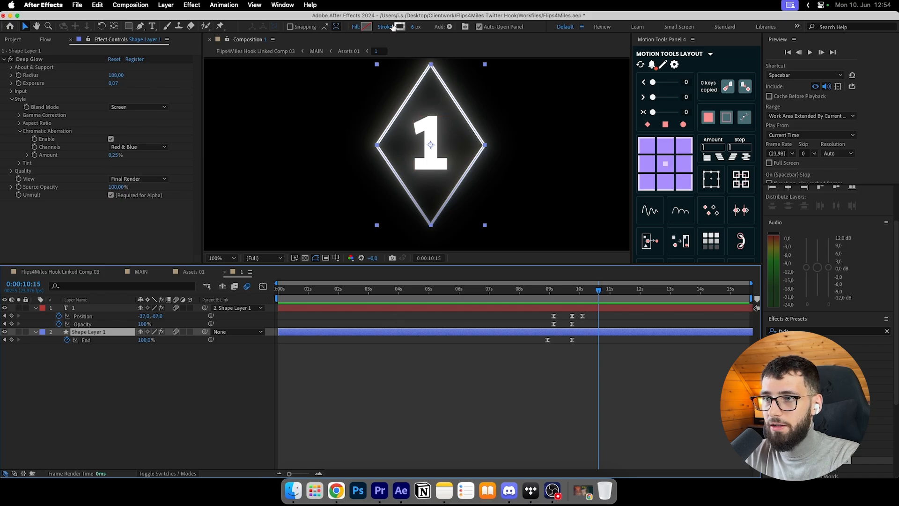
click(399, 26)
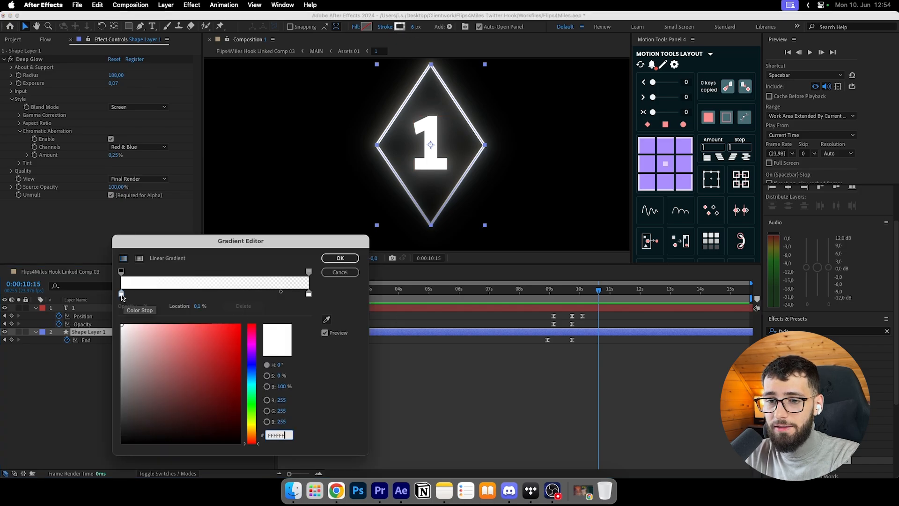
Check the opacity and colour stops at both ends of the stroke gradient and accept the gradient.
click(308, 272)
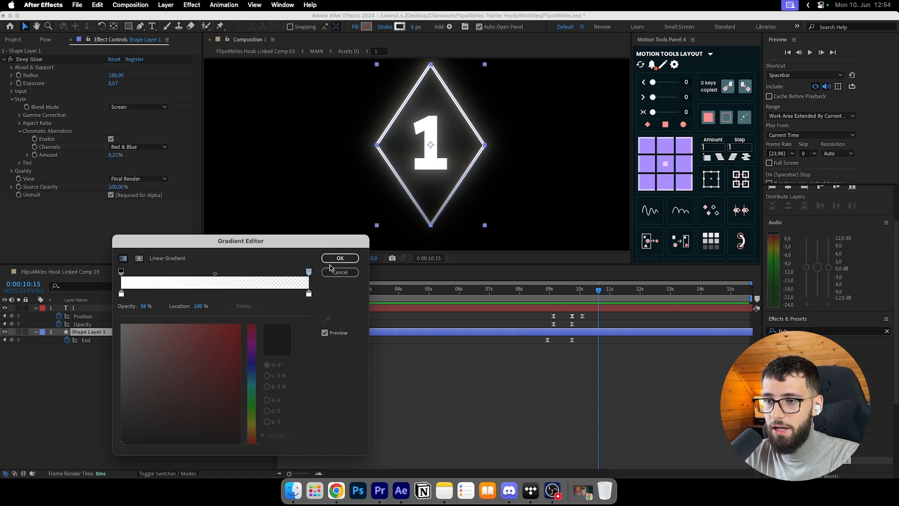
click(121, 294)
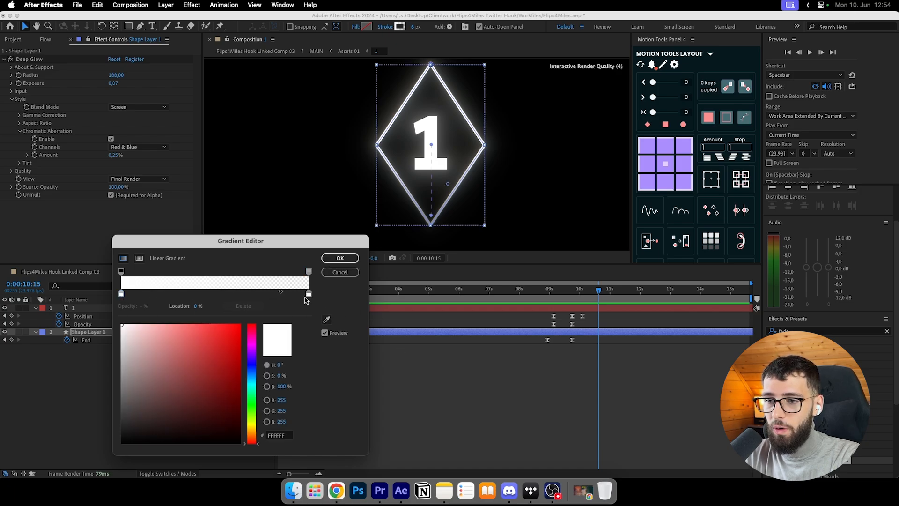
click(340, 258)
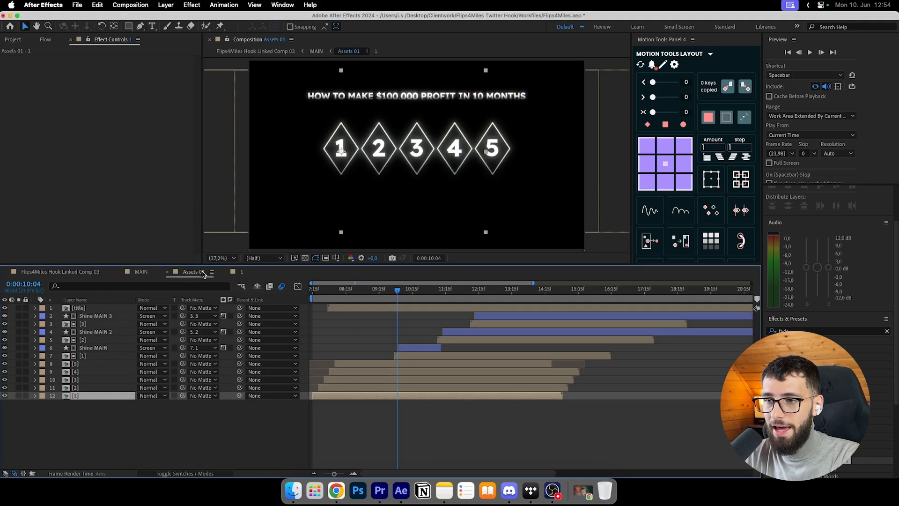
Return to Assets 01 and scrub forward to 0:00:13:14 to review how the label boxes appear.
click(213, 273)
click(423, 293)
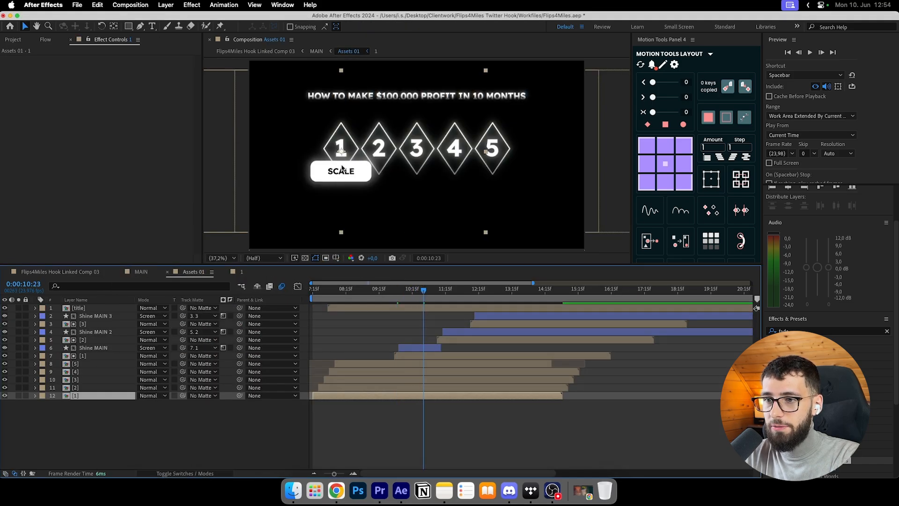
drag(430, 292, 510, 296)
click(472, 414)
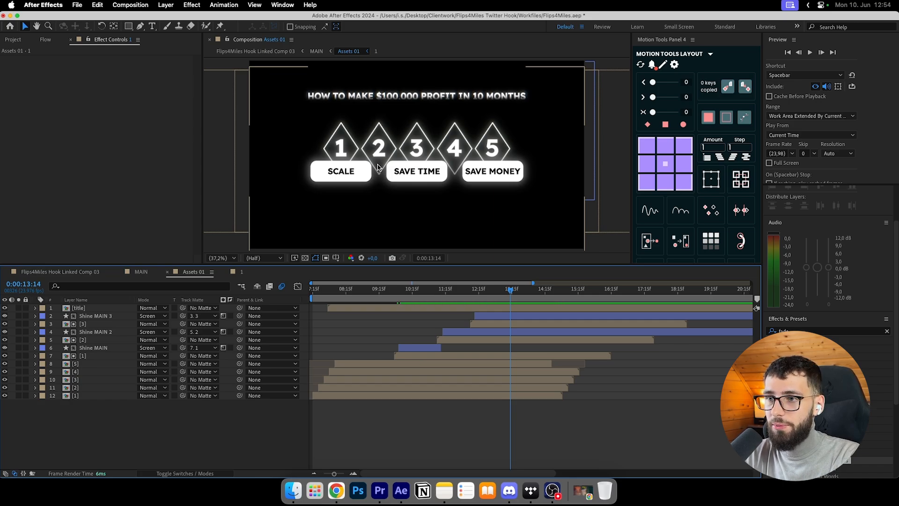
Examine the label box layers 2 and 1, switching layer 1's visibility off and on to identify its box.
click(397, 172)
click(452, 339)
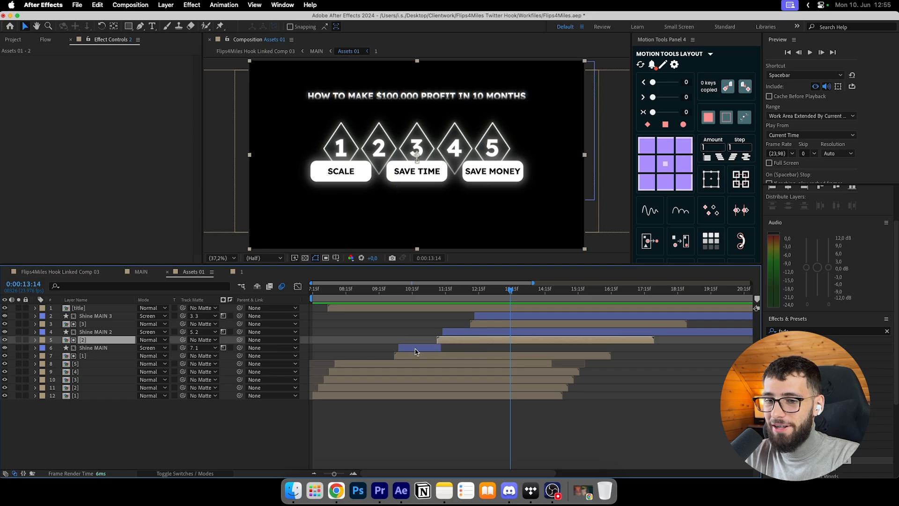
click(485, 359)
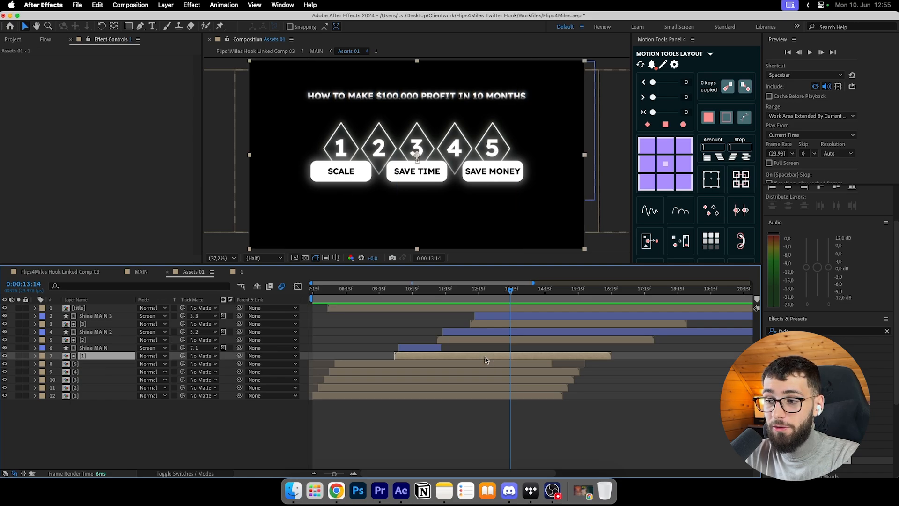
click(5, 356)
click(5, 357)
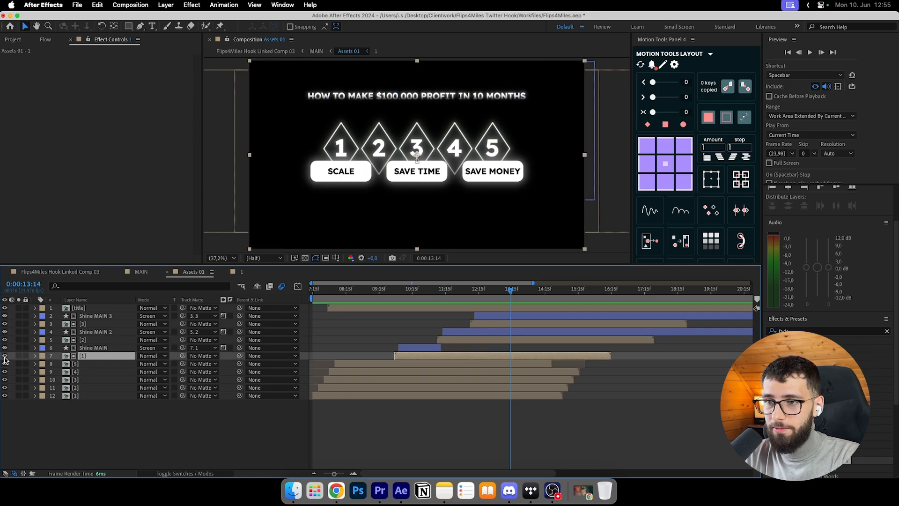
Open the SCALE label's precomp and inspect the effects and shape properties of Shape Layer 4.
double_click(316, 168)
click(87, 317)
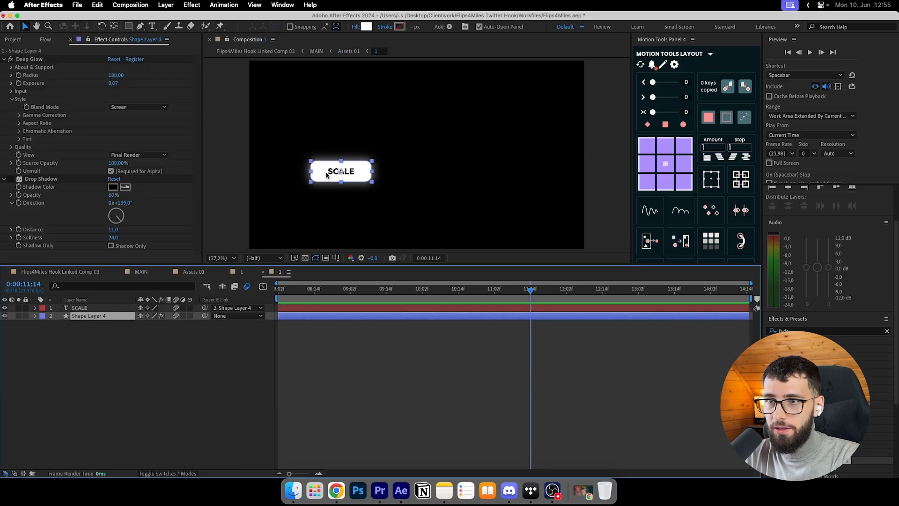
scroll(812, 243, up, 4)
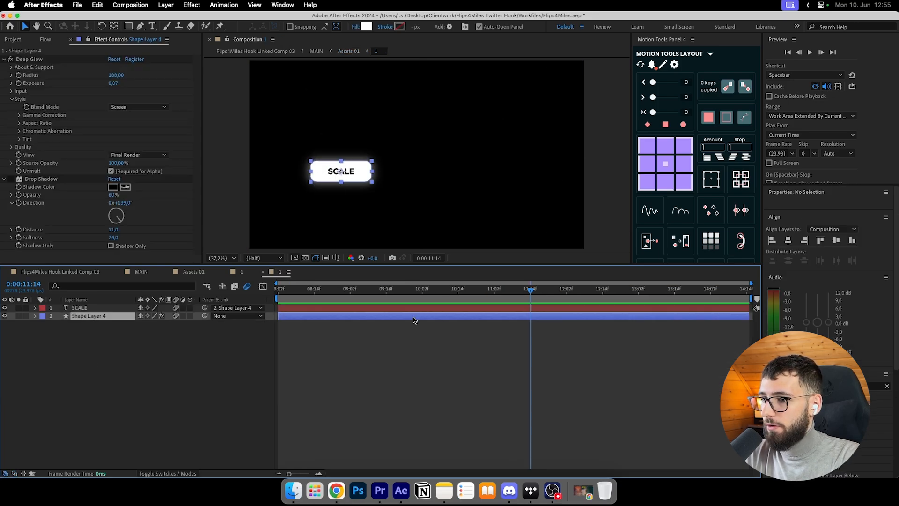
click(413, 320)
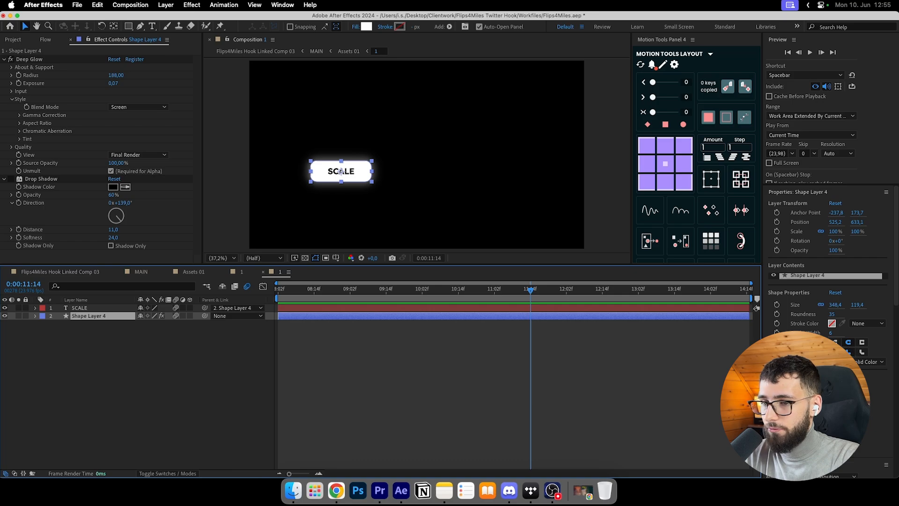
click(396, 370)
Examine the SCALE box's glow up close, then fit the whole composition in the viewer up to 100%.
scroll(319, 160, up, 5)
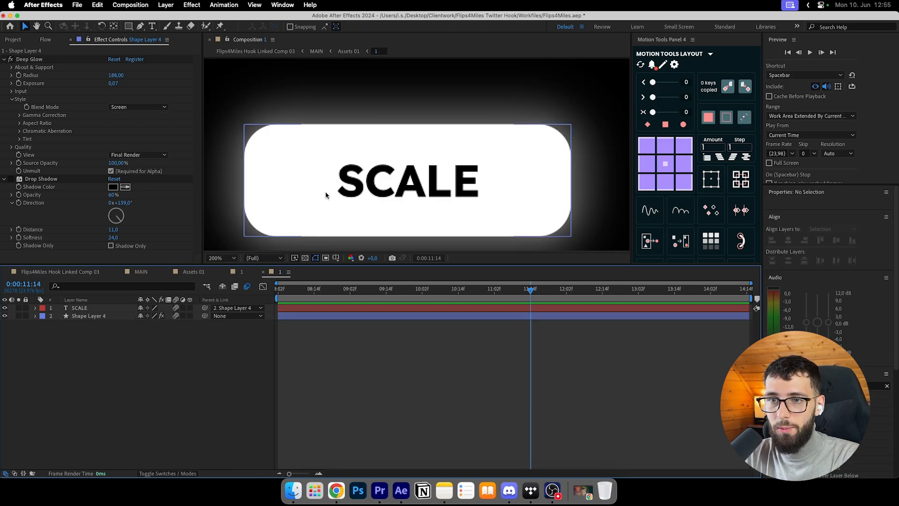
scroll(328, 188, down, 3)
click(222, 258)
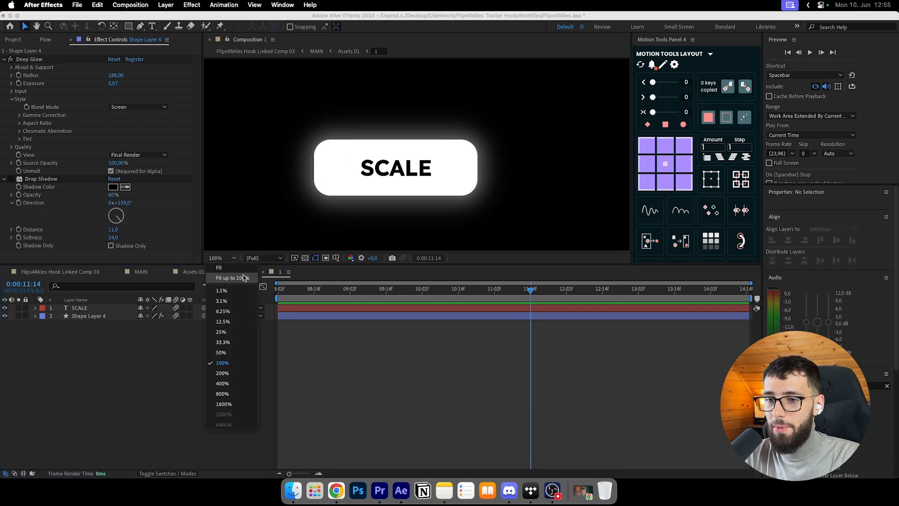
click(232, 278)
Inspect the SCALE text layer's modified properties and effects, then deselect it.
click(80, 308)
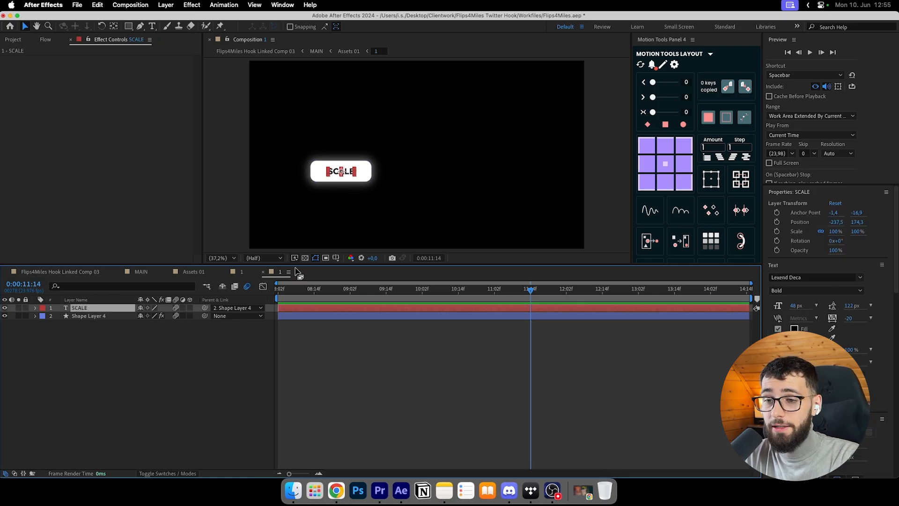
key(u)
key(u)
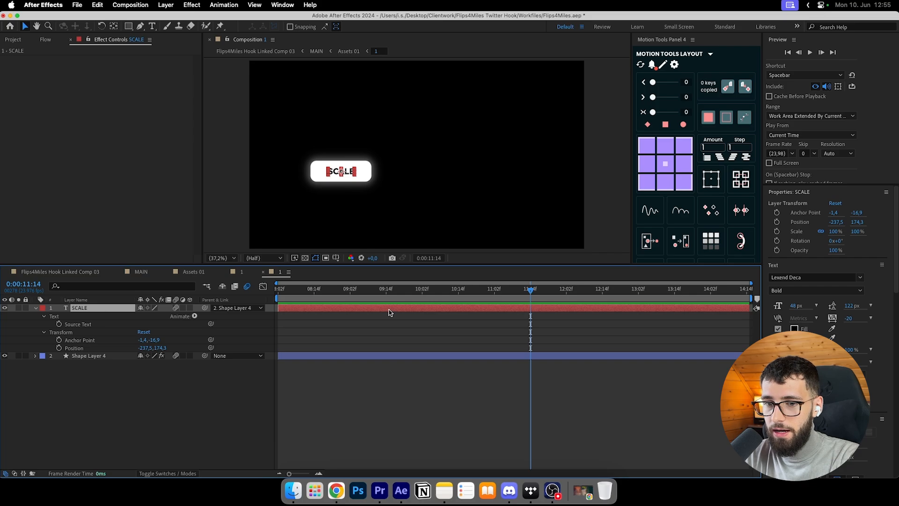
key(u)
click(49, 41)
click(14, 40)
click(113, 42)
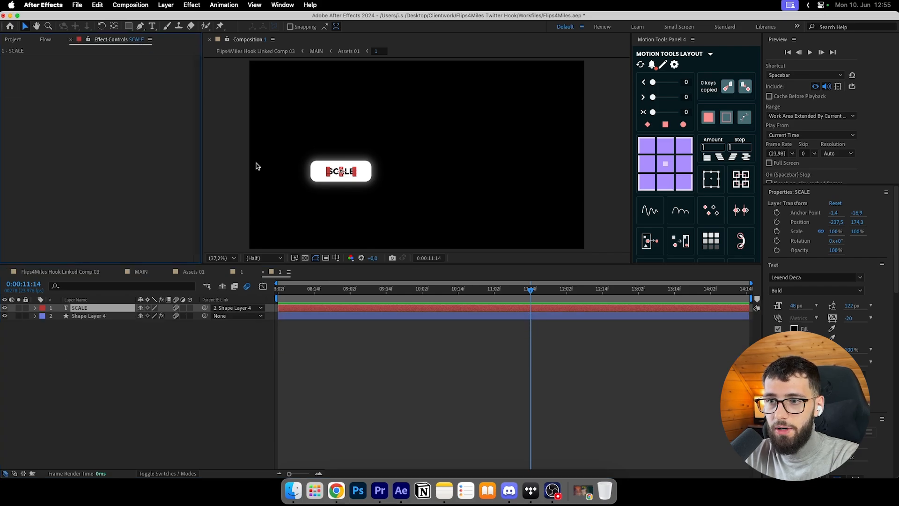
click(392, 375)
Close the label and diamond precomps and go to 0:00:10:05 in Assets 01.
click(262, 272)
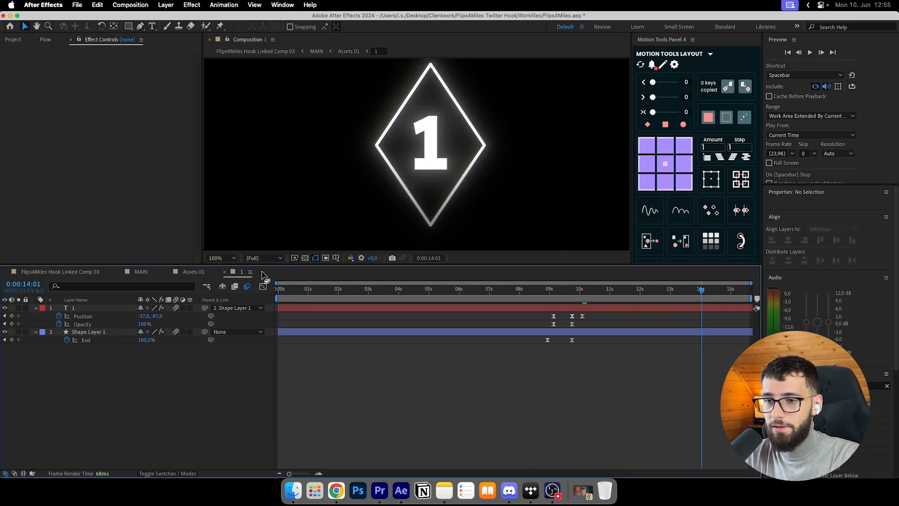
click(205, 274)
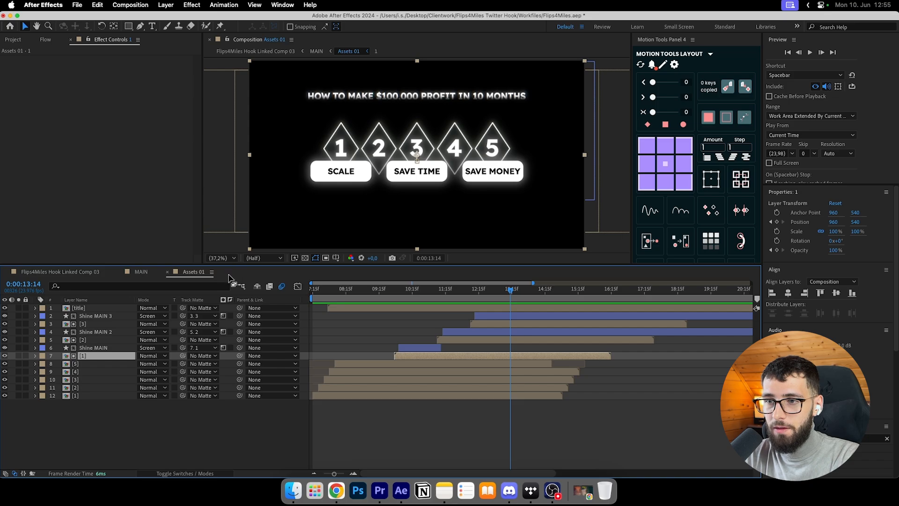
click(425, 341)
click(400, 302)
key(Page_Up)
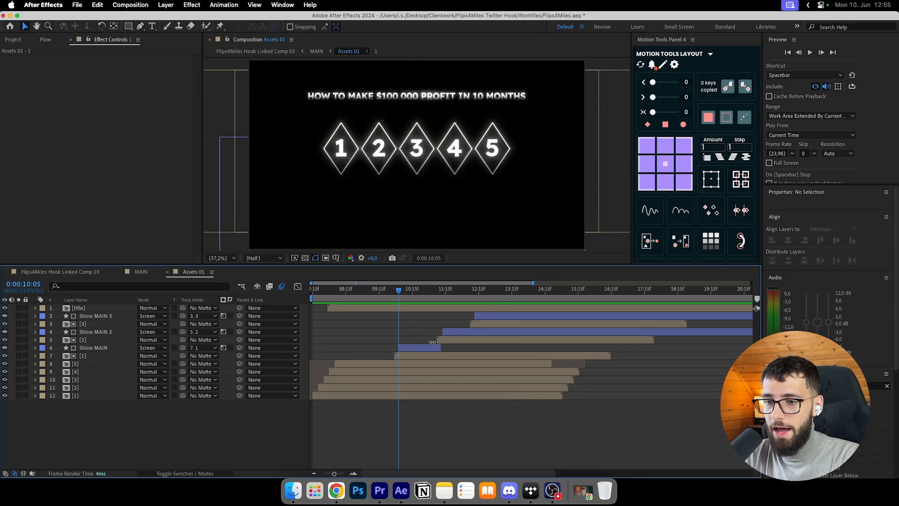
Reveal label layer 1's Position and Opacity keyframes, scrub to 0:00:13:01 to review them, and select the Shine MAIN layer.
click(427, 356)
key(u)
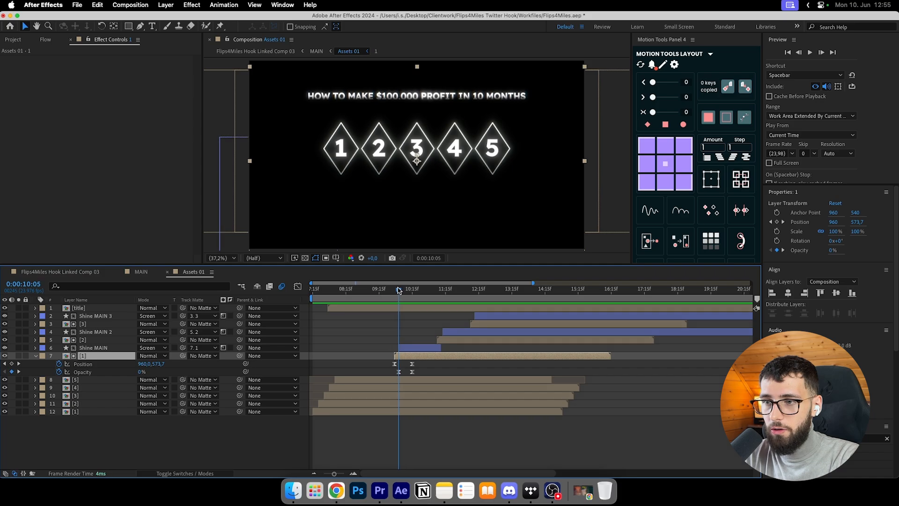
drag(398, 290, 492, 282)
click(417, 349)
click(432, 290)
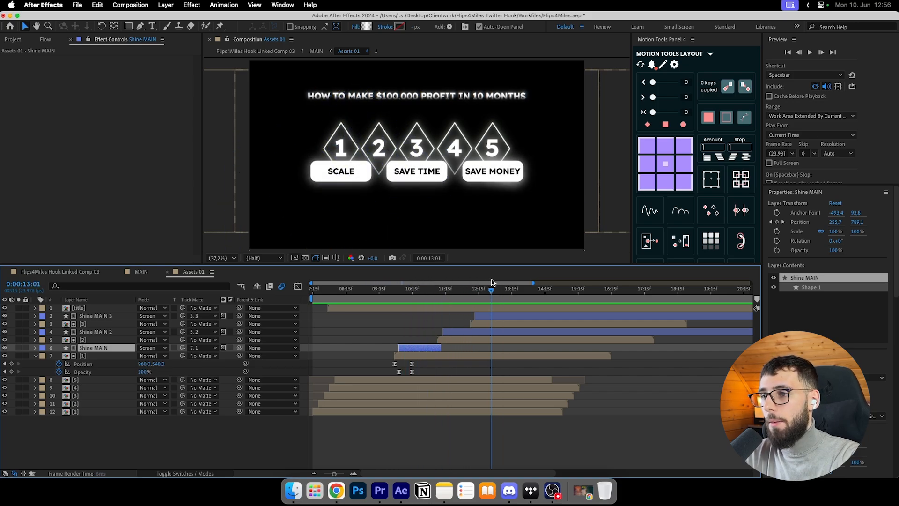
Open the title precomp, reveal the title text layer's modified properties, and select Mask 1.
double_click(399, 308)
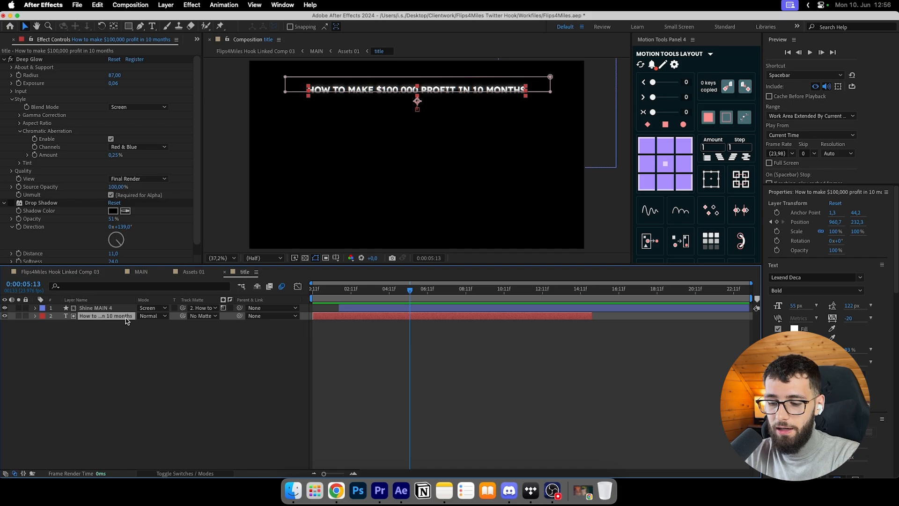
key(u)
key(u)
click(75, 349)
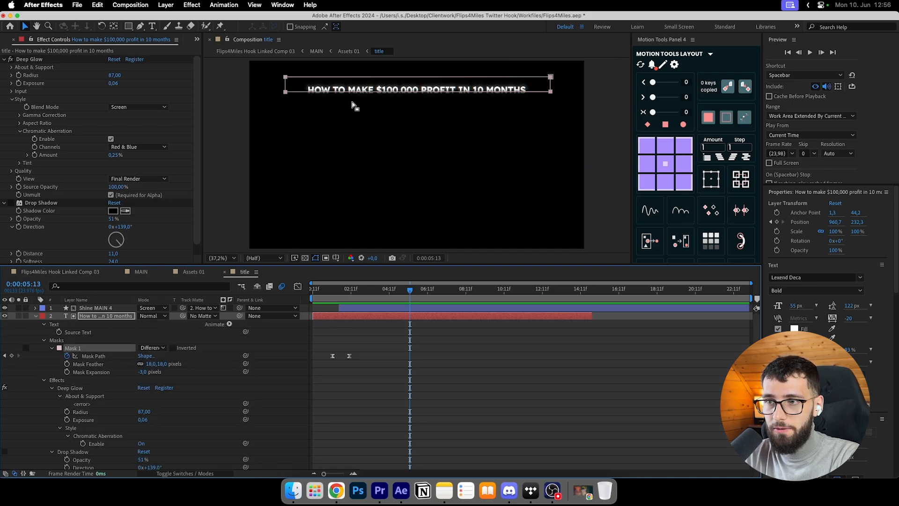
Scrub through the title's Mask Path animation up to 0:00:02:12 and review the mask settings.
mouse_move(330, 295)
mouse_down()
mouse_move(352, 297)
mouse_move(329, 301)
mouse_move(344, 301)
mouse_up()
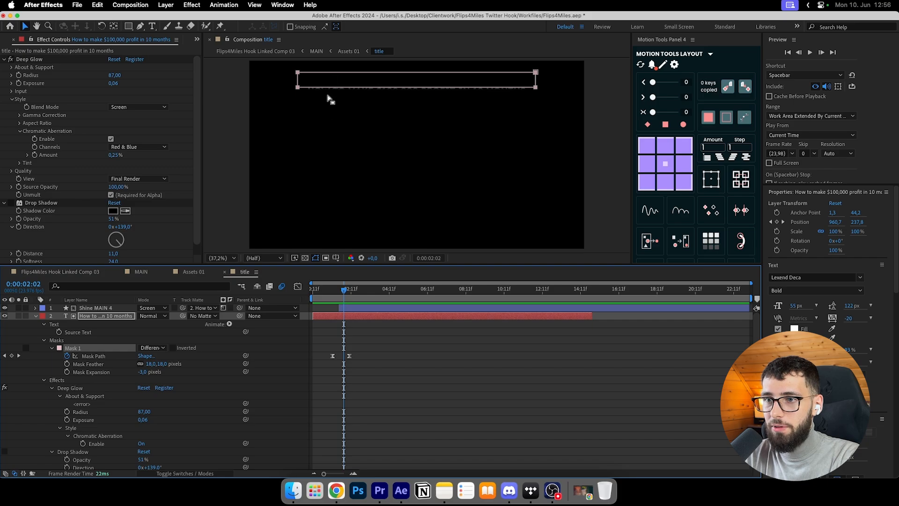
mouse_move(343, 293)
mouse_down()
mouse_move(336, 294)
mouse_move(350, 294)
mouse_up()
scroll(104, 367, down, 2)
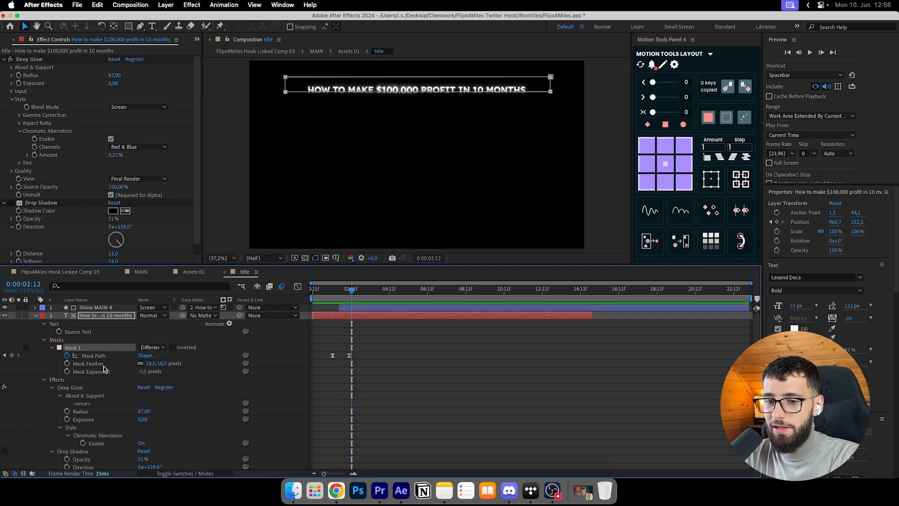
scroll(100, 354, up, 2)
Review the title text layer's modified properties down to Transform and select its first Position keyframe.
click(95, 316)
key(u)
key(u)
key(u)
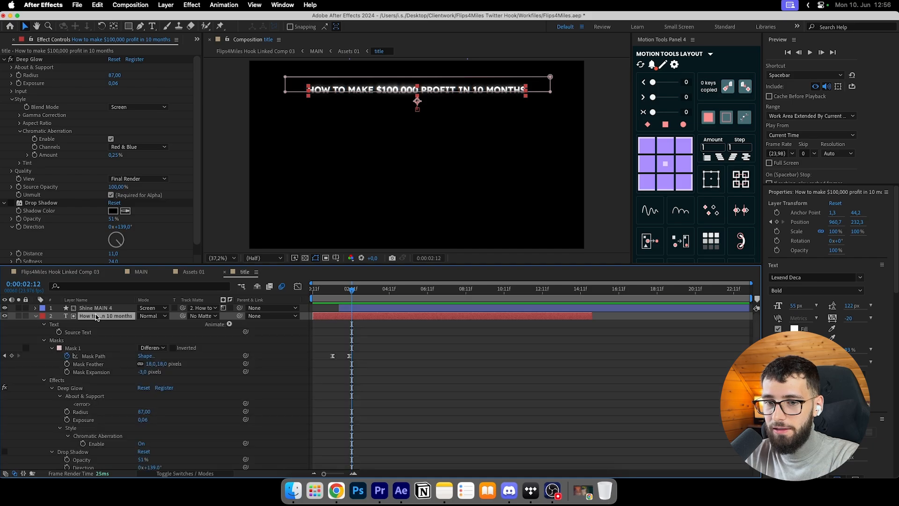
scroll(168, 382, down, 2)
click(332, 466)
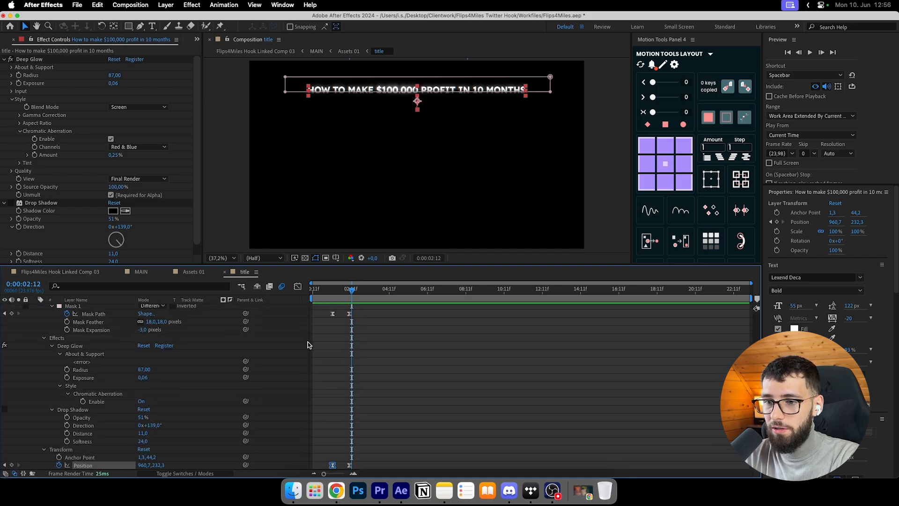
Show only the title text layer's Position keyframes and review the movement around 0:00:02:11.
key(u)
key(Page_Up)
mouse_move(349, 292)
mouse_down()
mouse_move(338, 293)
mouse_move(352, 292)
mouse_up()
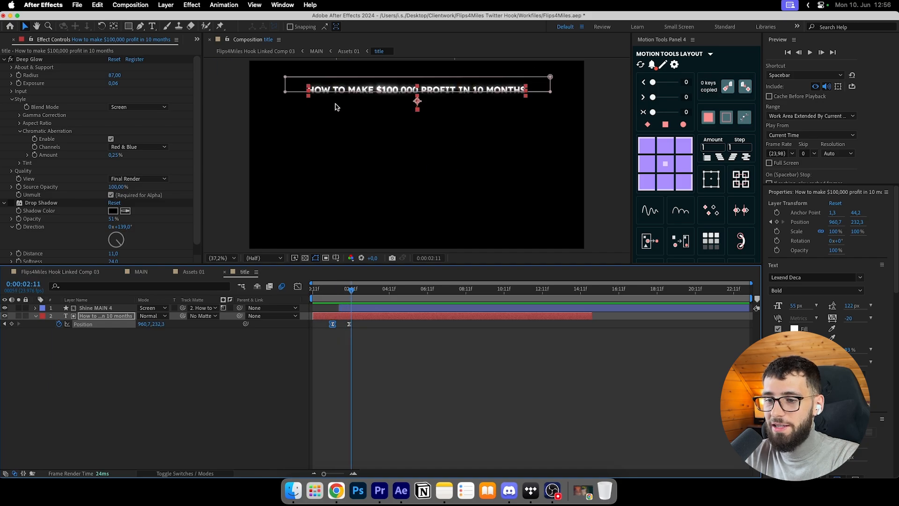
click(372, 335)
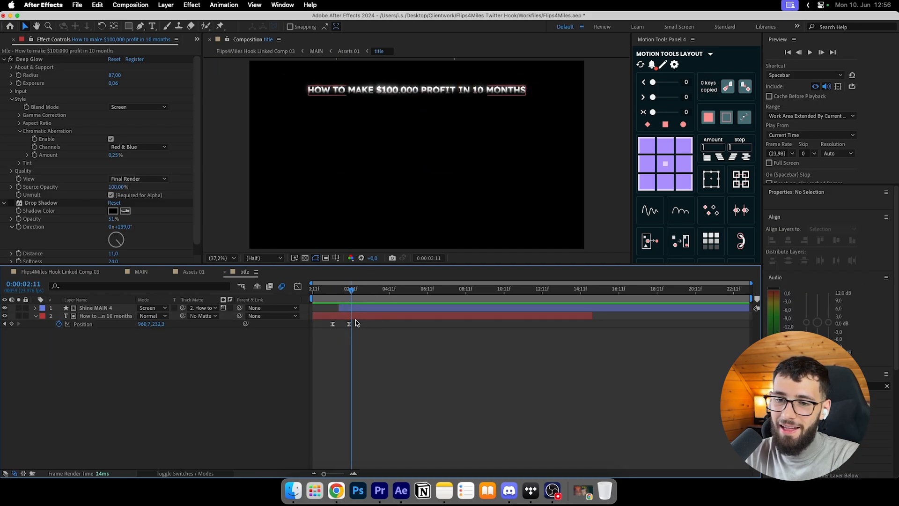
click(354, 315)
click(387, 334)
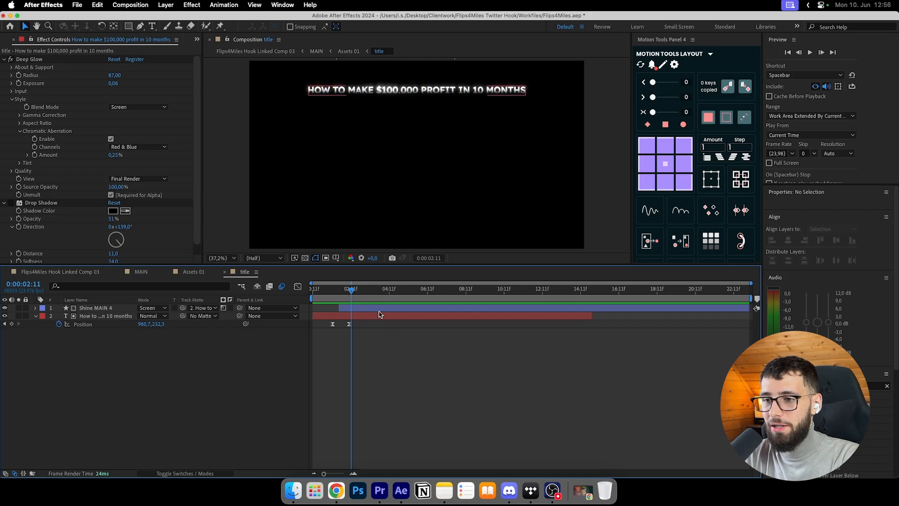
Inspect the Deep Glow and Drop Shadow effects on the title text layer.
click(377, 316)
scroll(49, 235, down, 1)
scroll(49, 232, up, 1)
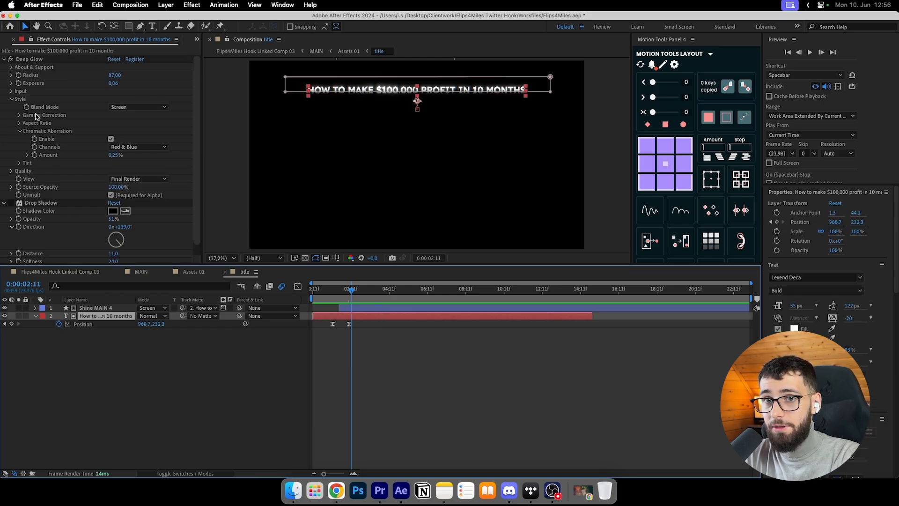
click(34, 60)
click(26, 204)
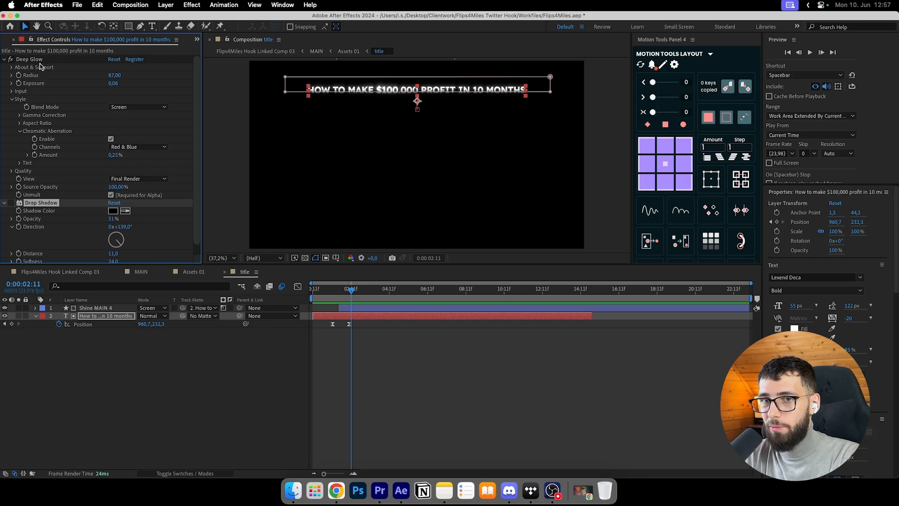
click(39, 60)
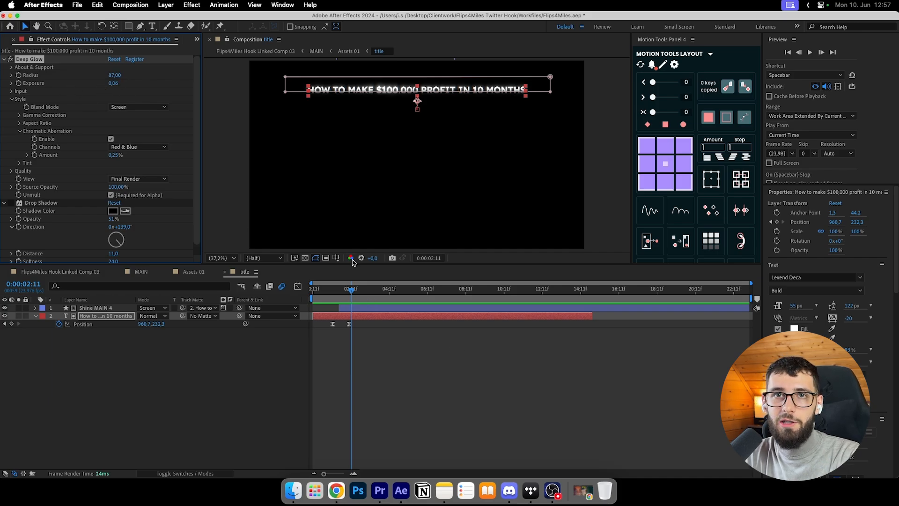
Examine the Shine MAIN 4 layer's sweep across the title by scrubbing to 0:00:03:07, then deselect all layers.
click(377, 308)
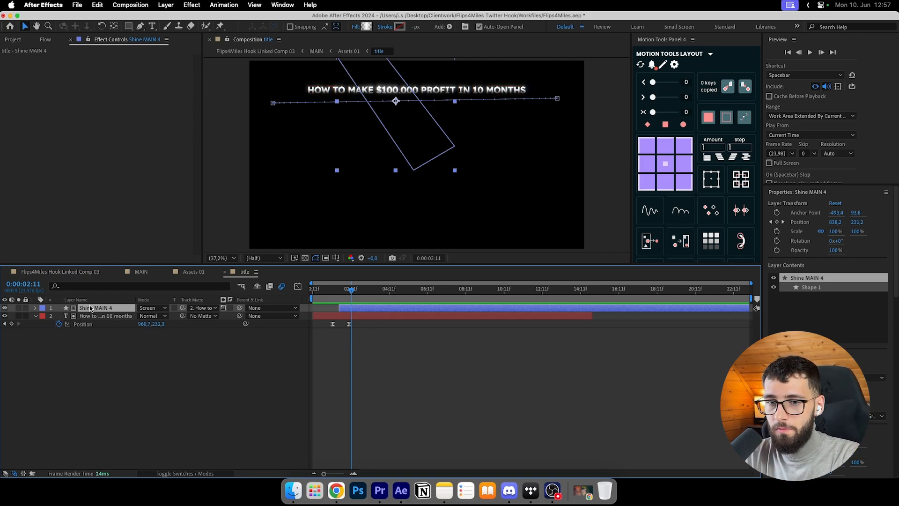
mouse_move(361, 296)
mouse_down()
mouse_move(341, 297)
mouse_move(370, 295)
mouse_up()
key(shift+super+a)
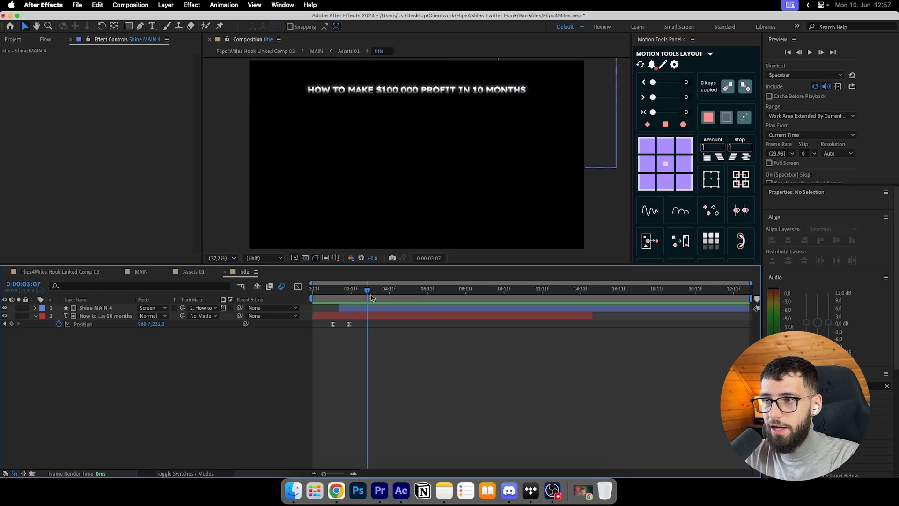
Close the title and Assets 01 timelines and return to the MAIN composition at 0:00:13:10.
click(224, 272)
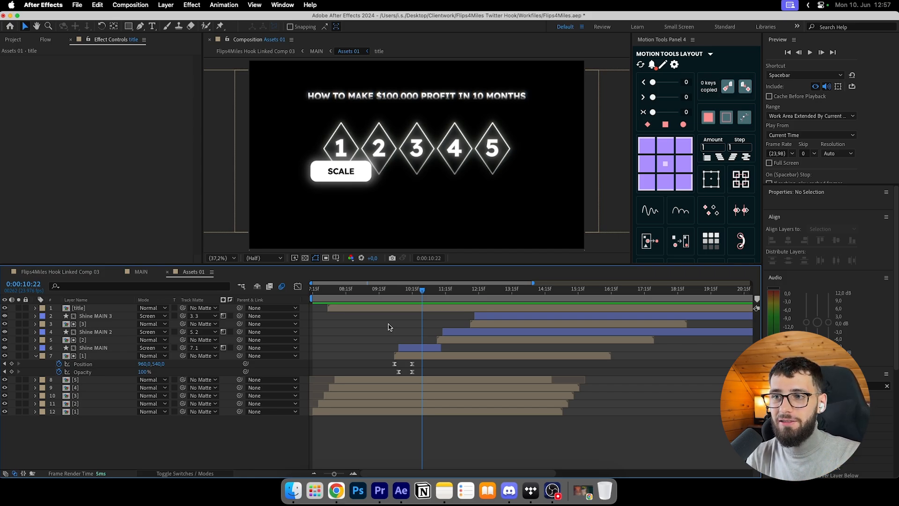
drag(413, 294, 505, 290)
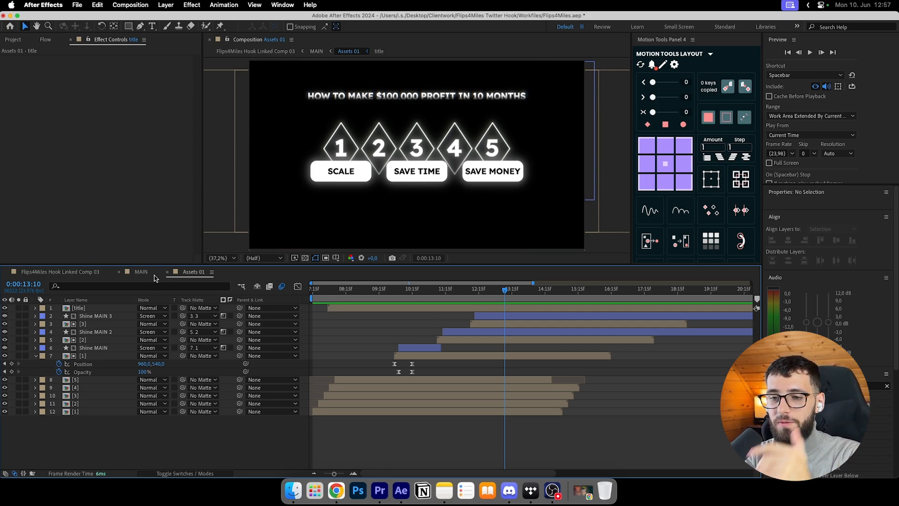
click(155, 277)
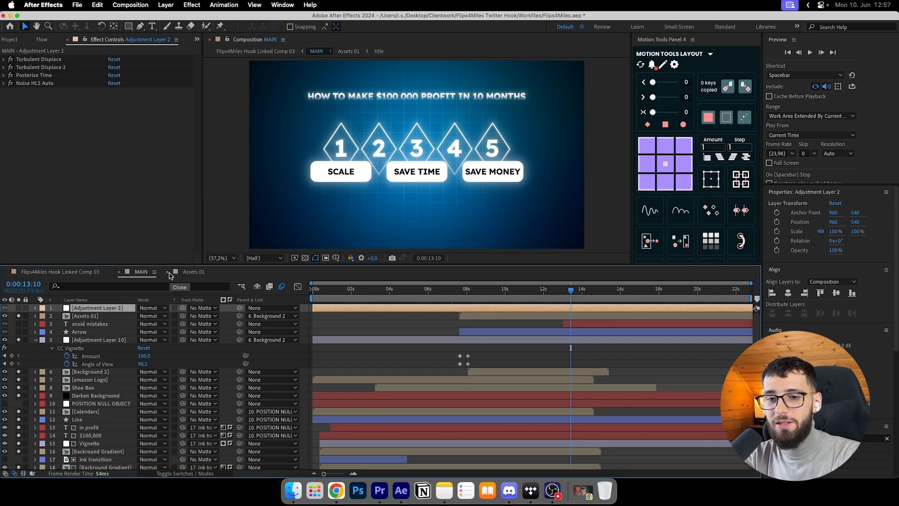
click(168, 272)
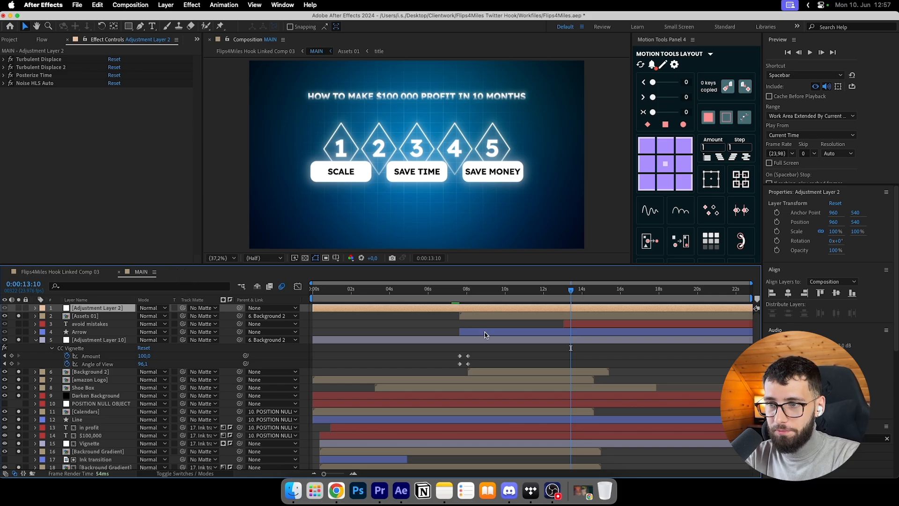
Preview the MAIN composition from 0:00:12:04 and look at the effects on the avoid mistakes text layer.
click(546, 294)
click(538, 319)
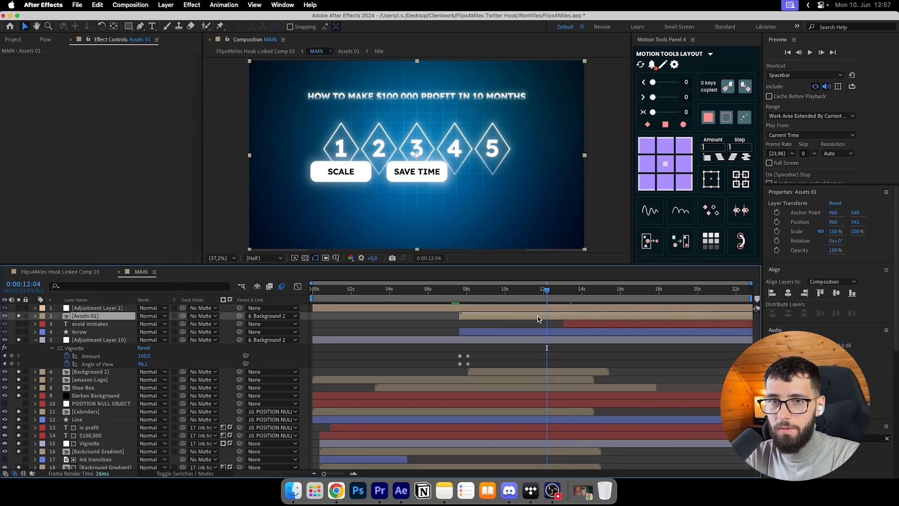
key(space)
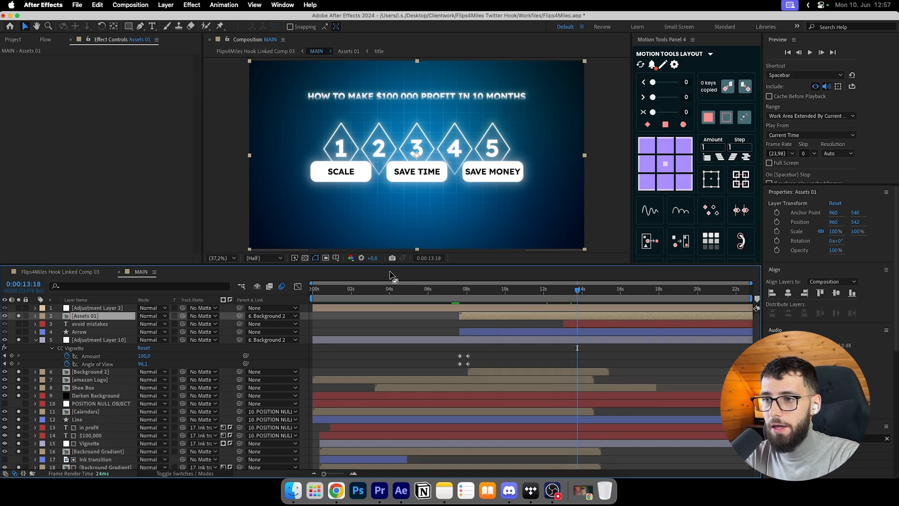
click(588, 324)
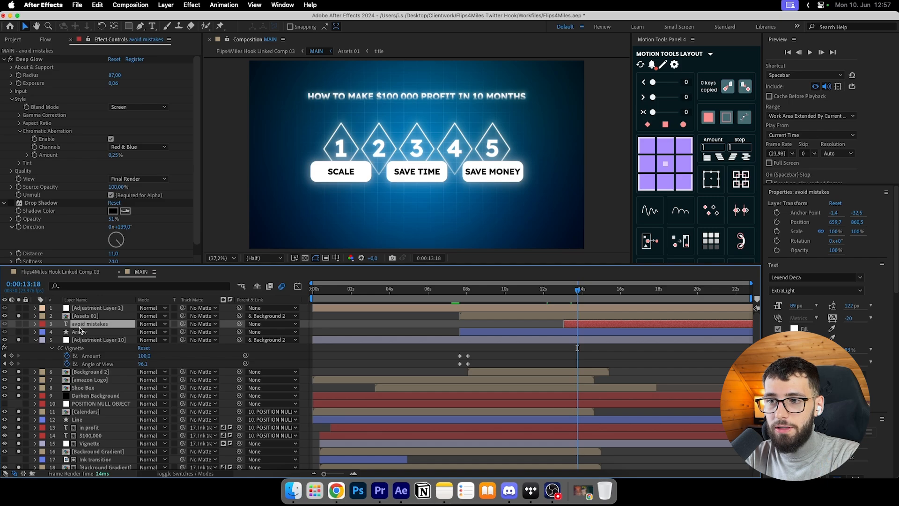
click(374, 363)
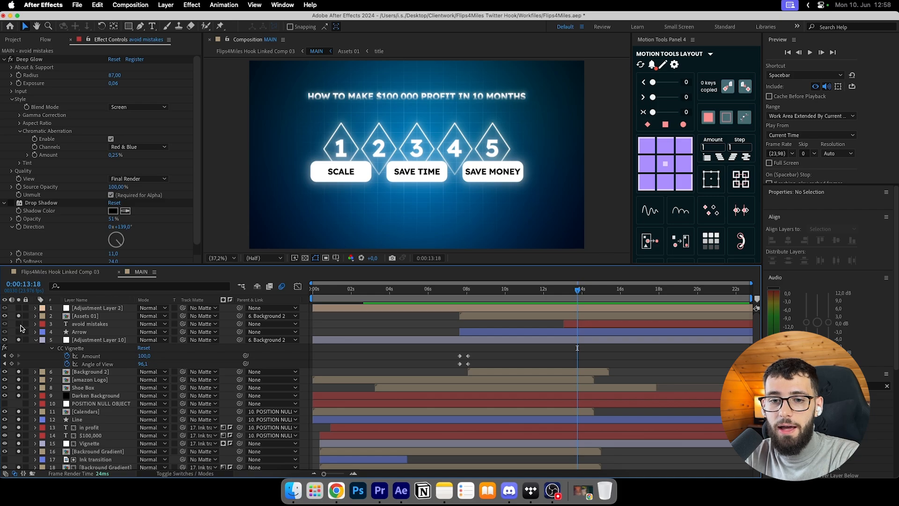
Solo the Arrow layer and examine its looping line (Shape 1) and arrowhead (Shape 2) up close.
drag(19, 324, 19, 332)
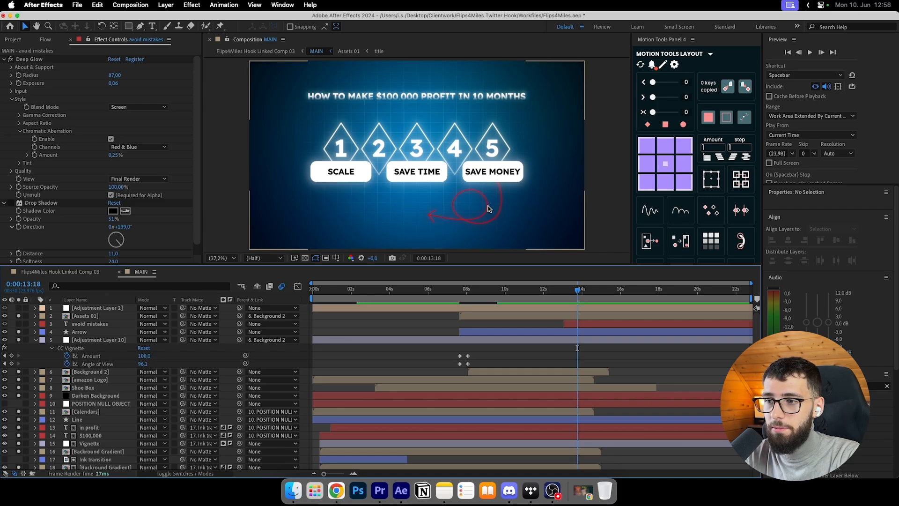
click(95, 332)
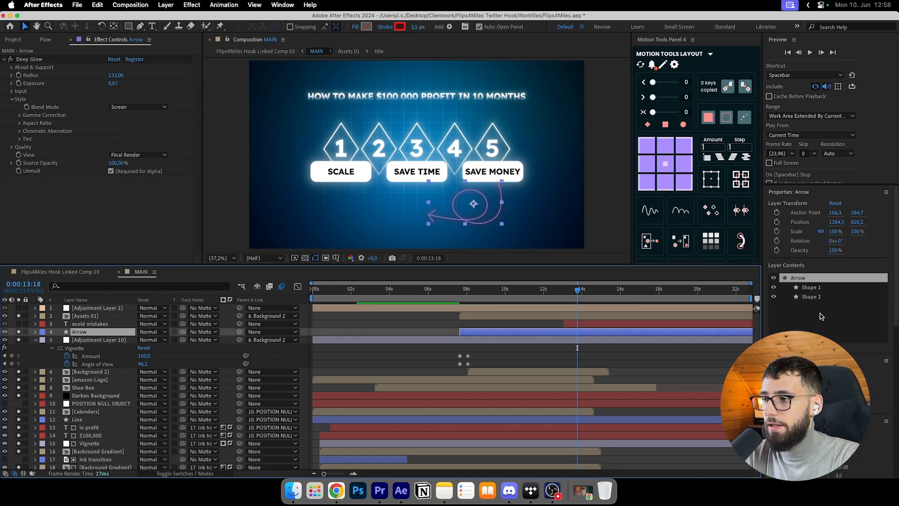
click(815, 298)
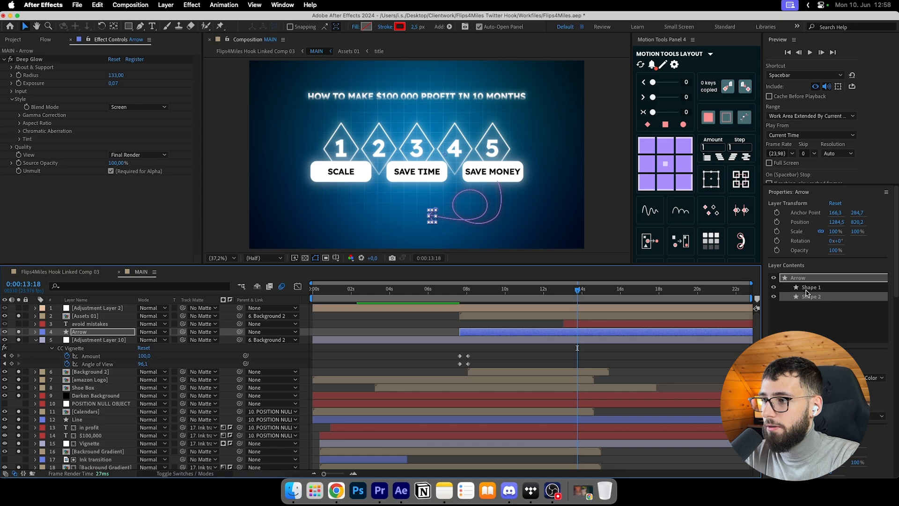
click(808, 290)
scroll(447, 231, up, 3)
drag(527, 170, 443, 211)
scroll(444, 212, down, 1)
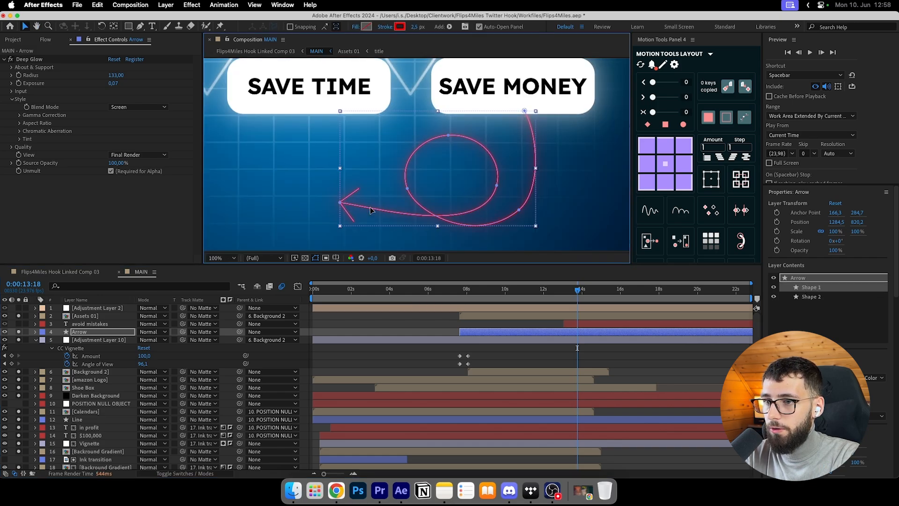
click(815, 298)
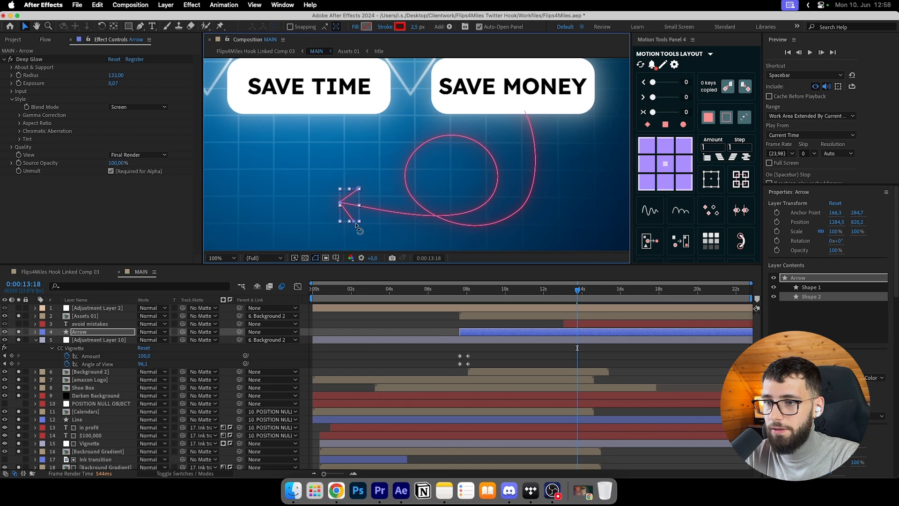
click(121, 333)
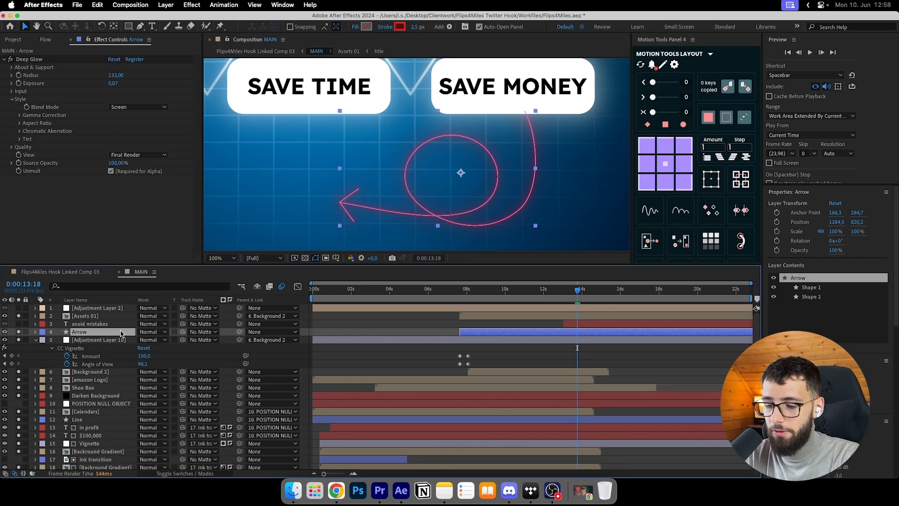
Review the Arrow layer's modified properties down to Trim Paths 1, choosing Individually for Trim Multiple Shapes.
key(u)
drag(577, 301, 558, 300)
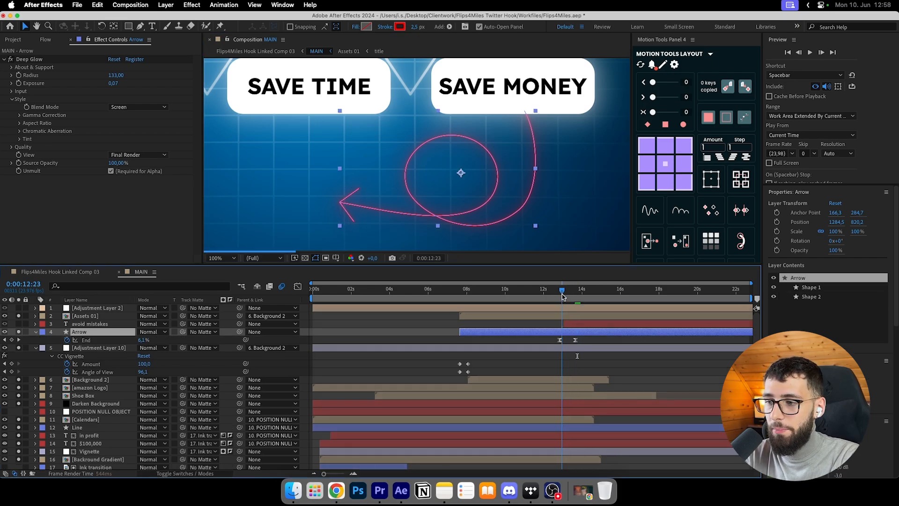
key(u)
key(u)
scroll(100, 384, down, 3)
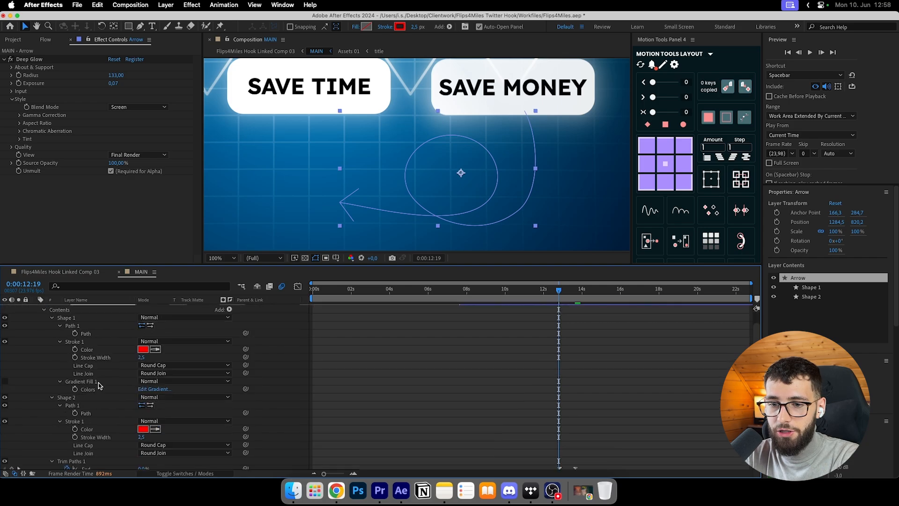
scroll(112, 370, down, 12)
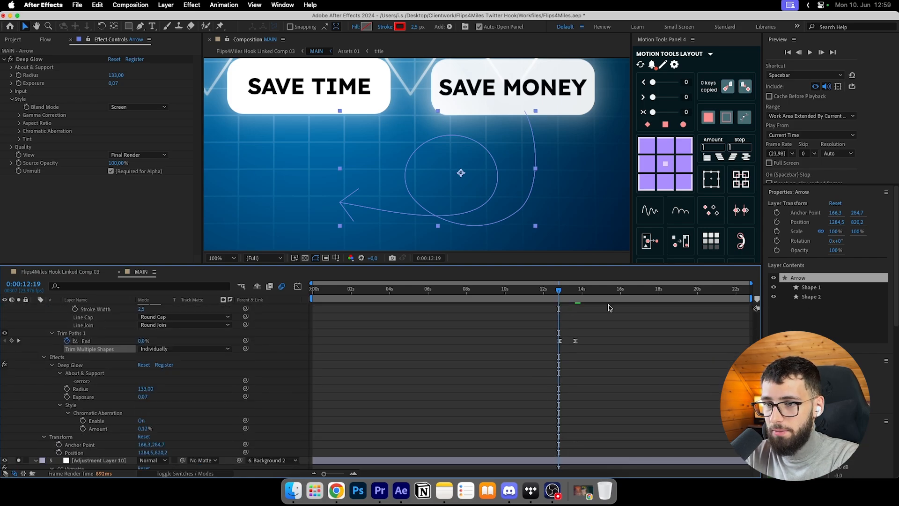
click(145, 349)
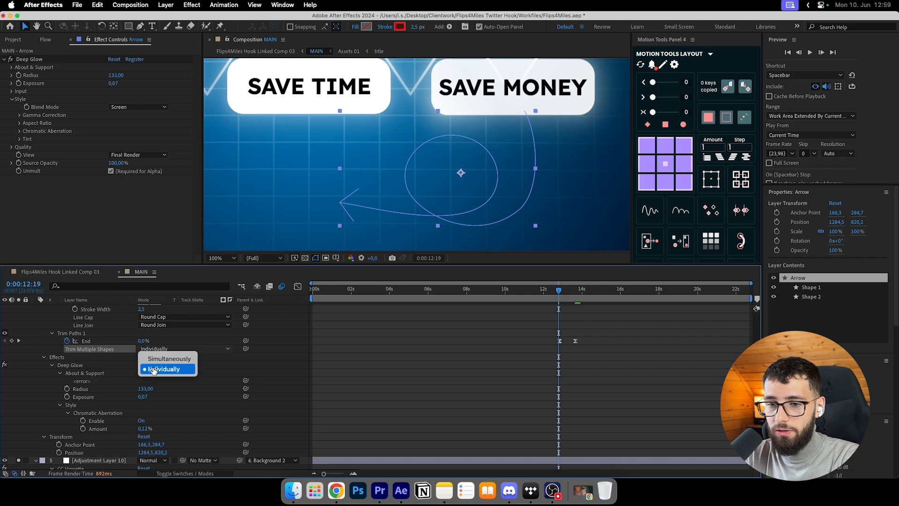
click(154, 370)
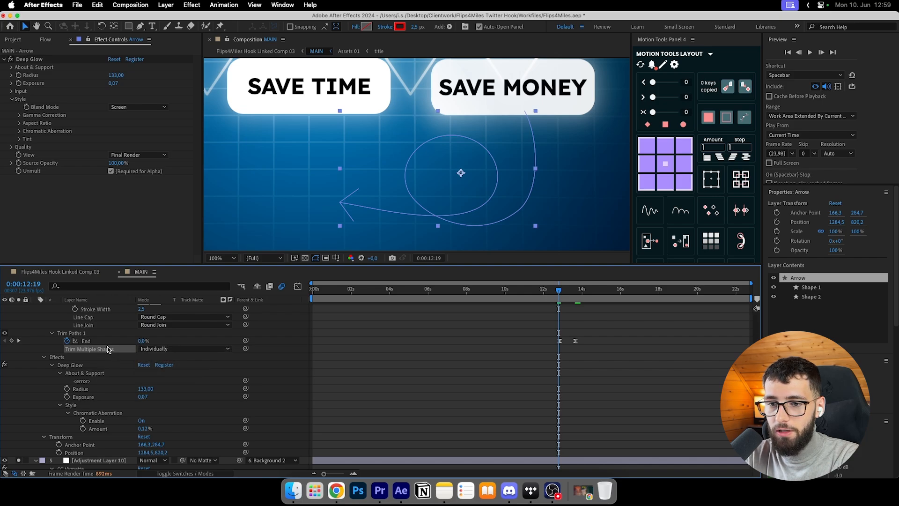
Compare which paths Shape 1 and Shape 2 cover in the trimmed Arrow layer.
click(817, 288)
click(810, 288)
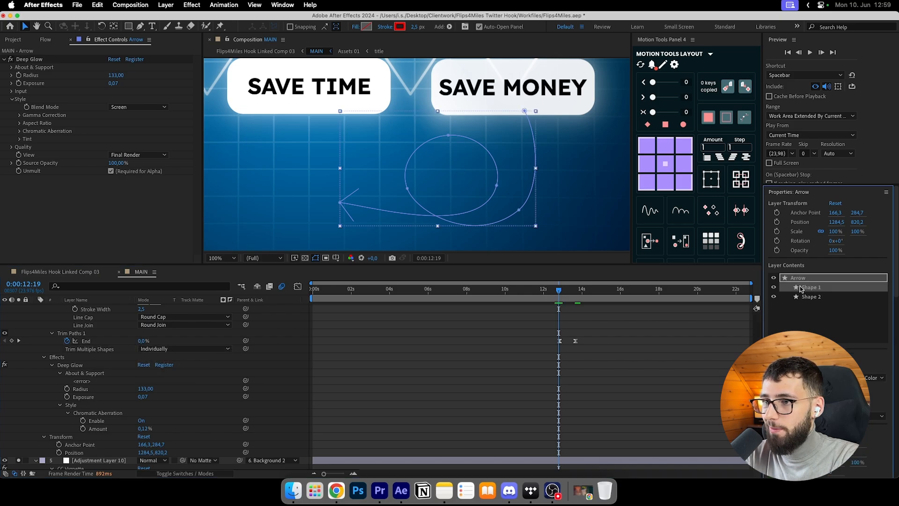
click(806, 298)
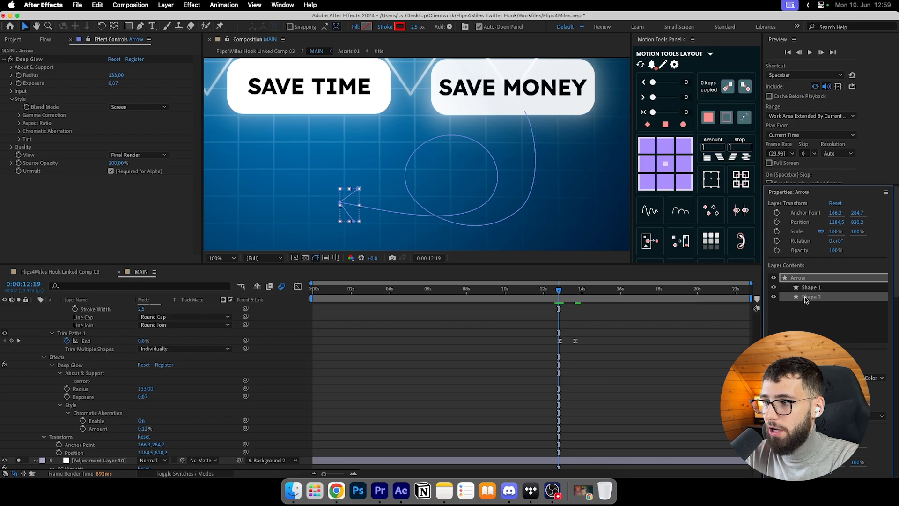
click(801, 291)
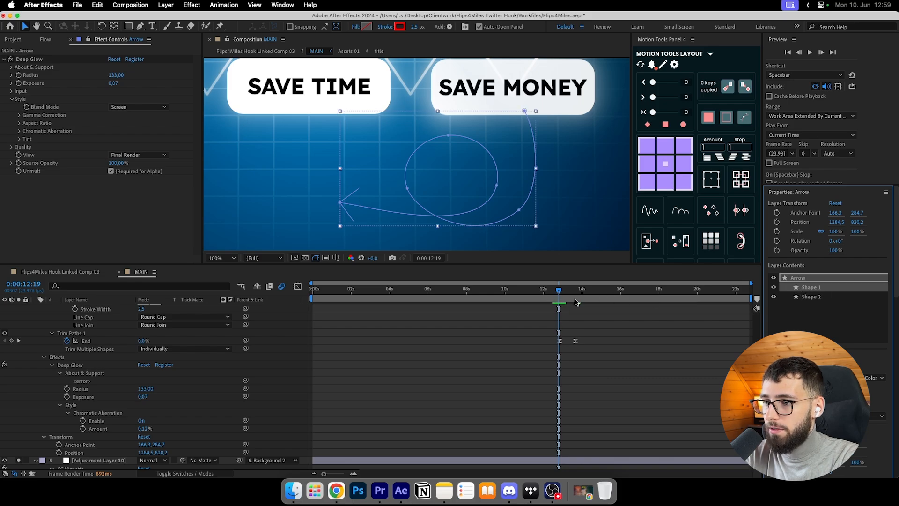
Play and scrub the arrow's draw-on animation from the line to the arrowhead, up to 0:00:13:19.
key(space)
click(316, 152)
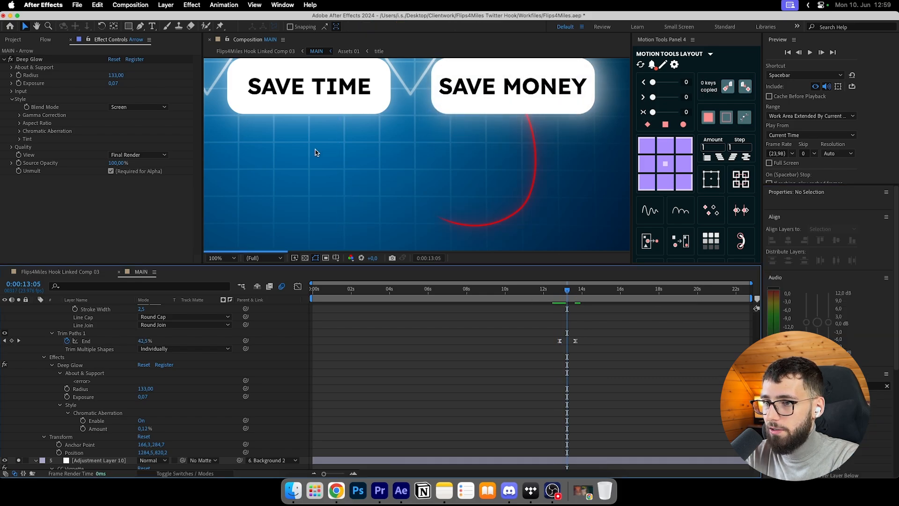
click(568, 291)
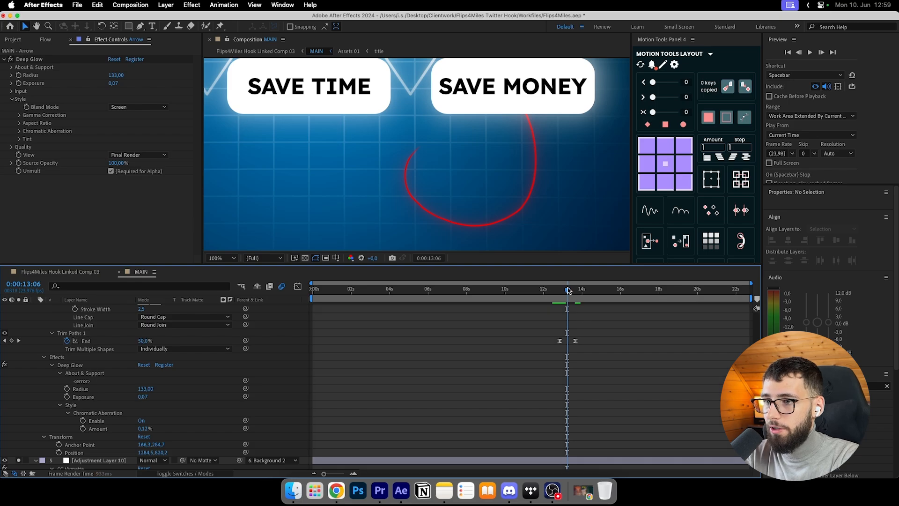
click(570, 291)
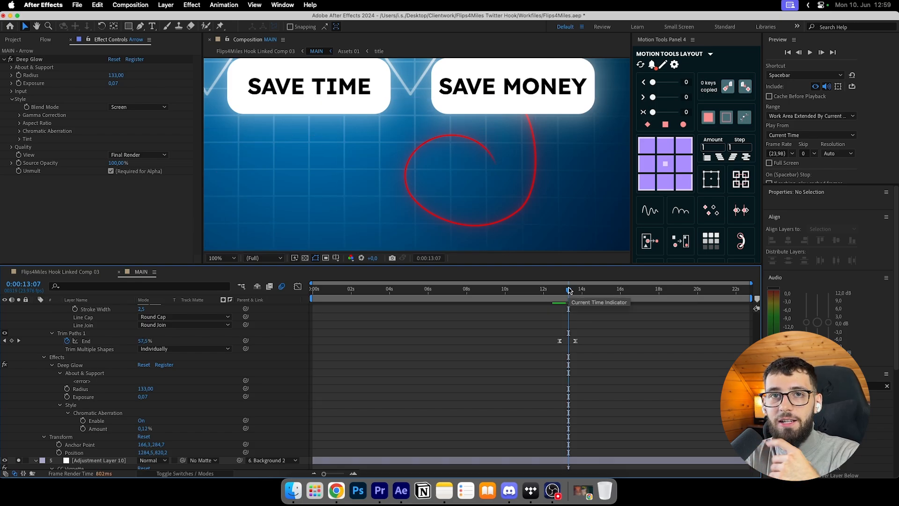
drag(570, 291, 576, 294)
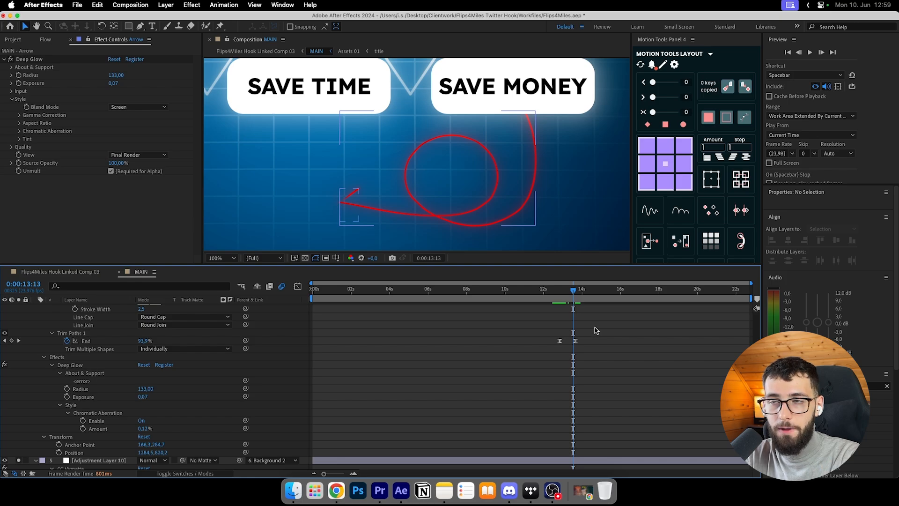
drag(573, 291, 579, 292)
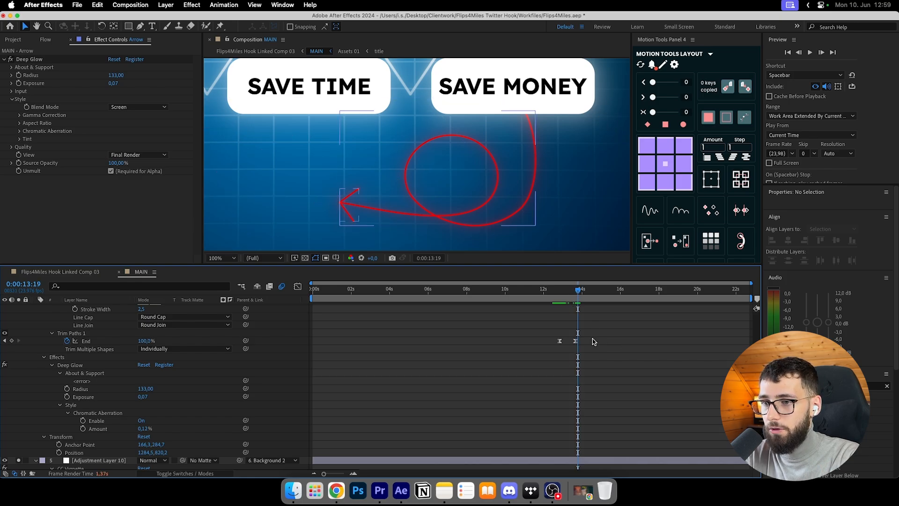
Show only the Arrow layer's End keyframes and fit the whole composition in the viewer.
scroll(197, 372, up, 5)
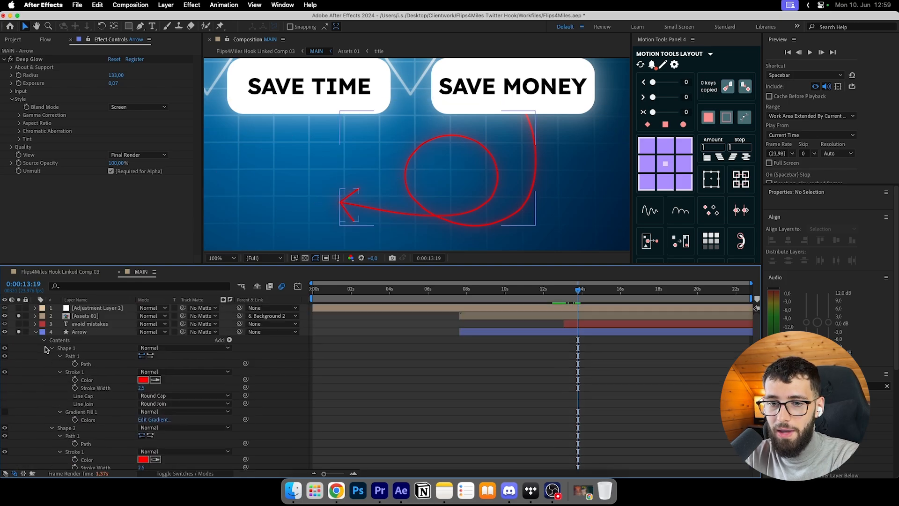
key(u)
key(shift+slash)
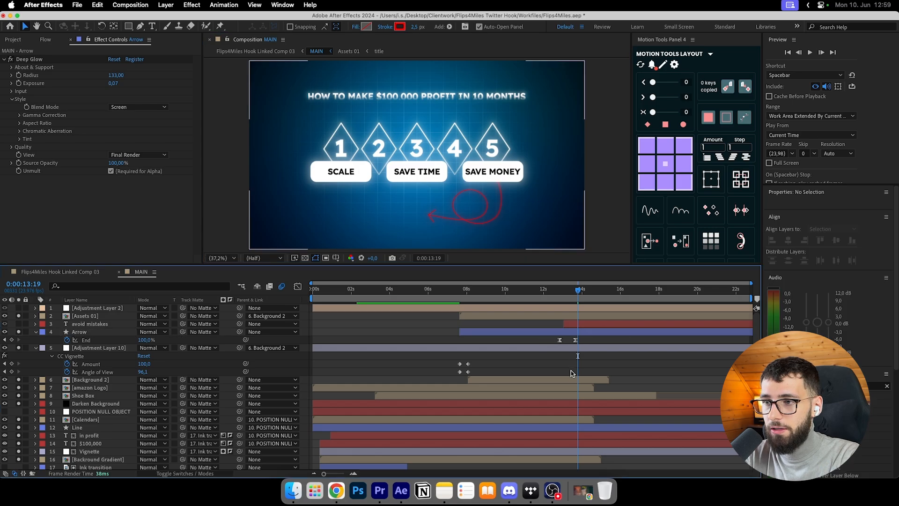
Inspect the Chromatic Aberration settings of the Arrow layer's Deep Glow effect.
click(578, 332)
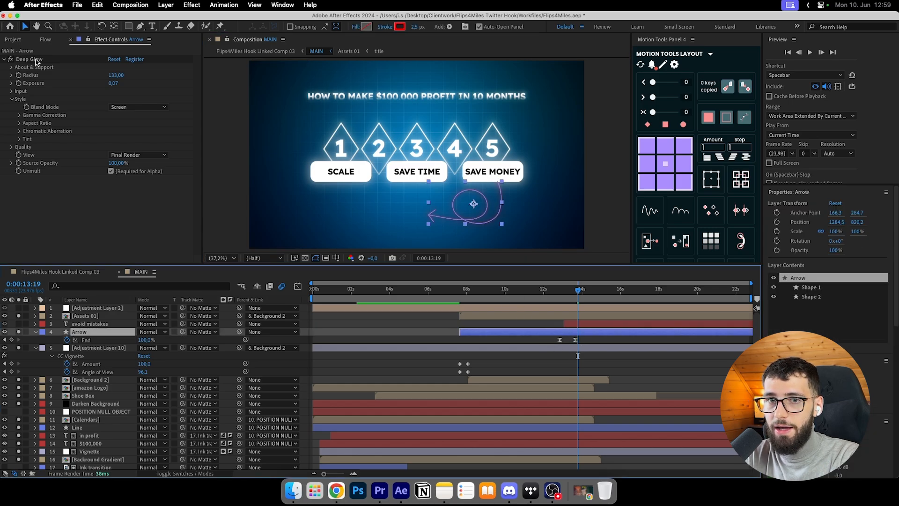
click(20, 131)
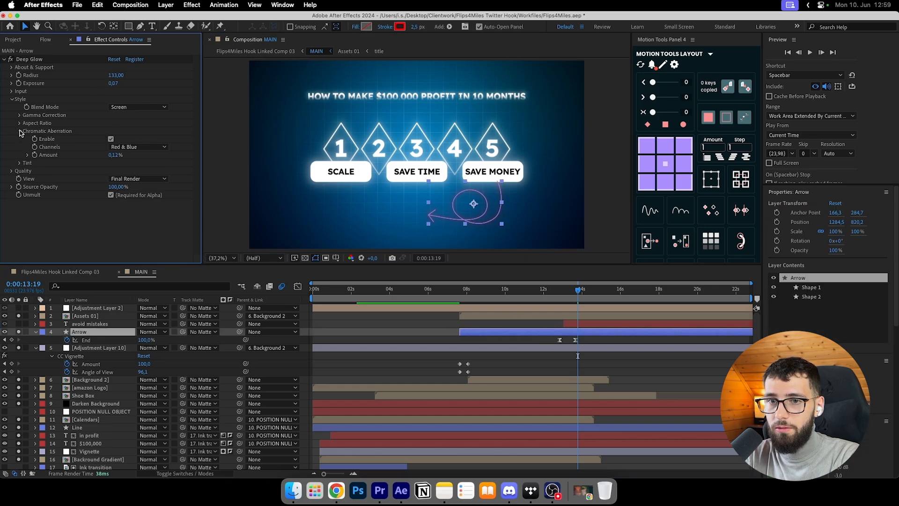
click(20, 131)
click(20, 131)
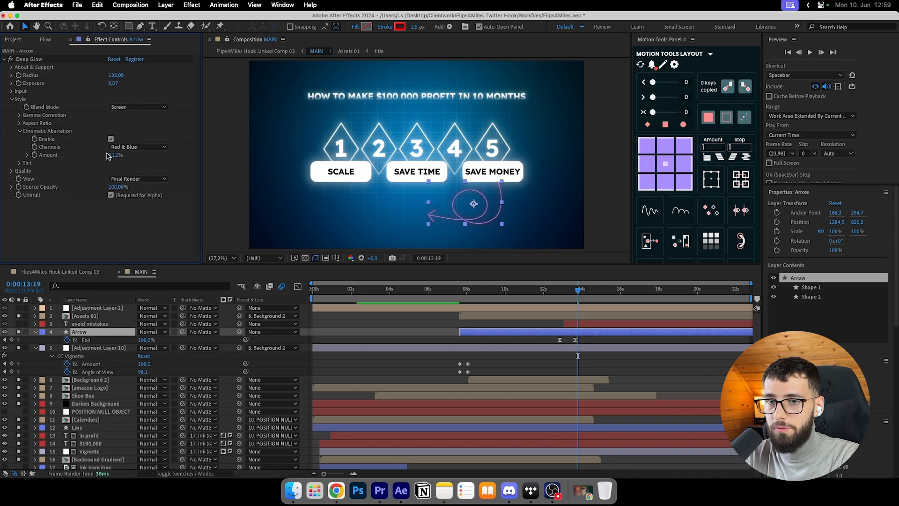
Solo the avoid mistakes text layer, scrub its reveal, and show its Range Selector 1 Start keyframes around 0:00:13:16.
click(572, 324)
click(19, 324)
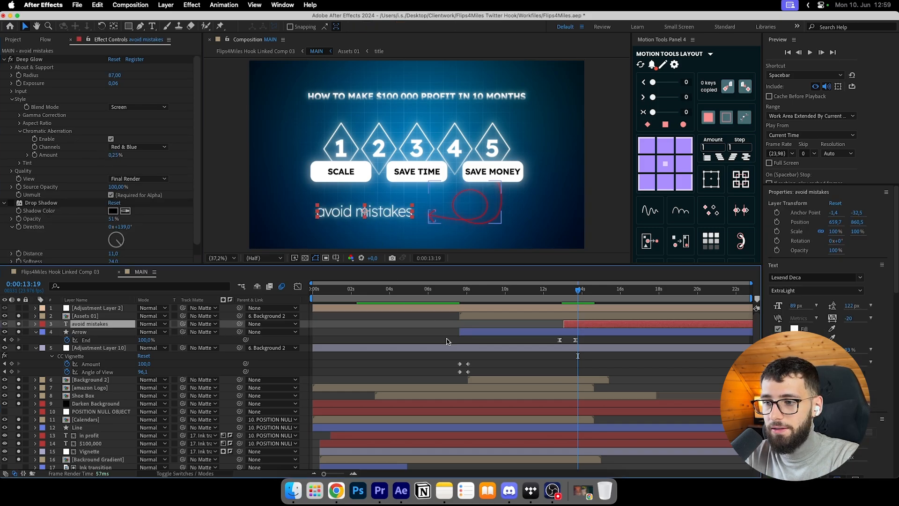
click(410, 330)
drag(571, 294, 575, 295)
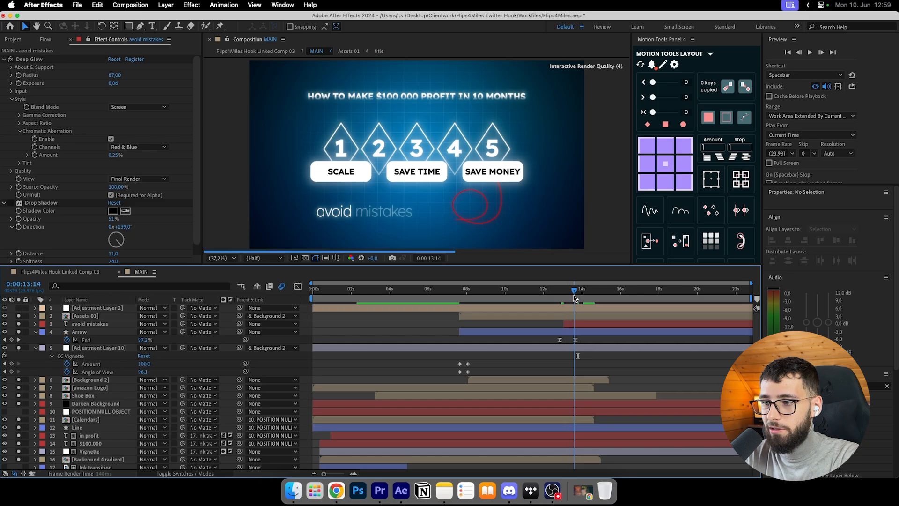
click(593, 326)
key(u)
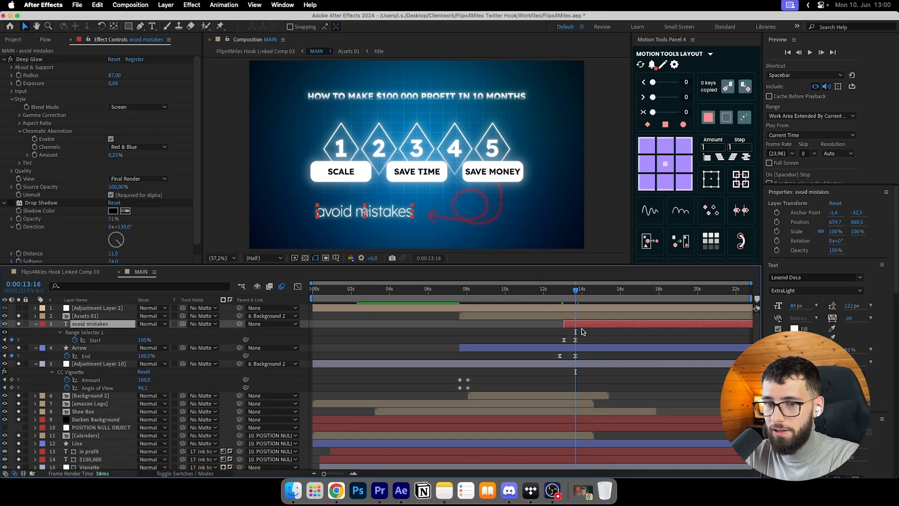
Scrub the avoid mistakes reveal back to 0:00:13:11 and look at the text layer's Drop Shadow effect.
drag(577, 294, 572, 294)
click(597, 340)
click(577, 324)
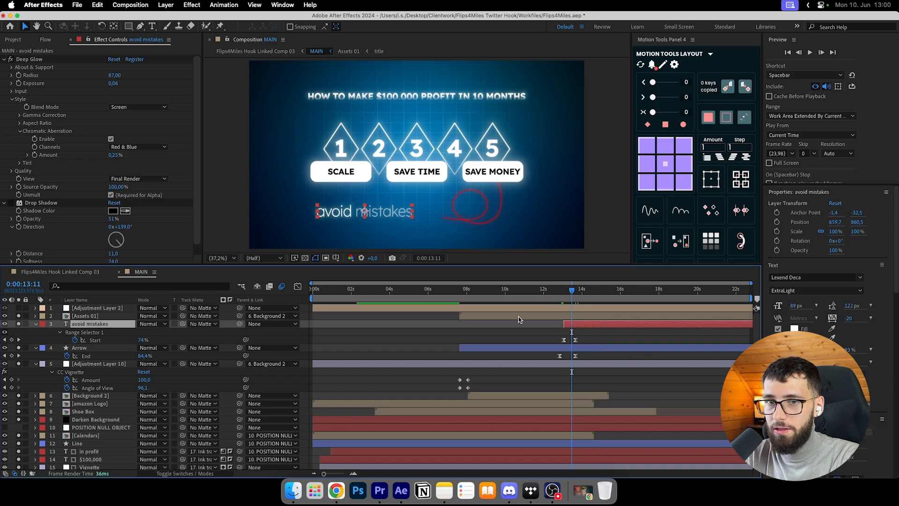
click(38, 204)
Hide and show the Assets 01 layer to examine what it contributes to the MAIN composition.
click(89, 316)
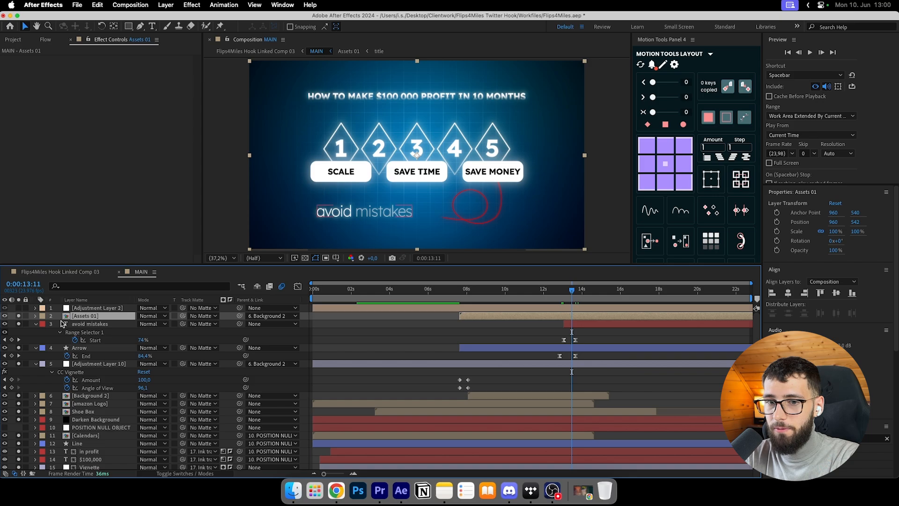
click(5, 316)
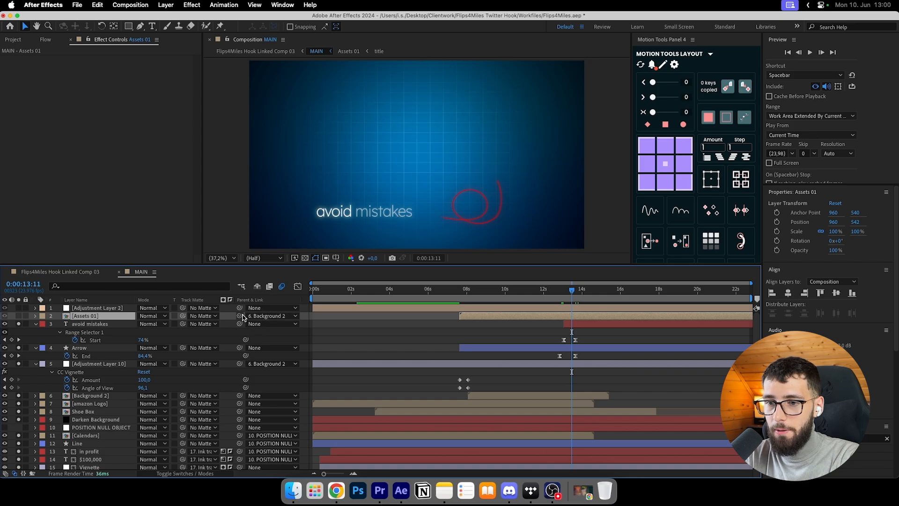
click(5, 316)
Select the Background 2 layer and collapse the properties of the avoid mistakes, Arrow and Adjustment Layer 10 layers.
click(110, 364)
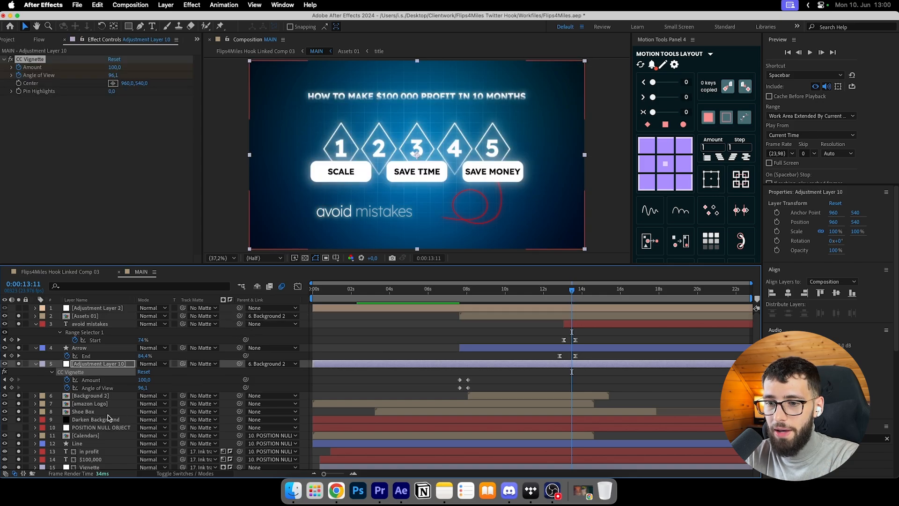
click(90, 396)
click(36, 324)
click(36, 332)
click(36, 340)
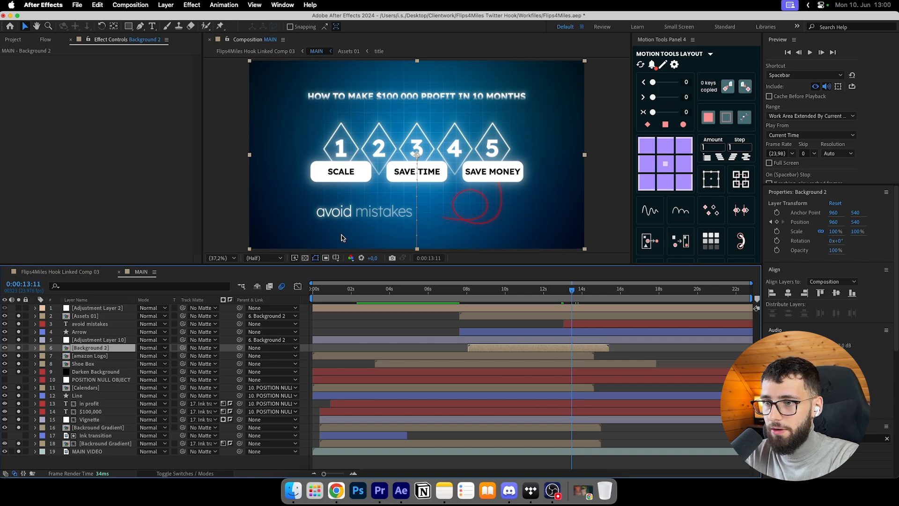
Clear the layer selection and preview the numbered diamonds' entrance from about 0:00:08 to 0:00:09:02.
click(623, 348)
drag(565, 294, 470, 304)
key(space)
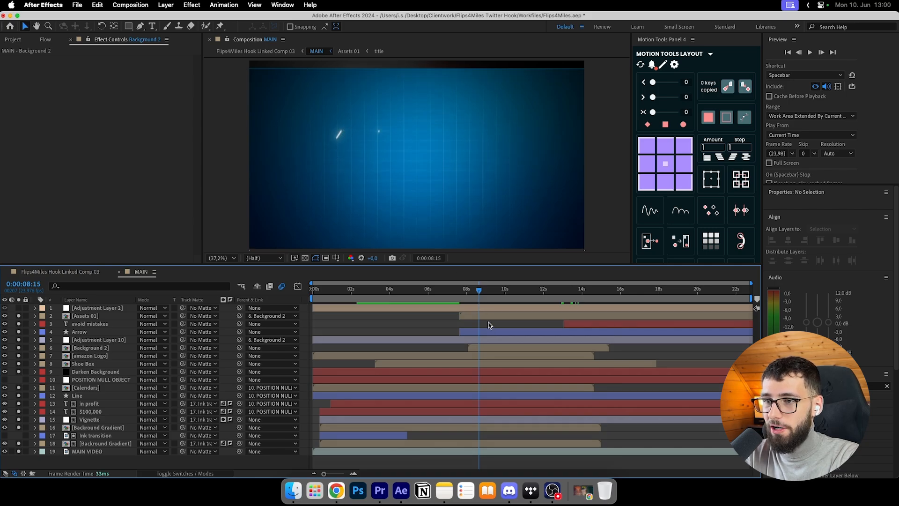
drag(480, 293, 488, 294)
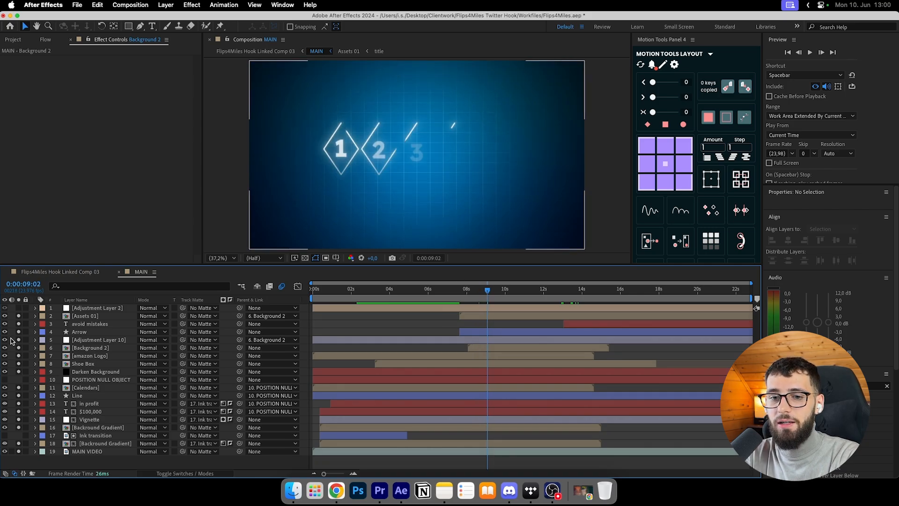
Briefly hide Assets 01, undo that, and scrub the full MAIN animation to 0:00:14:09.
click(4, 316)
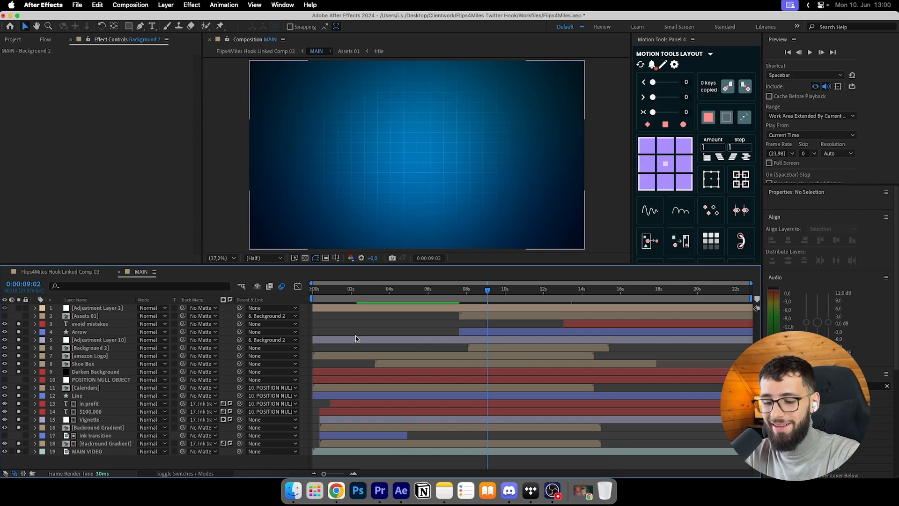
key(super+z)
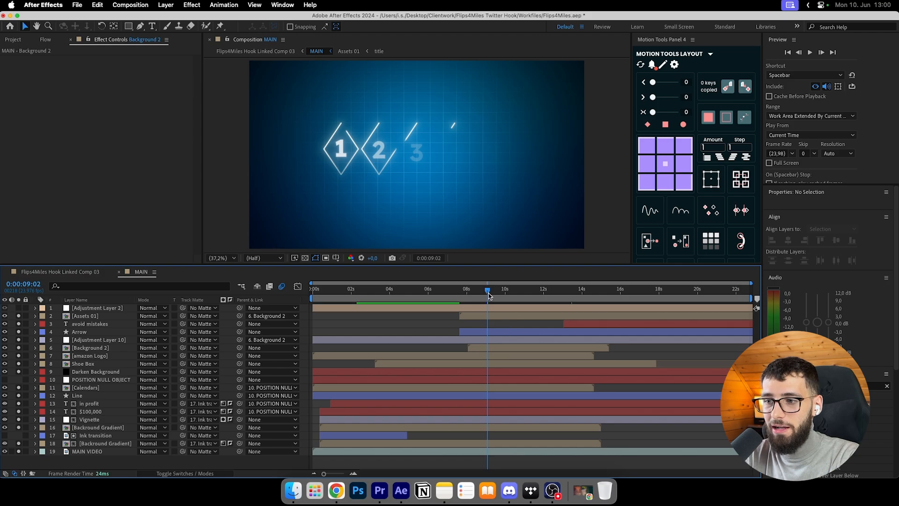
drag(489, 295, 576, 294)
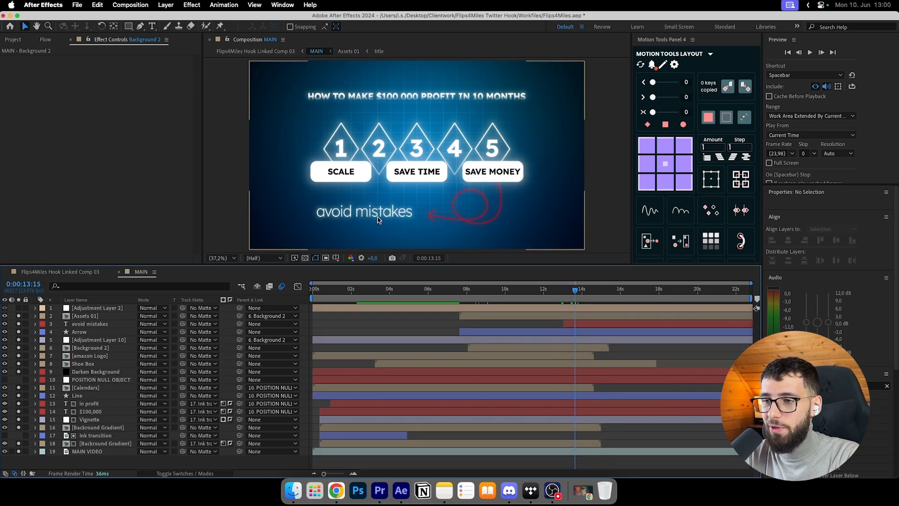
click(549, 327)
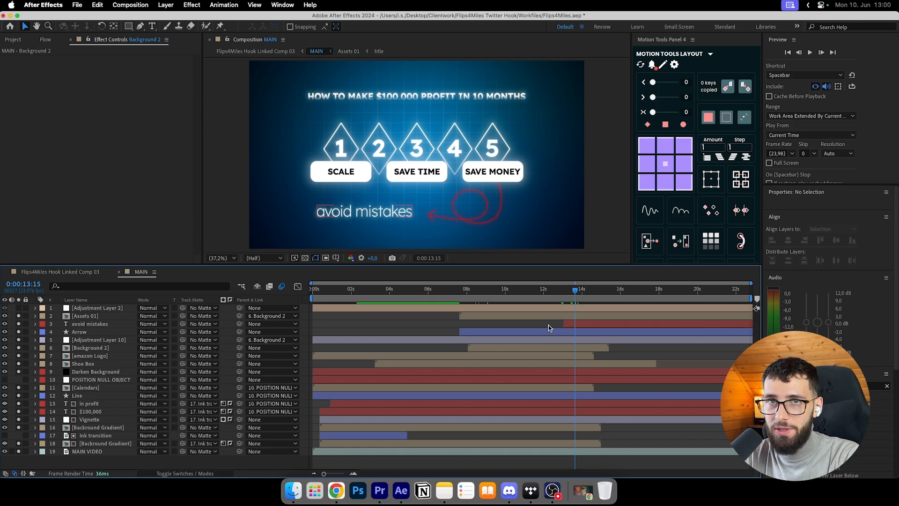
mouse_move(576, 296)
mouse_down()
mouse_move(524, 295)
mouse_move(590, 289)
mouse_up()
Select Adjustment Layer 2 and set the preview resolution to Full, viewing the shoe shot at 0:00:06:02.
click(96, 308)
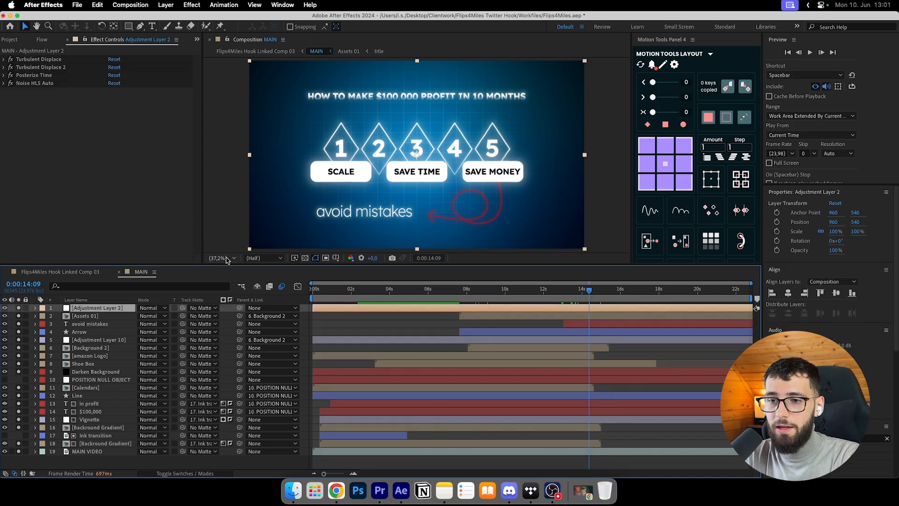
click(262, 258)
click(255, 268)
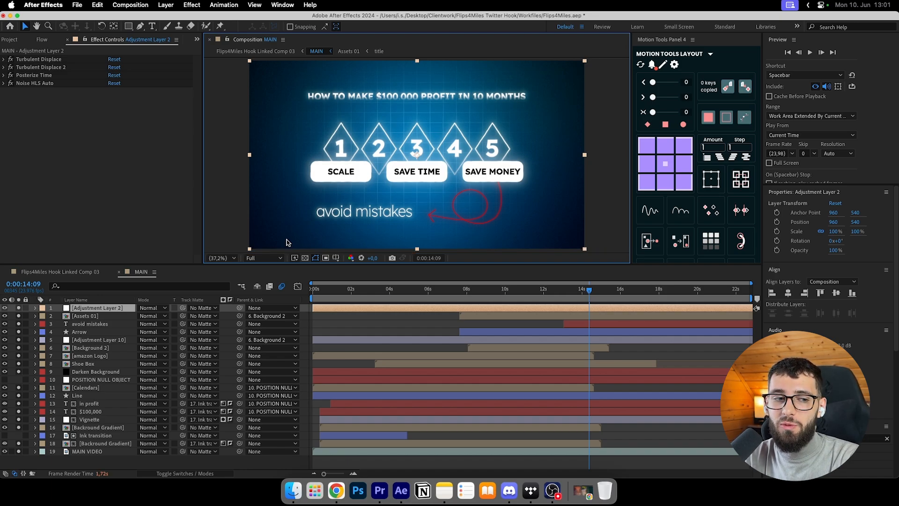
click(429, 293)
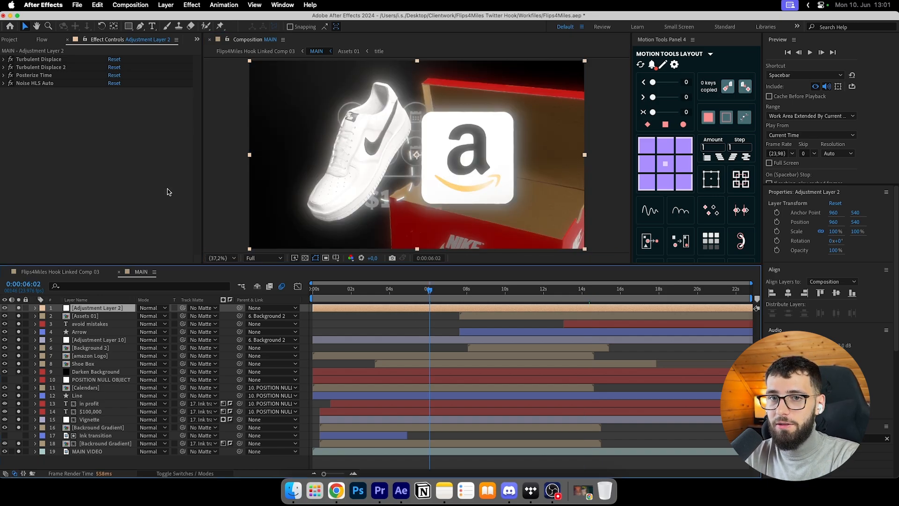
Go through the two Turbulent Displace effects, Posterize Time and Noise HLS Auto on Adjustment Layer 2.
click(48, 60)
click(44, 68)
click(41, 76)
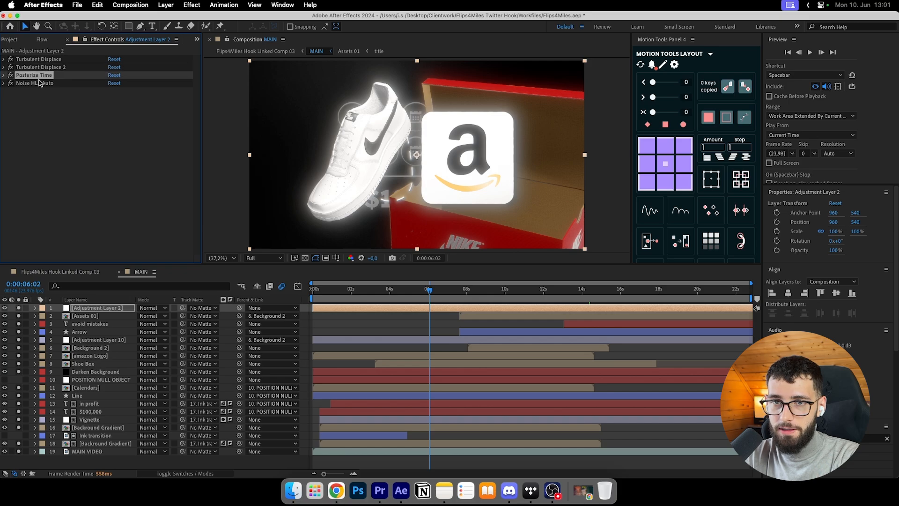
click(40, 83)
View the shoe at 100% at 0:00:07:09 and inspect the first Turbulent Displace effect's settings on Adjustment Layer 2.
click(428, 331)
click(454, 299)
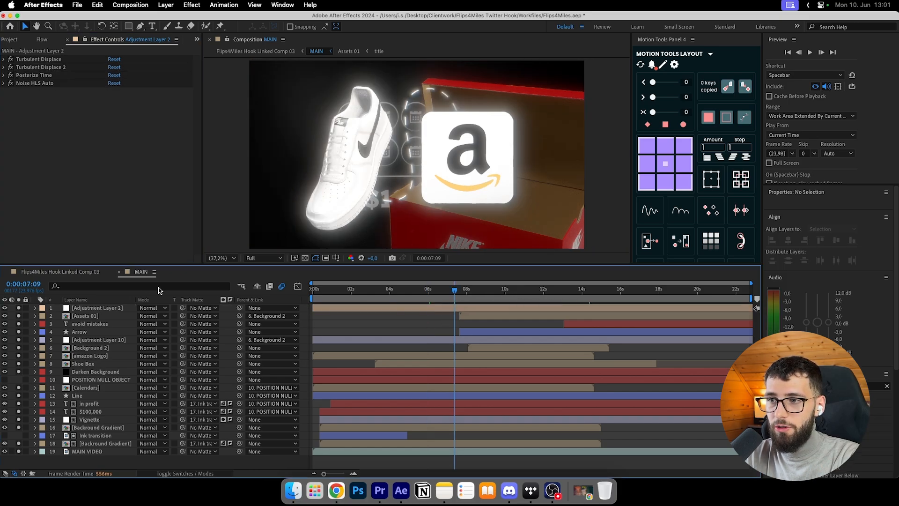
scroll(334, 161, up, 3)
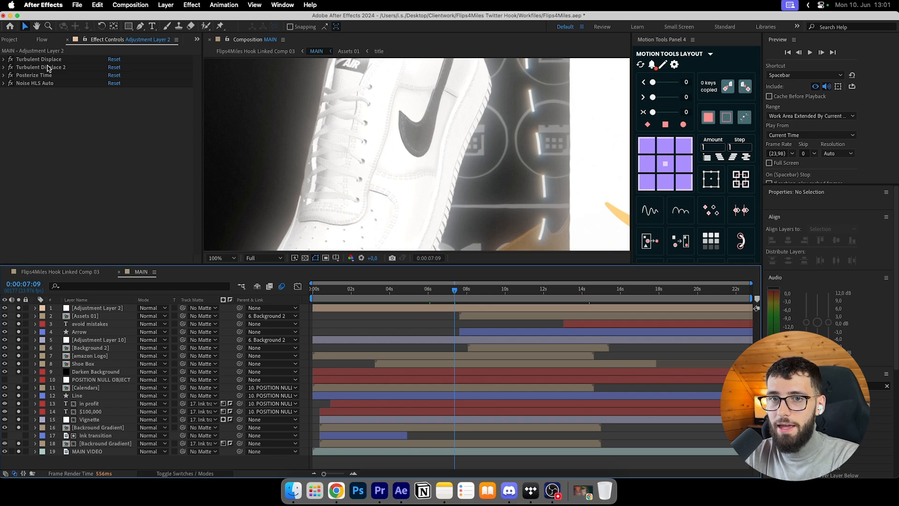
click(4, 59)
click(4, 60)
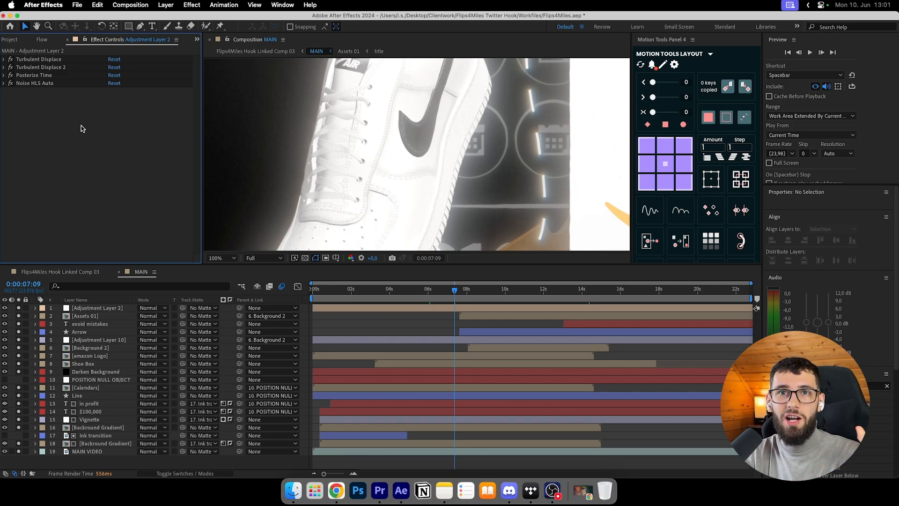
click(55, 62)
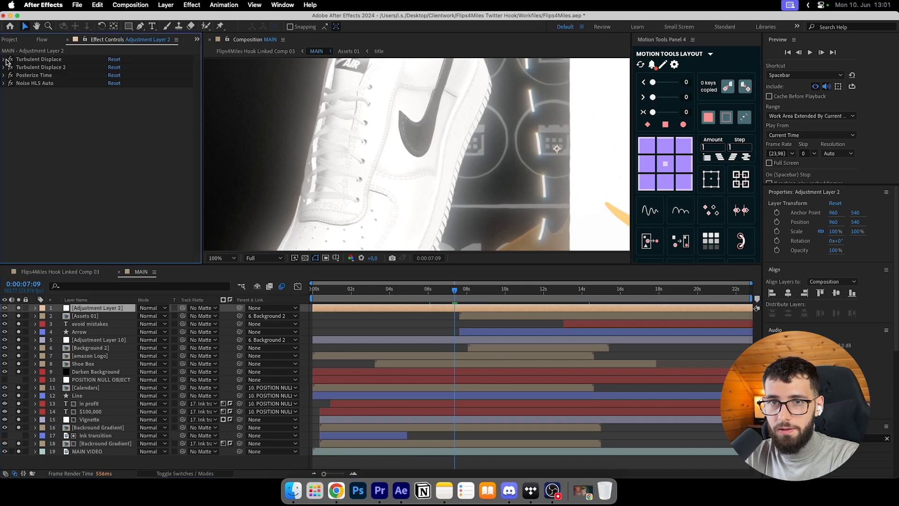
click(5, 59)
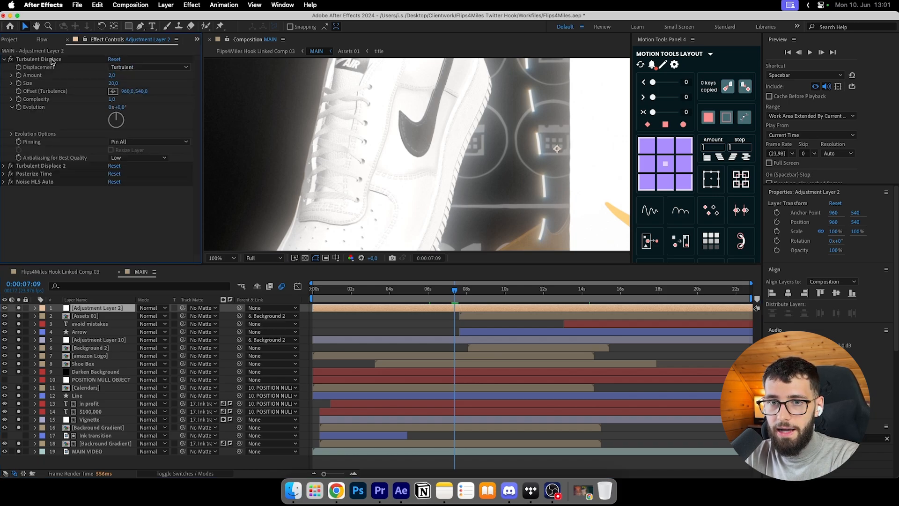
click(50, 59)
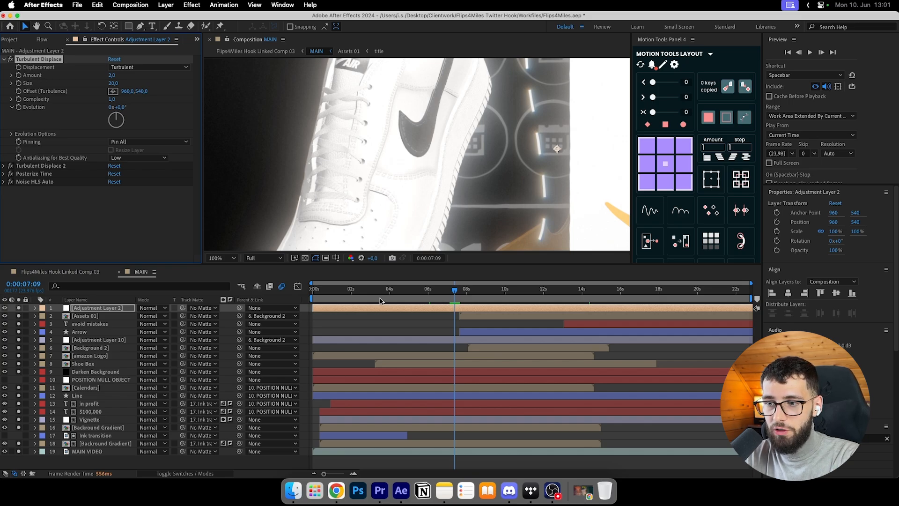
Reveal Adjustment Layer 2's modified properties and examine the first Turbulent Displace effect's full Random Seed expression.
click(385, 310)
key(u)
key(u)
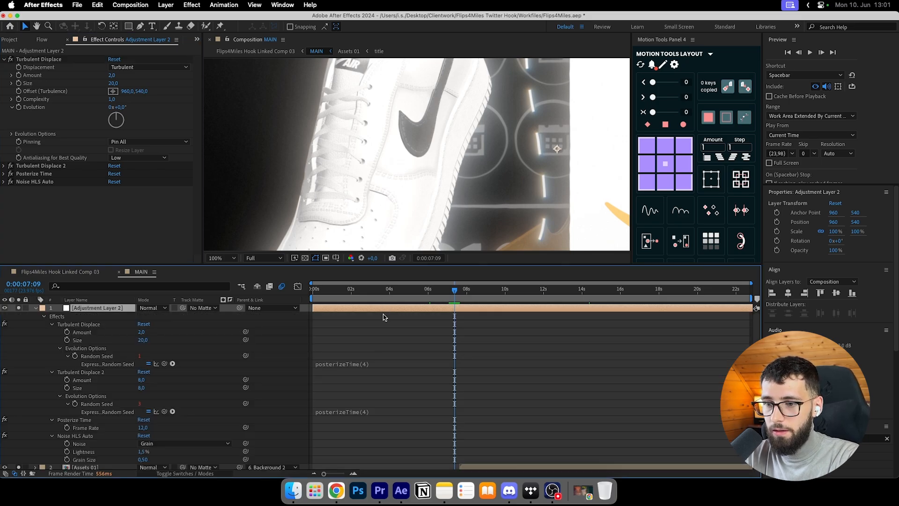
click(360, 365)
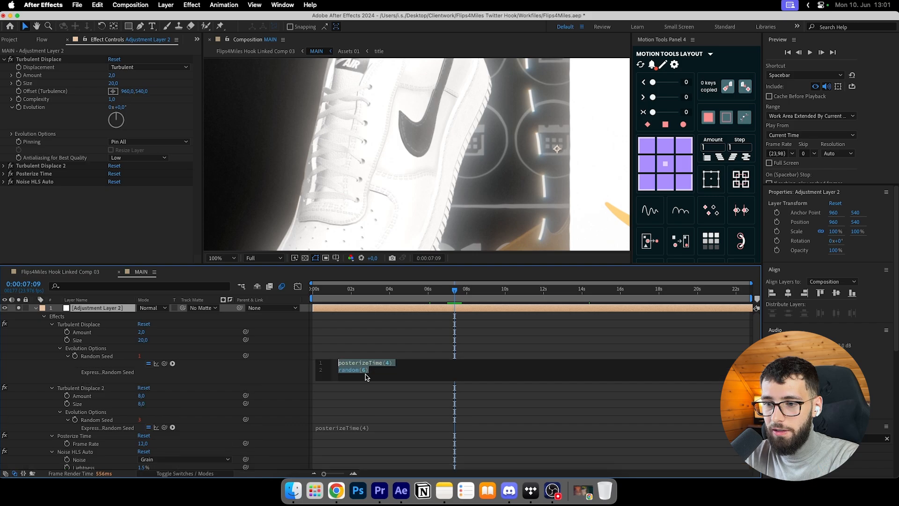
click(375, 374)
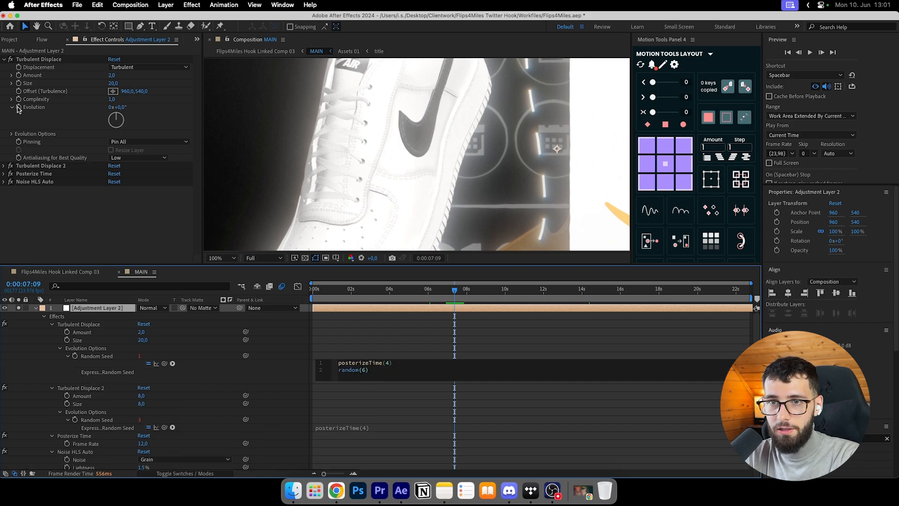
click(363, 327)
click(362, 369)
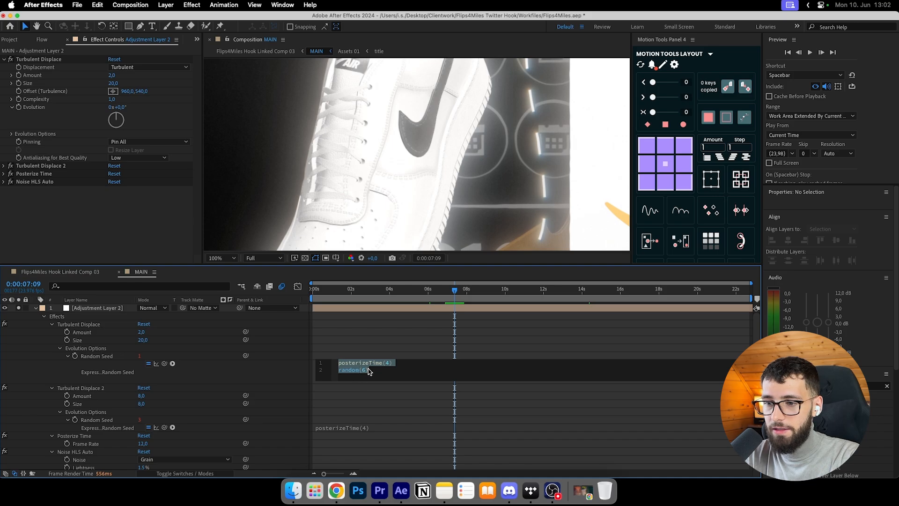
click(383, 353)
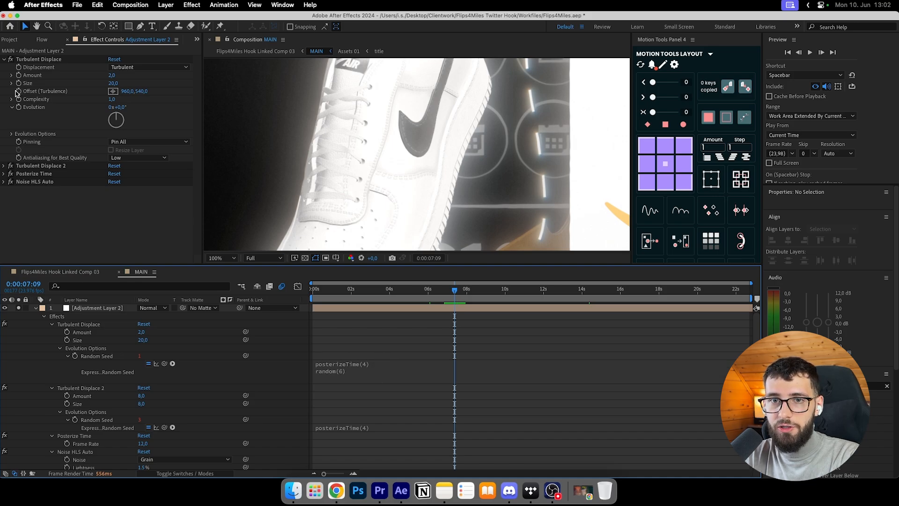
Inspect the settings of Turbulent Displace 2 and the frame rate of Posterize Time on Adjustment Layer 2.
click(5, 59)
click(4, 67)
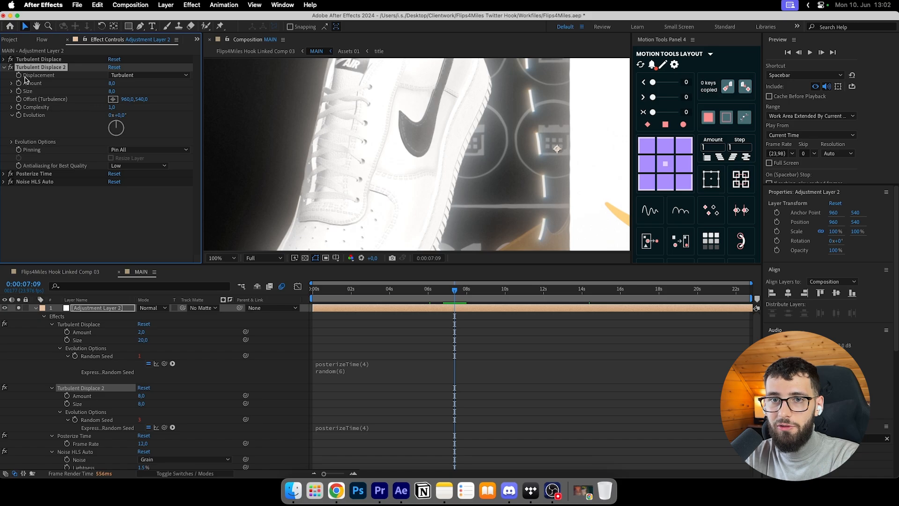
click(4, 67)
click(32, 75)
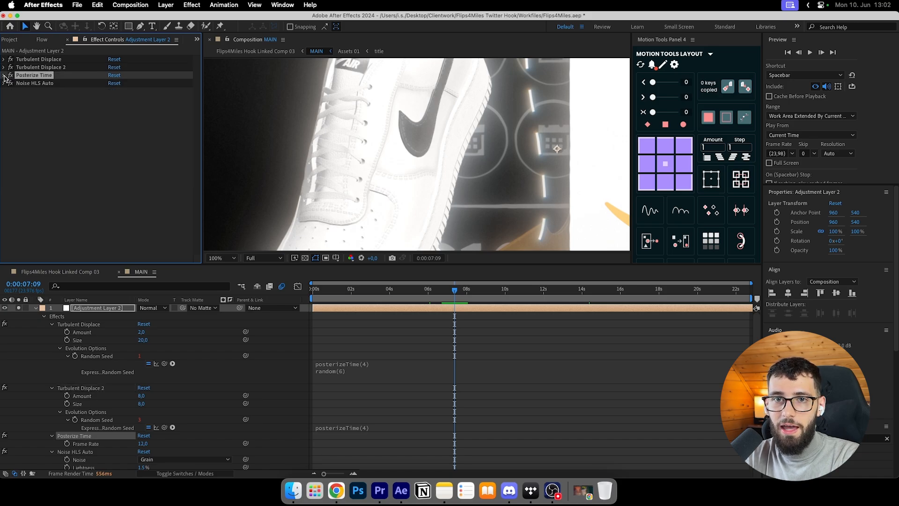
click(4, 75)
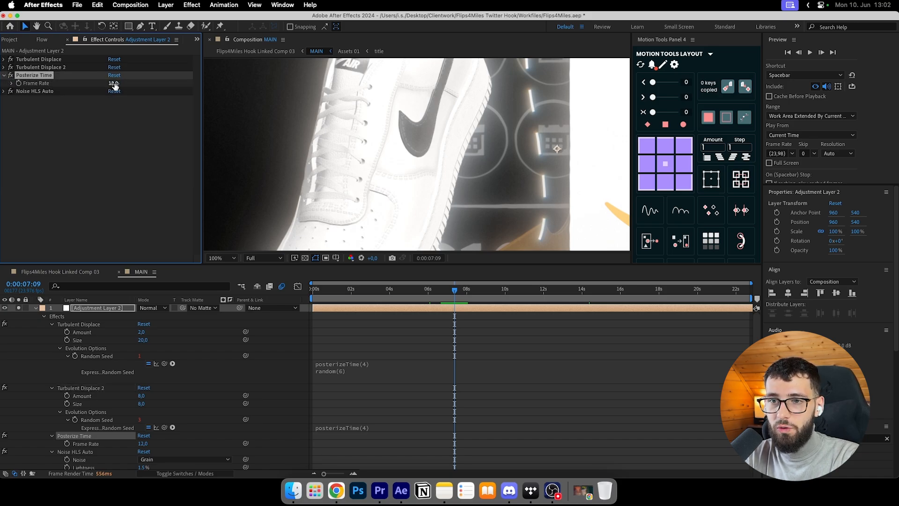
Disable the Posterize Time effect and set the preview resolution to Auto, with the whole composition fitted in the viewer.
click(11, 75)
click(433, 291)
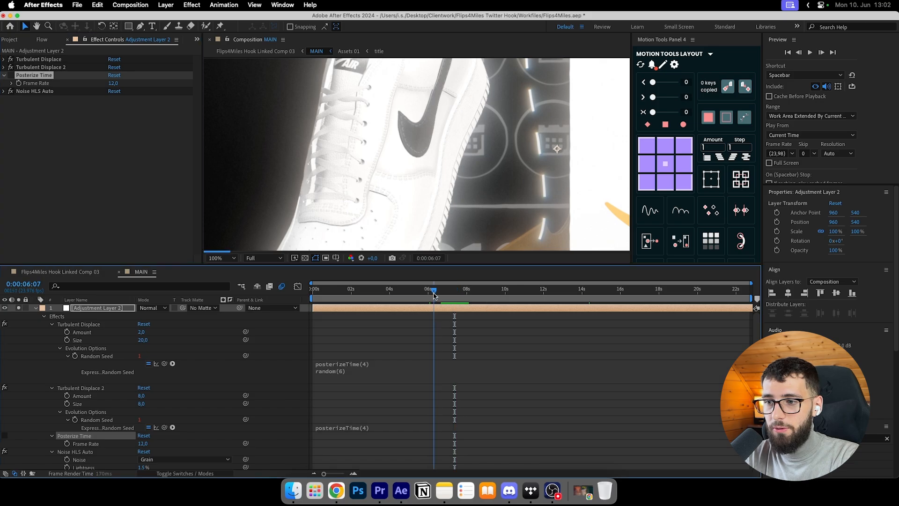
click(255, 258)
click(253, 268)
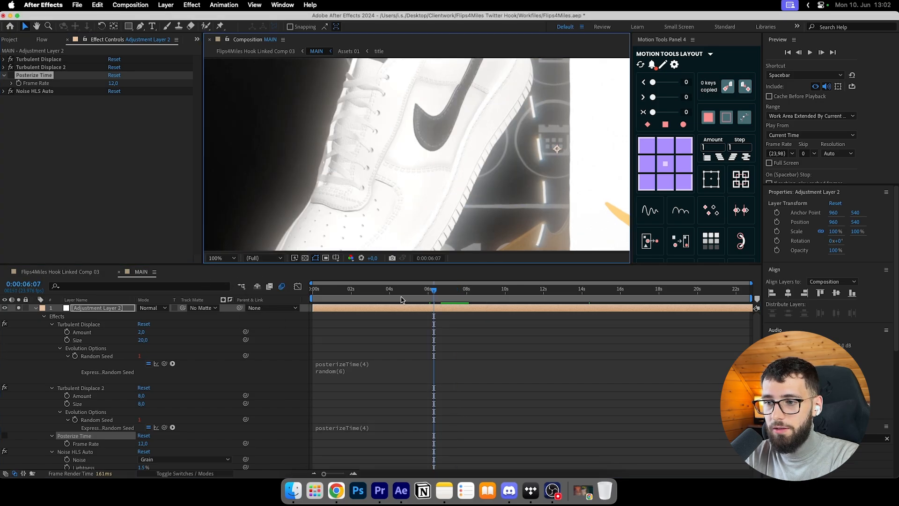
key(shift+slash)
Play the shoe and Amazon logo animation from around 0:00:06:15 to compare the motion with and without Posterize Time.
drag(435, 291, 444, 291)
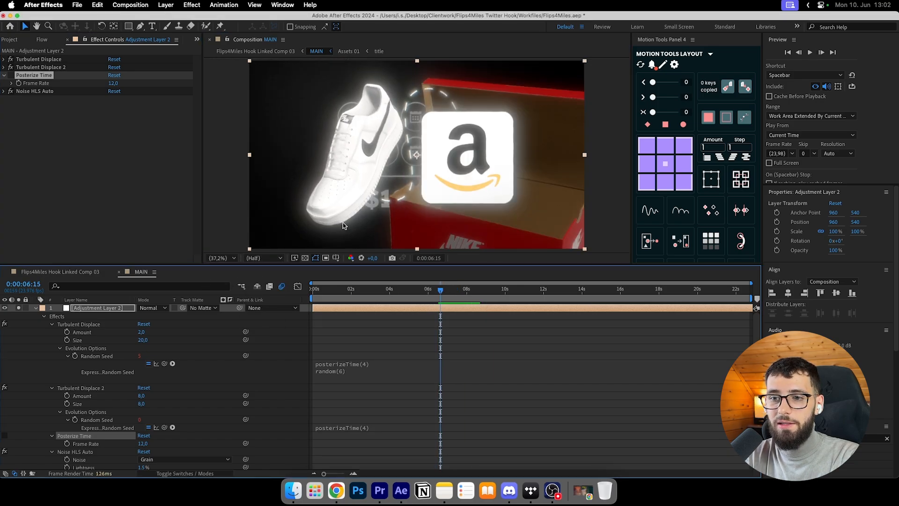
key(space)
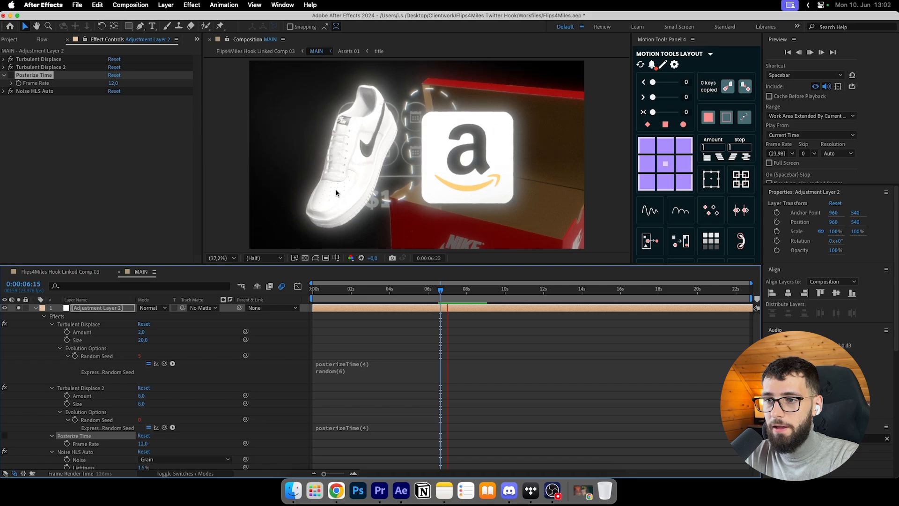
click(441, 291)
click(478, 336)
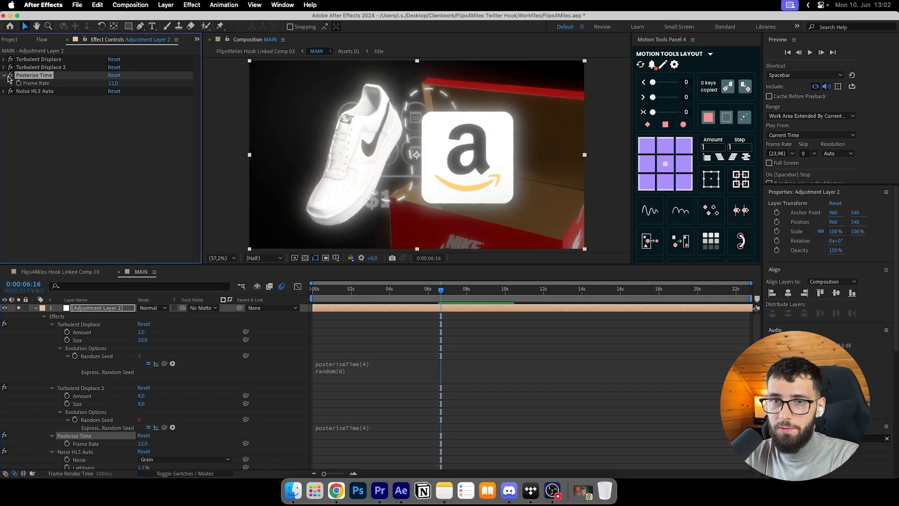
key(space)
click(444, 292)
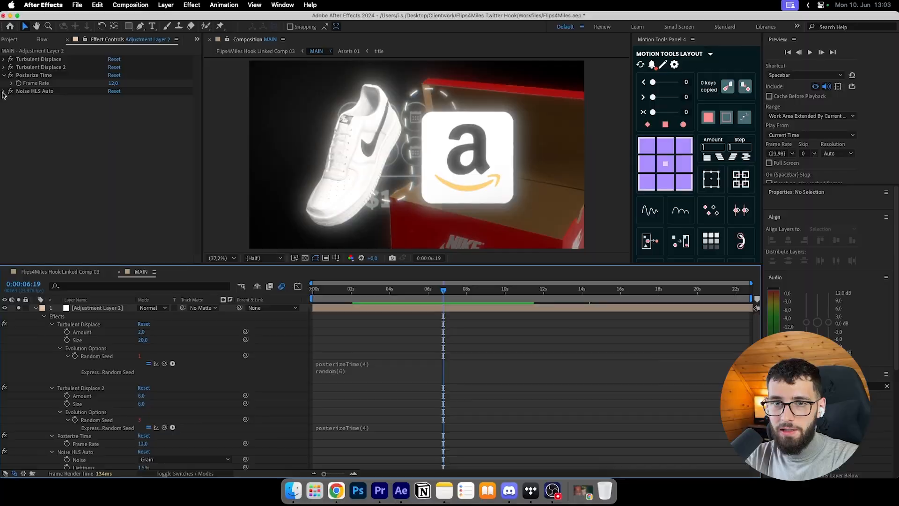
Expand the Noise HLS Auto settings and inspect the grain on the shoe at 200% magnification and Full resolution.
click(13, 91)
click(387, 311)
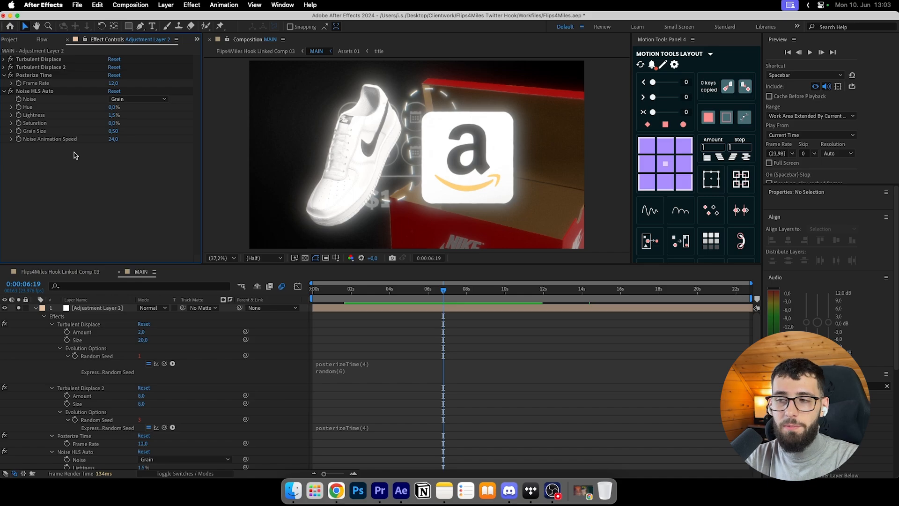
scroll(351, 164, up, 5)
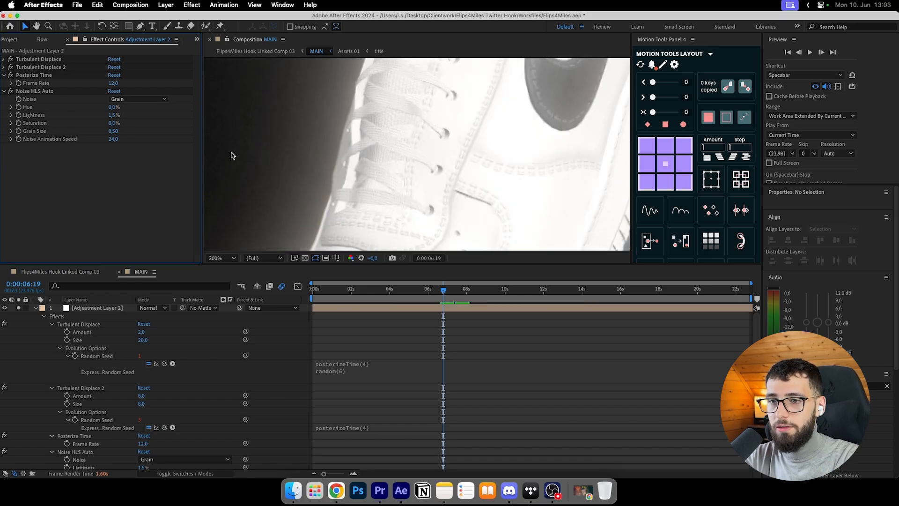
click(222, 258)
click(263, 258)
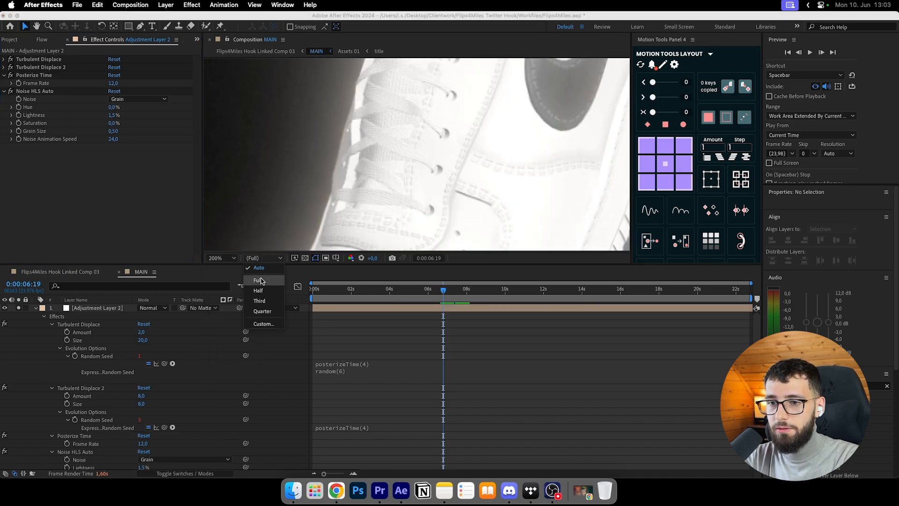
click(256, 277)
drag(504, 145, 209, 194)
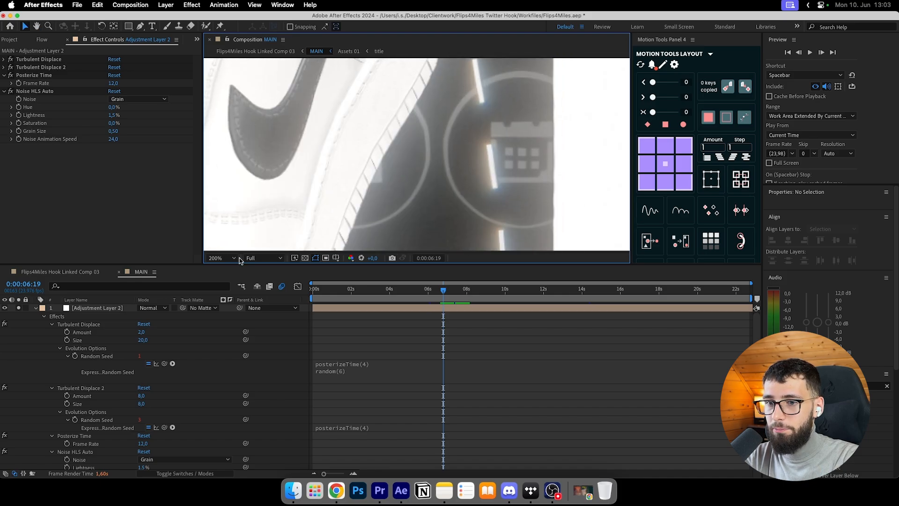
click(235, 258)
click(237, 275)
Look at the noise type choices of Noise HLS Auto and keep Grain.
click(64, 177)
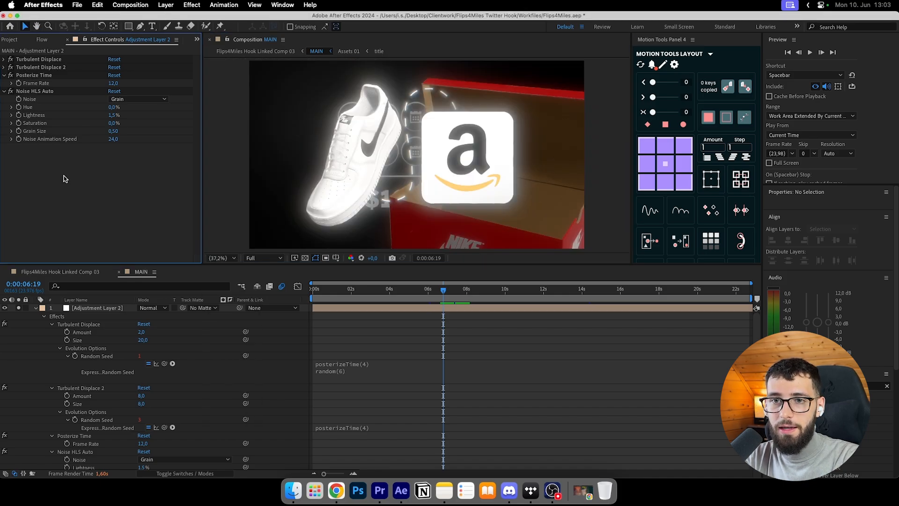
click(146, 100)
click(125, 100)
click(133, 99)
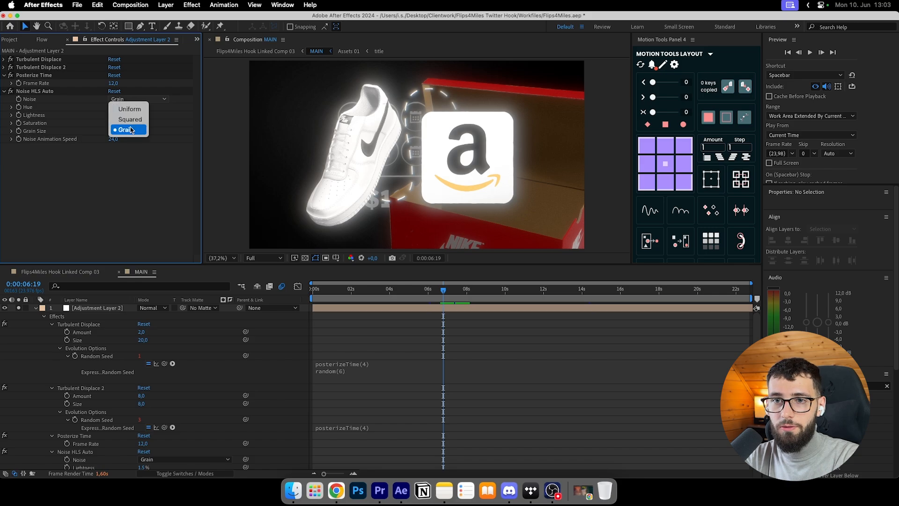
click(132, 131)
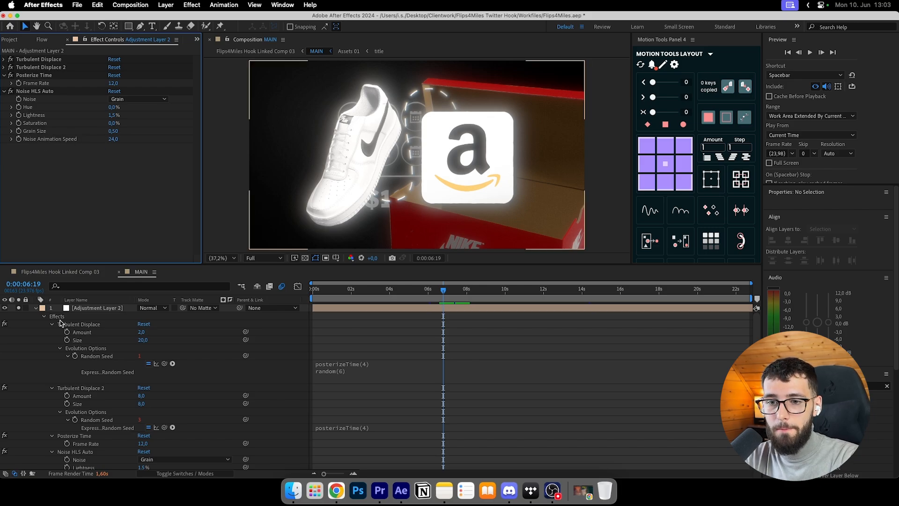
Collapse Adjustment Layer 2's properties and show the frame at 0:00:13:21 with the preview resolution set to Auto.
click(35, 308)
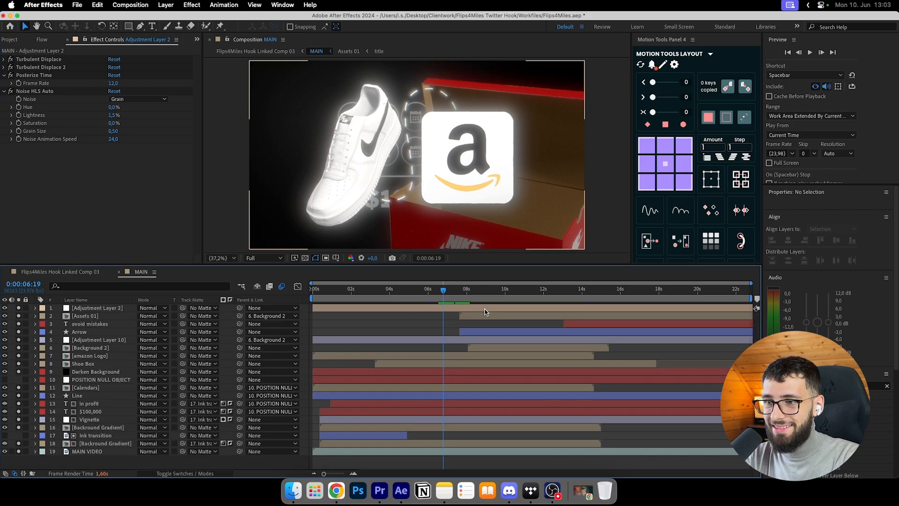
click(561, 298)
drag(561, 298, 580, 298)
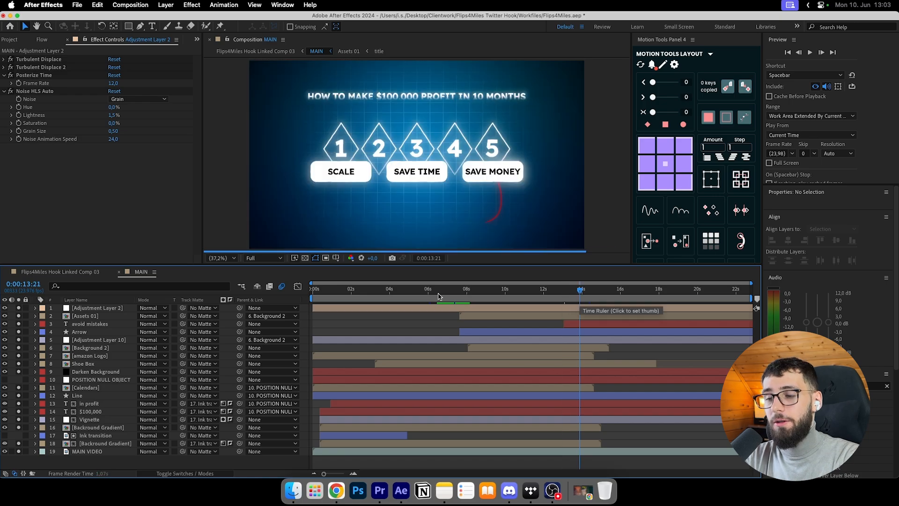
click(252, 258)
click(261, 275)
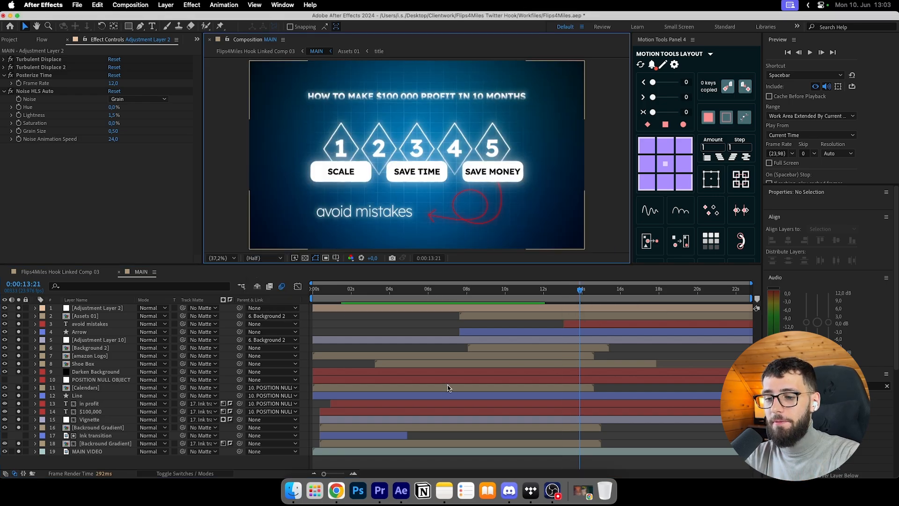
Look at the rendered comp clip on V3 in Premiere Pro and find the Add to Render Queue export option in After Effects.
click(380, 490)
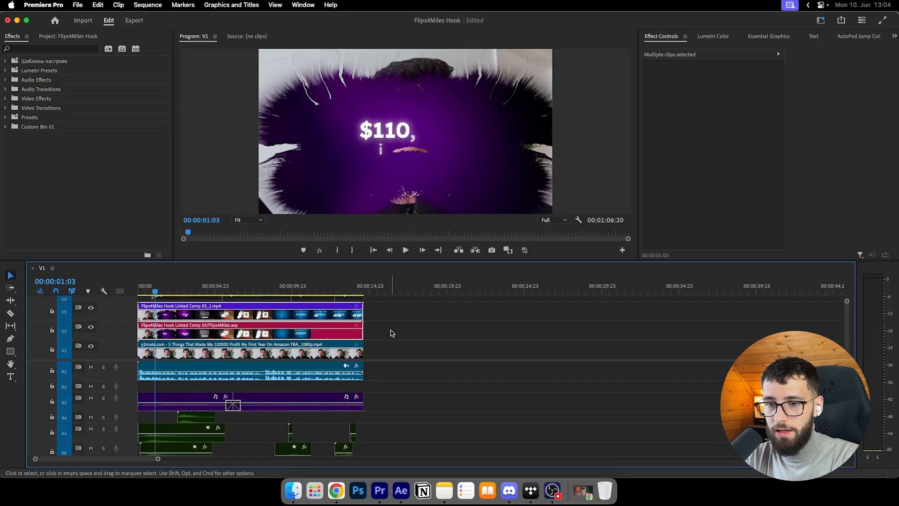
click(298, 320)
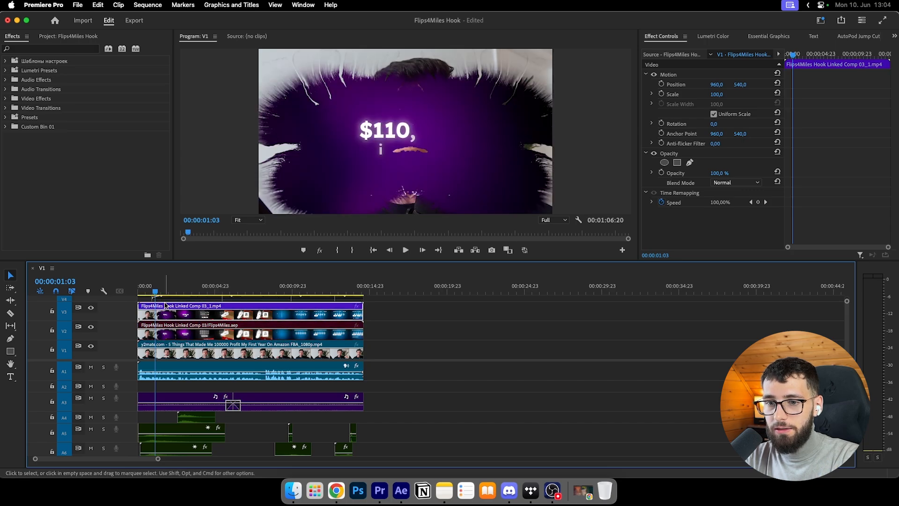
click(401, 490)
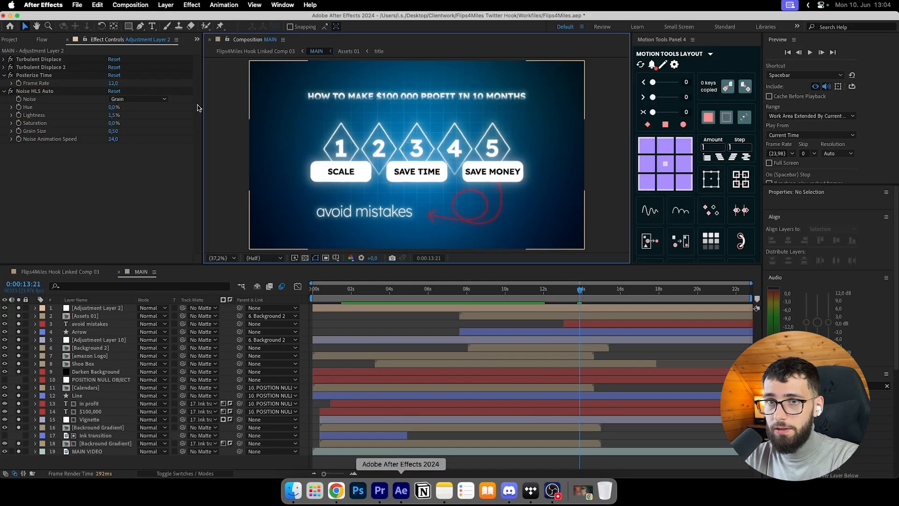
click(77, 4)
mouse_move(106, 163)
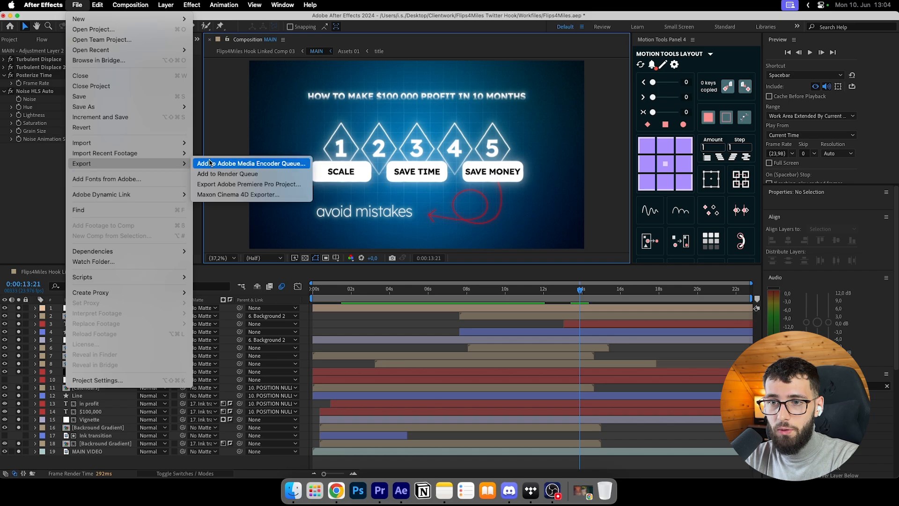
click(230, 174)
Switch to Premiere Pro and examine how the rendered clip, the linked composition and the overlays are stacked on the video tracks.
key(super+Tab)
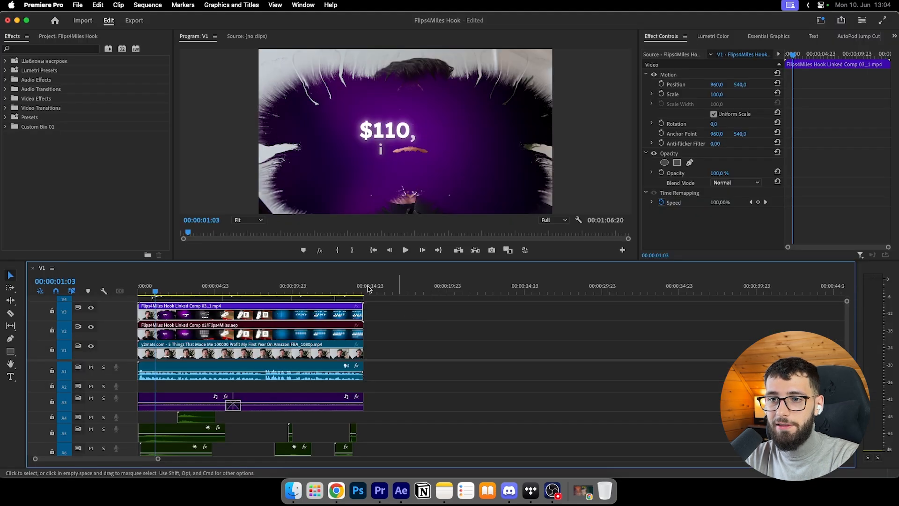
click(396, 318)
scroll(394, 318, up, 2)
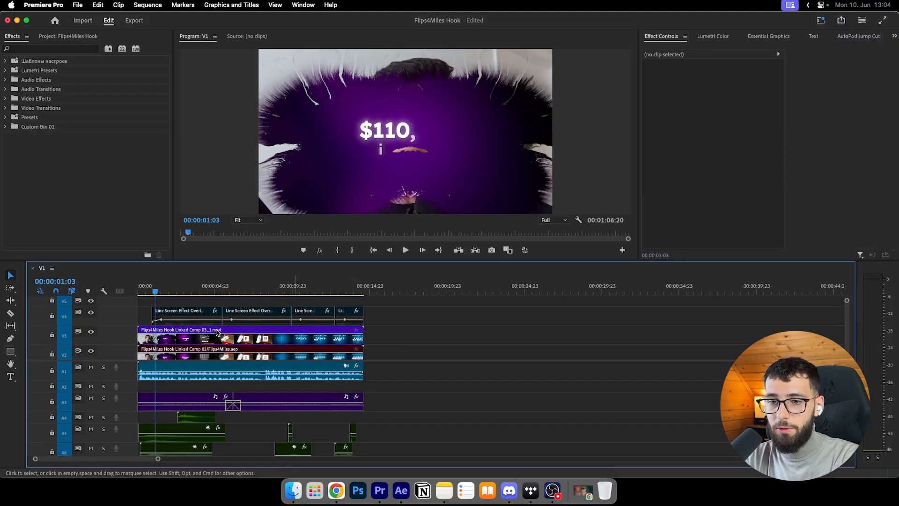
scroll(217, 333, down, 2)
scroll(262, 328, up, 3)
drag(392, 318, 214, 334)
key(shift+super+e)
click(223, 314)
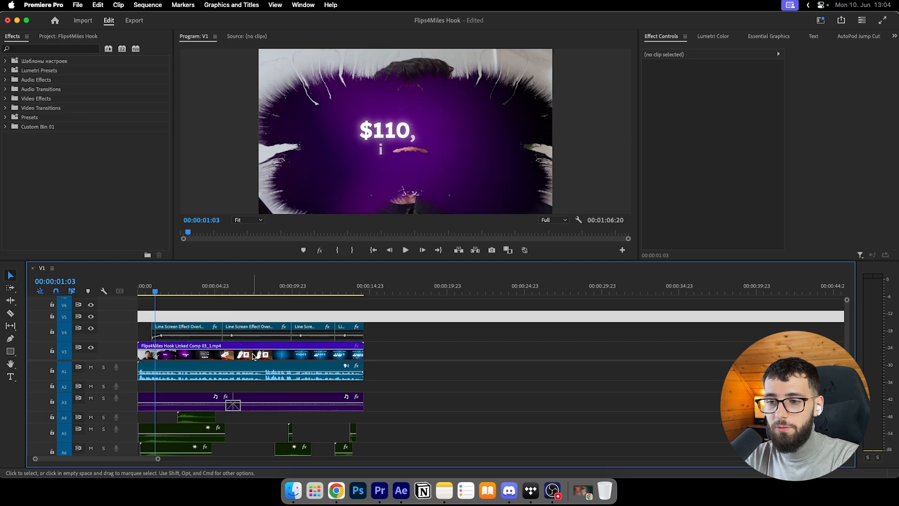
scroll(254, 357, down, 2)
click(225, 344)
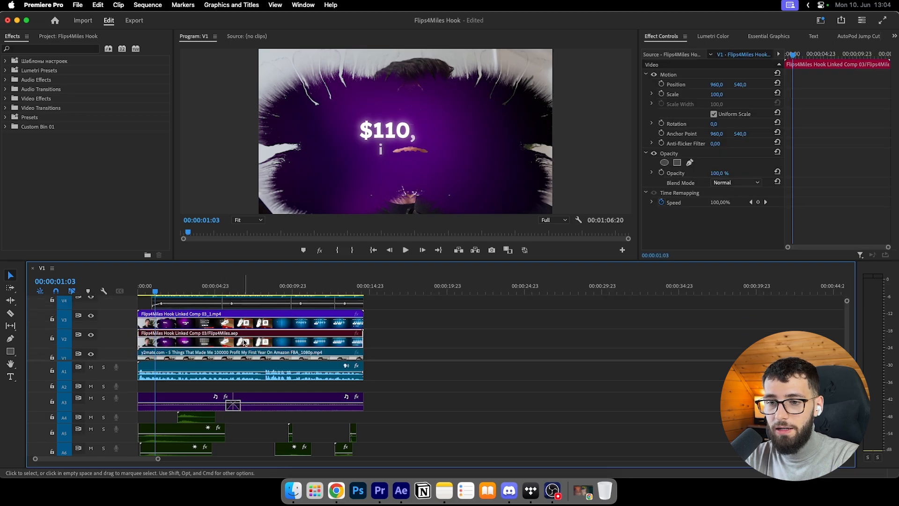
Enable both the linked After Effects composition clip on V2 and the rendered Flips4Miles Hook Linked Comp 03_1.mp4 on V3.
click(191, 321)
key(shift+super+e)
click(179, 340)
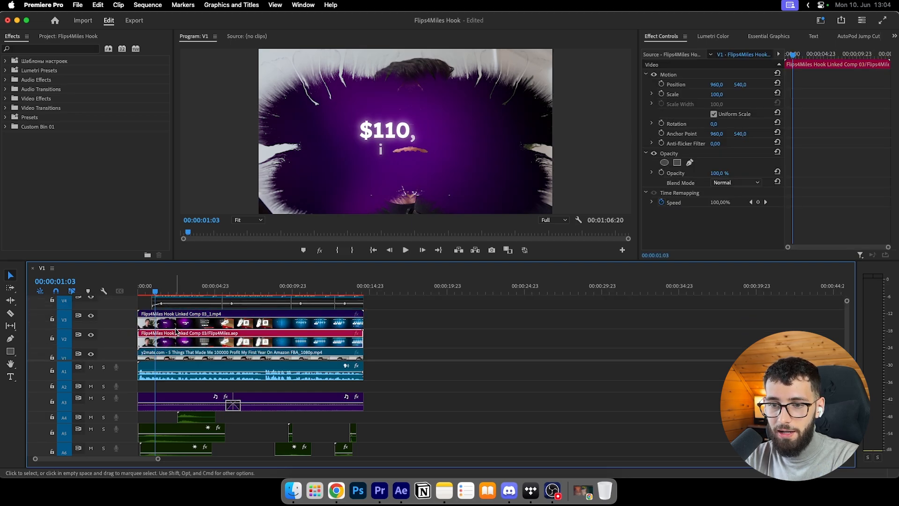
click(176, 328)
key(shift+super+e)
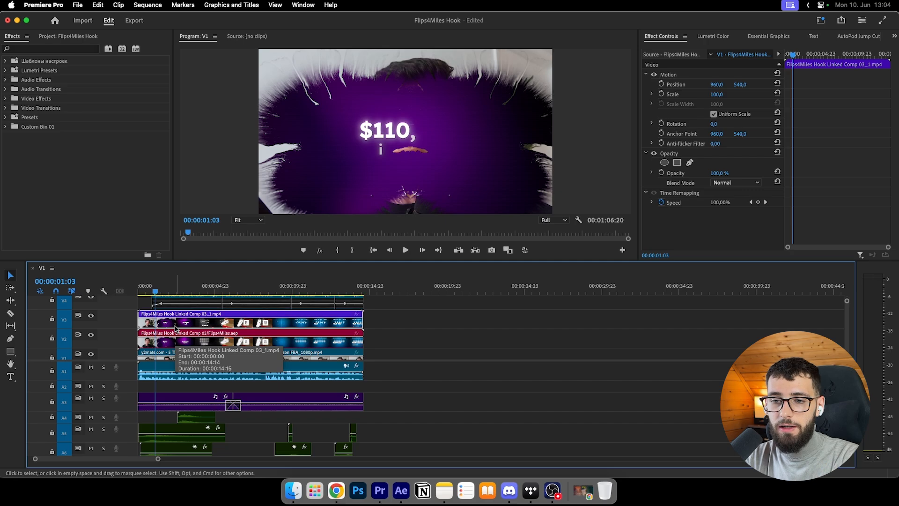
click(434, 326)
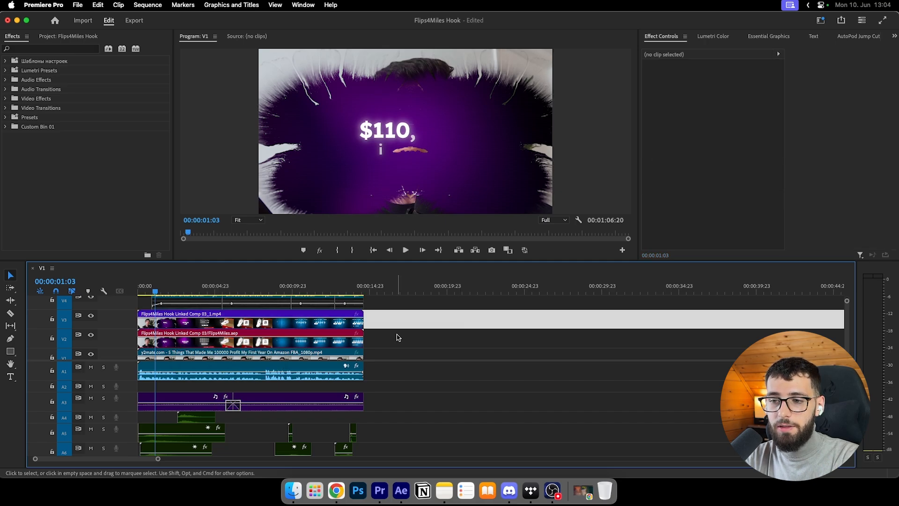
Enlarge the timeline area to look over the audio tracks, and magnify the sequence's clips.
drag(326, 261, 326, 224)
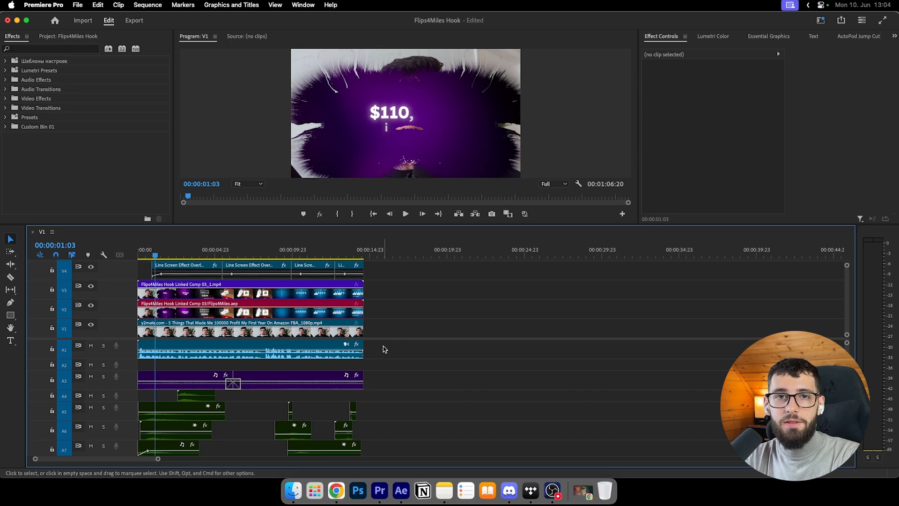
scroll(384, 349, down, 3)
drag(395, 355, 180, 480)
click(379, 412)
scroll(376, 422, up, 5)
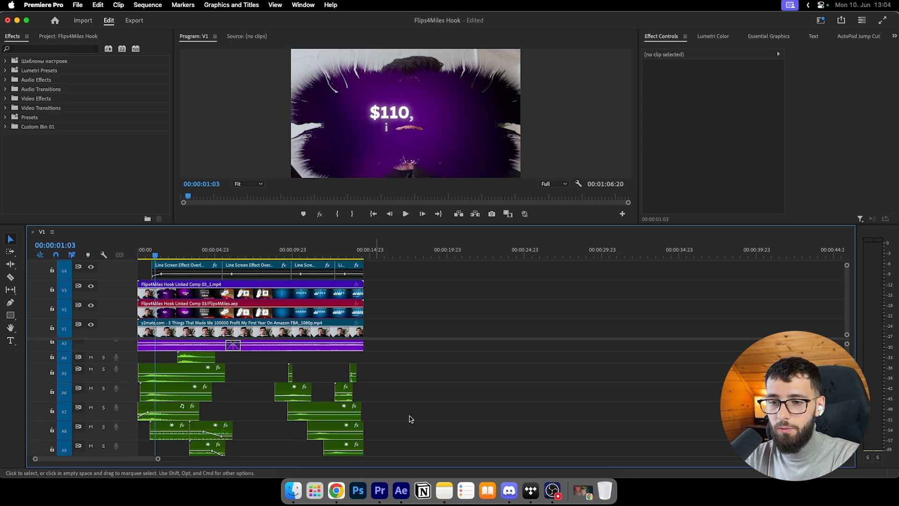
scroll(410, 418, up, 2)
drag(158, 459, 107, 458)
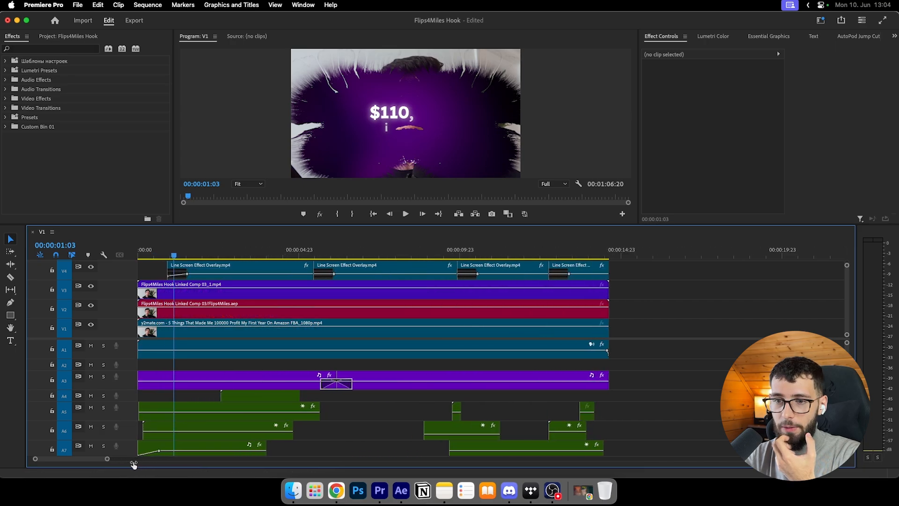
Select the first Line Screen Effect Overlay clip on V4 and view the frame at 00:00:01:03 full screen.
click(210, 275)
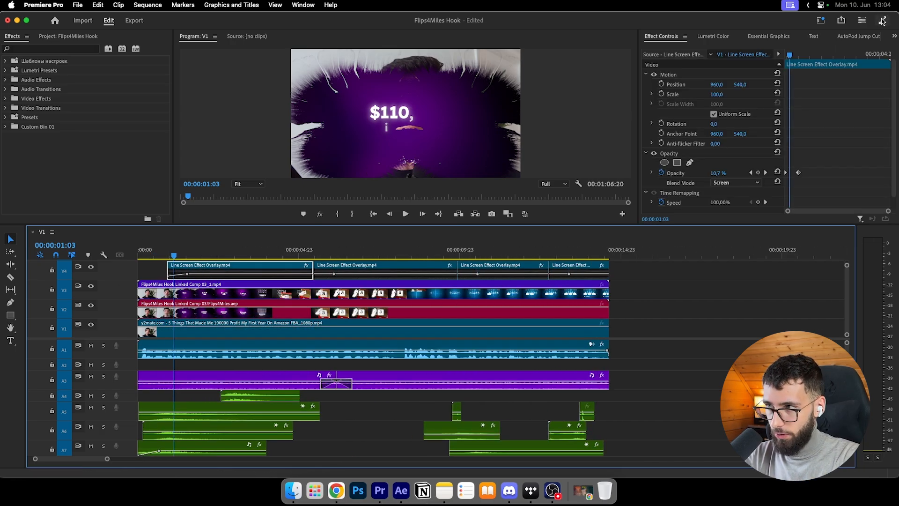
key(ctrl+grave)
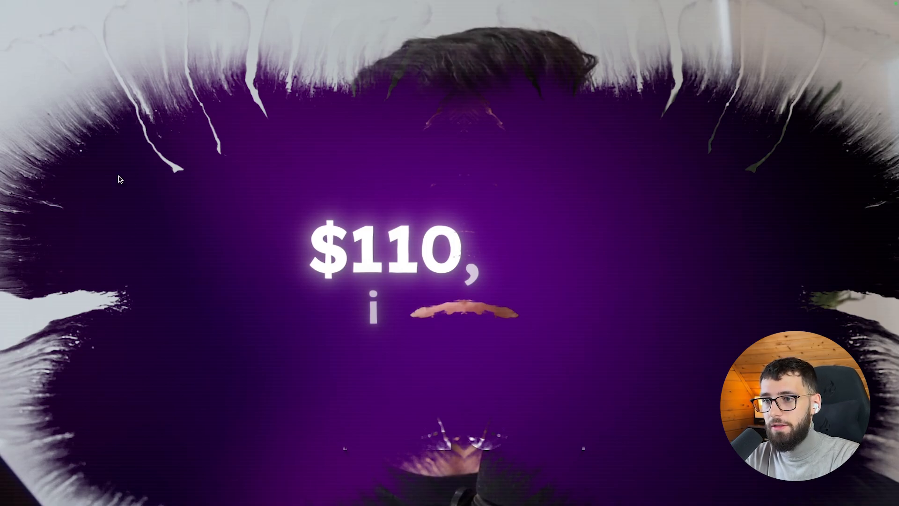
key(ctrl+grave)
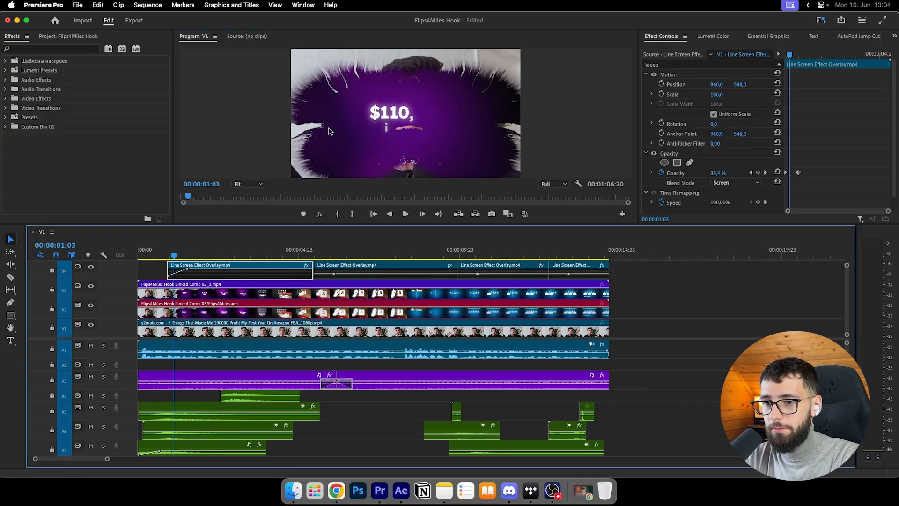
Examine the line overlay full screen on the frame at 00:00:03:02 with the overlay's opacity at 100%.
key(ctrl+grave)
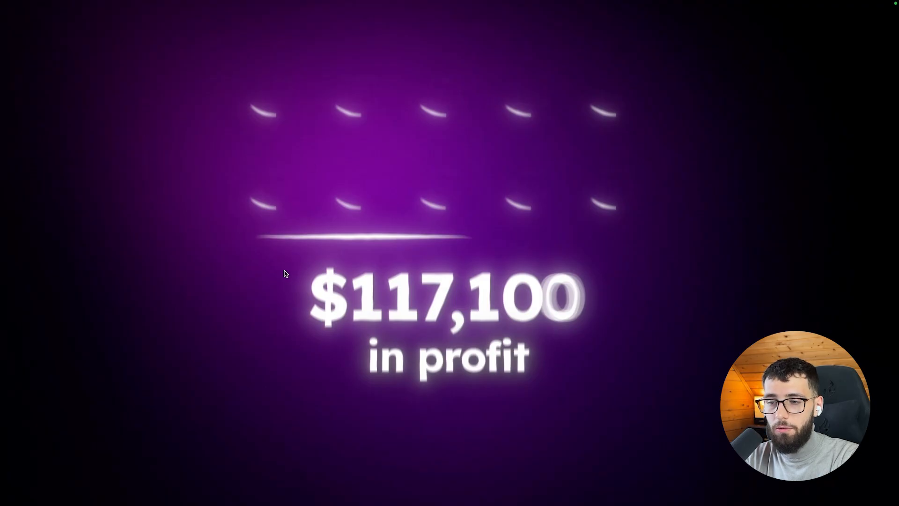
key(ctrl+grave)
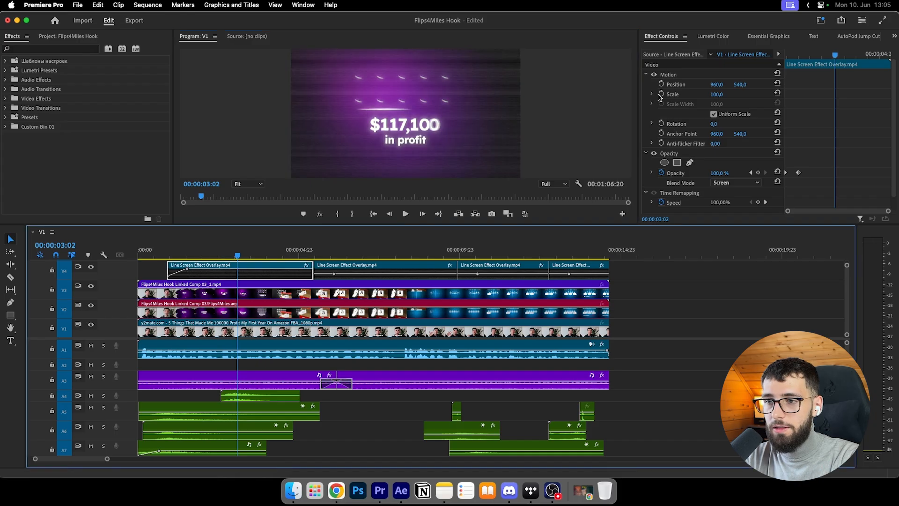
key(ctrl+grave)
key(ctrl+grave)
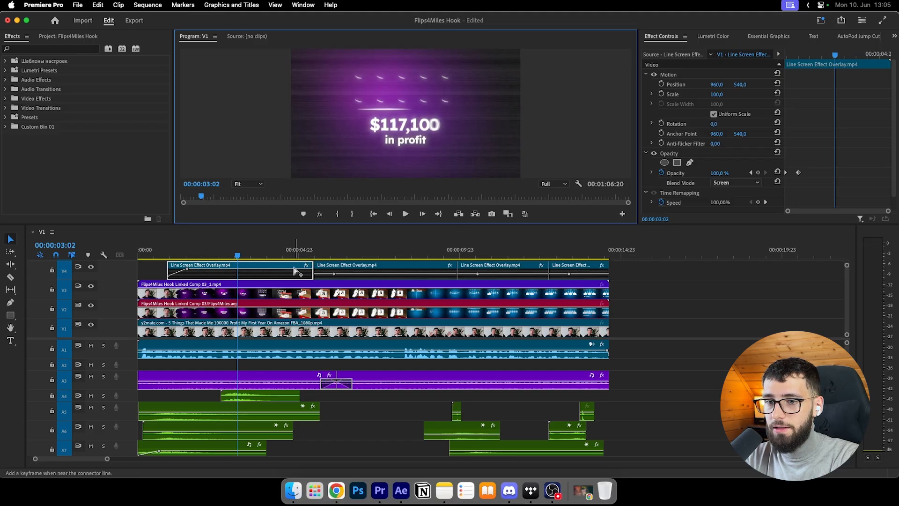
click(887, 22)
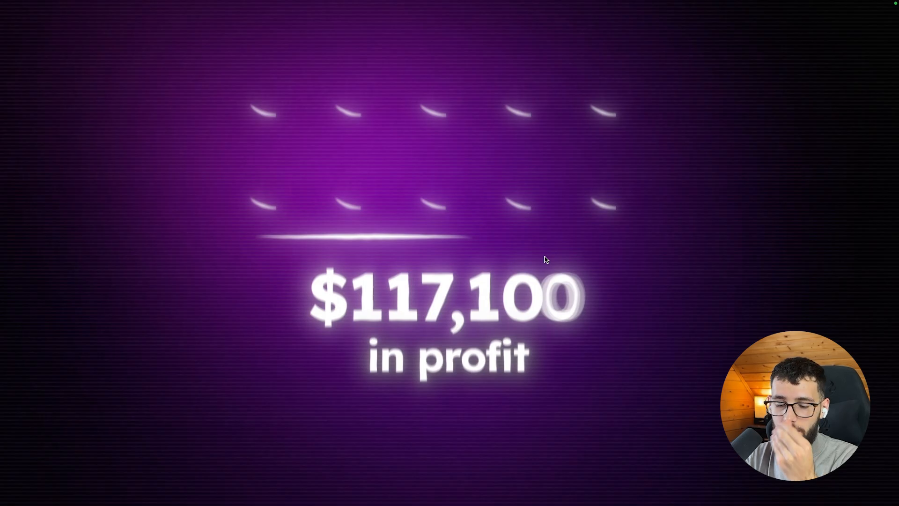
key(Escape)
Play the ink transition and profit counter full screen from around 00:00:01:01, with the audio tracks muted, to check the line overlay.
click(172, 257)
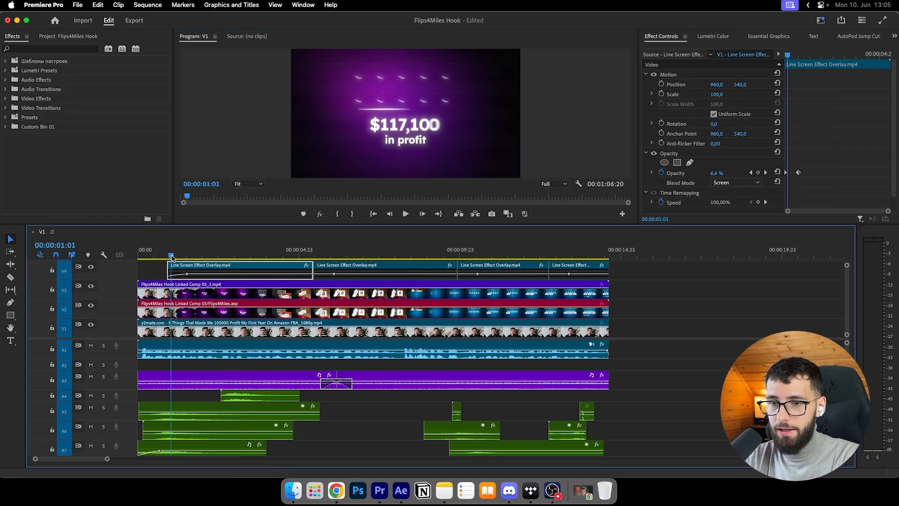
drag(172, 256, 192, 256)
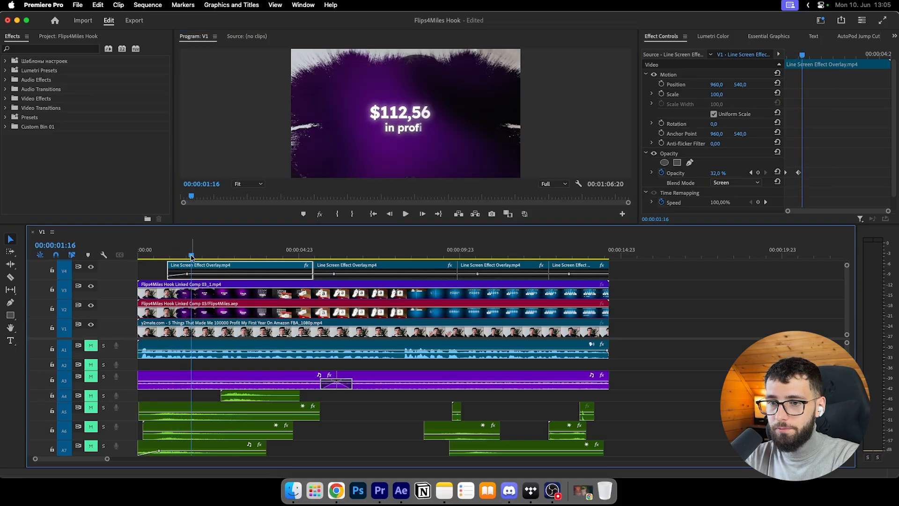
key(space)
click(883, 20)
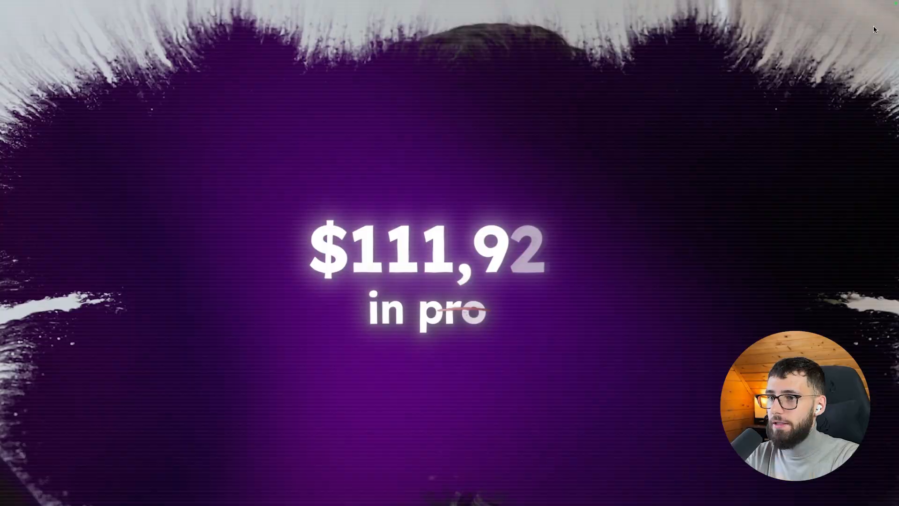
key(Escape)
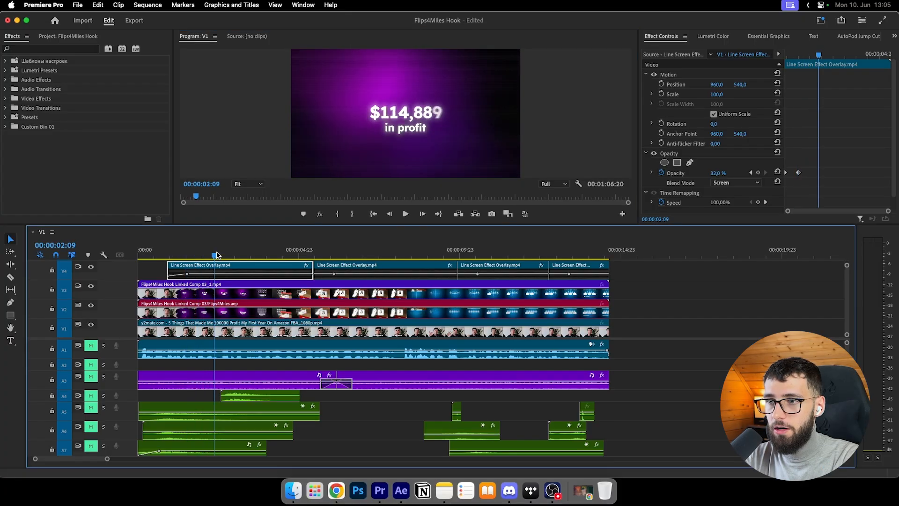
Play the profit counter full screen from 00:00:01:12 to check the line overlay, and return to the editing workspace.
click(188, 255)
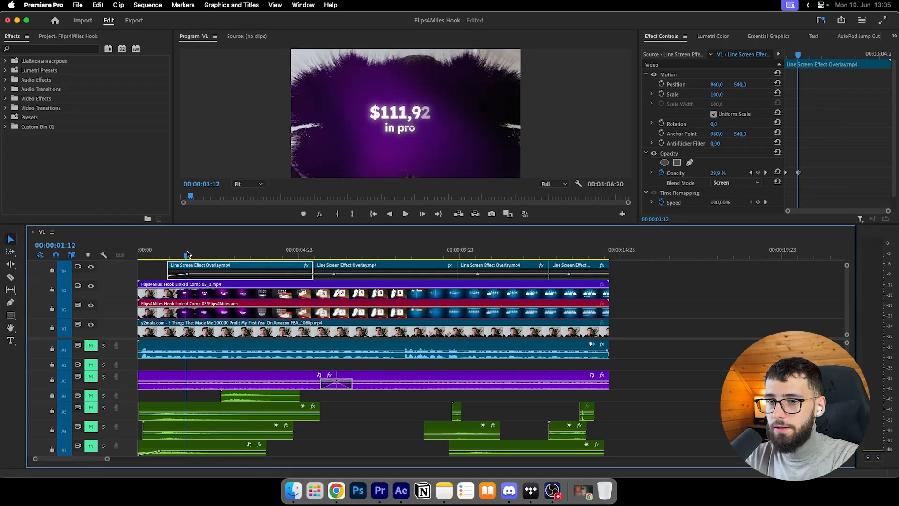
click(882, 20)
key(space)
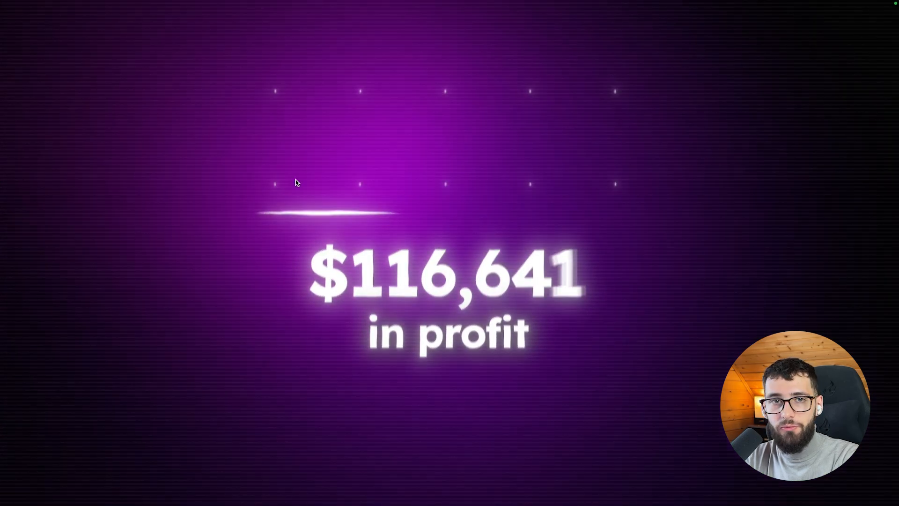
key(Escape)
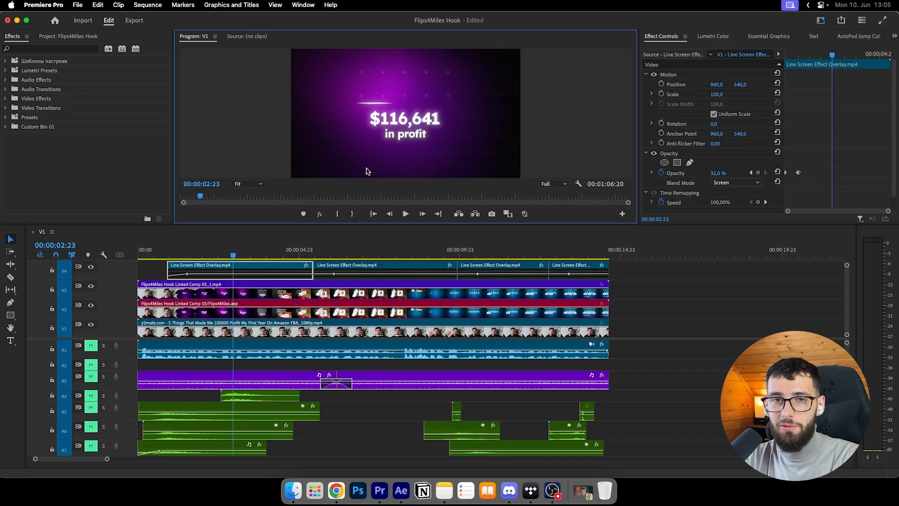
Move the playhead to 00:00:02:21, unmute all audio tracks and clear the clip selection.
click(229, 255)
mouse_move(229, 254)
mouse_down()
mouse_move(210, 256)
mouse_move(232, 256)
mouse_up()
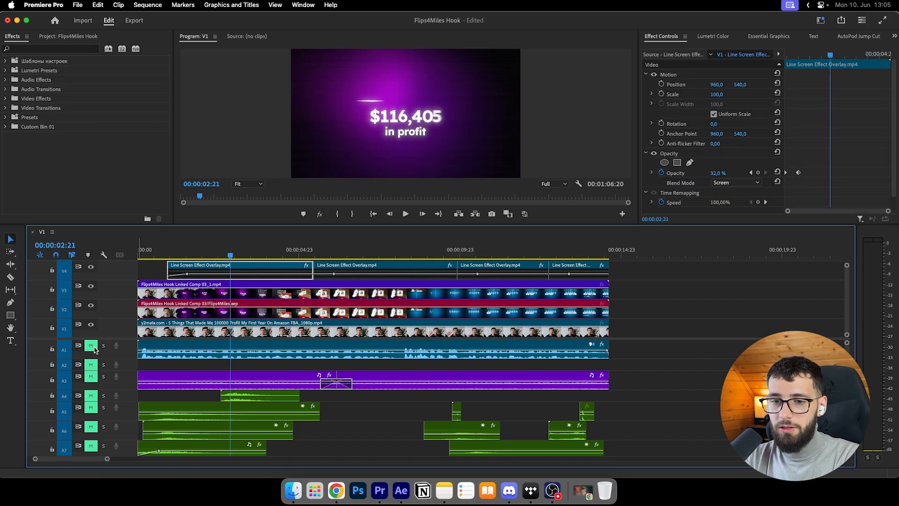
shift+click(92, 348)
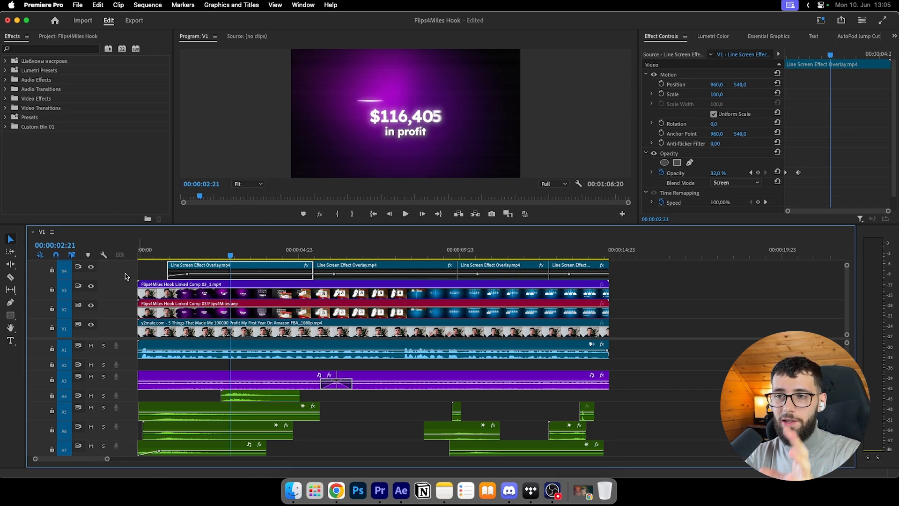
click(685, 307)
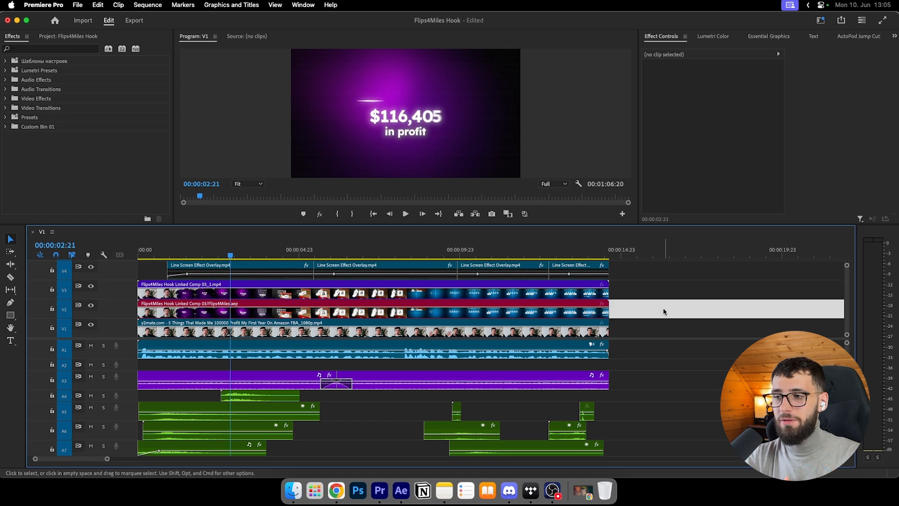
click(341, 264)
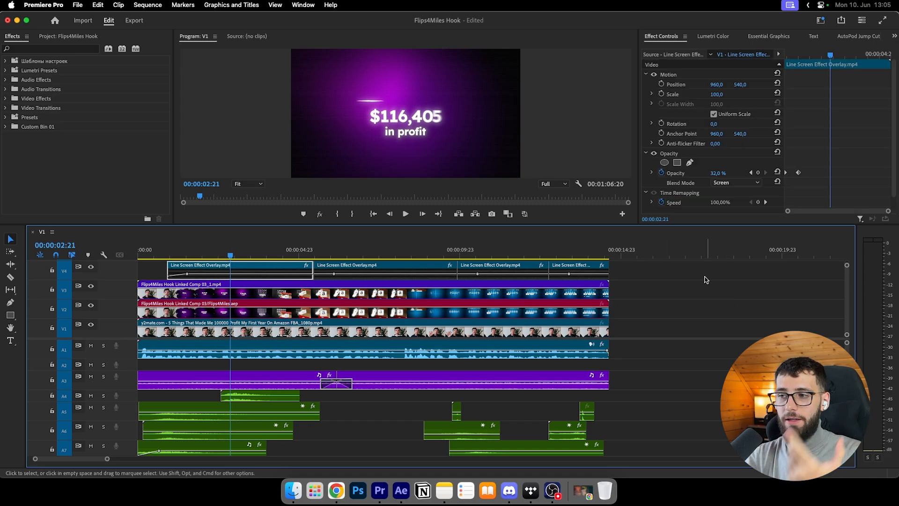
click(702, 277)
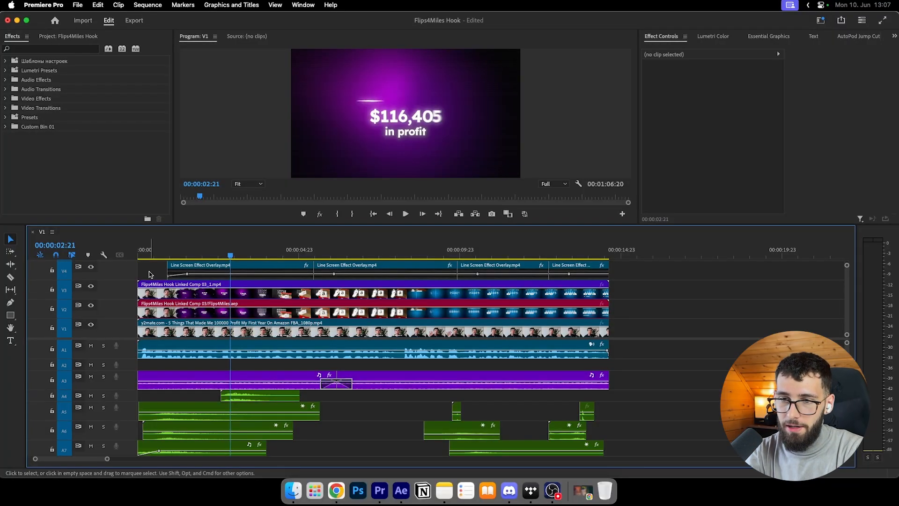
Inspect the first Line Screen Effect Overlay clip's Screen blend mode and opacity keyframes, moving the playhead to 00:00:01:15.
drag(627, 272, 130, 267)
click(157, 272)
click(165, 278)
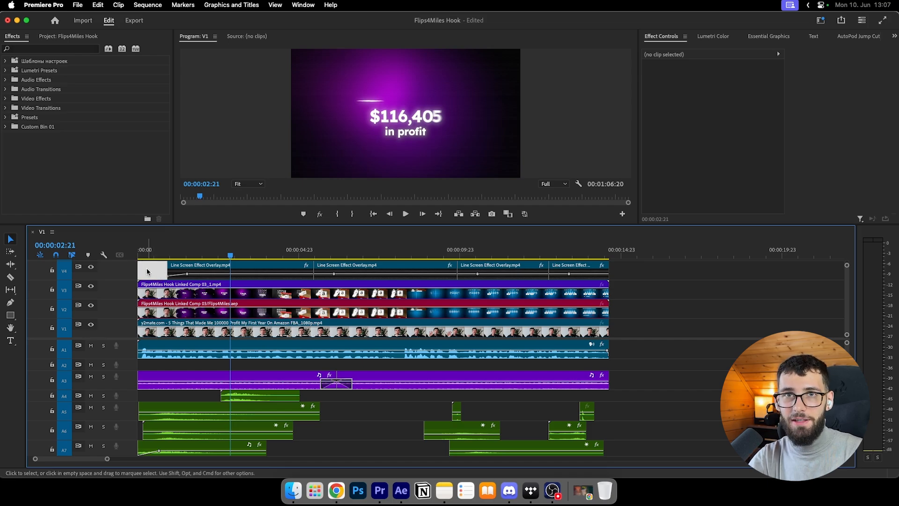
click(192, 269)
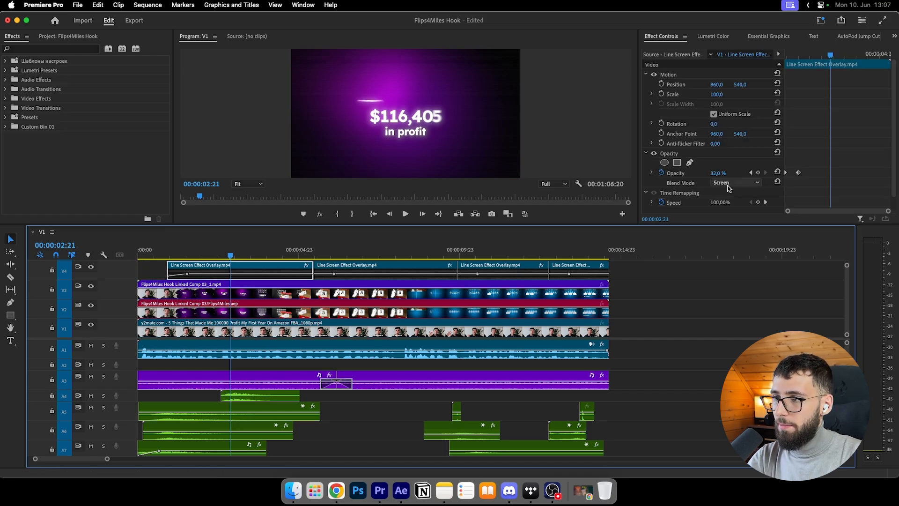
drag(787, 57, 802, 57)
click(707, 347)
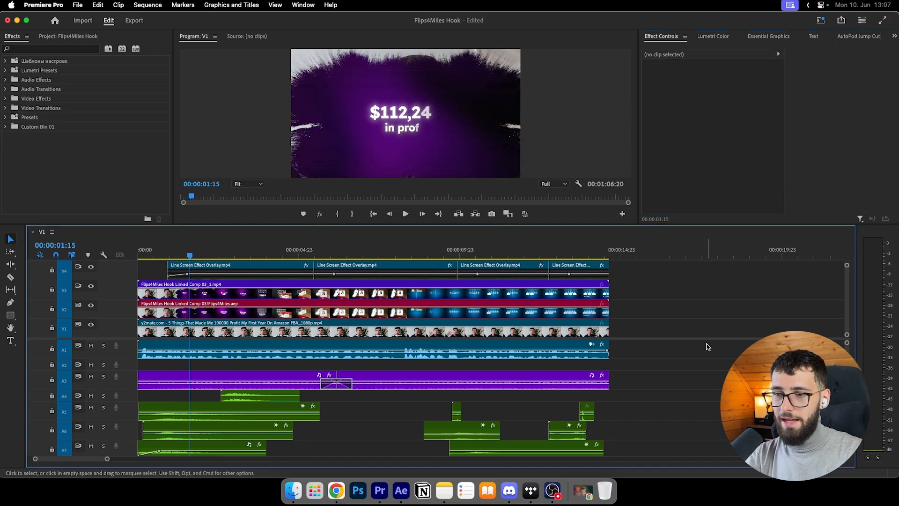
Switch to Chrome and browse Artlist's royalty-free music filtered by the Mysterious mood and the Ambient genre.
click(293, 489)
scroll(572, 212, up, 2)
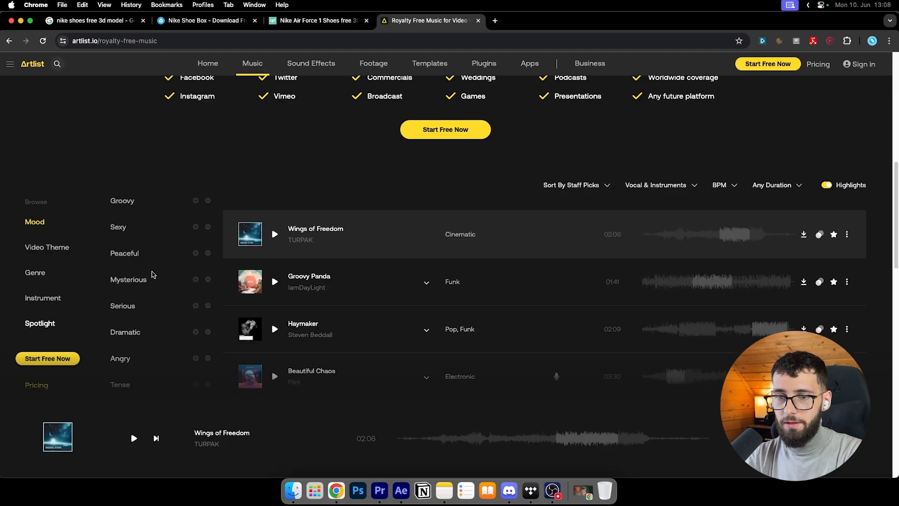
click(151, 281)
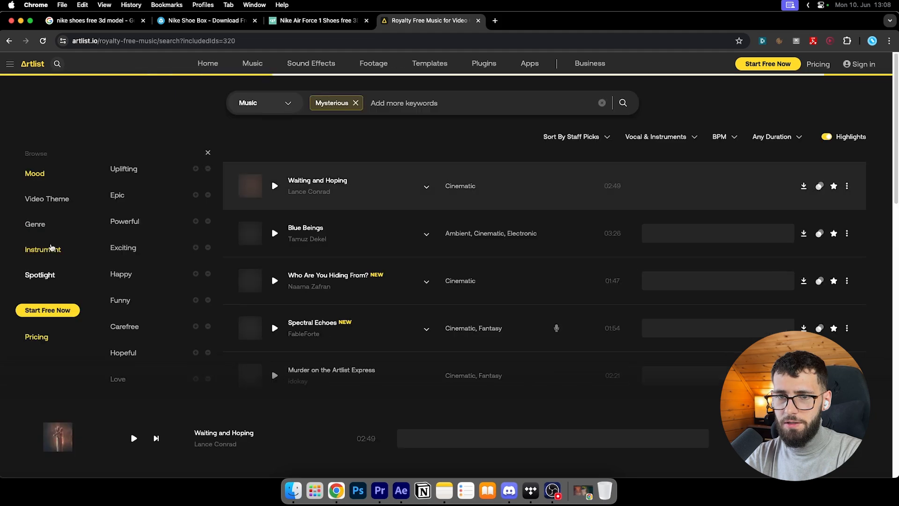
mouse_move(39, 225)
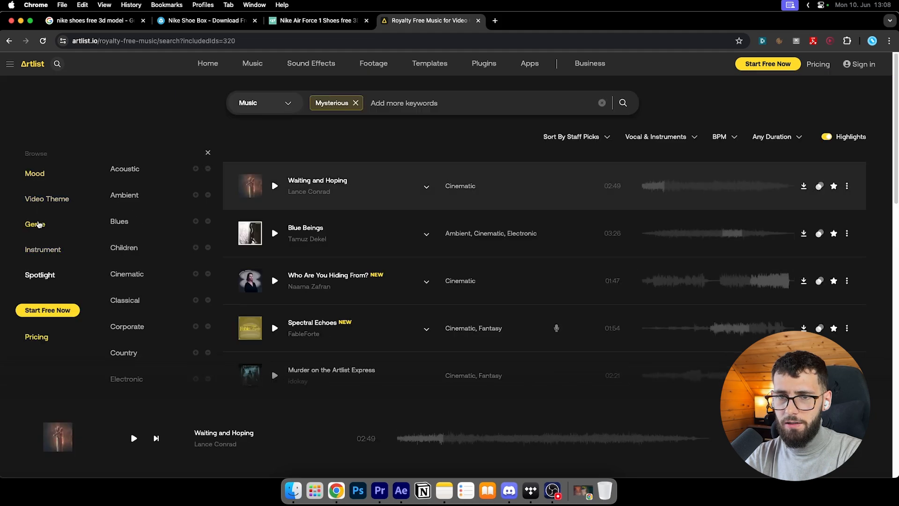
click(124, 194)
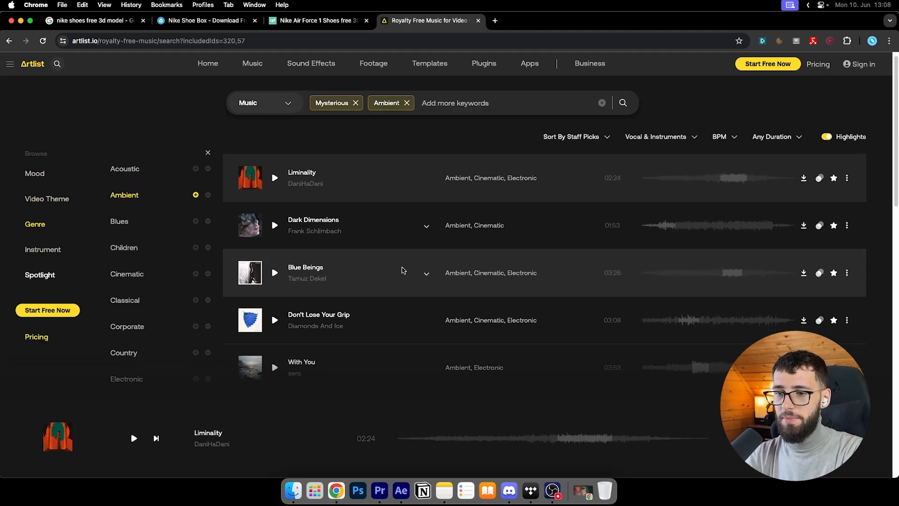
scroll(402, 271, down, 3)
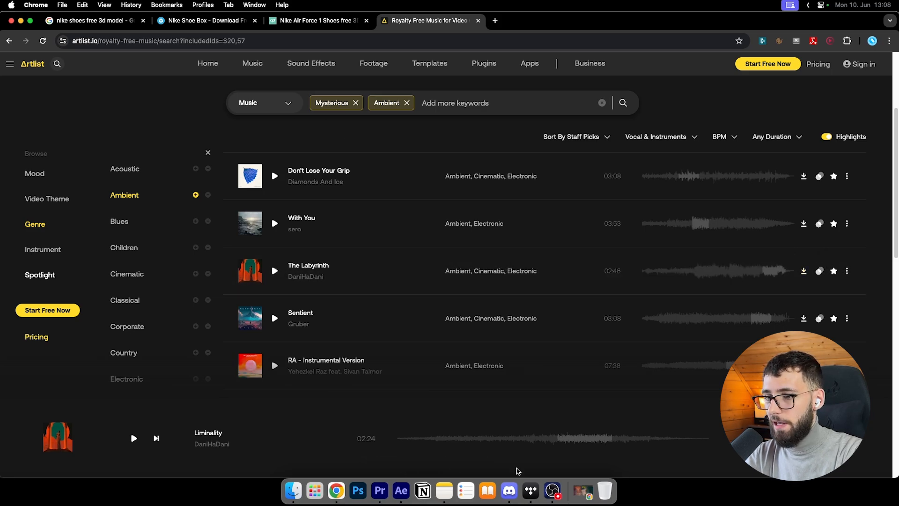
Switch to Premiere Pro, solo music track A3 and play The Labyrinth from the start of the sequence.
click(379, 490)
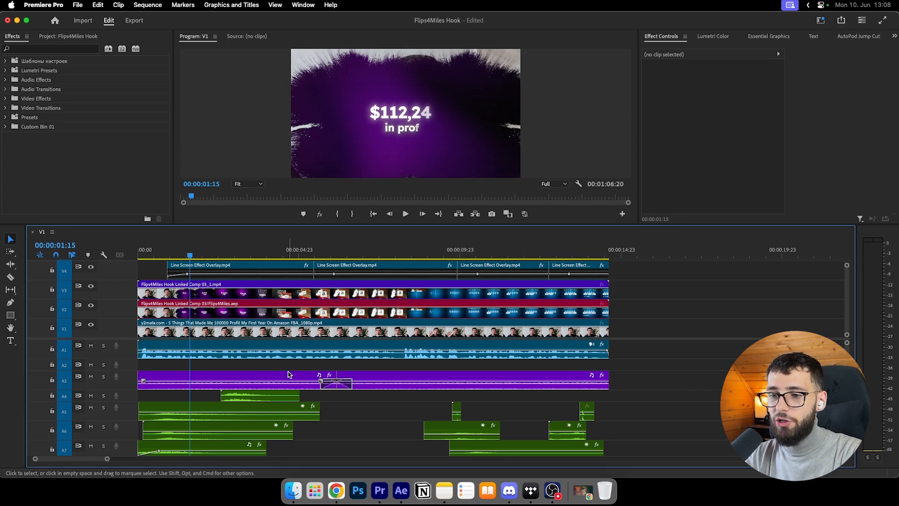
click(270, 377)
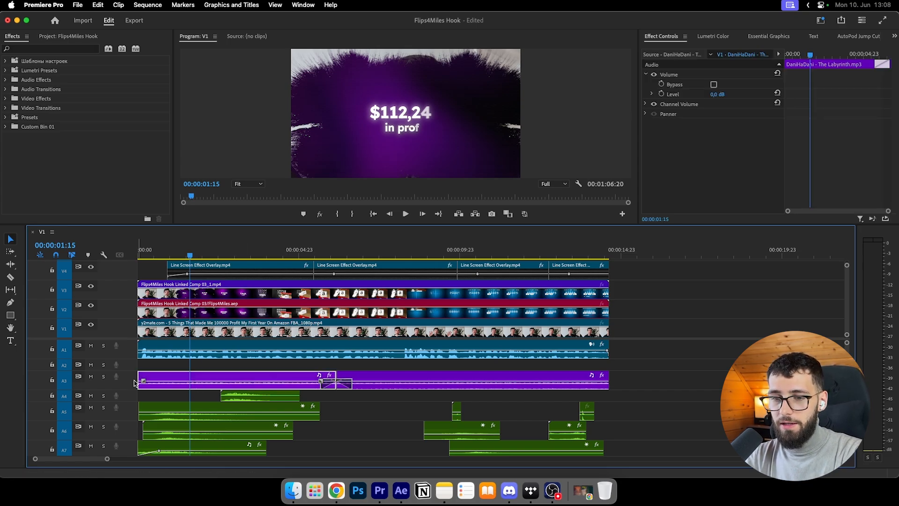
click(141, 253)
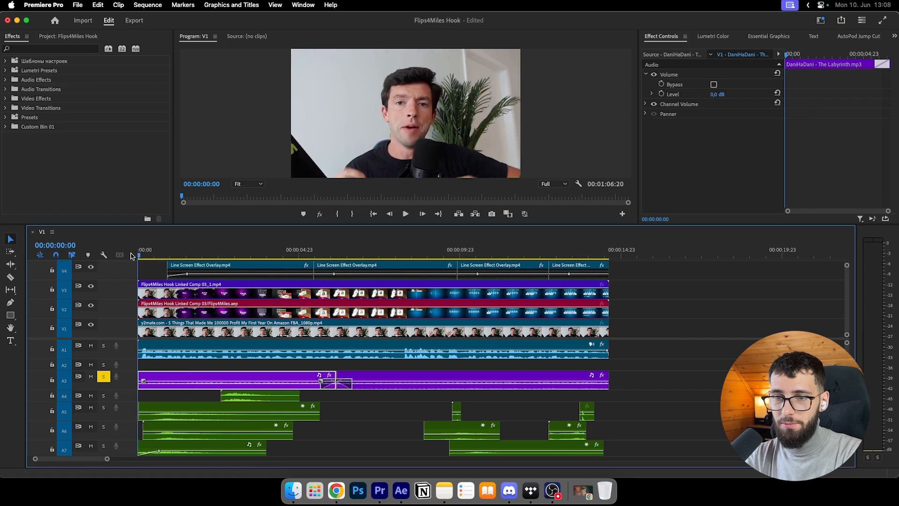
key(space)
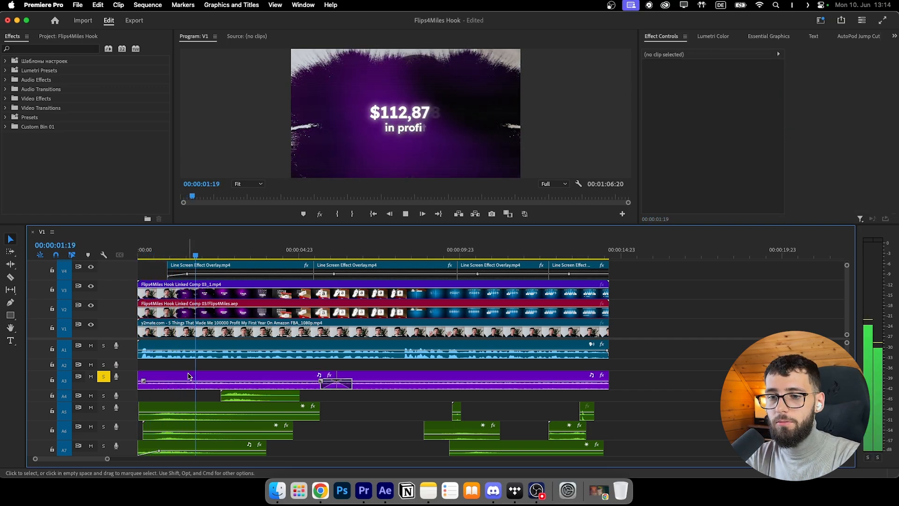
Enlarge track A3, raise both music clips' volume, the second to 3.6 dB, and end the solo with the playhead at 00:00:00:11.
double_click(131, 381)
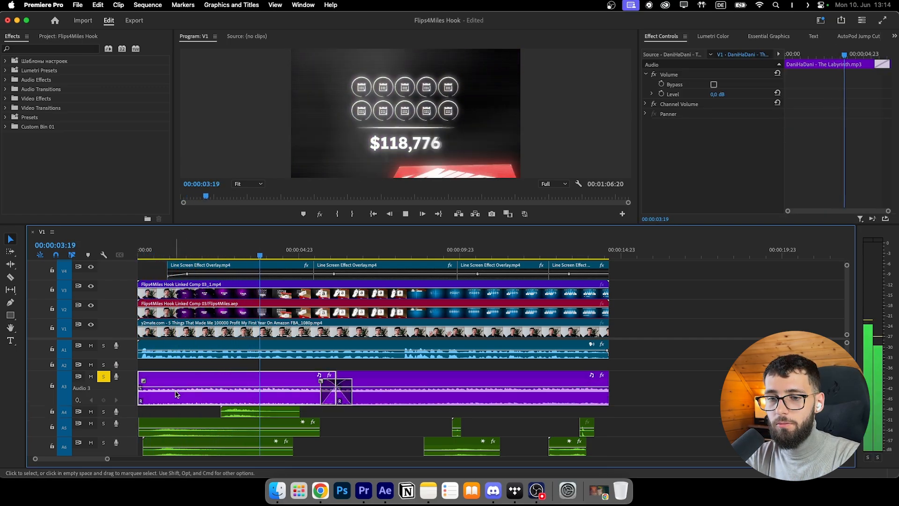
drag(177, 386, 178, 385)
drag(357, 388, 358, 386)
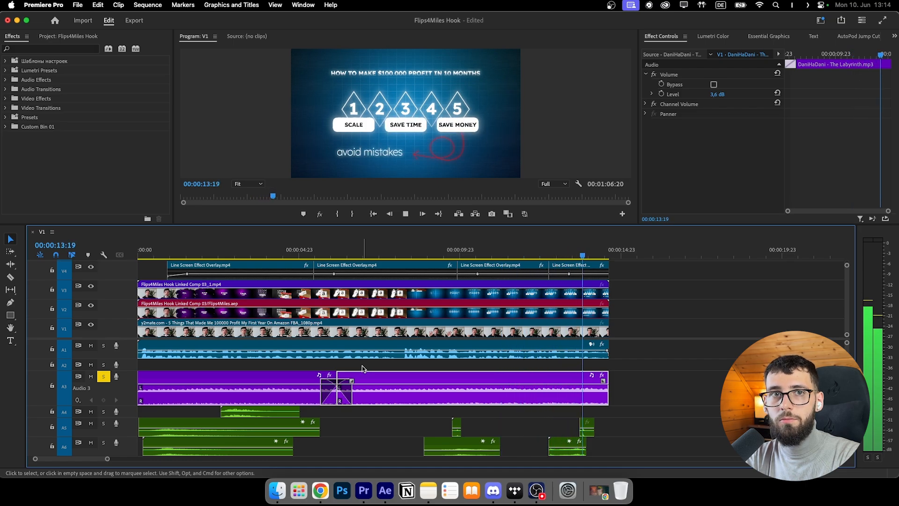
key(space)
click(104, 377)
drag(198, 254, 152, 255)
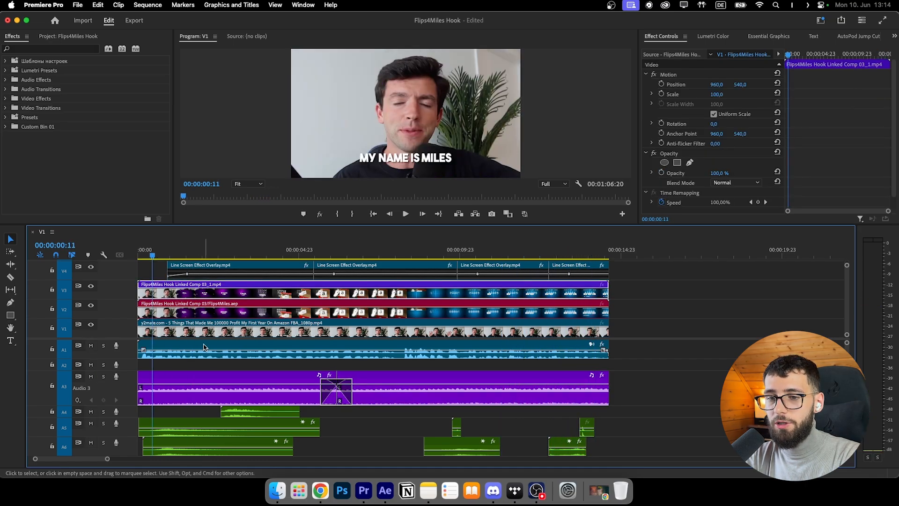
Collapse music track A3 and examine the stacked sound effect tracks down to A14 in an enlarged timeline.
click(199, 364)
scroll(197, 363, down, 3)
scroll(196, 363, up, 3)
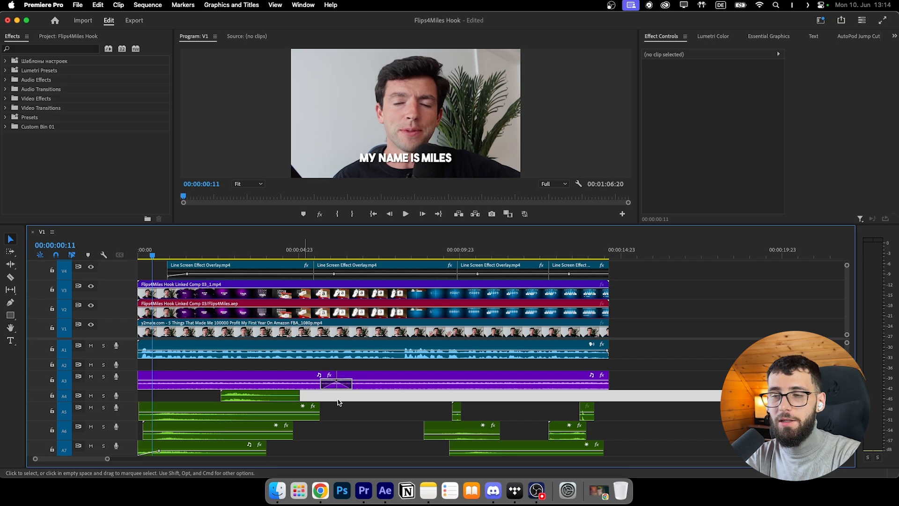
scroll(339, 401, down, 3)
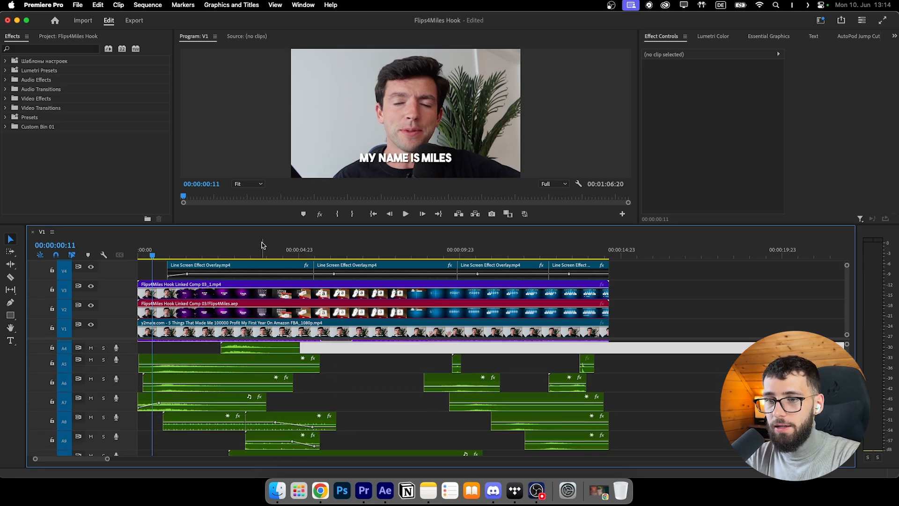
key(grave)
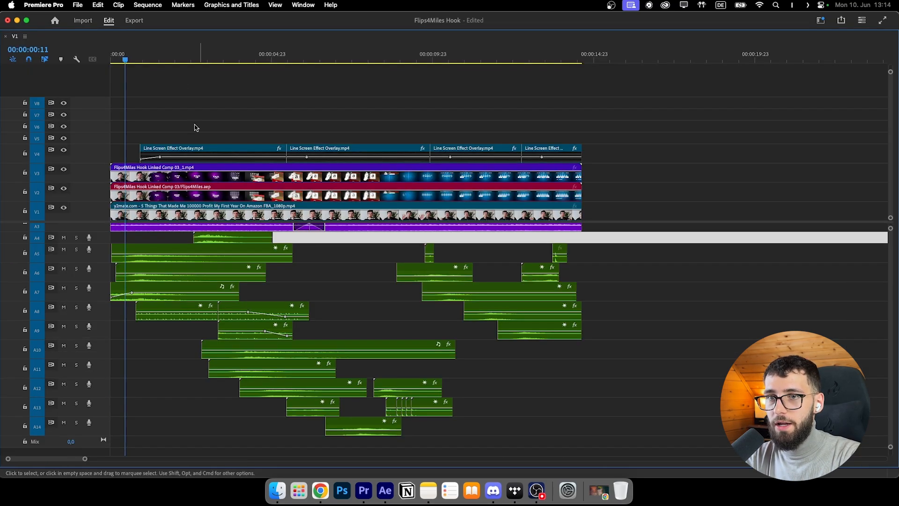
key(grave)
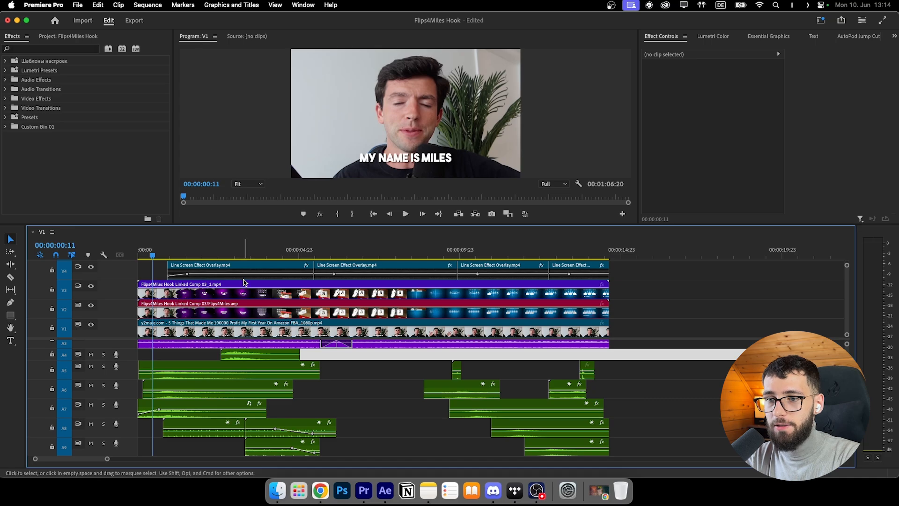
Solo sound effect tracks A5, A6 and A7 together and play them from 00:00:00:12 through the ink transition.
click(239, 255)
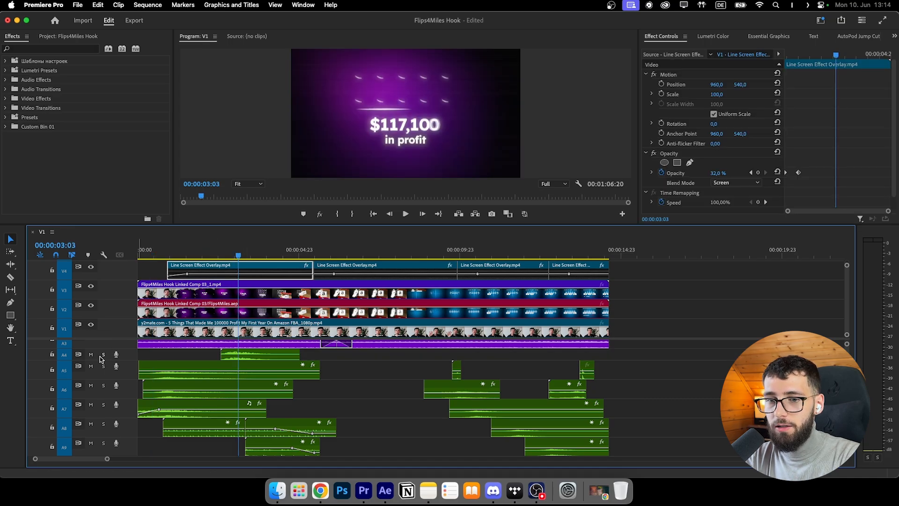
drag(248, 255, 430, 257)
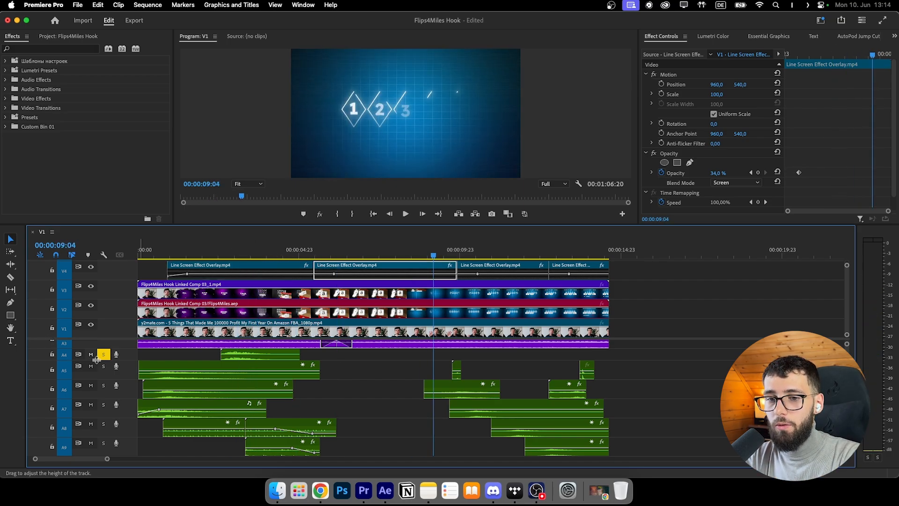
mouse_move(140, 254)
mouse_down()
mouse_move(188, 254)
mouse_move(153, 254)
mouse_up()
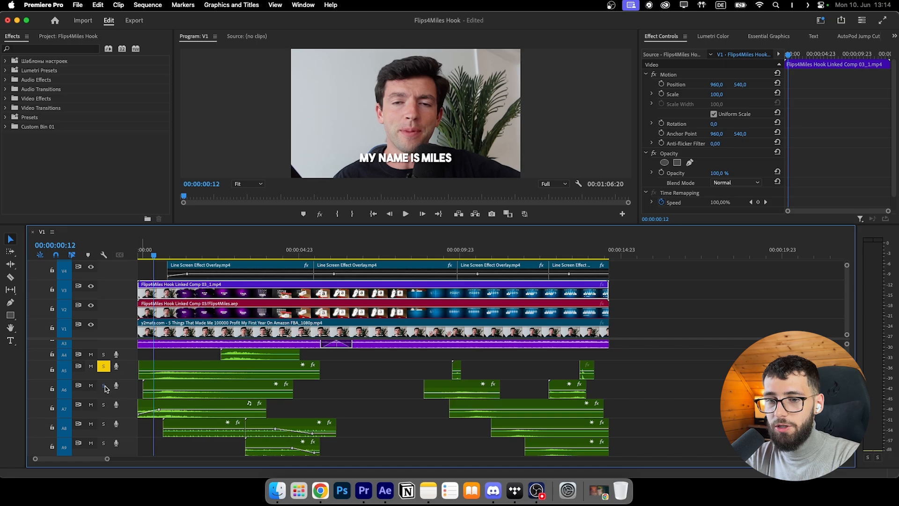
drag(104, 386, 104, 404)
key(space)
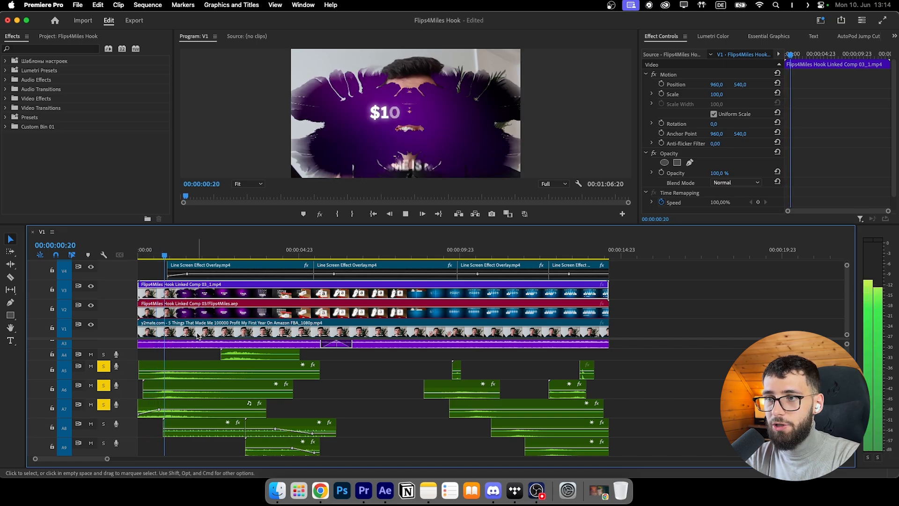
key(space)
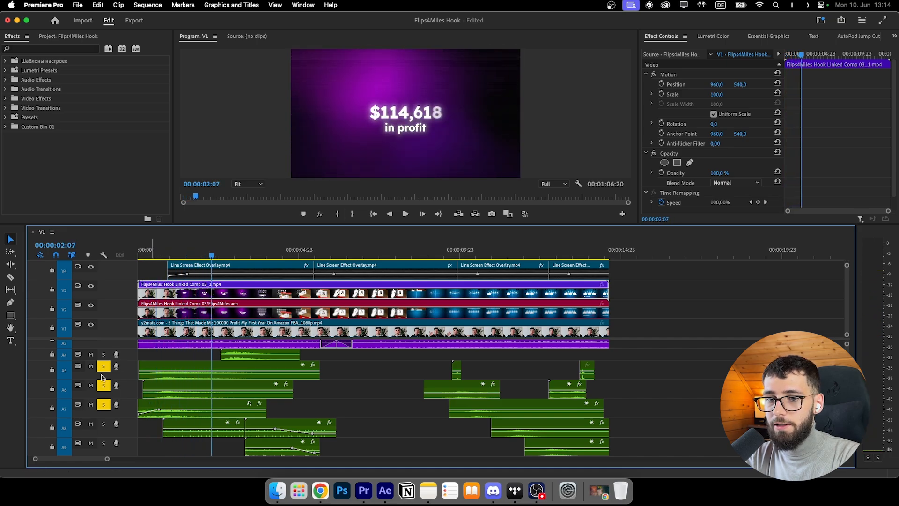
Keep only track A7 soloed and play its sound effect from near the sequence's start.
click(103, 405)
click(152, 252)
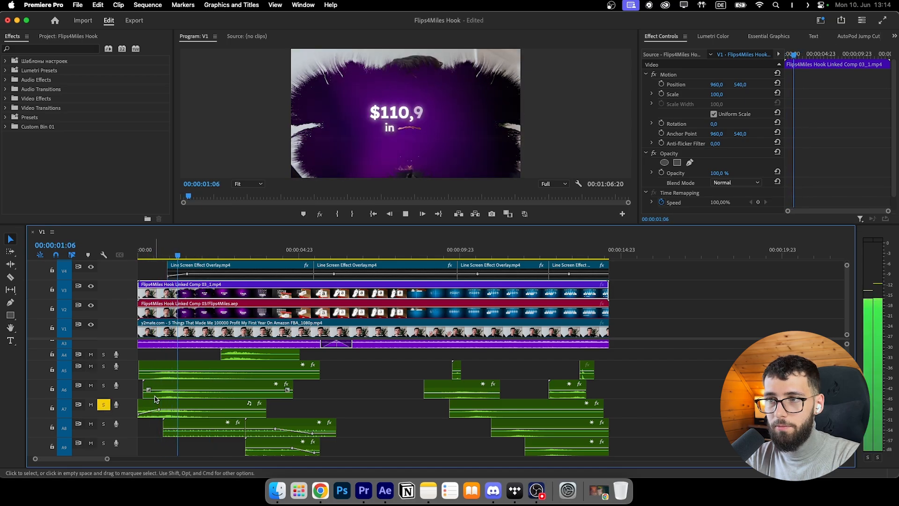
key(space)
Solo track A8 instead of A7 and play its sound effects under the profit counter.
click(104, 405)
scroll(347, 402, down, 1)
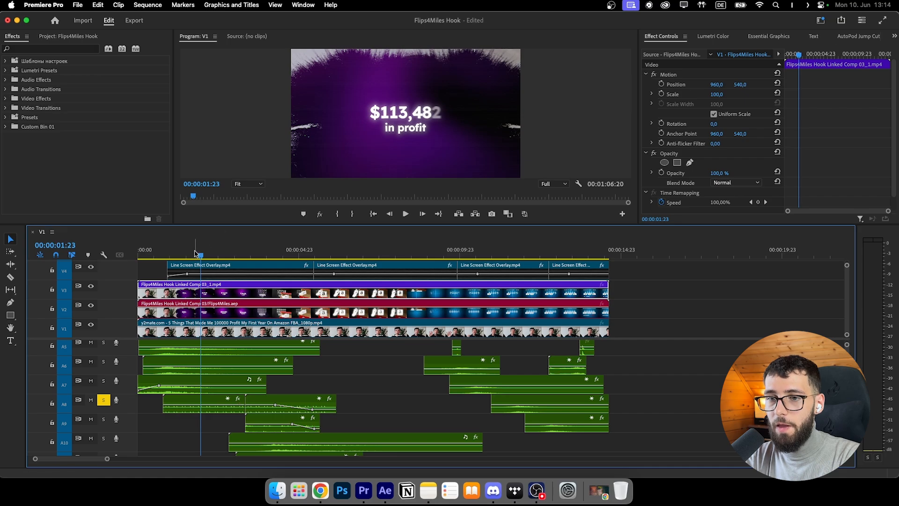
drag(195, 253, 179, 255)
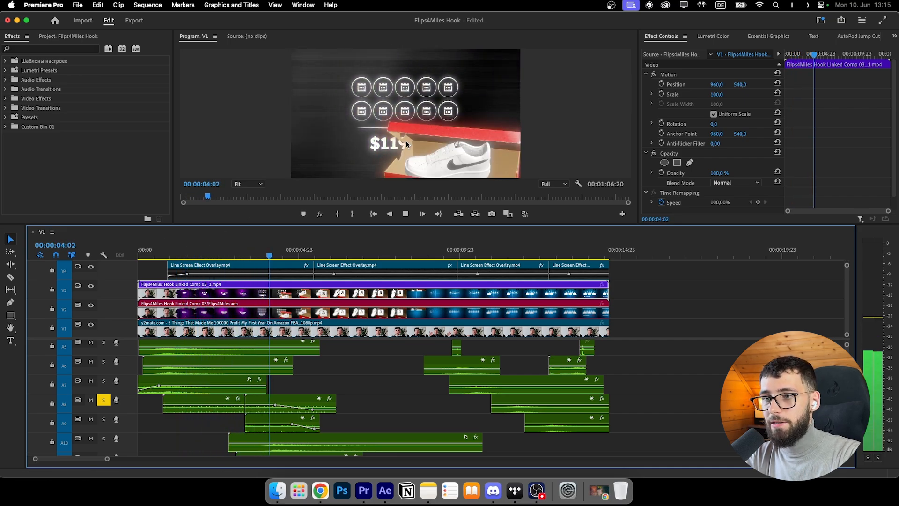
Solo track A9 instead of A8, play its sound effect from 00:00:03:09 and move the playhead back to 00:00:03:20.
key(space)
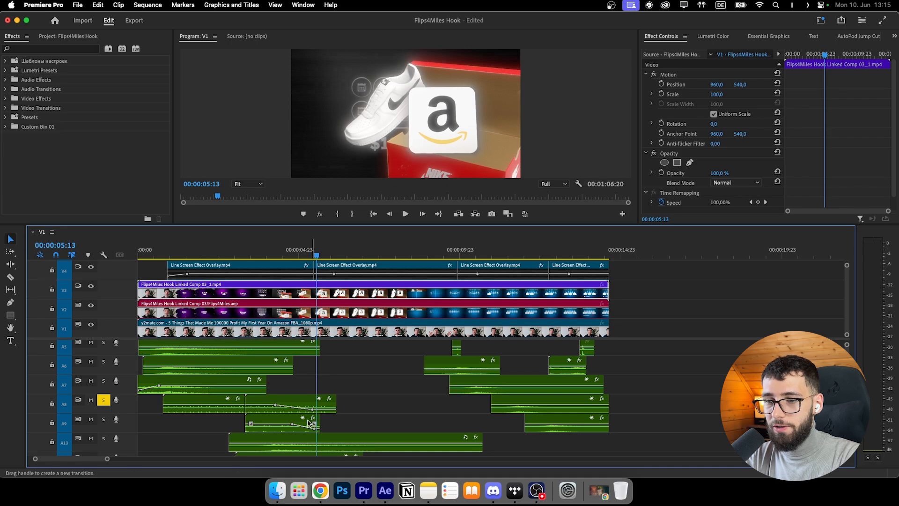
click(246, 255)
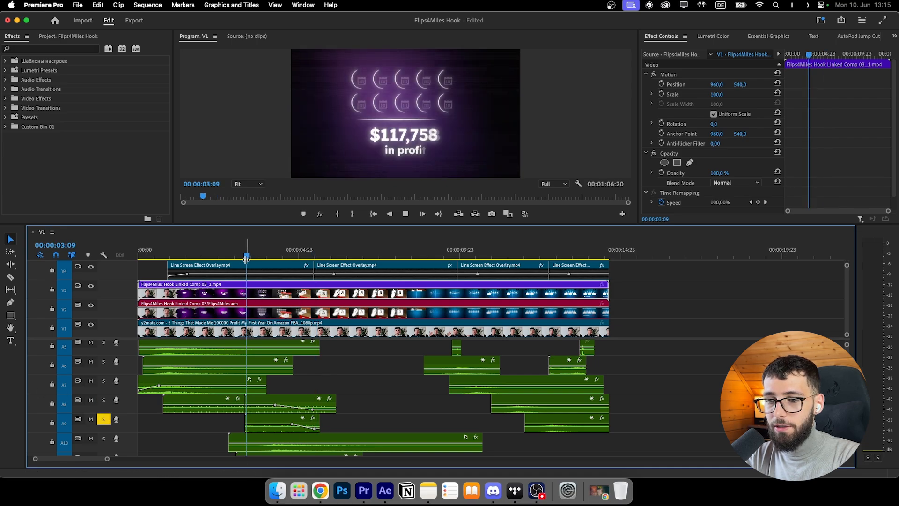
key(space)
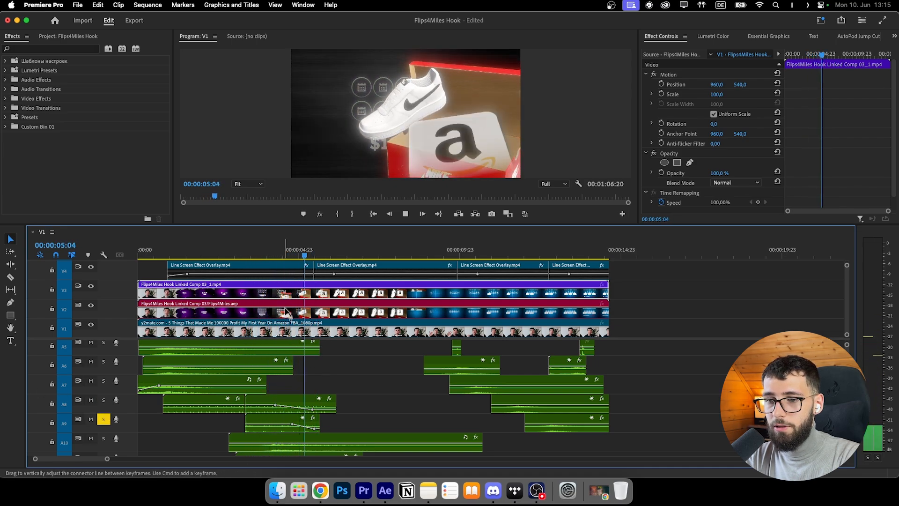
click(253, 252)
drag(252, 253, 261, 253)
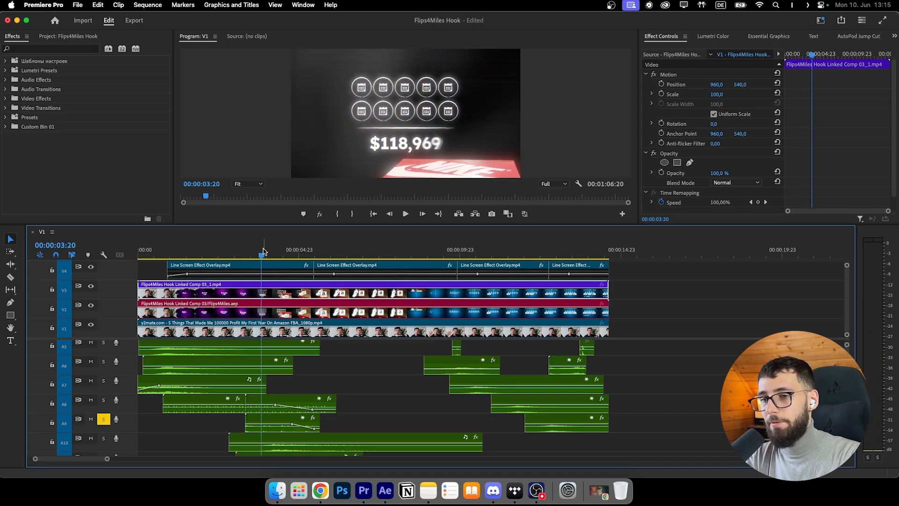
Solo track A10 instead of A9 and play its Impact Glinstering.wav clip as the shoe box opens.
scroll(281, 406, down, 2)
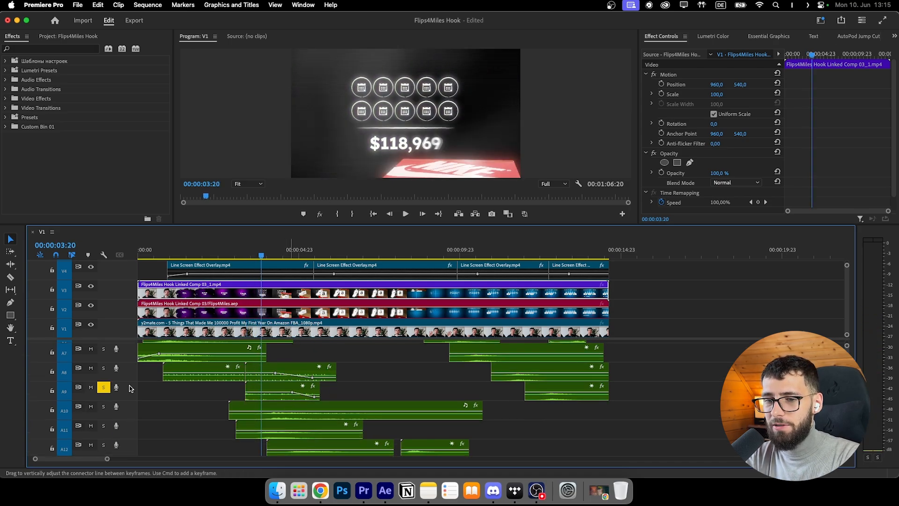
click(270, 415)
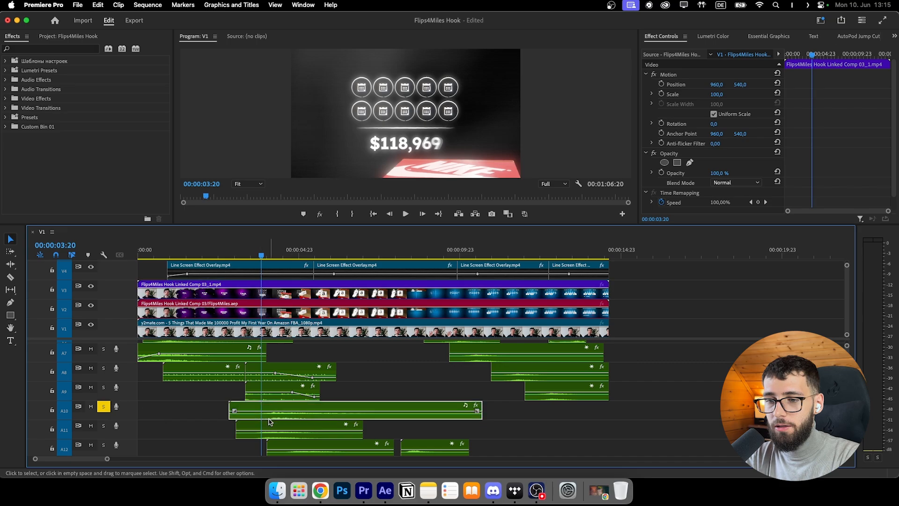
click(258, 256)
key(space)
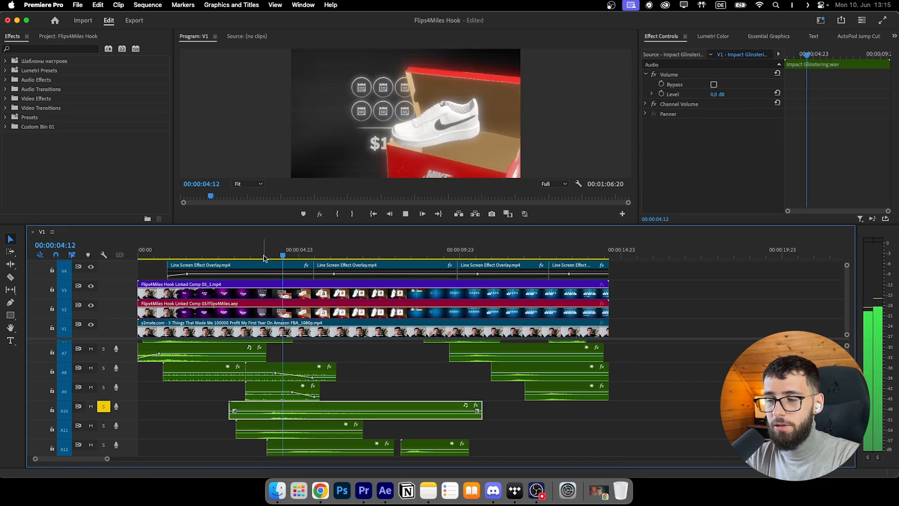
key(space)
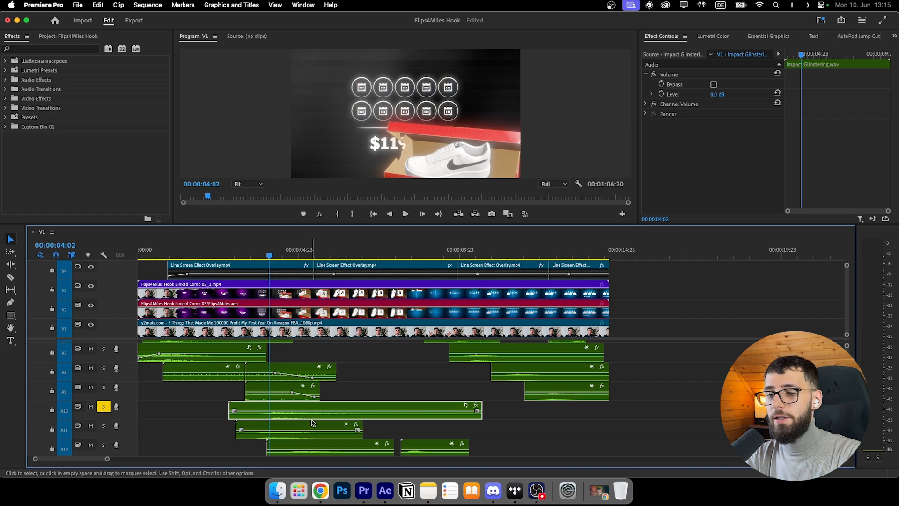
Solo track A11 instead of A10, play its sound effect under the shoe box opening and select its clip.
scroll(318, 396, down, 2)
click(104, 386)
click(103, 403)
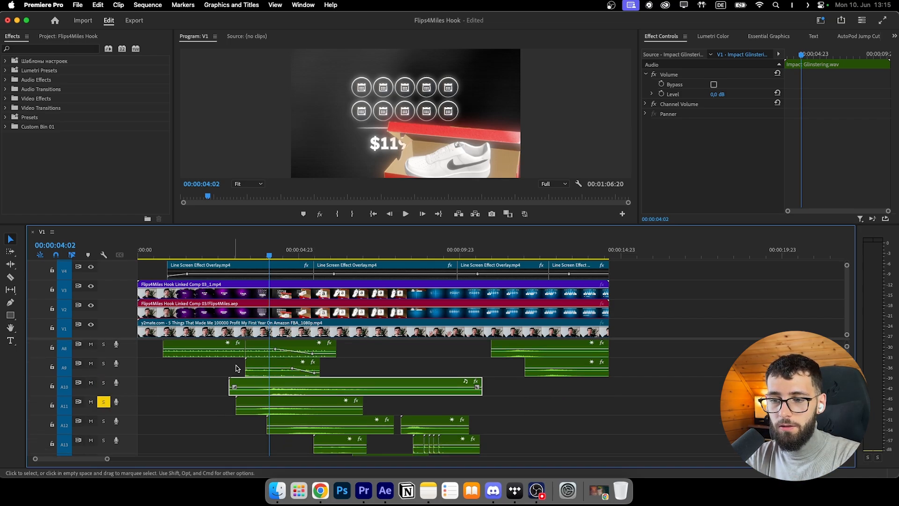
key(space)
click(255, 256)
drag(256, 257, 263, 257)
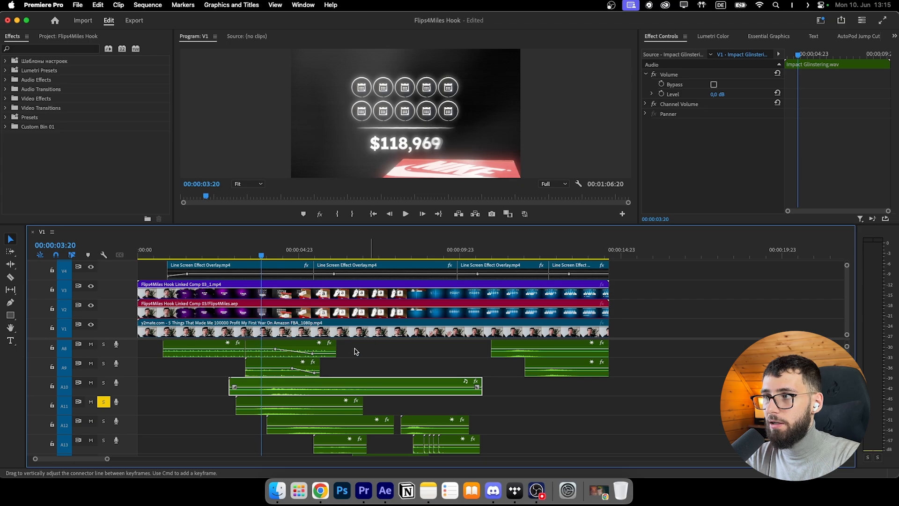
click(307, 401)
Solo track A12 instead of A11 and play its sound effect from 00:00:03:20 until the Amazon logo is out of the box.
scroll(314, 389, down, 2)
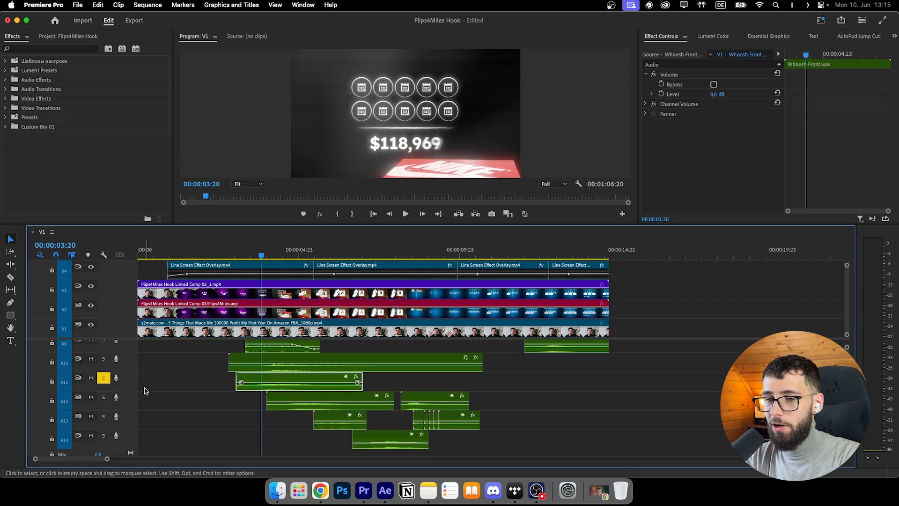
click(104, 378)
click(103, 397)
key(space)
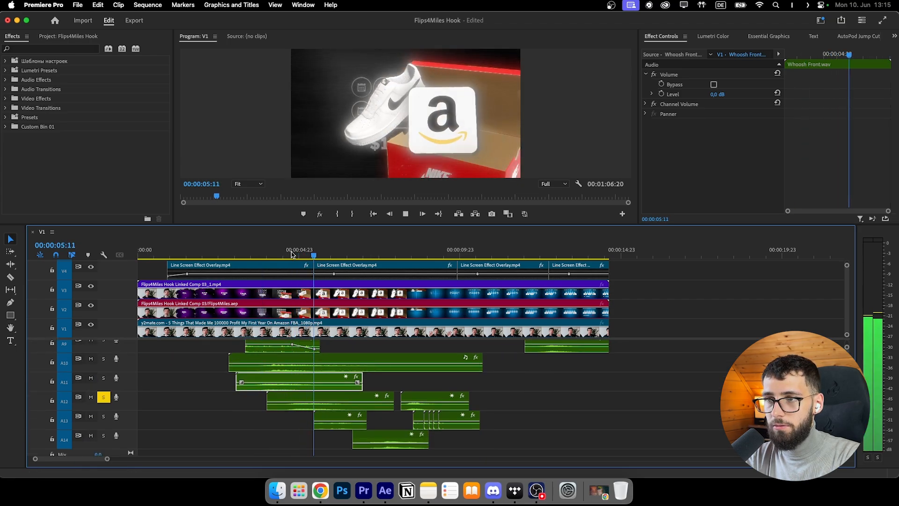
click(299, 253)
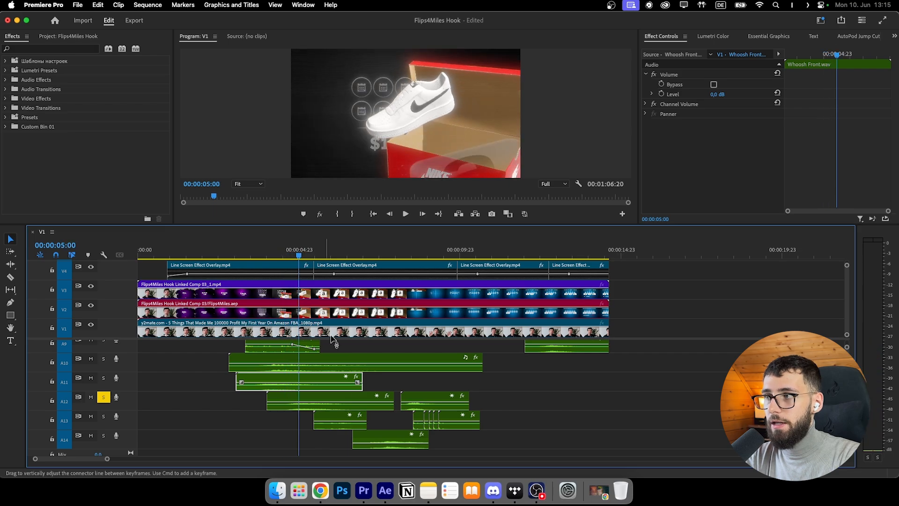
click(330, 401)
Solo track A13 instead of A12 and play its Cloak.wav clip from 00:00:06:03, replaying it from 00:00:05:19.
click(335, 254)
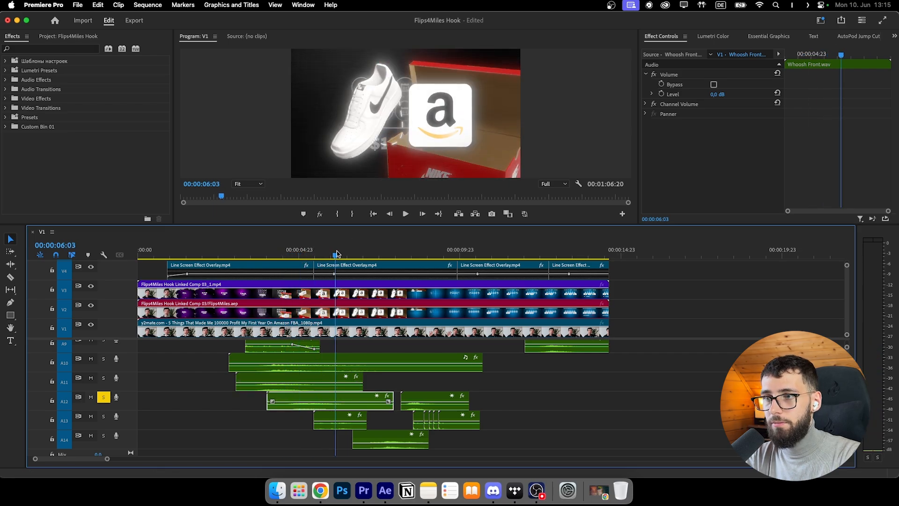
click(335, 422)
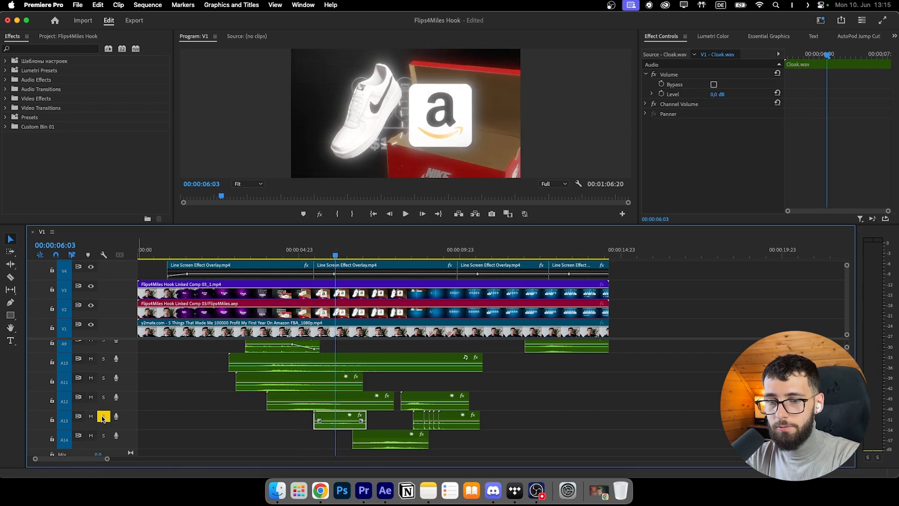
key(space)
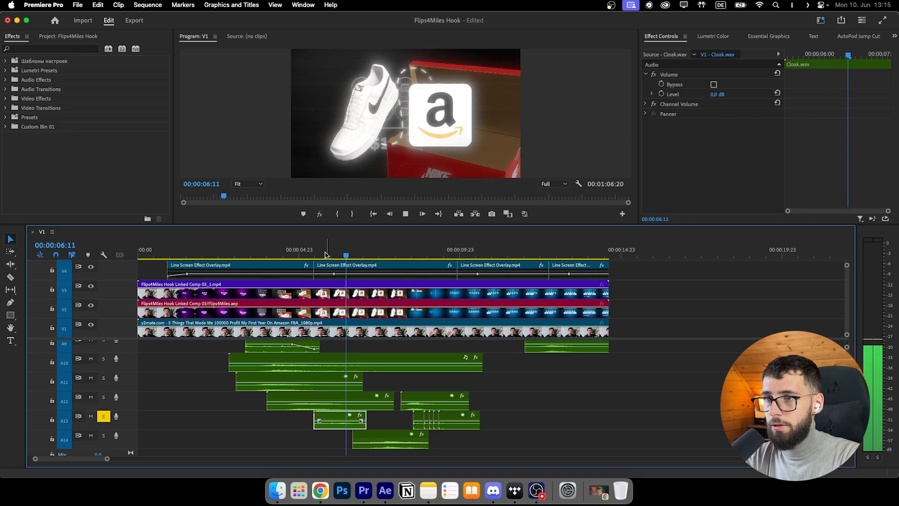
click(325, 254)
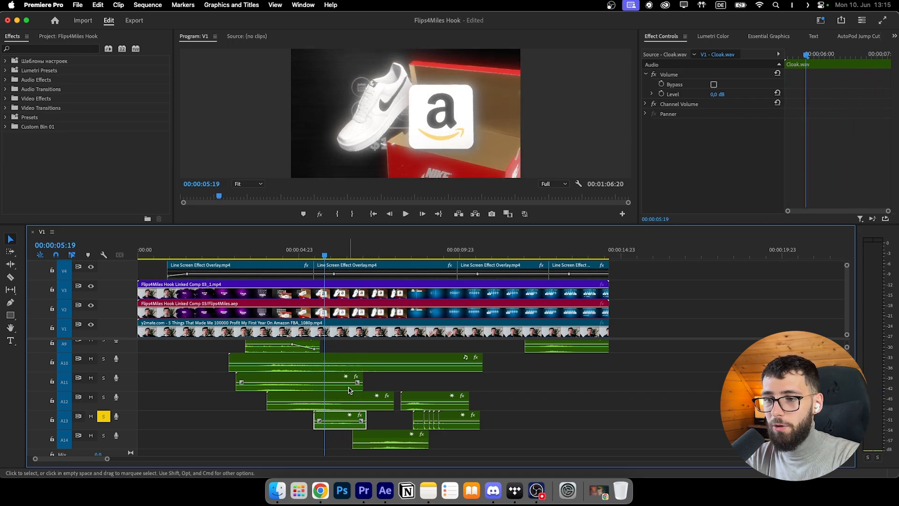
key(space)
key(space)
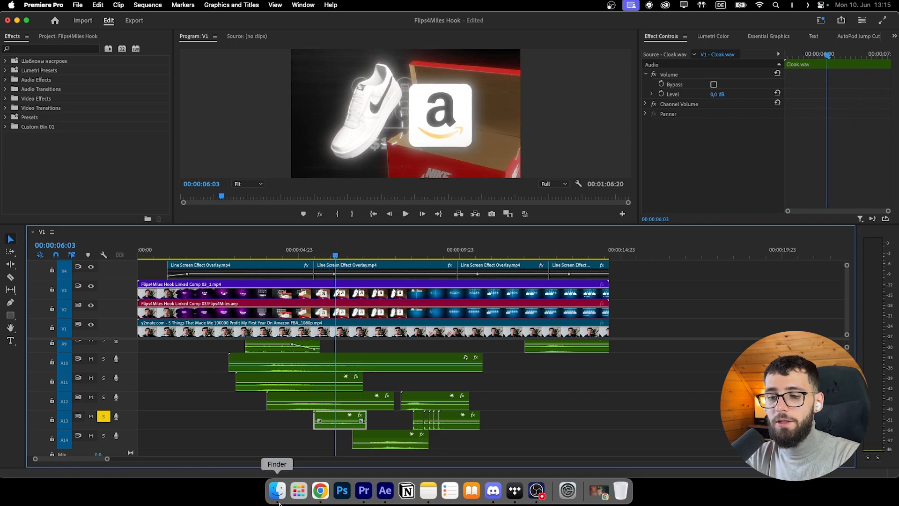
Switch to Finder, look through the Sound Effects folder inside Editing Essentials, and return to Premiere Pro.
click(276, 499)
click(183, 218)
click(183, 207)
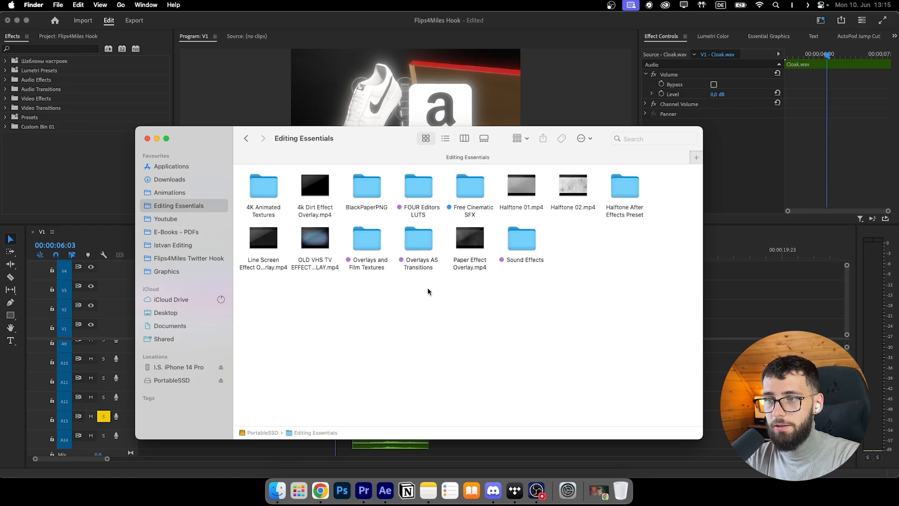
double_click(512, 248)
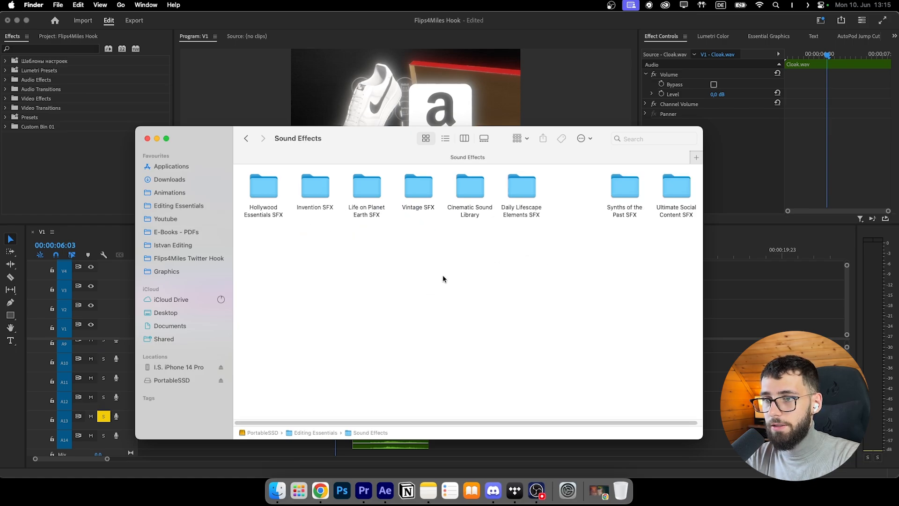
drag(434, 243, 642, 247)
click(248, 137)
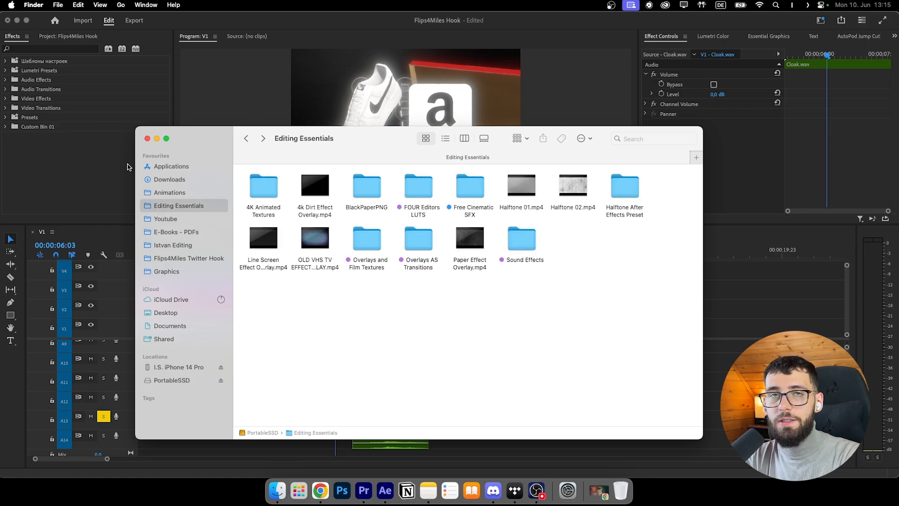
click(129, 167)
click(505, 415)
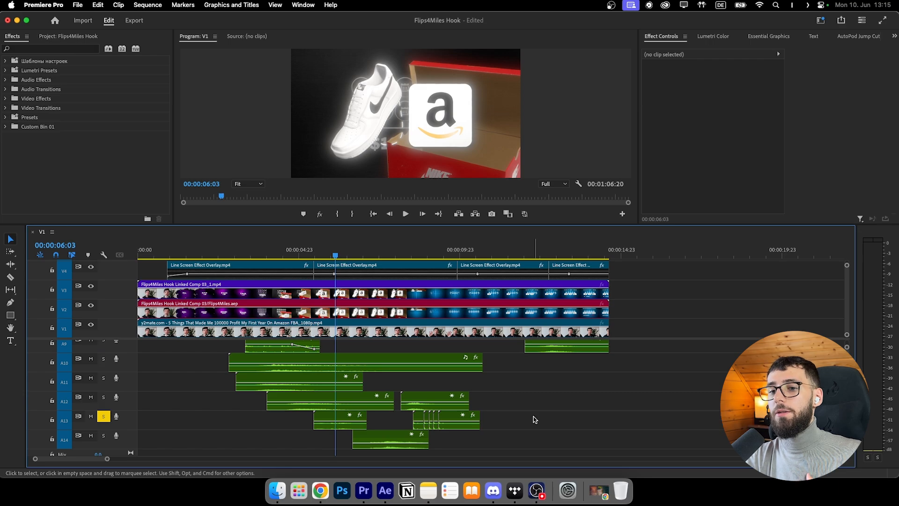
click(532, 416)
click(533, 416)
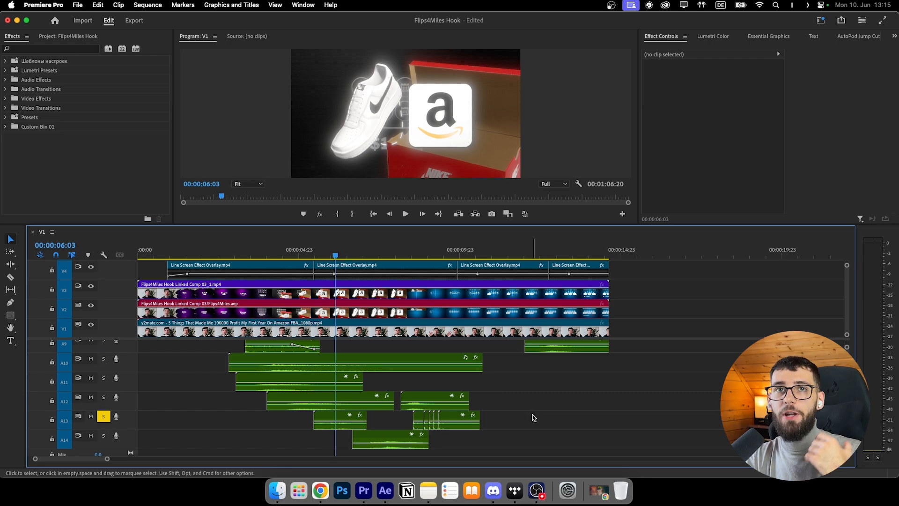
click(533, 415)
scroll(532, 418, up, 8)
scroll(520, 421, down, 8)
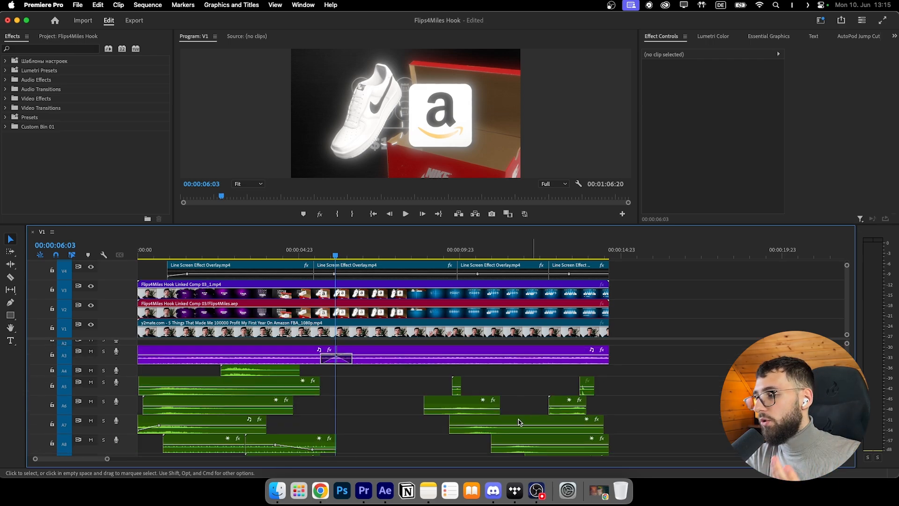
Locate the project's Sound Effects bin and replay soloed track A13 from the start of its Cloak.wav clip.
click(343, 427)
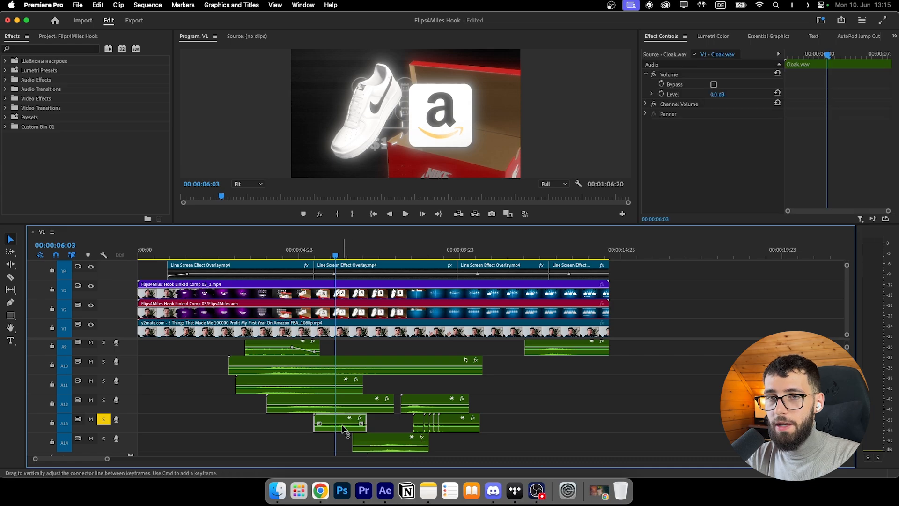
click(59, 38)
click(34, 168)
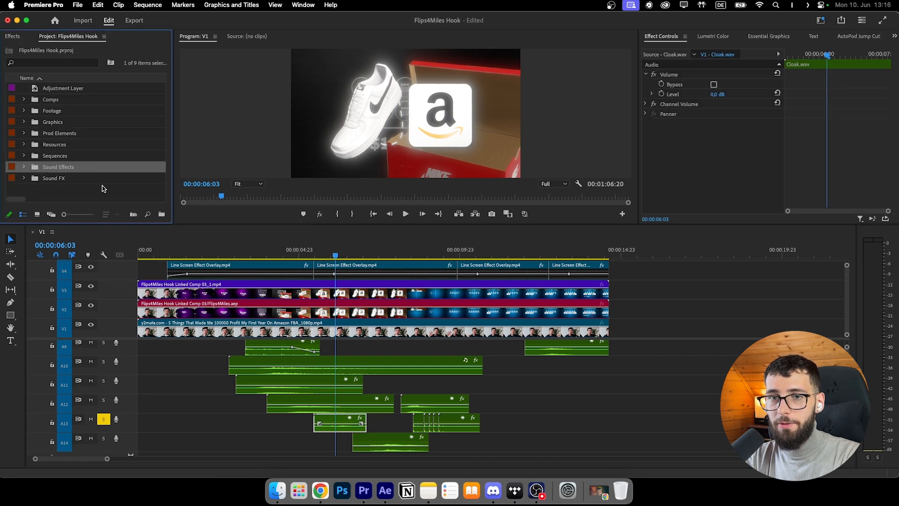
drag(321, 253, 316, 255)
key(space)
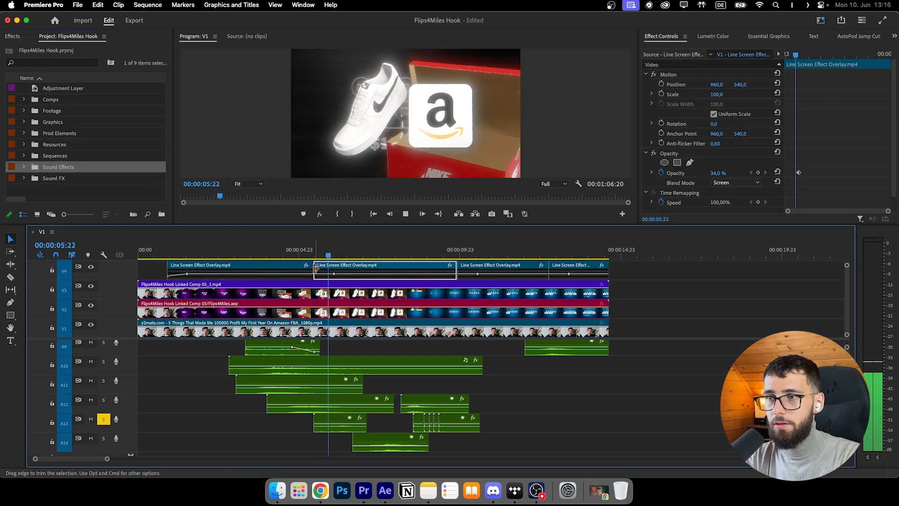
key(space)
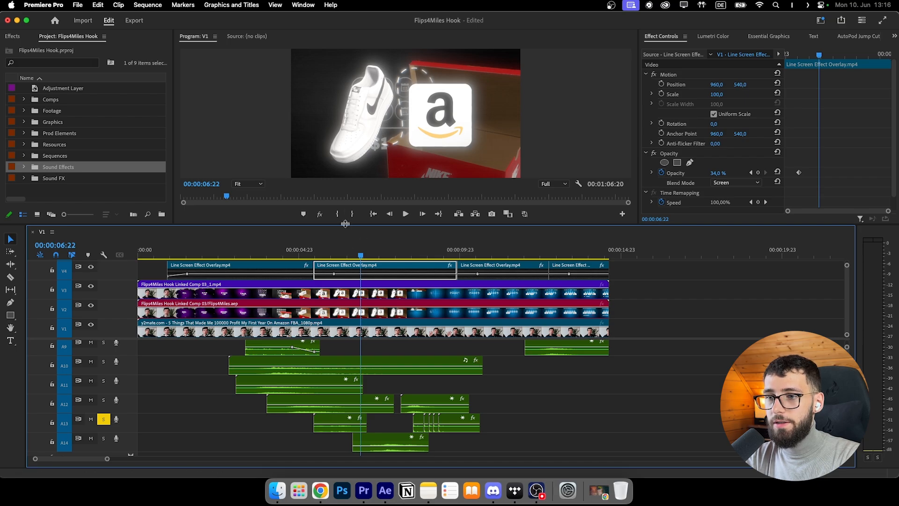
Solo track A14 instead of A13, play its star sparkle effect from 00:00:06:22 and scrub back to 00:00:07:10.
click(389, 444)
click(103, 423)
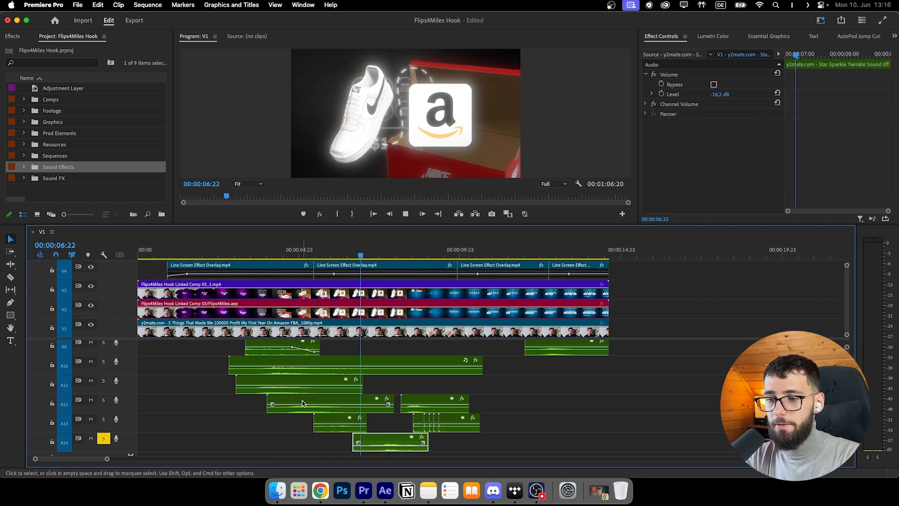
key(space)
scroll(355, 374, down, 1)
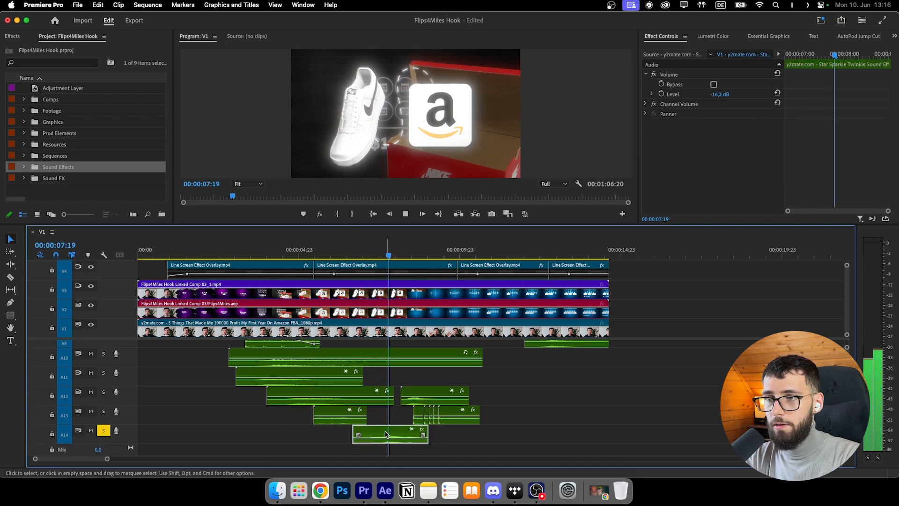
click(387, 254)
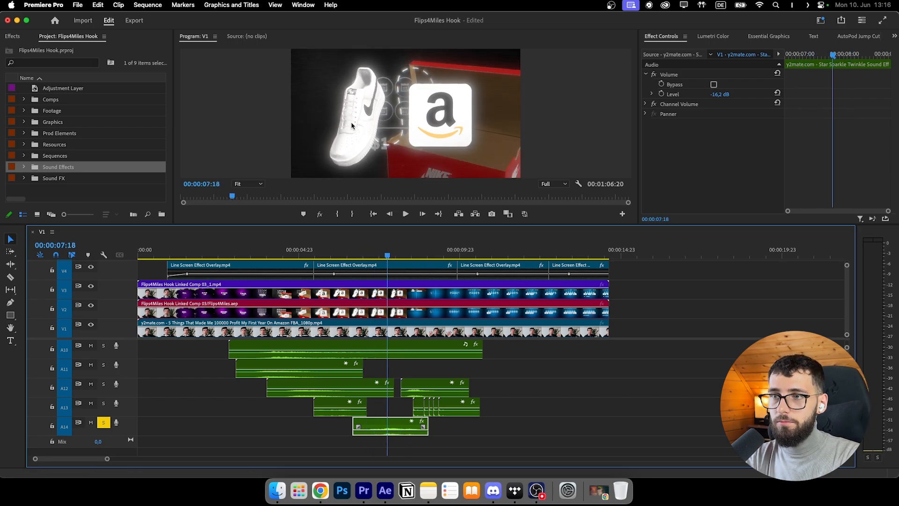
scroll(399, 401, up, 1)
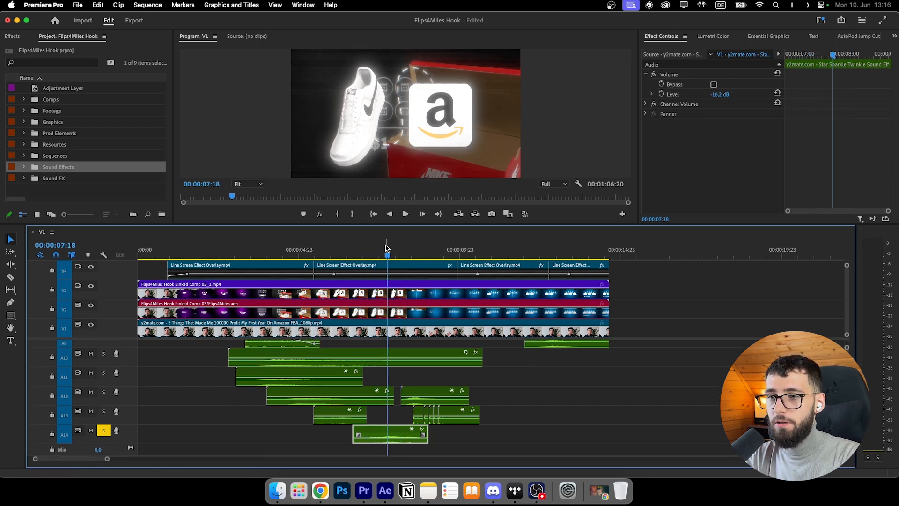
drag(387, 248, 376, 250)
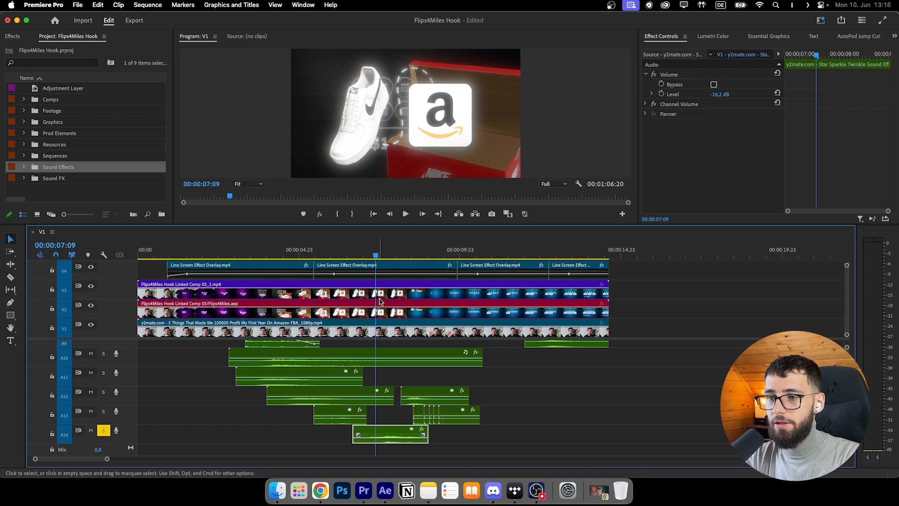
click(378, 256)
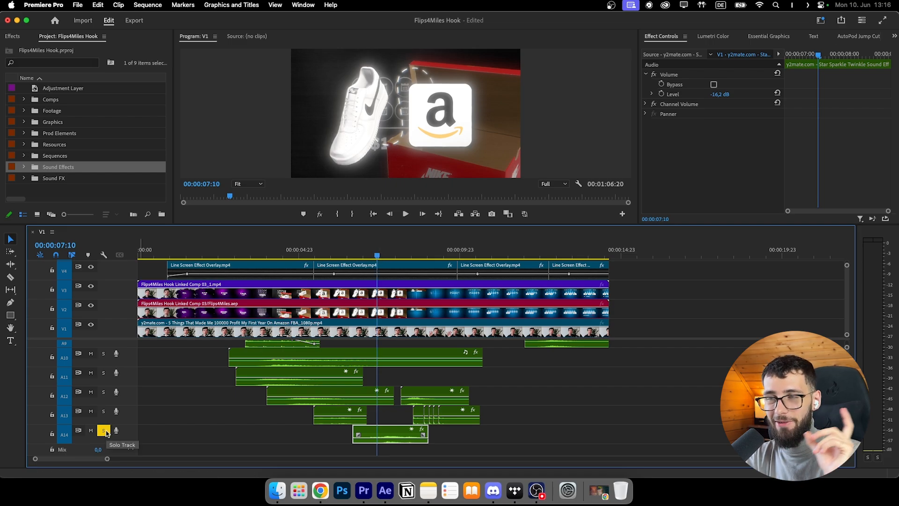
Solo tracks A12 and A13 instead of A14, play the diamond reveal, and select A12's Whoosh Middle.wav clip while stepping frames to 00:00:08:18.
click(106, 433)
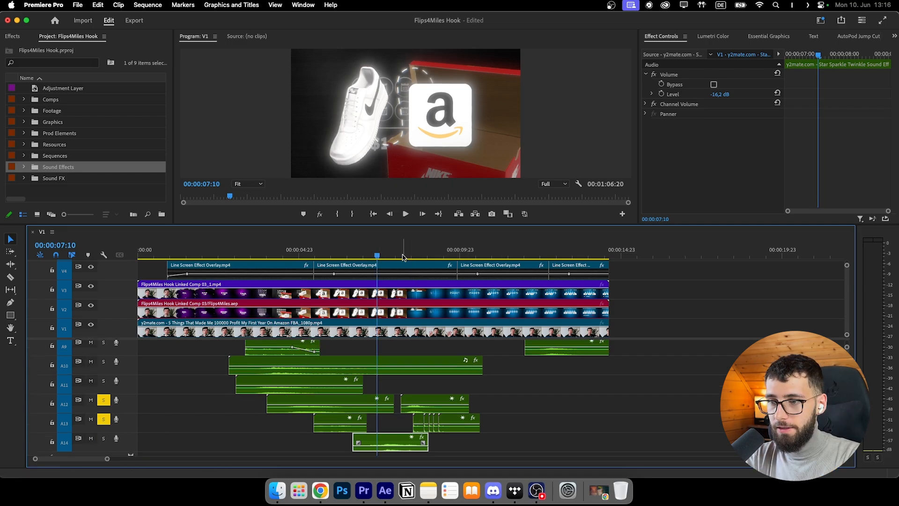
click(405, 256)
key(space)
key(space)
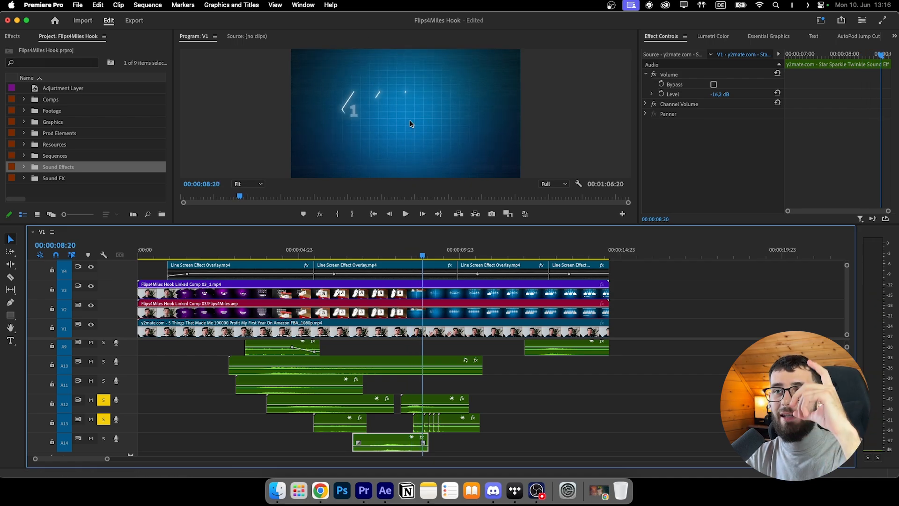
key(Left)
key(Left)
key(Left)
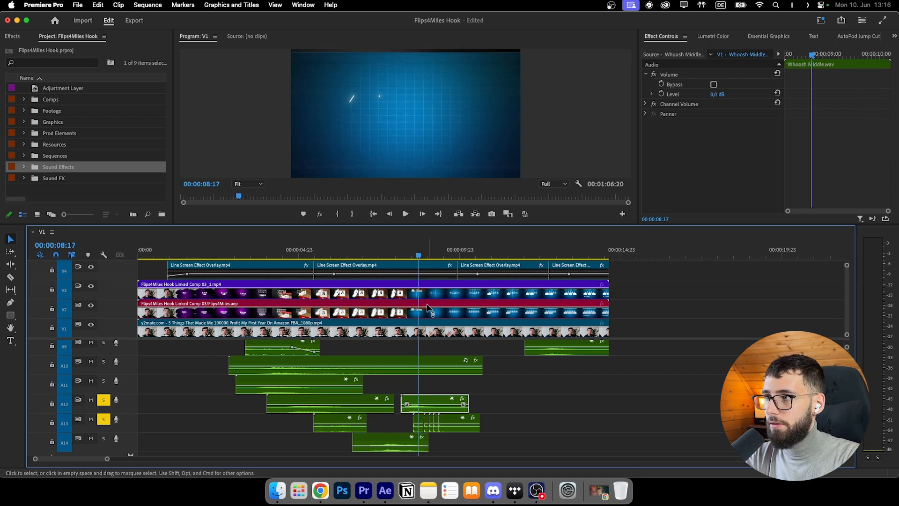
key(Right)
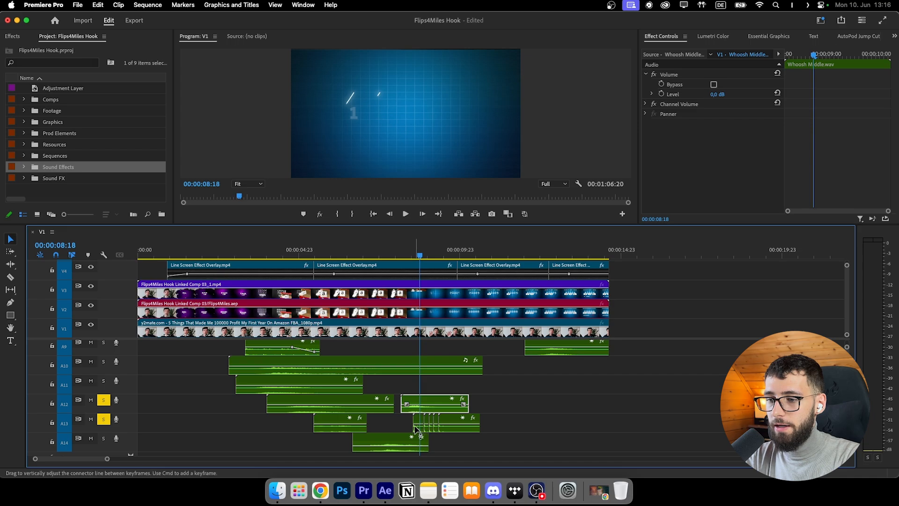
Select the first Pack.wav clip on track A13 and play the numbered diamond animation from 00:00:08:13.
click(415, 427)
click(414, 247)
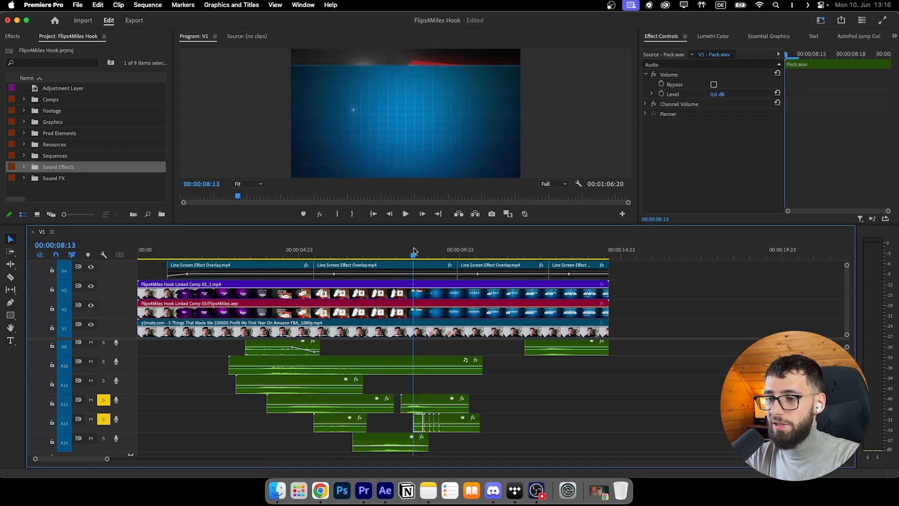
key(space)
key(space)
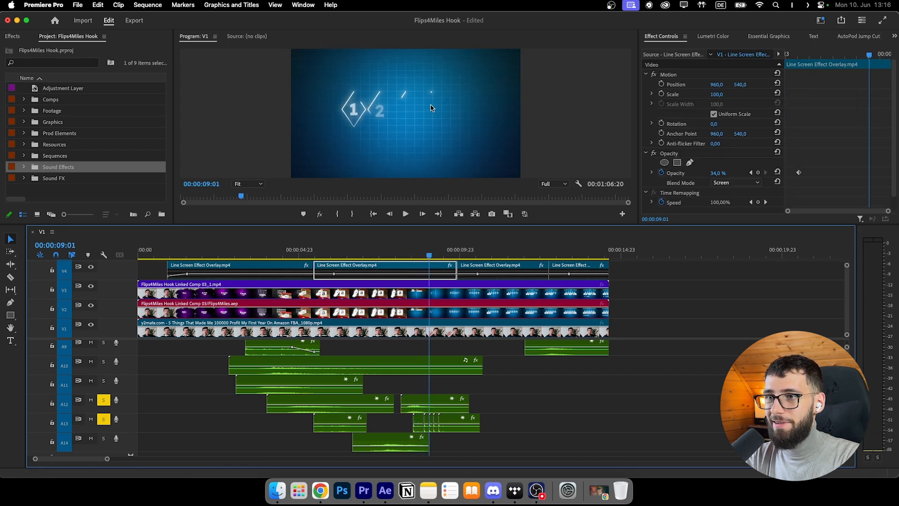
key(space)
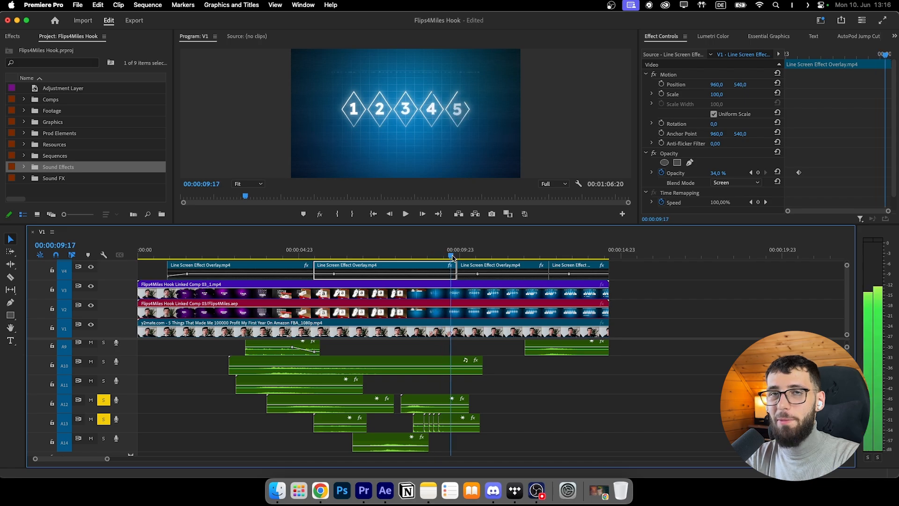
Replay the soloed A12 and A13 effects from 00:00:08:13 with a closer view of the short A13 clips.
click(416, 254)
click(414, 255)
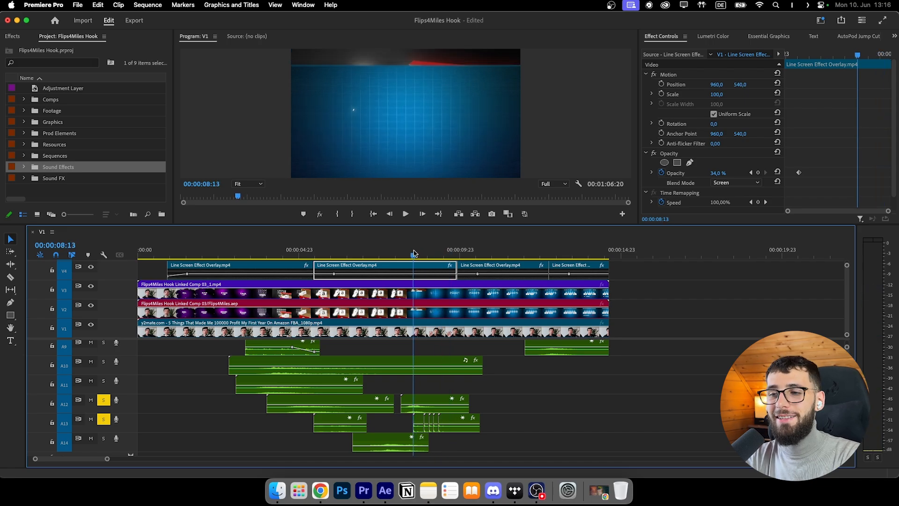
key(space)
scroll(498, 442, up, 4)
scroll(479, 438, down, 2)
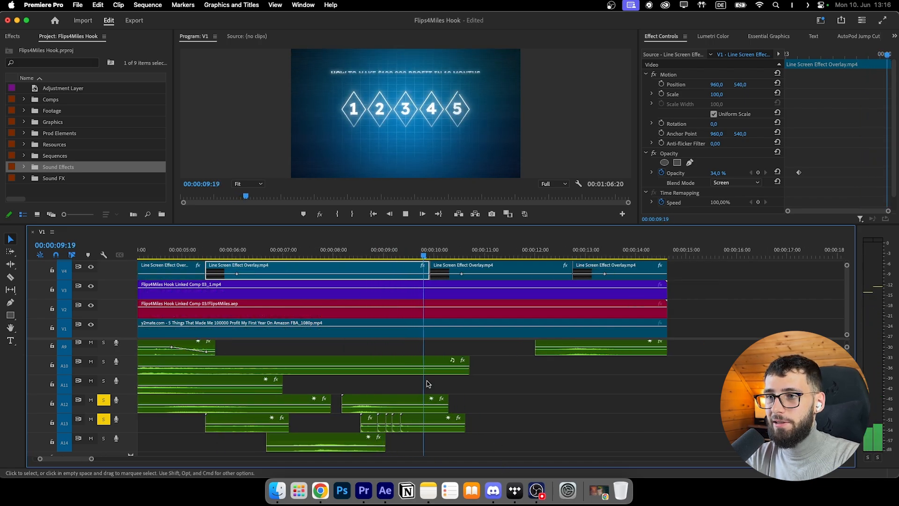
Play soloed tracks A12 and A13 from 00:00:08:02 and again from 00:00:08:10 through the title reveal.
click(337, 253)
scroll(387, 416, down, 2)
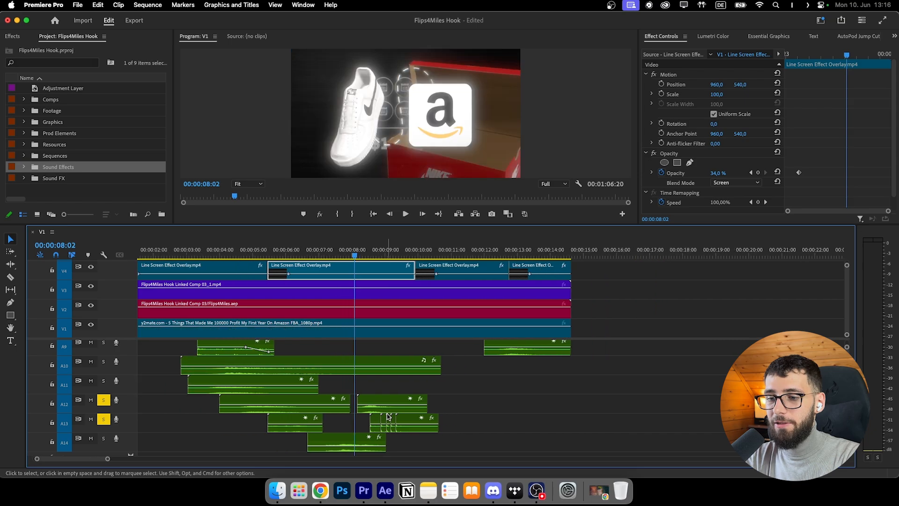
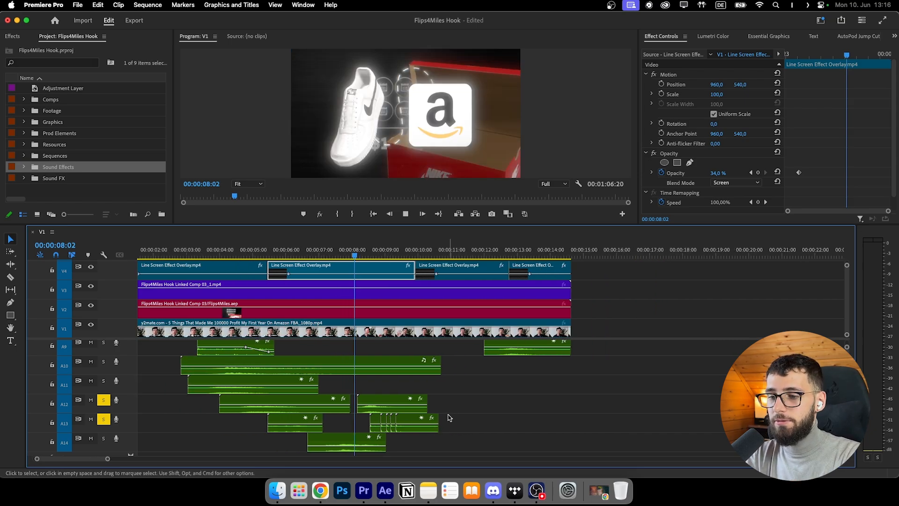
key(space)
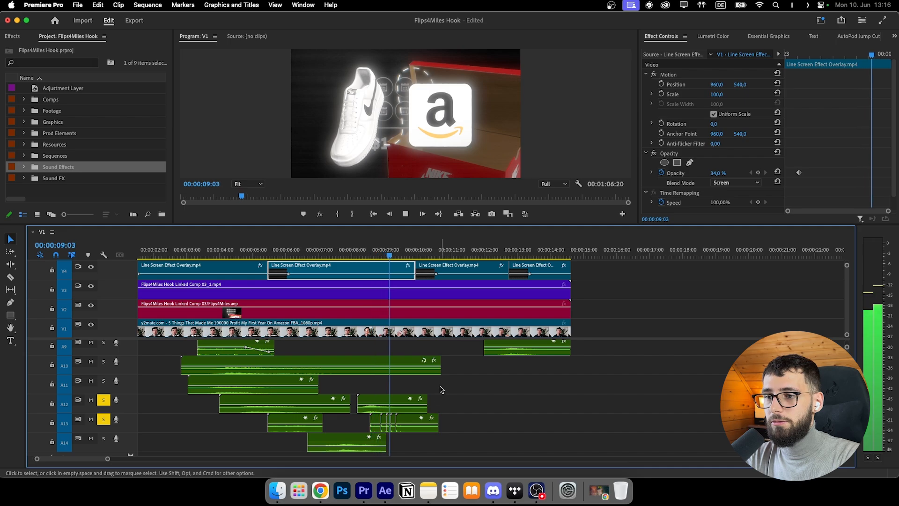
click(366, 251)
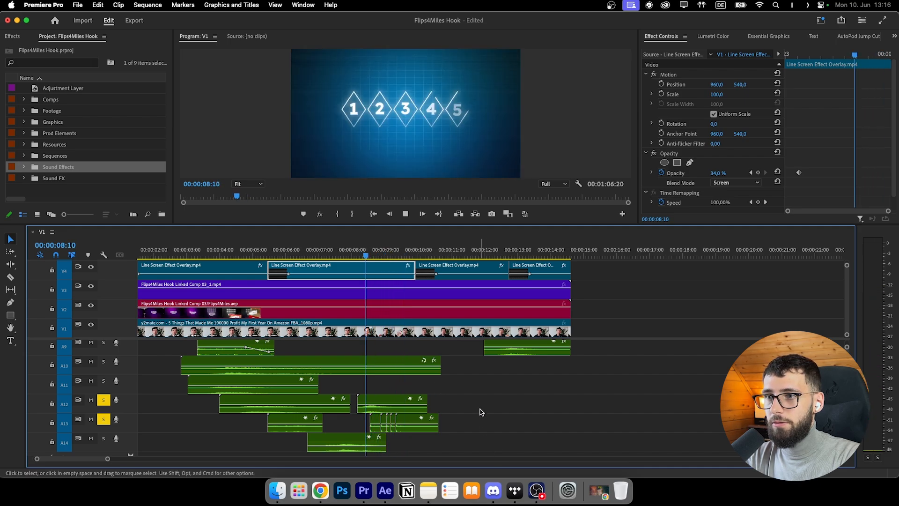
key(space)
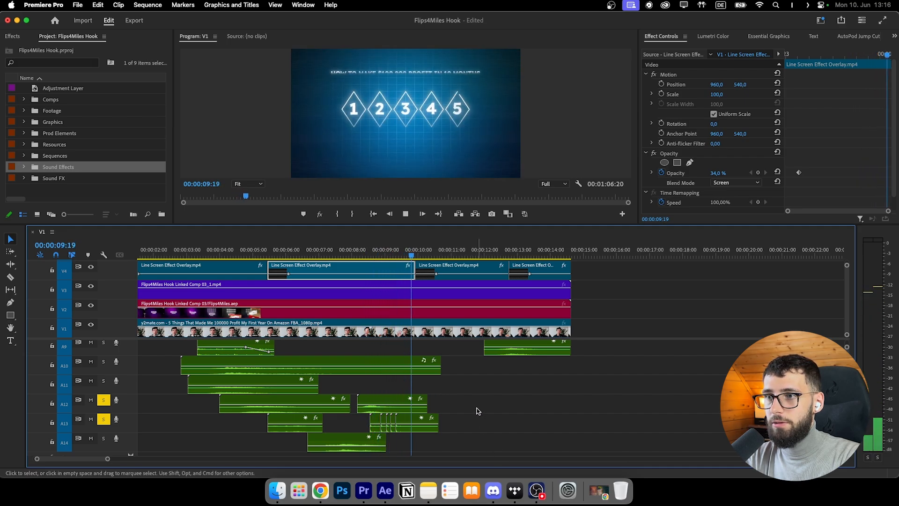
key(space)
Select the Glitch Incoming.wav clip on track A5, solo A5 instead of A12 and A13, and scrub across the clip to 00:00:09:20.
scroll(477, 411, up, 5)
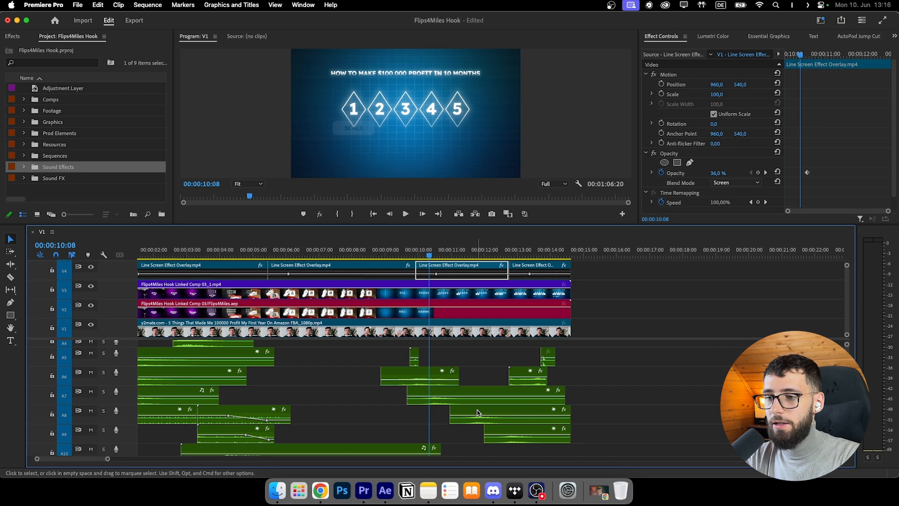
click(416, 364)
scroll(113, 403, down, 5)
click(104, 427)
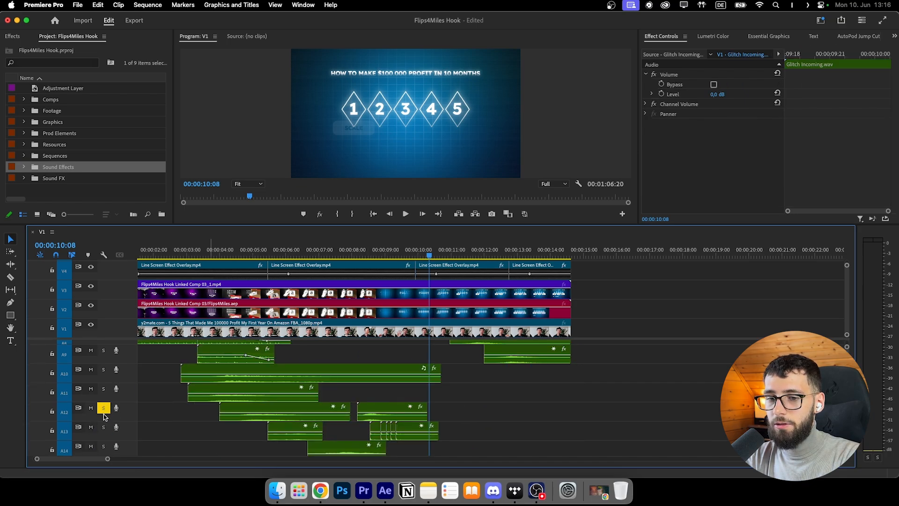
click(103, 410)
scroll(112, 402, up, 7)
click(103, 394)
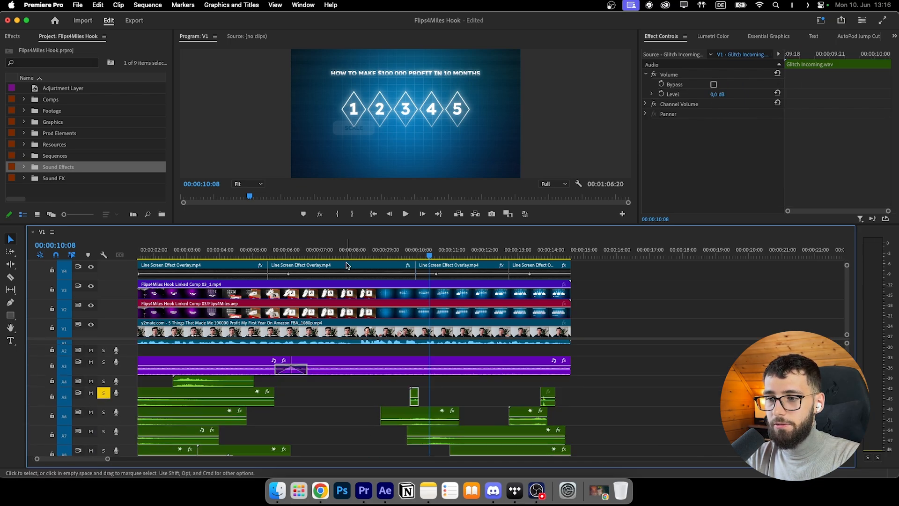
mouse_move(402, 251)
mouse_down()
mouse_move(427, 246)
mouse_move(413, 248)
mouse_up()
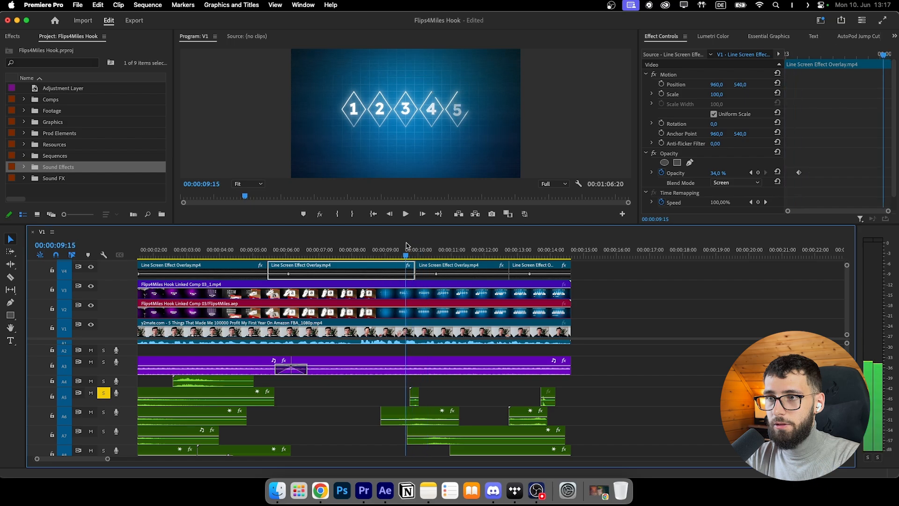
Solo track A6 alongside A5, play its star sparkle effect, and return to A5's Glitch Incoming.wav clip at 00:00:09:20.
click(103, 412)
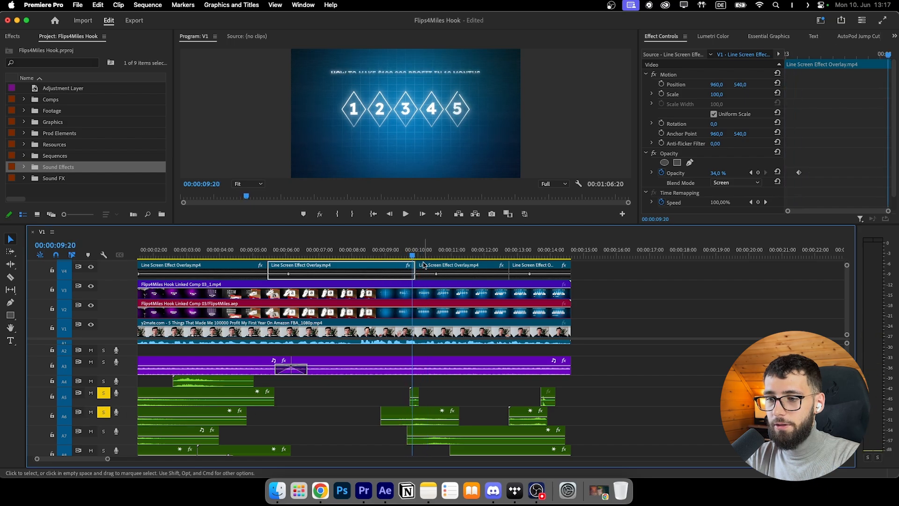
click(421, 425)
key(space)
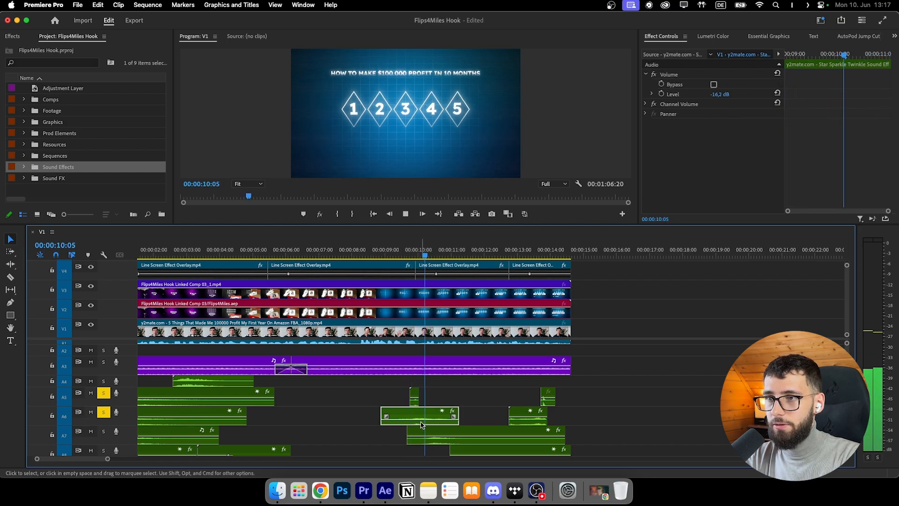
key(space)
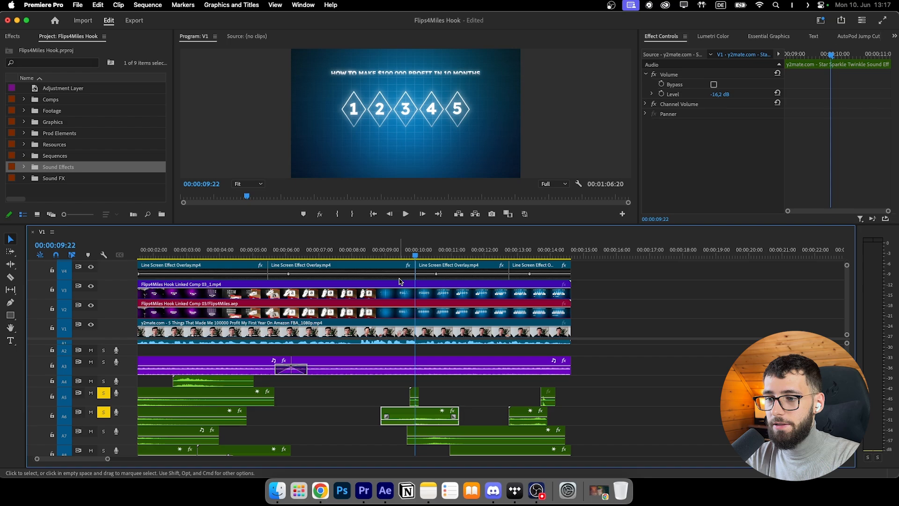
click(414, 401)
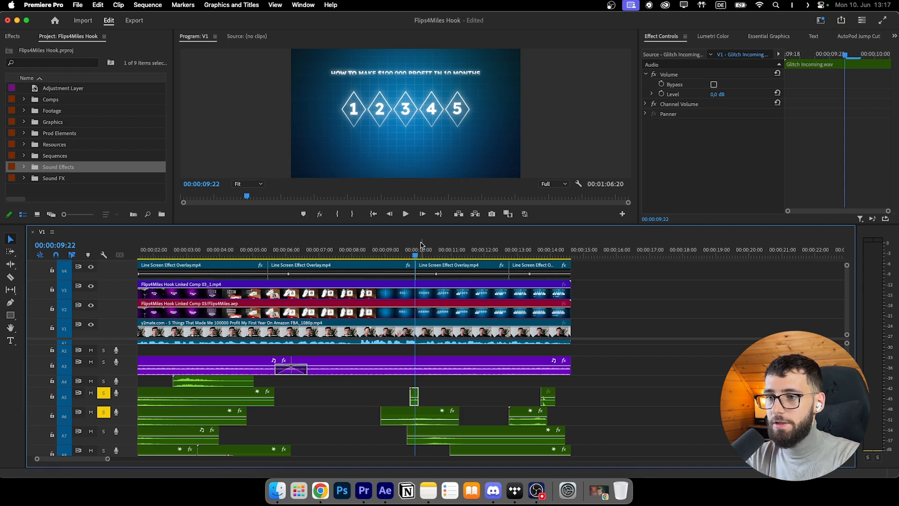
drag(415, 256, 412, 255)
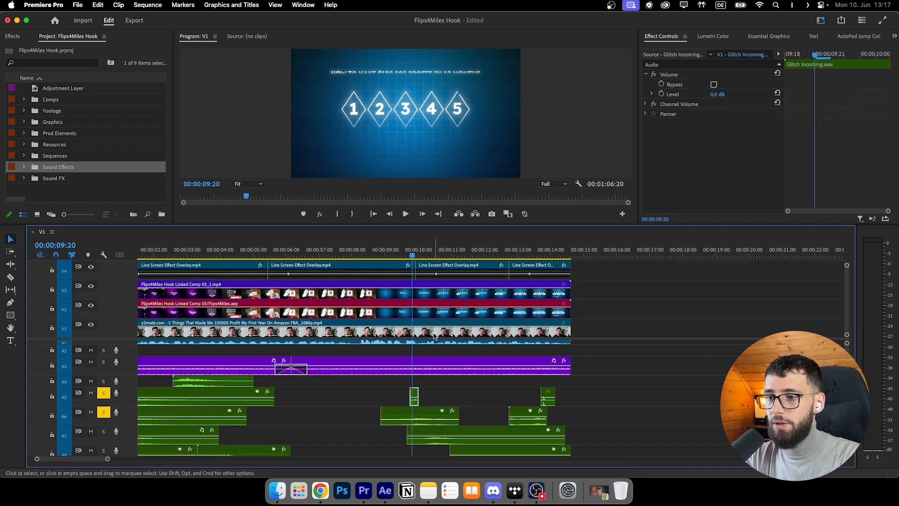
Solo tracks A7 and A8 instead of A5 and A6 and play them from 00:00:09:20.
scroll(96, 375, down, 1)
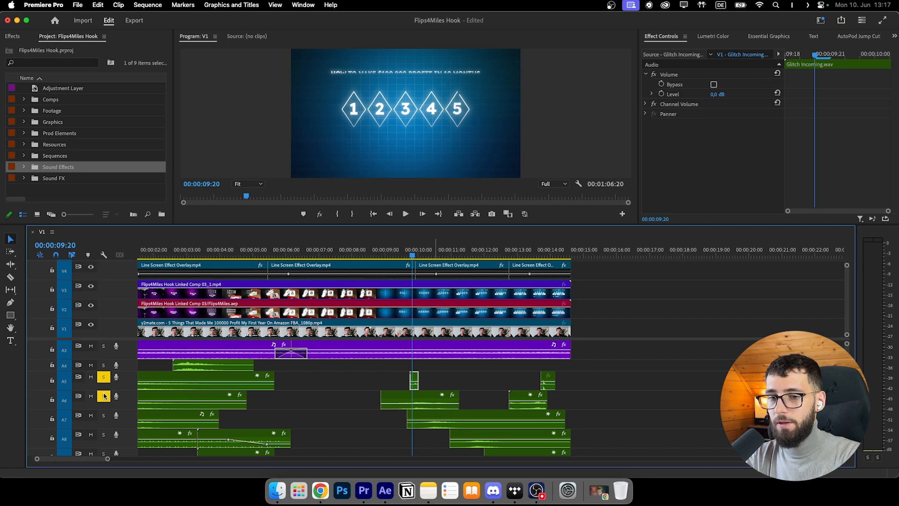
click(104, 434)
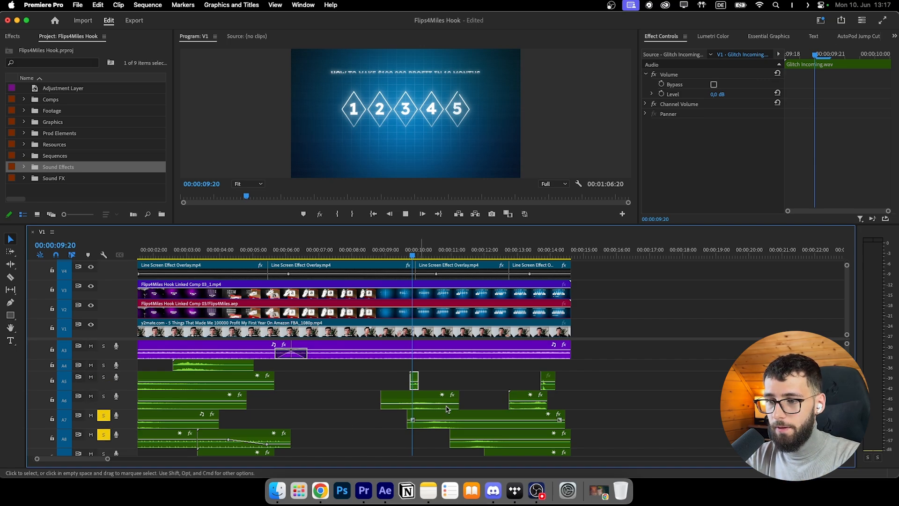
key(space)
scroll(477, 386, down, 1)
scroll(481, 385, down, 1)
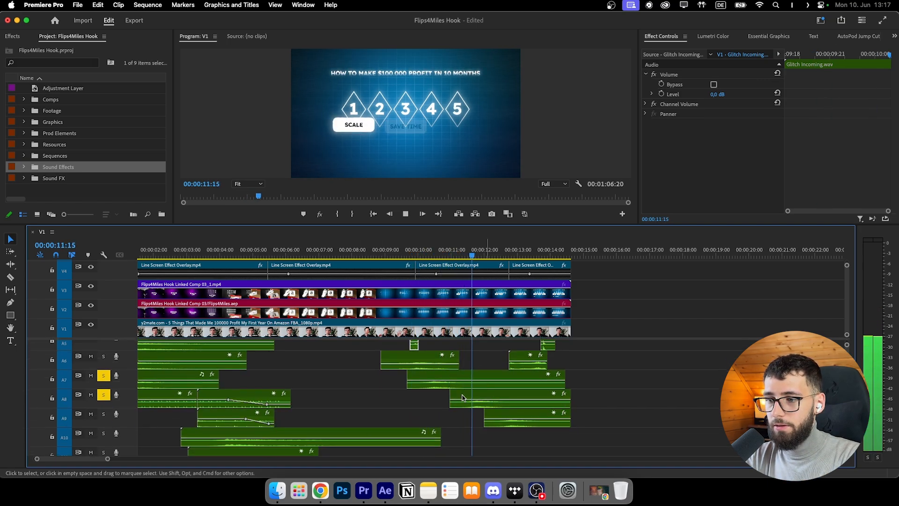
Solo track A9 alongside A7 and A8, select its Whoosh Deep Bass.wav clip, and scrub the SCALE label's appearance to 00:00:11:03.
drag(402, 253, 432, 254)
click(449, 363)
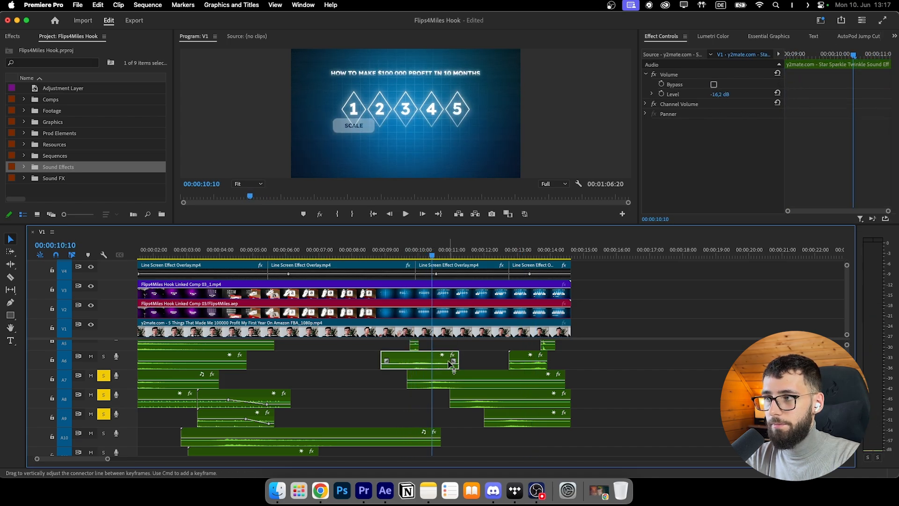
click(466, 379)
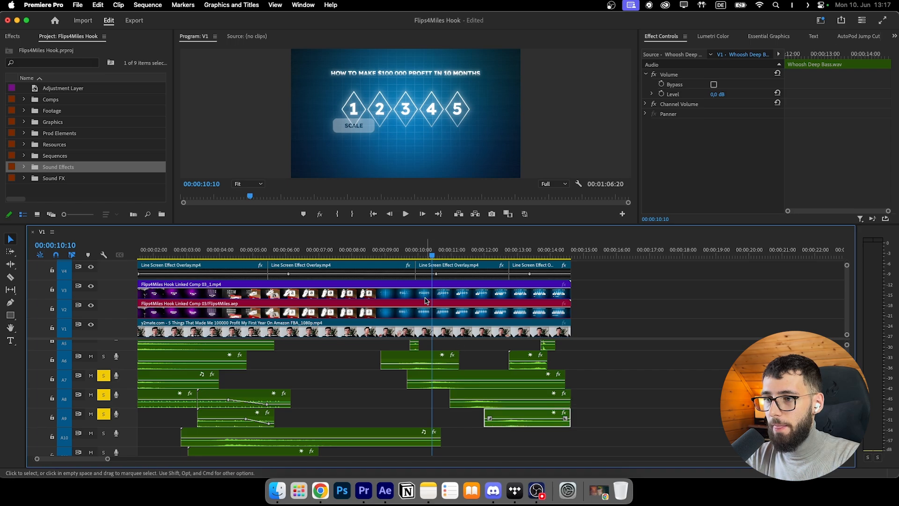
drag(415, 252, 455, 252)
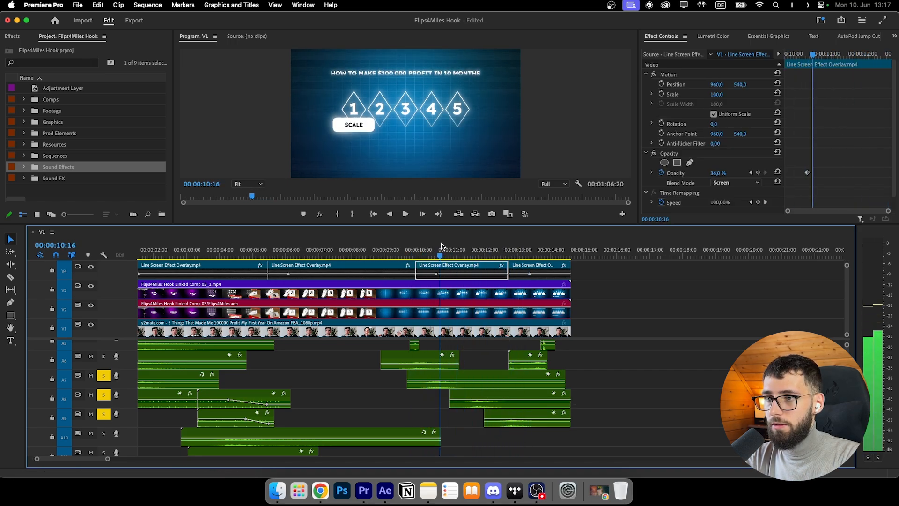
Solo tracks A5 and A6 instead of A7 to A9 and play from 00:00:12:18 to 00:00:13:08.
click(104, 414)
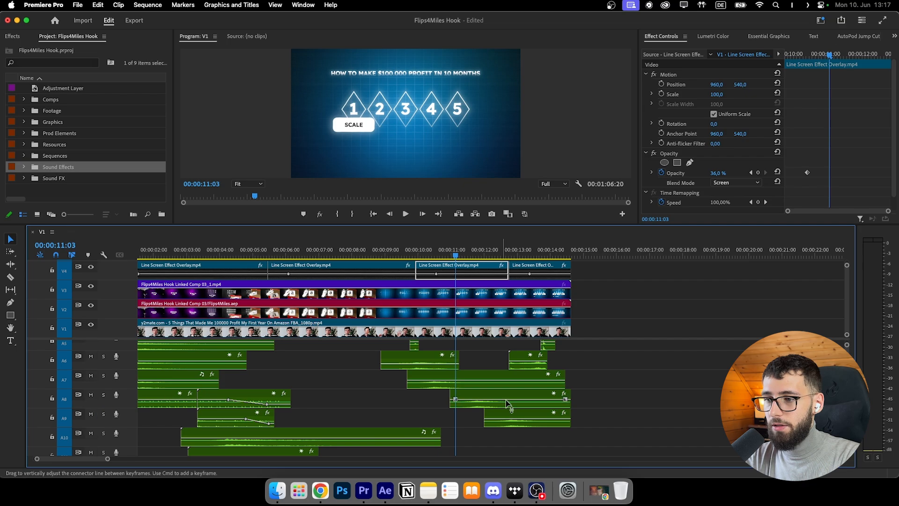
scroll(103, 404, up, 1)
click(509, 252)
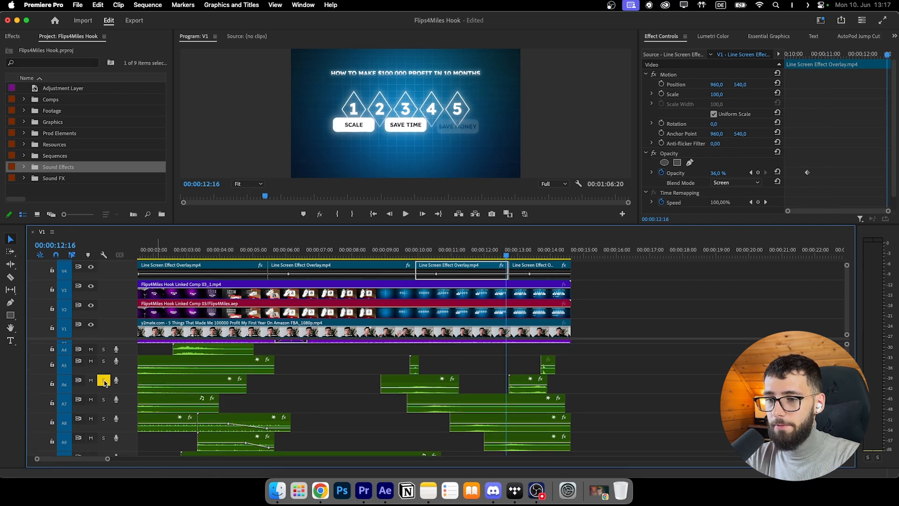
scroll(593, 407, down, 5)
scroll(594, 407, up, 6)
key(space)
scroll(592, 408, down, 2)
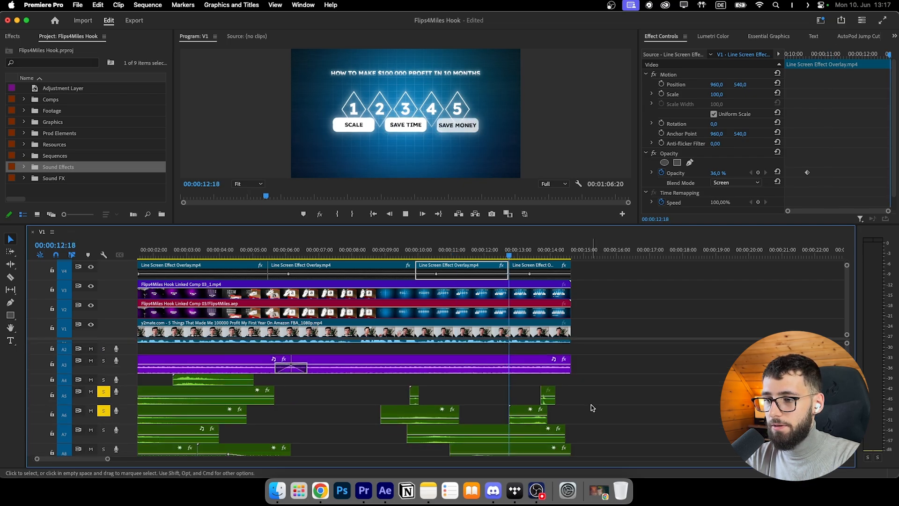
key(space)
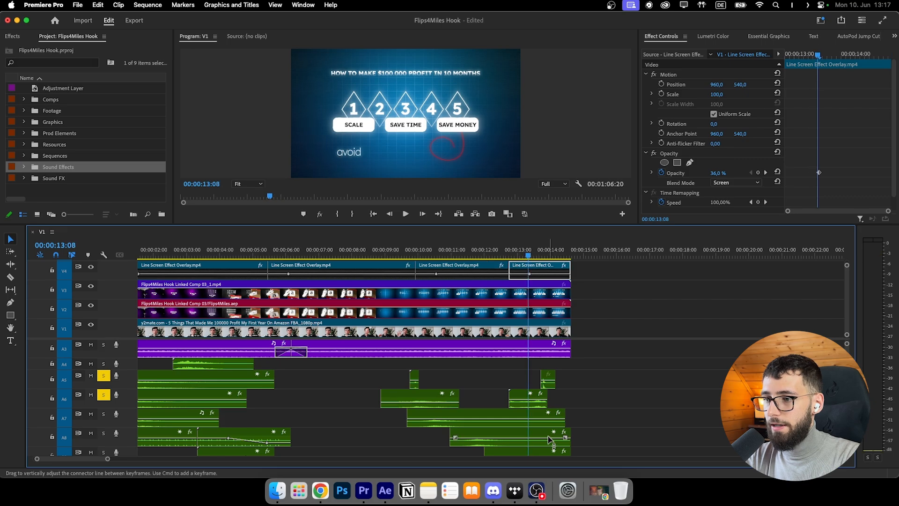
Select the Sign.wav clip on track A6 and replay it around 00:00:13:03, where the red circle is drawn.
click(529, 405)
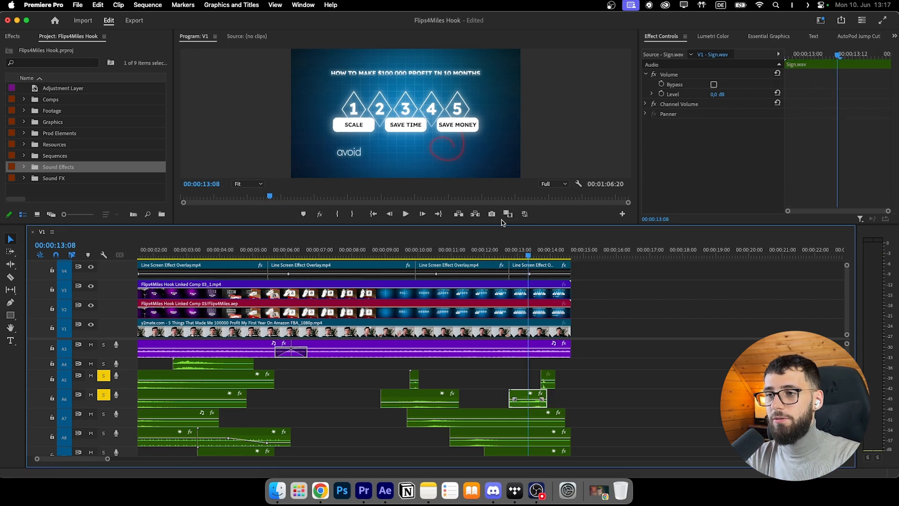
click(519, 256)
key(space)
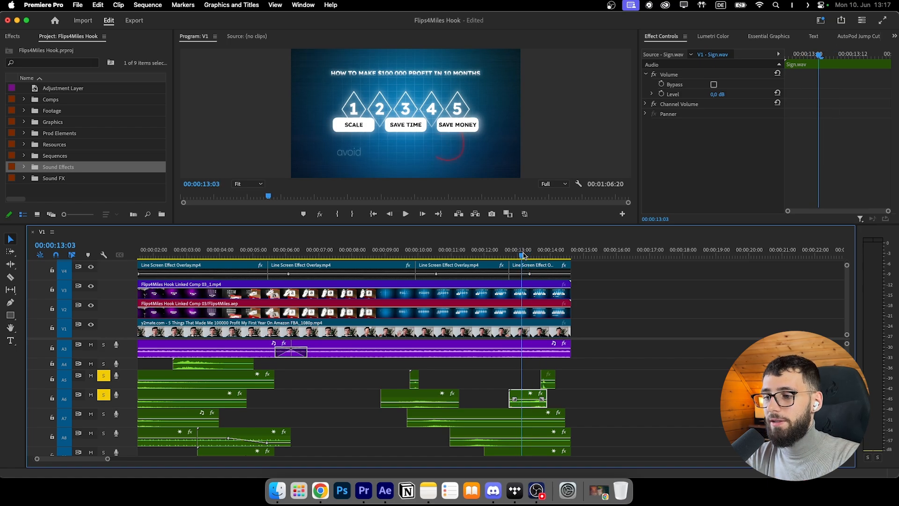
Play the arrow animation on from 00:00:13:03 in short stretches and select the Click Through.wav clip on track A5.
key(space)
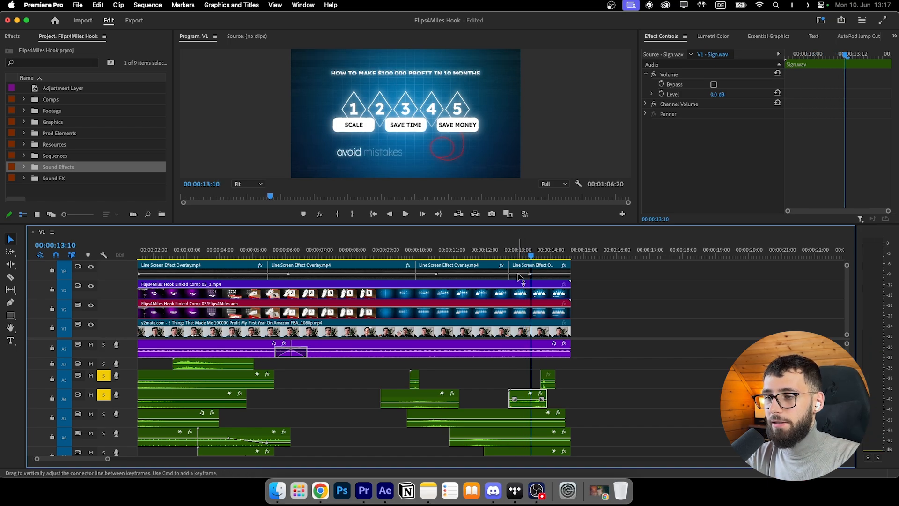
click(535, 256)
key(space)
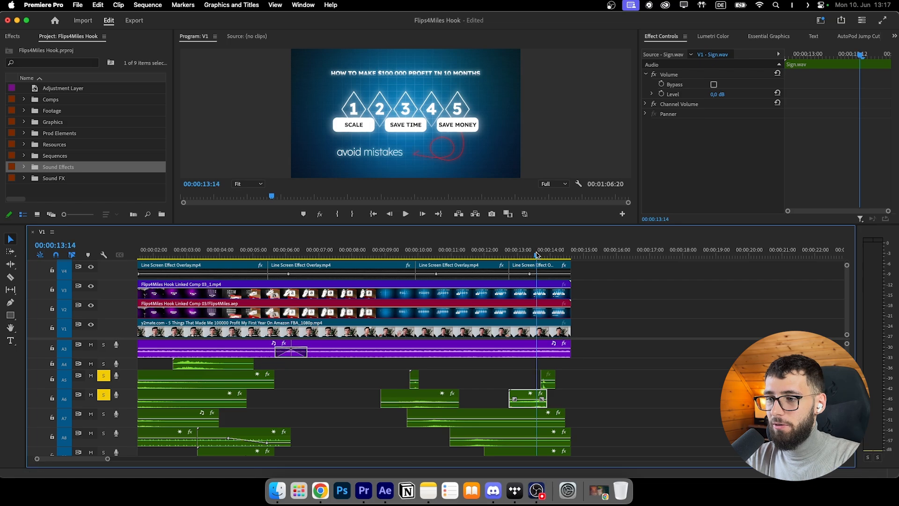
key(space)
click(548, 378)
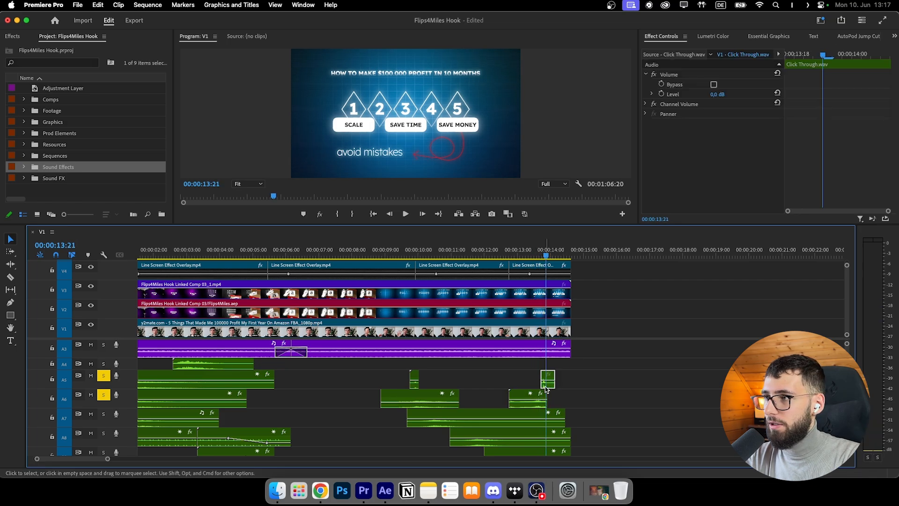
Play the end of the hook with tracks A5 and A6 soloed, stop after the last clip, and clear the clip selection.
click(538, 271)
key(space)
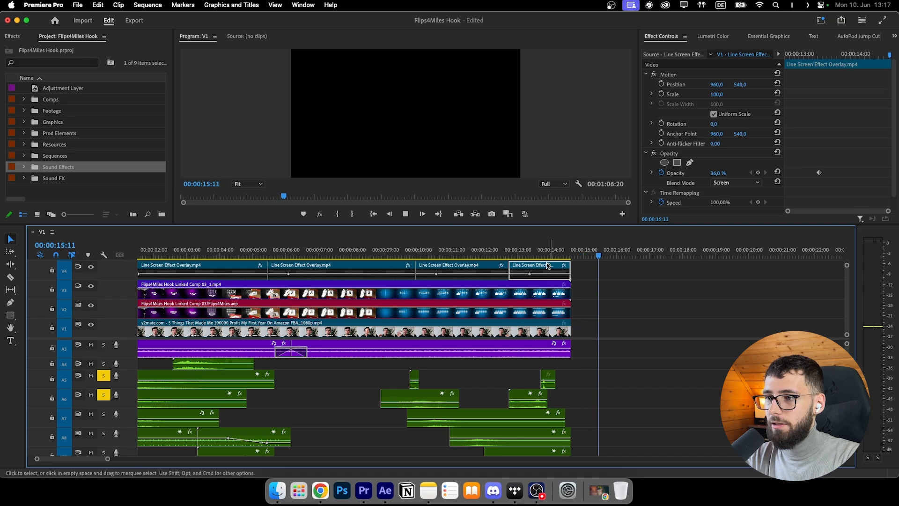
key(space)
click(597, 364)
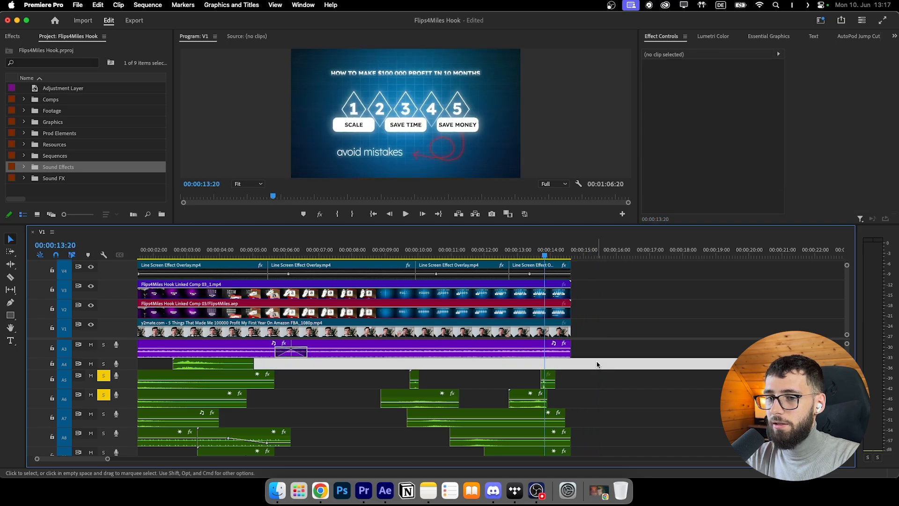
Turn off solo on tracks A5 and A6 and return the playhead to the sequence start with no clip selected.
click(103, 395)
scroll(299, 438, up, 2)
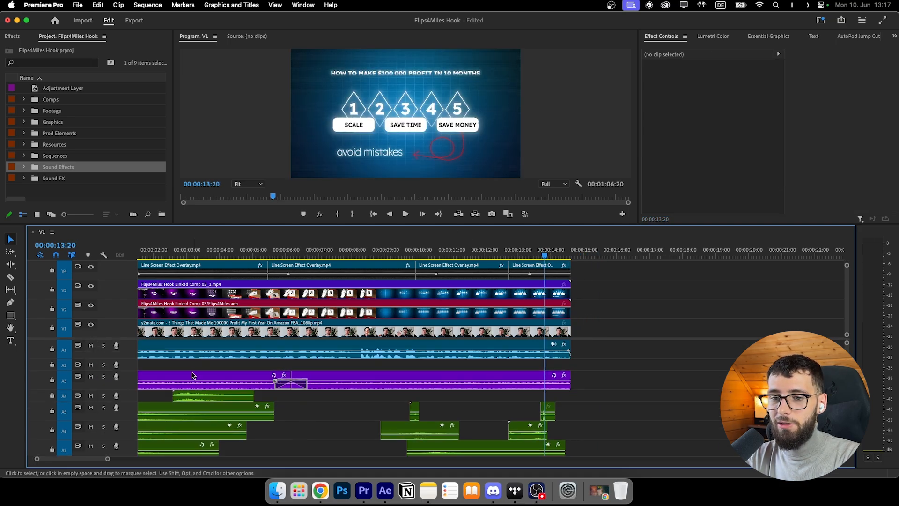
click(253, 266)
click(139, 256)
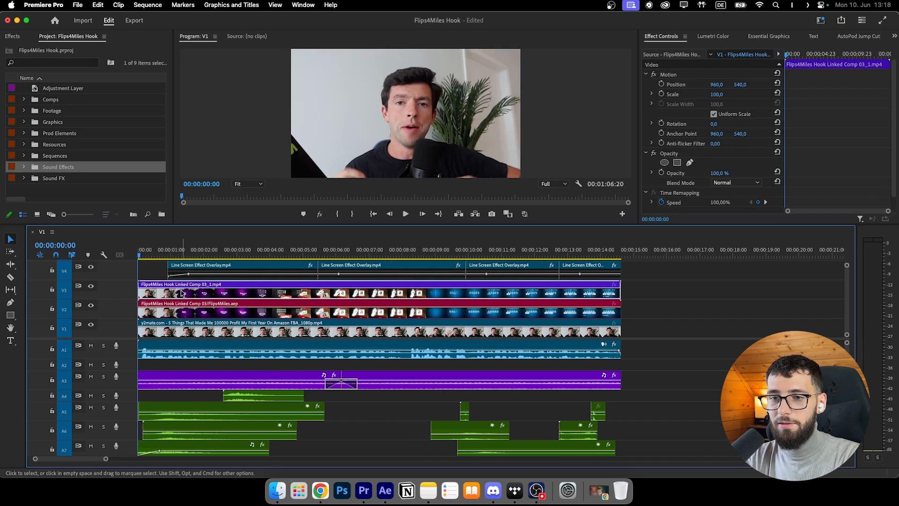
scroll(416, 334, up, 1)
scroll(432, 327, down, 1)
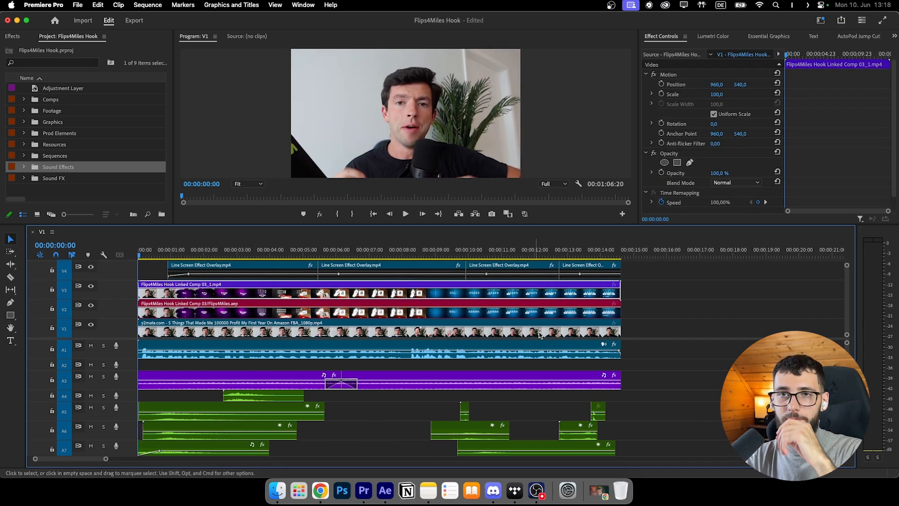
click(691, 317)
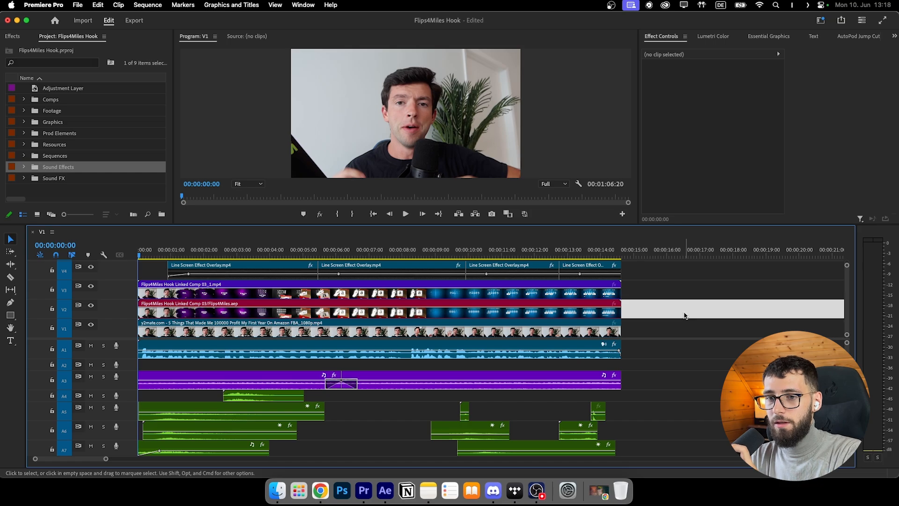
Move the playhead to 00:00:06:22 to show the shoe and Amazon logo frame, leaving no clip selected.
scroll(684, 316, up, 1)
click(366, 255)
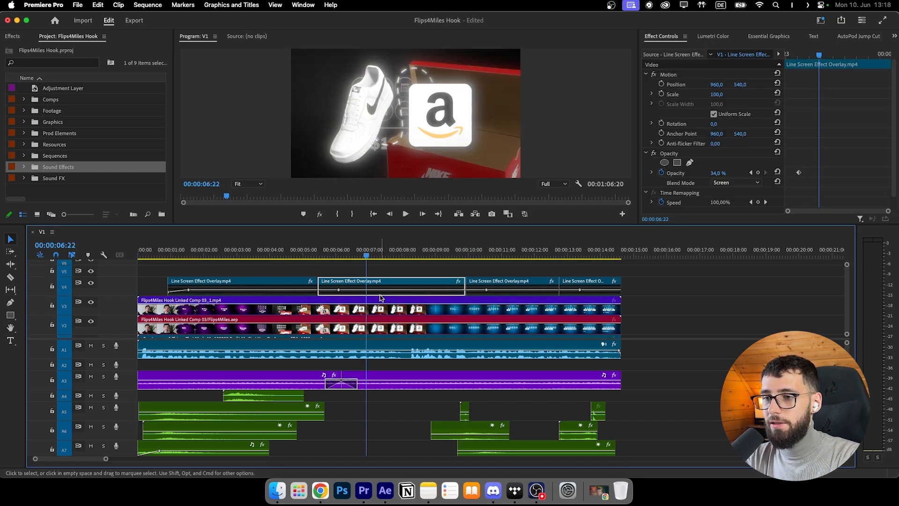
click(361, 272)
key(minus)
key(minus)
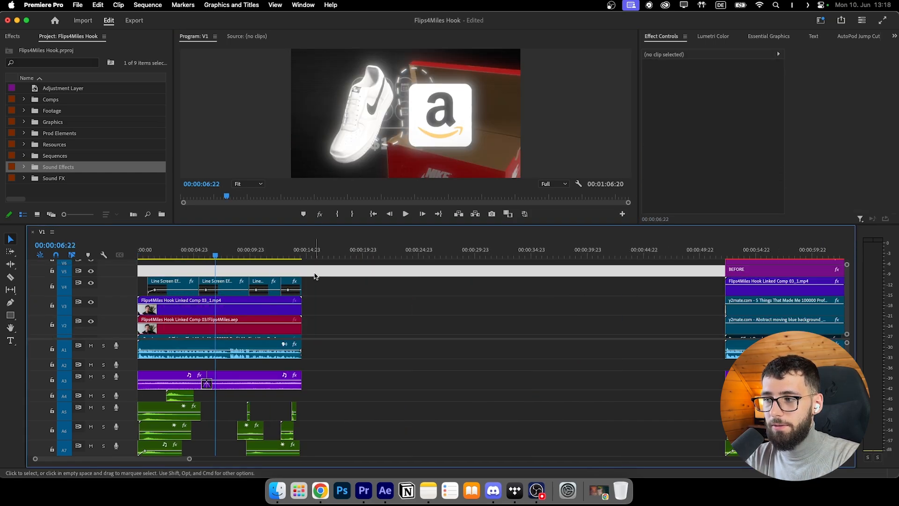
Find the separate BEFORE/AFTER comparison section further along the sequence and preview it at 00:00:56:20.
click(315, 274)
scroll(347, 281, right, 5)
scroll(372, 288, left, 5)
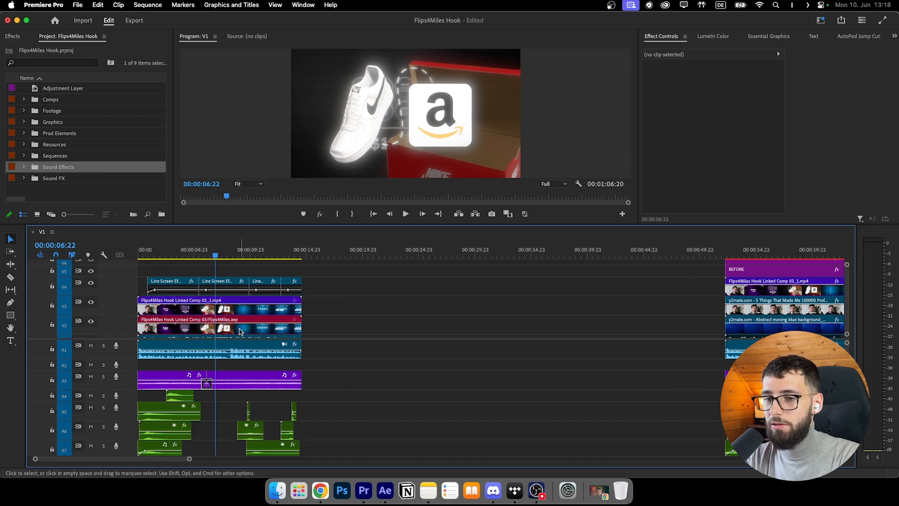
scroll(706, 315, right, 10)
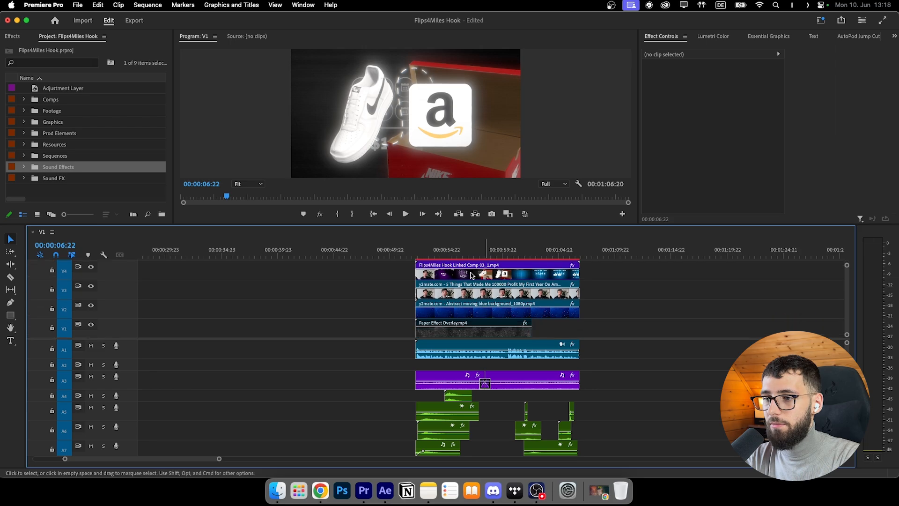
click(468, 255)
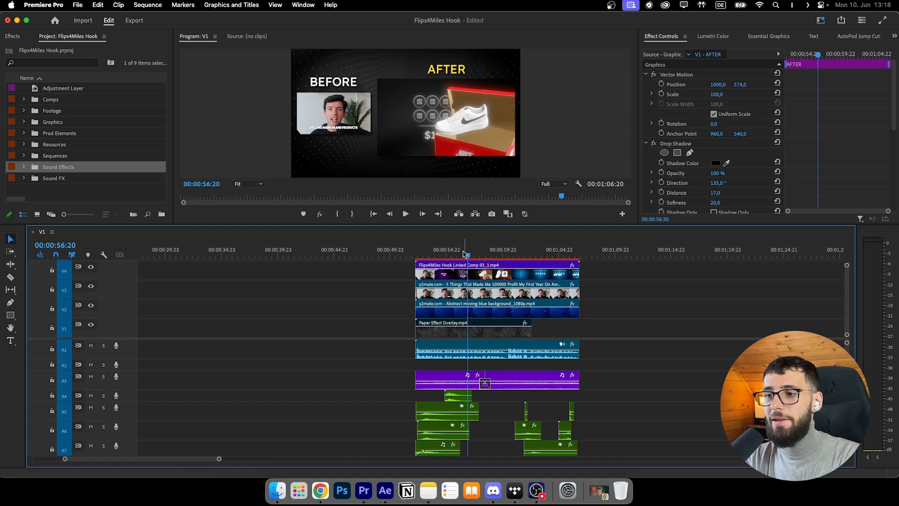
Examine the comparison section's stacked video layers and its audio tracks down to A14, and fit the whole sequence in the timeline.
scroll(538, 406, down, 1)
scroll(538, 406, up, 1)
scroll(482, 323, up, 5)
scroll(482, 316, down, 5)
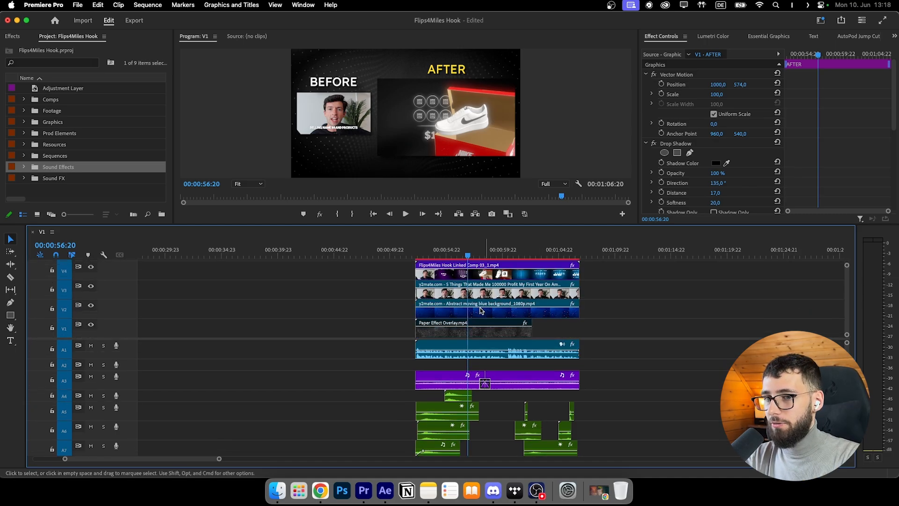
click(381, 340)
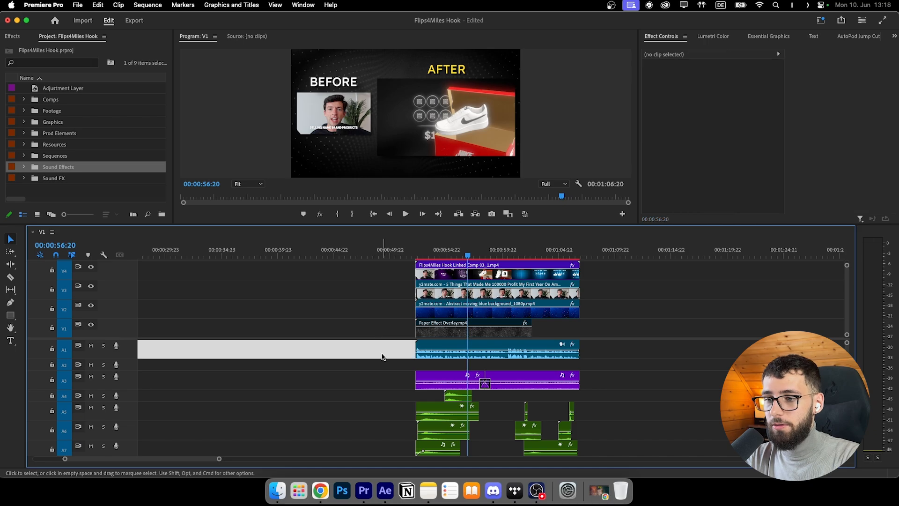
scroll(477, 374, down, 6)
scroll(485, 389, down, 2)
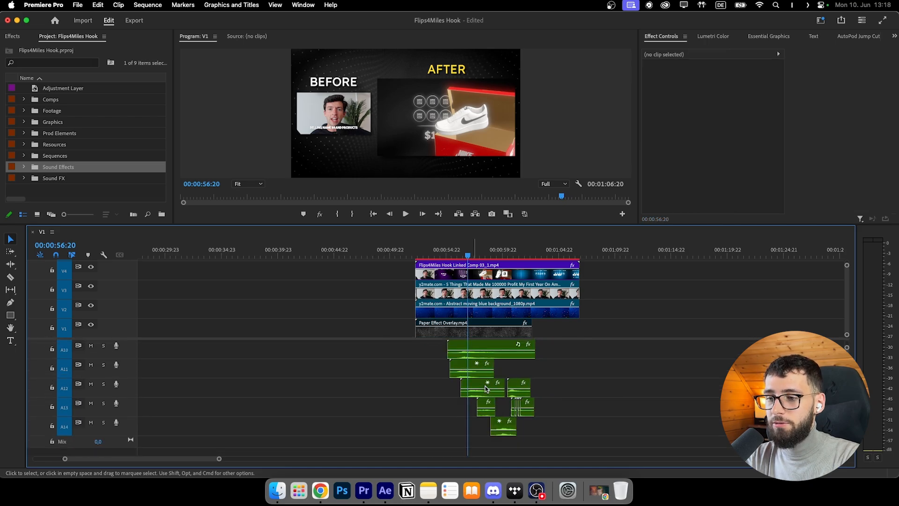
scroll(569, 438, up, 8)
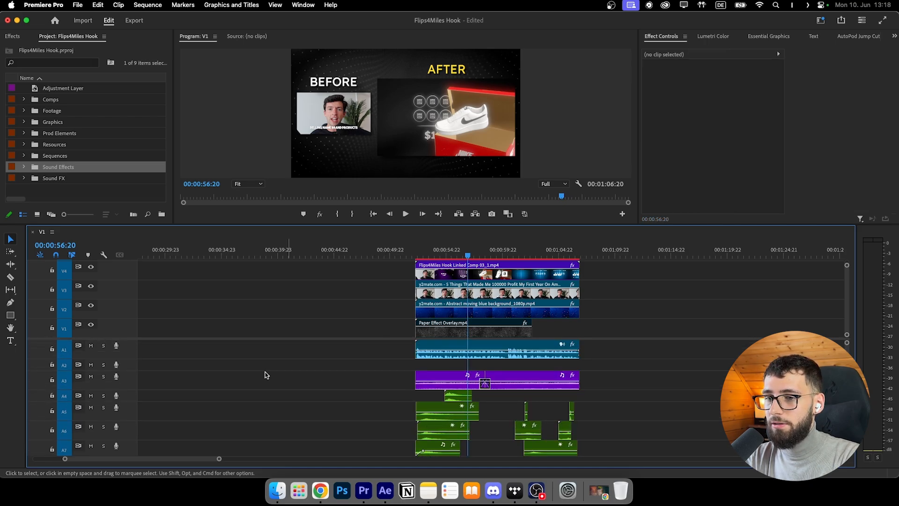
key(backslash)
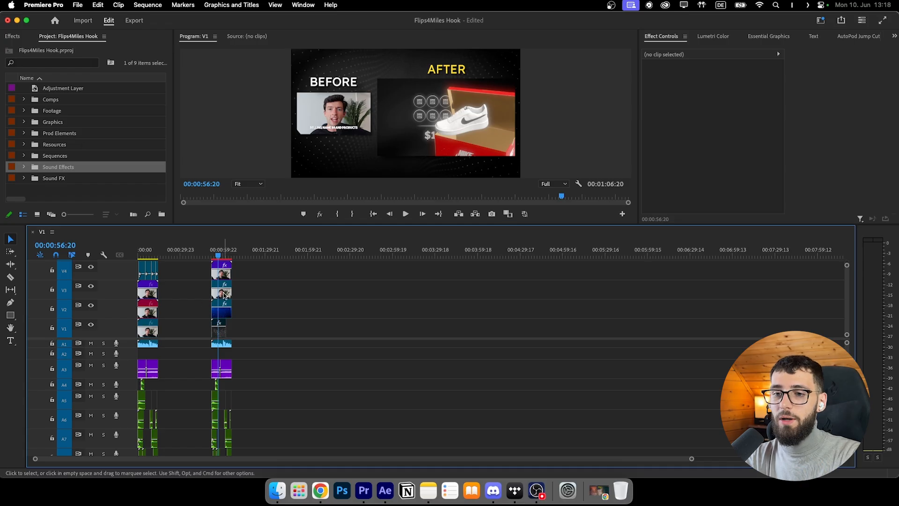